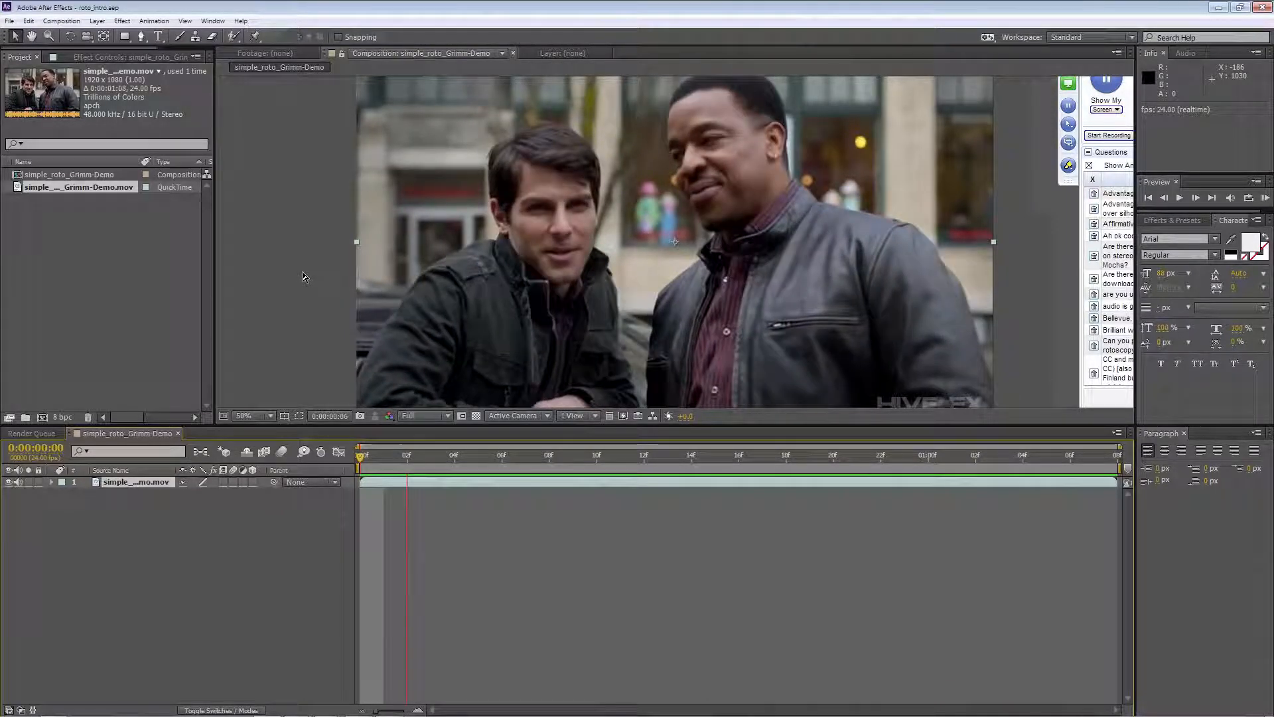
# Step: Stop the clip's playback and return to the first frame of the composition
pyautogui.press('space')
pyautogui.moveTo(506, 457); pyautogui.dragTo(358, 456)
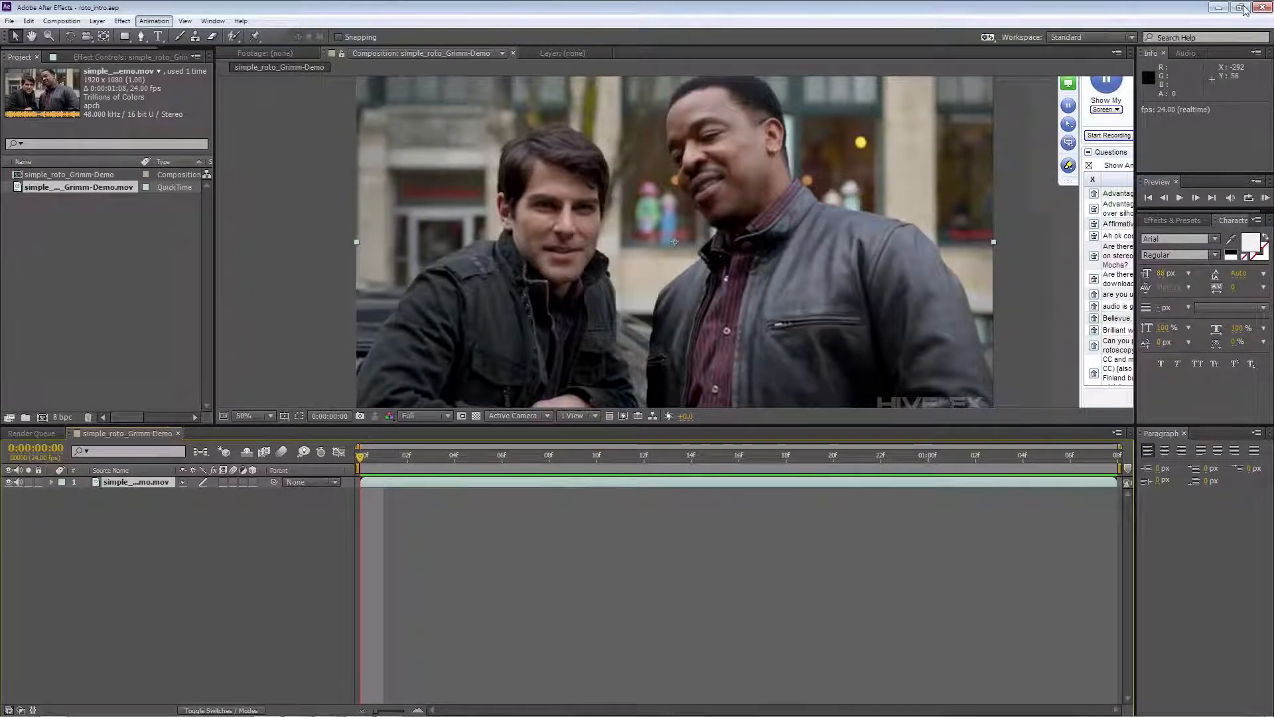
pyautogui.click(154, 21)
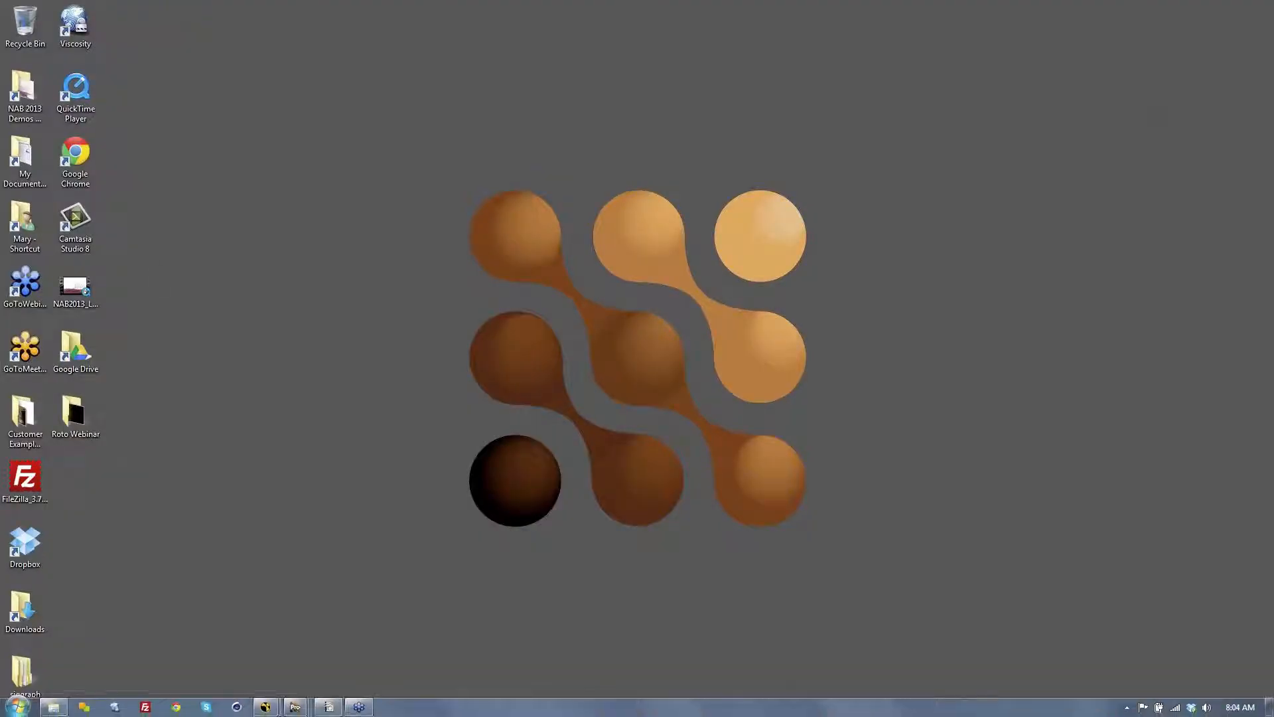
# Step: Switch to the desktop and launch Adobe After Effects CC
pyautogui.click(18, 707)
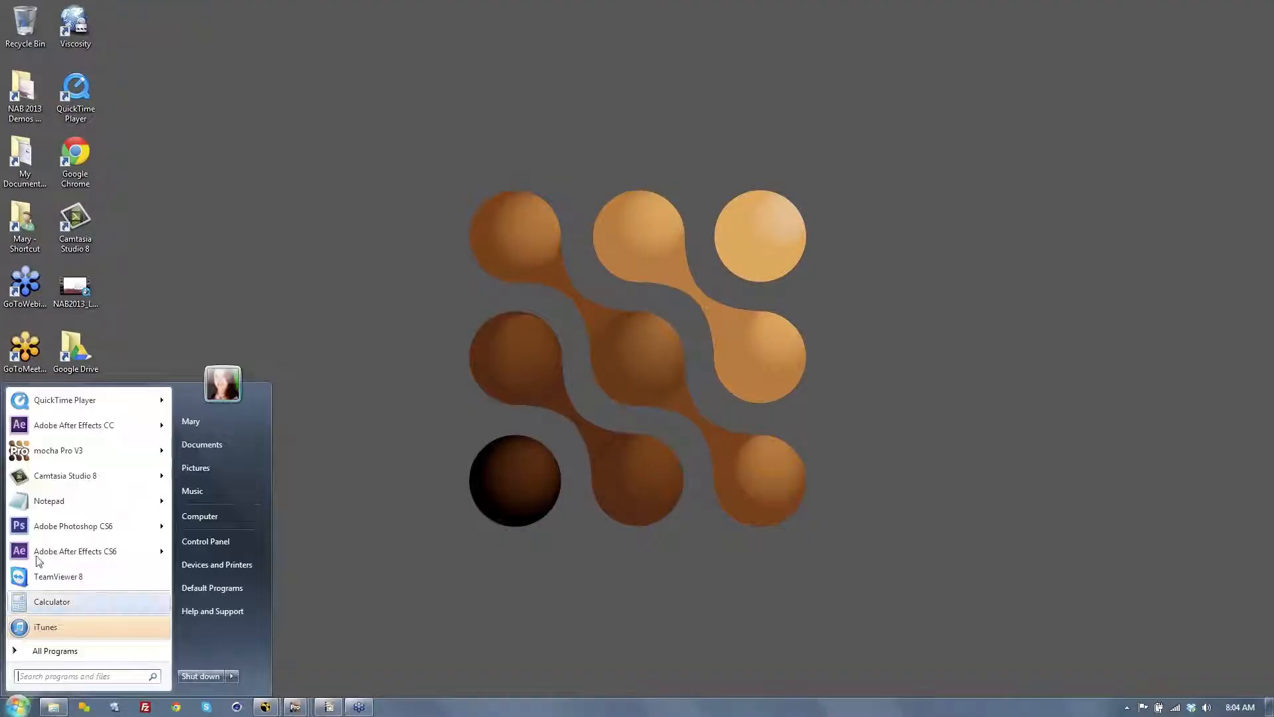
pyautogui.click(99, 427)
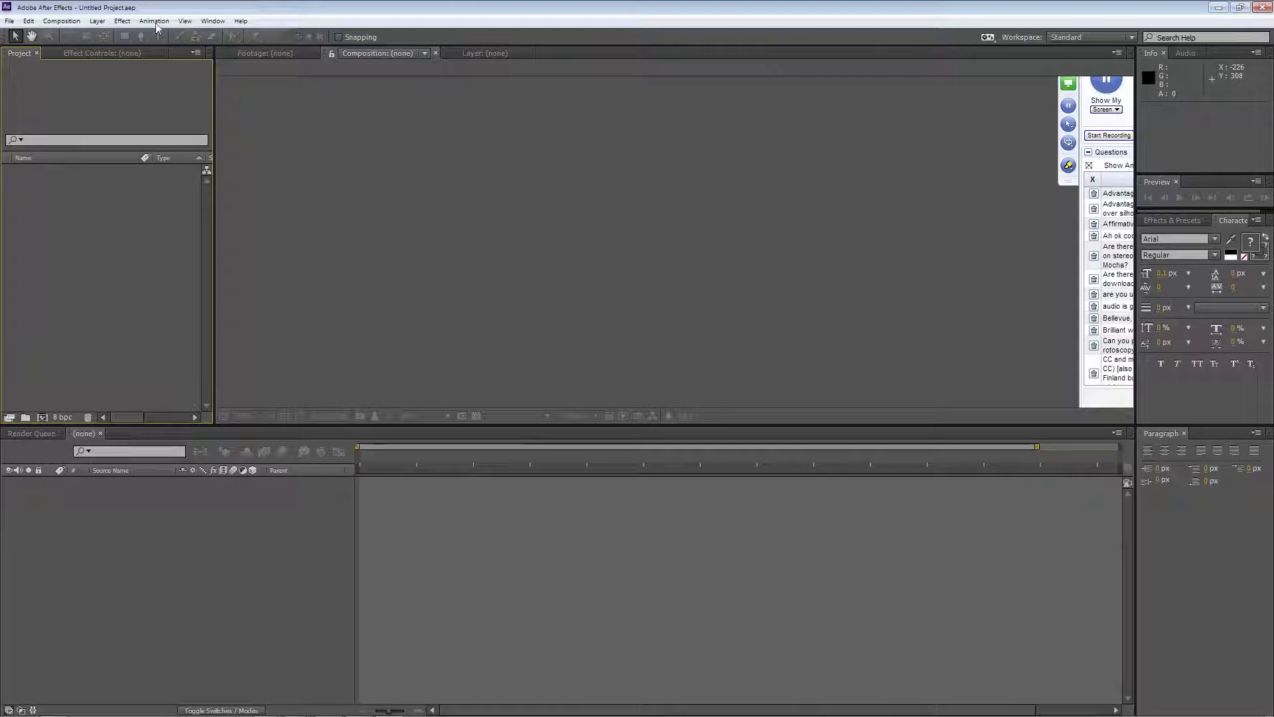
pyautogui.click(164, 22)
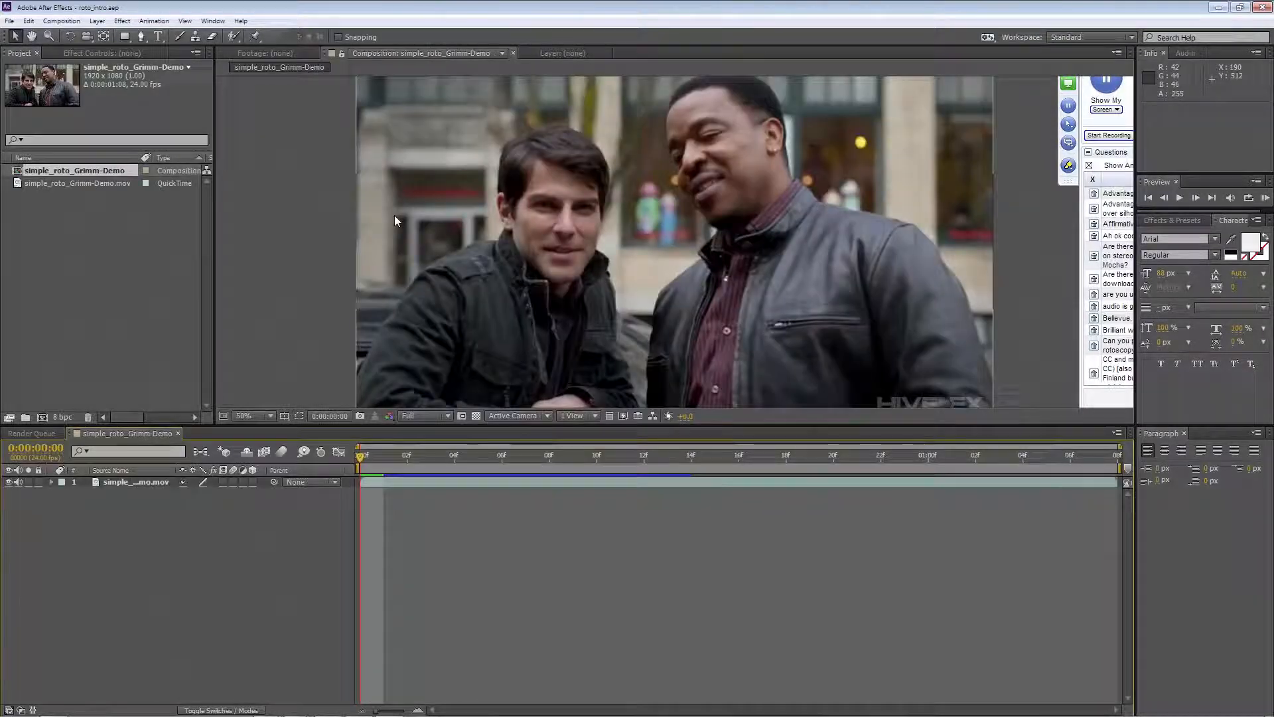
# Step: Send the simple_roto_Grimm-Demo.mov layer to mocha AE for tracking
pyautogui.click(154, 21)
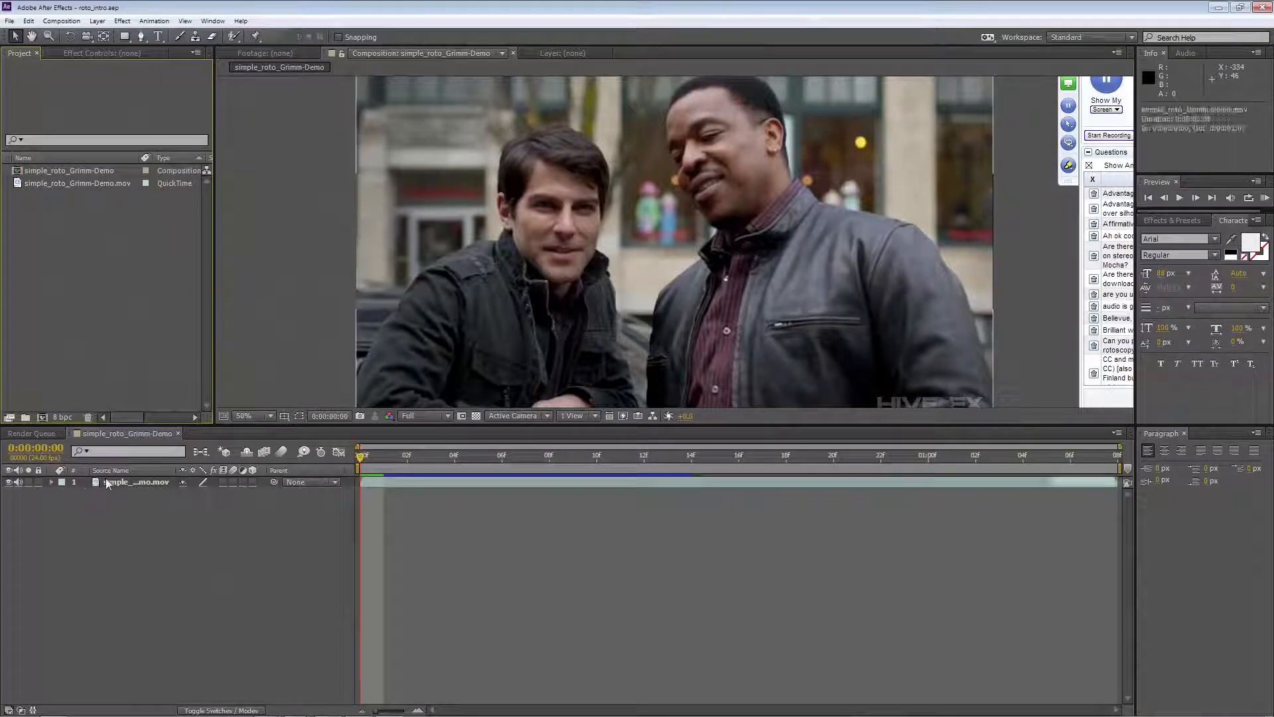
pyautogui.click(106, 483)
pyautogui.click(154, 21)
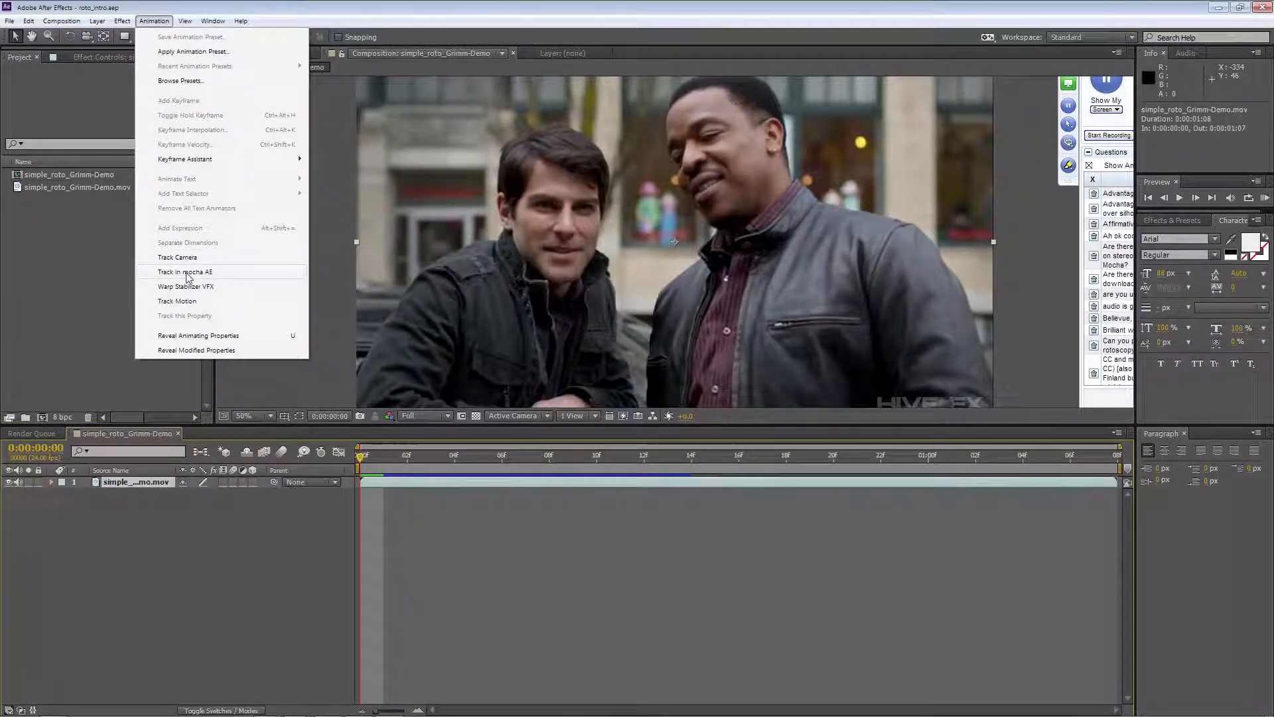
pyautogui.click(187, 272)
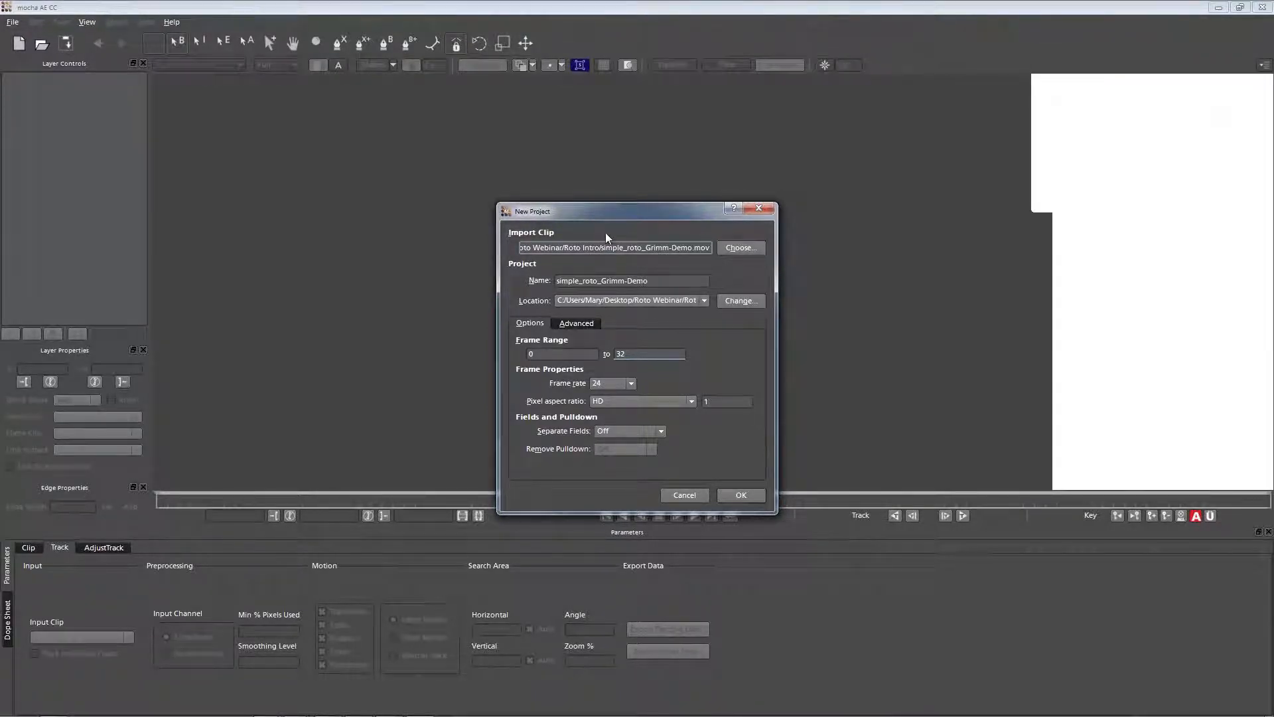
# Step: Name the new mocha project simple_roto_Grimm-Demo_ae1 and create it with the preset frame range and rate
pyautogui.moveTo(569, 211); pyautogui.dragTo(557, 171)
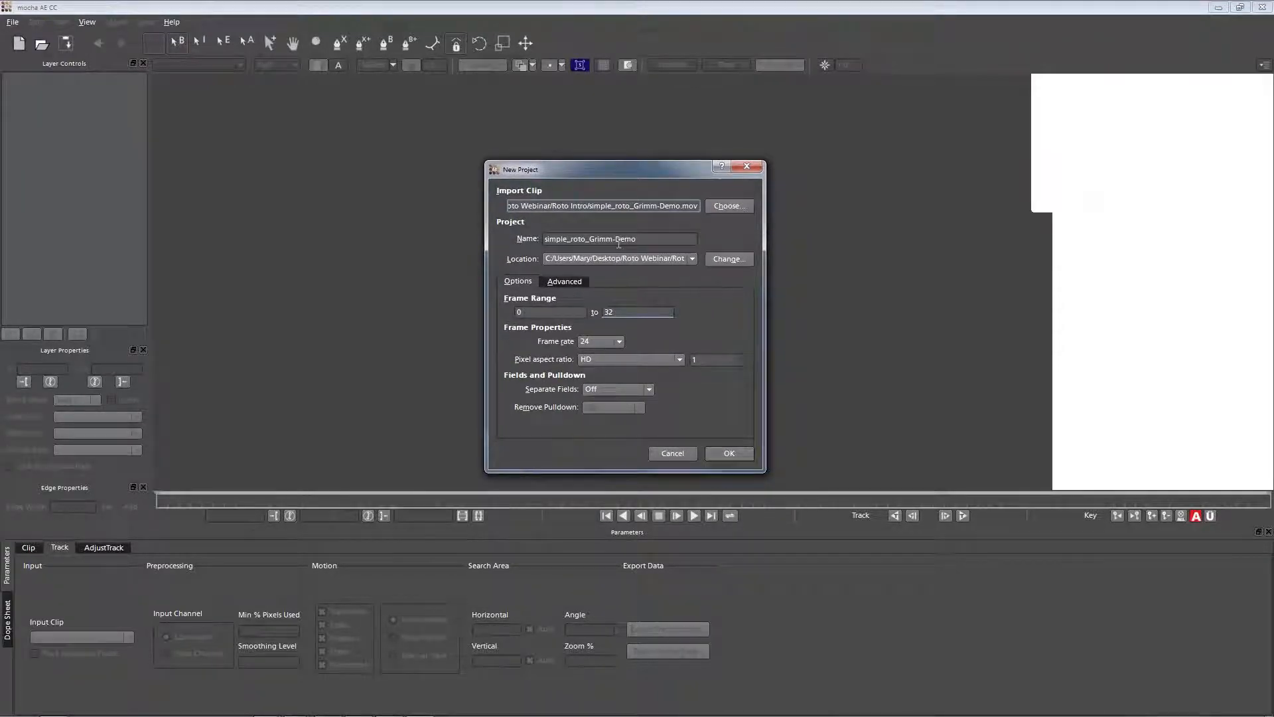
pyautogui.click(671, 239)
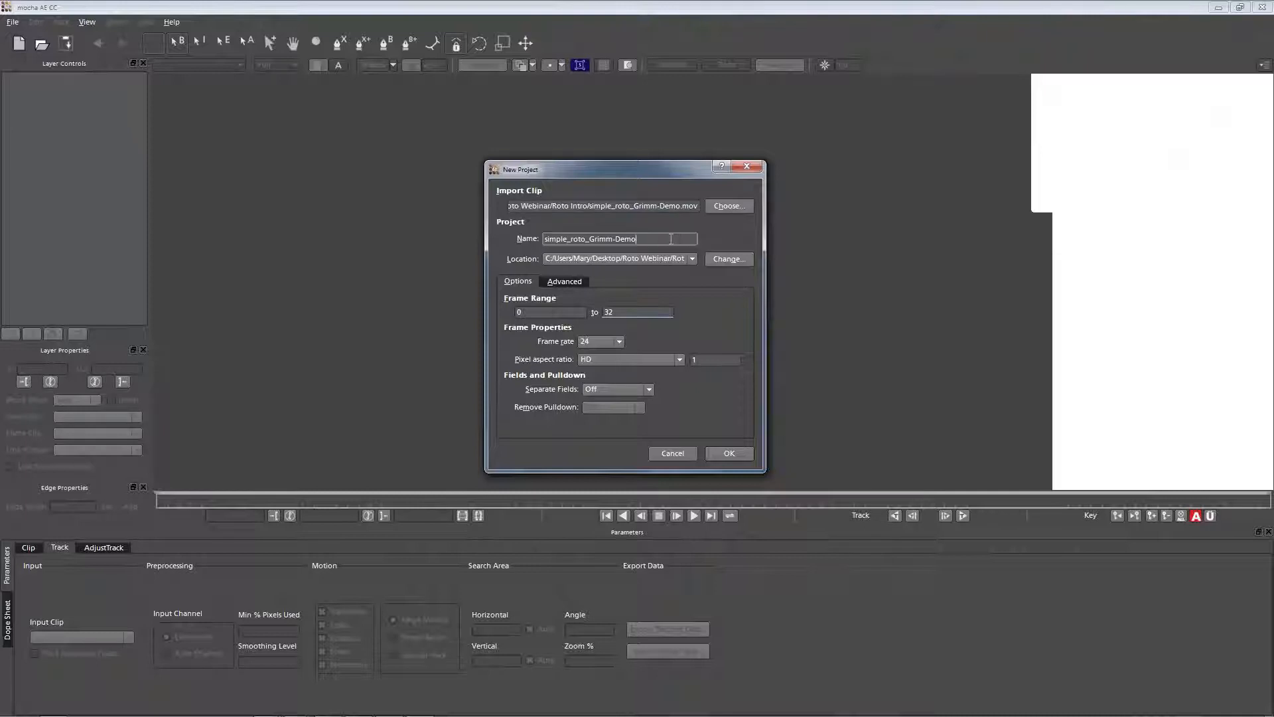
pyautogui.write('_ae1')
pyautogui.click(729, 454)
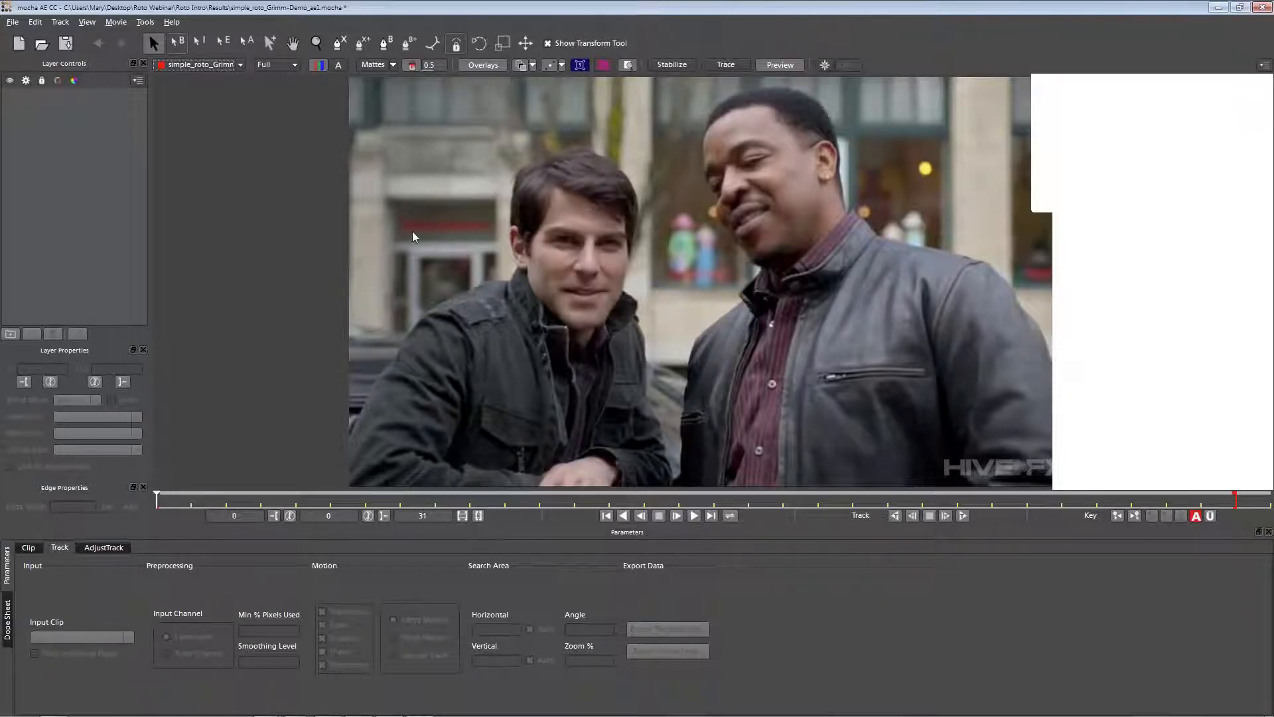
# Step: Play through the imported clip and reposition the image so both men are visible in the viewer
pyautogui.press('space')
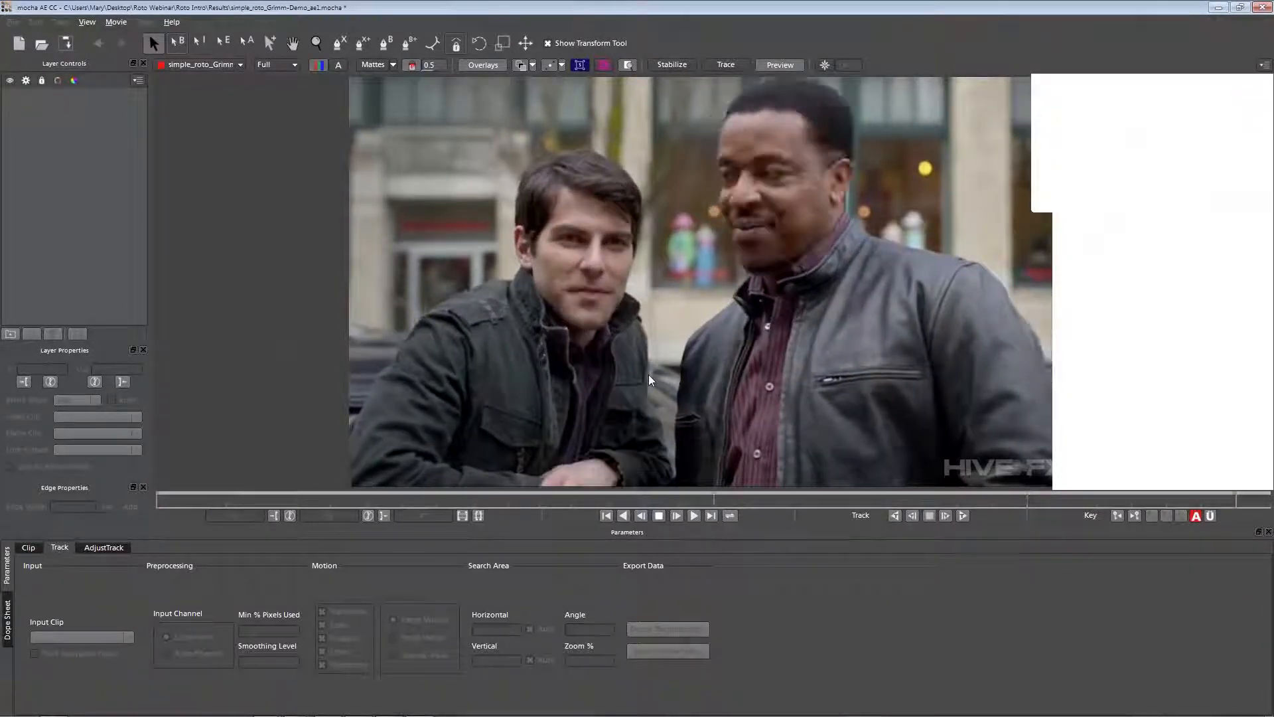
pyautogui.press('x')
pyautogui.moveTo(648, 379); pyautogui.dragTo(543, 359)
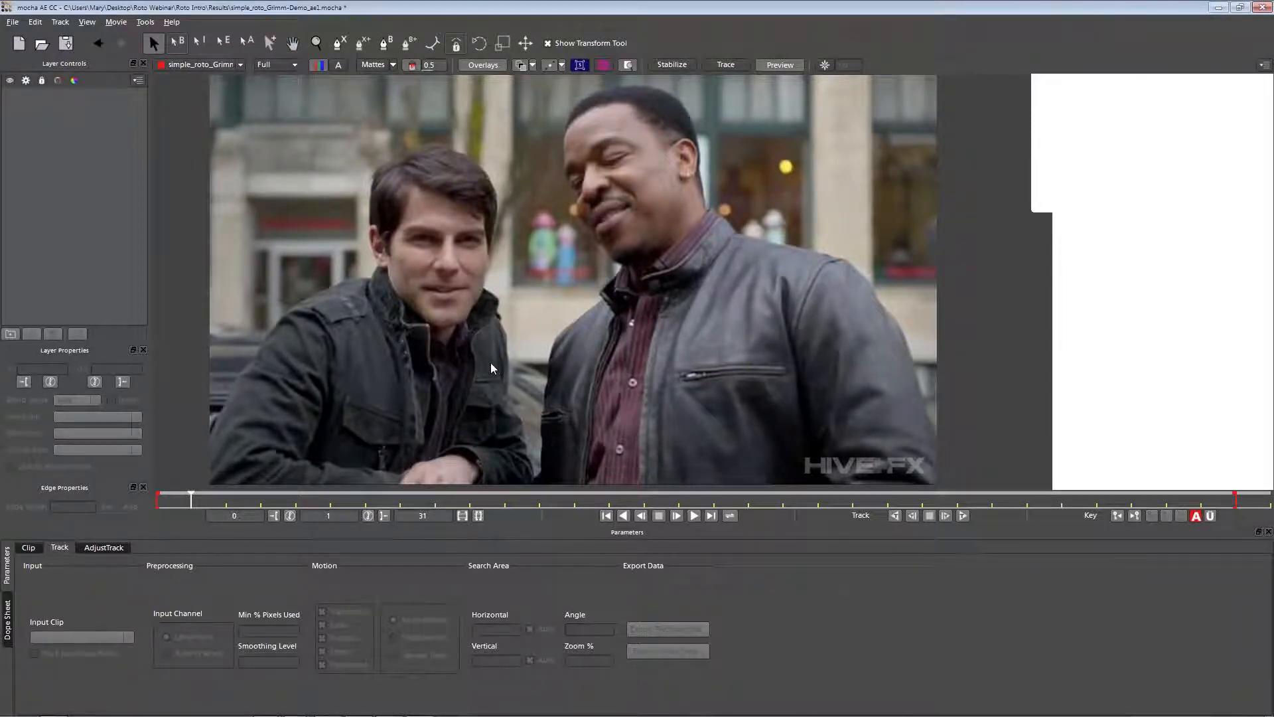
pyautogui.press('x')
pyautogui.moveTo(485, 360); pyautogui.dragTo(525, 347)
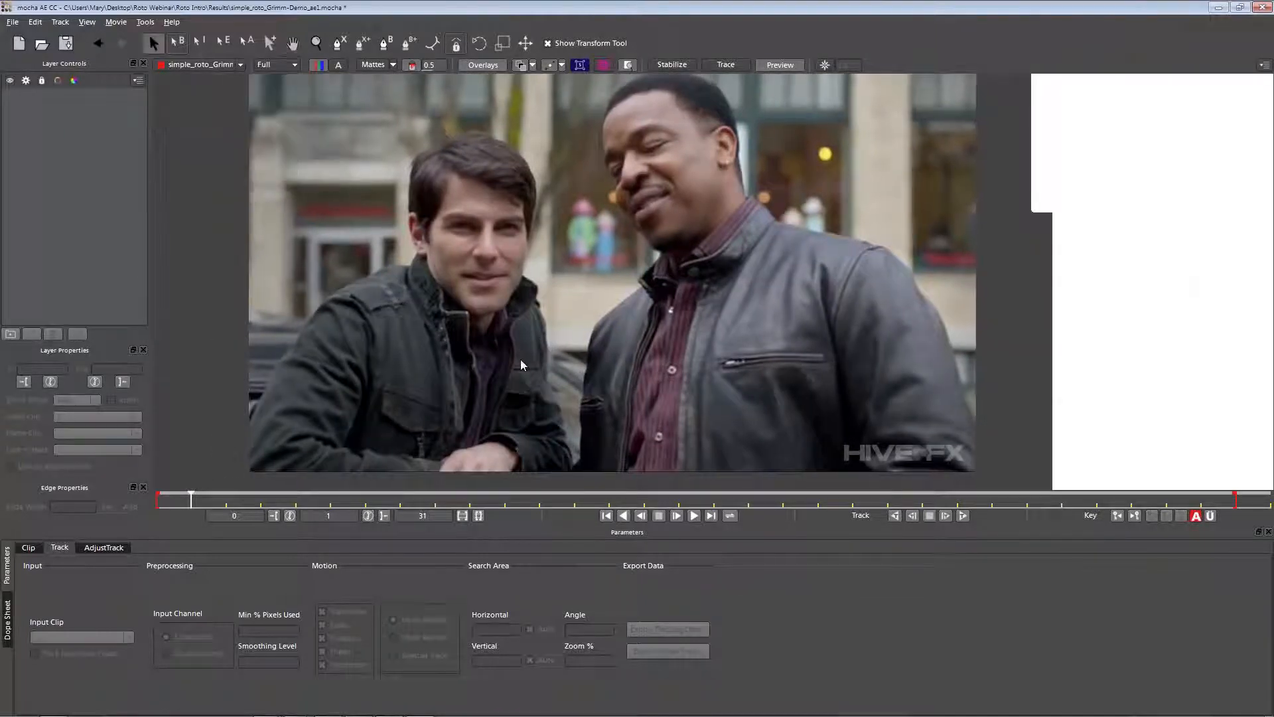
# Step: Draw a closed six-point X-spline around the left man's face, from forehead to chin, and refine its upper corner
pyautogui.click(339, 43)
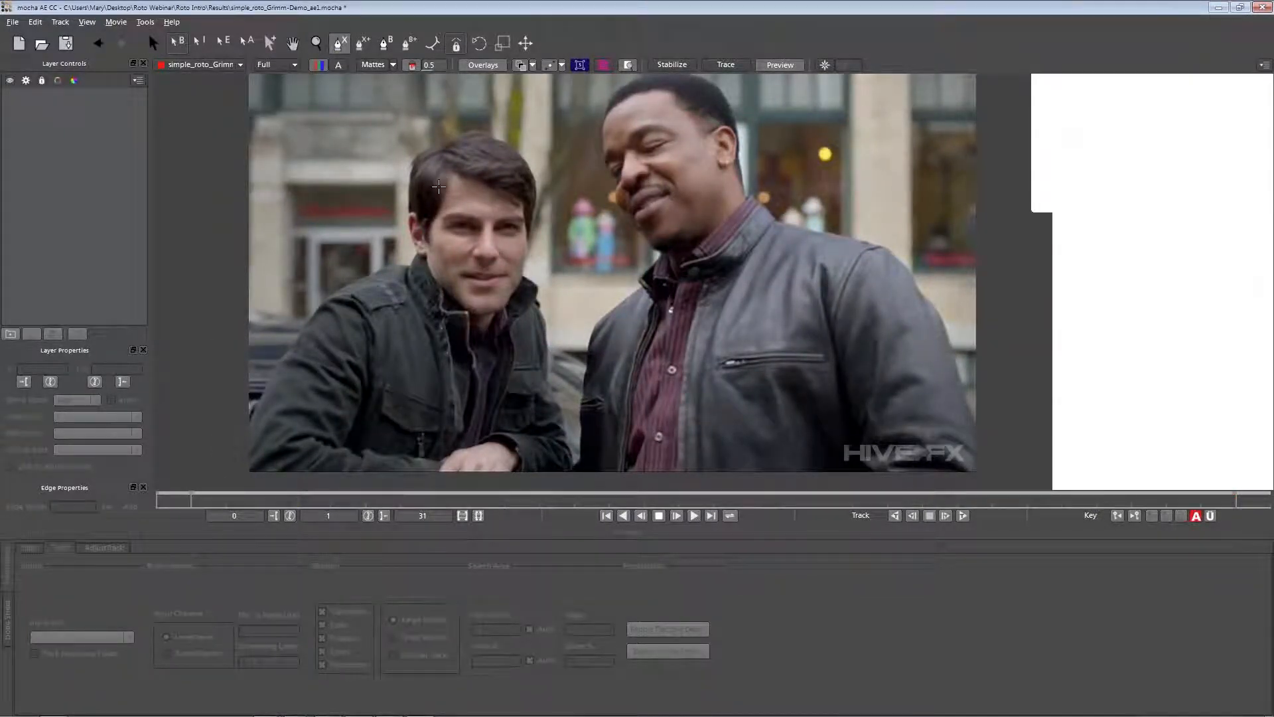
pyautogui.click(450, 184)
pyautogui.click(524, 192)
pyautogui.click(523, 270)
pyautogui.click(499, 310)
pyautogui.click(467, 307)
pyautogui.click(443, 261)
pyautogui.click(449, 186)
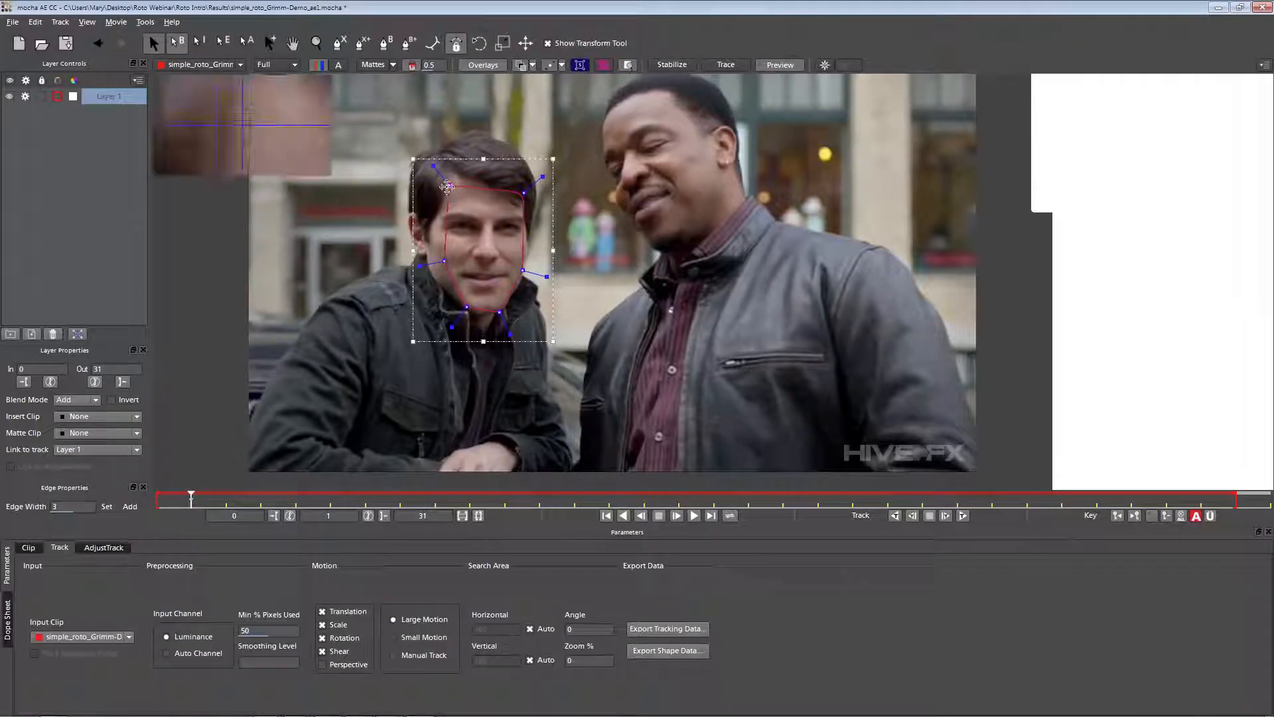
pyautogui.moveTo(446, 187); pyautogui.dragTo(448, 194)
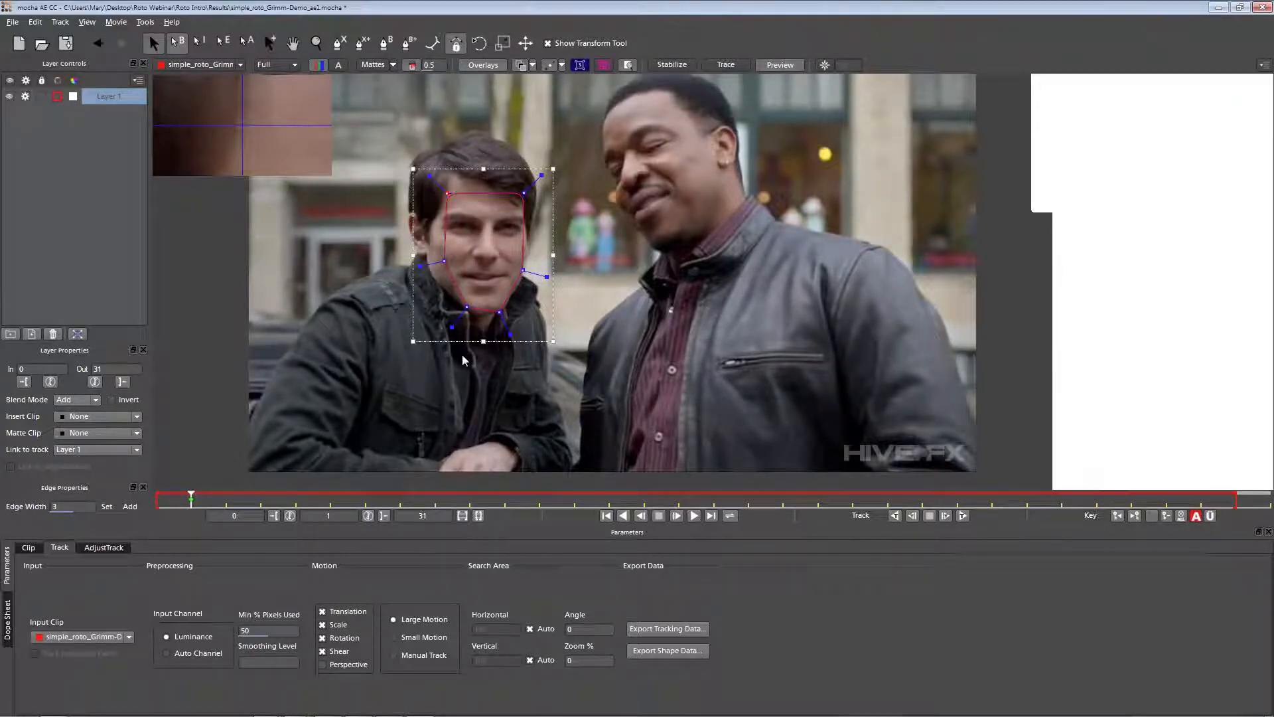
# Step: Exclude Shear from the face layer's tracked motion, keeping Translation, Scale and Rotation
pyautogui.click(627, 64)
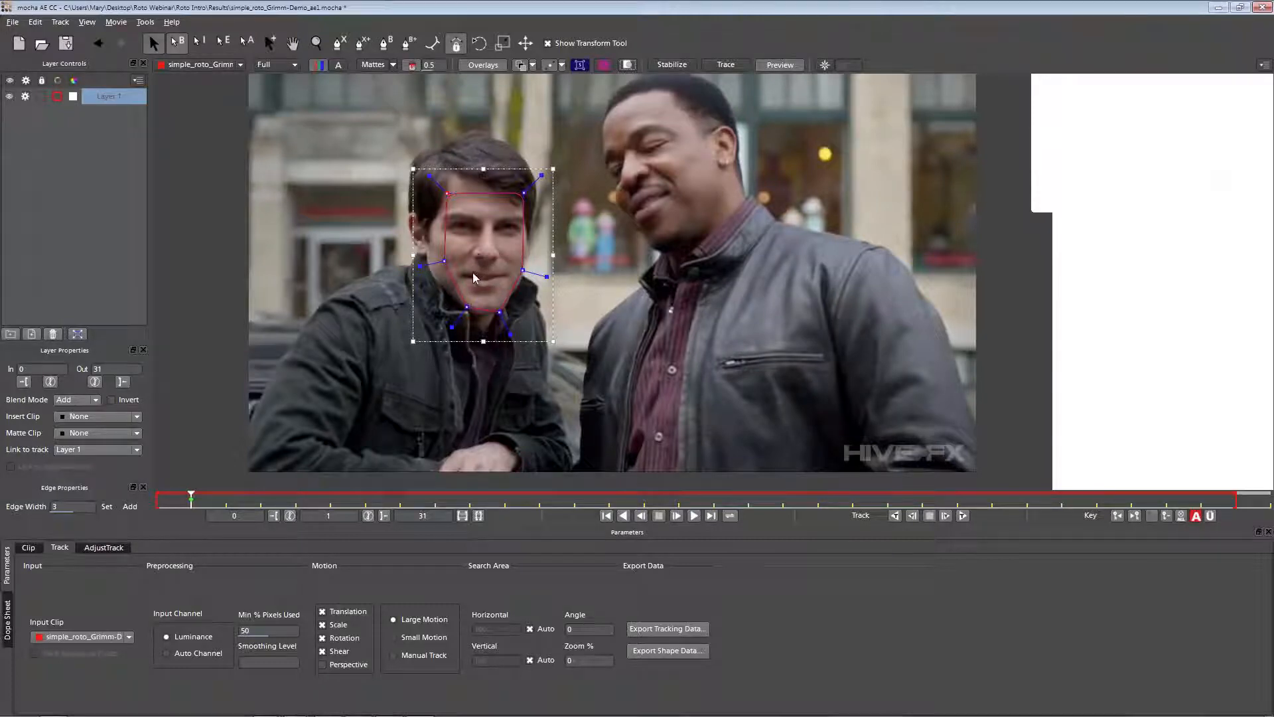
pyautogui.click(323, 651)
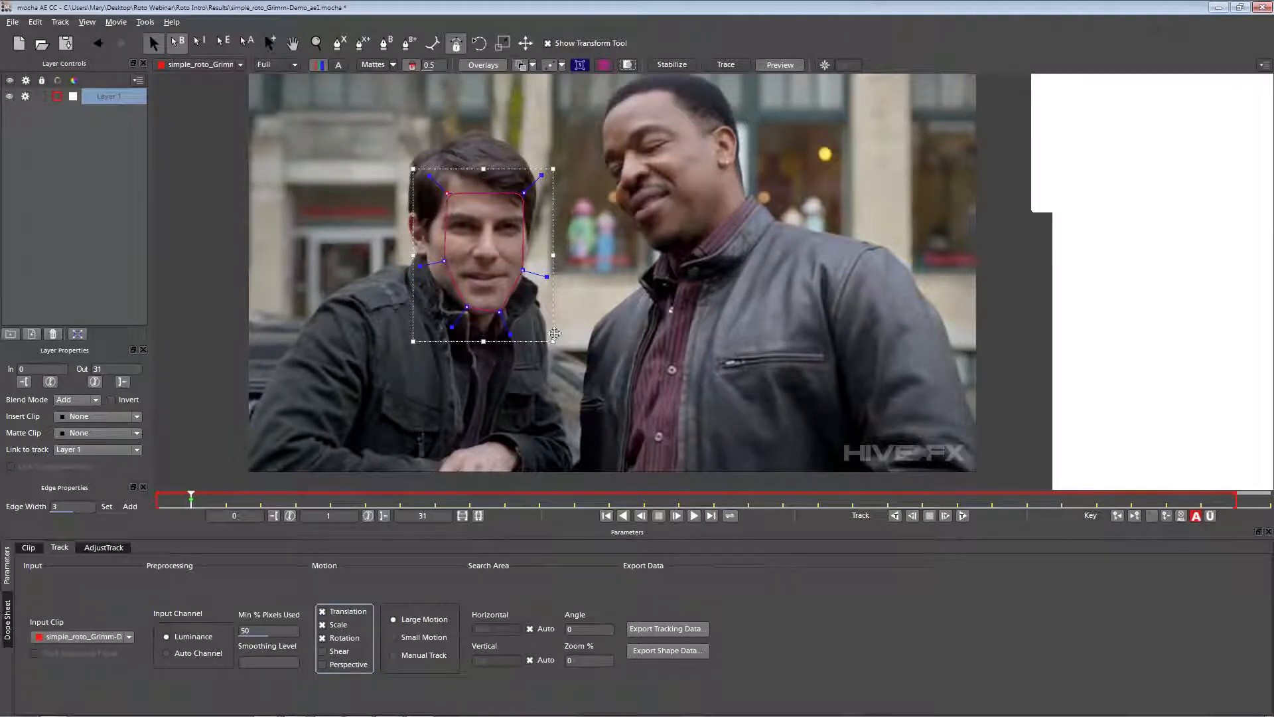
# Step: Adjust the face spline slightly and raise its two upper corners to the man's hairline
pyautogui.moveTo(553, 341)
pyautogui.mouseDown()
pyautogui.moveTo(591, 376)
pyautogui.moveTo(550, 337)
pyautogui.moveTo(532, 347)
pyautogui.moveTo(552, 339)
pyautogui.mouseUp()
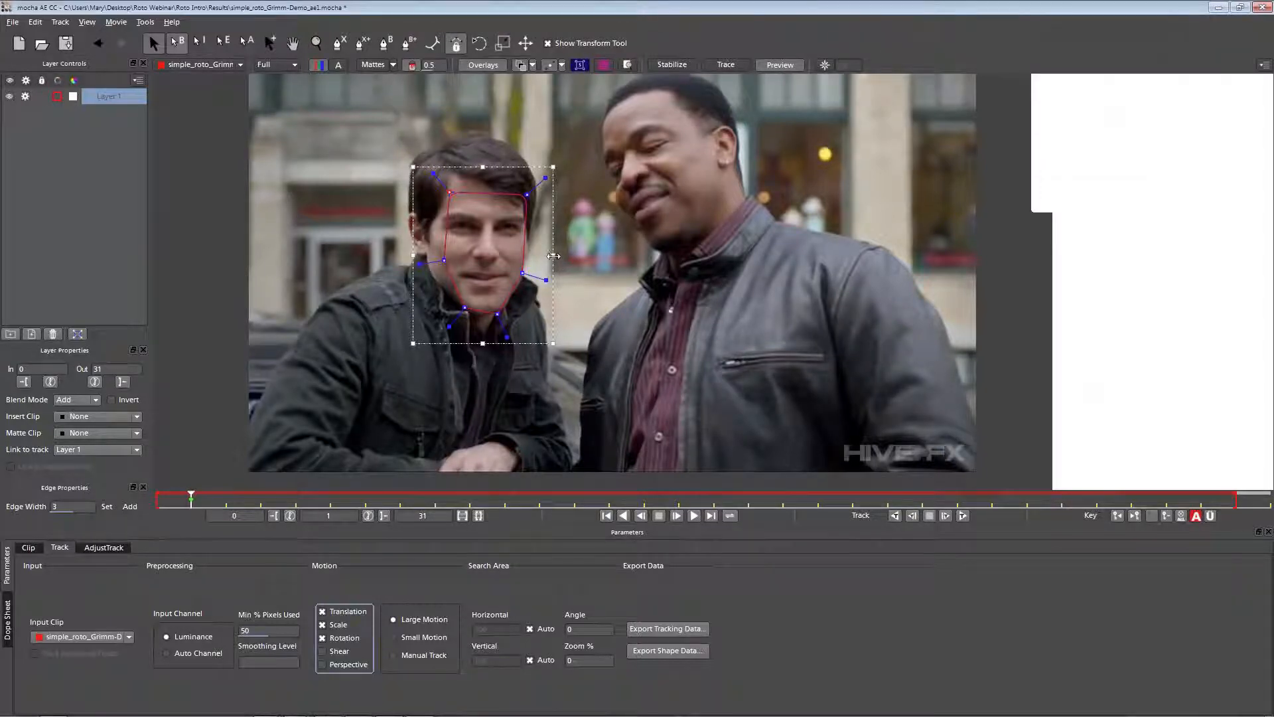
pyautogui.moveTo(554, 255)
pyautogui.mouseDown()
pyautogui.moveTo(549, 285)
pyautogui.moveTo(556, 265)
pyautogui.mouseUp()
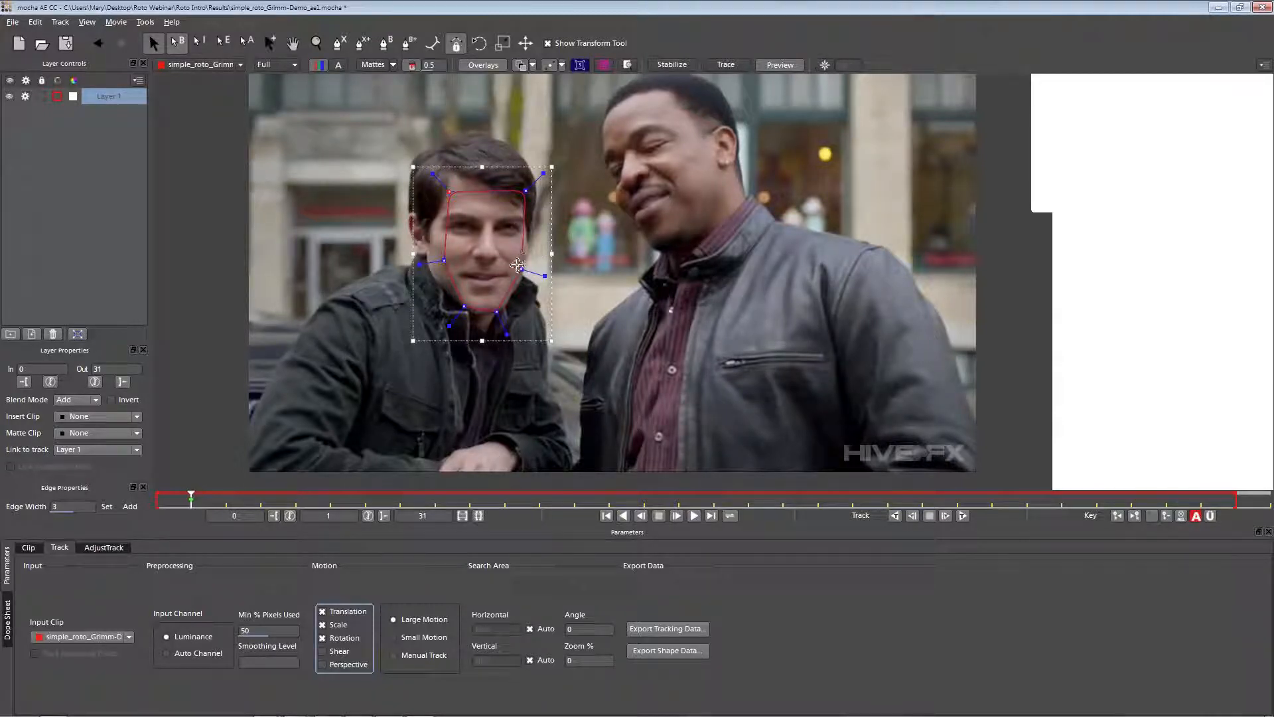
pyautogui.moveTo(525, 191); pyautogui.dragTo(527, 178)
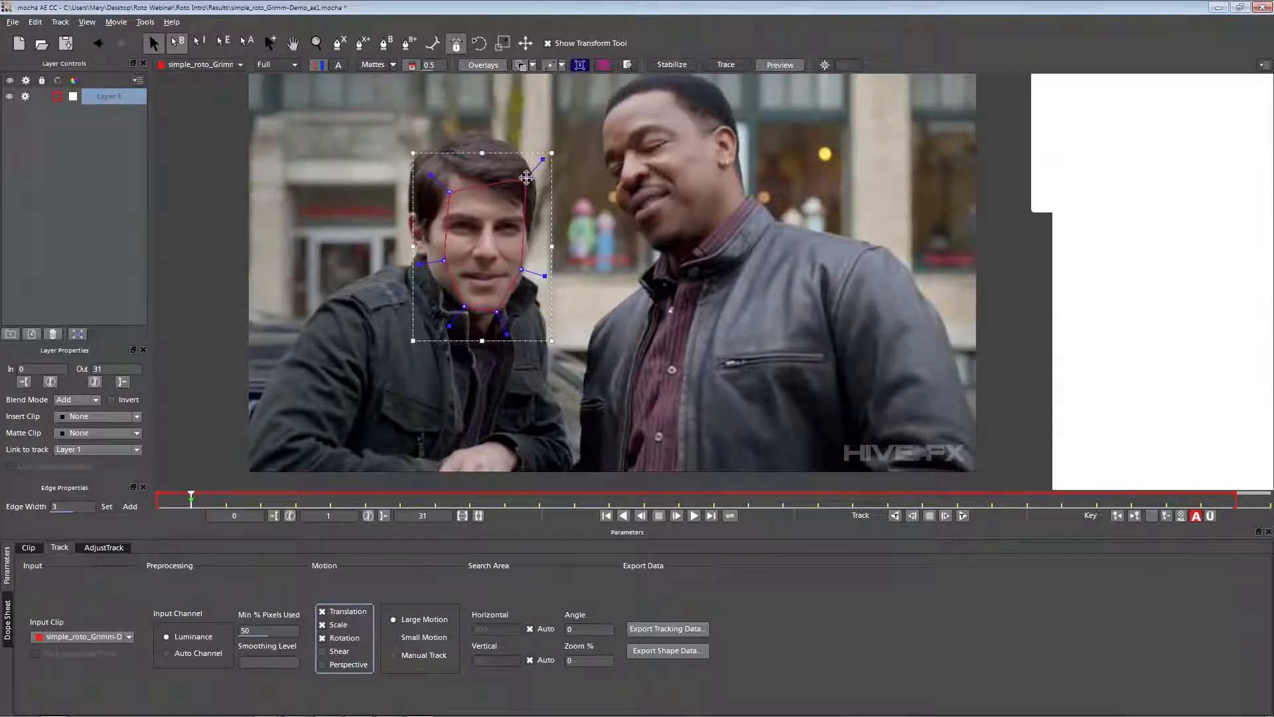
pyautogui.moveTo(449, 192); pyautogui.dragTo(447, 173)
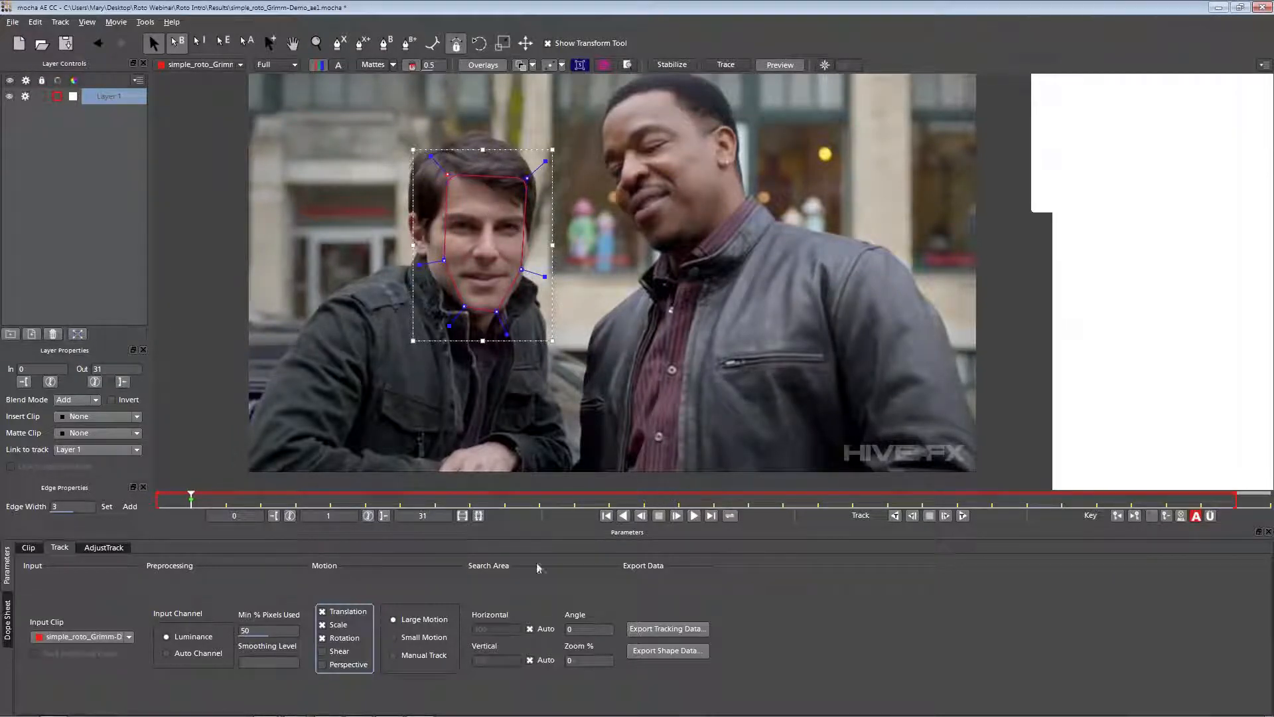
# Step: Track the face layer backward to frame 0 and forward to the end of the clip
pyautogui.click(894, 515)
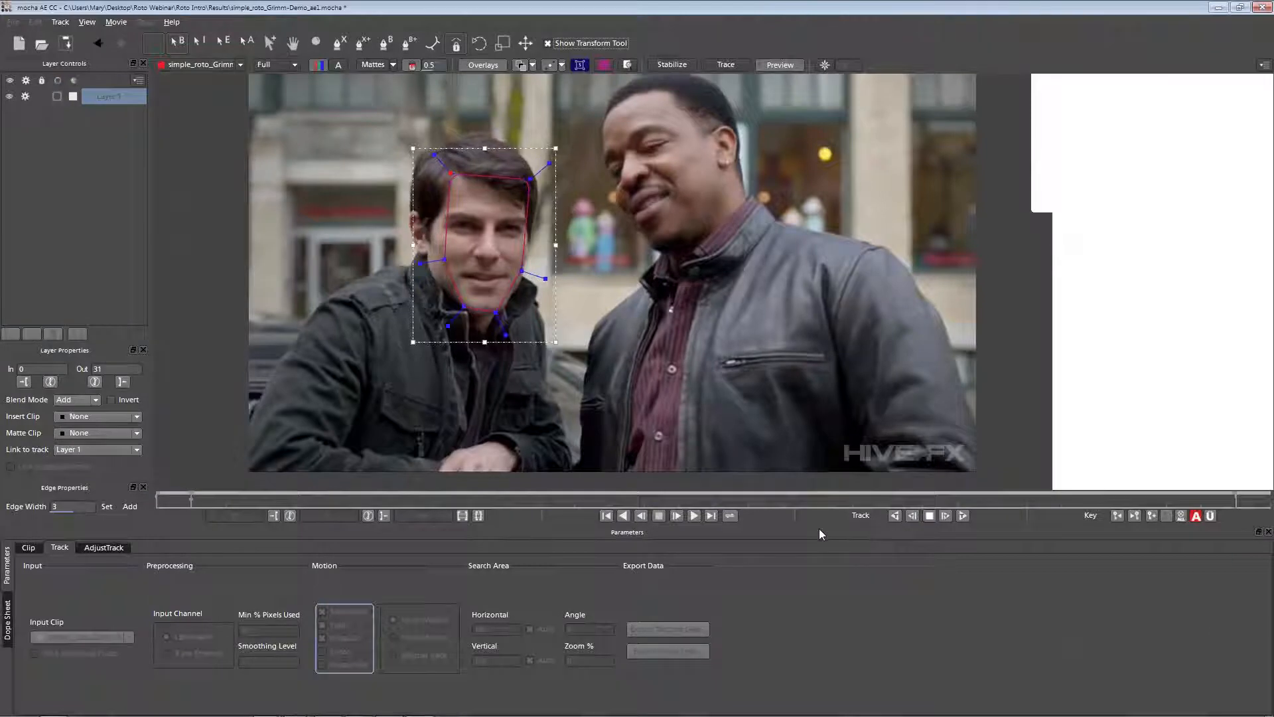
pyautogui.click(962, 516)
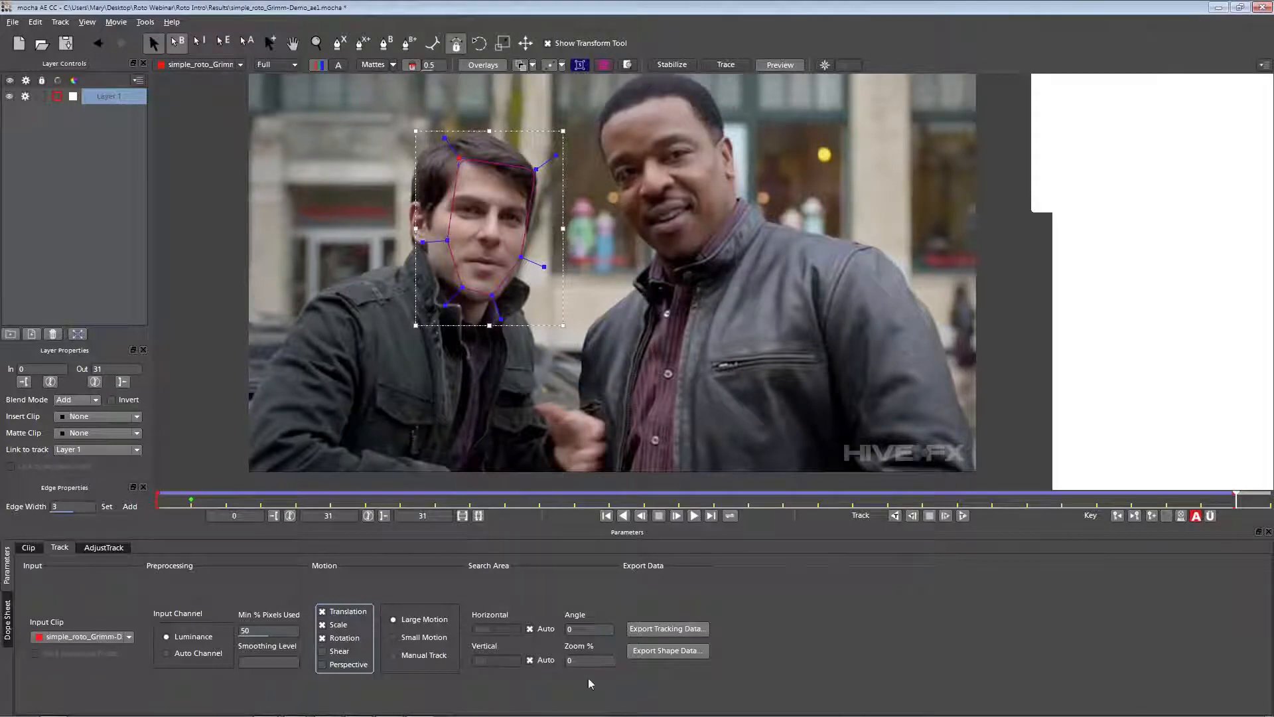
# Step: Check the face track by scrubbing and playing the clip with the planar grid overlay displayed
pyautogui.moveTo(400, 499); pyautogui.dragTo(921, 496)
pyautogui.click(624, 516)
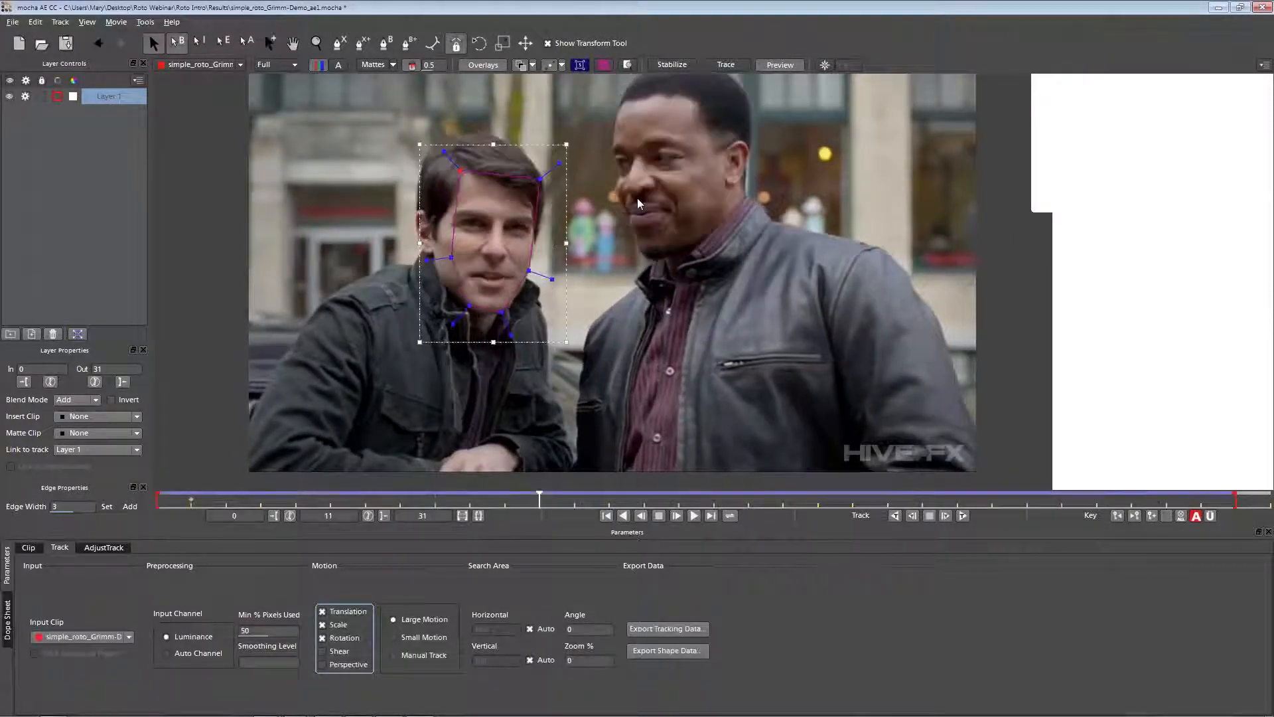
pyautogui.click(604, 64)
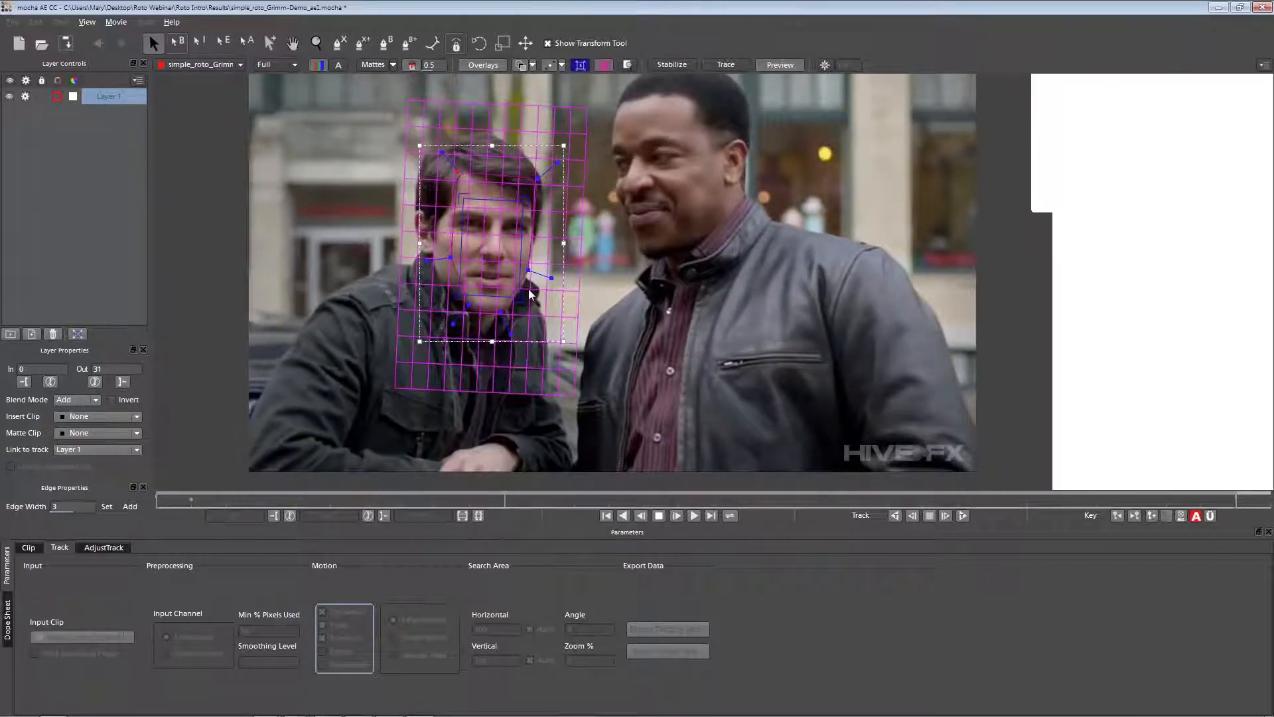
pyautogui.press('space')
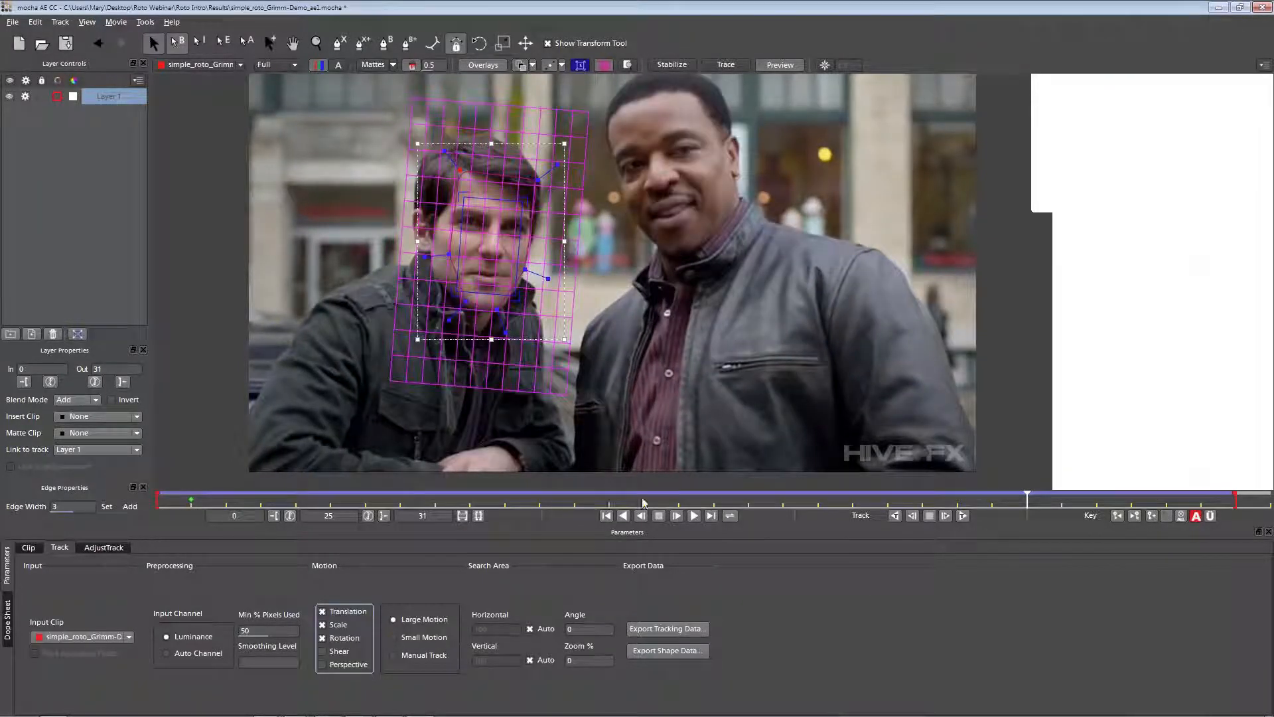
pyautogui.moveTo(1027, 497); pyautogui.dragTo(992, 497)
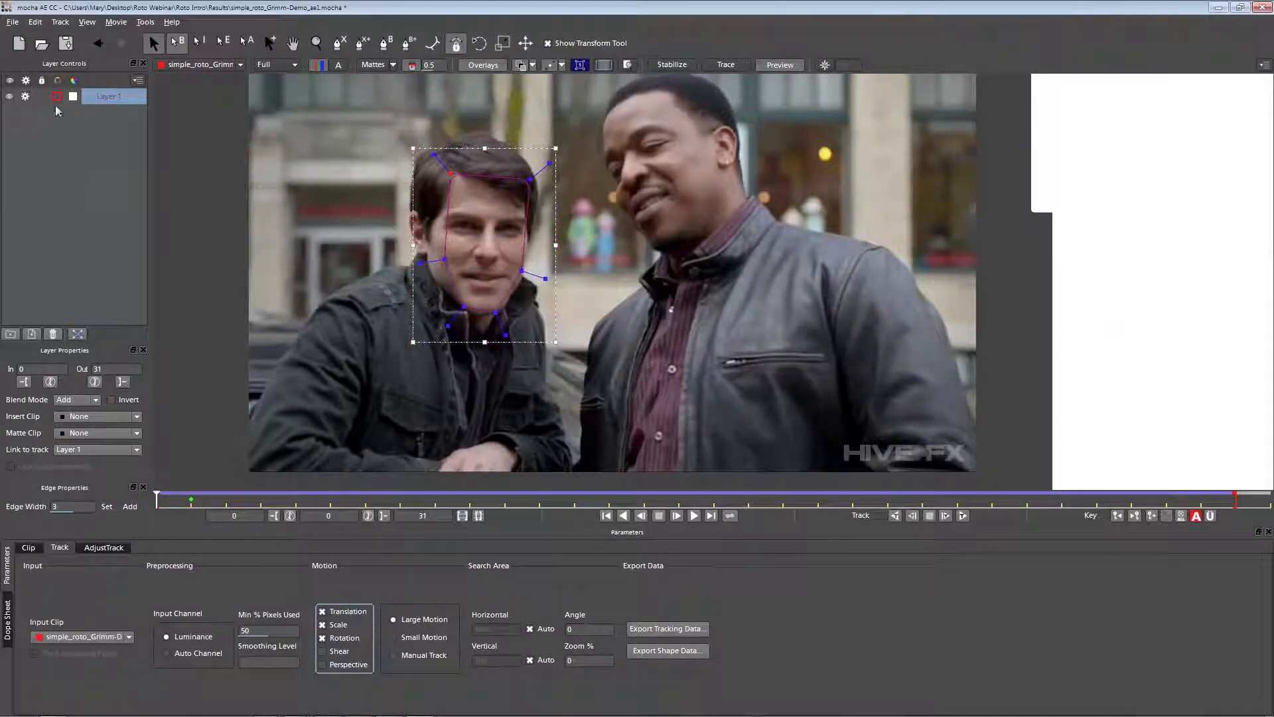
# Step: Turn off processing for the tracked face layer
pyautogui.click(26, 97)
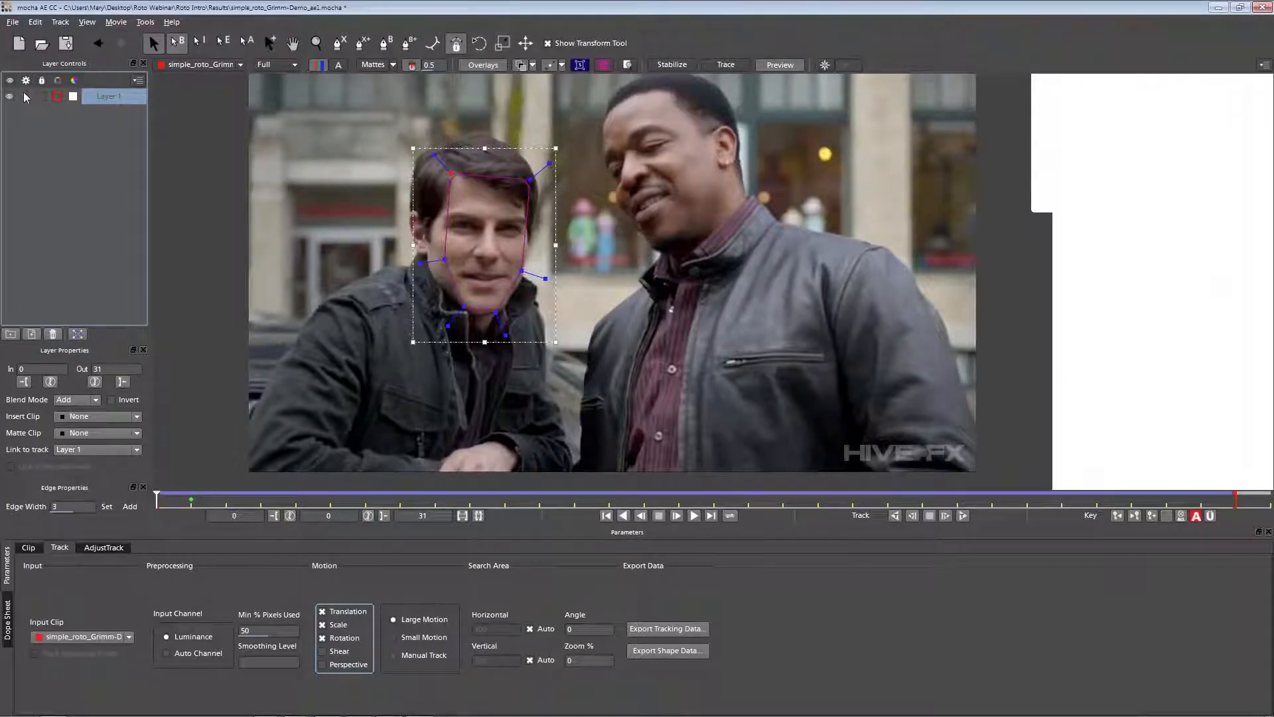
pyautogui.click(40, 97)
pyautogui.click(40, 97)
# Step: Rename the tracked face layer as "left head track", and lock and hide it
pyautogui.doubleClick(106, 94)
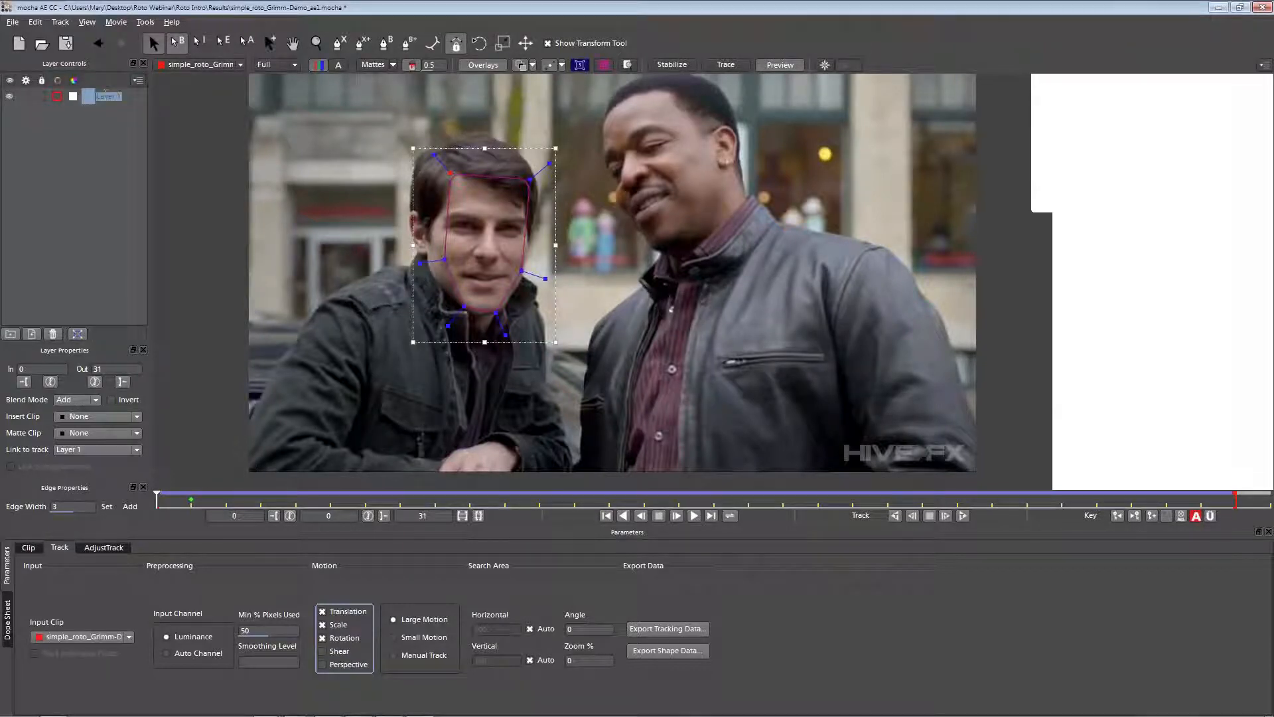
pyautogui.write('left hea')
pyautogui.write('d g')
pyautogui.press('BackSpace')
pyautogui.write('track')
pyautogui.click(38, 98)
pyautogui.click(11, 97)
# Step: Draw a closed, detailed X-spline on a new layer around the outline of the left man's head, including ear, chin and hair
pyautogui.click(339, 43)
pyautogui.click(420, 215)
pyautogui.click(409, 214)
pyautogui.click(409, 221)
pyautogui.click(411, 240)
pyautogui.click(417, 251)
pyautogui.click(424, 258)
pyautogui.click(431, 275)
pyautogui.click(444, 288)
pyautogui.click(469, 313)
pyautogui.click(496, 312)
pyautogui.click(509, 306)
pyautogui.click(518, 290)
pyautogui.click(525, 273)
pyautogui.click(530, 250)
pyautogui.click(531, 234)
pyautogui.click(537, 217)
pyautogui.click(539, 194)
pyautogui.click(533, 169)
pyautogui.click(522, 153)
pyautogui.click(500, 140)
pyautogui.click(484, 136)
pyautogui.click(458, 136)
pyautogui.click(442, 144)
pyautogui.click(420, 152)
pyautogui.click(409, 168)
pyautogui.click(417, 165)
pyautogui.click(411, 177)
pyautogui.click(410, 198)
pyautogui.click(410, 214)
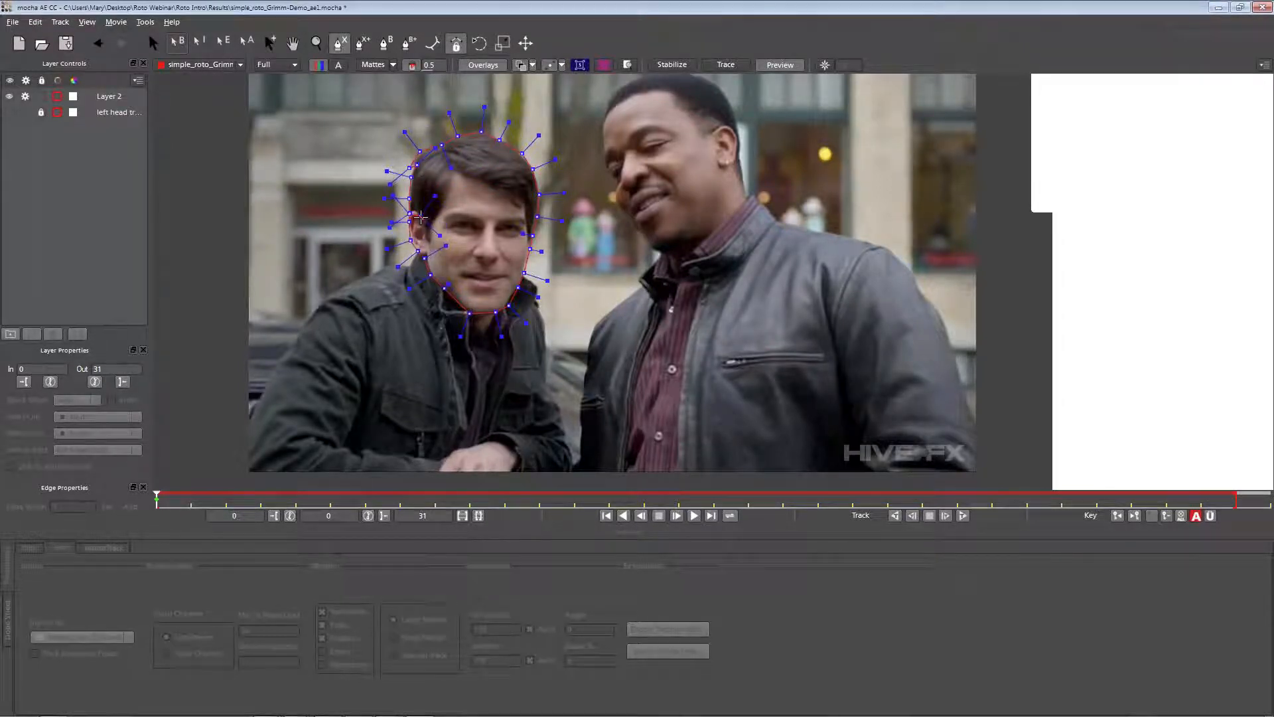
pyautogui.rightClick(420, 216)
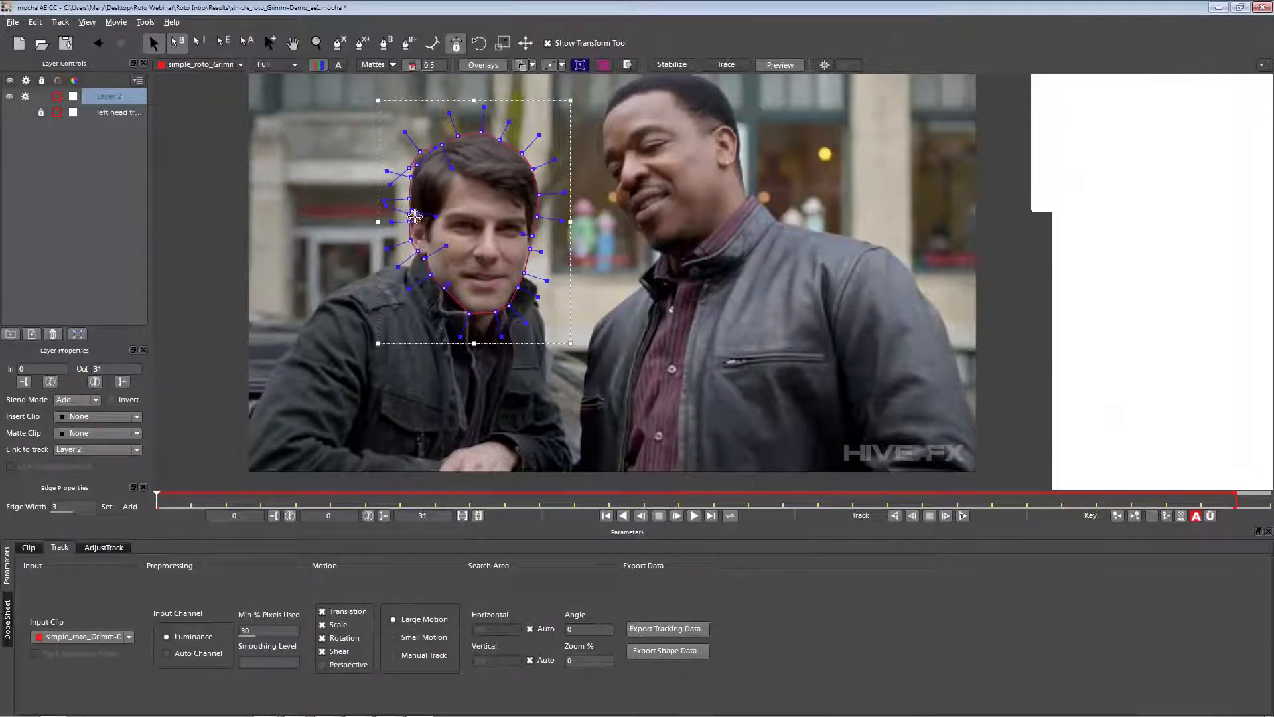
# Step: Refine the head outline by adjusting its point tangents and moving the point at the top of the hair
pyautogui.click(427, 253)
pyautogui.moveTo(484, 108)
pyautogui.mouseDown()
pyautogui.moveTo(485, 119)
pyautogui.moveTo(499, 84)
pyautogui.moveTo(484, 117)
pyautogui.mouseUp()
pyautogui.moveTo(427, 215); pyautogui.dragTo(450, 235)
pyautogui.moveTo(481, 132); pyautogui.dragTo(479, 130)
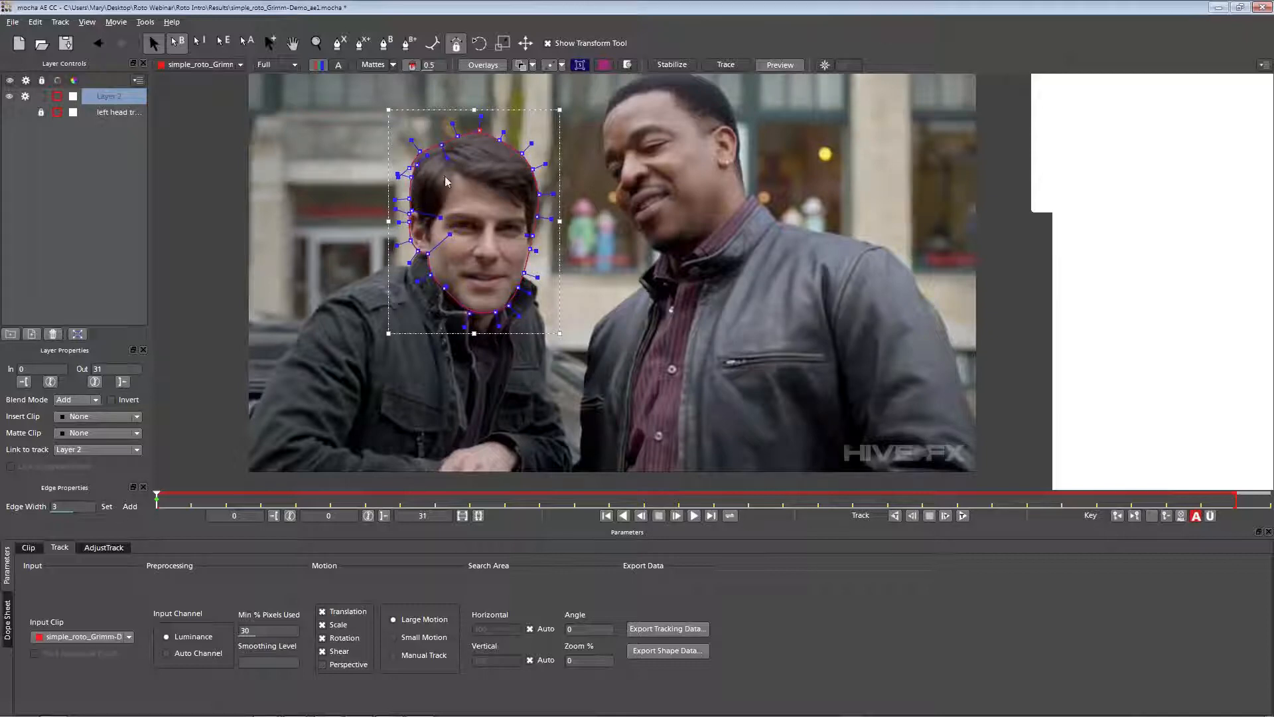
pyautogui.moveTo(398, 175); pyautogui.dragTo(386, 188)
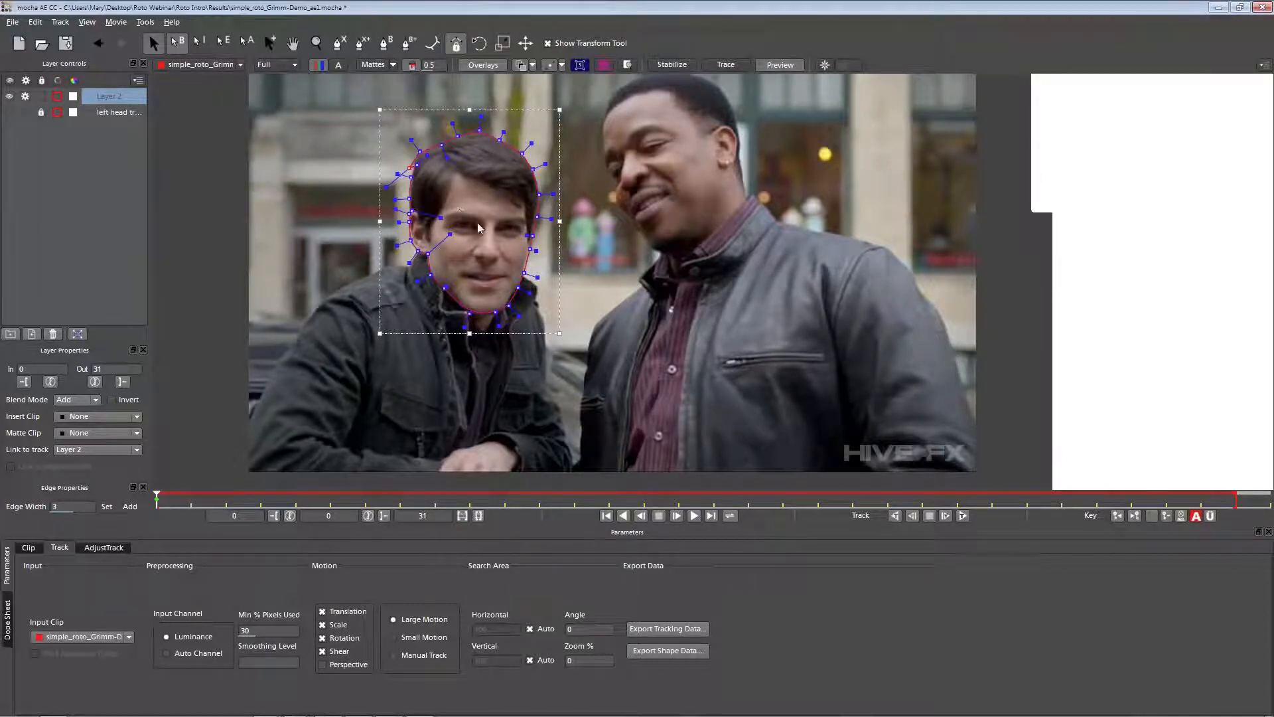
# Step: Adjust the head outline point on the left man's lower jaw so it follows the jawline
pyautogui.moveTo(524, 273)
pyautogui.mouseDown()
pyautogui.moveTo(528, 247)
pyautogui.moveTo(510, 295)
pyautogui.moveTo(523, 280)
pyautogui.mouseUp()
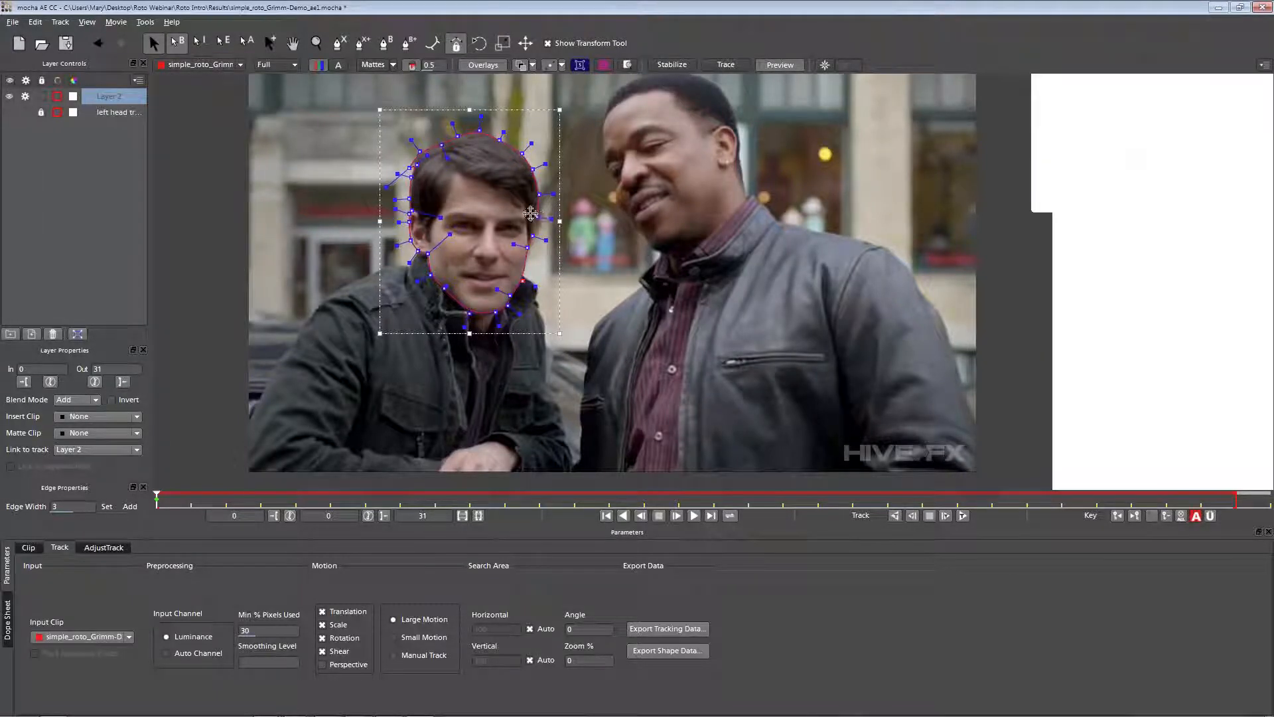
# Step: Draw a closed trial Bezier spline around the right man's chin and collar, and delete it
pyautogui.click(386, 43)
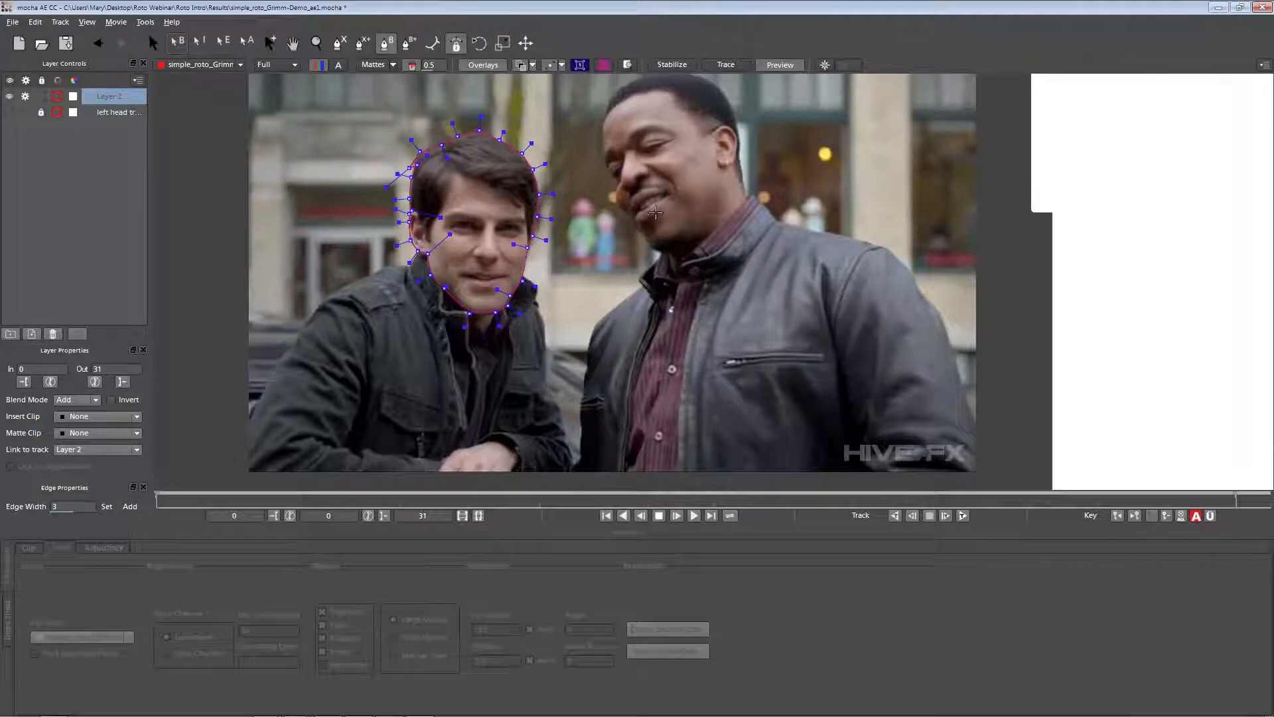
pyautogui.click(663, 264)
pyautogui.click(699, 281)
pyautogui.click(736, 272)
pyautogui.click(756, 226)
pyautogui.click(747, 195)
pyautogui.click(704, 187)
pyautogui.click(673, 207)
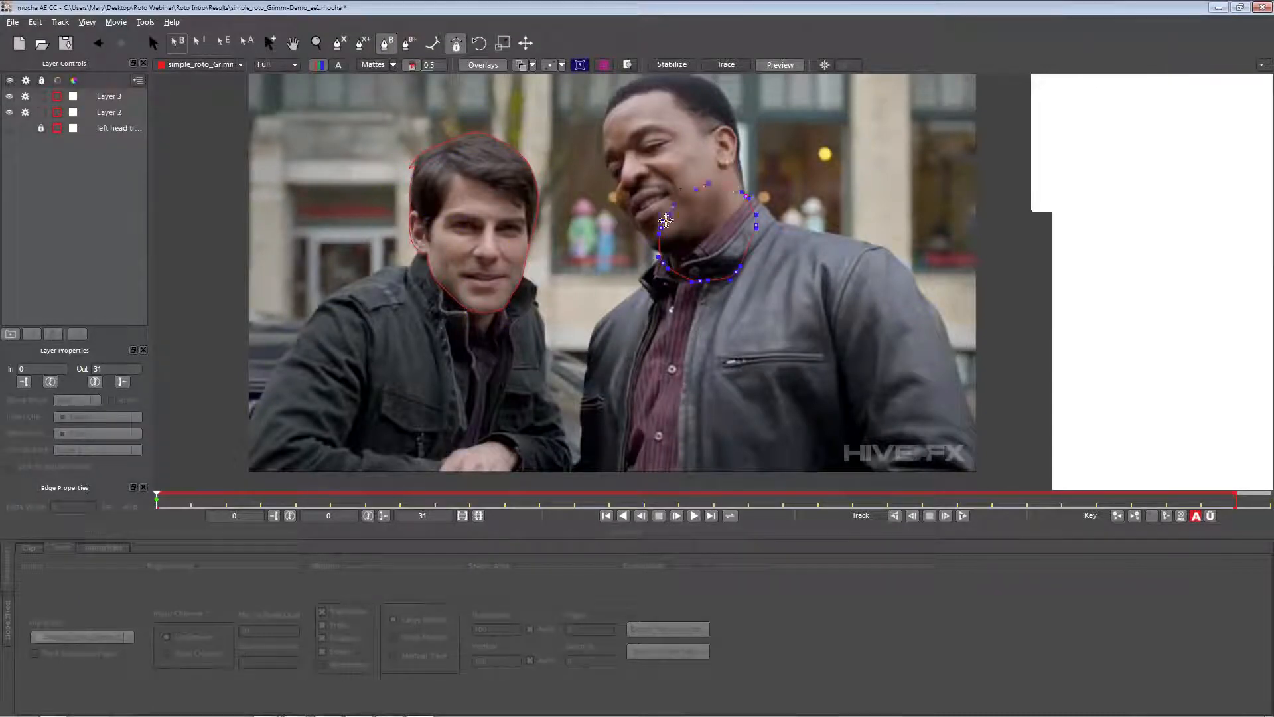
pyautogui.click(154, 45)
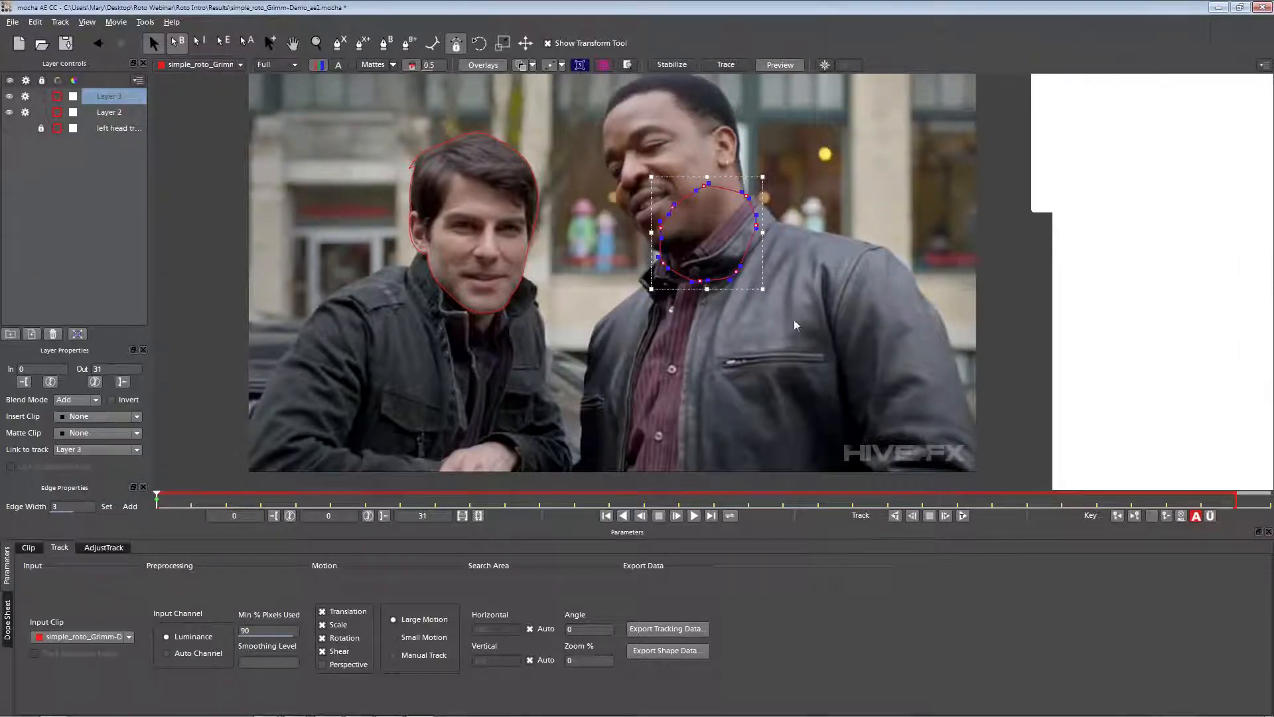
pyautogui.press('Delete')
# Step: Rename the head outline layer as "left head roto" and link it to the left head track
pyautogui.click(499, 163)
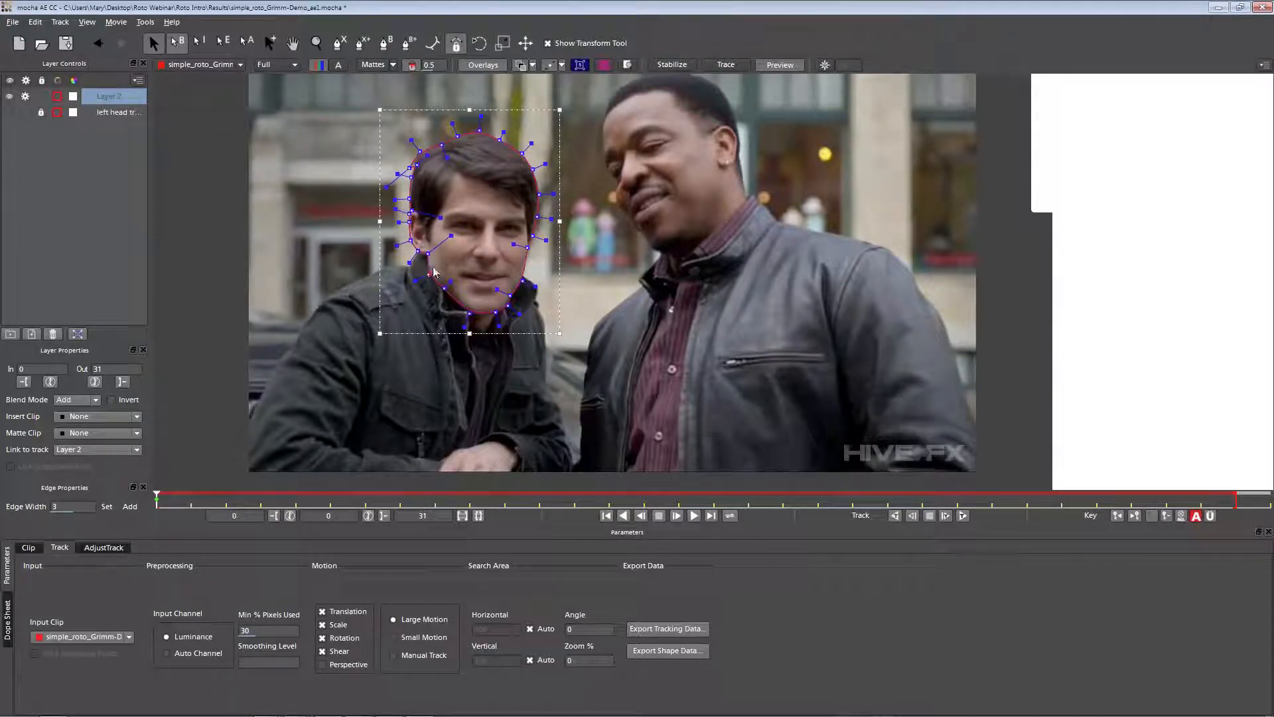
pyautogui.doubleClick(104, 99)
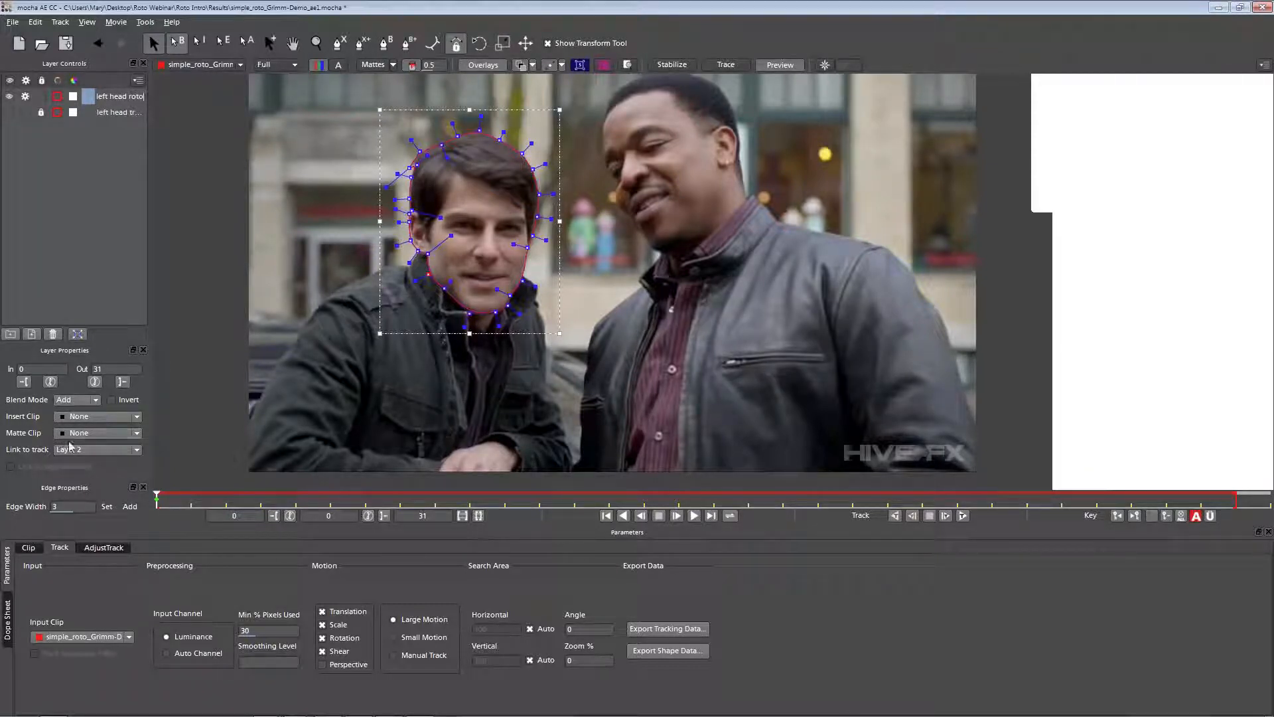
pyautogui.click(93, 450)
pyautogui.click(80, 469)
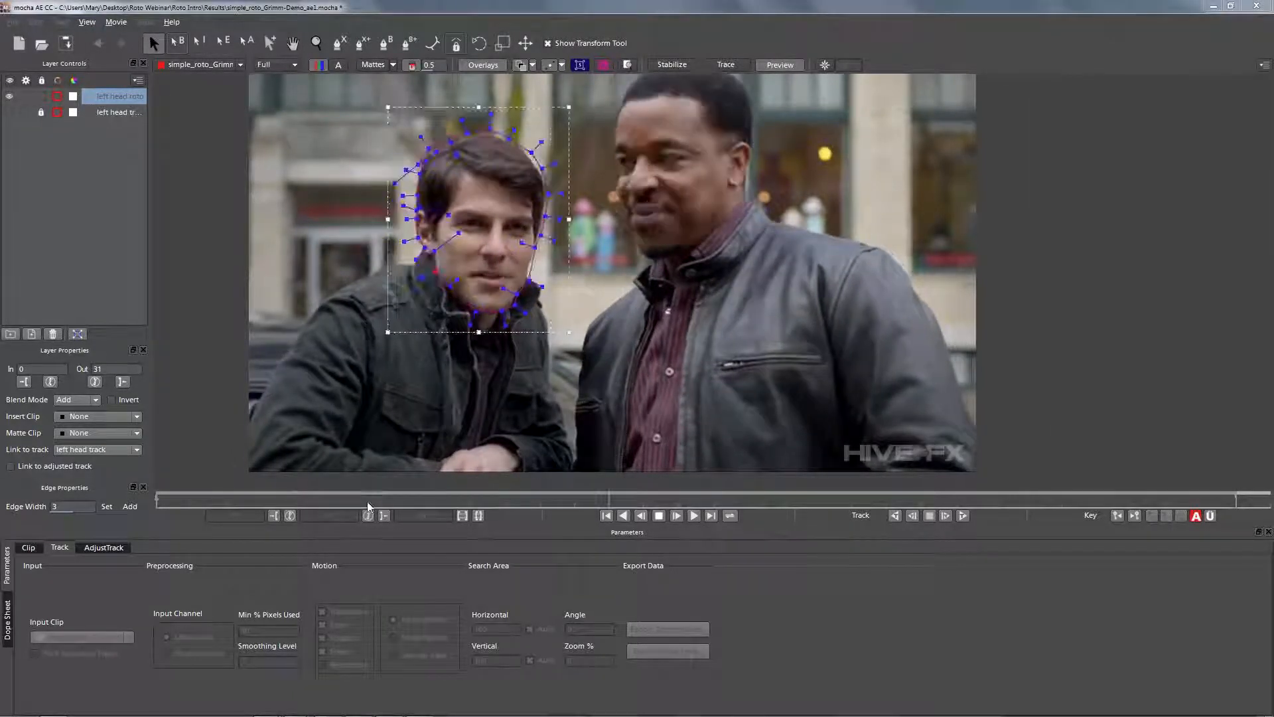
# Step: Play the clip and scrub to frame 31 to check how the linked outline follows the head
pyautogui.click(419, 497)
pyautogui.press('space')
pyautogui.moveTo(1028, 498)
pyautogui.mouseDown()
pyautogui.moveTo(1263, 501)
pyautogui.moveTo(1235, 499)
pyautogui.mouseUp()
# Step: Show and unlock the left head track layer with processing on, and track it forward to frame 32
pyautogui.click(10, 112)
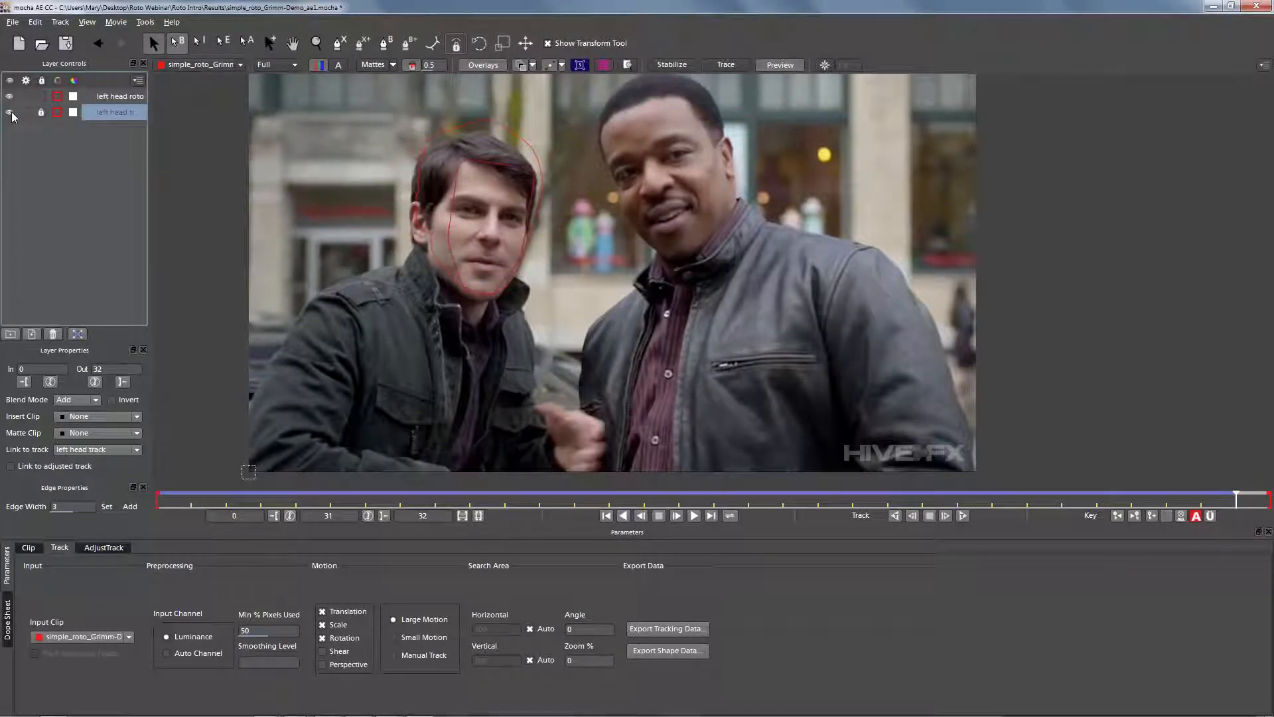
pyautogui.click(42, 112)
pyautogui.click(105, 97)
pyautogui.click(108, 112)
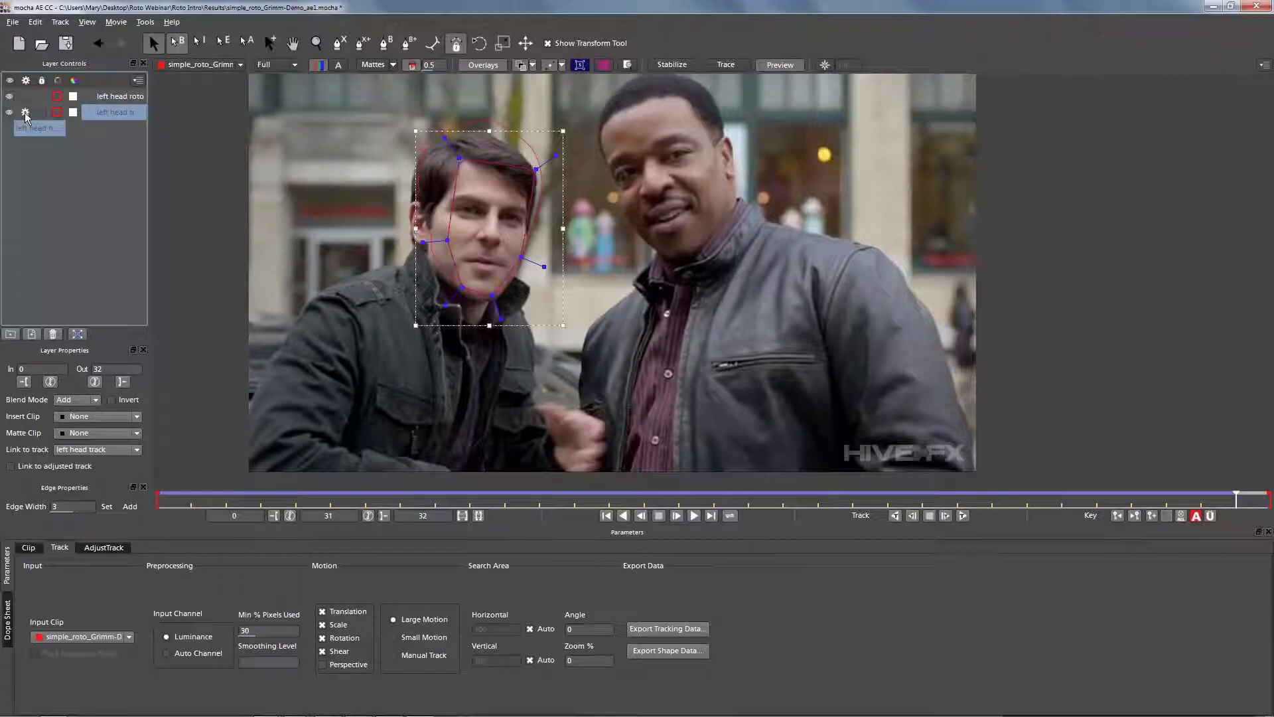
pyautogui.click(963, 515)
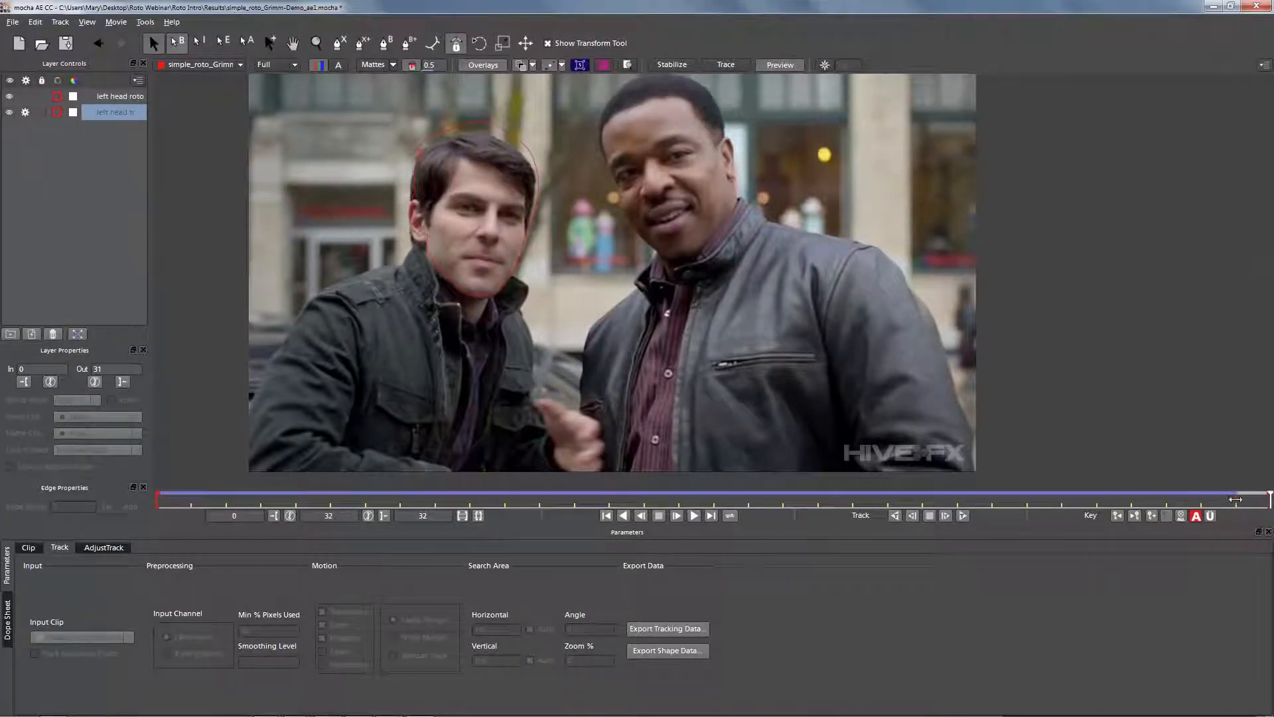
# Step: At frame 31, move the left head roto outline down onto the head and fit its points to the hair, ear, jaw and chin
pyautogui.moveTo(1269, 499); pyautogui.dragTo(1235, 499)
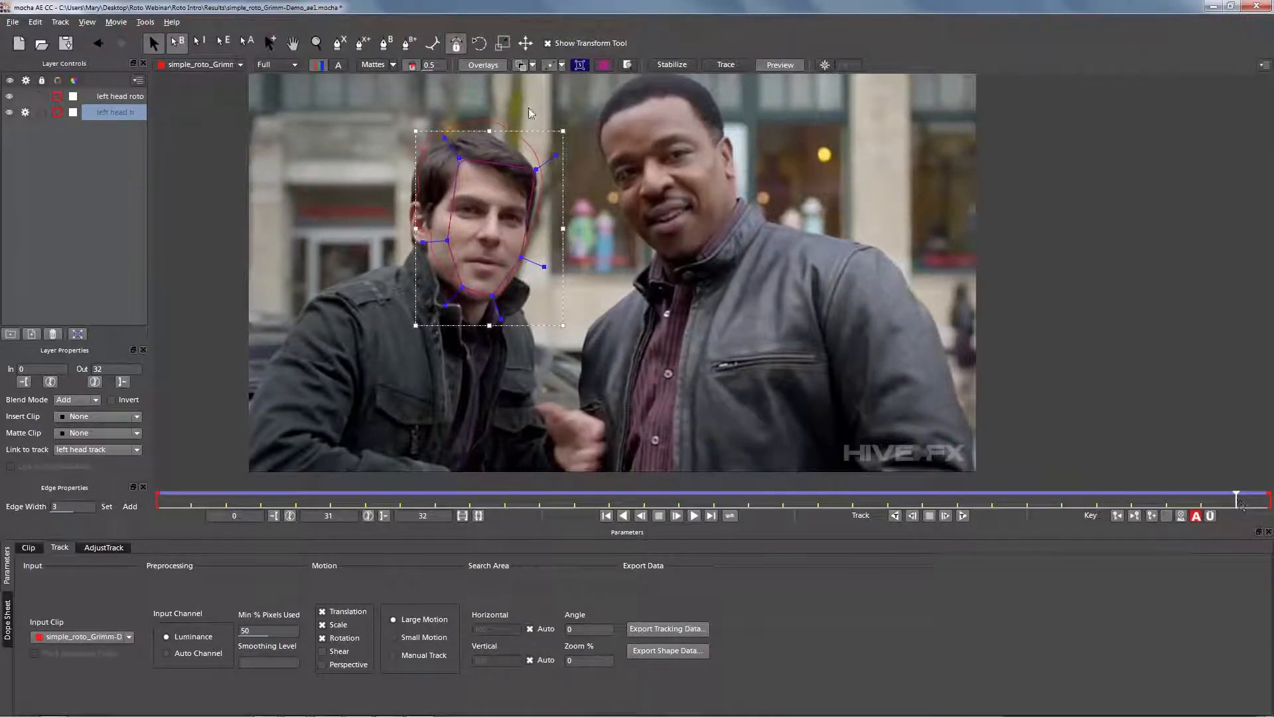
pyautogui.click(457, 189)
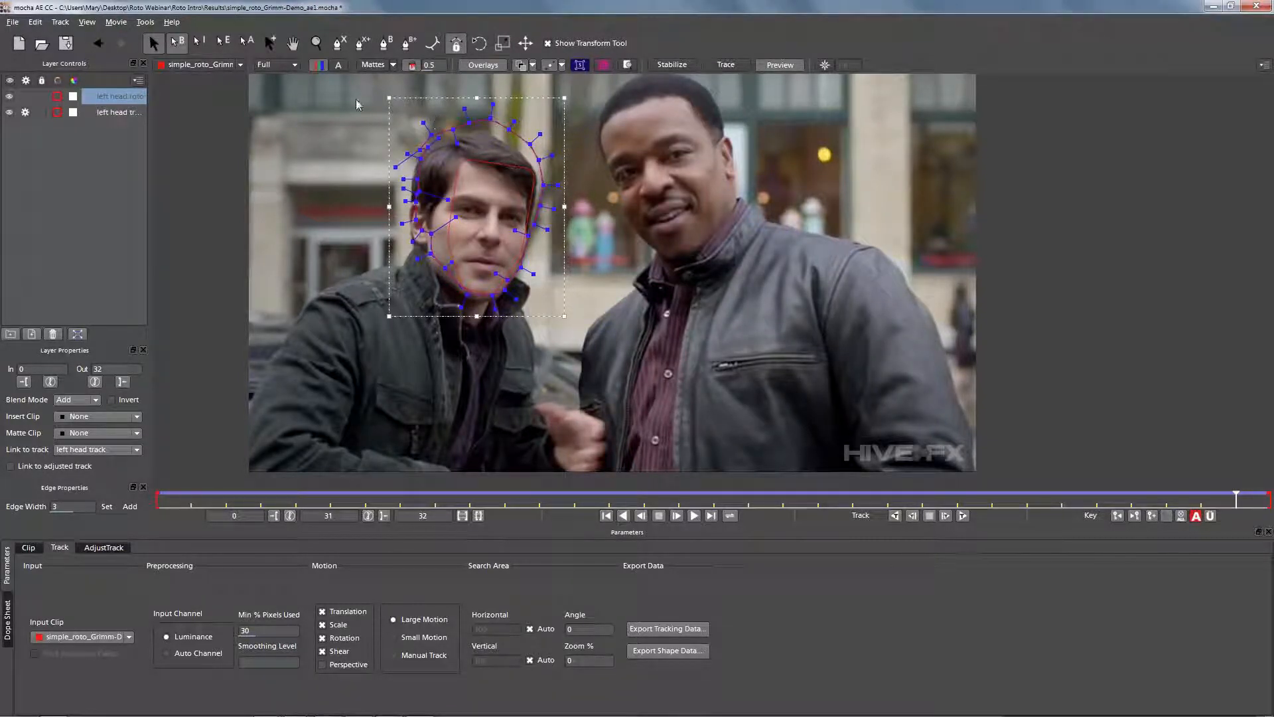
pyautogui.moveTo(538, 162); pyautogui.dragTo(535, 176)
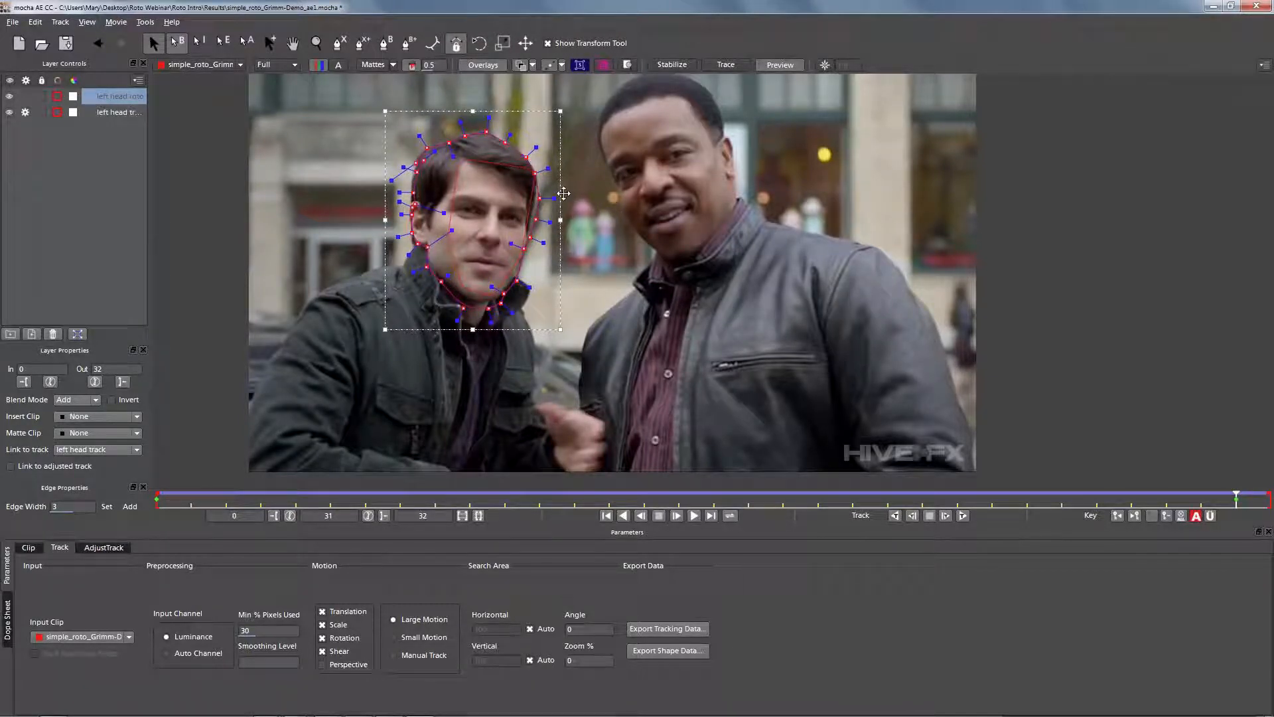
pyautogui.moveTo(538, 216)
pyautogui.mouseDown()
pyautogui.moveTo(536, 197)
pyautogui.moveTo(528, 236)
pyautogui.mouseUp()
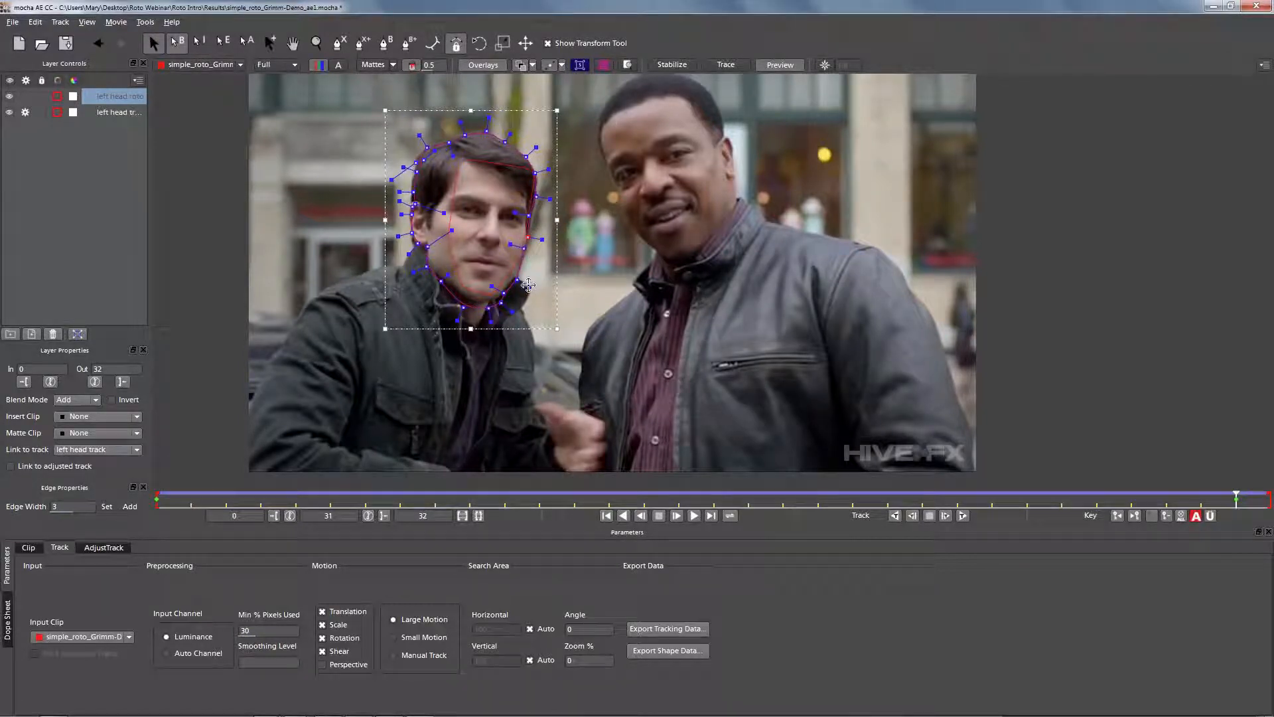
pyautogui.moveTo(503, 293)
pyautogui.mouseDown()
pyautogui.moveTo(519, 273)
pyautogui.moveTo(501, 296)
pyautogui.mouseUp()
pyautogui.moveTo(488, 308); pyautogui.dragTo(415, 244)
pyautogui.moveTo(427, 246); pyautogui.dragTo(426, 243)
pyautogui.moveTo(412, 233); pyautogui.dragTo(465, 132)
pyautogui.moveTo(447, 281); pyautogui.dragTo(466, 298)
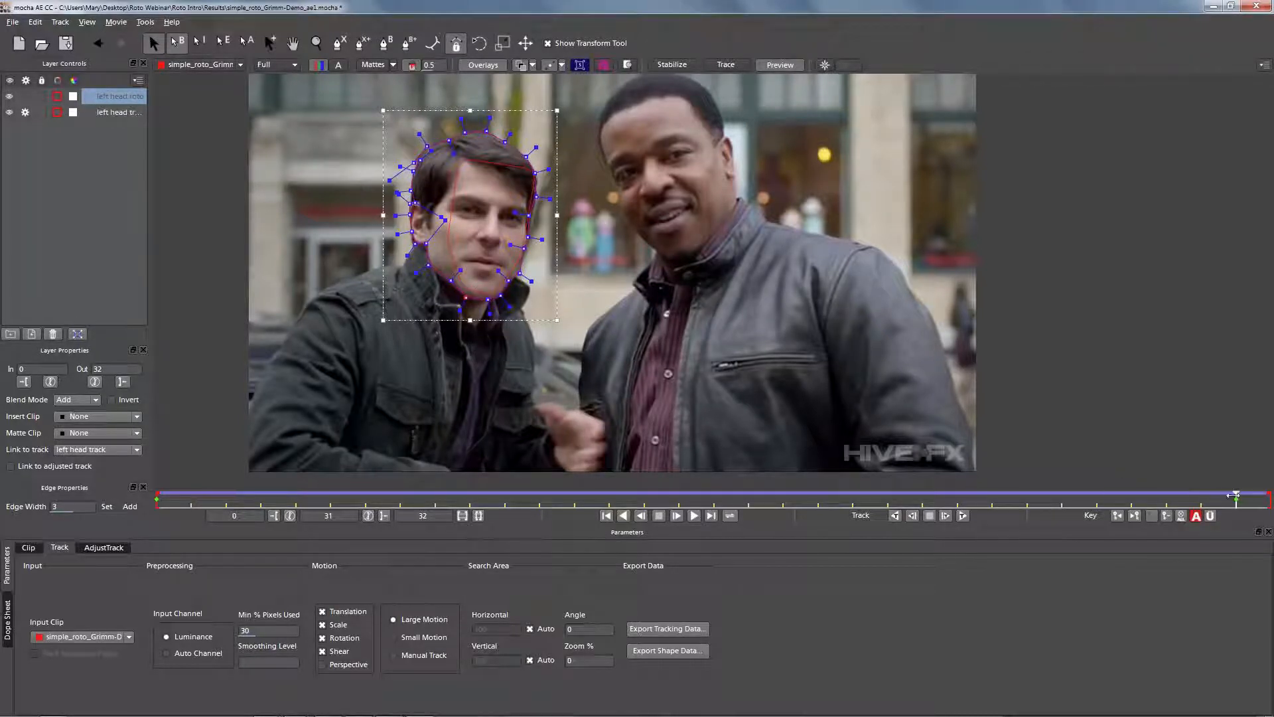
# Step: At frame 32, select all points of the head outline and nudge them right and up onto the head
pyautogui.click(1268, 499)
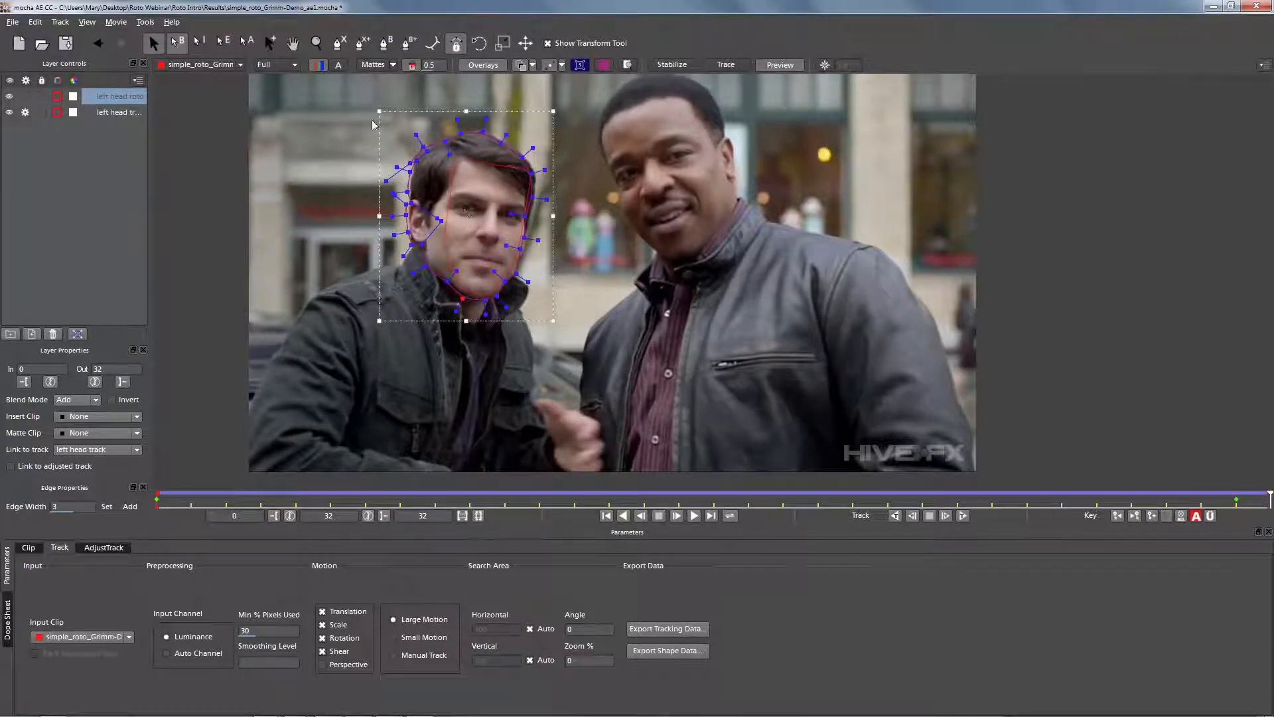
pyautogui.moveTo(402, 174); pyautogui.dragTo(560, 325)
pyautogui.press('Right')
pyautogui.press('Right')
pyautogui.press('Right')
pyautogui.press('Right')
pyautogui.press('Up')
pyautogui.press('Up')
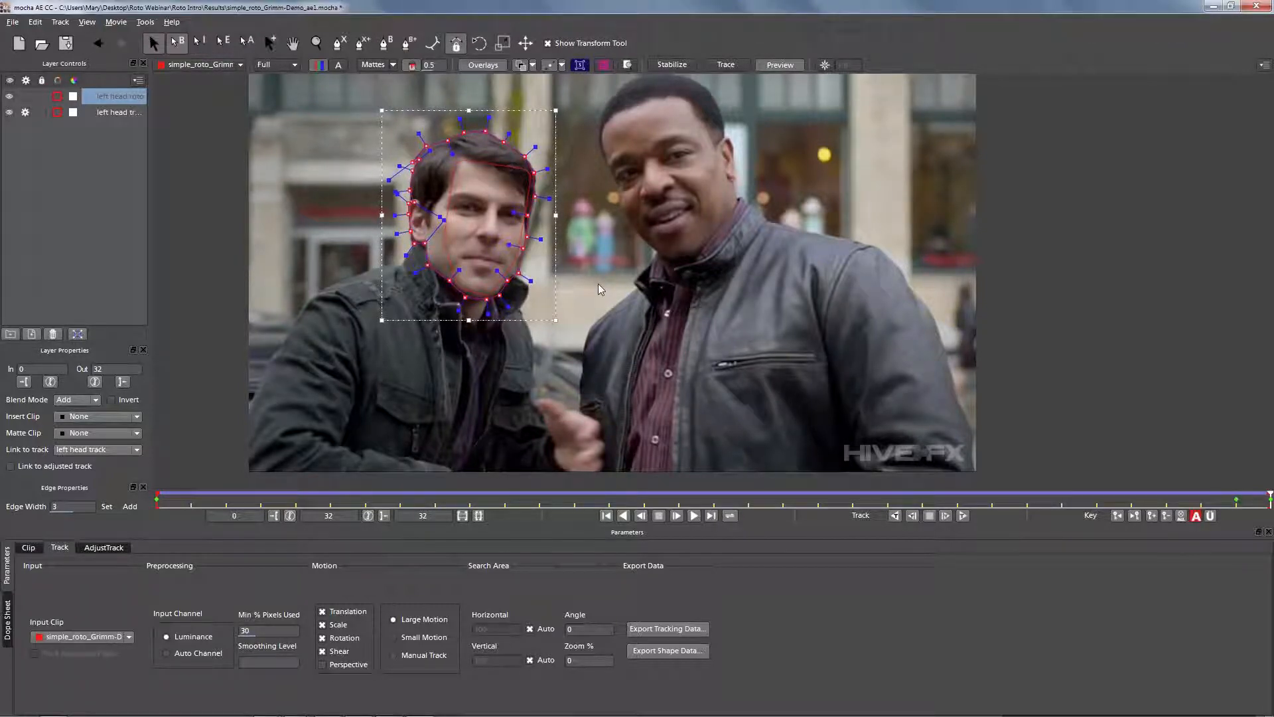
pyautogui.press('Right')
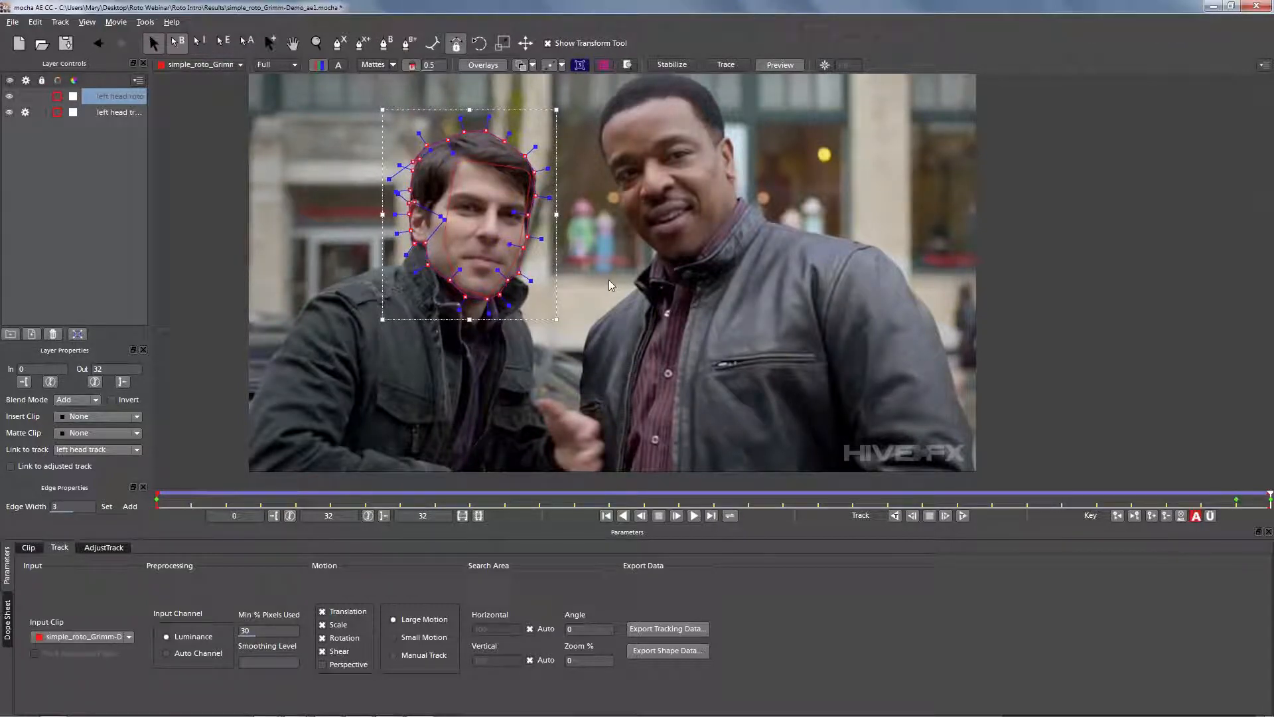
# Step: At frame 25, nudge the whole head outline up and adjust its points at the jaw and chin
pyautogui.click(1231, 507)
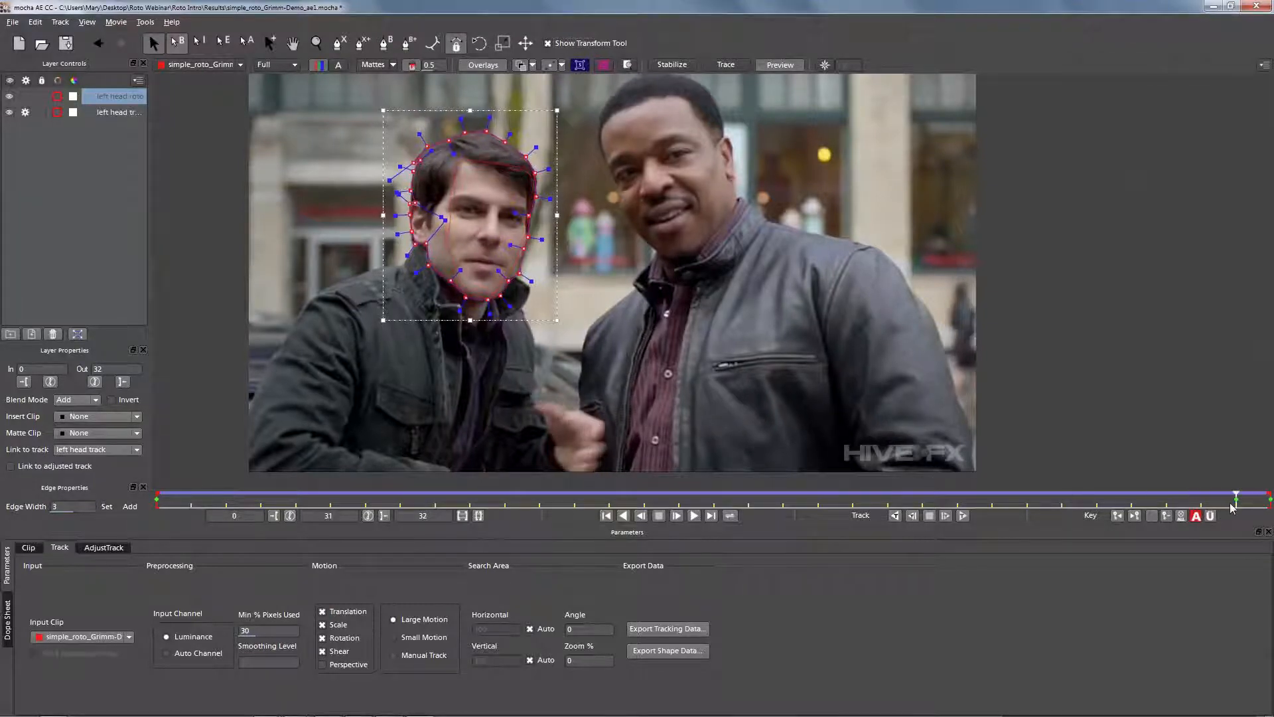
pyautogui.moveTo(1232, 498); pyautogui.dragTo(1034, 420)
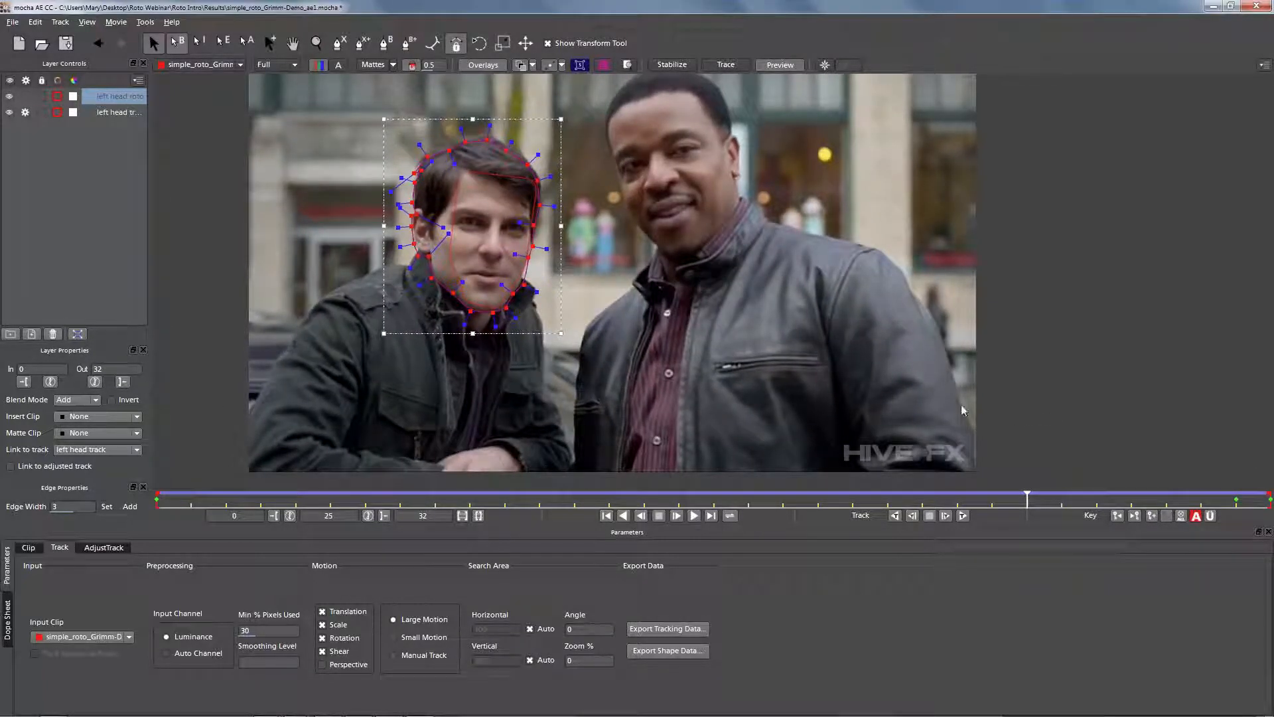
pyautogui.moveTo(343, 130); pyautogui.dragTo(566, 356)
pyautogui.click(622, 348)
pyautogui.press('Up')
pyautogui.press('Up')
pyautogui.press('Up')
pyautogui.press('Up')
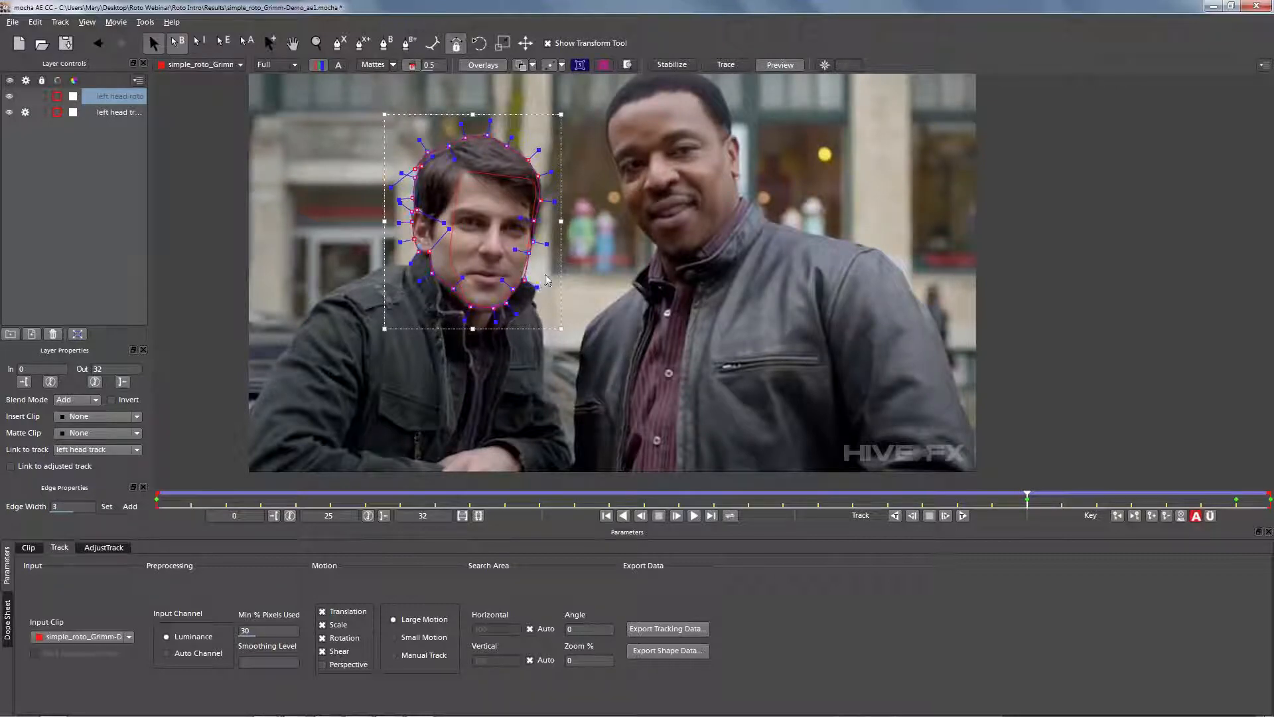
pyautogui.moveTo(524, 280); pyautogui.dragTo(520, 282)
pyautogui.moveTo(470, 308); pyautogui.dragTo(471, 312)
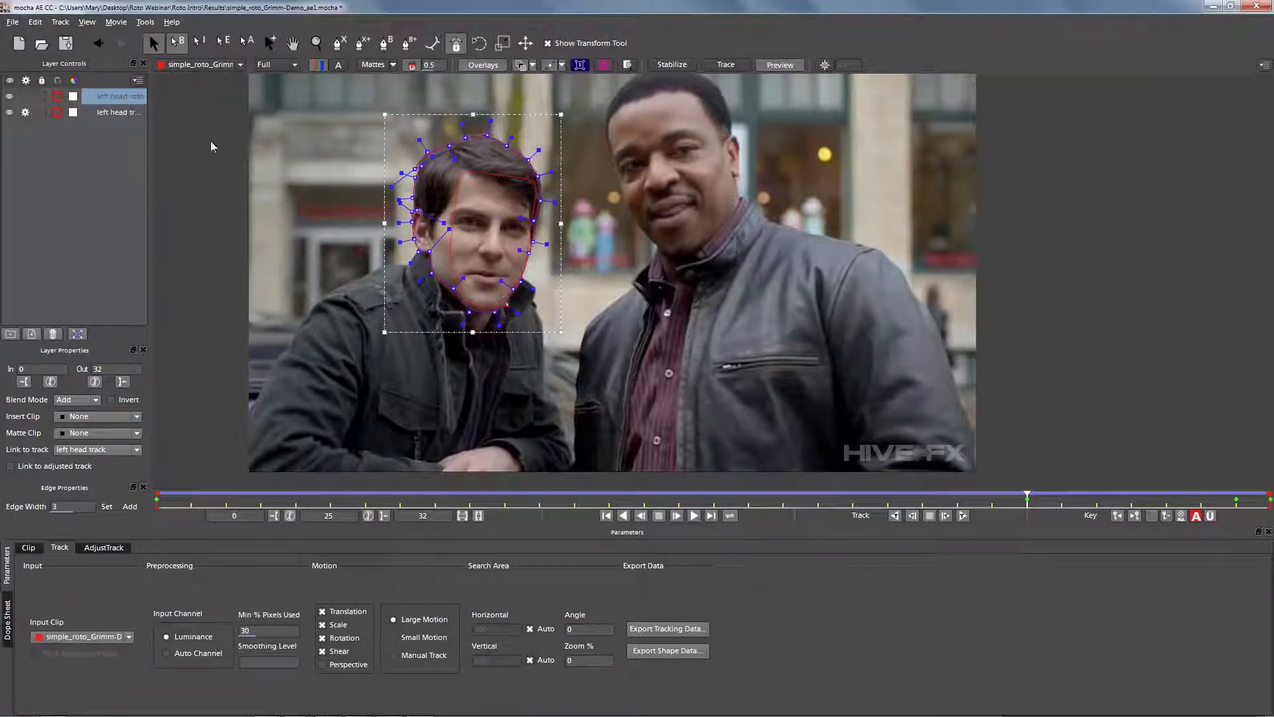
# Step: Examine the directional key options for nudging points and stepping frames in the key shortcut preferences
pyautogui.click(12, 22)
pyautogui.click(28, 140)
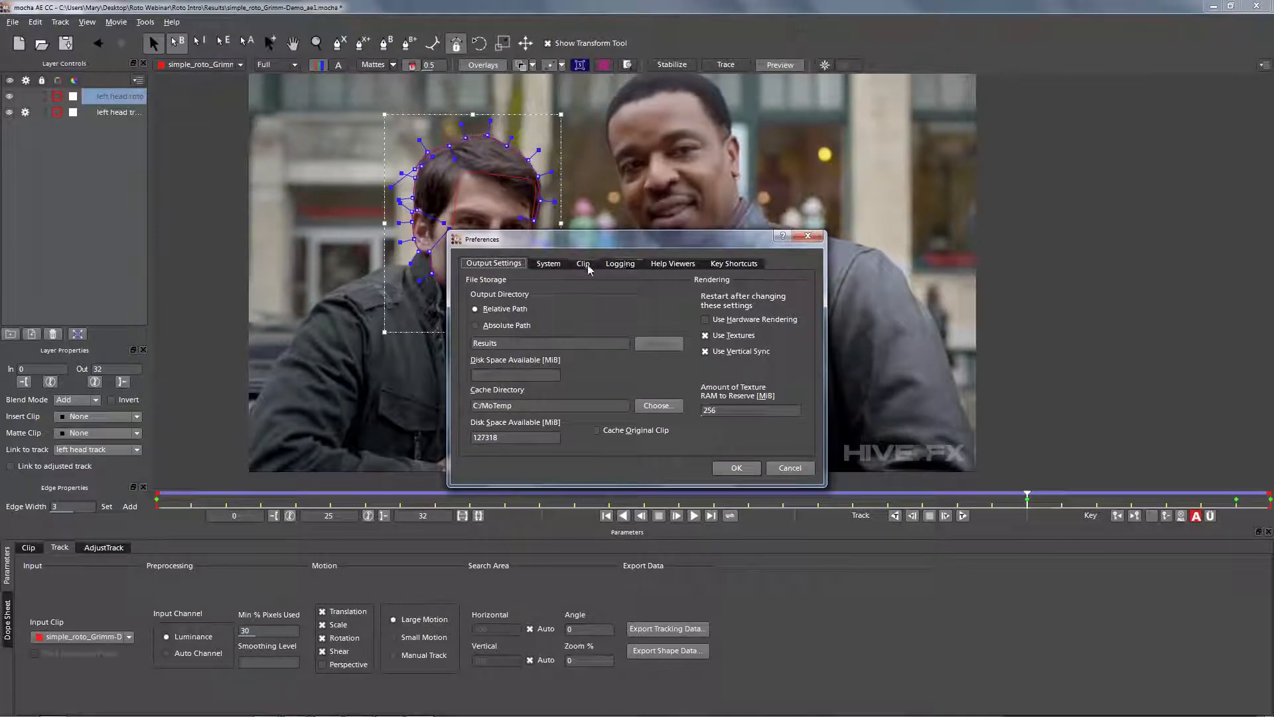
pyautogui.click(729, 268)
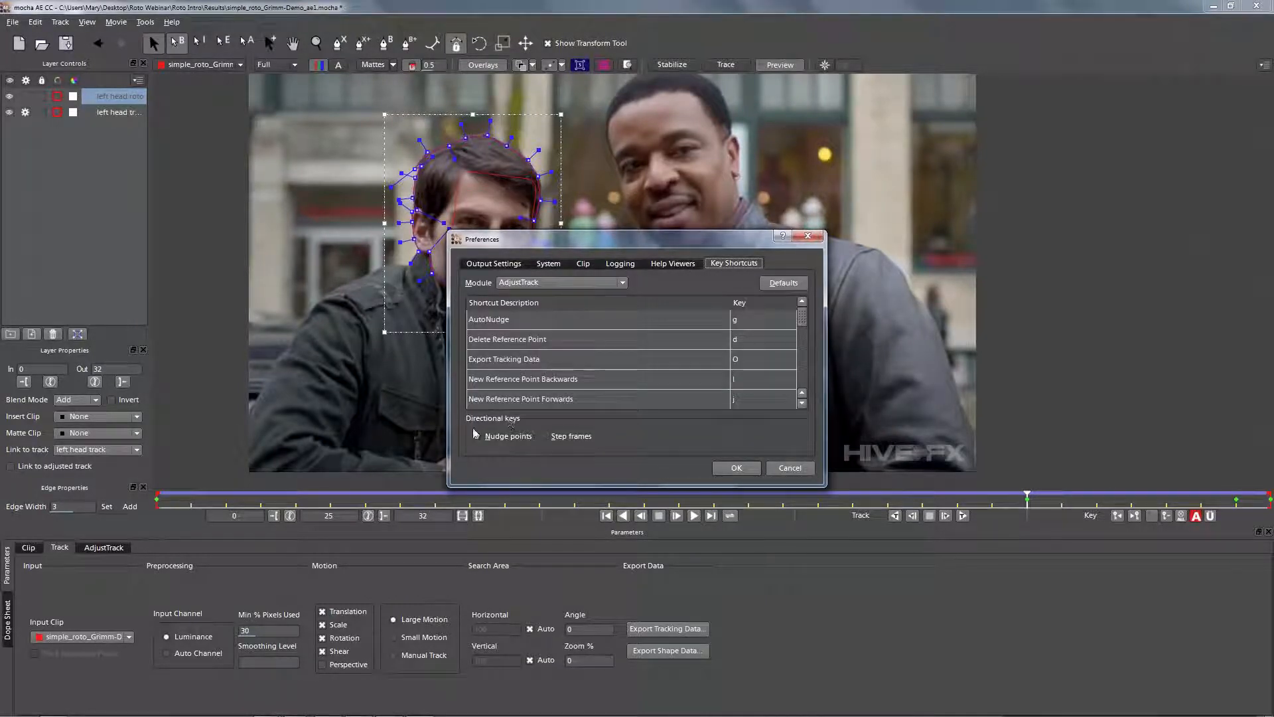
pyautogui.click(560, 438)
pyautogui.click(487, 436)
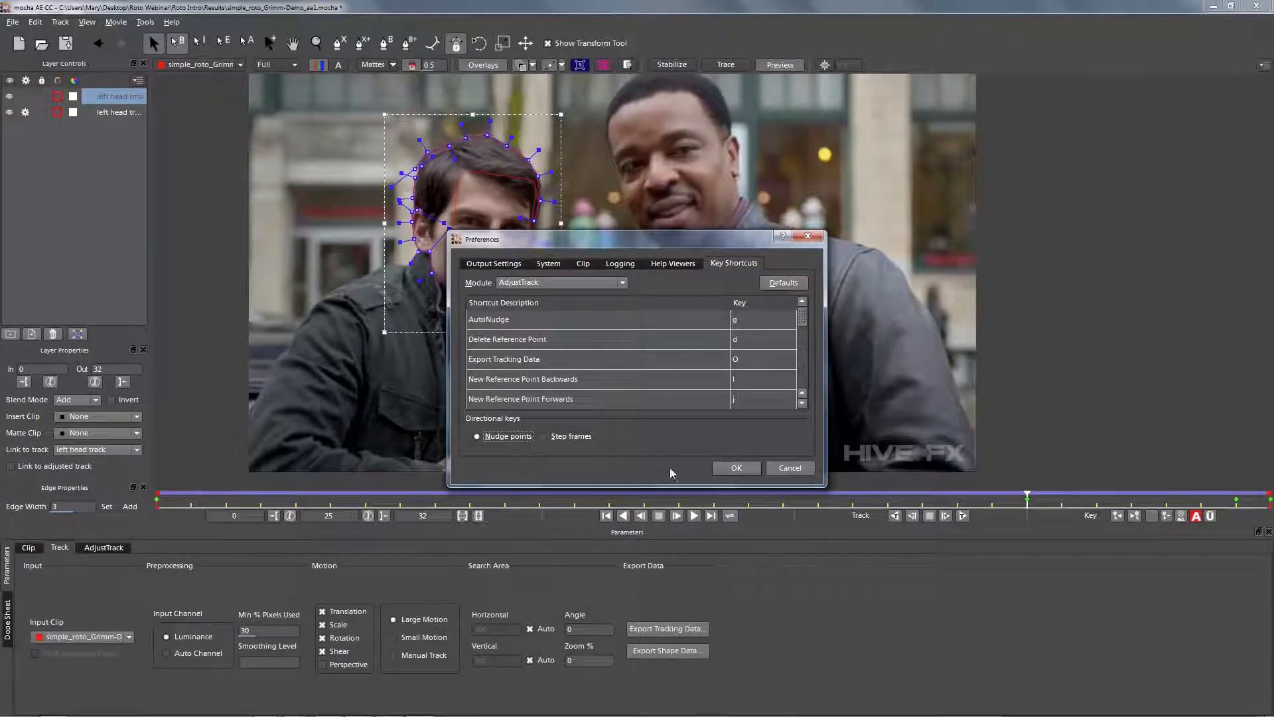
pyautogui.click(789, 468)
# Step: At frame 4, select the whole left head roto outline and shift it slightly right and up onto the head
pyautogui.moveTo(1022, 504); pyautogui.dragTo(287, 450)
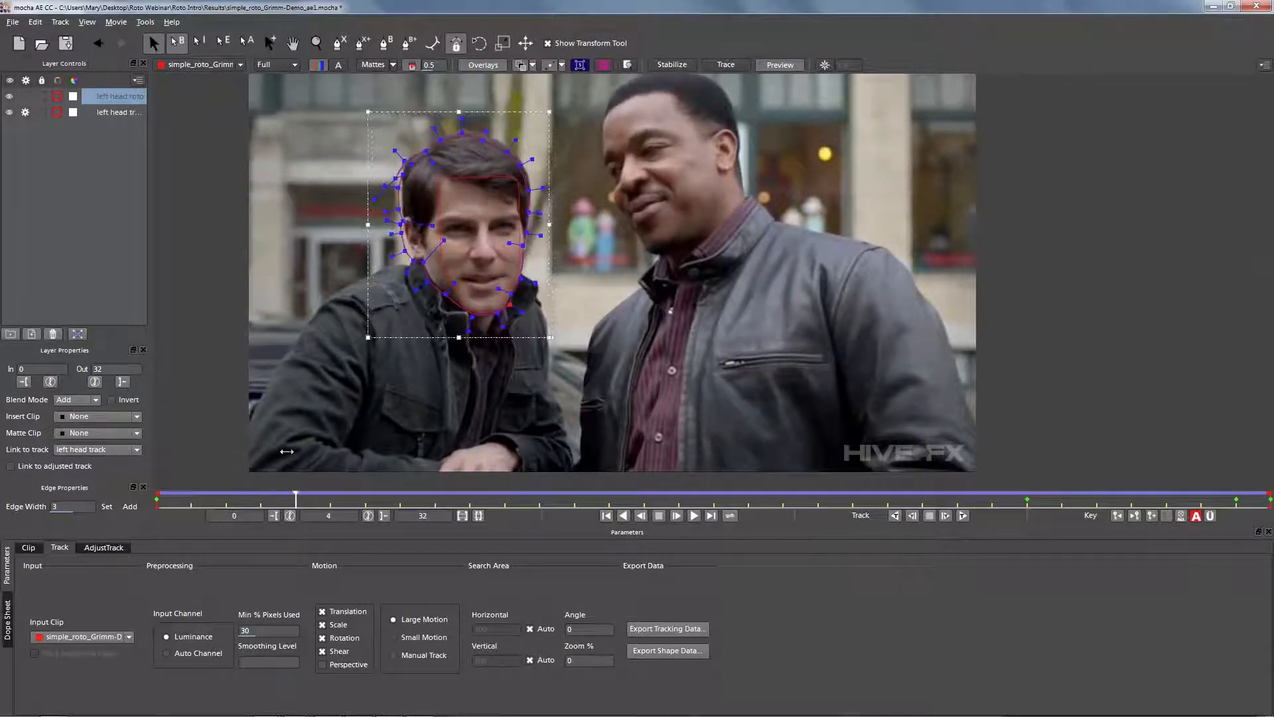
pyautogui.click(345, 139)
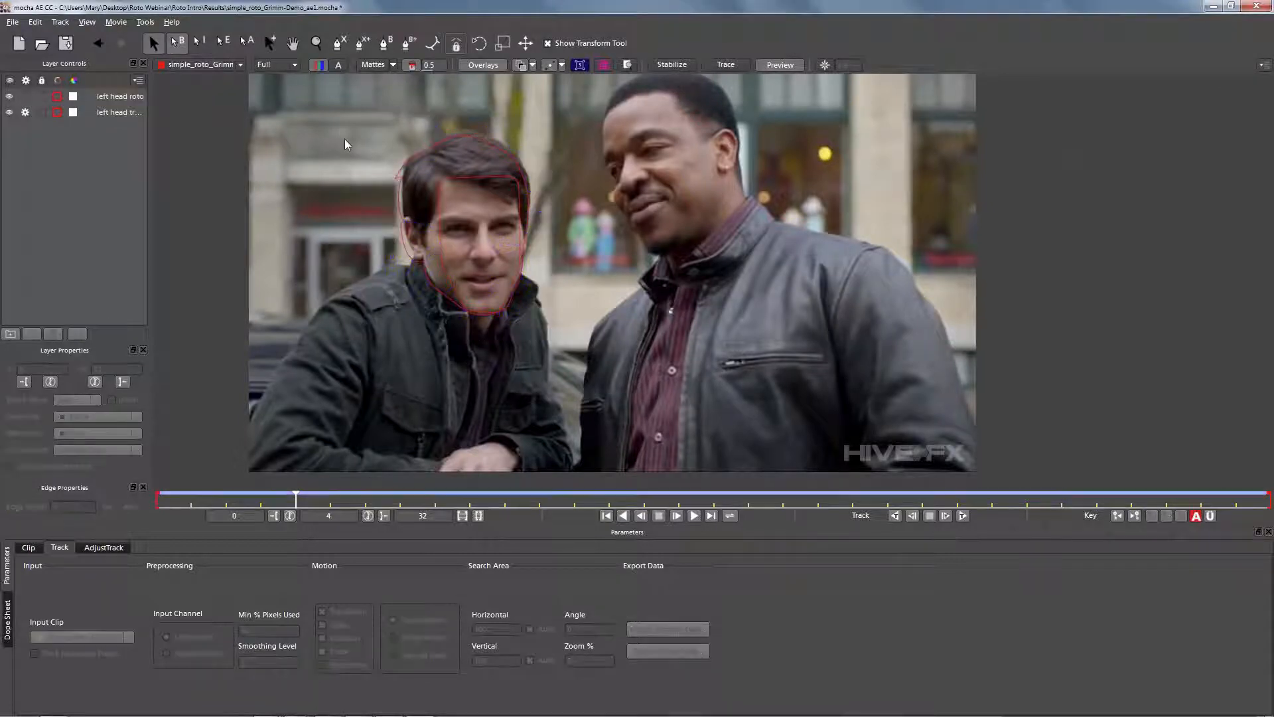
pyautogui.click(479, 244)
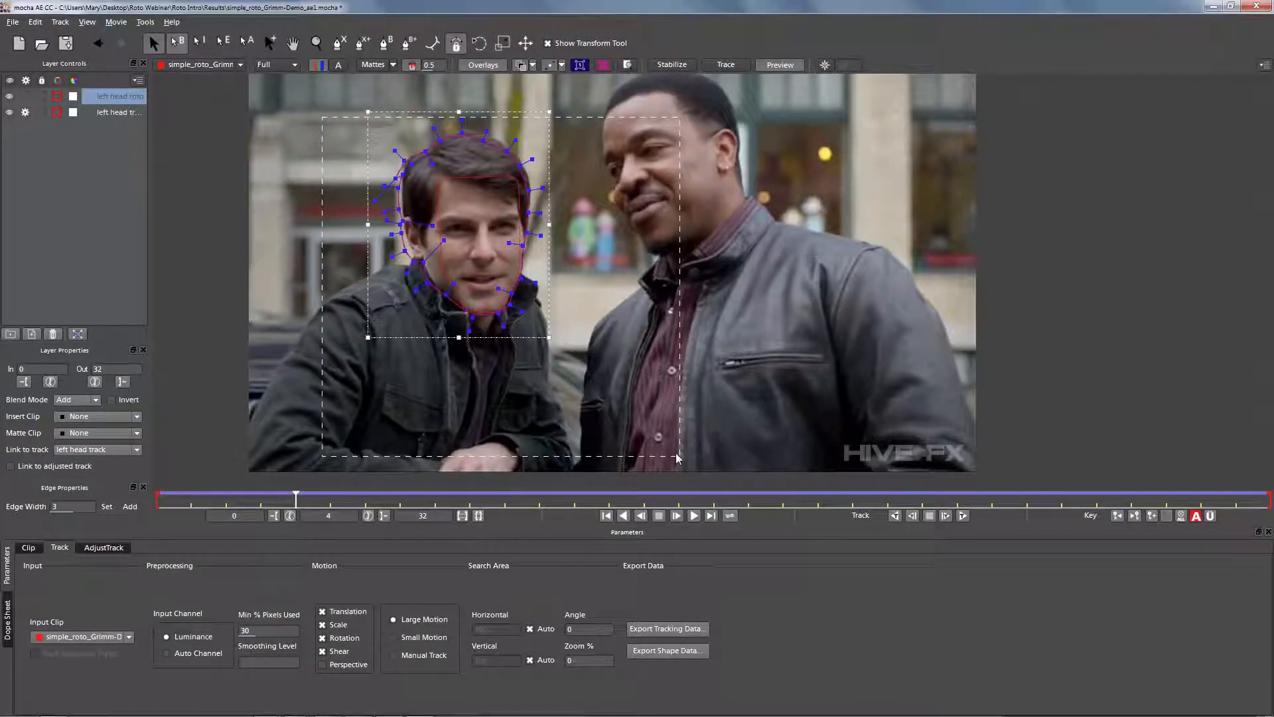
pyautogui.moveTo(550, 235); pyautogui.dragTo(553, 231)
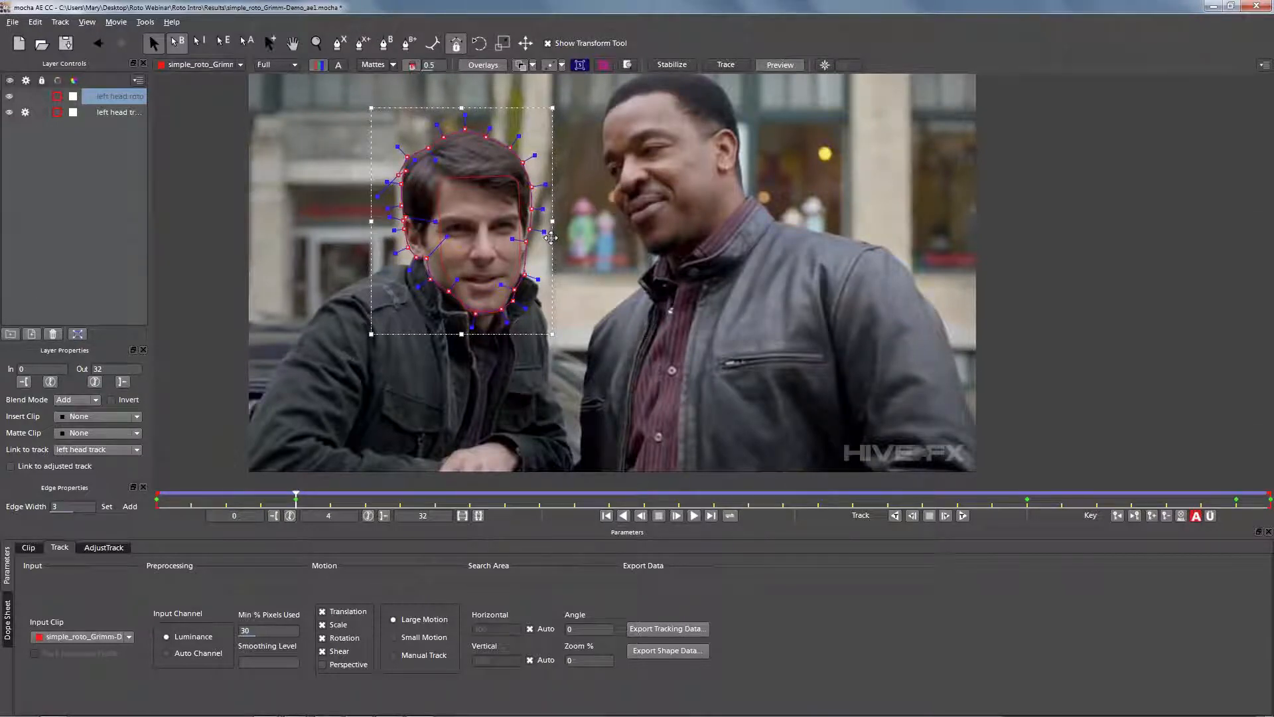
# Step: Refine the frame 4 outline around the ear, jaw and cheek, nudging the jaw points left
pyautogui.moveTo(426, 258); pyautogui.dragTo(429, 279)
pyautogui.moveTo(511, 314); pyautogui.dragTo(523, 275)
pyautogui.press('Left')
pyautogui.press('Left')
pyautogui.press('Left')
pyautogui.moveTo(531, 209); pyautogui.dragTo(525, 232)
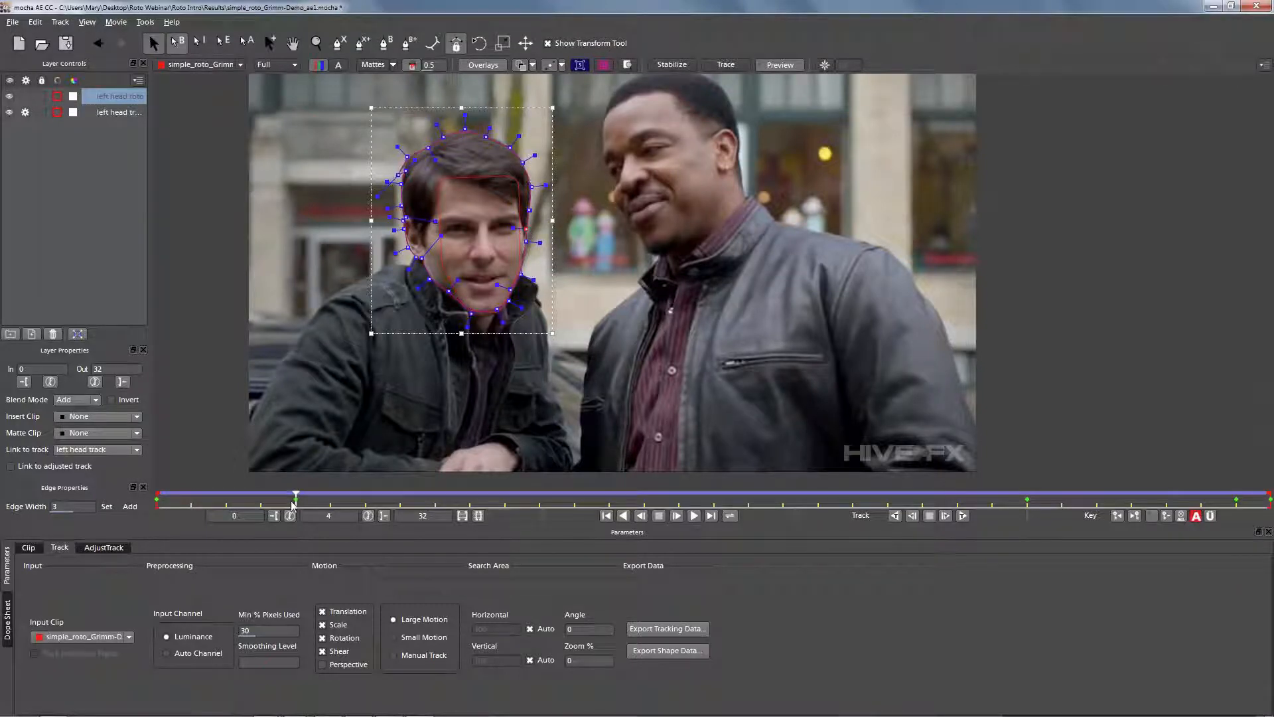
# Step: At frame 12, fit the outline's points to the top of the hair, the cheek and the hair above the ear
pyautogui.moveTo(291, 498); pyautogui.dragTo(574, 471)
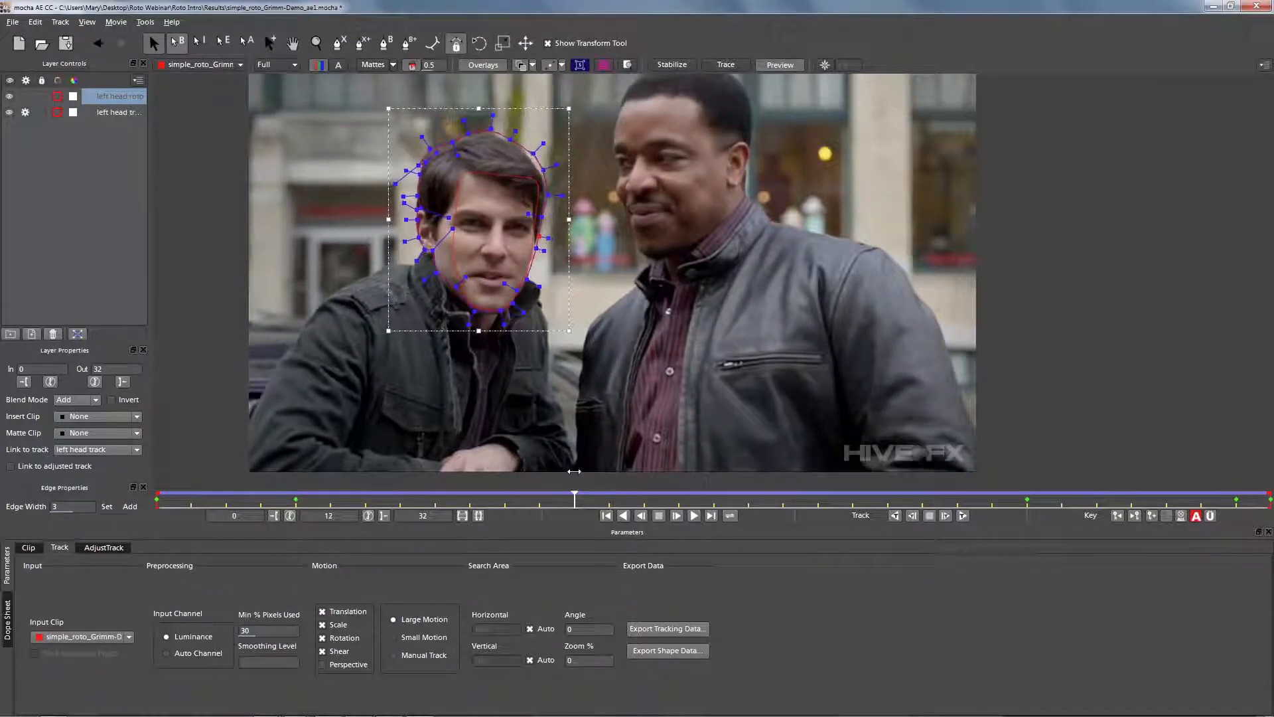
pyautogui.moveTo(481, 189); pyautogui.dragTo(547, 193)
pyautogui.click(530, 156)
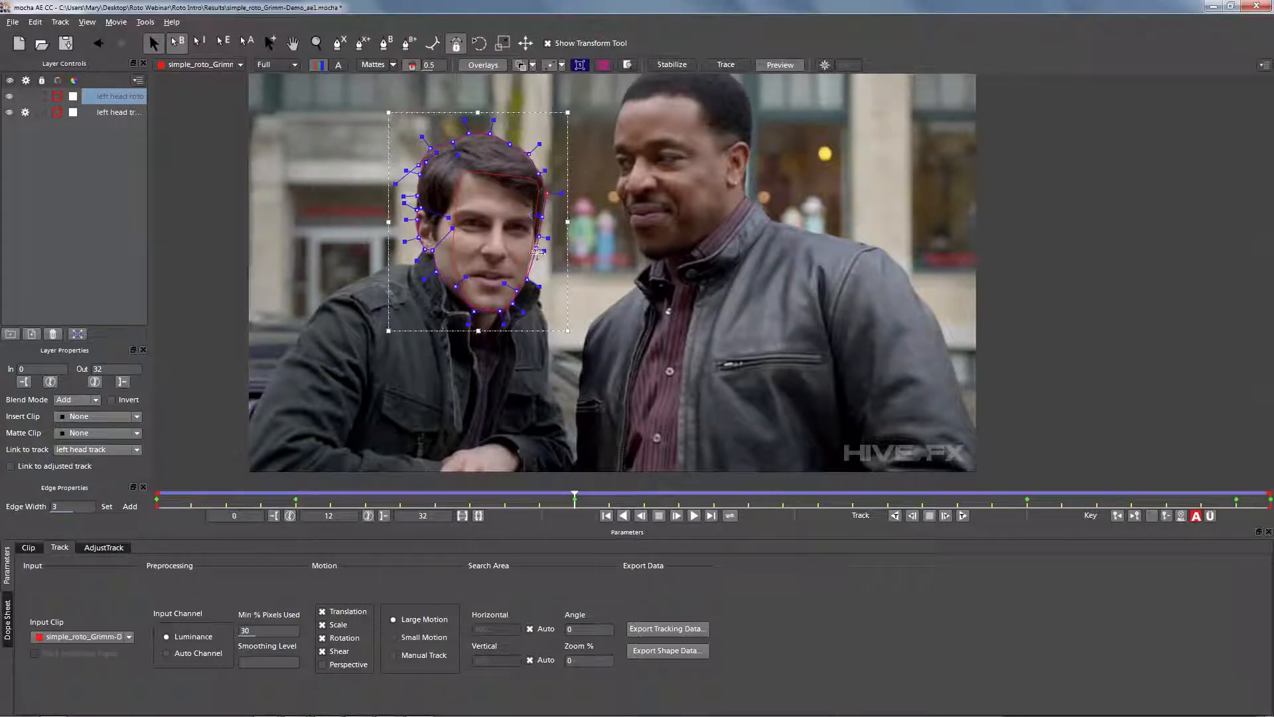
pyautogui.moveTo(536, 249); pyautogui.dragTo(533, 249)
pyautogui.moveTo(419, 208); pyautogui.dragTo(417, 195)
# Step: At frame 7, select all points of the head outline and nudge them up
pyautogui.moveTo(565, 498); pyautogui.dragTo(427, 397)
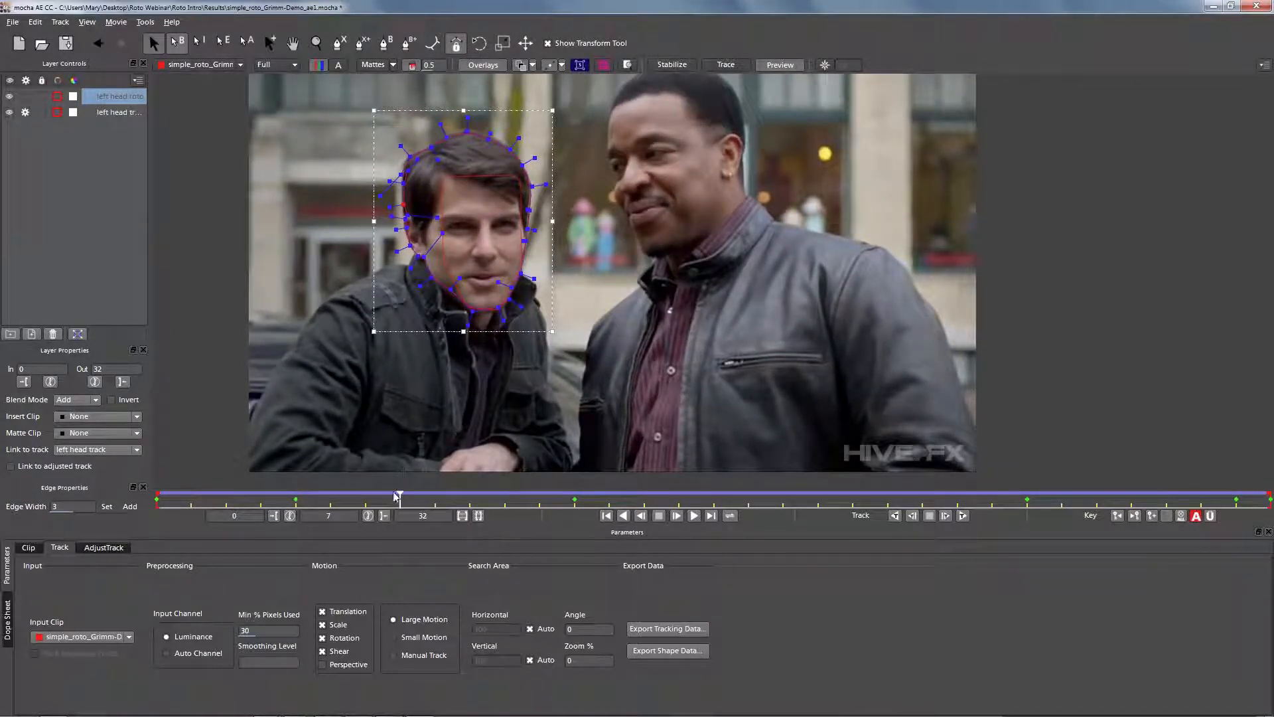
pyautogui.moveTo(362, 495); pyautogui.dragTo(393, 430)
pyautogui.moveTo(539, 226); pyautogui.dragTo(577, 397)
pyautogui.press('Up')
pyautogui.press('Up')
pyautogui.press('Up')
pyautogui.press('Up')
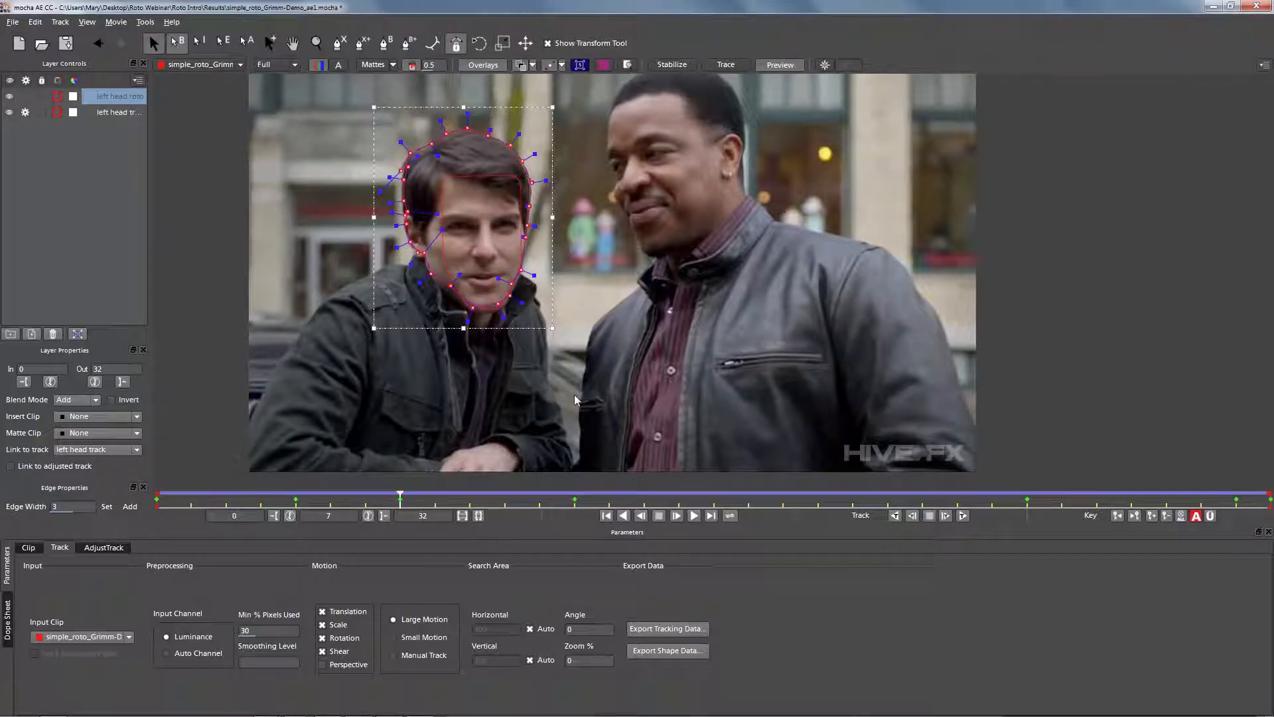
pyautogui.click(594, 383)
# Step: Toggle the transform tool's display off and on around the head outline
pyautogui.click(548, 44)
pyautogui.click(549, 44)
pyautogui.click(550, 44)
pyautogui.click(549, 43)
pyautogui.click(549, 44)
pyautogui.click(550, 43)
pyautogui.click(548, 44)
pyautogui.click(549, 44)
pyautogui.click(548, 44)
pyautogui.click(548, 45)
# Step: Stretch the lower edge of the frame 7 head outline down to the chin with the transform box
pyautogui.moveTo(464, 328); pyautogui.dragTo(465, 334)
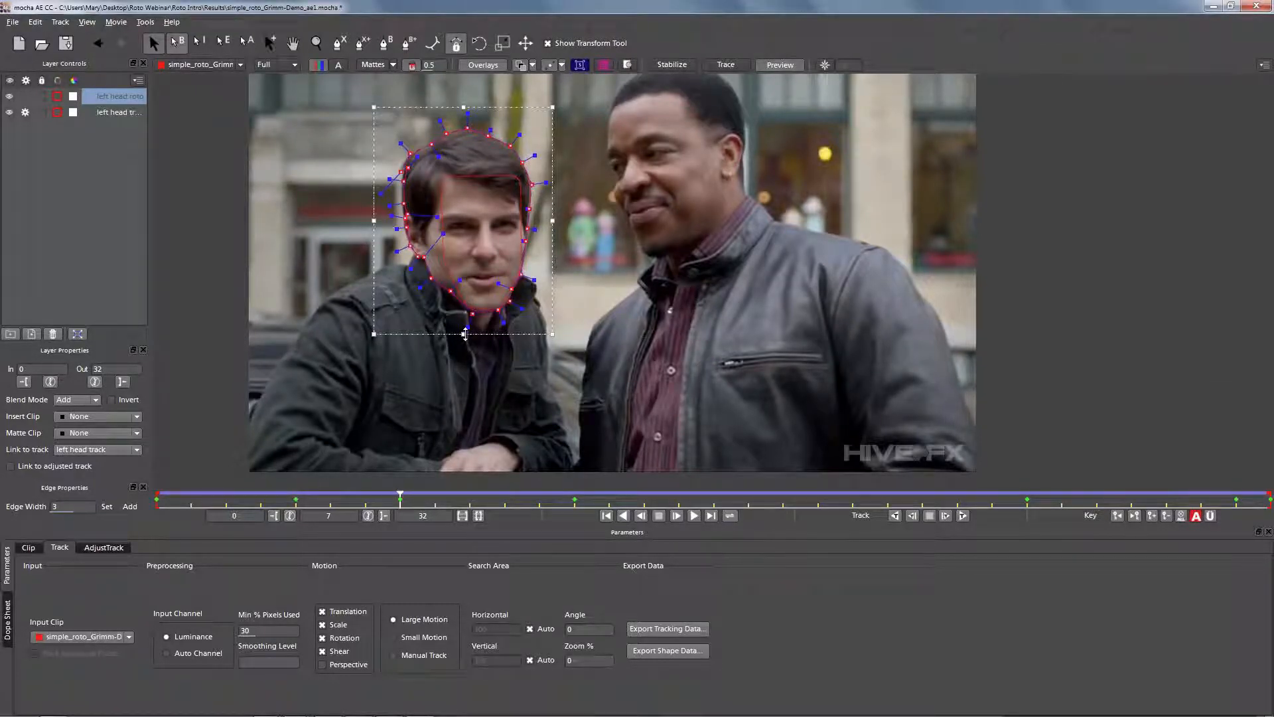
# Step: At frame 7, stretch the left head outline slightly past the cheek and chin, and refine its point at the upper hairline
pyautogui.moveTo(373, 222); pyautogui.dragTo(372, 223)
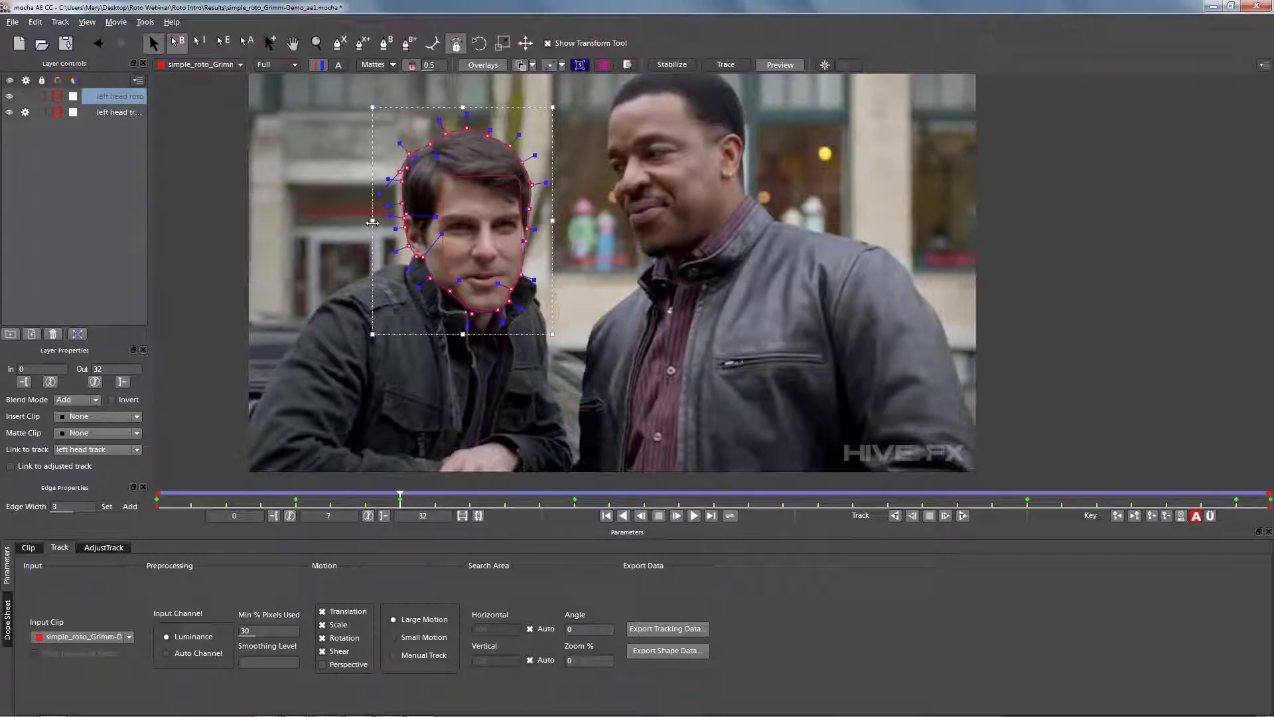
pyautogui.moveTo(483, 299); pyautogui.dragTo(441, 267)
pyautogui.moveTo(490, 333); pyautogui.dragTo(490, 335)
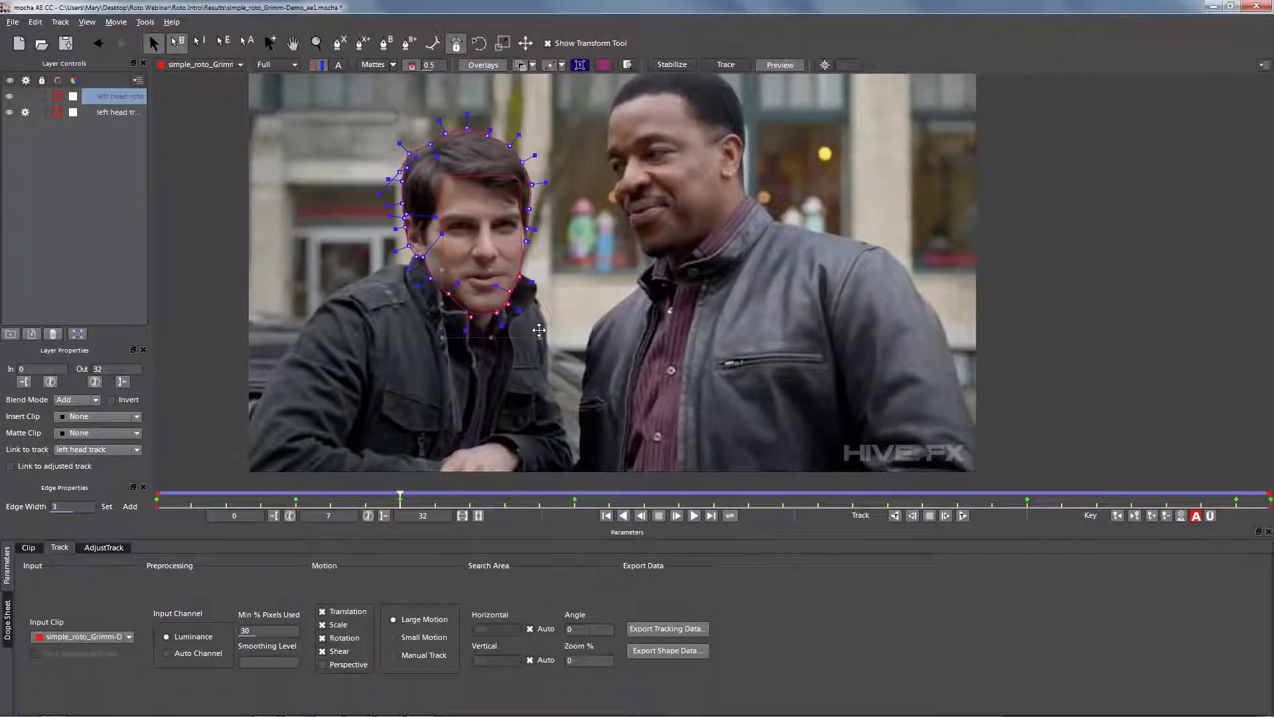
pyautogui.click(597, 291)
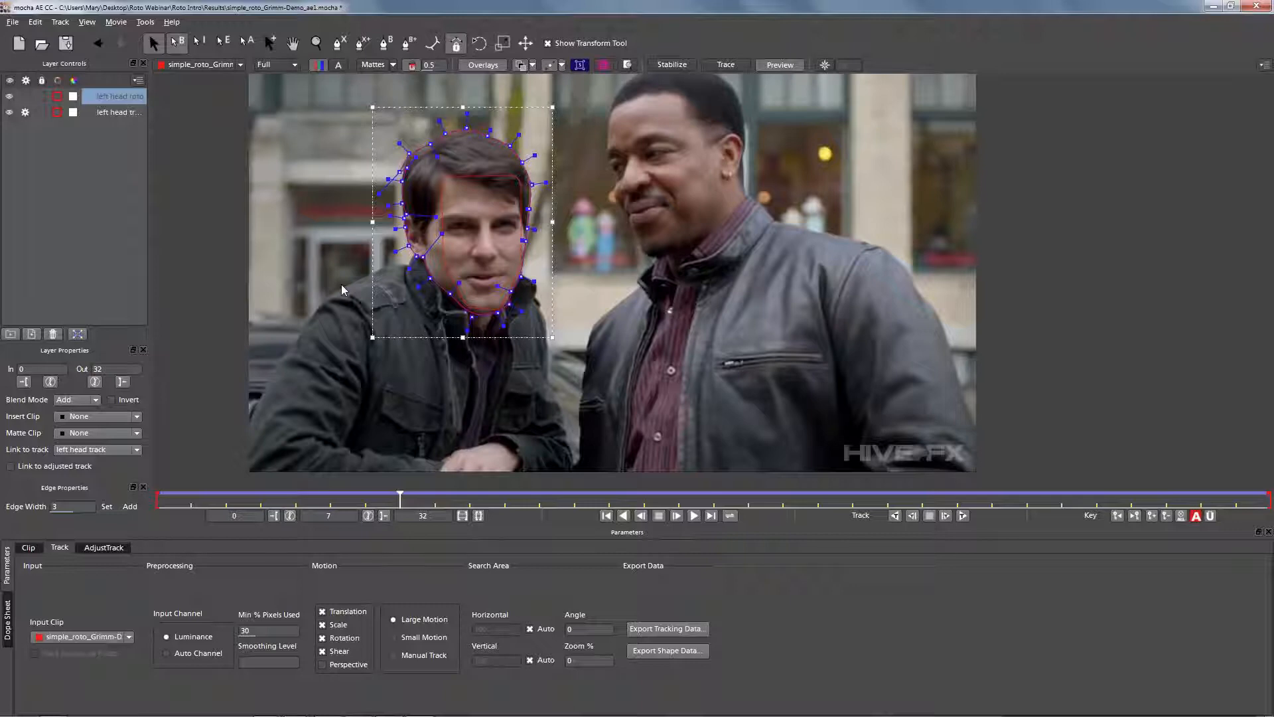
pyautogui.moveTo(430, 144); pyautogui.dragTo(428, 146)
# Step: Hide the left head track layer and play back the clip to check the left head roto
pyautogui.moveTo(396, 495); pyautogui.dragTo(807, 473)
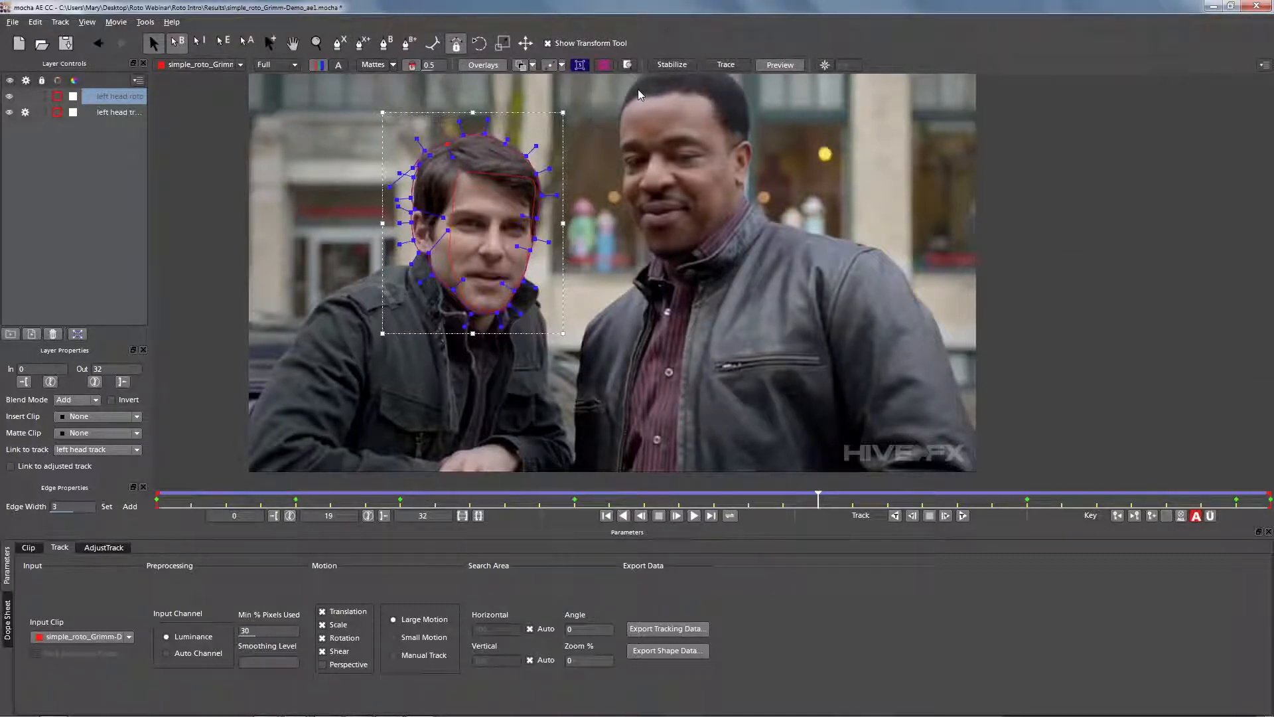
pyautogui.click(693, 516)
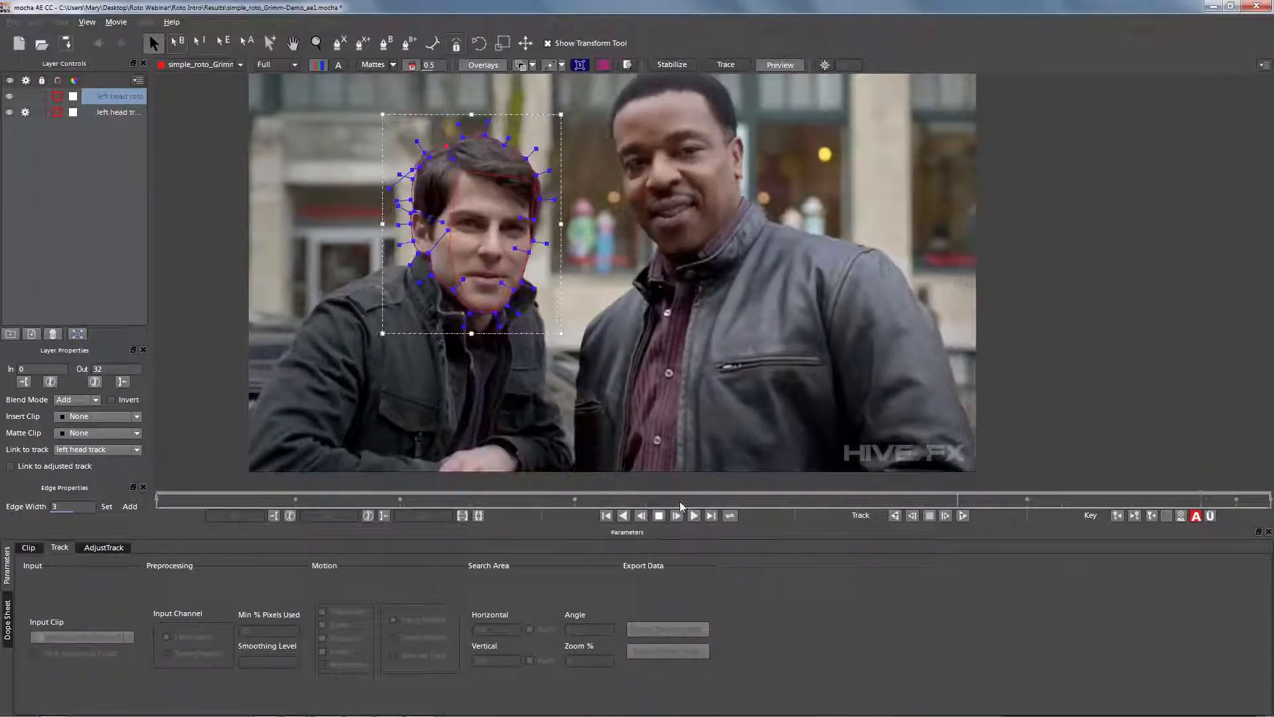
pyautogui.press('space')
pyautogui.click(9, 112)
pyautogui.click(120, 97)
pyautogui.press('space')
pyautogui.press('space')
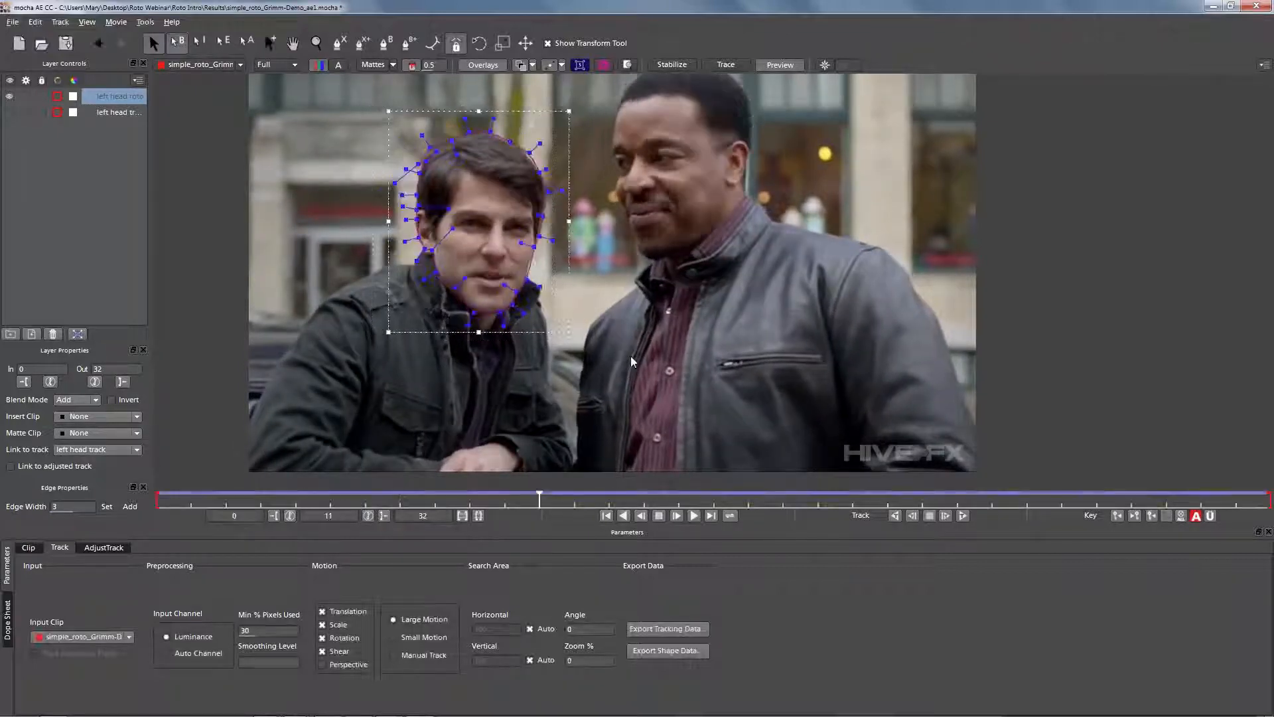
pyautogui.press('space')
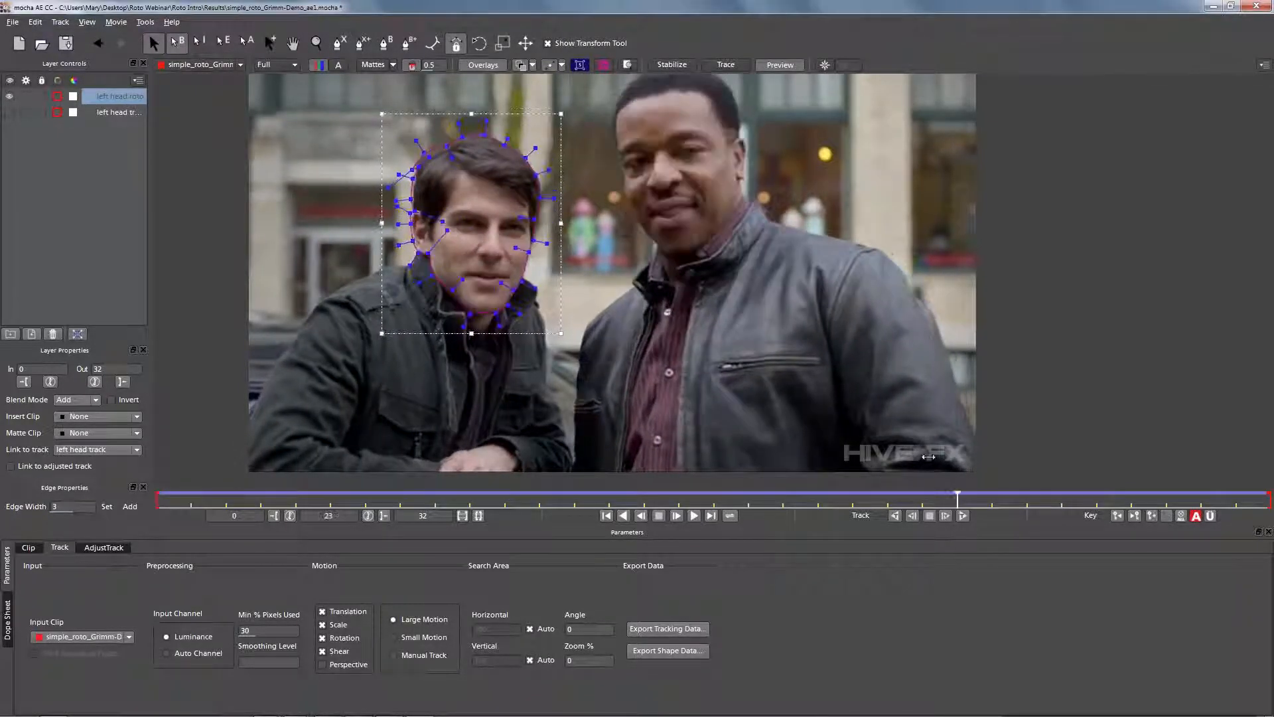
# Step: At frame 0, draw a closed X-spline around the right man's head, from the collar over the hair and down to the chin
pyautogui.press('x')
pyautogui.moveTo(696, 199); pyautogui.dragTo(667, 254)
pyautogui.click(340, 44)
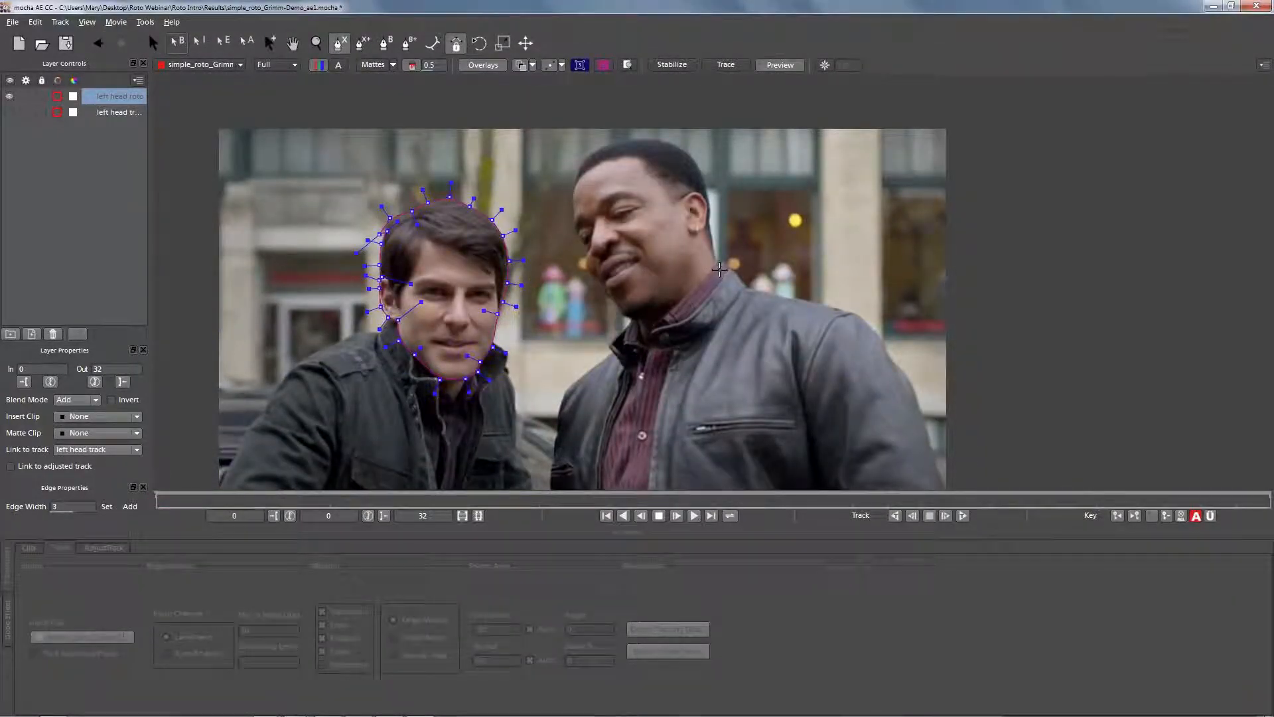
pyautogui.click(722, 270)
pyautogui.click(717, 261)
pyautogui.click(710, 226)
pyautogui.click(710, 211)
pyautogui.click(704, 186)
pyautogui.click(694, 160)
pyautogui.click(677, 143)
pyautogui.click(641, 137)
pyautogui.click(606, 142)
pyautogui.click(589, 154)
pyautogui.click(577, 171)
pyautogui.click(574, 187)
pyautogui.click(573, 202)
pyautogui.click(575, 228)
pyautogui.click(586, 248)
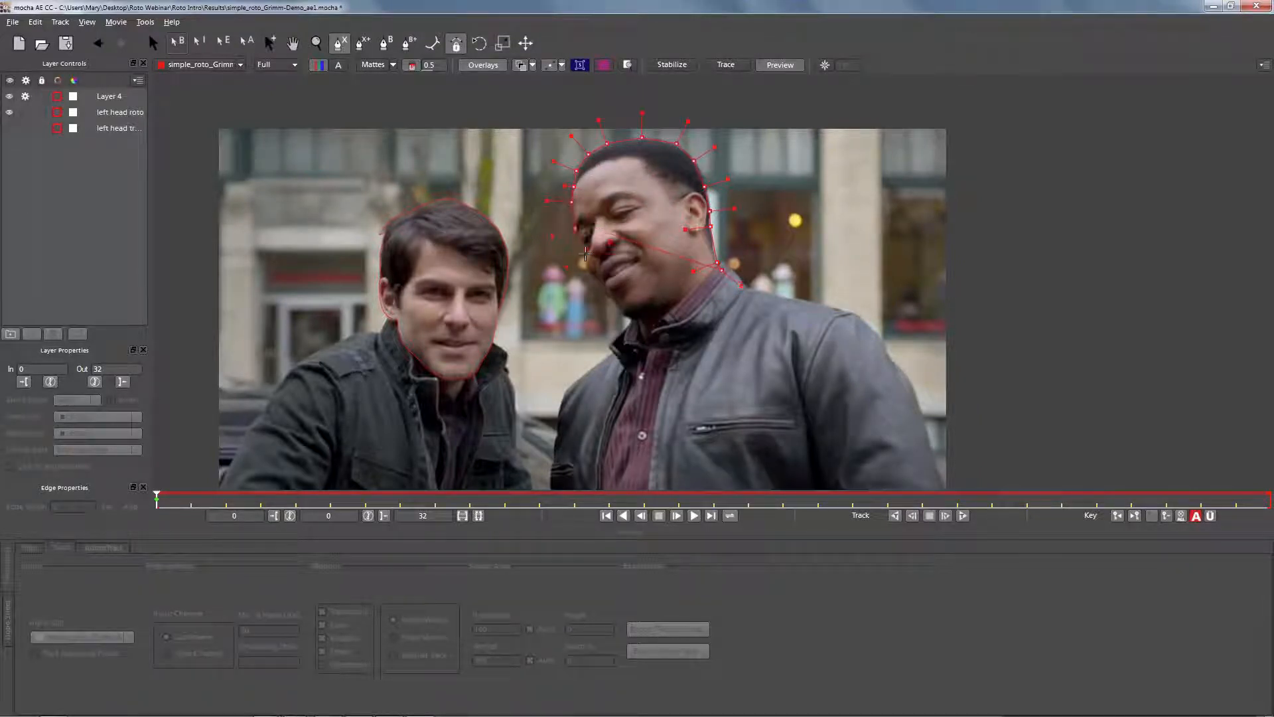
pyautogui.click(587, 266)
pyautogui.click(598, 284)
pyautogui.click(607, 293)
pyautogui.click(617, 307)
pyautogui.click(625, 319)
pyautogui.click(651, 320)
pyautogui.click(718, 264)
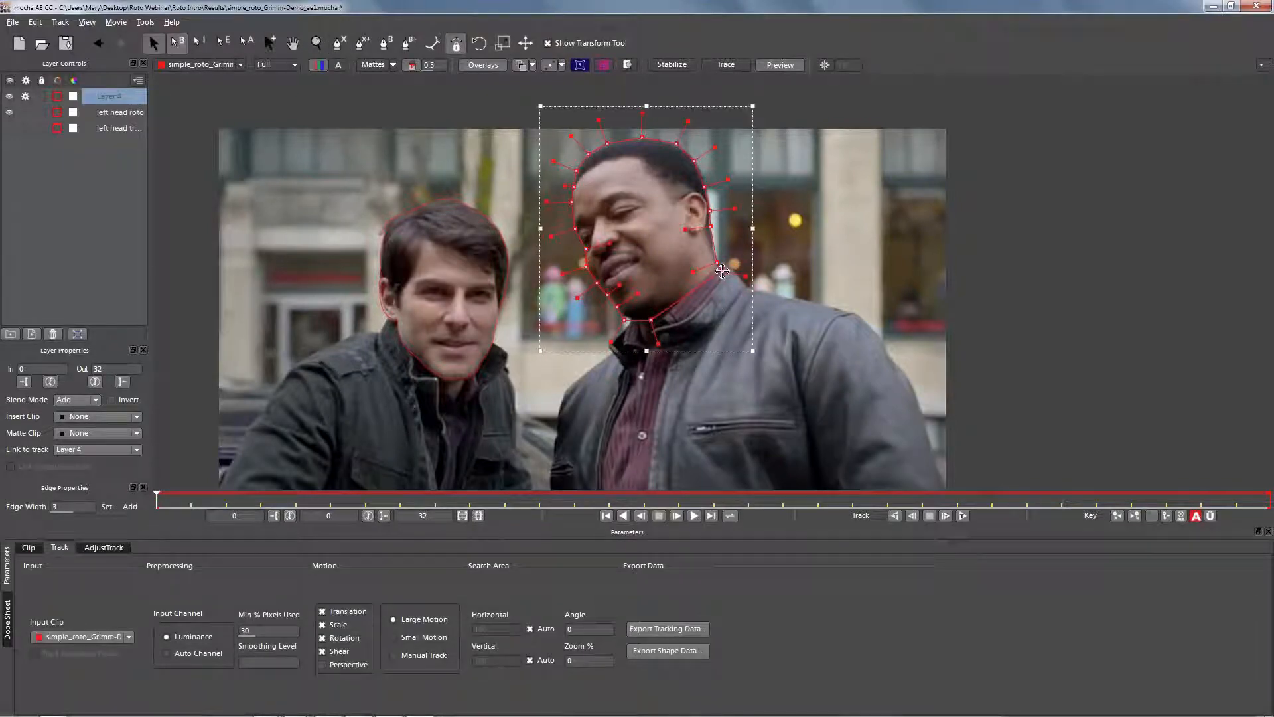
# Step: Tighten the new outline at the neck and name its layer right head track
pyautogui.moveTo(713, 260); pyautogui.dragTo(711, 260)
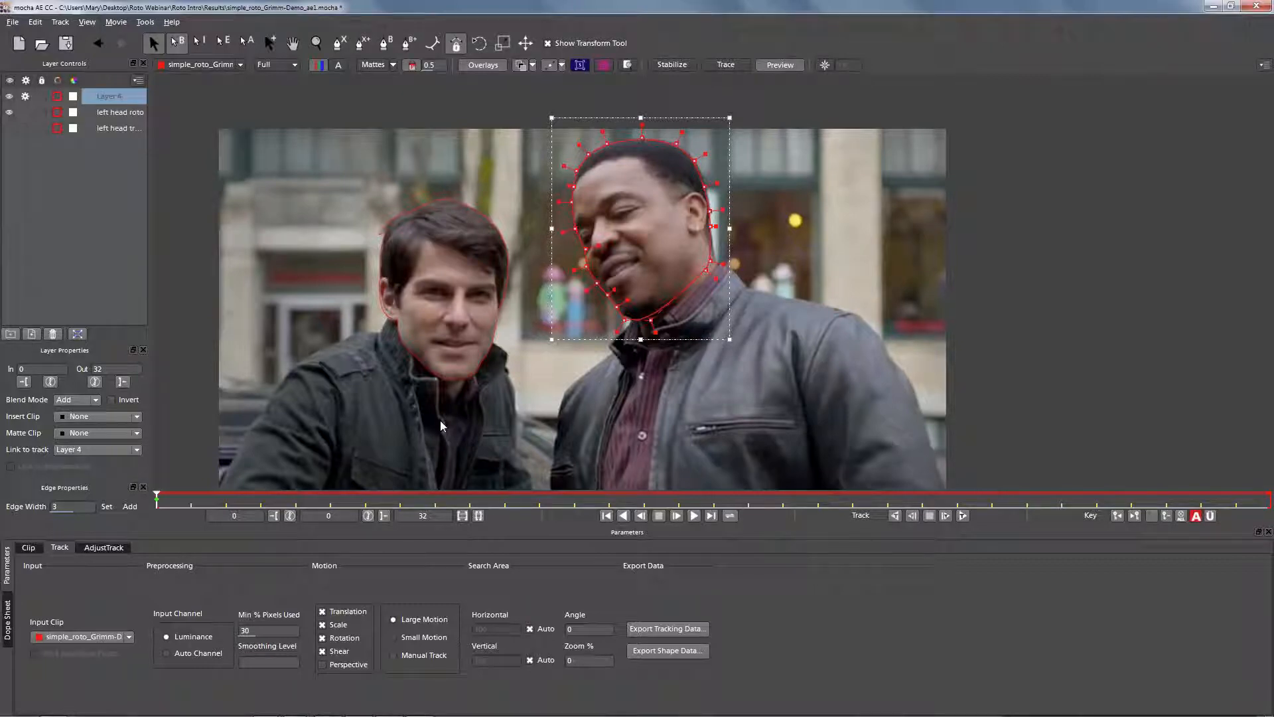
pyautogui.write('right head track')
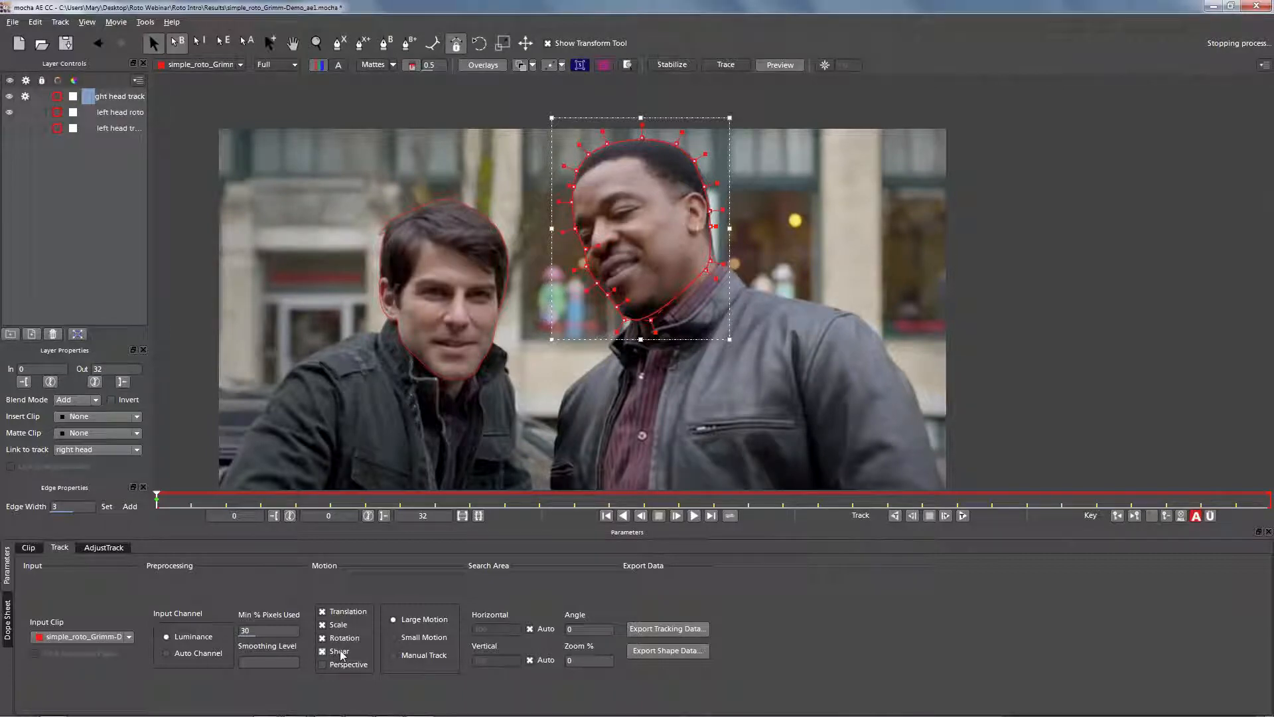
# Step: Scrub ahead to frame 24 to examine the right man's head movement, and delete the right head track layer
pyautogui.moveTo(157, 496); pyautogui.dragTo(260, 492)
pyautogui.moveTo(290, 423); pyautogui.dragTo(571, 457)
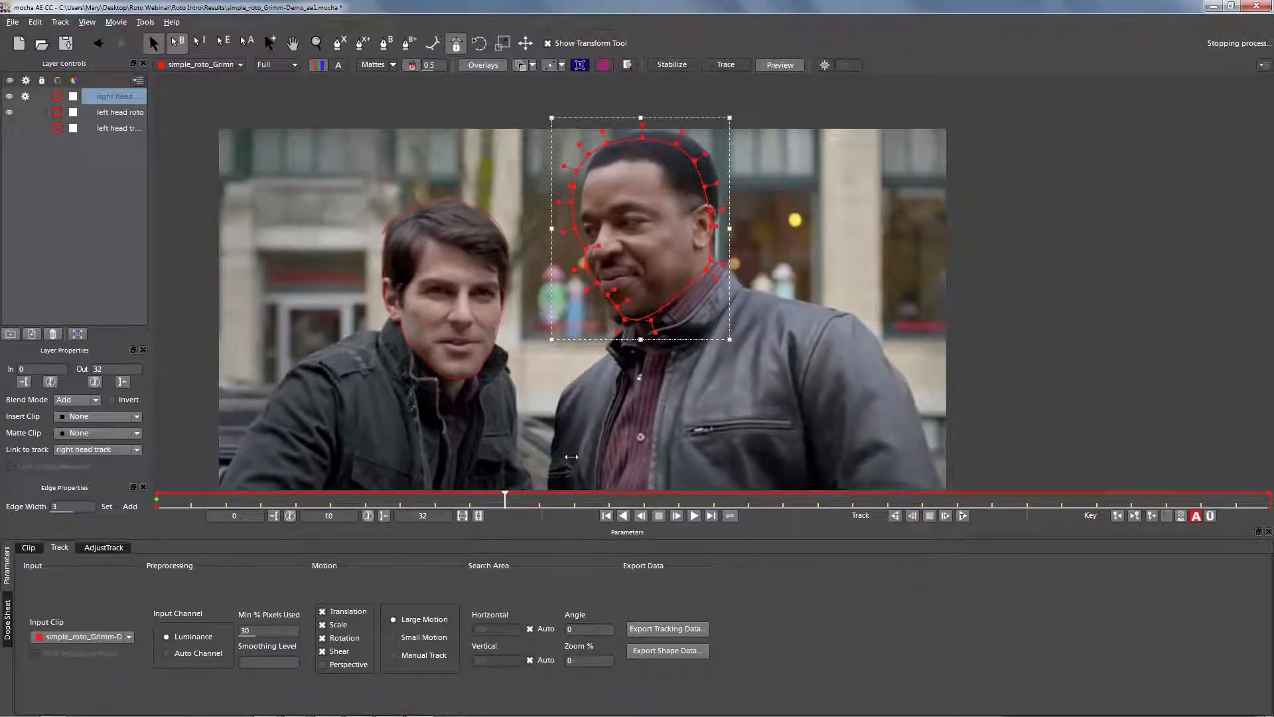
pyautogui.moveTo(571, 457); pyautogui.dragTo(996, 397)
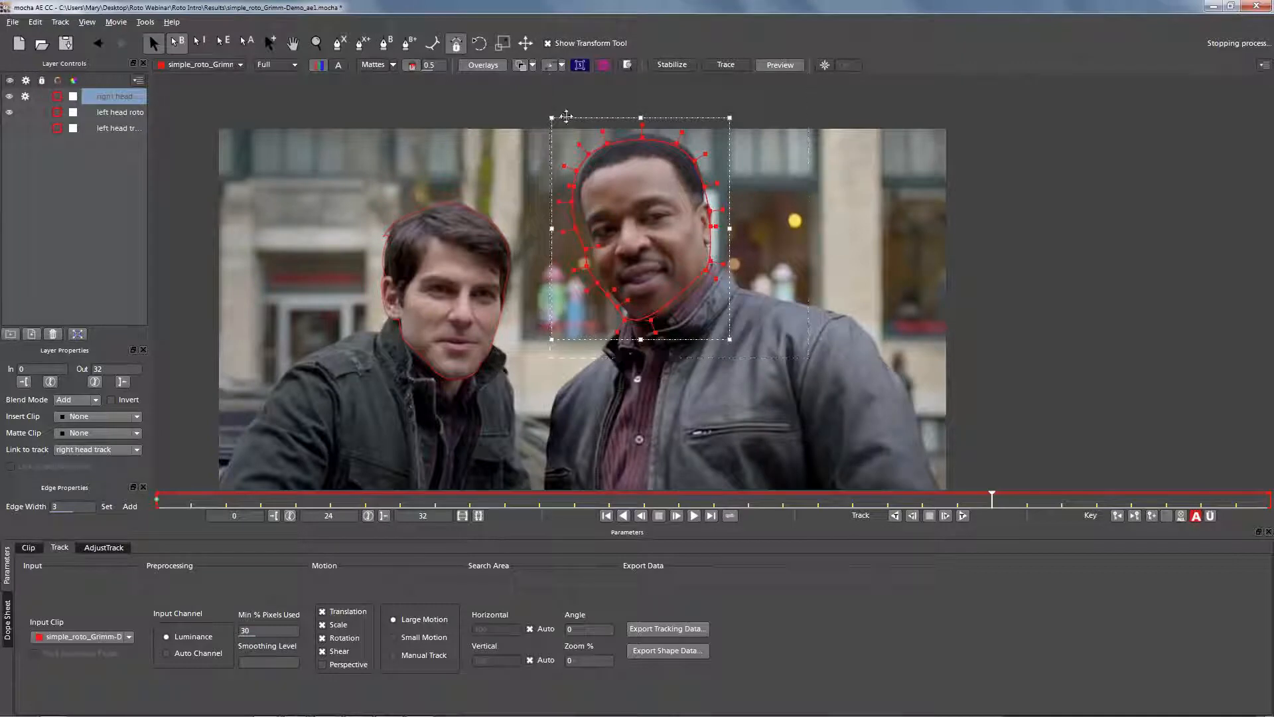
pyautogui.press('Delete')
# Step: At frame 24, draw a closed X-spline around the right man's head, including the hair, ear and chin
pyautogui.click(341, 47)
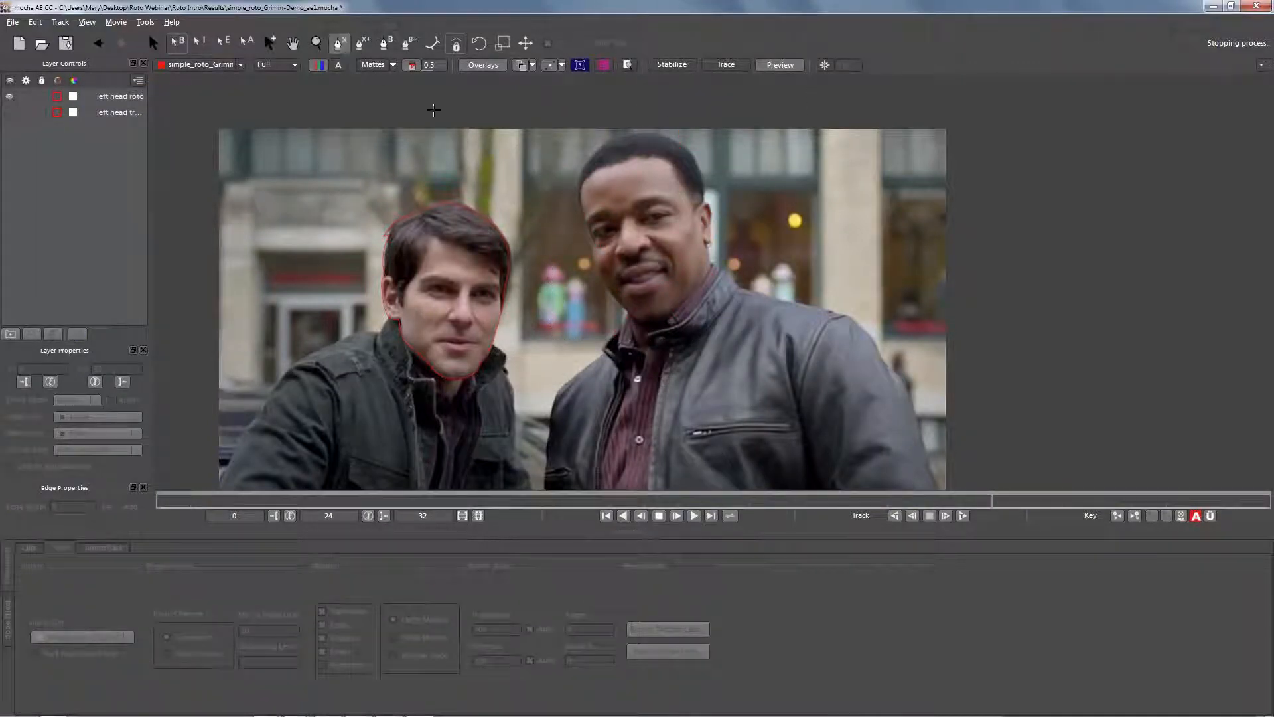
pyautogui.click(623, 137)
pyautogui.click(596, 147)
pyautogui.click(582, 170)
pyautogui.click(577, 196)
pyautogui.click(581, 227)
pyautogui.click(592, 256)
pyautogui.click(631, 321)
pyautogui.click(663, 323)
pyautogui.click(698, 294)
pyautogui.click(717, 267)
pyautogui.click(710, 247)
pyautogui.click(710, 203)
pyautogui.click(702, 183)
pyautogui.click(692, 147)
pyautogui.click(660, 136)
pyautogui.click(637, 133)
pyautogui.rightClick(622, 137)
# Step: Refine the new outline's points along the hairline, face, jaw, chin and ear to match the right man's head at frame 24
pyautogui.moveTo(710, 131); pyautogui.dragTo(698, 140)
pyautogui.click(650, 149)
pyautogui.click(583, 234)
pyautogui.moveTo(582, 226); pyautogui.dragTo(583, 220)
pyautogui.moveTo(591, 256)
pyautogui.mouseDown()
pyautogui.moveTo(593, 239)
pyautogui.moveTo(595, 272)
pyautogui.mouseUp()
pyautogui.moveTo(631, 324); pyautogui.dragTo(661, 322)
pyautogui.moveTo(710, 246)
pyautogui.mouseDown()
pyautogui.moveTo(712, 266)
pyautogui.moveTo(678, 239)
pyautogui.moveTo(705, 199)
pyautogui.moveTo(707, 232)
pyautogui.mouseUp()
pyautogui.moveTo(708, 202); pyautogui.dragTo(703, 183)
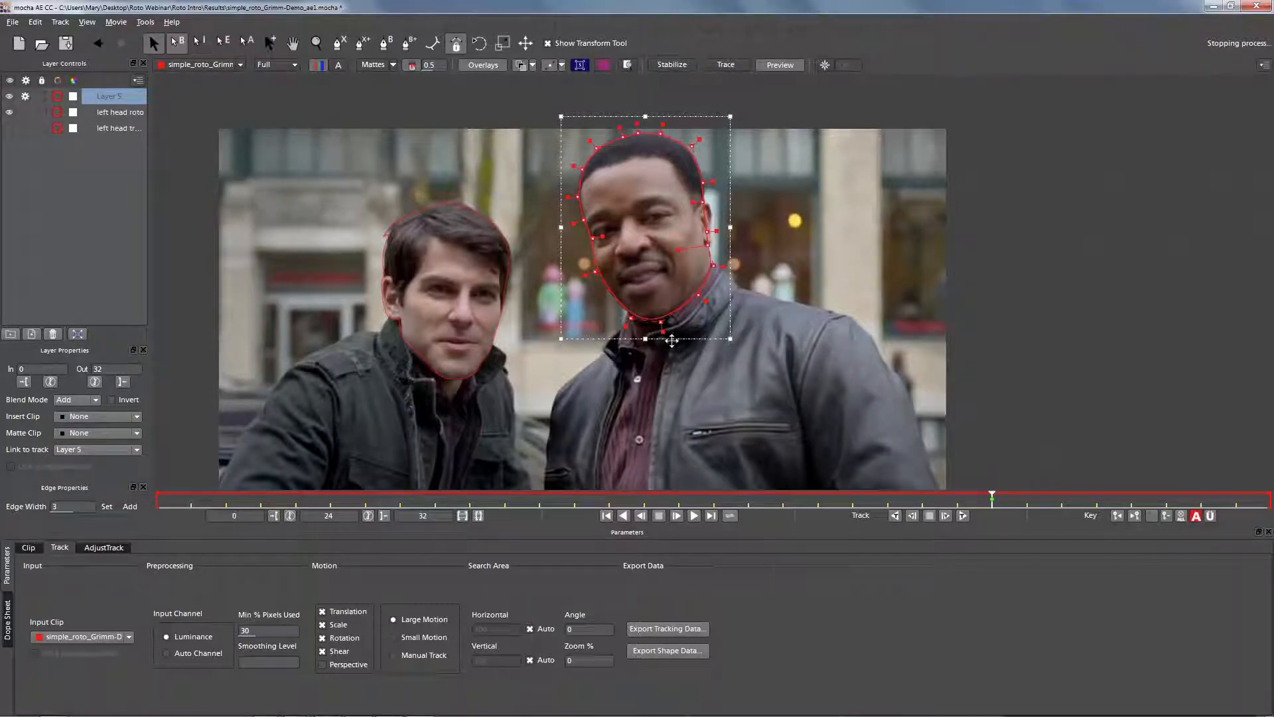
pyautogui.moveTo(631, 318); pyautogui.dragTo(629, 321)
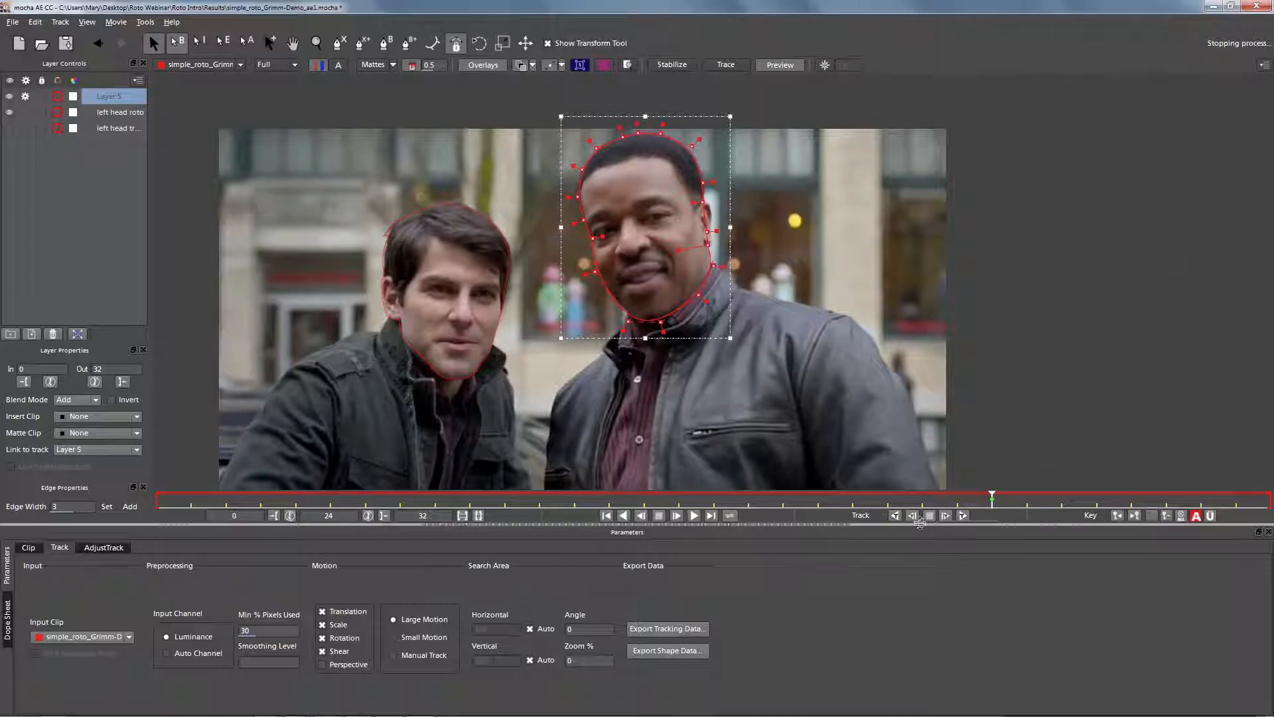
# Step: Track the right man's head forward to the clip's end and backward to frame 0 with translation, scale, rotation and shear
pyautogui.click(962, 515)
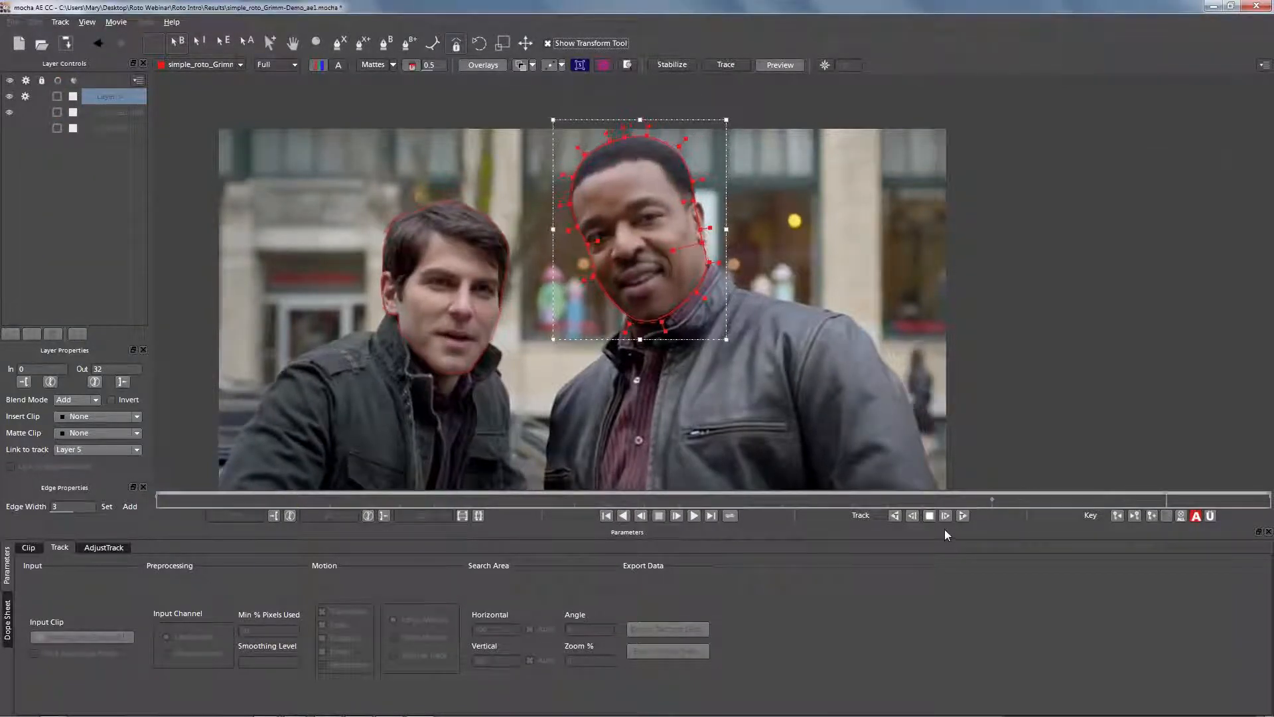
pyautogui.click(896, 515)
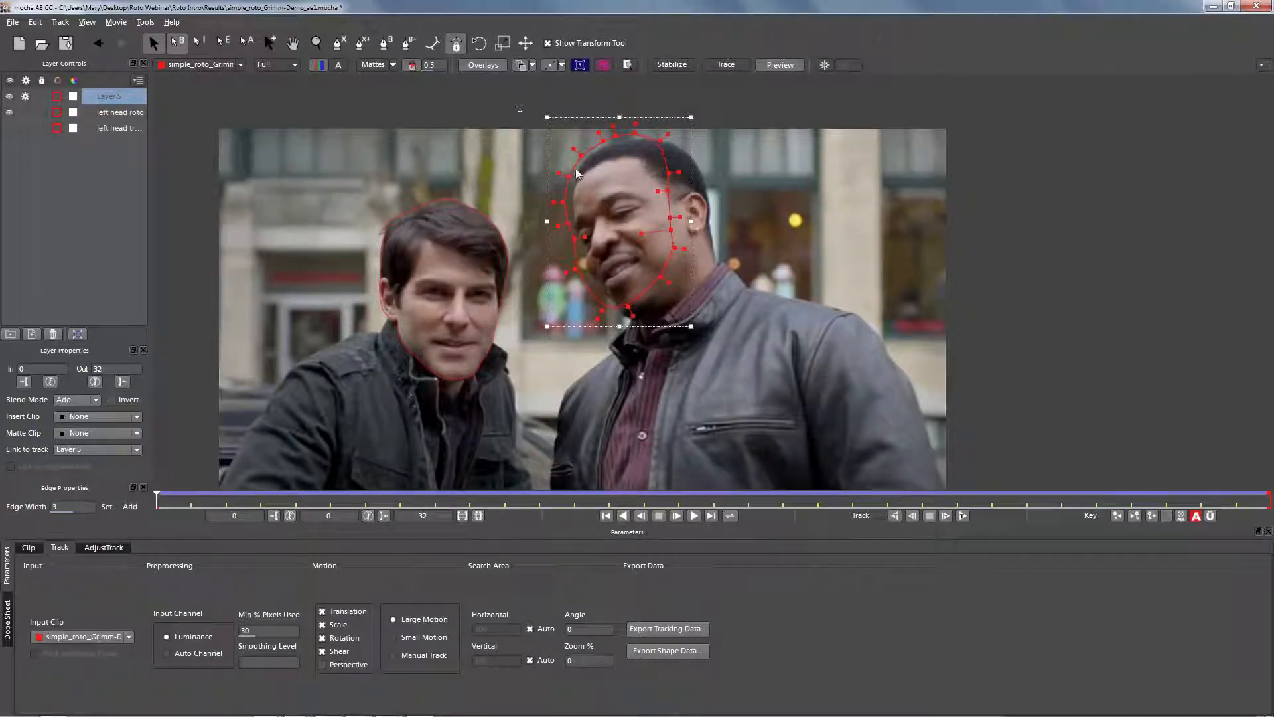
# Step: At frame 0, shift the right head outline onto the head and fit its points along the neck, ear and back of the hair
pyautogui.moveTo(666, 199); pyautogui.dragTo(711, 241)
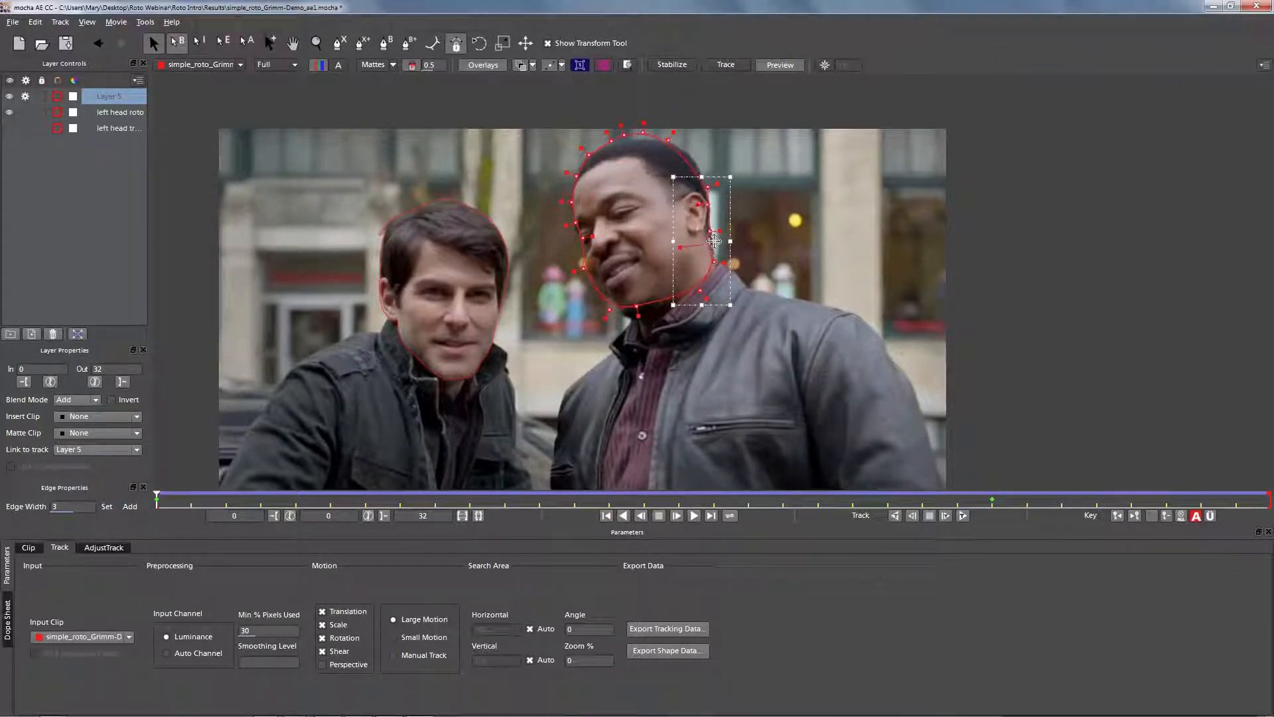
pyautogui.click(720, 264)
pyautogui.moveTo(709, 243); pyautogui.dragTo(712, 243)
pyautogui.moveTo(707, 205); pyautogui.dragTo(709, 203)
pyautogui.moveTo(707, 187); pyautogui.dragTo(704, 170)
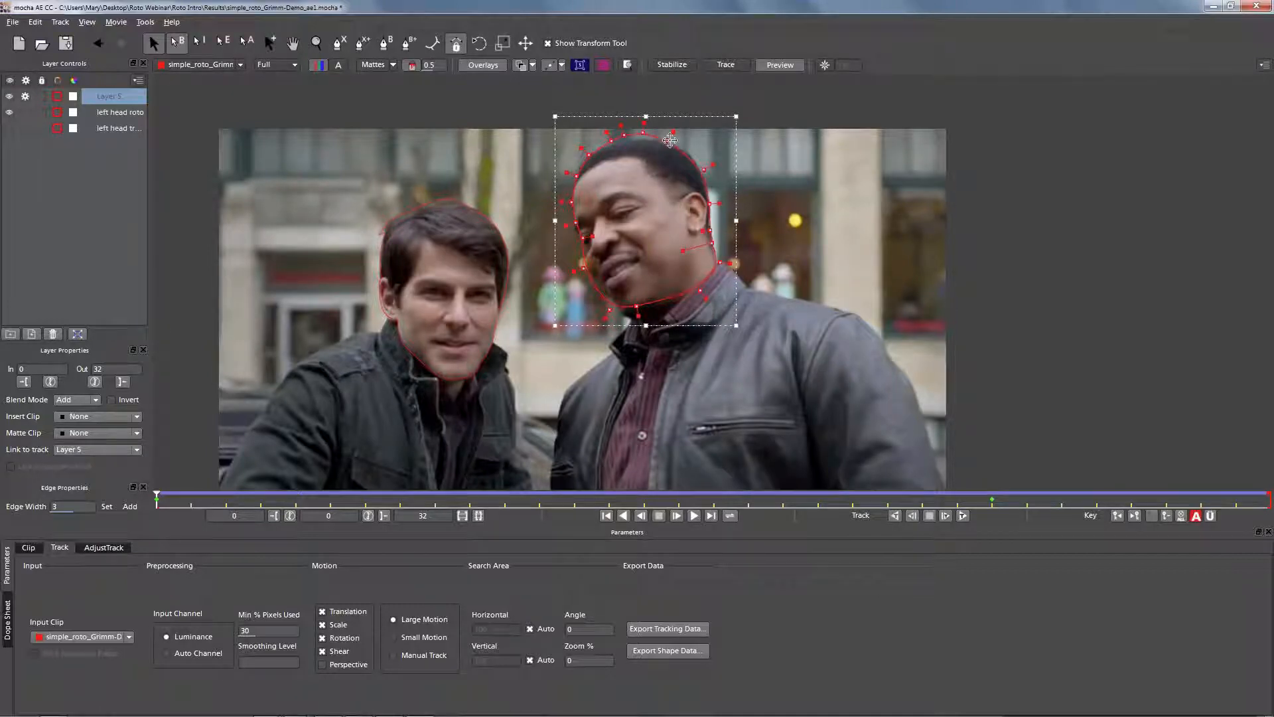
# Step: At frame 0, fit the right head outline's points to the top of the hair, the face edge and the chin
pyautogui.moveTo(642, 132)
pyautogui.mouseDown()
pyautogui.moveTo(611, 143)
pyautogui.moveTo(647, 128)
pyautogui.mouseUp()
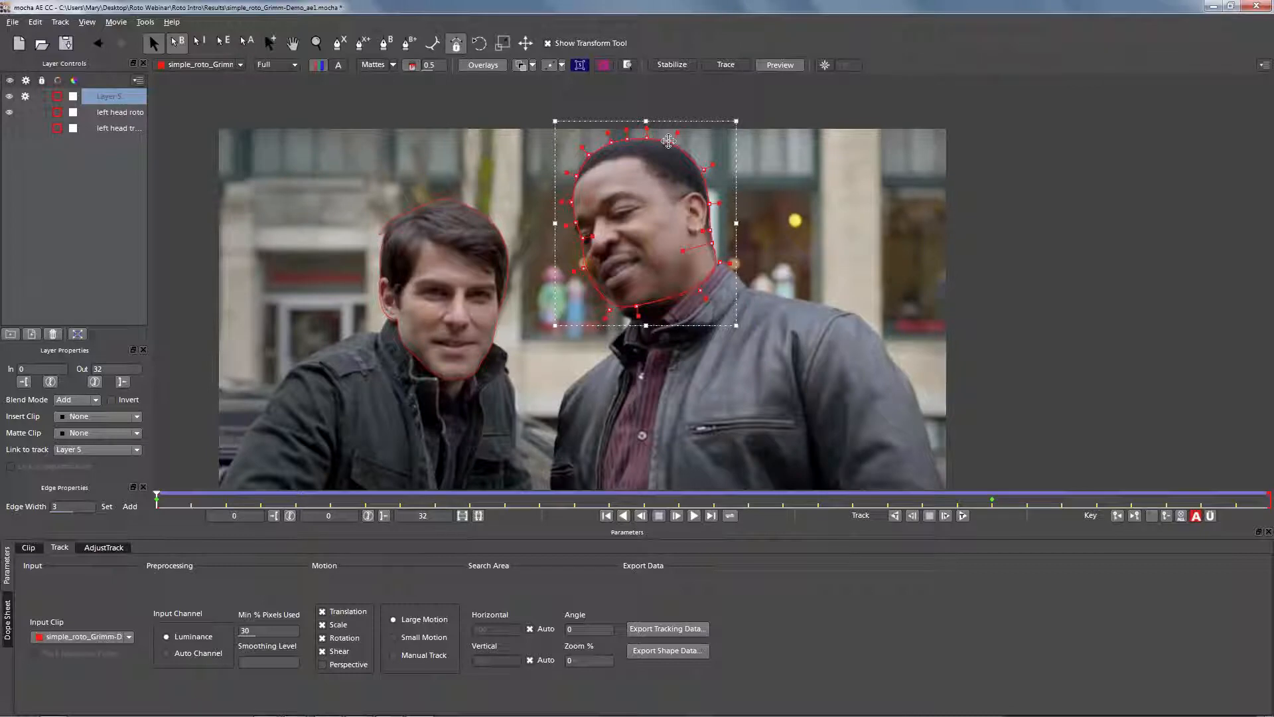
pyautogui.moveTo(576, 222); pyautogui.dragTo(583, 262)
pyautogui.moveTo(609, 310); pyautogui.dragTo(632, 324)
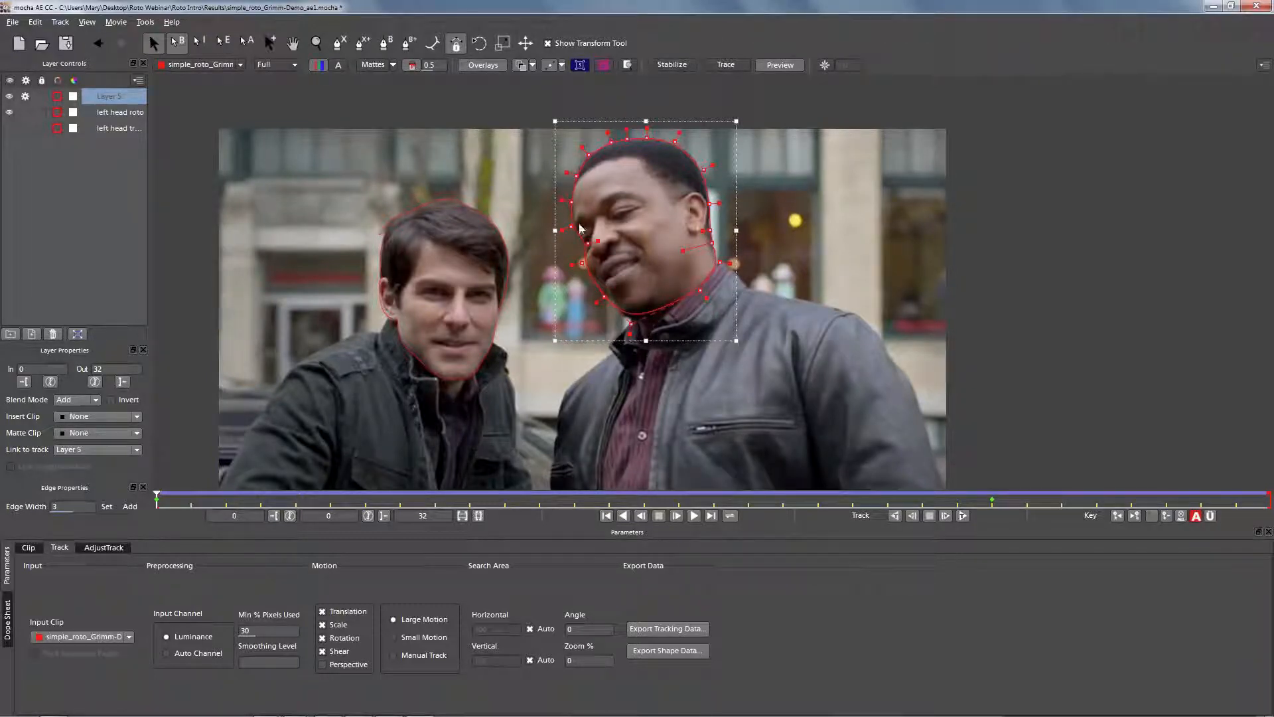
pyautogui.moveTo(571, 202); pyautogui.dragTo(572, 177)
# Step: At frame 14, realign the right head outline to the head and shorten all its point handles to smooth the curve
pyautogui.moveTo(203, 490); pyautogui.dragTo(633, 369)
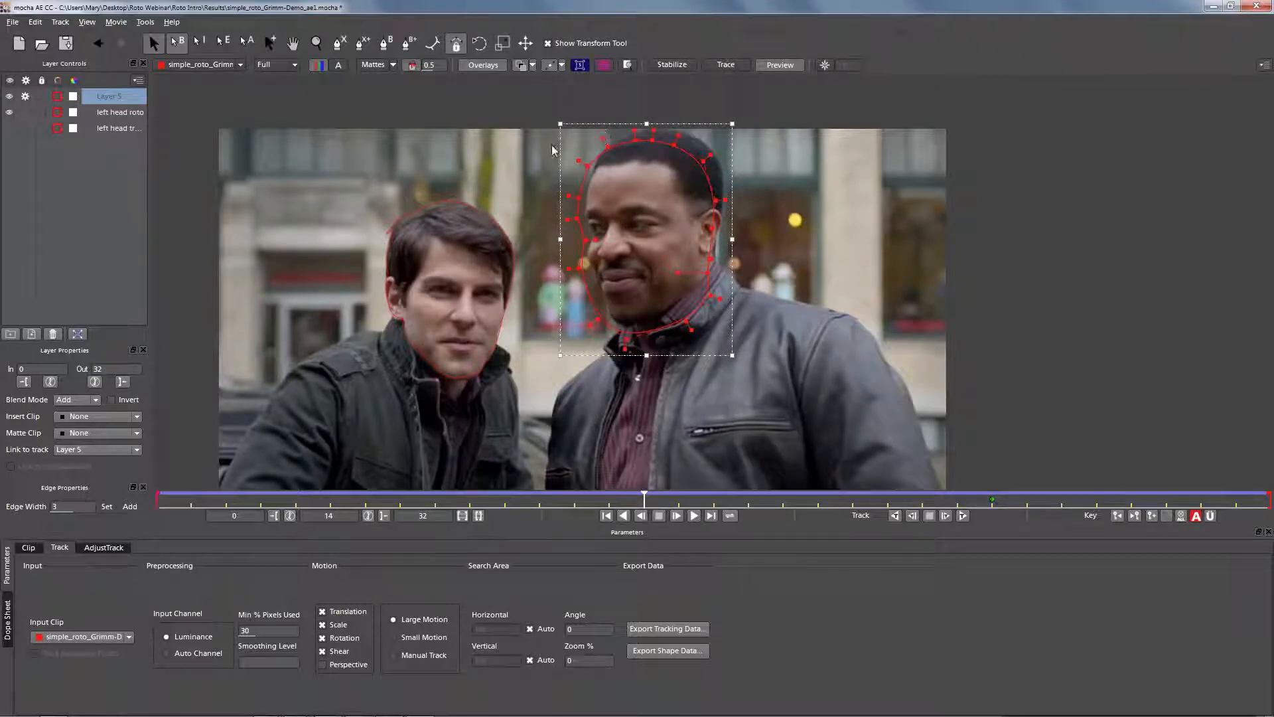
pyautogui.moveTo(709, 268)
pyautogui.mouseDown()
pyautogui.moveTo(720, 255)
pyautogui.moveTo(689, 260)
pyautogui.moveTo(717, 246)
pyautogui.mouseUp()
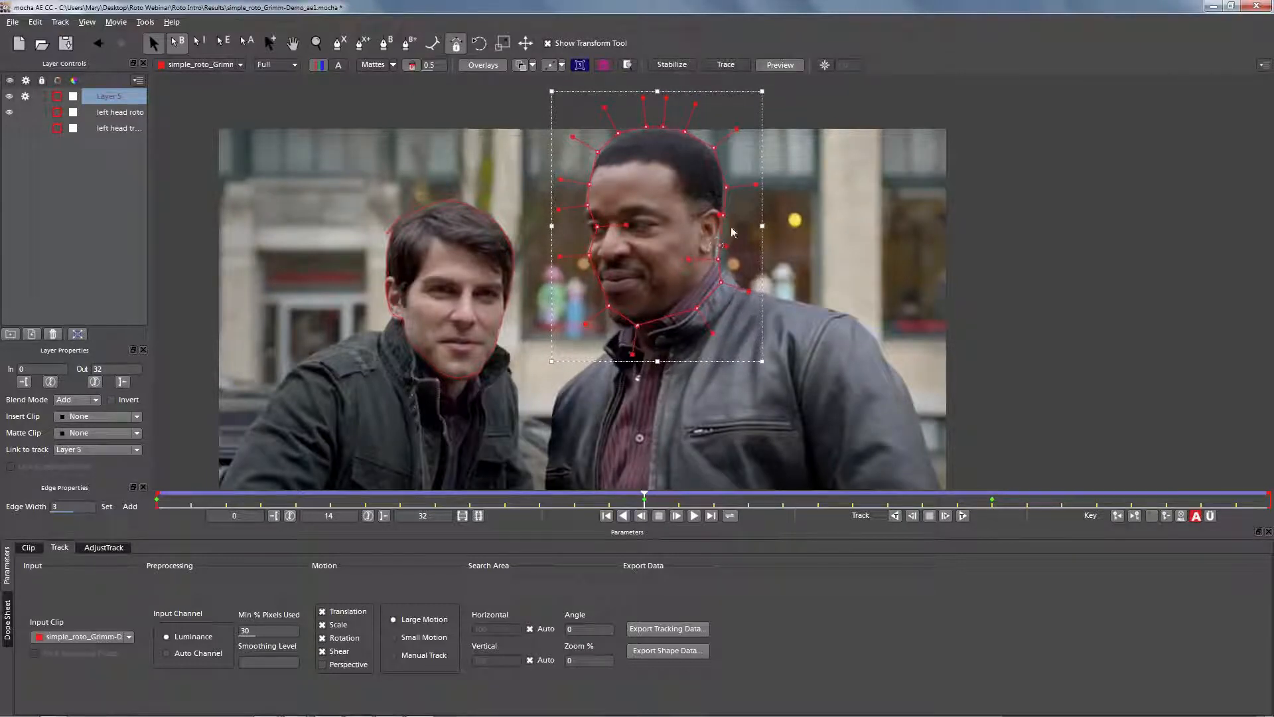
pyautogui.moveTo(736, 129); pyautogui.dragTo(707, 161)
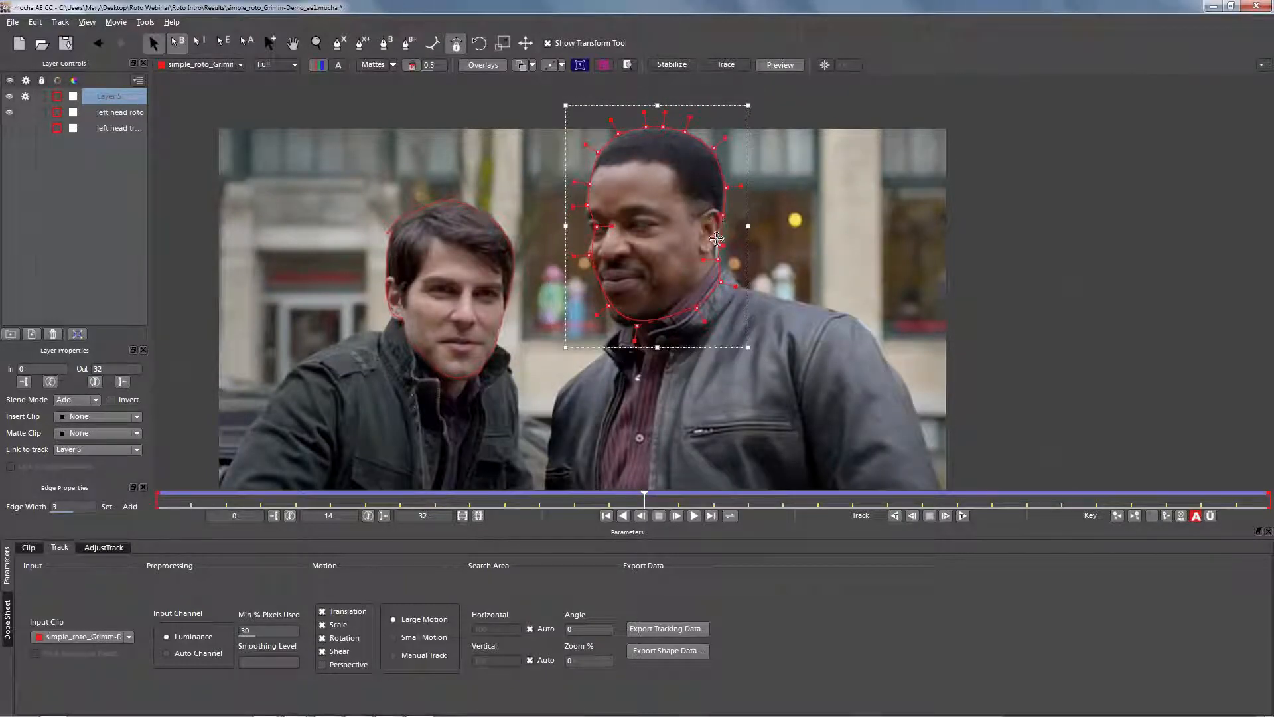
# Step: At frame 14, fit the outline's points to the right man's neck, chin and front edge of the face
pyautogui.moveTo(721, 246); pyautogui.dragTo(718, 280)
pyautogui.moveTo(609, 306); pyautogui.dragTo(607, 321)
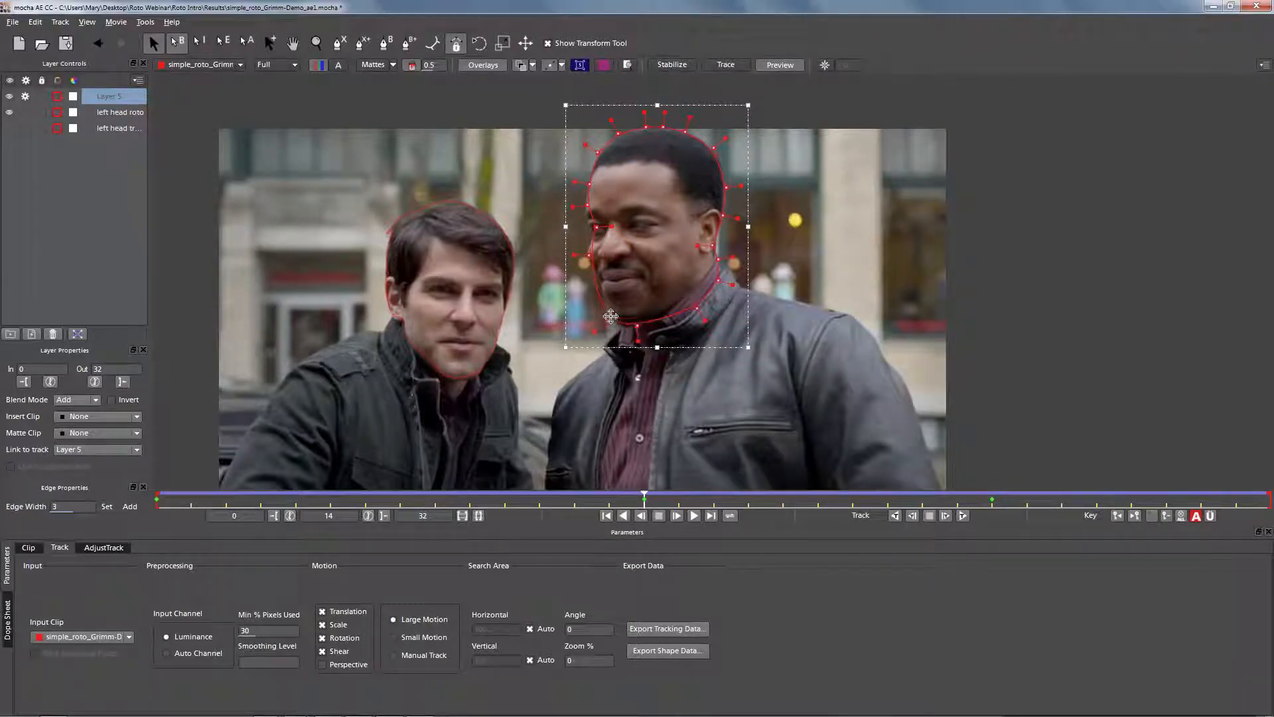
pyautogui.moveTo(589, 255); pyautogui.dragTo(597, 154)
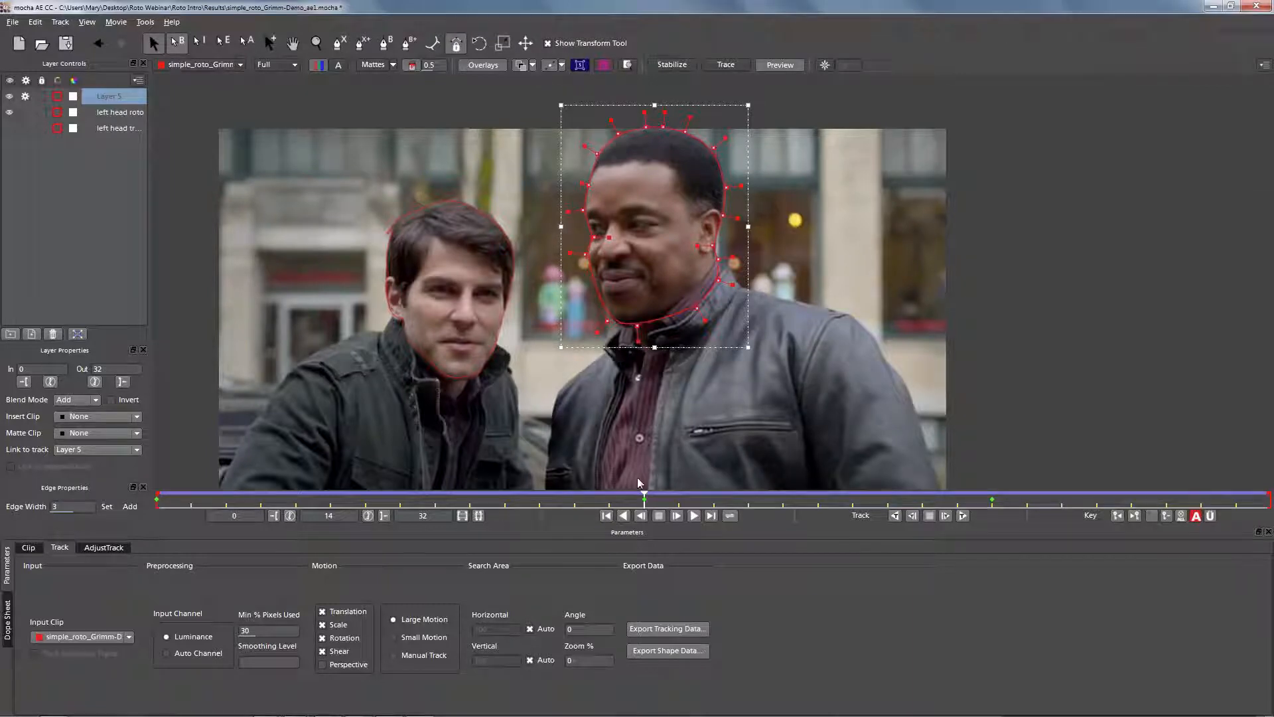
# Step: At frame 8, shift the points on the back half of the right head outline and refit those along the jaw, chin and neck
pyautogui.moveTo(644, 495); pyautogui.dragTo(447, 449)
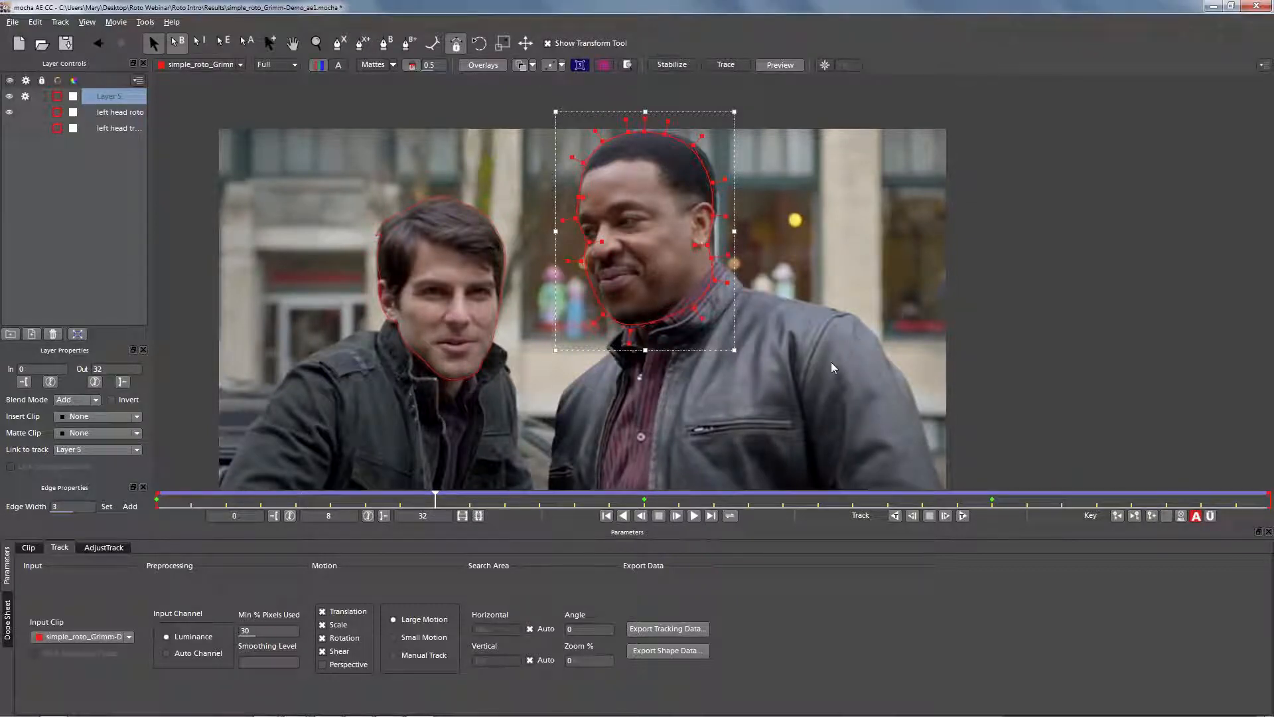
pyautogui.moveTo(828, 385); pyautogui.dragTo(639, 128)
pyautogui.moveTo(670, 137); pyautogui.dragTo(674, 133)
pyautogui.click(818, 232)
pyautogui.moveTo(581, 259); pyautogui.dragTo(582, 258)
pyautogui.moveTo(603, 314); pyautogui.dragTo(598, 282)
pyautogui.moveTo(622, 326); pyautogui.dragTo(611, 339)
pyautogui.moveTo(692, 305); pyautogui.dragTo(716, 276)
# Step: At frame 0, lengthen the handle of the right head outline's lowest point under the chin
pyautogui.moveTo(437, 499); pyautogui.dragTo(103, 434)
pyautogui.moveTo(629, 333); pyautogui.dragTo(627, 345)
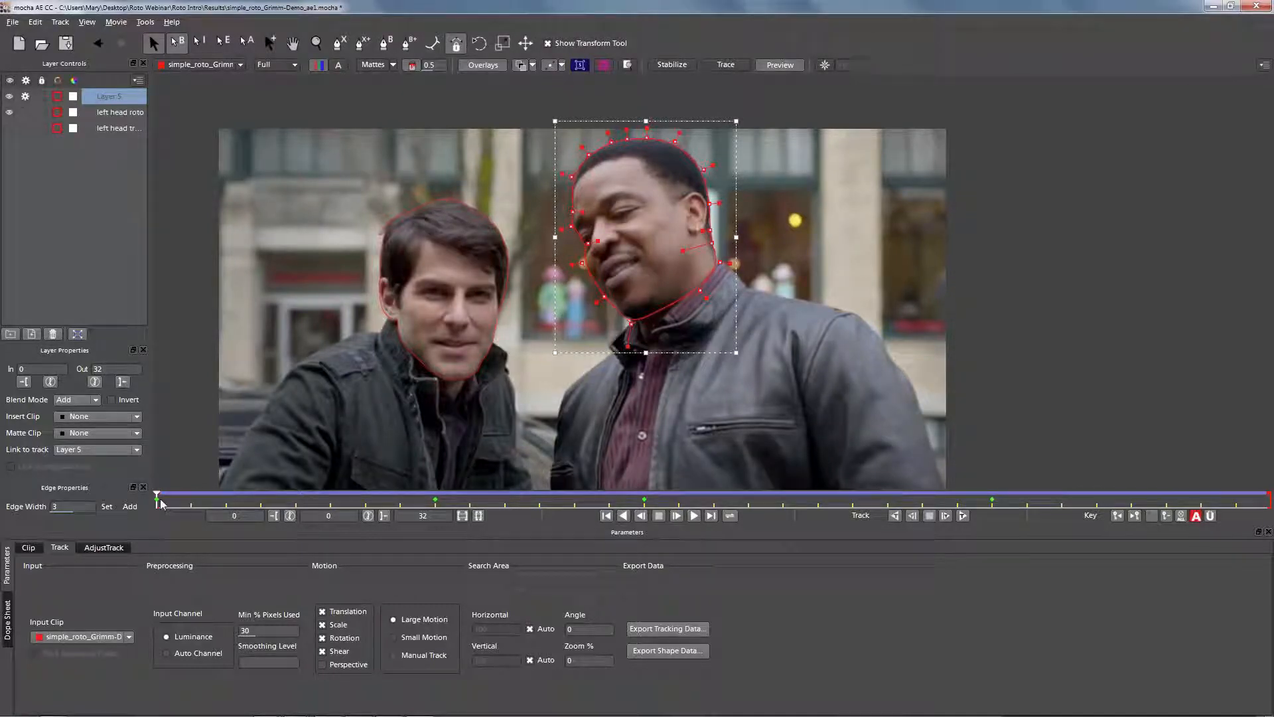
# Step: At frame 19, fit the right head outline's points to the cheek, chin and collar
pyautogui.moveTo(157, 499); pyautogui.dragTo(811, 462)
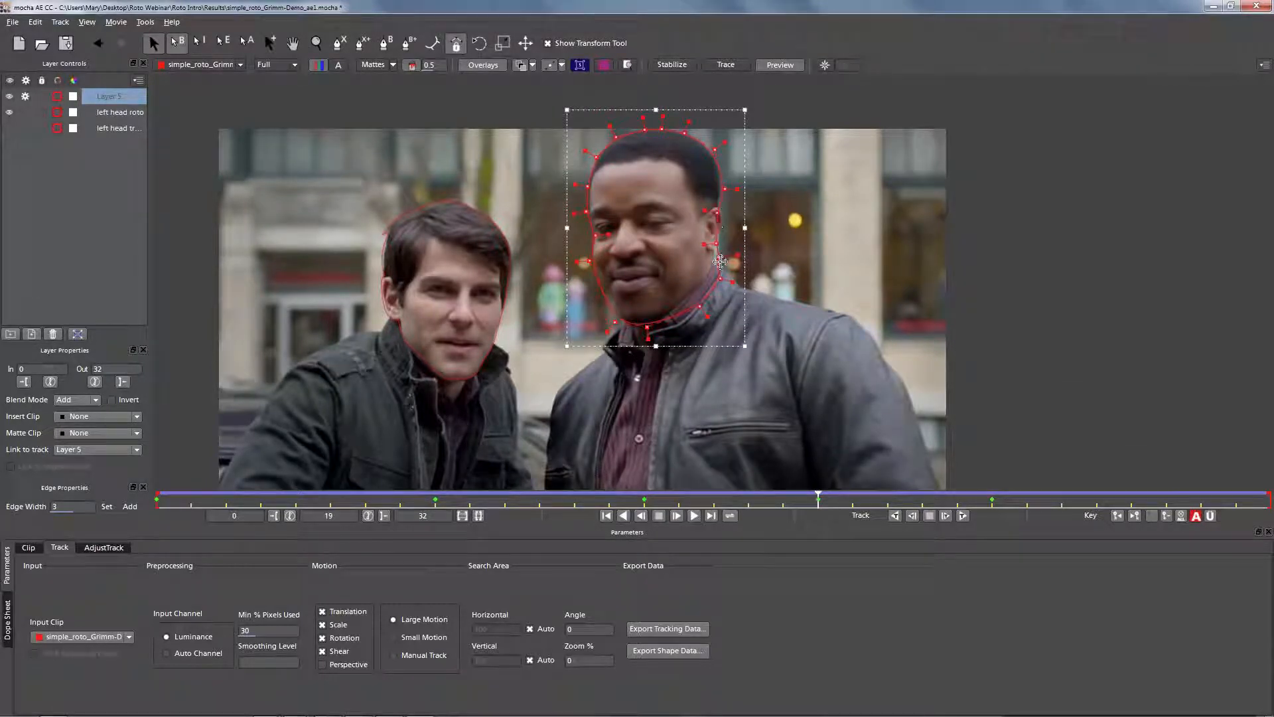
pyautogui.moveTo(590, 261); pyautogui.dragTo(591, 259)
pyautogui.moveTo(615, 321)
pyautogui.mouseDown()
pyautogui.moveTo(612, 299)
pyautogui.moveTo(629, 330)
pyautogui.mouseUp()
pyautogui.moveTo(700, 306); pyautogui.dragTo(694, 304)
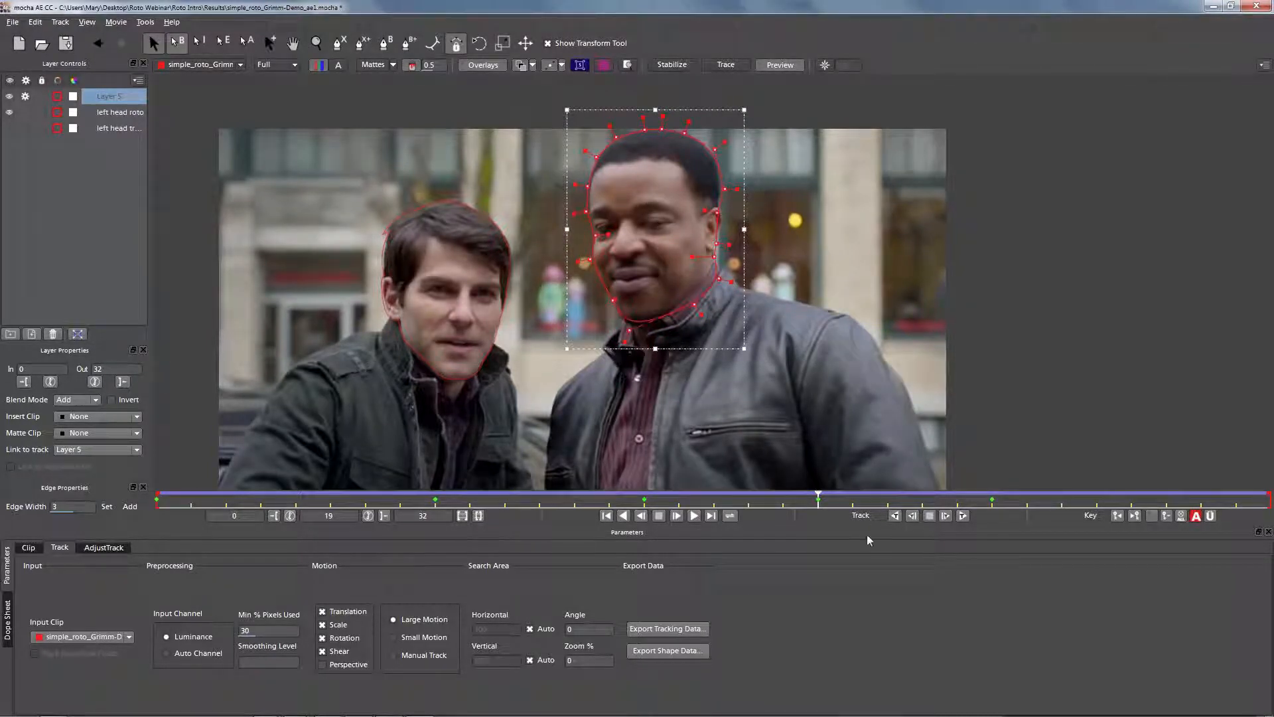
# Step: At frame 11, move the outline points at the upper back of the right man's hair slightly outward
pyautogui.moveTo(818, 498); pyautogui.dragTo(507, 474)
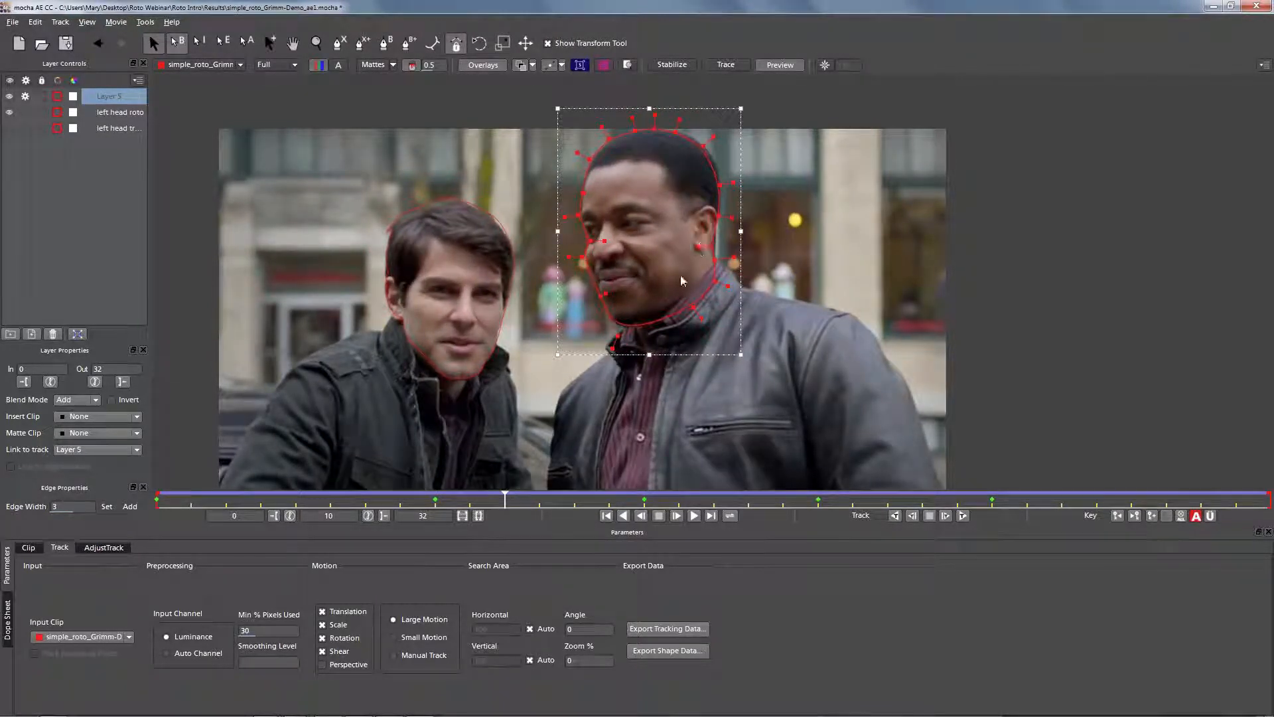
pyautogui.click(526, 501)
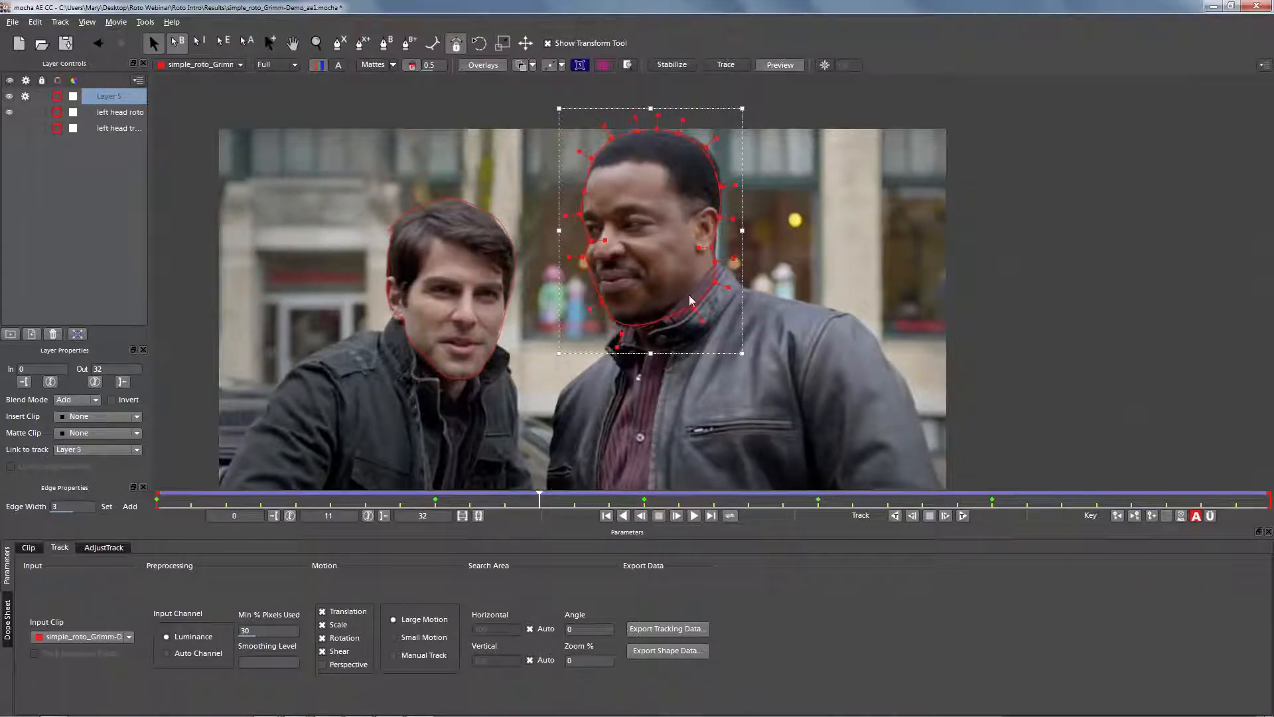
pyautogui.moveTo(788, 109); pyautogui.dragTo(660, 197)
pyautogui.moveTo(704, 150); pyautogui.dragTo(708, 148)
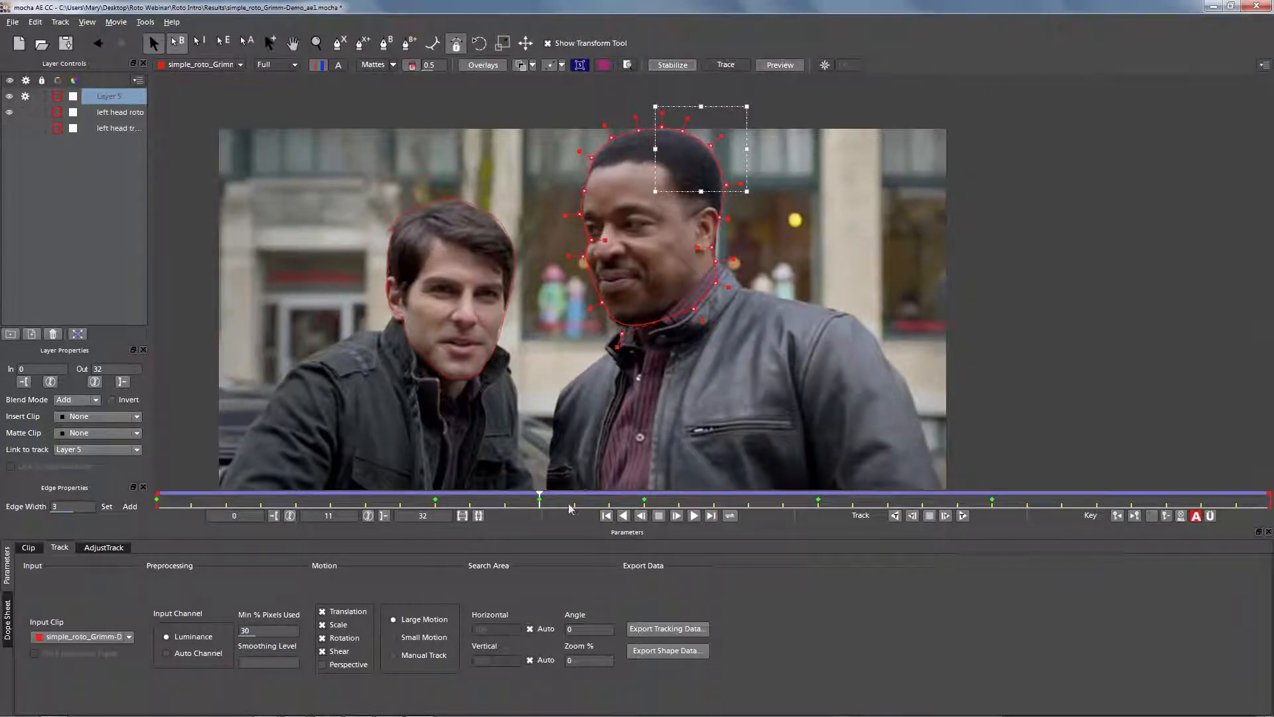
# Step: At frame 16, refit the right head outline's points around the ear, cheek and chin
pyautogui.moveTo(542, 497); pyautogui.dragTo(713, 398)
pyautogui.moveTo(651, 198); pyautogui.dragTo(654, 195)
pyautogui.moveTo(702, 242); pyautogui.dragTo(704, 244)
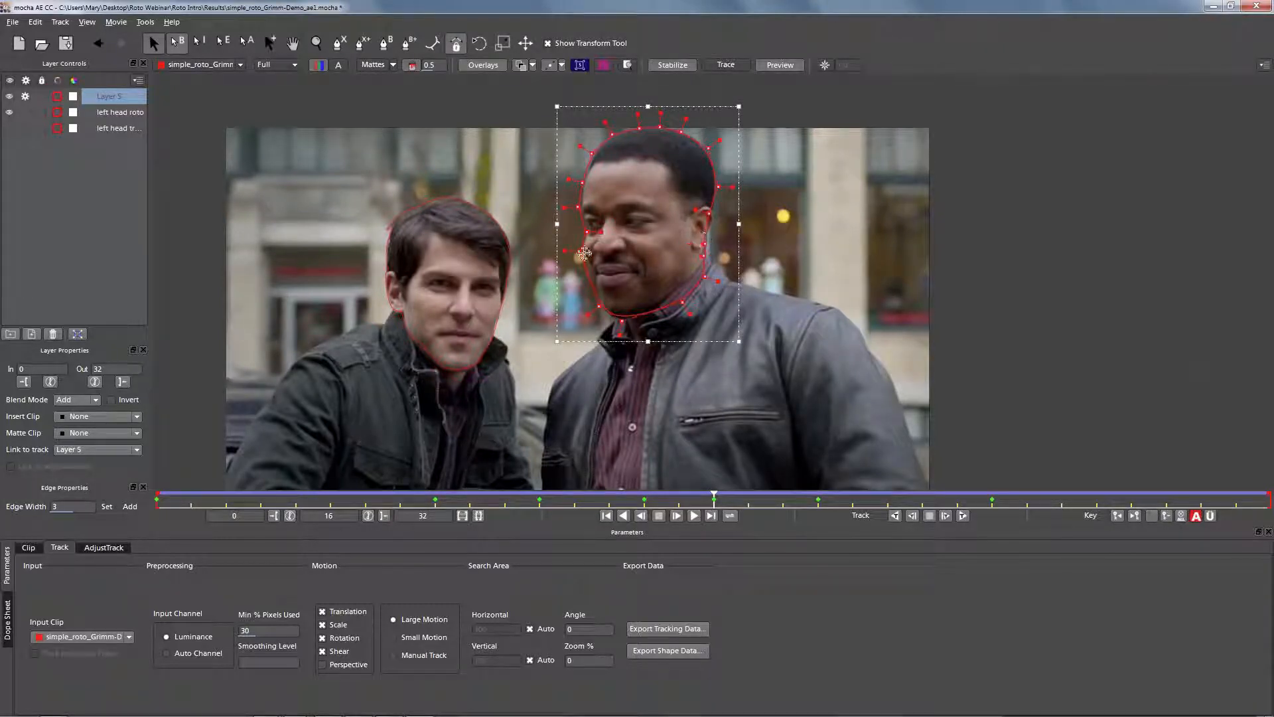
pyautogui.moveTo(596, 302); pyautogui.dragTo(591, 269)
pyautogui.moveTo(622, 321); pyautogui.dragTo(607, 330)
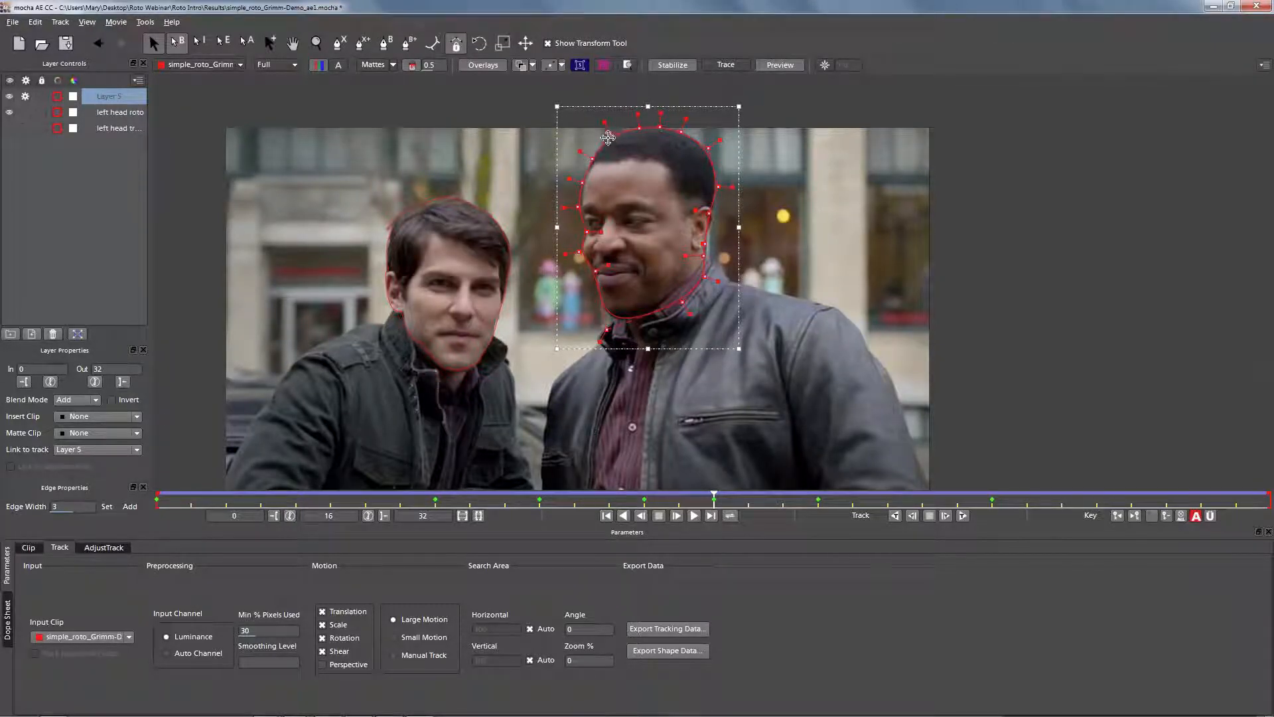
# Step: Show the zoomed previous, current and next keyframe views and examine the outline back to frame 0 and up to frame 12
pyautogui.click(627, 65)
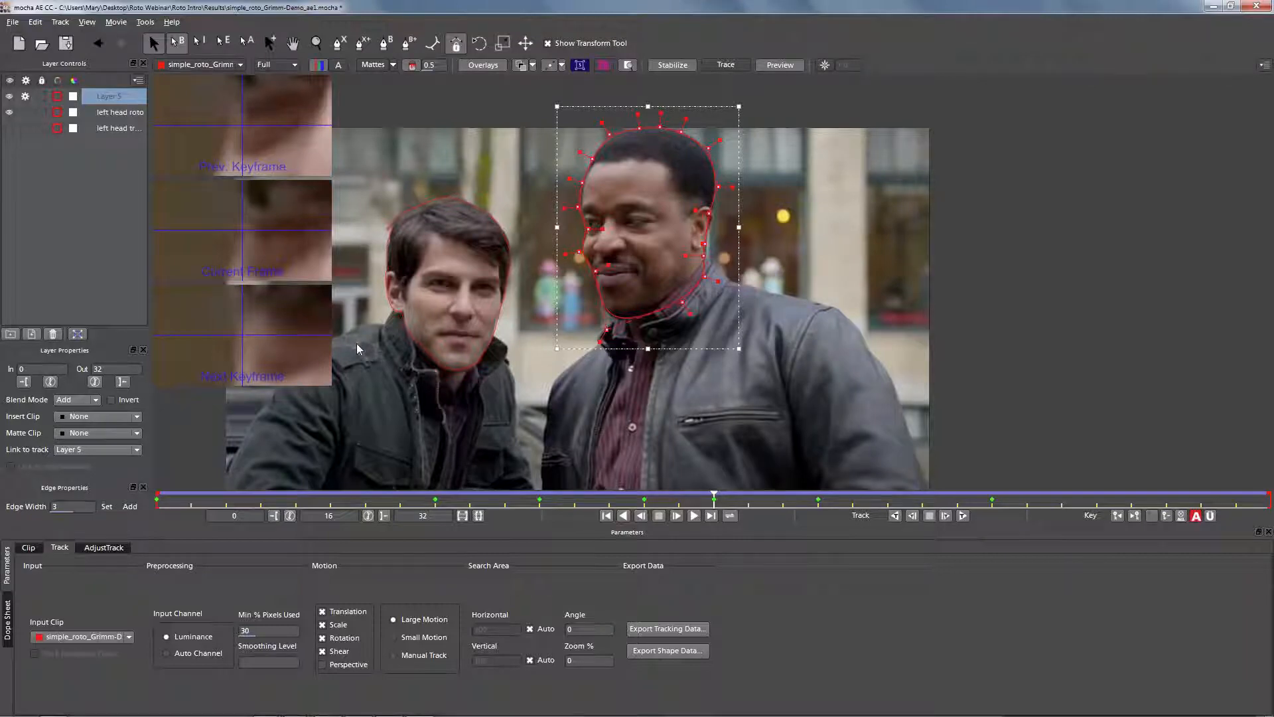
pyautogui.moveTo(714, 496); pyautogui.dragTo(148, 444)
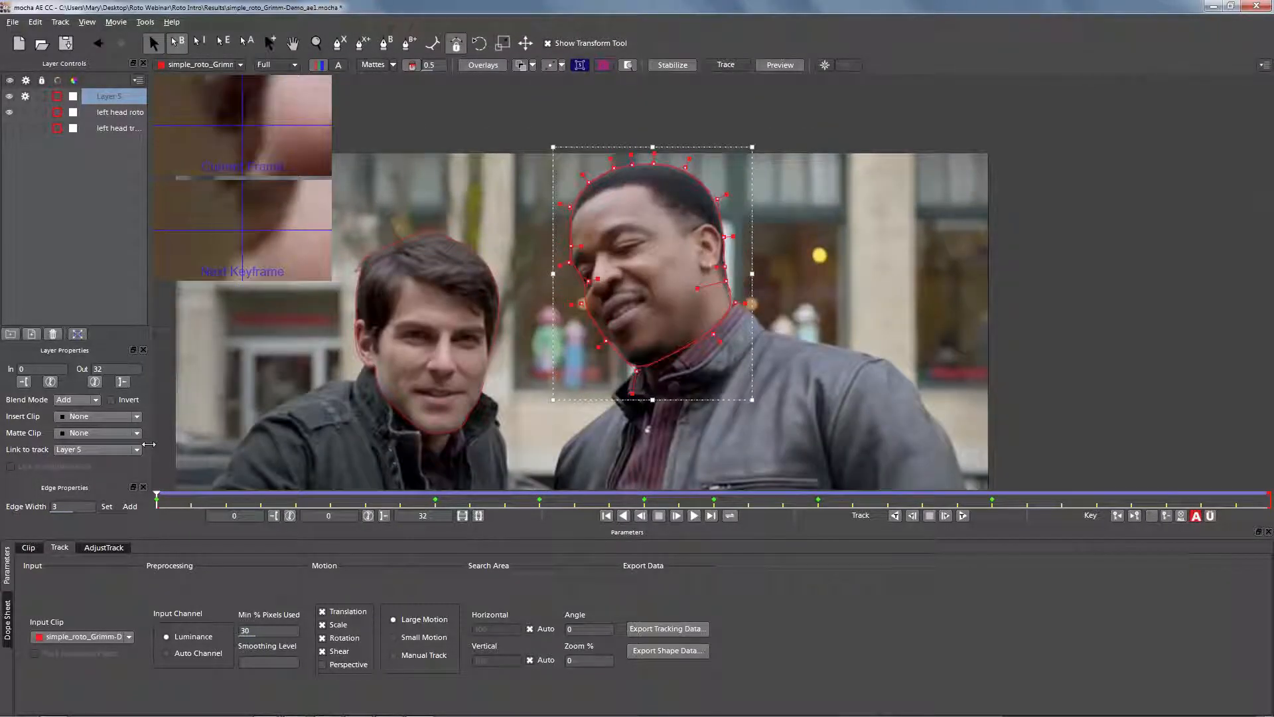
pyautogui.moveTo(149, 443); pyautogui.dragTo(564, 419)
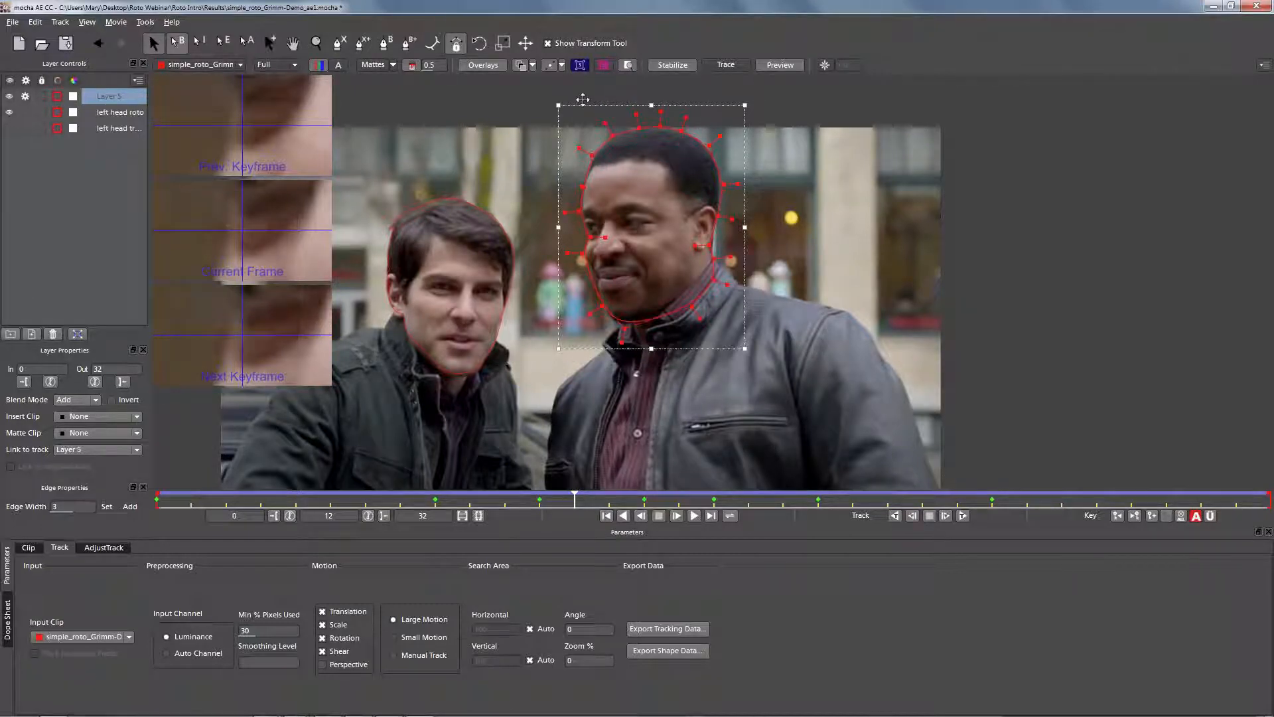
# Step: Hide the zoomed keyframe views and, at frame 12, move the right head outline's lowest point under the chin toward the collar
pyautogui.click(627, 65)
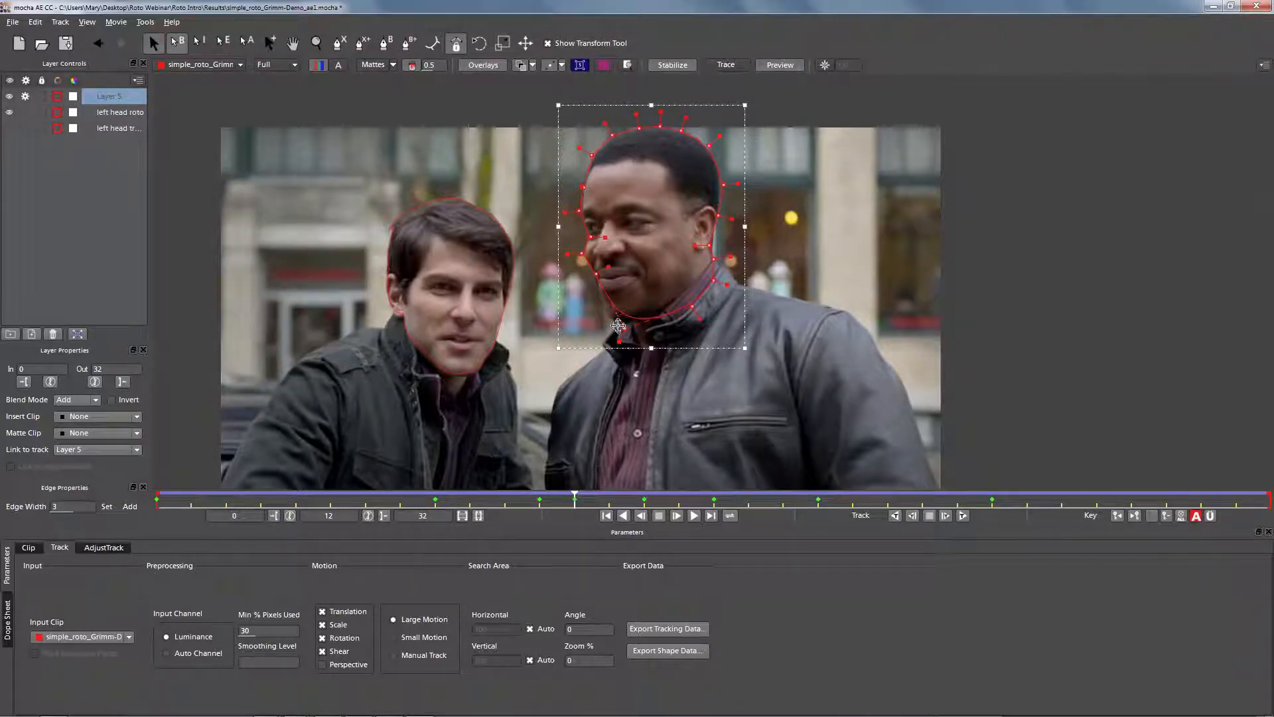
pyautogui.moveTo(617, 329); pyautogui.dragTo(607, 332)
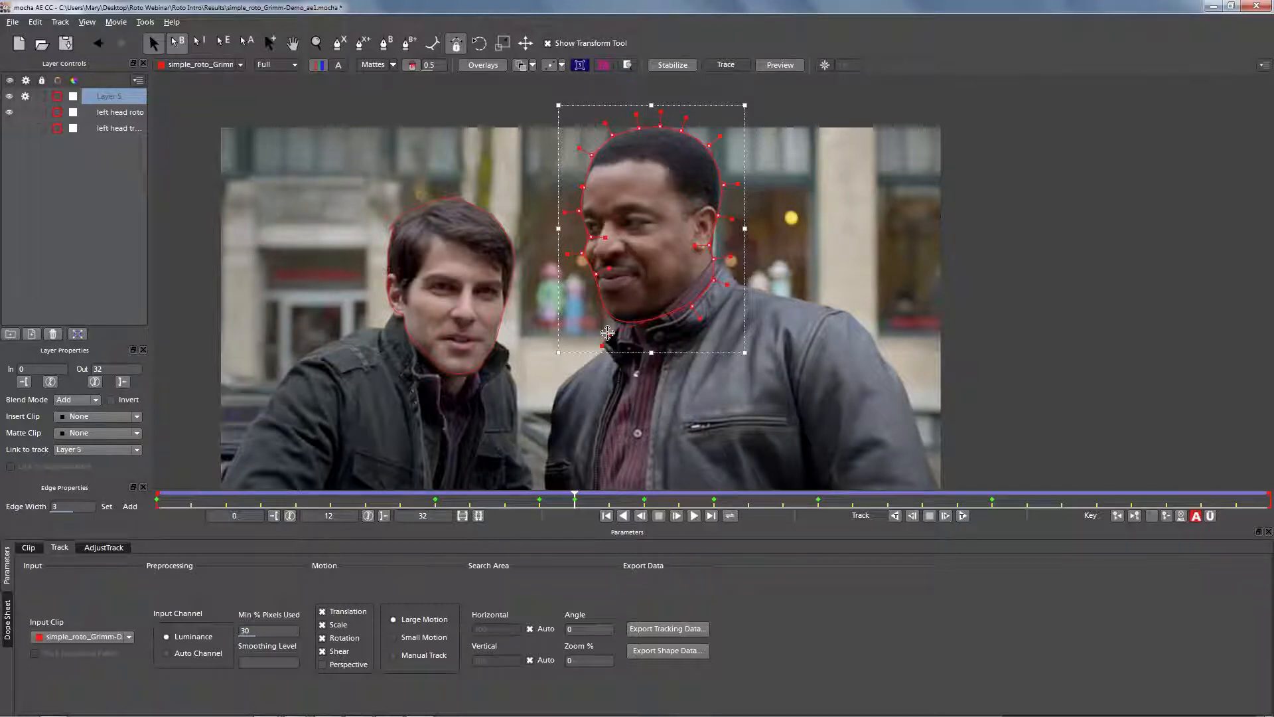
pyautogui.moveTo(607, 333); pyautogui.dragTo(606, 335)
# Step: At frame 3, adjust the right head outline's points over the top of the hair
pyautogui.moveTo(575, 496); pyautogui.dragTo(1229, 487)
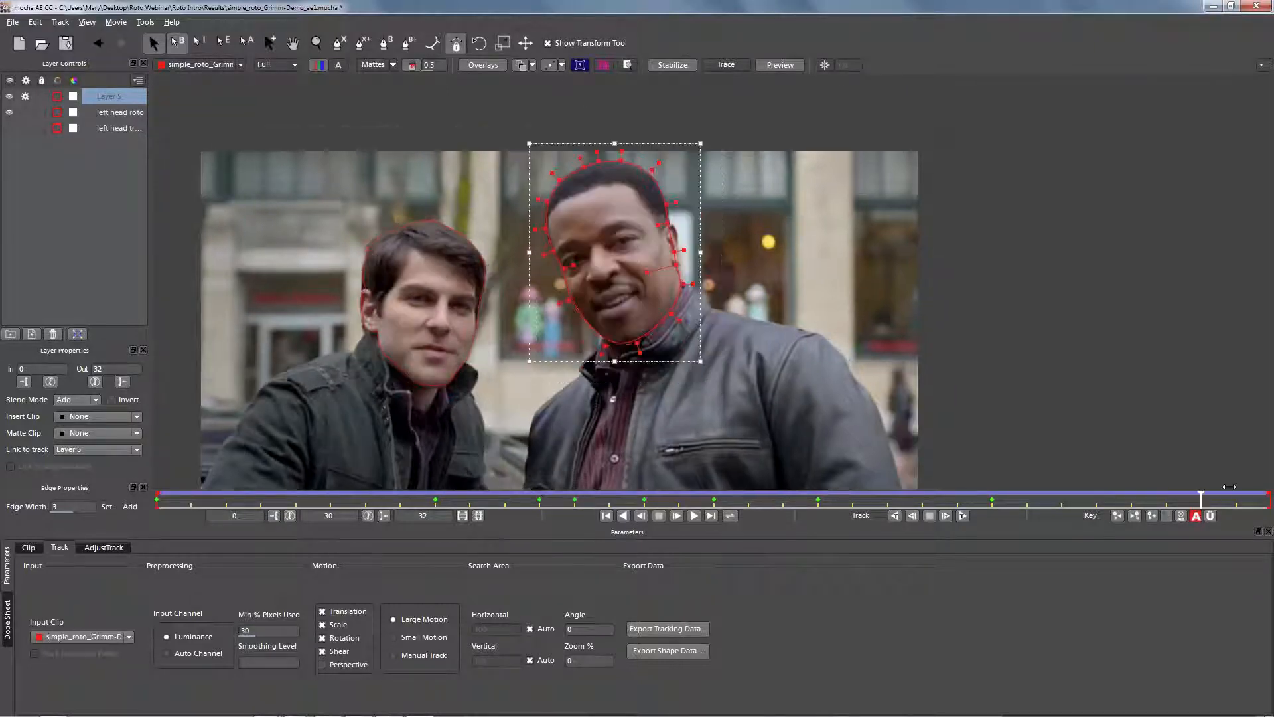
pyautogui.moveTo(1229, 487); pyautogui.dragTo(261, 425)
pyautogui.moveTo(599, 112); pyautogui.dragTo(698, 179)
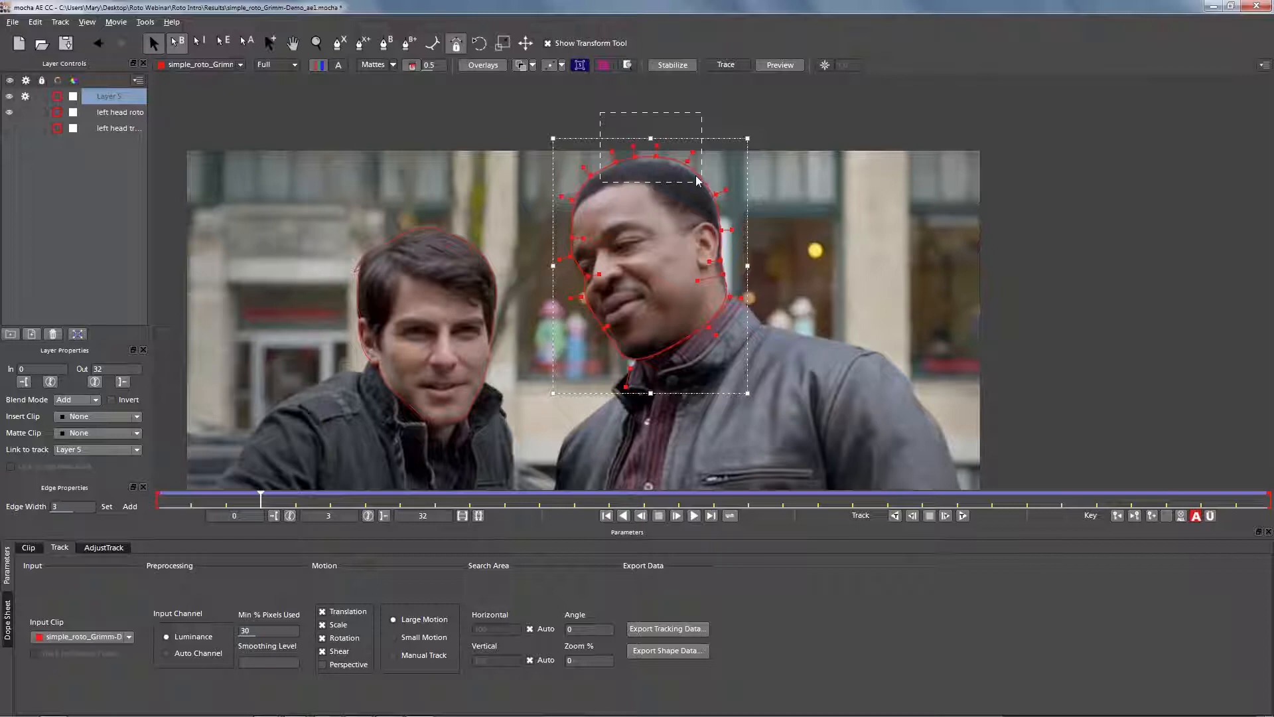
pyautogui.moveTo(696, 177); pyautogui.dragTo(698, 179)
# Step: At frame 22, shift the points along the back half of the right head outline slightly inward
pyautogui.moveTo(261, 498); pyautogui.dragTo(907, 434)
pyautogui.moveTo(796, 376); pyautogui.dragTo(648, 143)
pyautogui.moveTo(682, 196); pyautogui.dragTo(679, 196)
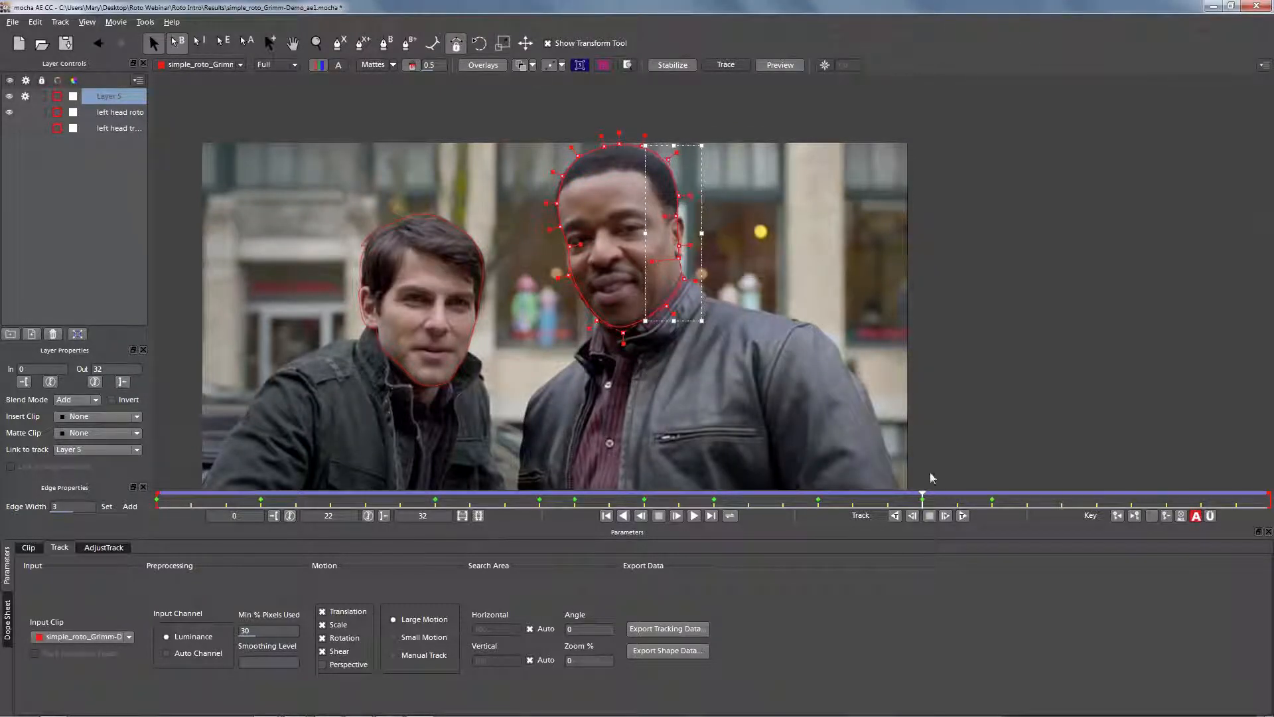
# Step: Delete the keyframe at frame 24 and refit the right head outline there near the ear and the top of the hair
pyautogui.moveTo(936, 498); pyautogui.dragTo(1028, 495)
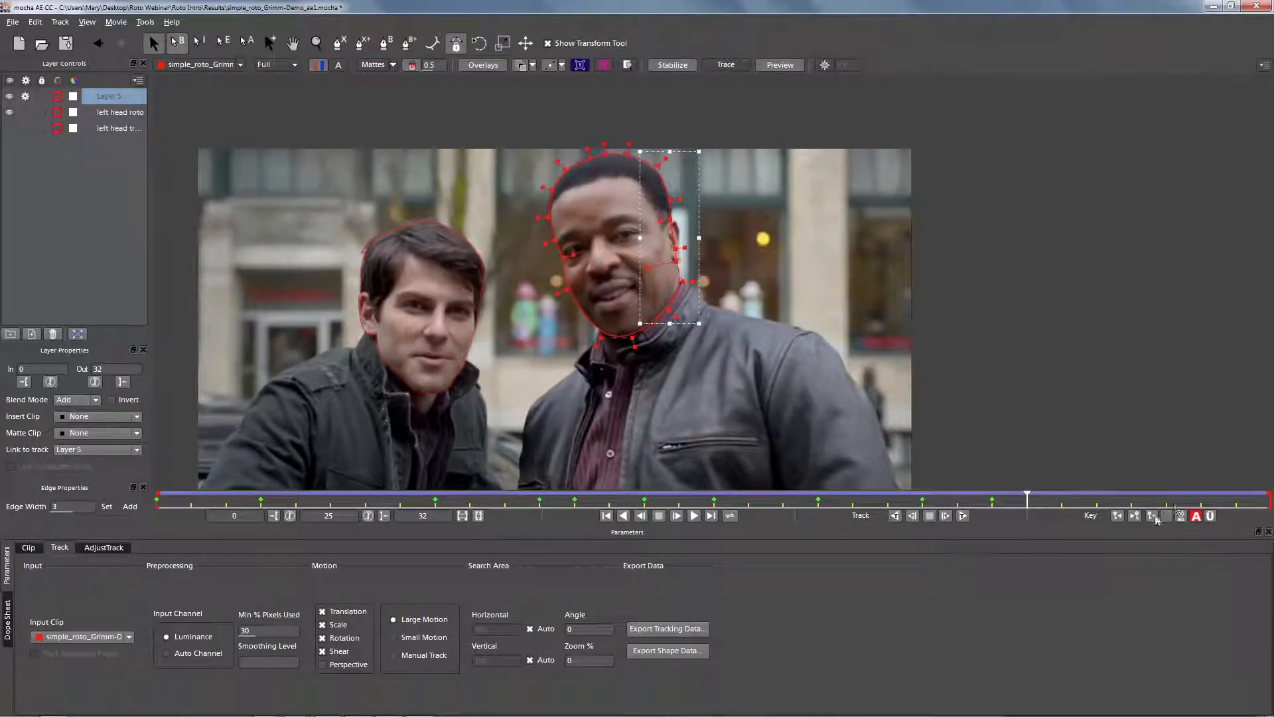
pyautogui.click(1118, 517)
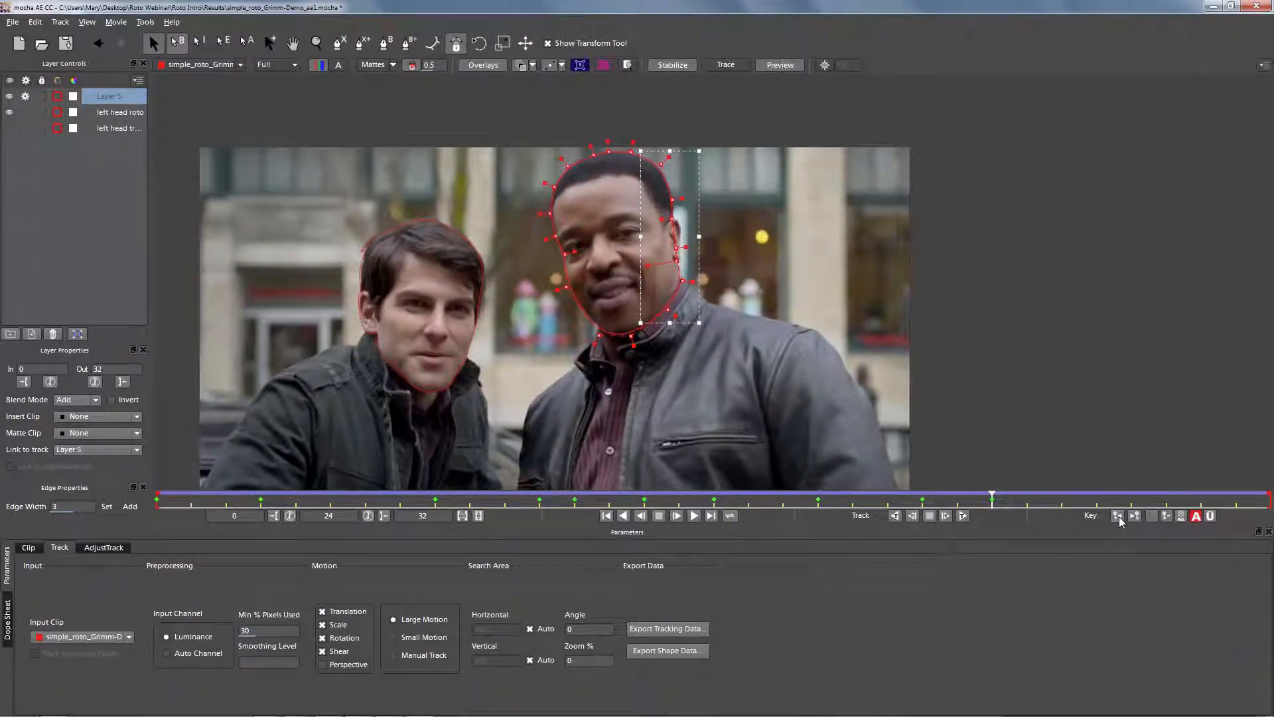
pyautogui.click(1119, 517)
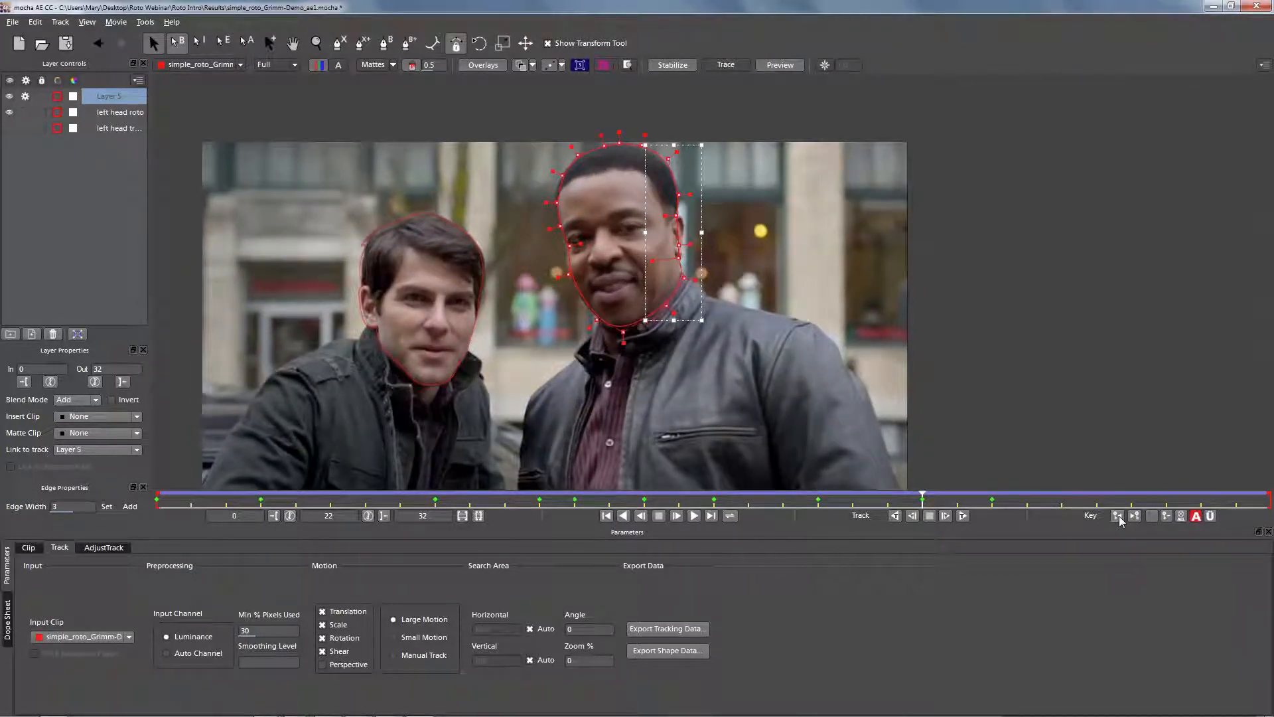
pyautogui.click(1134, 516)
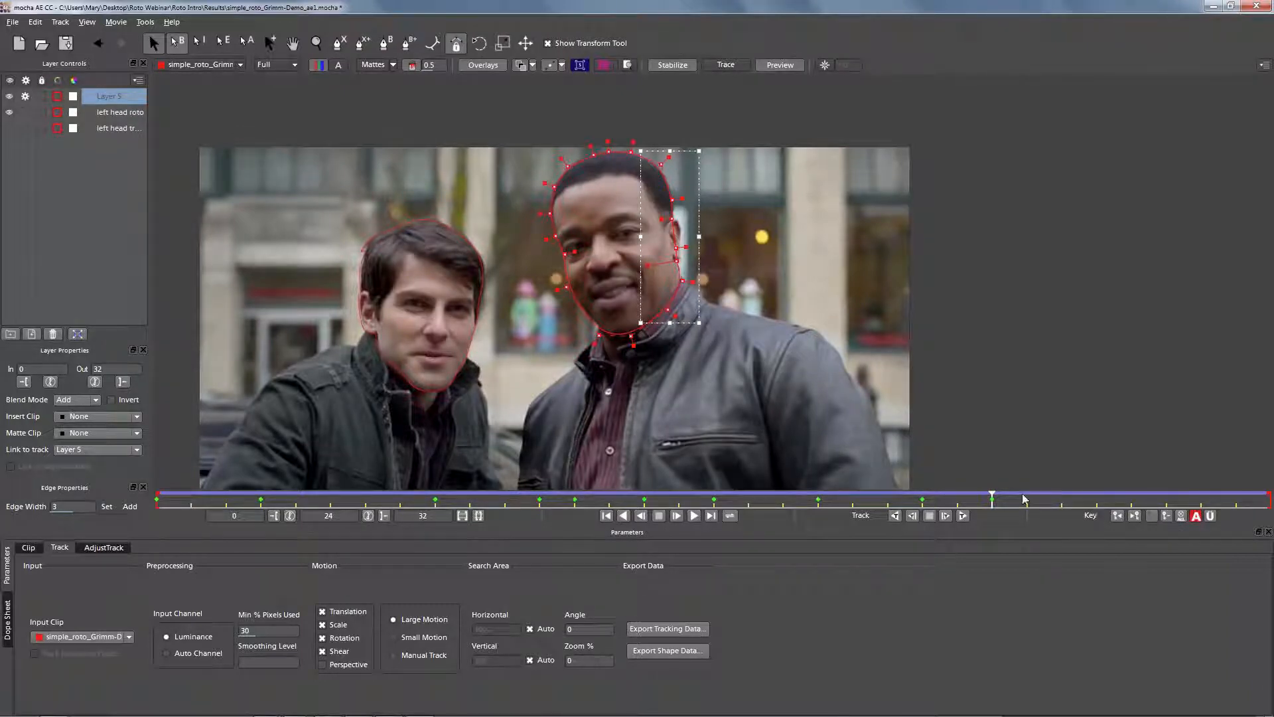
pyautogui.click(1166, 516)
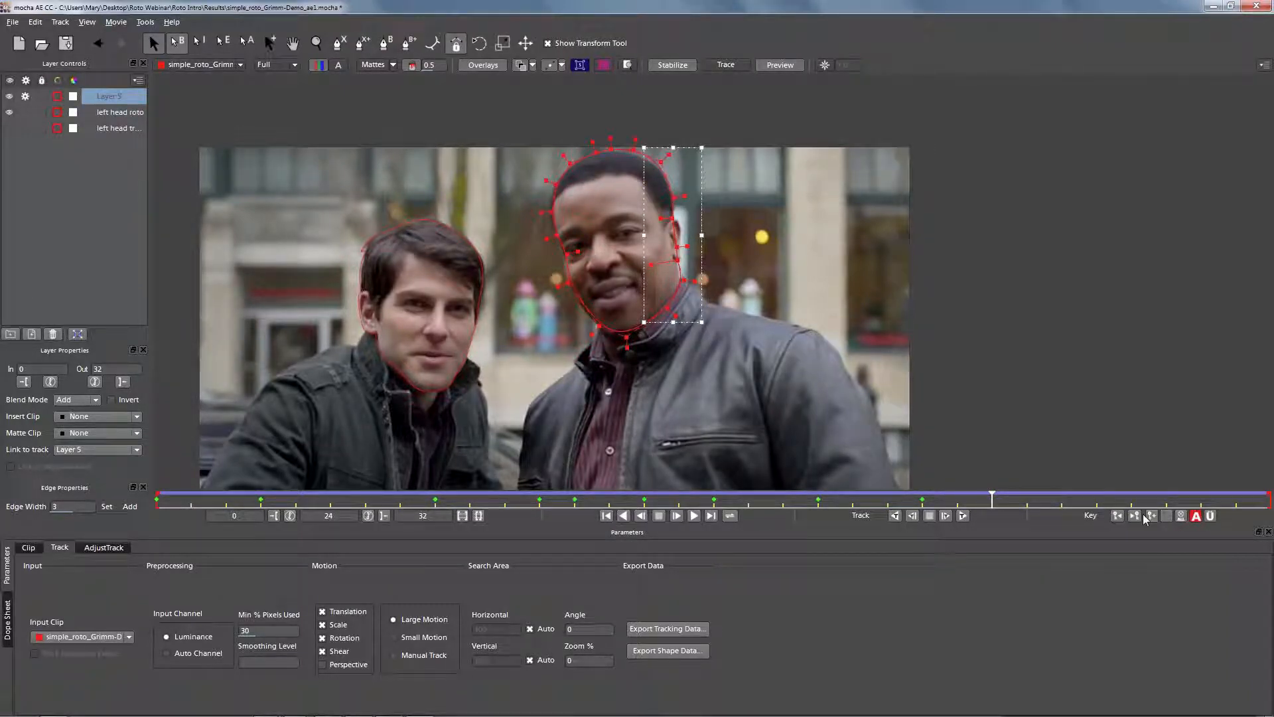
pyautogui.moveTo(675, 262); pyautogui.dragTo(673, 263)
pyautogui.click(633, 151)
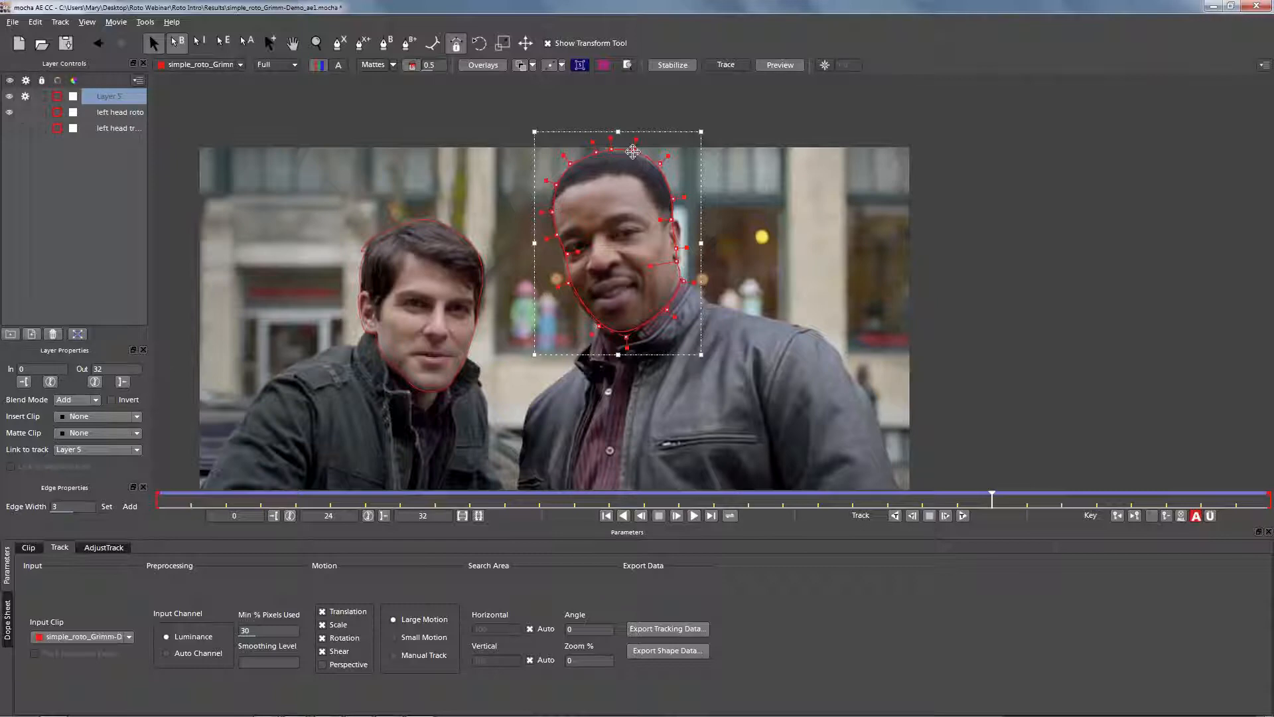
# Step: At frame 29, adjust the right head outline's points at the forehead and over the top of the hair
pyautogui.click(1166, 494)
pyautogui.moveTo(1165, 494); pyautogui.dragTo(1132, 535)
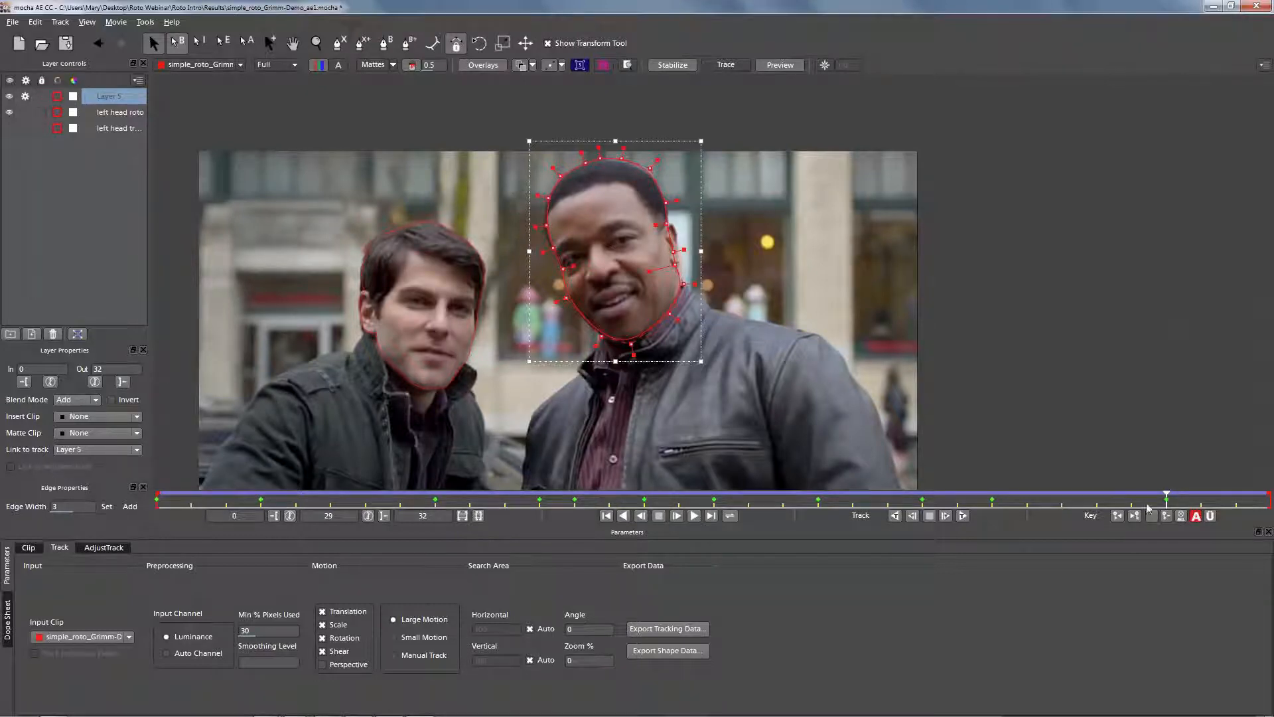
pyautogui.moveTo(539, 231); pyautogui.dragTo(535, 230)
pyautogui.moveTo(648, 168); pyautogui.dragTo(603, 163)
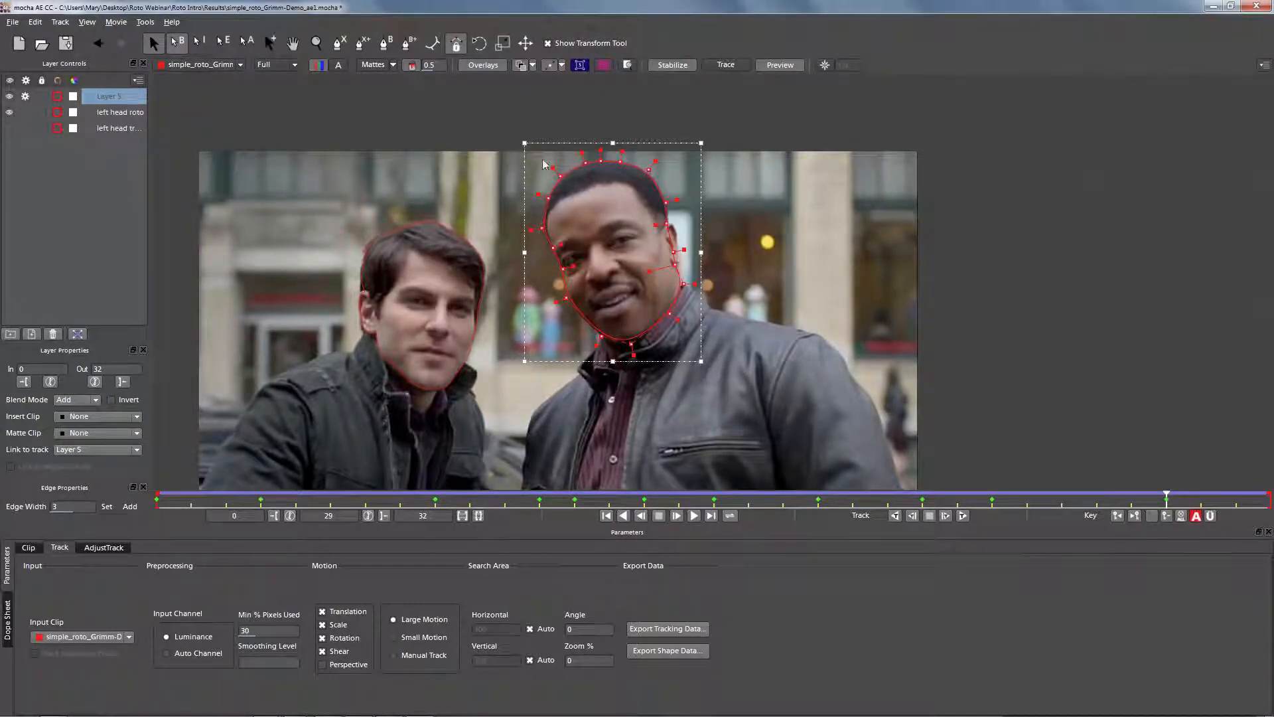
# Step: Show the Keyframe Controls and dock them between the layer and edge properties, leaving Keyframe by set to Spline
pyautogui.click(86, 22)
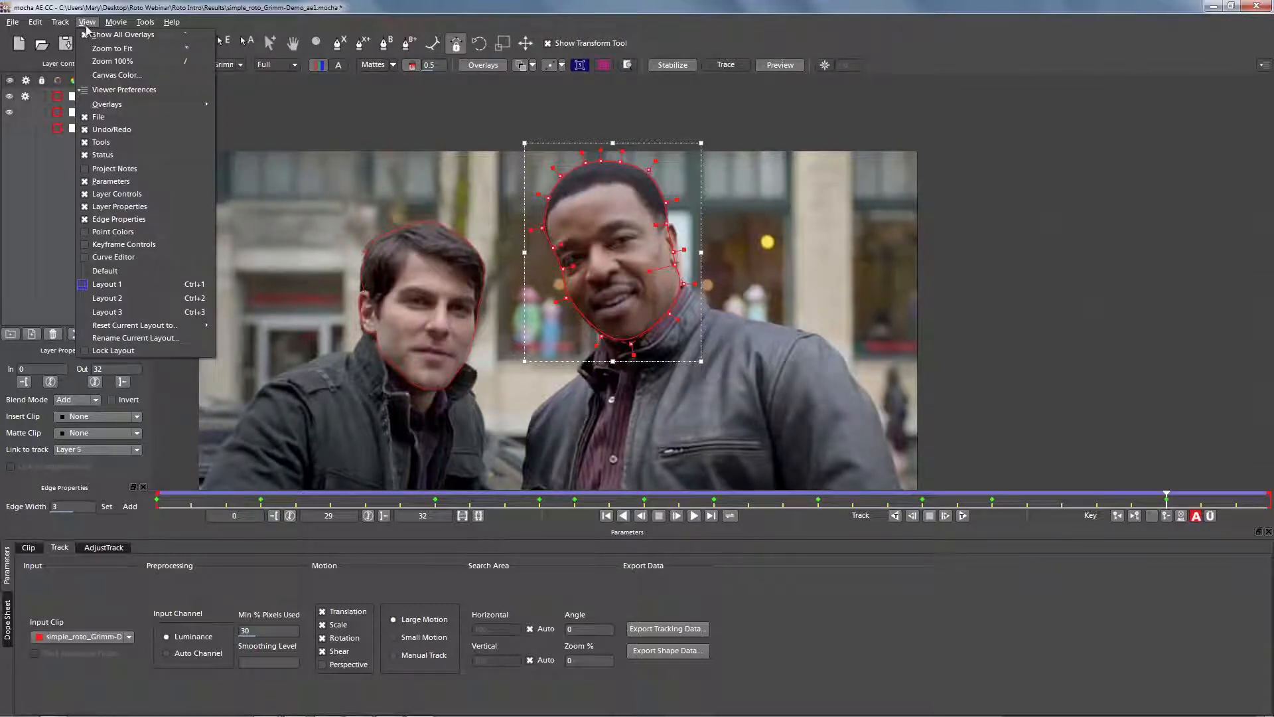
pyautogui.click(113, 244)
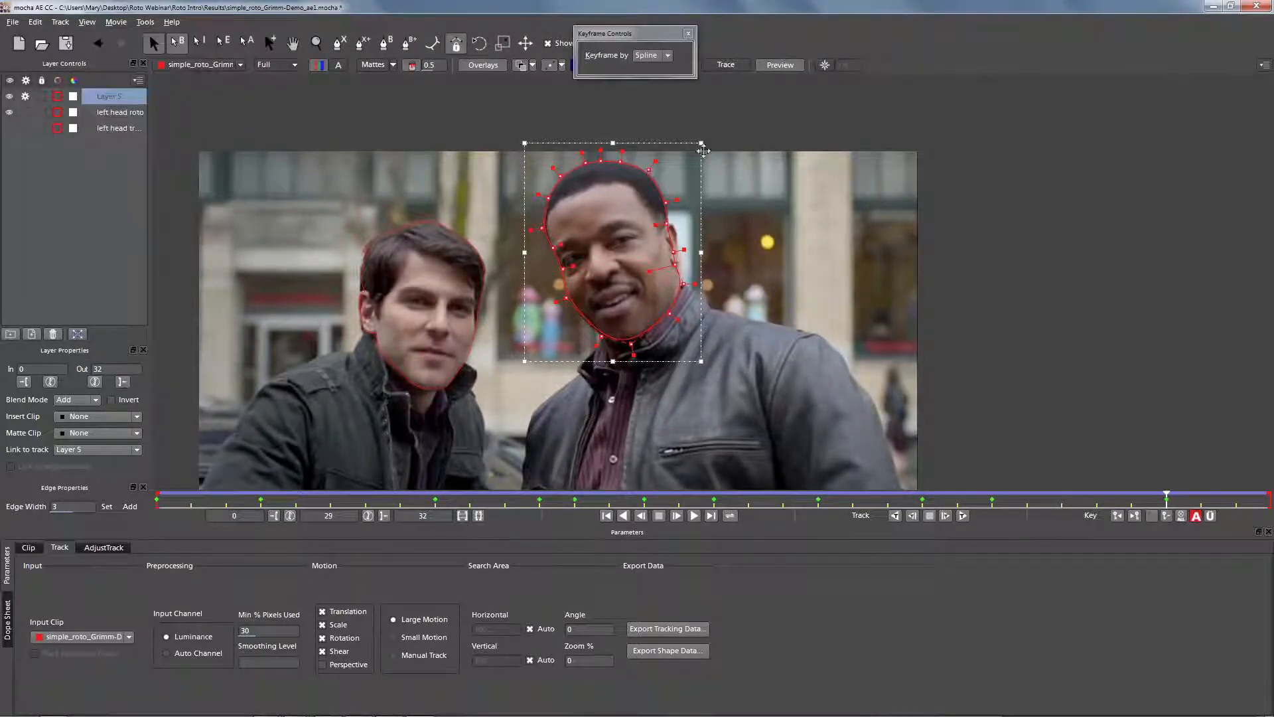
pyautogui.moveTo(638, 35); pyautogui.dragTo(973, 300)
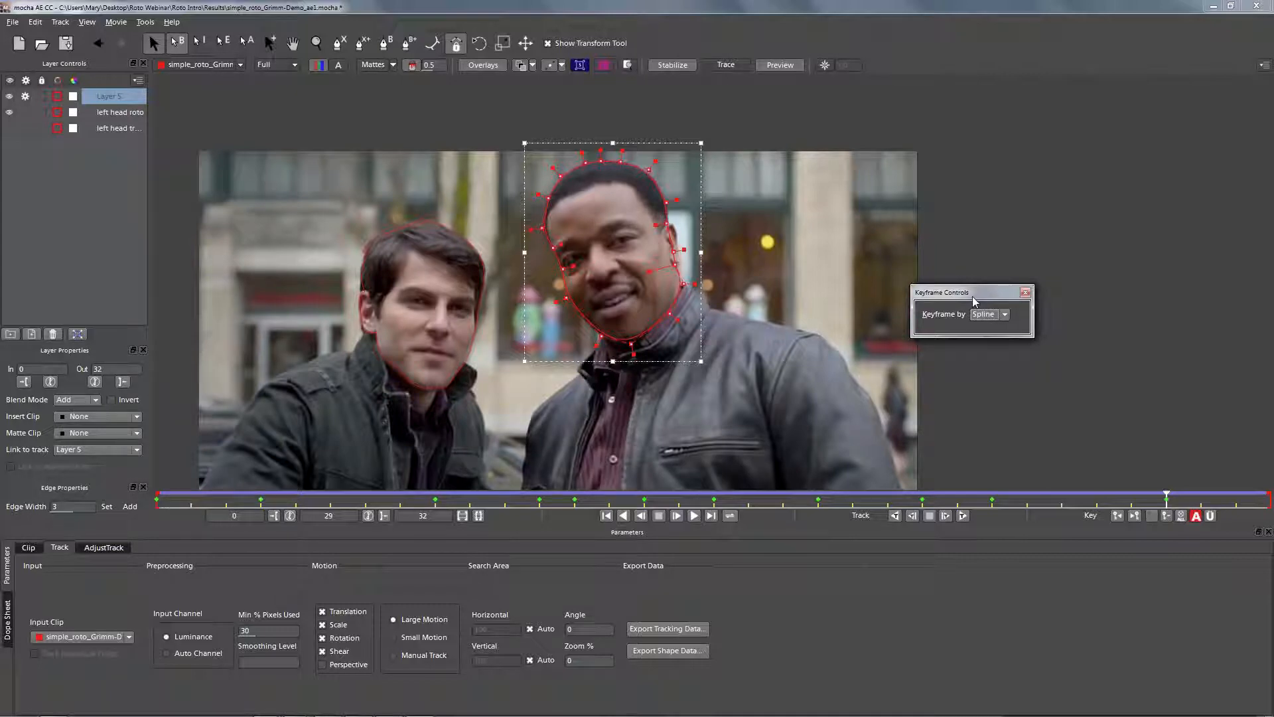
pyautogui.moveTo(974, 299); pyautogui.dragTo(41, 453)
pyautogui.click(85, 460)
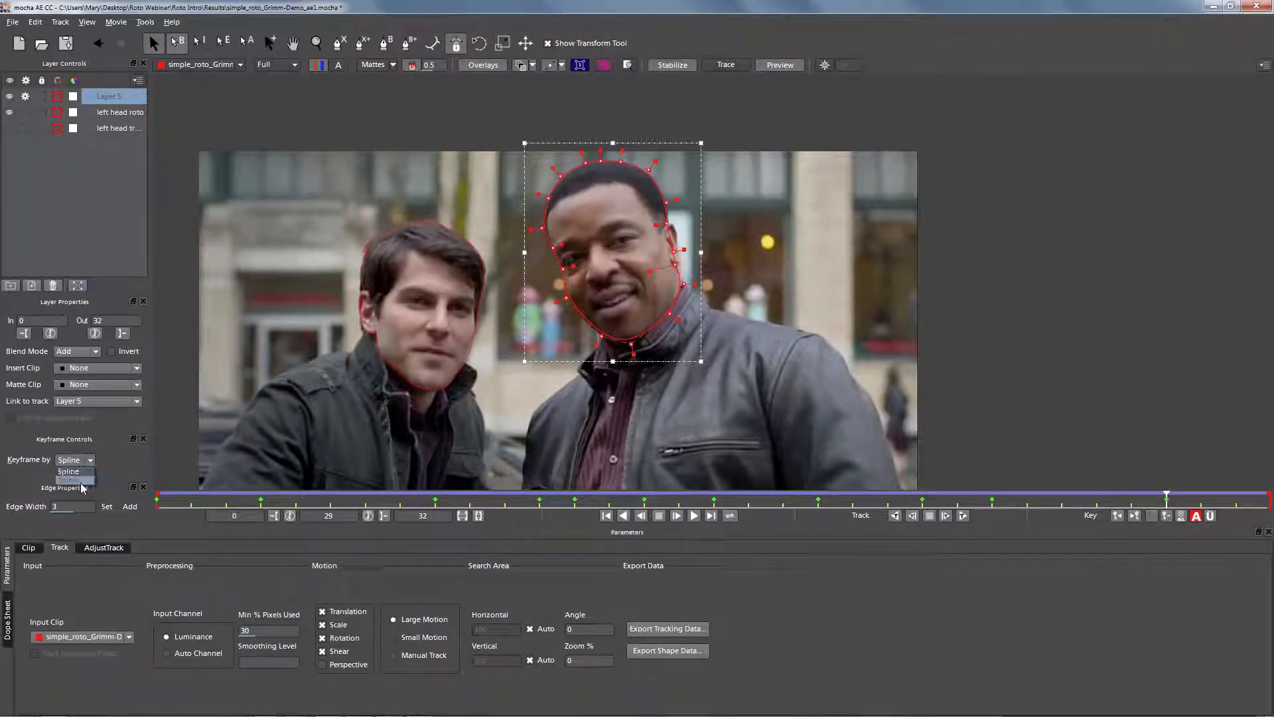
pyautogui.click(113, 457)
pyautogui.moveTo(793, 105); pyautogui.dragTo(438, 408)
pyautogui.moveTo(790, 214); pyautogui.dragTo(642, 348)
pyautogui.click(635, 340)
pyautogui.moveTo(801, 168); pyautogui.dragTo(639, 327)
pyautogui.click(800, 108)
pyautogui.moveTo(800, 107); pyautogui.dragTo(519, 408)
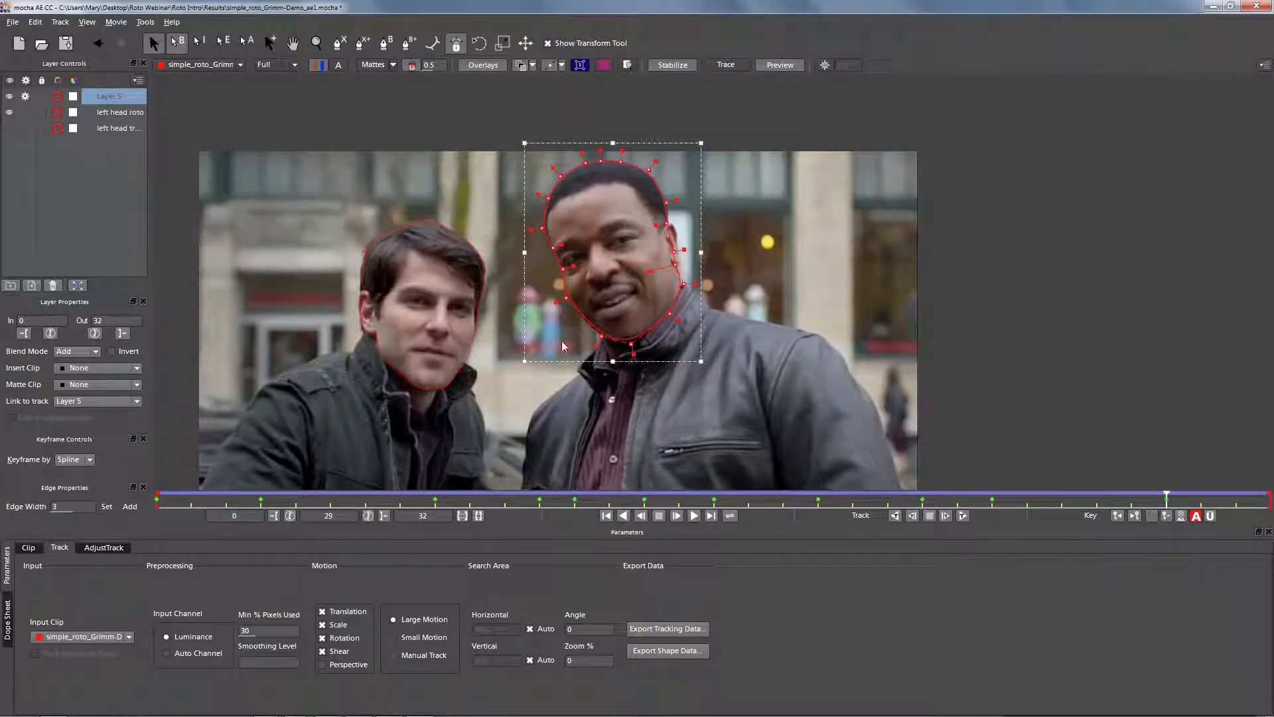
pyautogui.moveTo(782, 120); pyautogui.dragTo(649, 235)
pyautogui.moveTo(562, 343); pyautogui.dragTo(520, 396)
# Step: Try offsetting the right head outline's upper points with Überkey enabled, and return to Autokey mode
pyautogui.click(1209, 518)
pyautogui.moveTo(621, 162); pyautogui.dragTo(591, 144)
pyautogui.moveTo(548, 198); pyautogui.dragTo(568, 137)
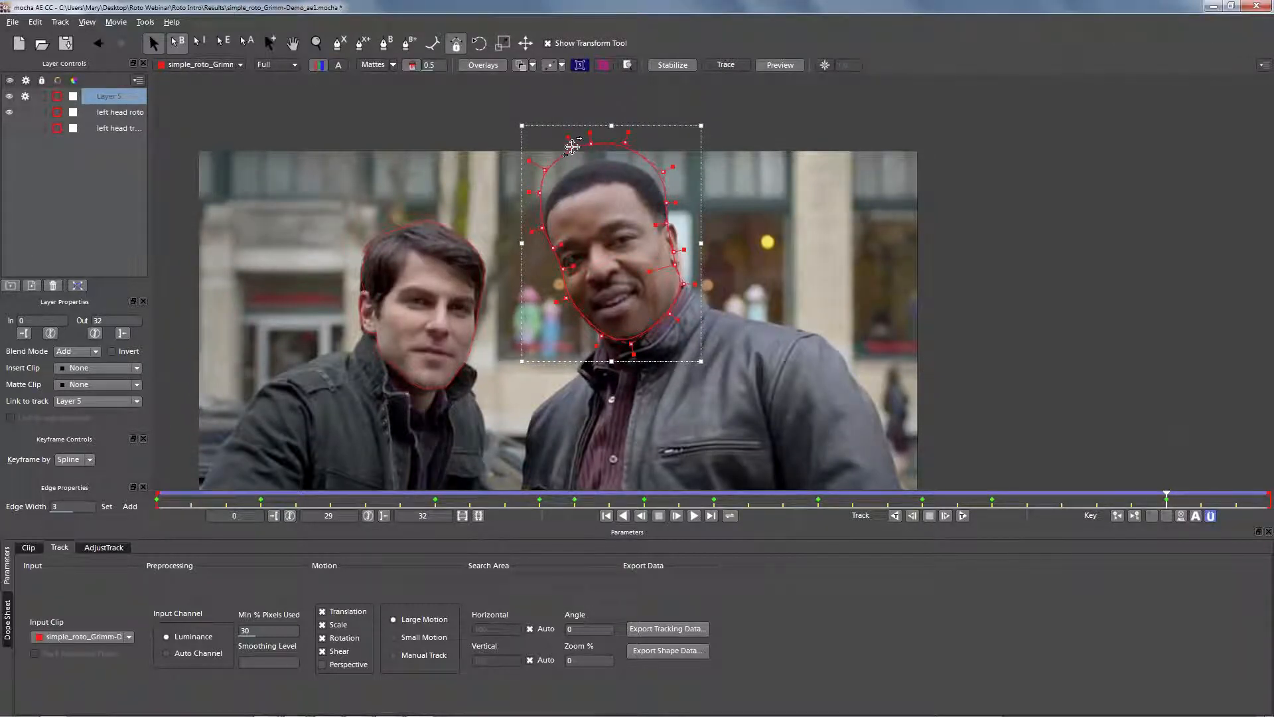
pyautogui.moveTo(1166, 498); pyautogui.dragTo(1166, 465)
pyautogui.moveTo(591, 141); pyautogui.dragTo(546, 224)
pyautogui.click(156, 48)
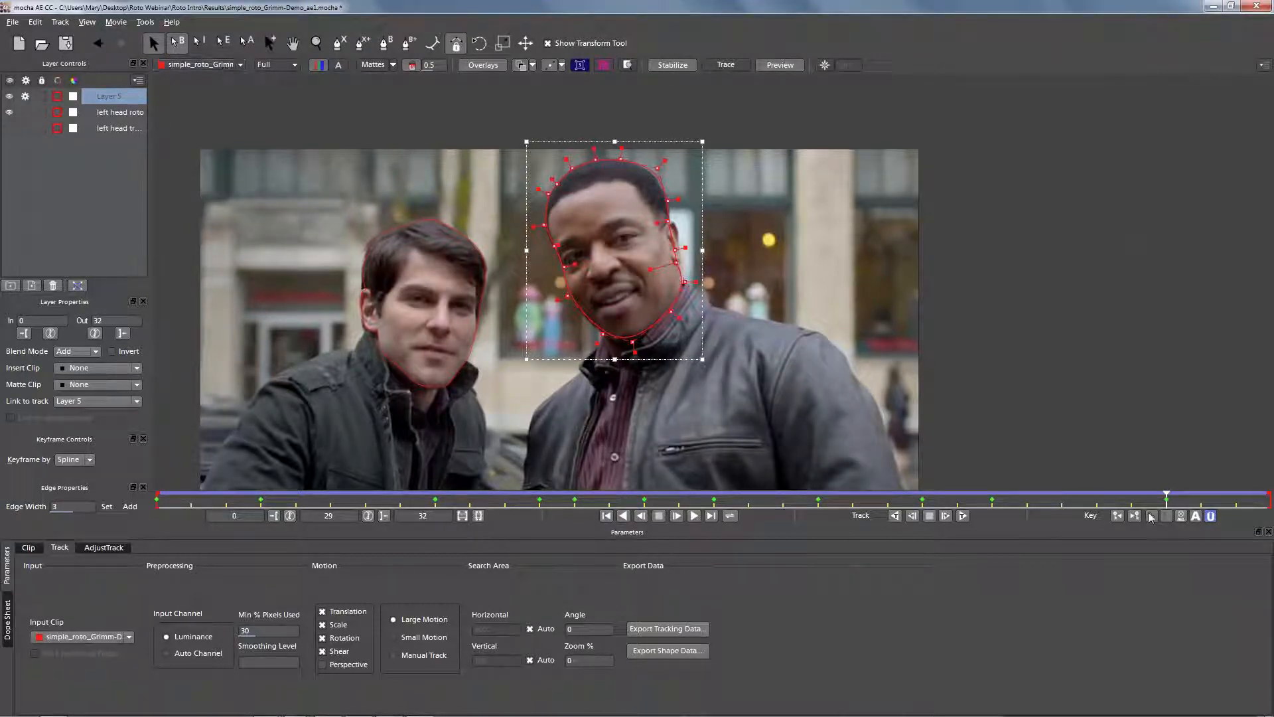
pyautogui.click(1196, 516)
# Step: At frame 28, refit the right head outline's points at the ear, back of the hair, forehead, cheek and chin
pyautogui.moveTo(1161, 503); pyautogui.dragTo(1142, 503)
pyautogui.moveTo(676, 249); pyautogui.dragTo(669, 246)
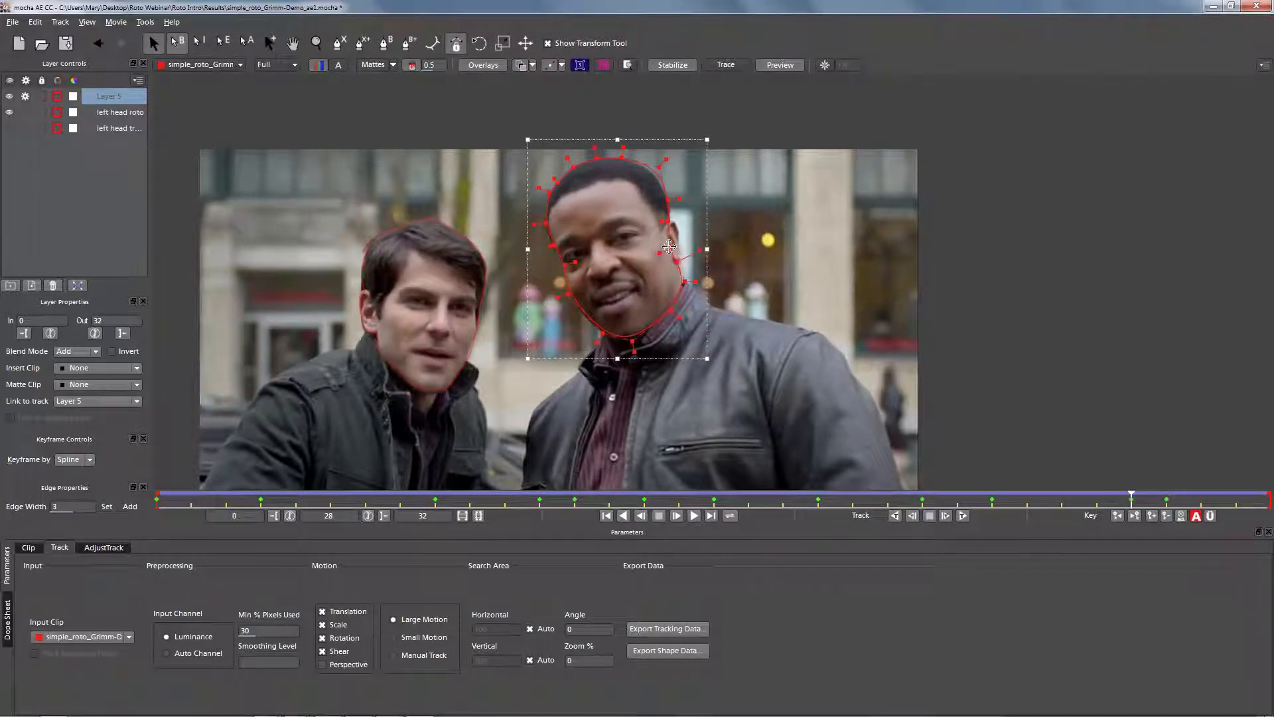
pyautogui.moveTo(659, 167)
pyautogui.mouseDown()
pyautogui.moveTo(642, 175)
pyautogui.moveTo(655, 172)
pyautogui.mouseUp()
pyautogui.moveTo(552, 246); pyautogui.dragTo(544, 249)
pyautogui.moveTo(567, 292); pyautogui.dragTo(570, 288)
pyautogui.moveTo(602, 332); pyautogui.dragTo(628, 345)
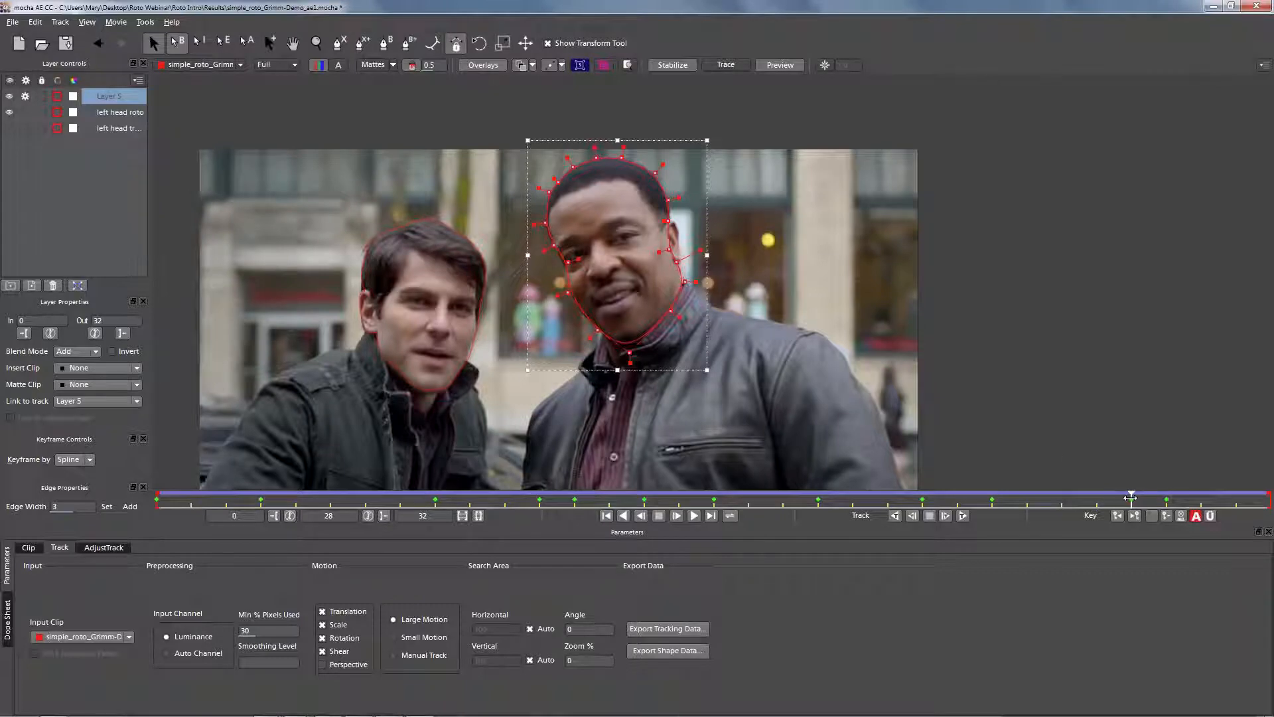
# Step: At frame 27, nudge the outline points at the top of the right man's hair and forehead, and check the fit at frame 26
pyautogui.moveTo(1128, 499); pyautogui.dragTo(1107, 505)
pyautogui.moveTo(624, 156); pyautogui.dragTo(624, 159)
pyautogui.moveTo(556, 244); pyautogui.dragTo(554, 242)
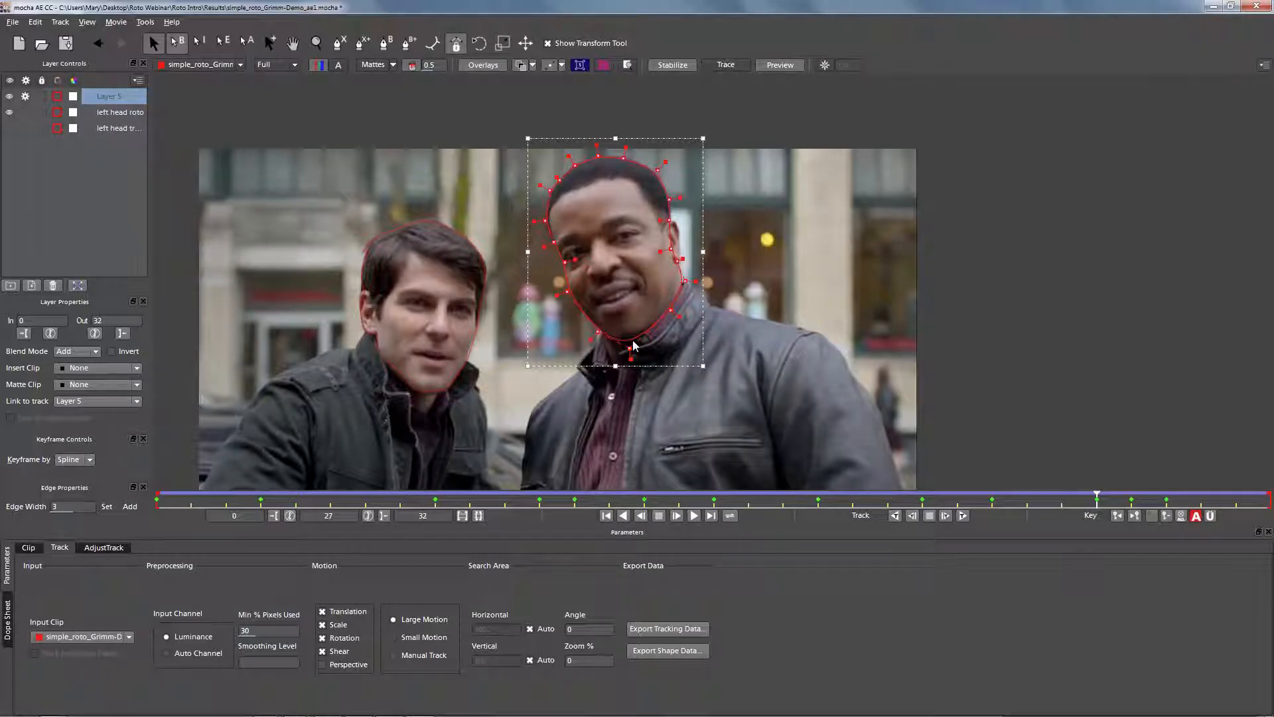
pyautogui.moveTo(1099, 501); pyautogui.dragTo(1061, 501)
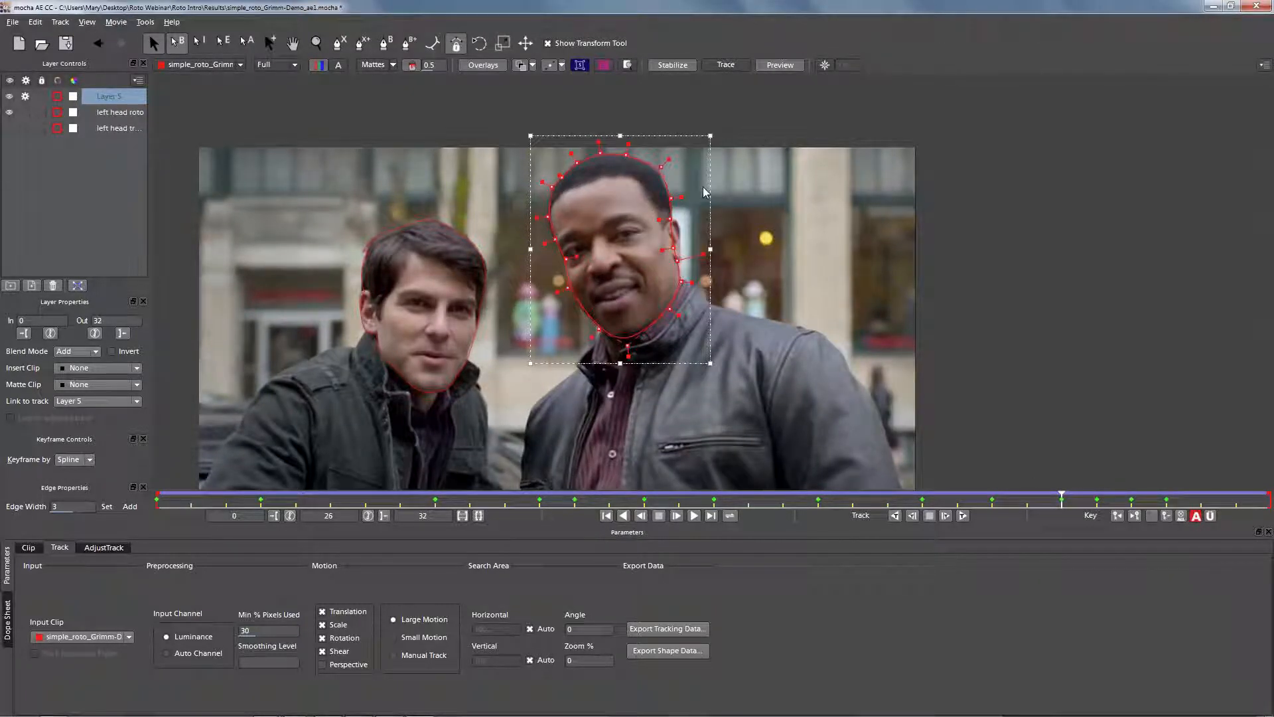
pyautogui.moveTo(1061, 494); pyautogui.dragTo(1097, 489)
# Step: Look through the viewer's resolution options and keep Full
pyautogui.click(285, 65)
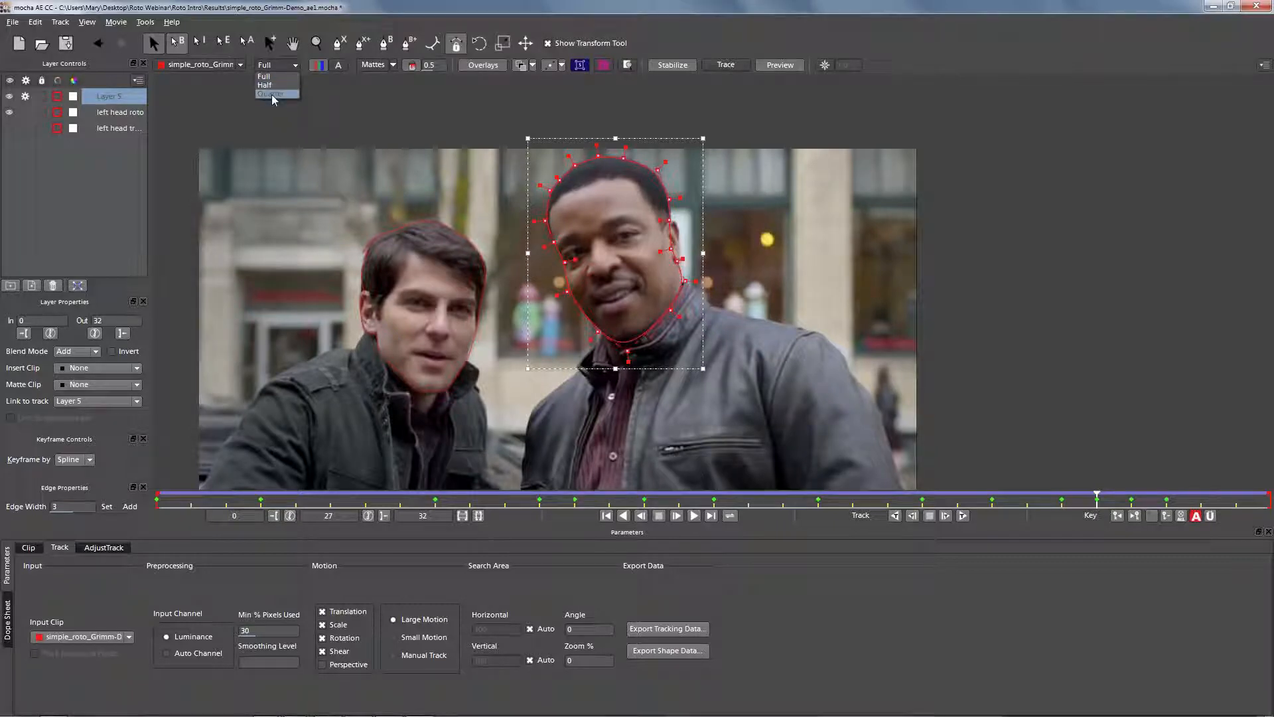
pyautogui.click(272, 76)
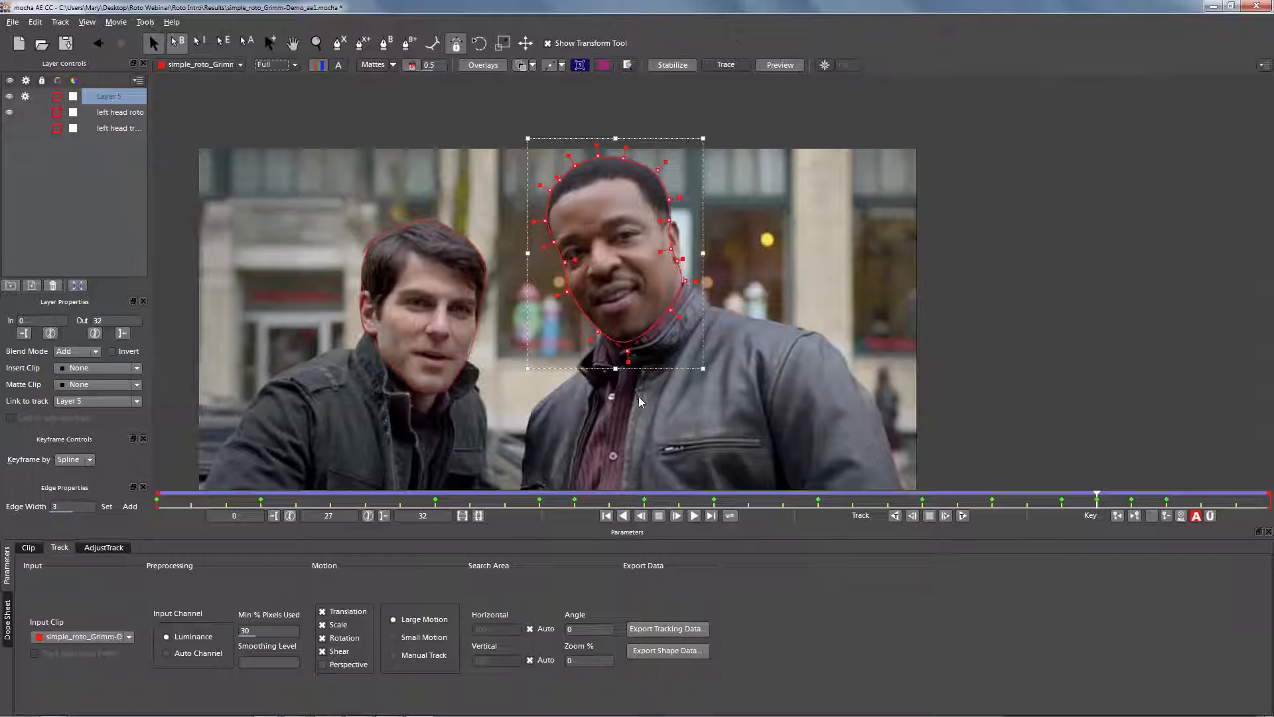
# Step: Delete the right head outline's keyframes at frames 27, 28 and 29
pyautogui.click(1165, 518)
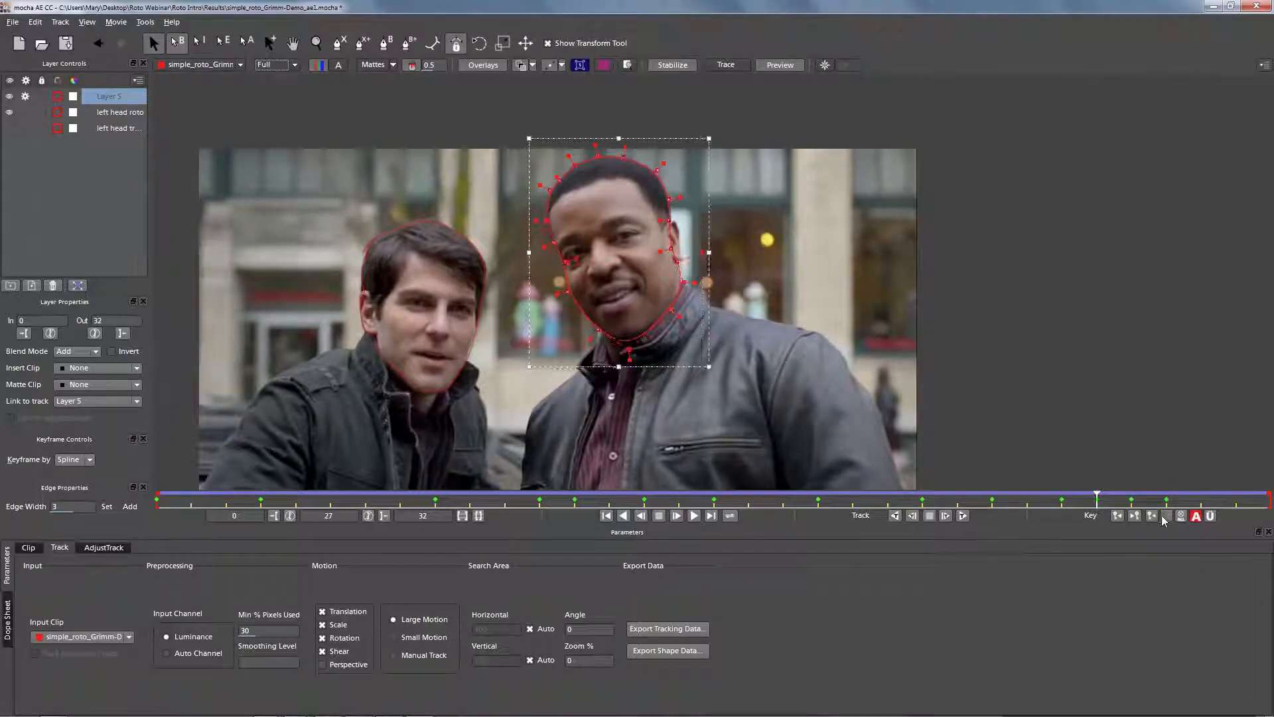
pyautogui.click(1140, 516)
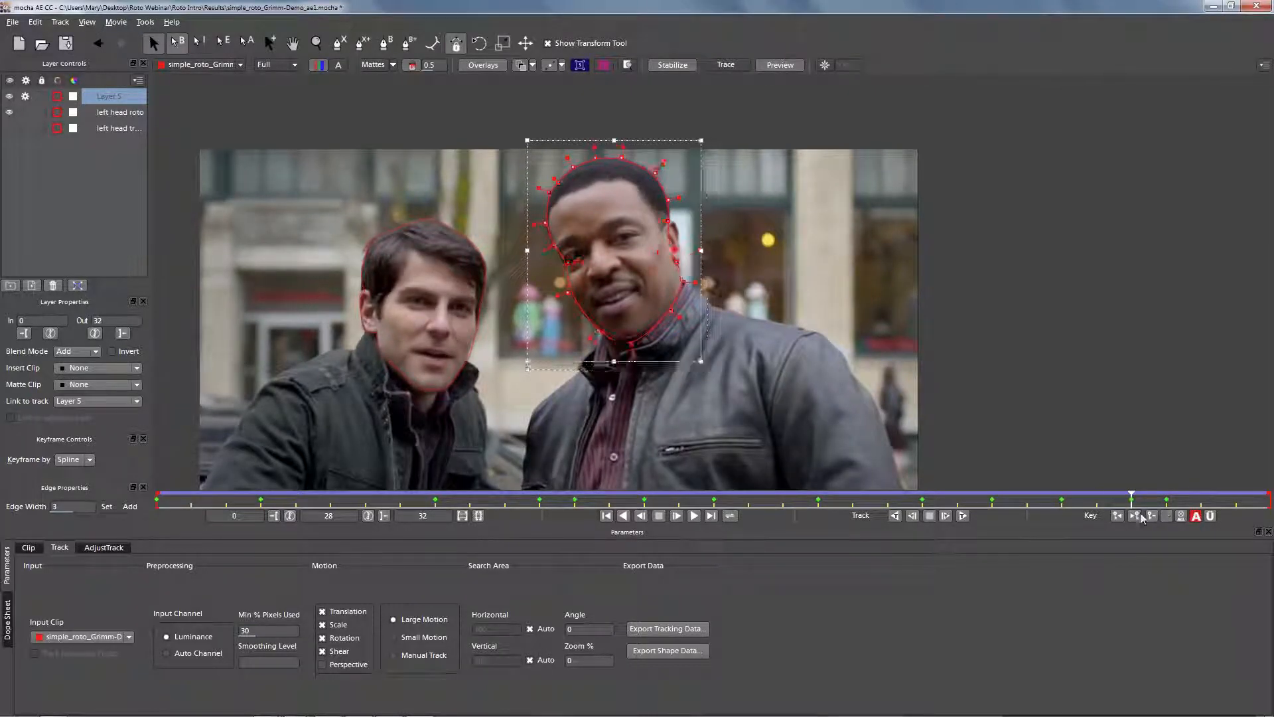
pyautogui.click(1167, 500)
# Step: At frame 12, draw a closed X-Spline around the left man's neck, jacket and sleeve, and adjust its two lower points beside the forearm
pyautogui.moveTo(1167, 500); pyautogui.dragTo(730, 556)
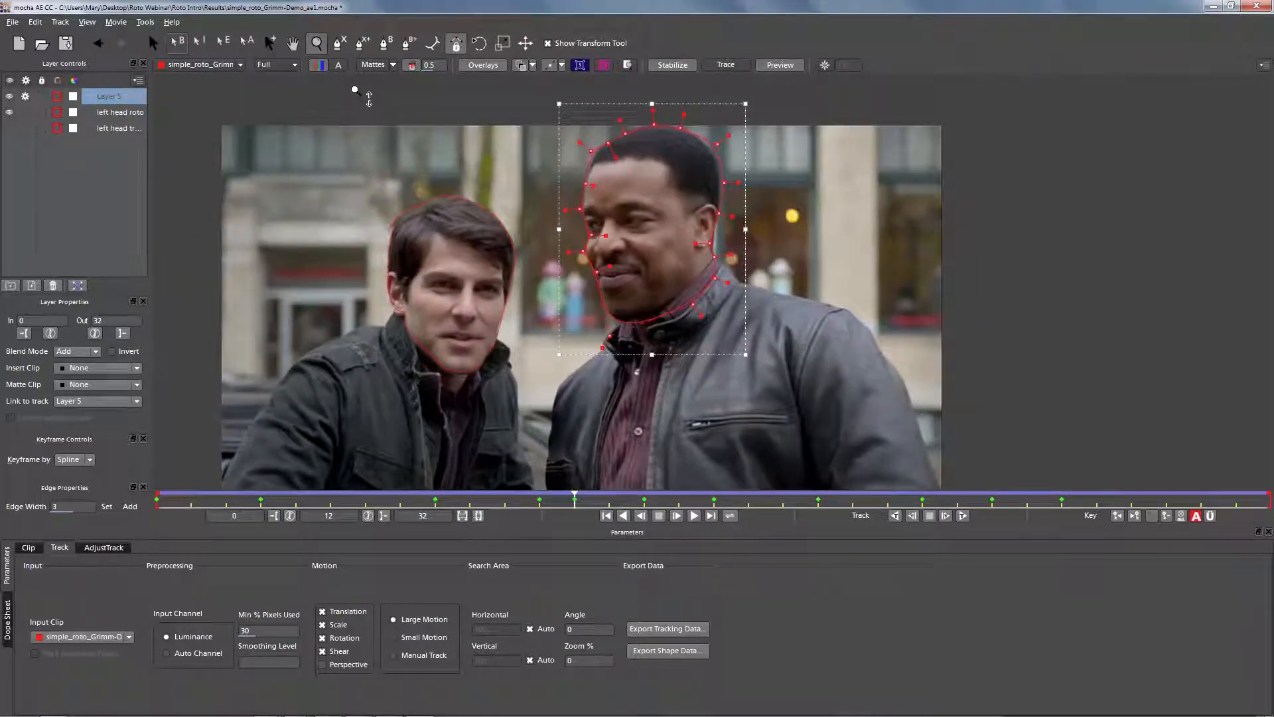
pyautogui.press('x')
pyautogui.moveTo(538, 288); pyautogui.dragTo(538, 220)
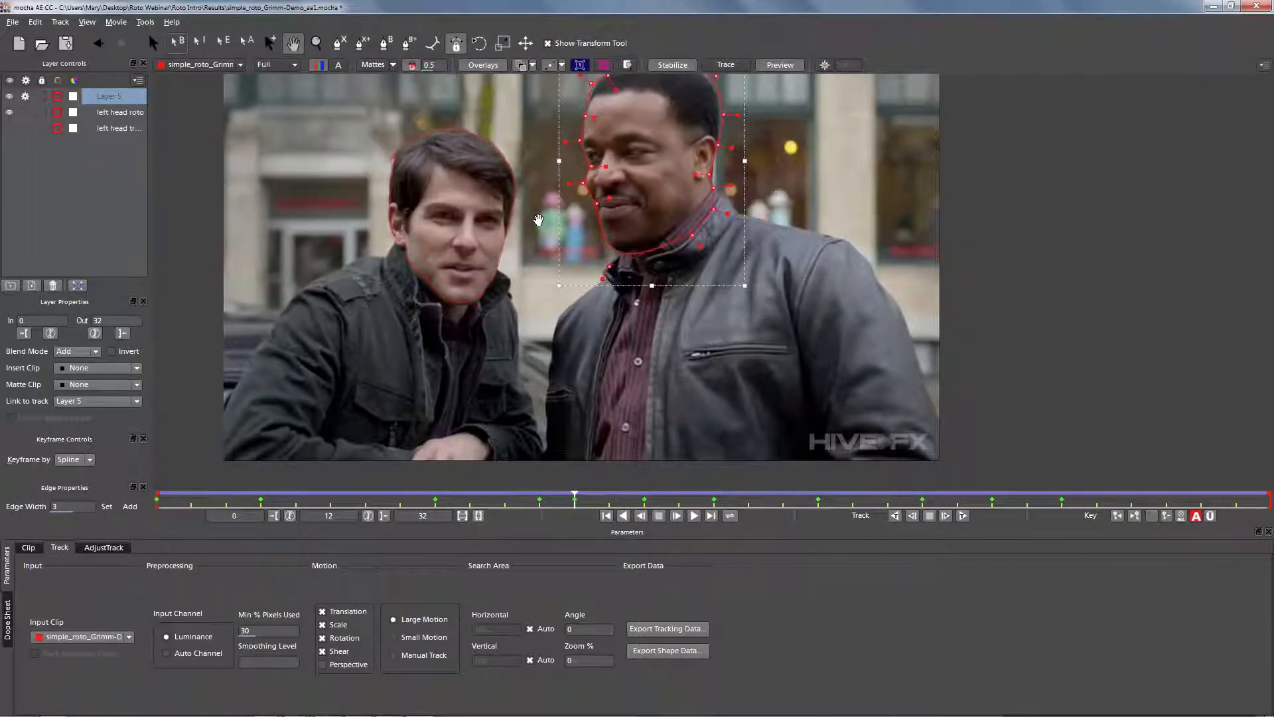
pyautogui.press('z')
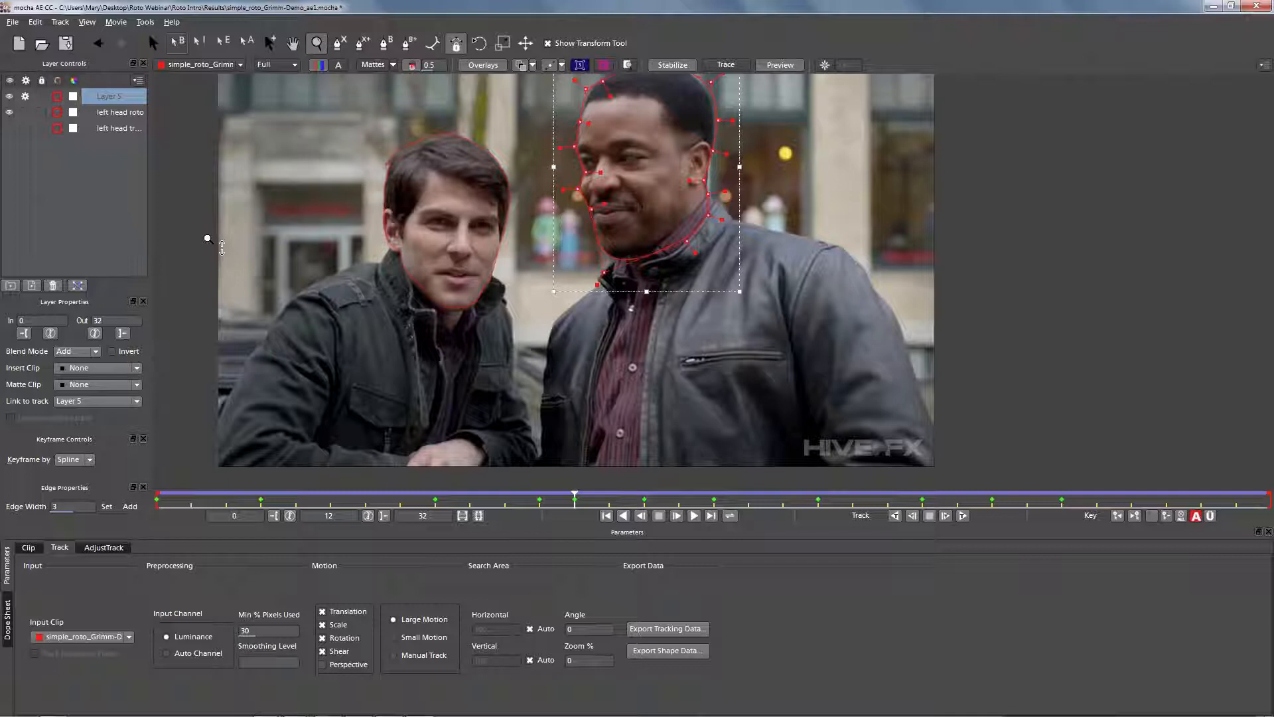
pyautogui.hotkey('ctrl', 'l')
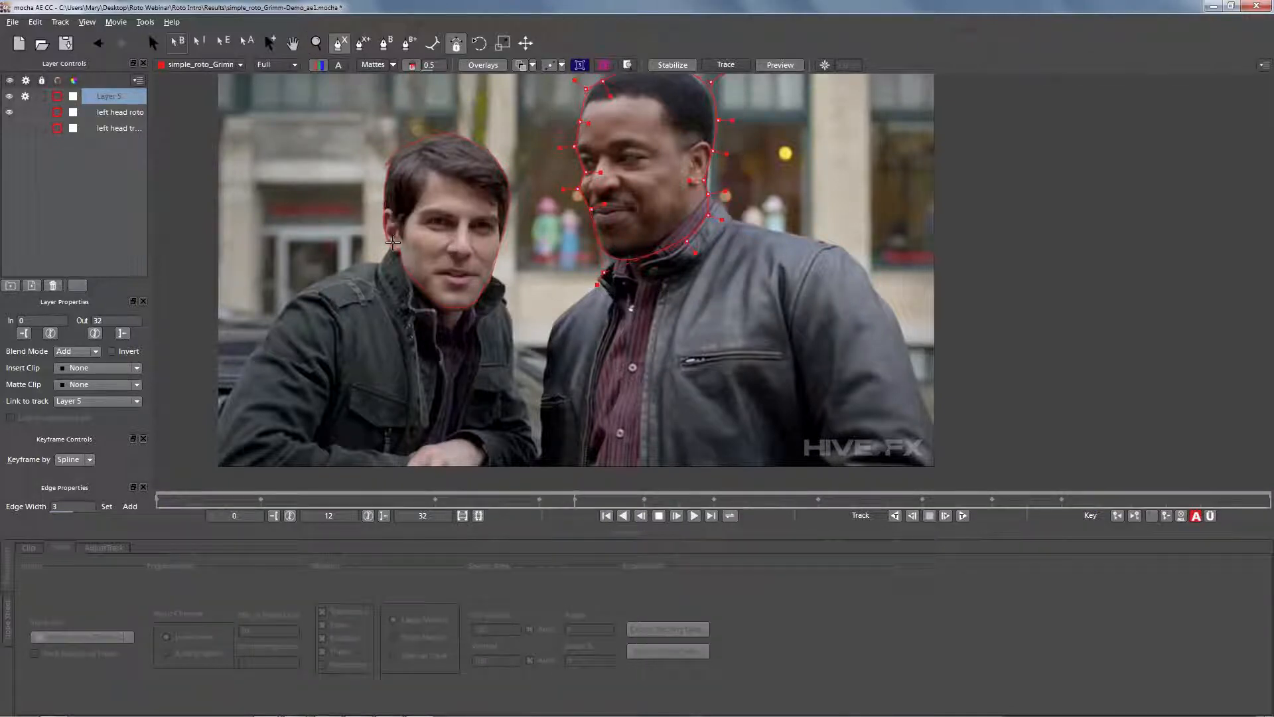
pyautogui.click(393, 243)
pyautogui.click(365, 263)
pyautogui.click(335, 273)
pyautogui.click(310, 284)
pyautogui.click(293, 299)
pyautogui.click(277, 322)
pyautogui.click(251, 351)
pyautogui.click(228, 399)
pyautogui.click(214, 436)
pyautogui.click(214, 478)
pyautogui.click(379, 442)
pyautogui.click(475, 407)
pyautogui.click(515, 367)
pyautogui.click(513, 329)
pyautogui.click(505, 300)
pyautogui.click(507, 286)
pyautogui.click(493, 276)
pyautogui.click(469, 257)
pyautogui.click(392, 242)
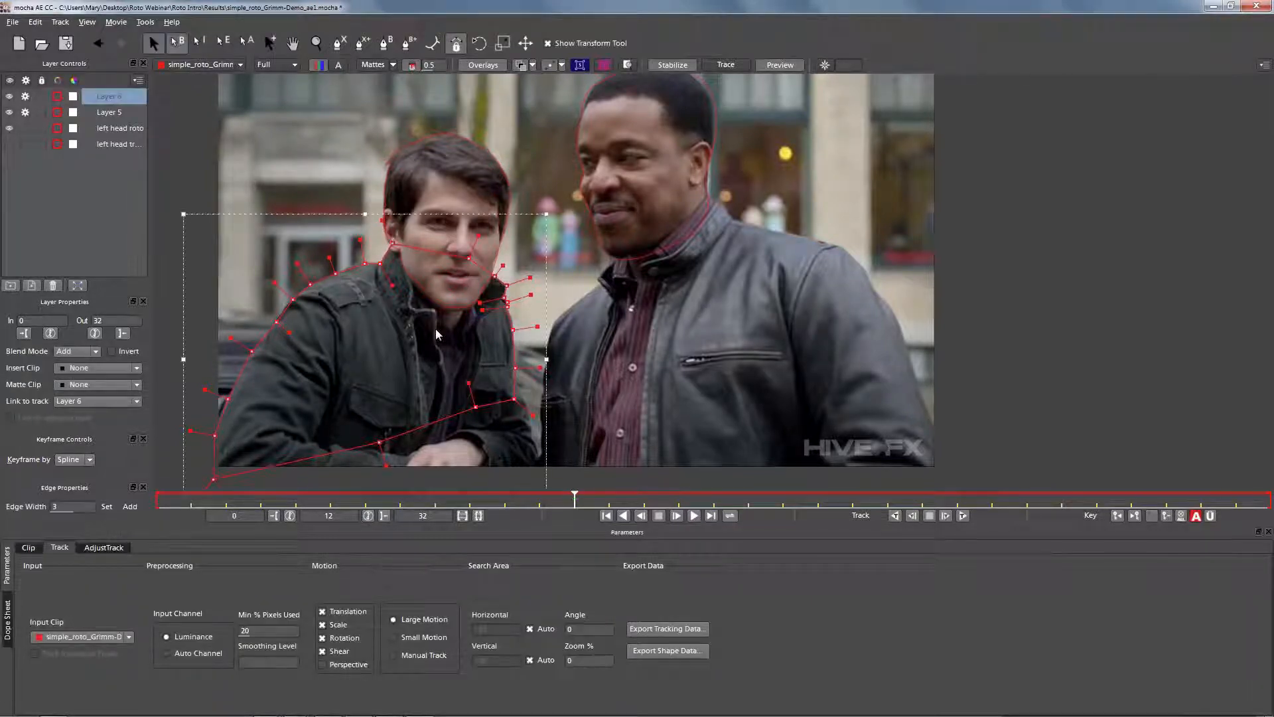
pyautogui.moveTo(514, 399)
pyautogui.mouseDown()
pyautogui.moveTo(503, 375)
pyautogui.moveTo(514, 364)
pyautogui.mouseUp()
pyautogui.moveTo(476, 407); pyautogui.dragTo(464, 401)
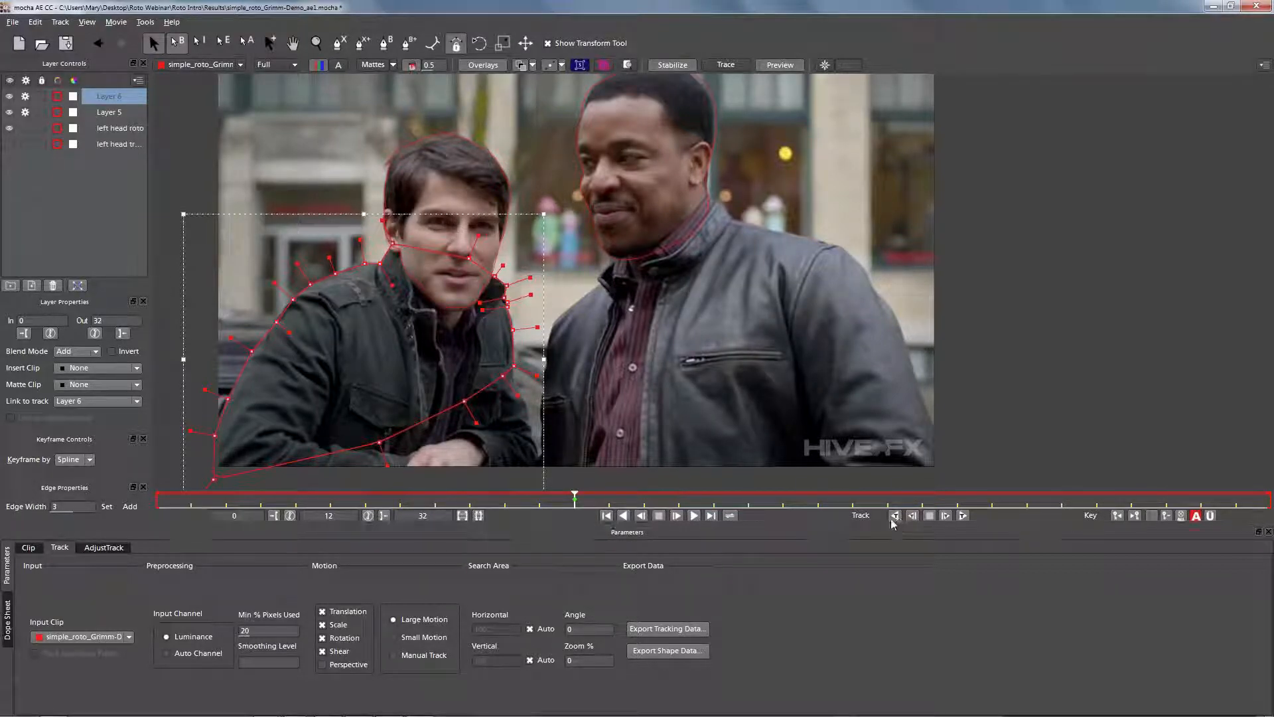
# Step: Rename Layer 5 as right head roto and the new Layer 6 as left body
pyautogui.click(108, 113)
pyautogui.write('right head roto')
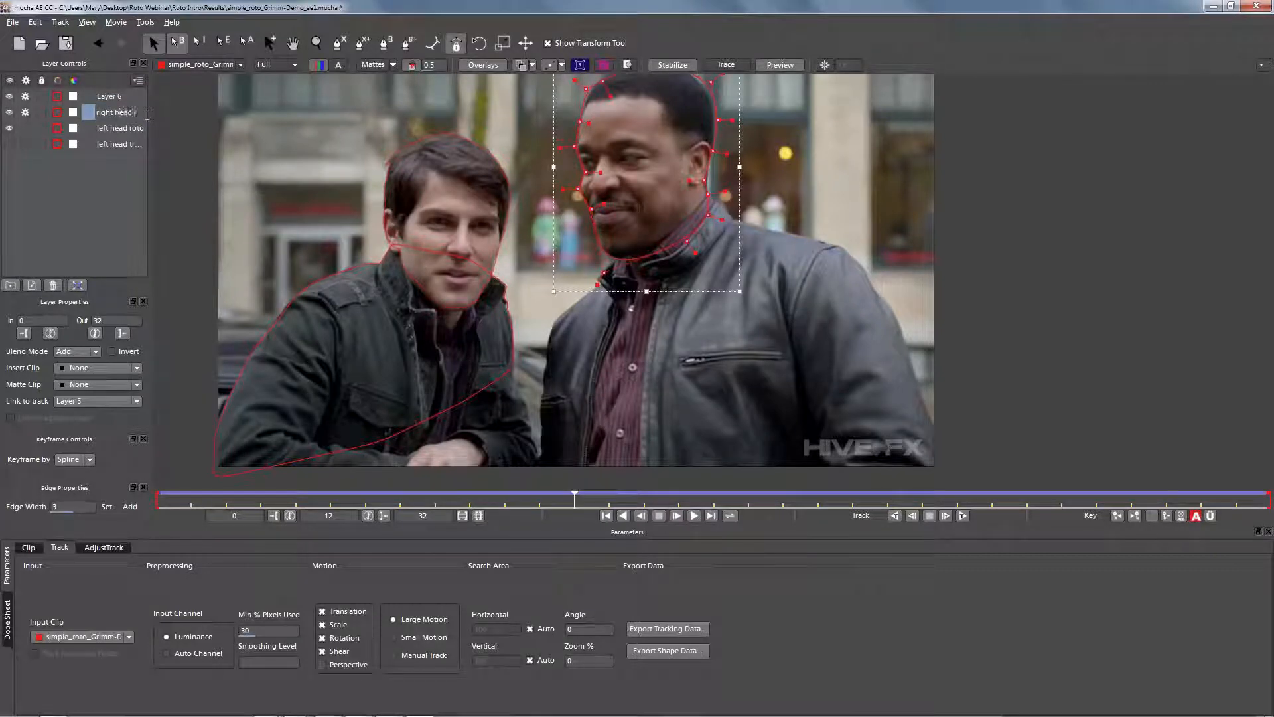
pyautogui.click(111, 98)
pyautogui.doubleClick(112, 97)
pyautogui.write('left body')
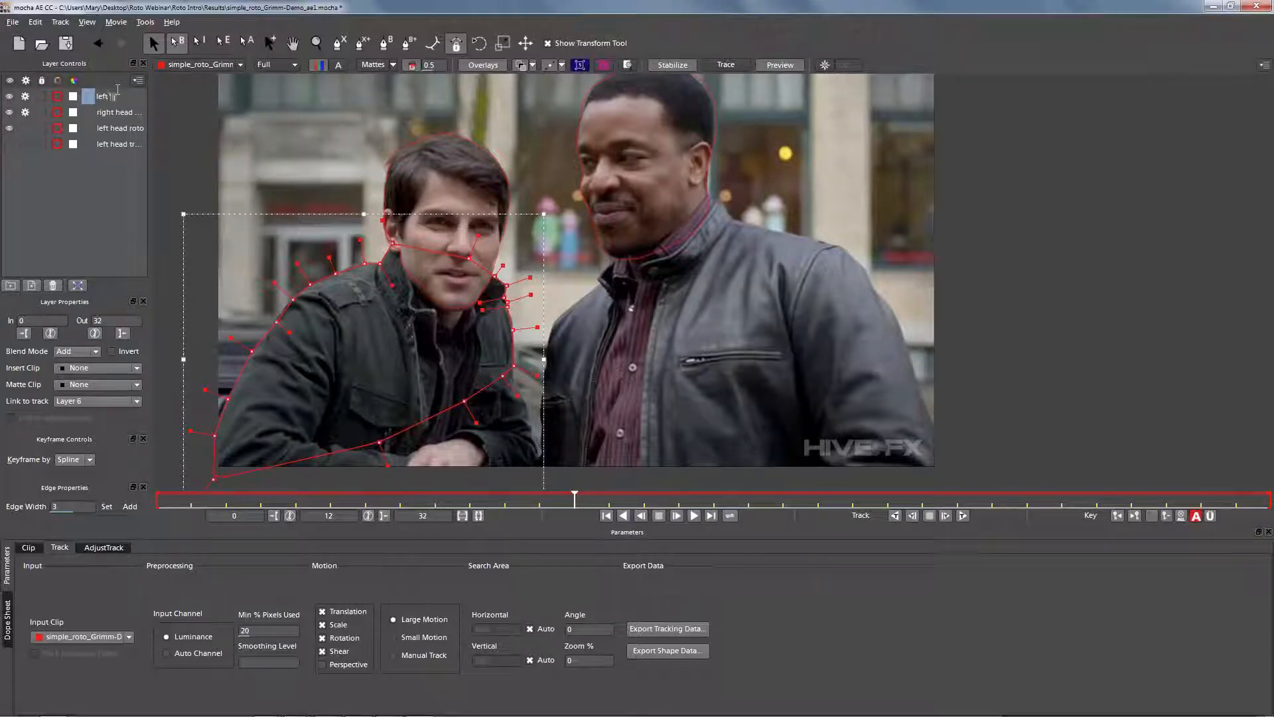
# Step: Turn off tracking for right head roto, lock it and both left head layers, and select the left body layer
pyautogui.click(26, 115)
pyautogui.click(40, 113)
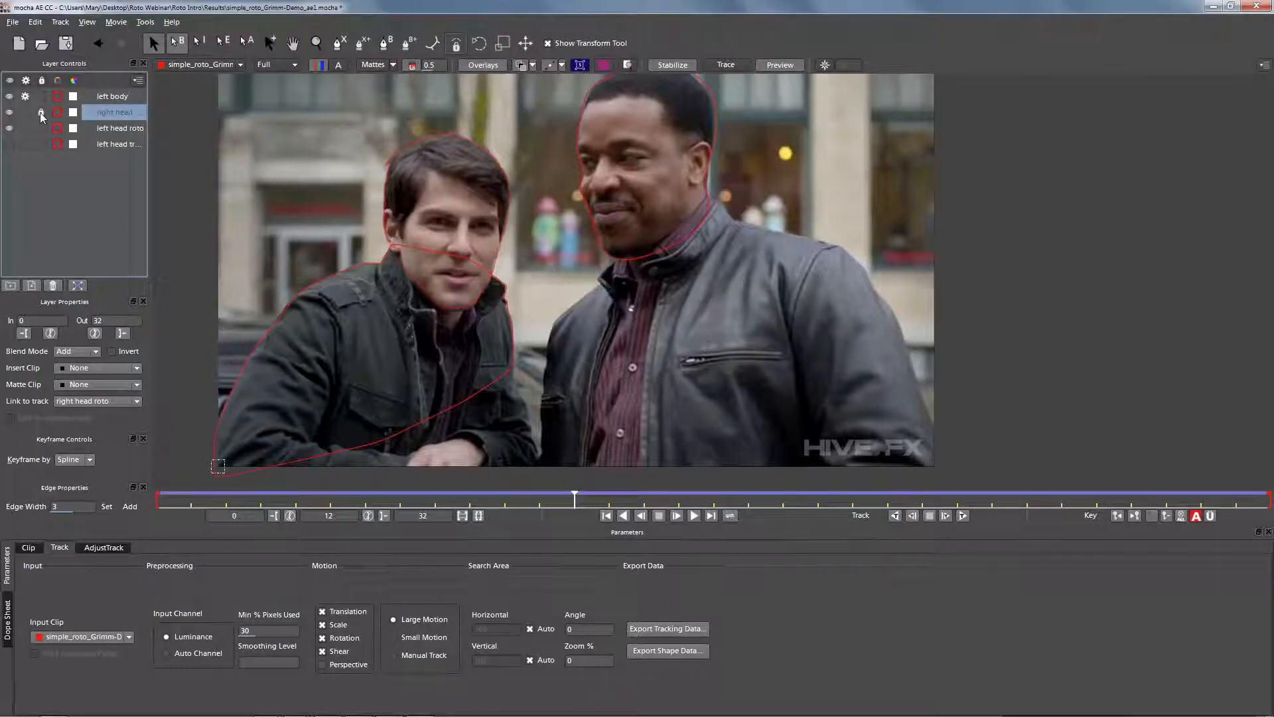
pyautogui.click(40, 128)
pyautogui.click(41, 144)
pyautogui.click(112, 96)
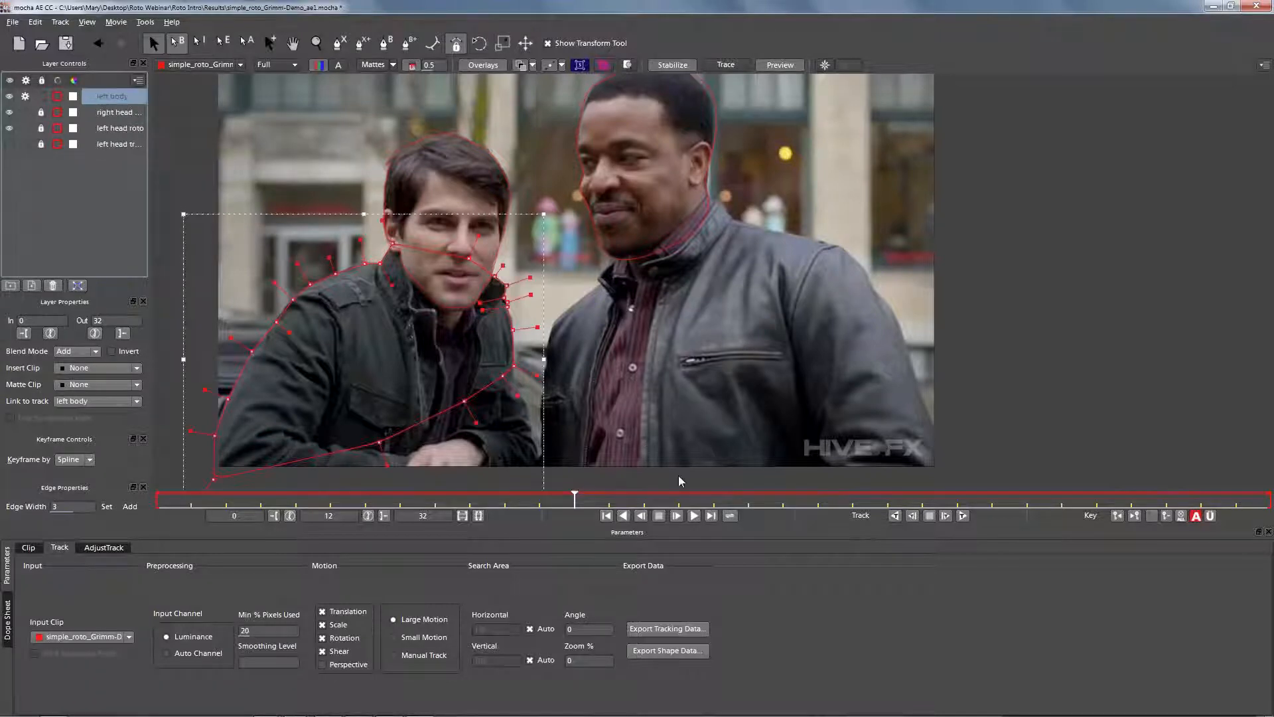
# Step: Track the left body layer backward and forward from frame 12, and scrub the clip to check the track
pyautogui.click(895, 515)
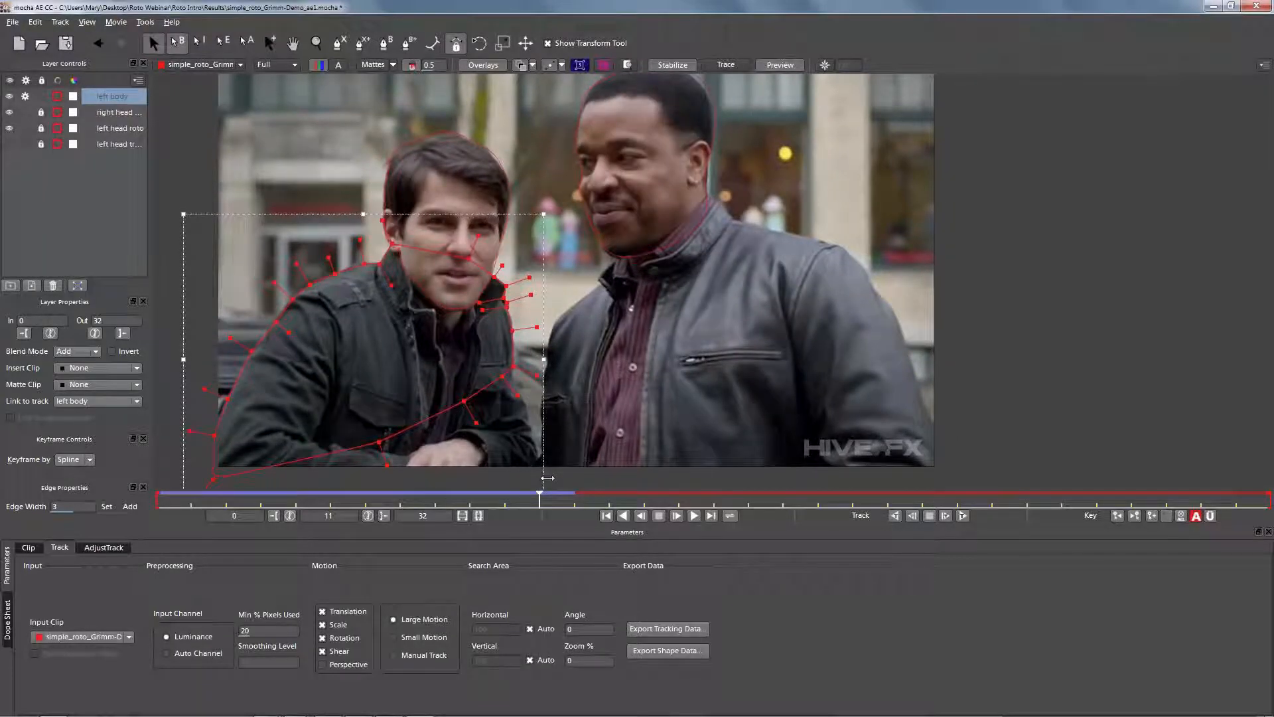
pyautogui.click(963, 515)
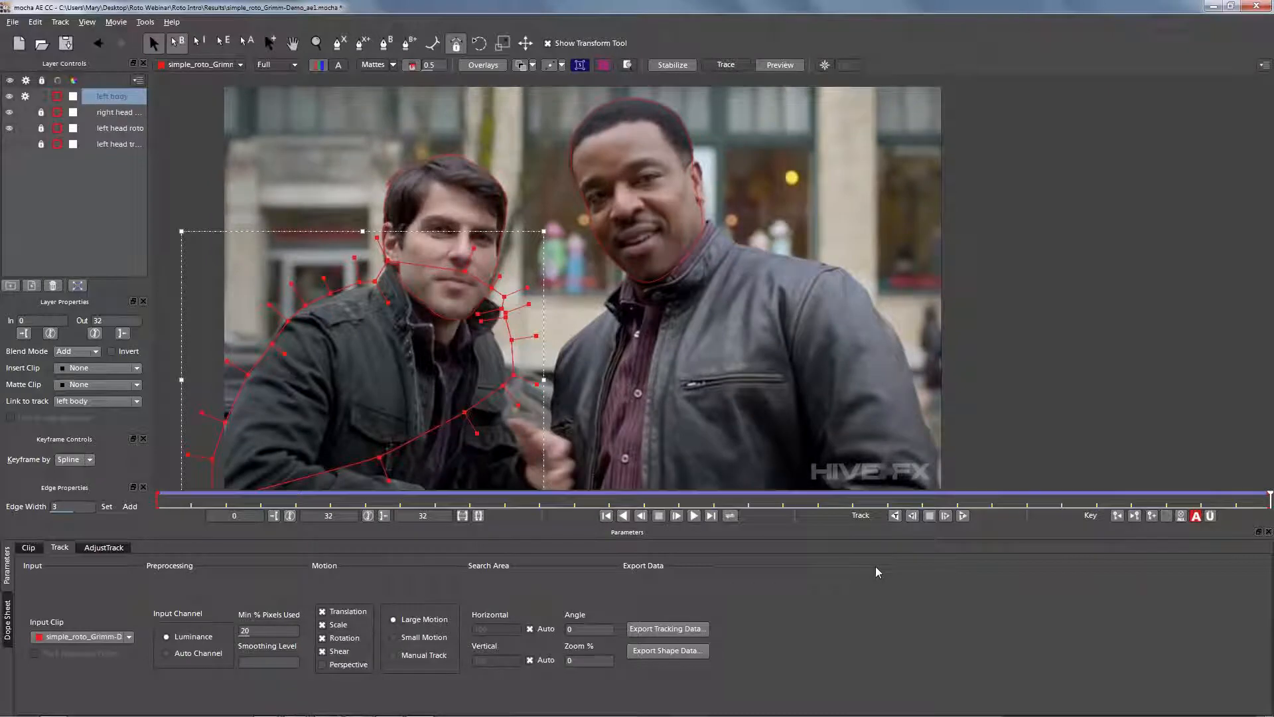
pyautogui.click(1215, 499)
pyautogui.moveTo(1216, 499); pyautogui.dragTo(156, 371)
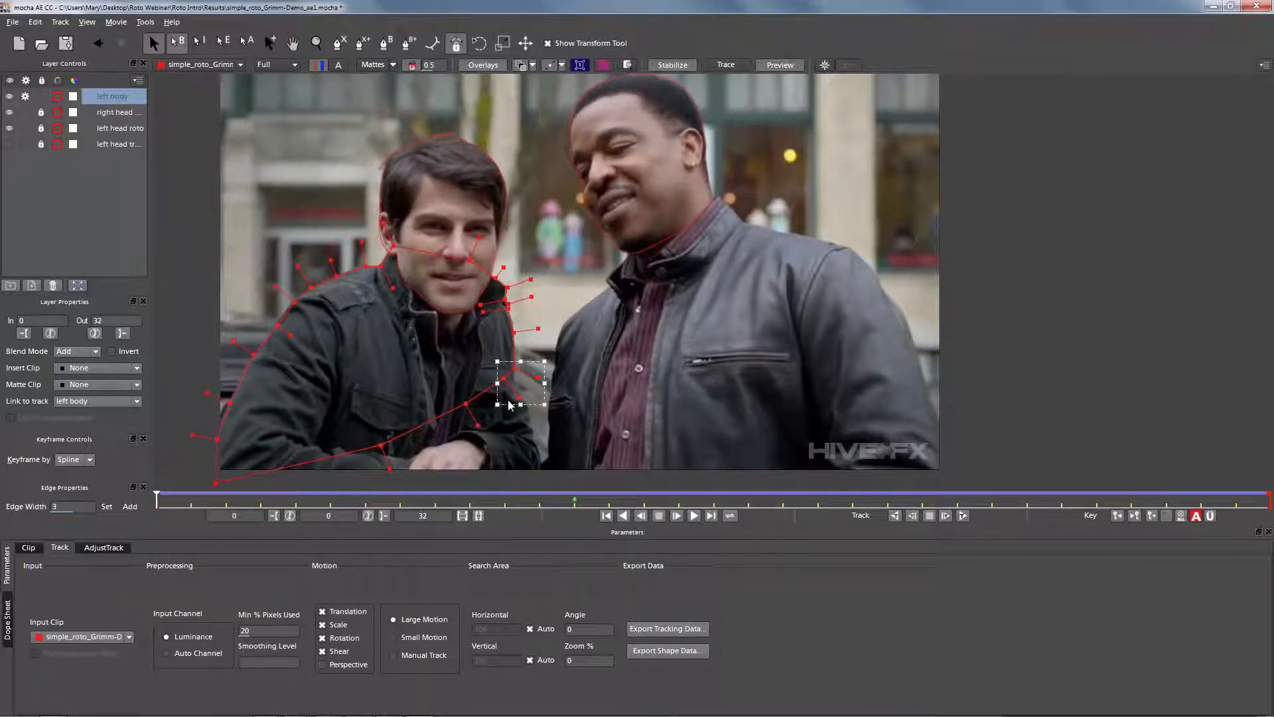
# Step: At frame 12, pull the left body outline's lower points below the picture's bottom edge, and scrub through the clip to check it
pyautogui.moveTo(504, 378); pyautogui.dragTo(522, 479)
pyautogui.hotkey('ctrl', 'z')
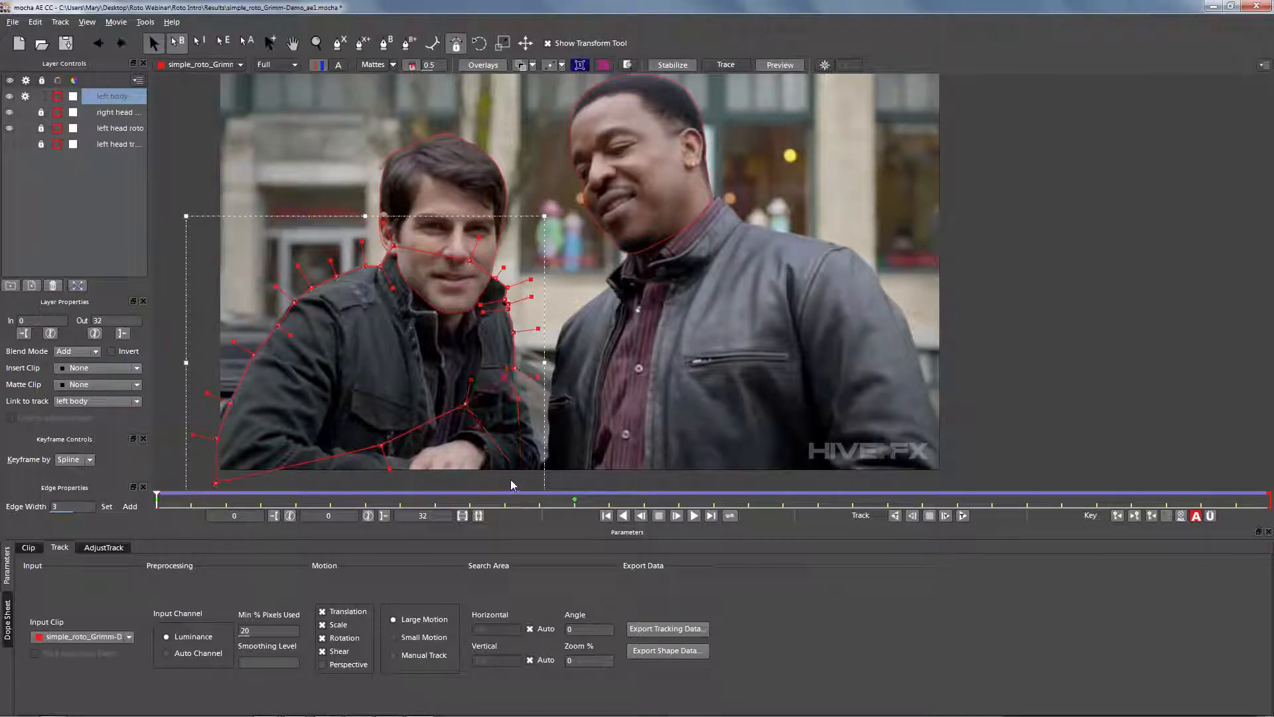
pyautogui.click(574, 499)
pyautogui.moveTo(502, 377); pyautogui.dragTo(512, 485)
pyautogui.moveTo(465, 402); pyautogui.dragTo(448, 485)
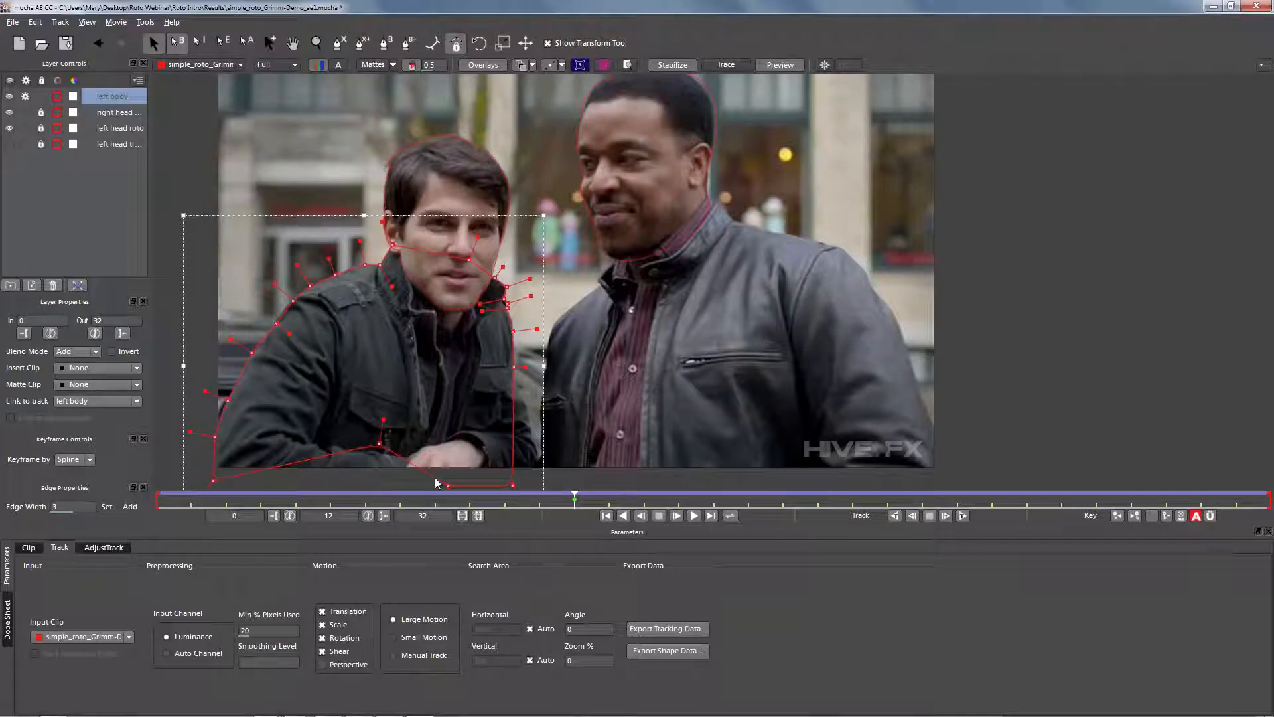
pyautogui.moveTo(574, 497); pyautogui.dragTo(500, 501)
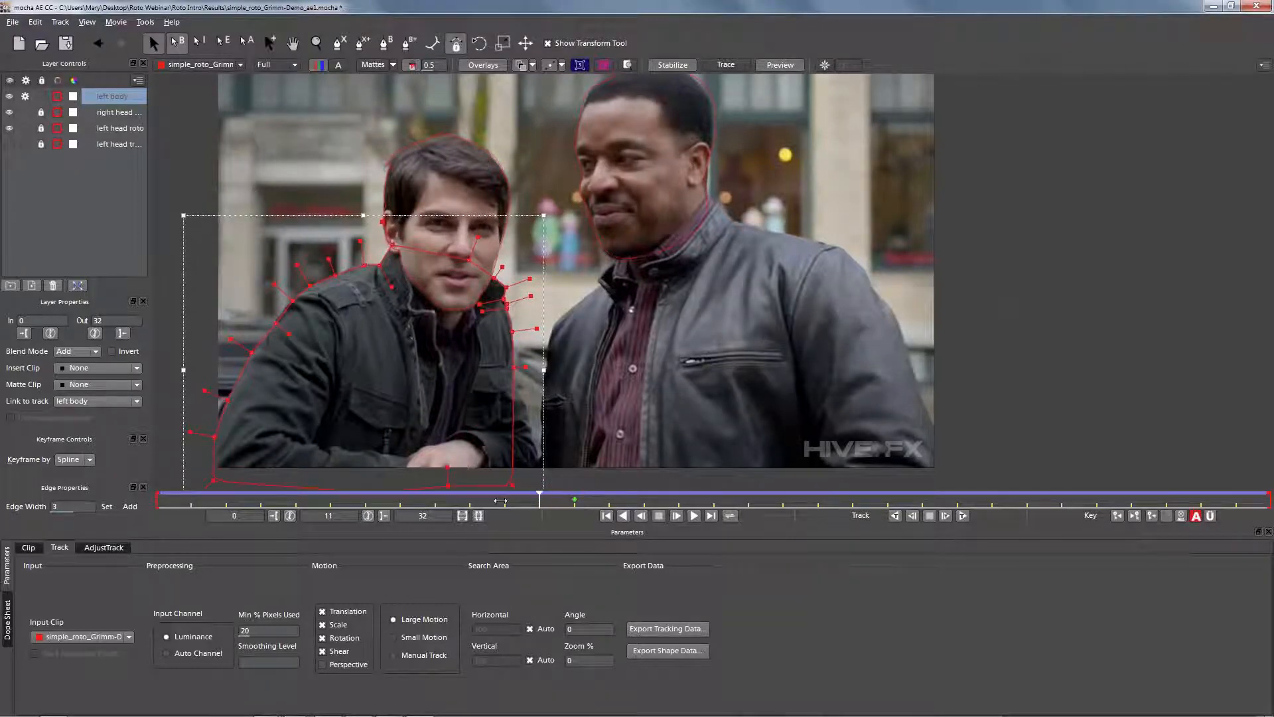
pyautogui.click(853, 498)
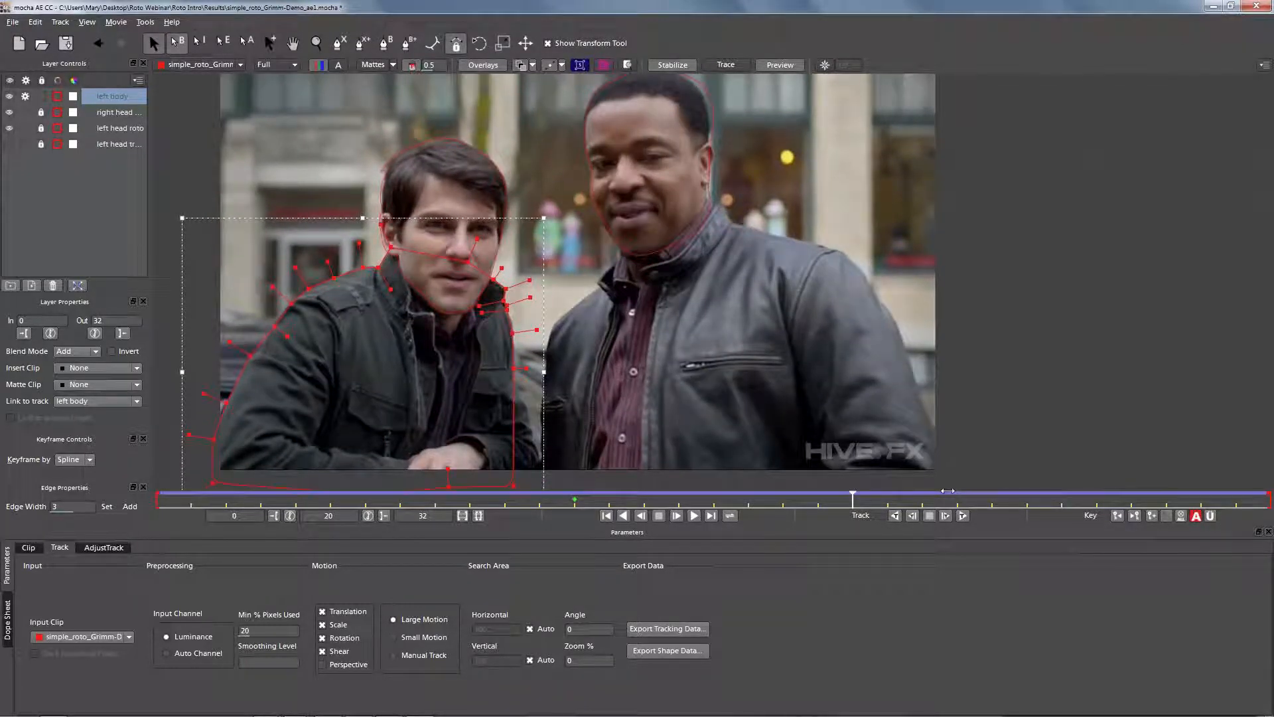
pyautogui.click(609, 491)
# Step: At frame 0, refit the left body outline's points and tangents around the collar, neck, shoulder and lower corners
pyautogui.moveTo(610, 491); pyautogui.dragTo(153, 453)
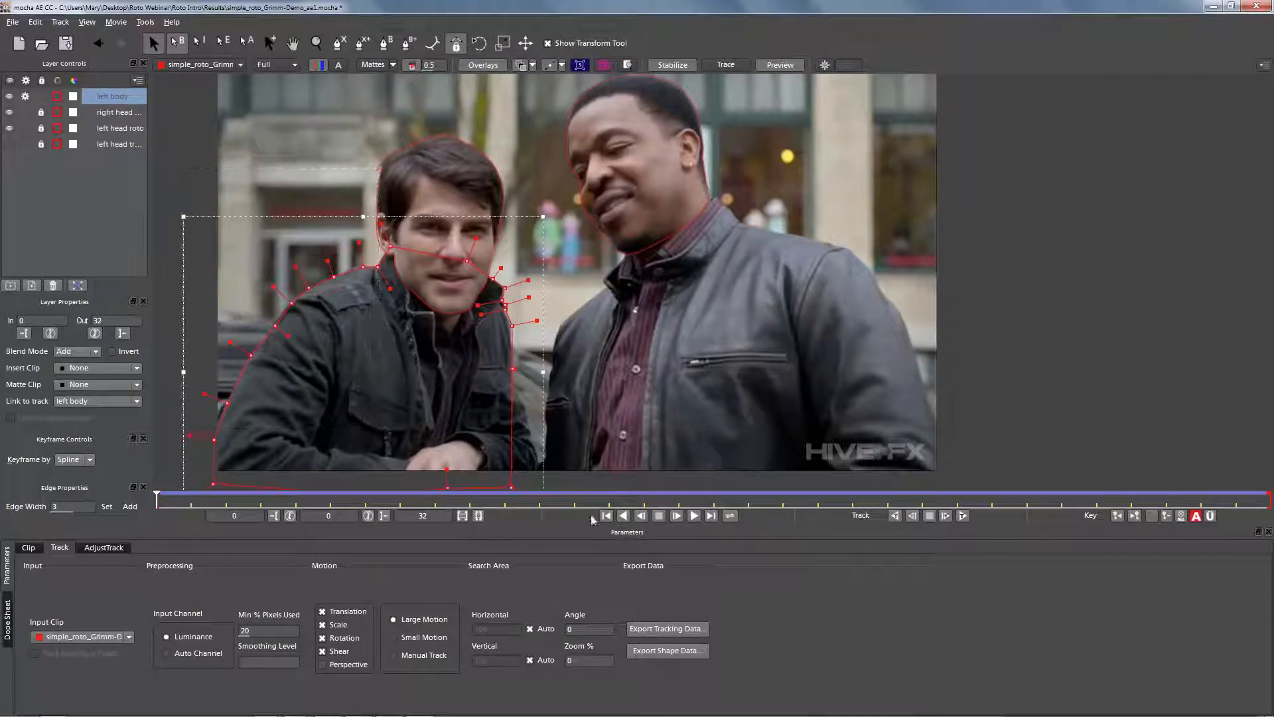
pyautogui.moveTo(528, 280); pyautogui.dragTo(533, 278)
pyautogui.moveTo(385, 279); pyautogui.dragTo(395, 320)
pyautogui.moveTo(385, 234); pyautogui.dragTo(371, 207)
pyautogui.moveTo(392, 249); pyautogui.dragTo(359, 266)
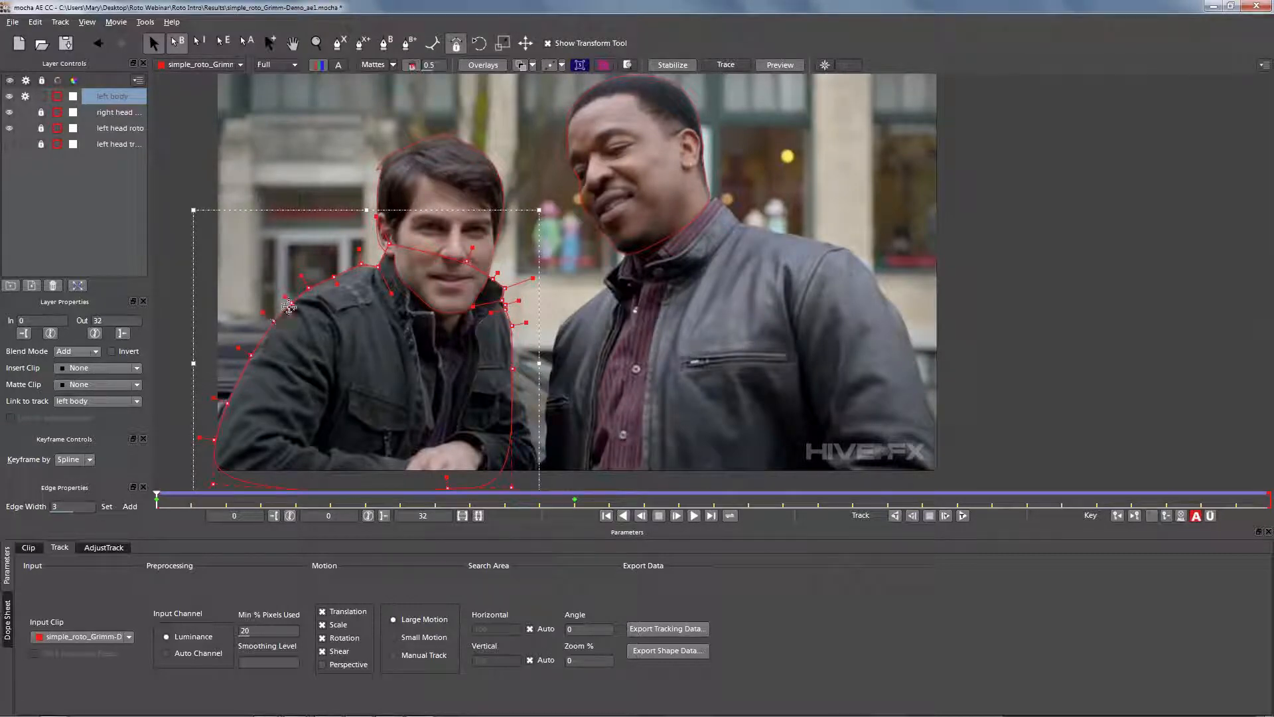
pyautogui.press('x')
pyautogui.moveTo(297, 449); pyautogui.dragTo(311, 337)
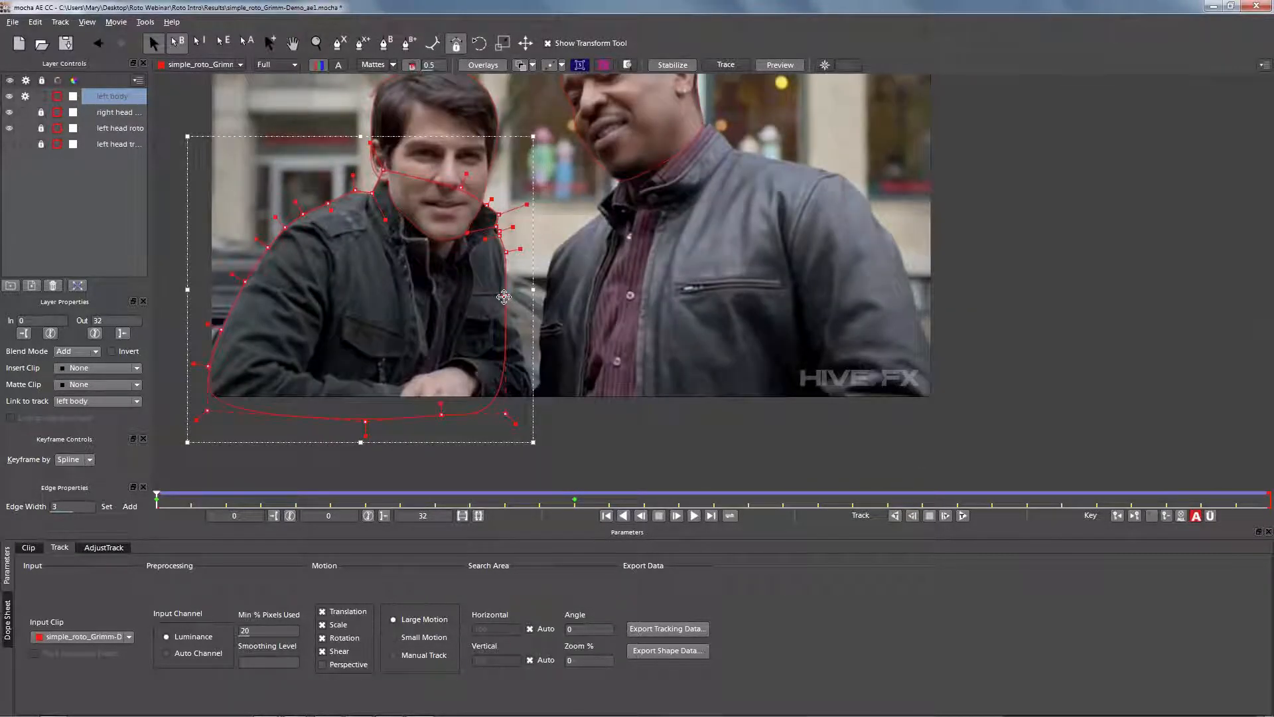
# Step: Delete the left body outline's keyframe at frame 12 and refit its points at the jacket side, collar, neck and outer sleeve
pyautogui.moveTo(158, 496); pyautogui.dragTo(563, 495)
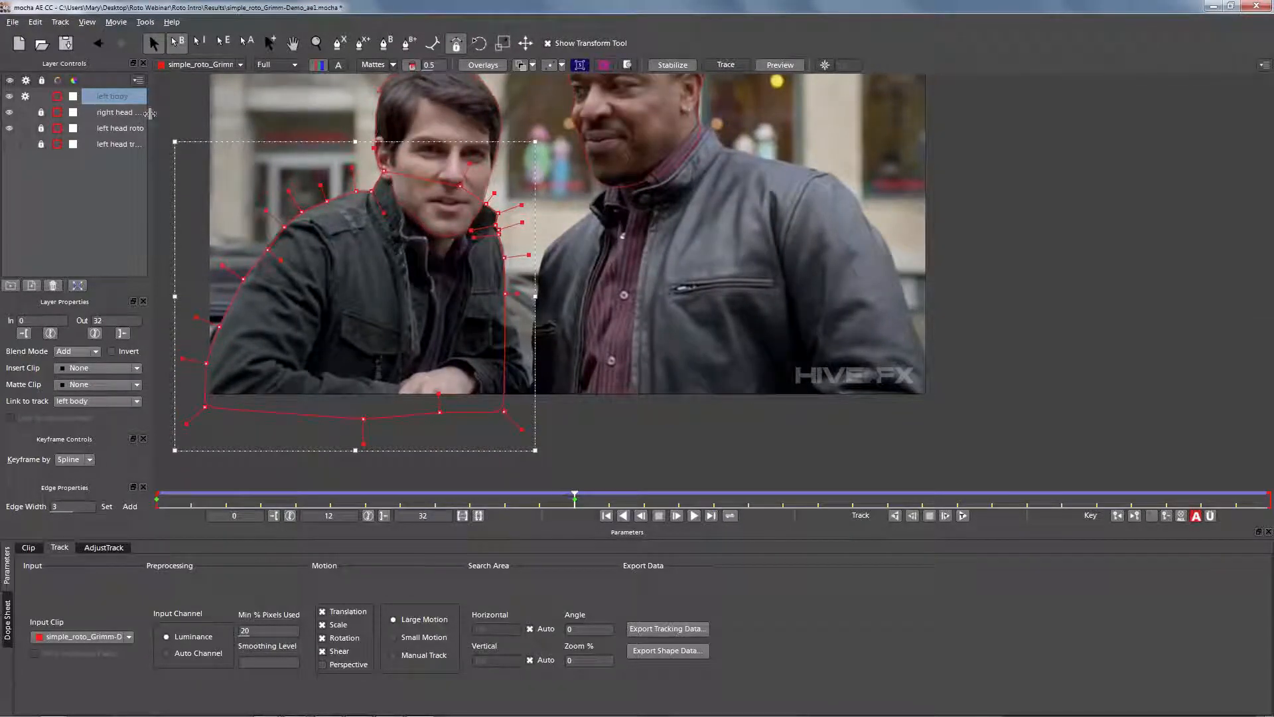
pyautogui.click(1181, 516)
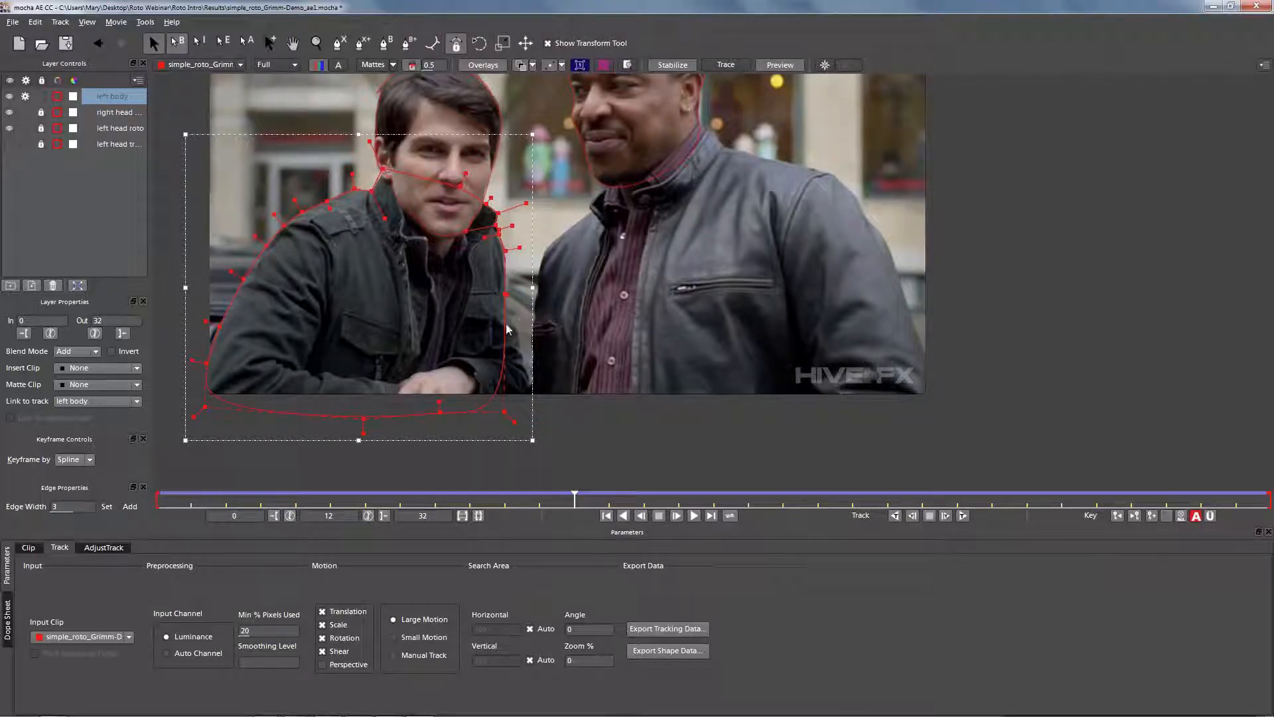
pyautogui.moveTo(505, 297); pyautogui.dragTo(502, 297)
pyautogui.moveTo(498, 234); pyautogui.dragTo(497, 236)
pyautogui.moveTo(382, 169); pyautogui.dragTo(385, 168)
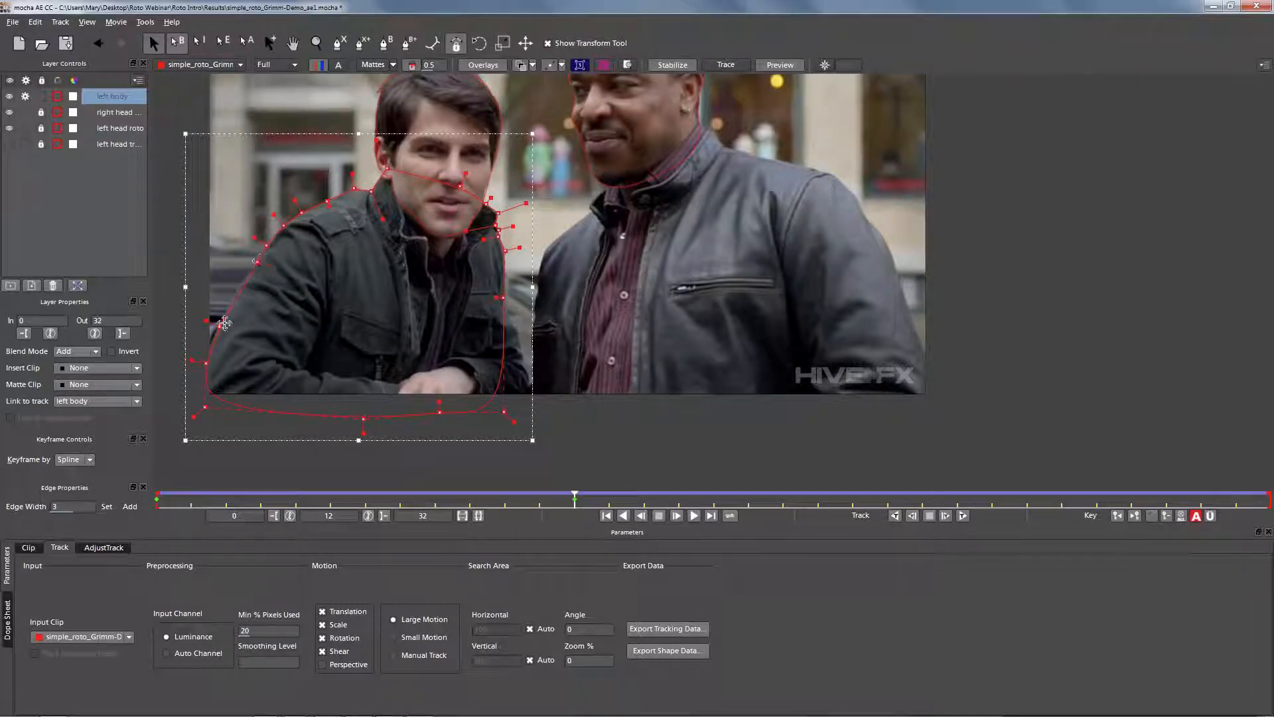
pyautogui.moveTo(222, 324); pyautogui.dragTo(219, 318)
pyautogui.moveTo(206, 363); pyautogui.dragTo(205, 362)
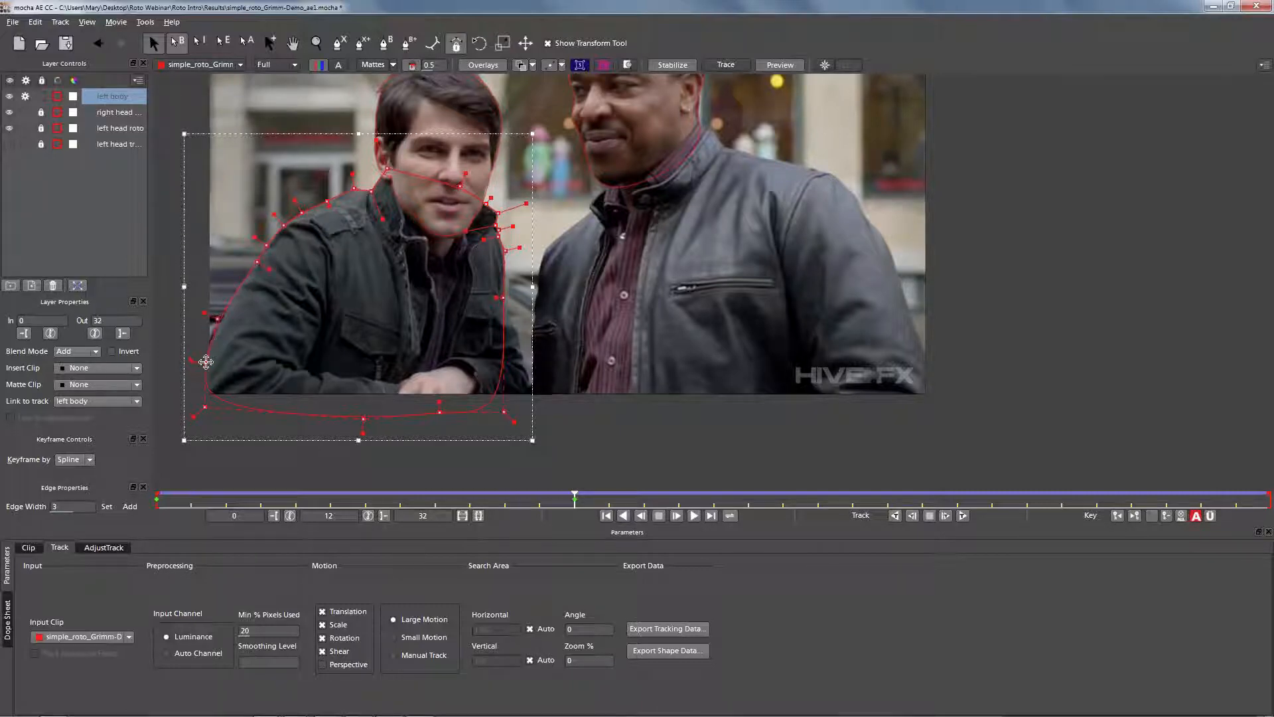
# Step: At frame 5, refit the left body outline's points along the jacket side, collar and back of the neck
pyautogui.moveTo(572, 499); pyautogui.dragTo(336, 488)
pyautogui.moveTo(522, 187); pyautogui.dragTo(457, 266)
pyautogui.moveTo(505, 230); pyautogui.dragTo(504, 227)
pyautogui.hotkey('ctrl', 'a')
pyautogui.moveTo(506, 282); pyautogui.dragTo(510, 302)
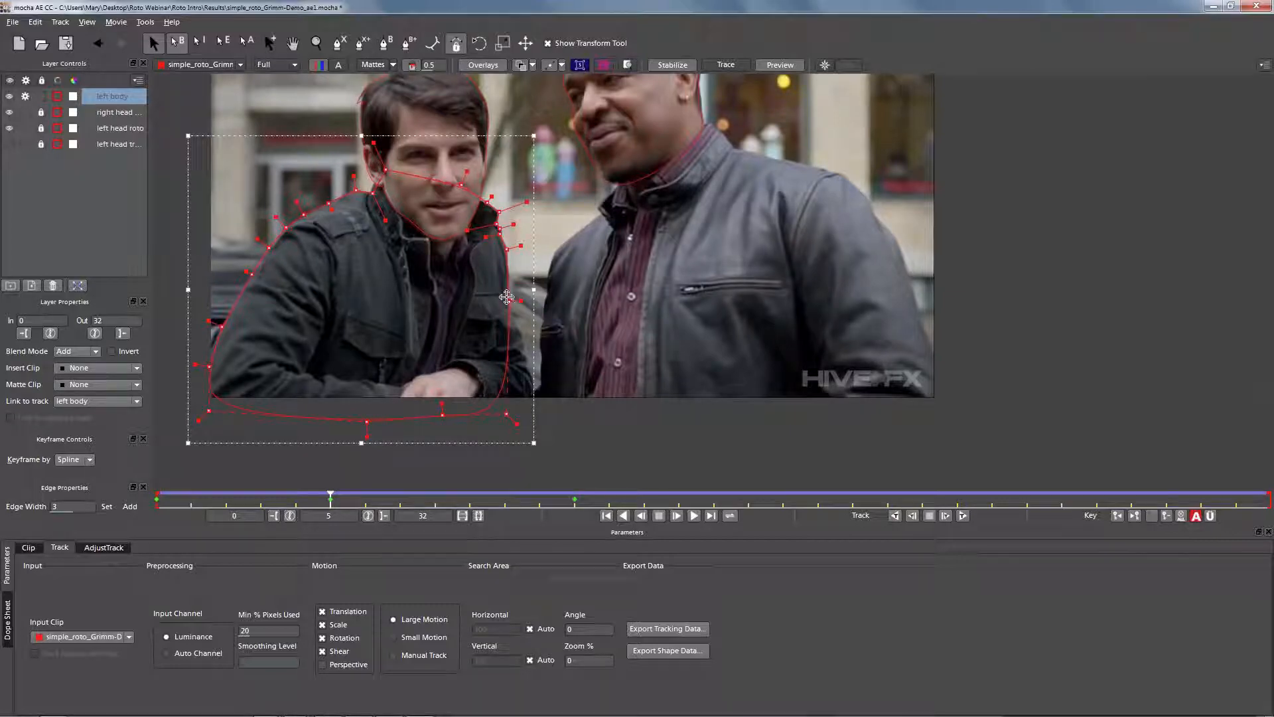
pyautogui.moveTo(509, 252); pyautogui.dragTo(511, 253)
pyautogui.moveTo(331, 497); pyautogui.dragTo(278, 497)
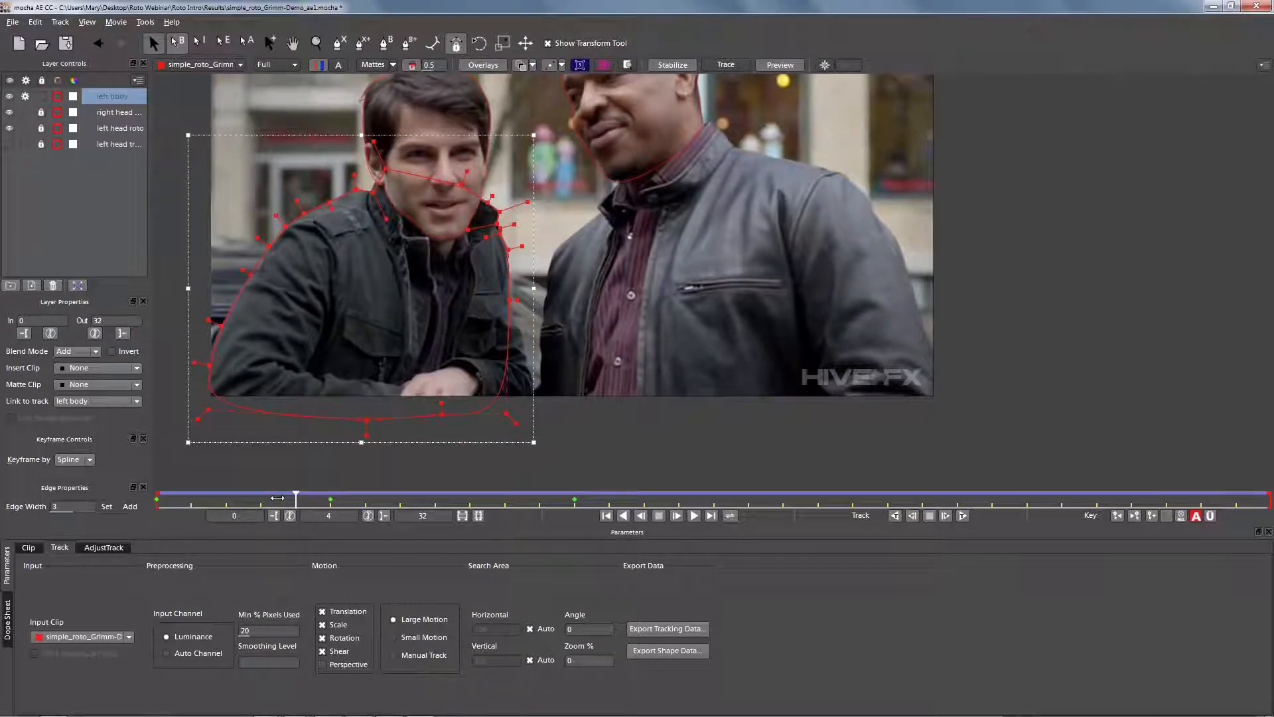
pyautogui.moveTo(277, 497); pyautogui.dragTo(329, 438)
pyautogui.moveTo(384, 171); pyautogui.dragTo(377, 165)
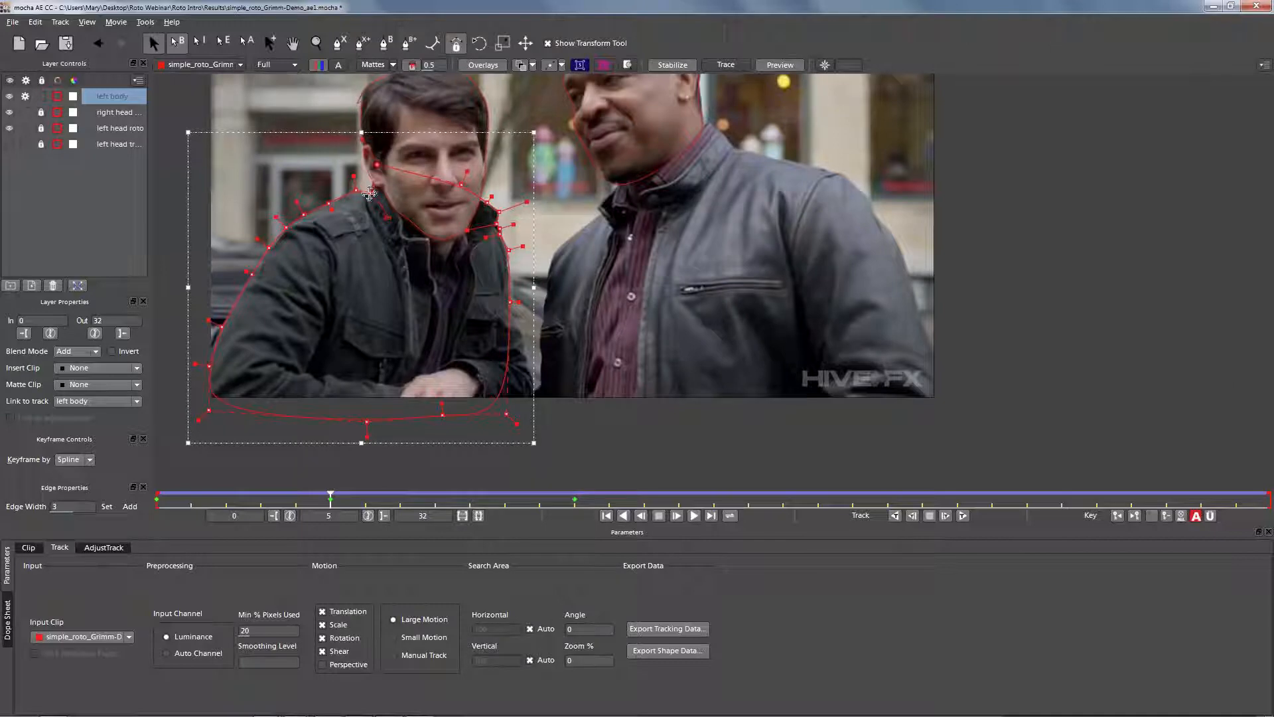
# Step: At frame 32, move the left body outline's points in to the collar and jacket side, and adjust the lower corner beside them
pyautogui.moveTo(331, 495); pyautogui.dragTo(1269, 481)
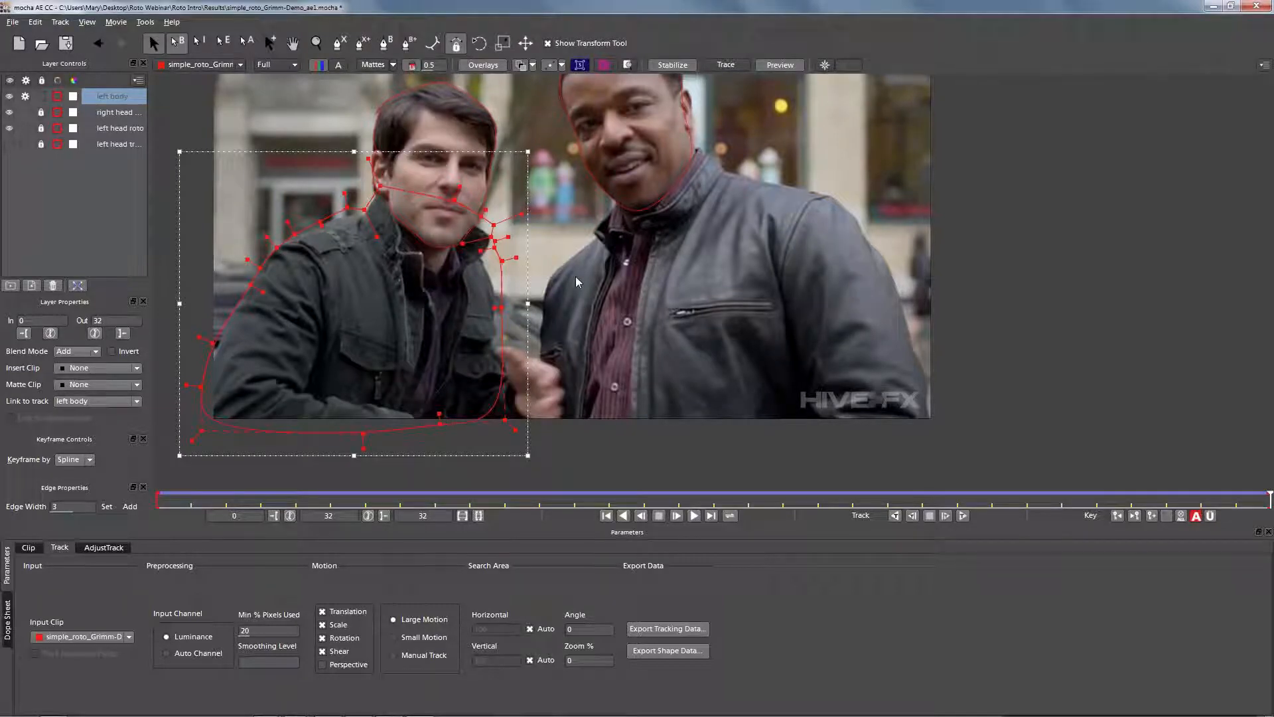
pyautogui.moveTo(531, 278); pyautogui.dragTo(475, 184)
pyautogui.moveTo(504, 225); pyautogui.dragTo(495, 308)
pyautogui.click(501, 237)
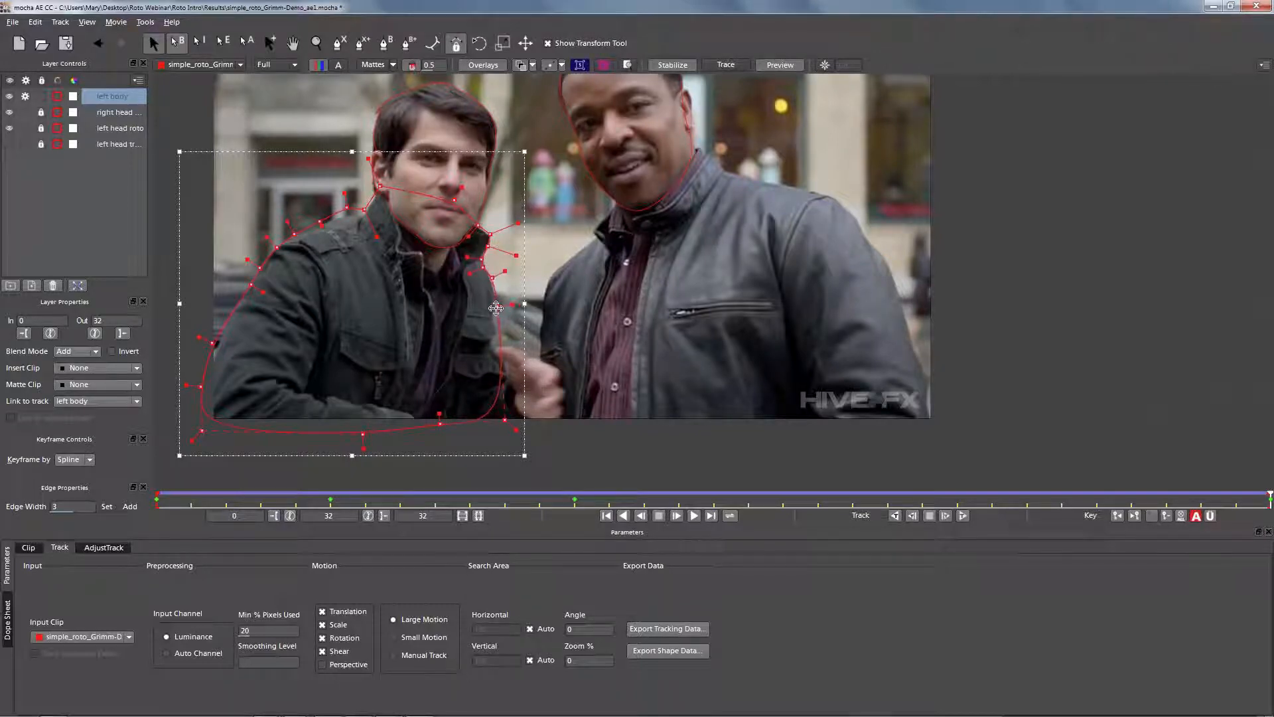
pyautogui.moveTo(505, 420); pyautogui.dragTo(438, 443)
# Step: At frame 24, refit the left body outline's points at the collar and along the side of the jacket
pyautogui.moveTo(1267, 497); pyautogui.dragTo(990, 496)
pyautogui.moveTo(469, 290); pyautogui.dragTo(506, 231)
pyautogui.hotkey('ctrl', 'a')
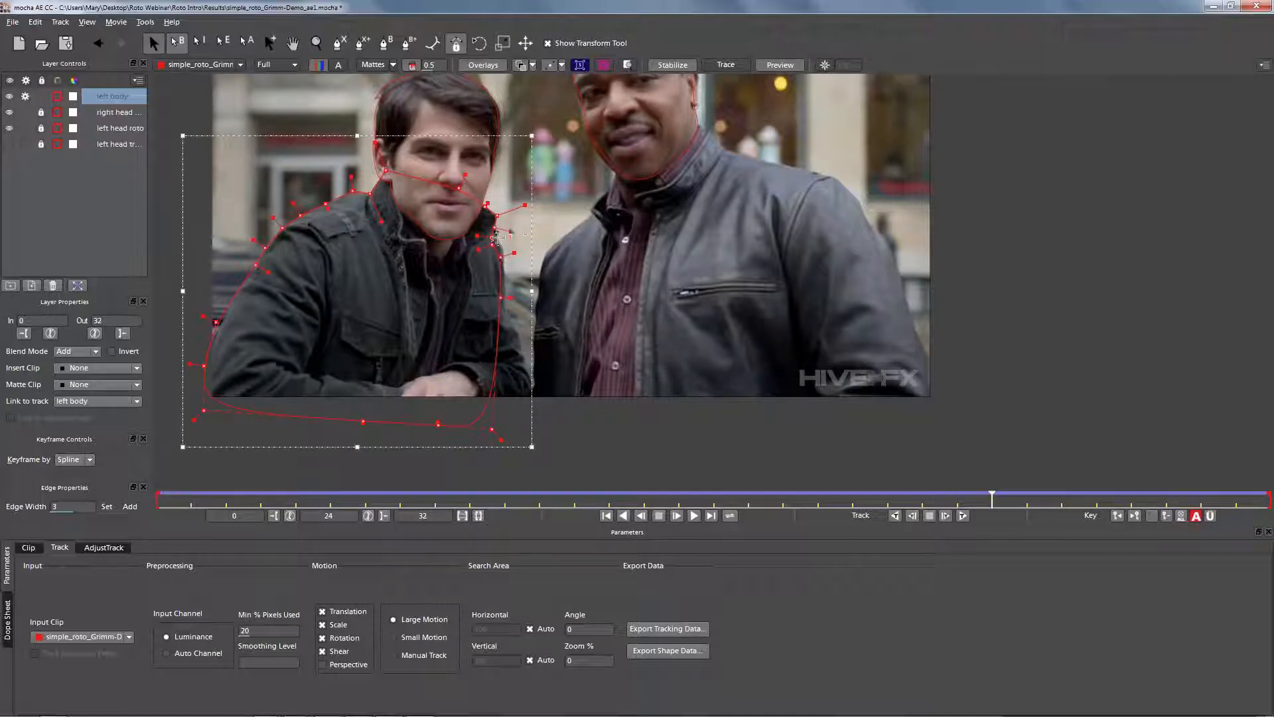
pyautogui.moveTo(500, 257); pyautogui.dragTo(503, 249)
pyautogui.moveTo(500, 297); pyautogui.dragTo(505, 299)
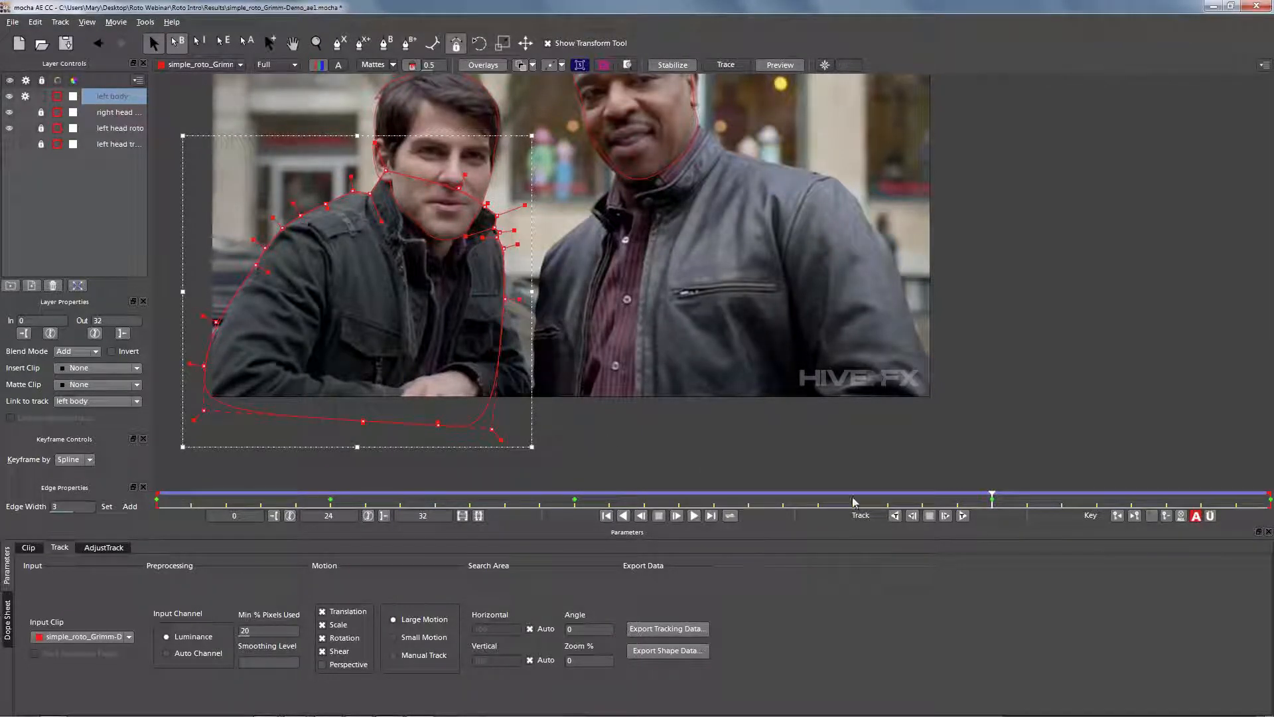
# Step: At frame 28, adjust the left body outline's points around the collar beside the chin
pyautogui.moveTo(991, 494); pyautogui.dragTo(1117, 481)
pyautogui.moveTo(469, 231)
pyautogui.mouseDown()
pyautogui.moveTo(493, 281)
pyautogui.moveTo(523, 302)
pyautogui.moveTo(491, 240)
pyautogui.mouseUp()
pyautogui.click(501, 248)
pyautogui.moveTo(497, 255); pyautogui.dragTo(482, 214)
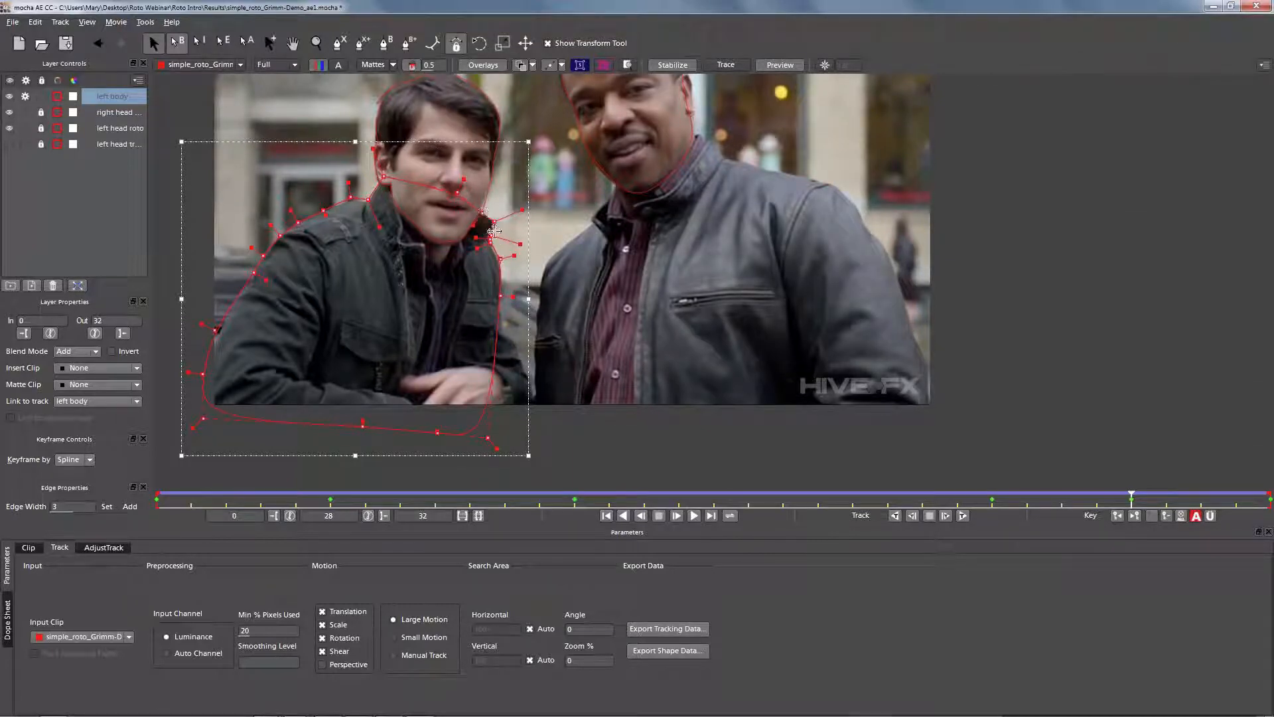
# Step: Scrub through the clip to check the left body outline, and lock the left body layer
pyautogui.click(1173, 499)
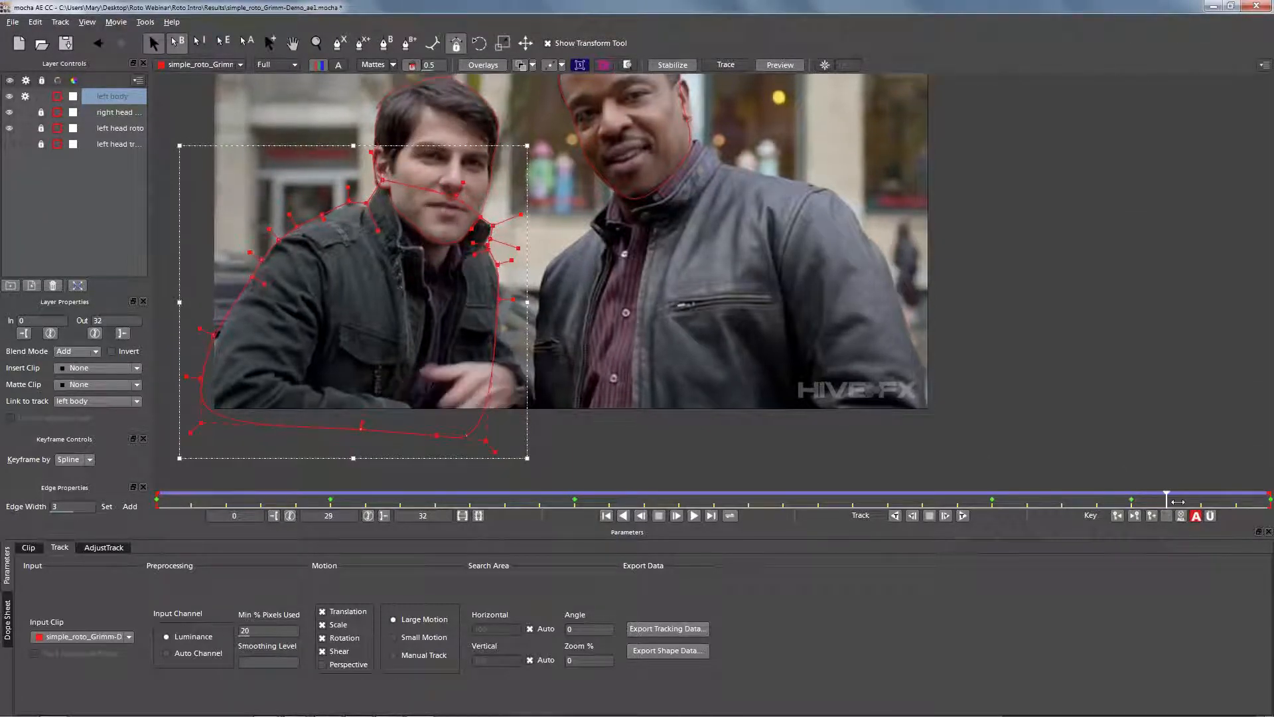
pyautogui.moveTo(1178, 501); pyautogui.dragTo(212, 371)
pyautogui.click(41, 96)
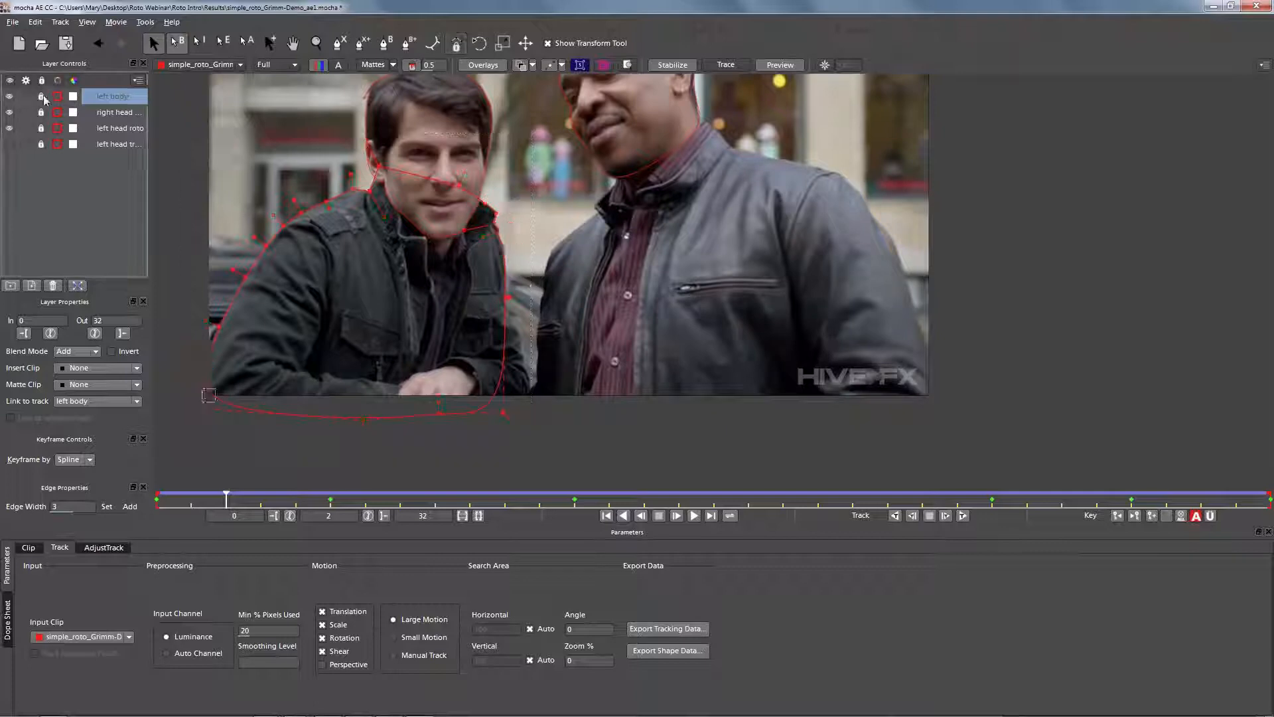
pyautogui.moveTo(224, 497); pyautogui.dragTo(992, 495)
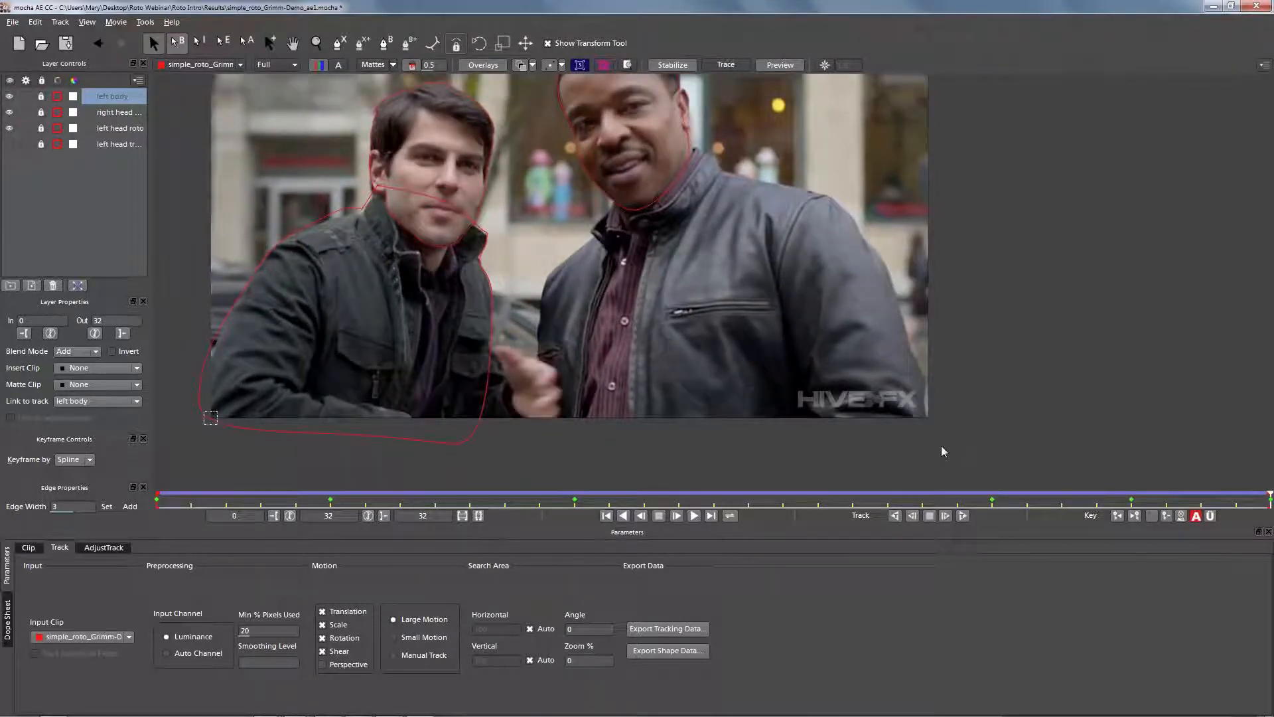
# Step: Draw a rough X-spline around the left man's raised hand at frame 32
pyautogui.click(337, 43)
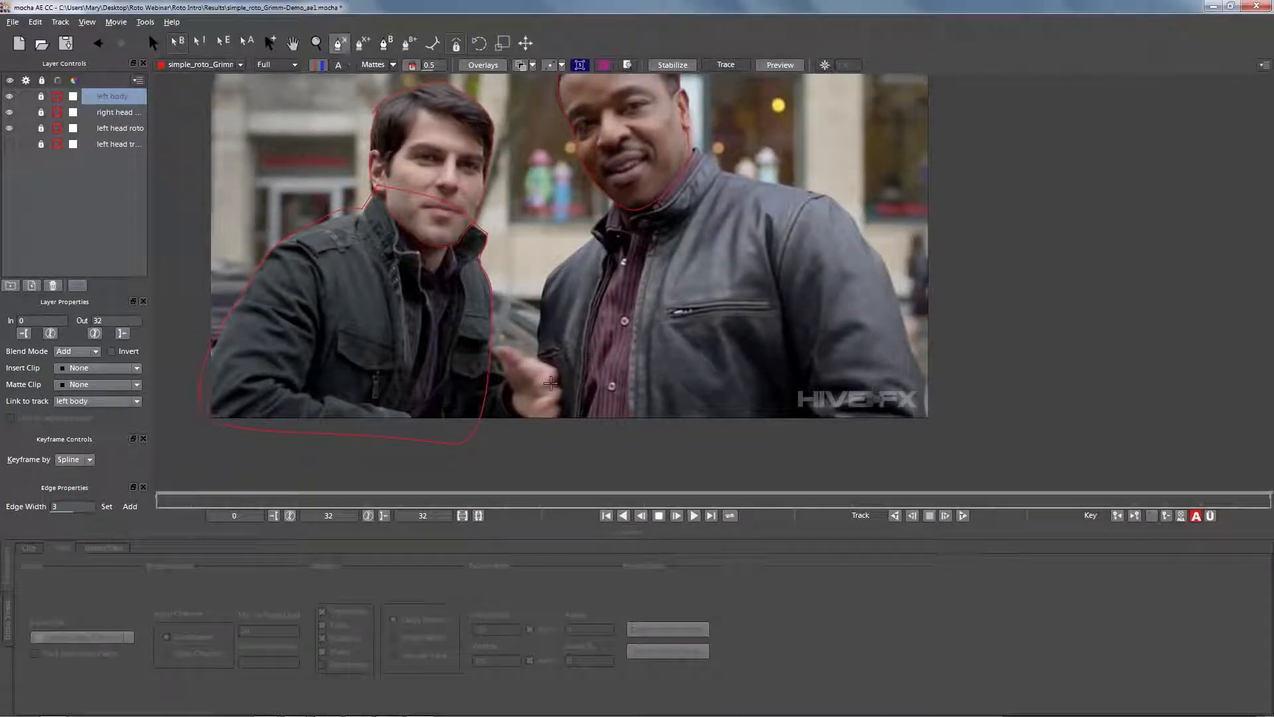
pyautogui.click(557, 425)
pyautogui.click(567, 408)
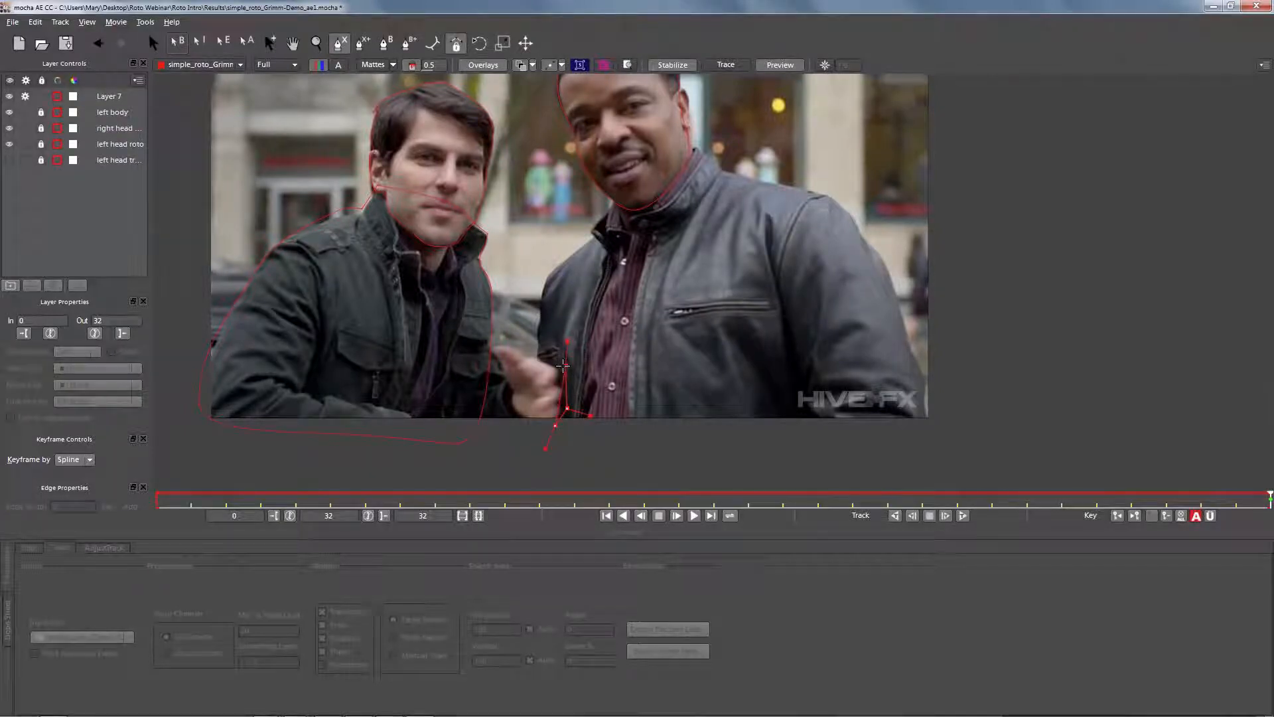
pyautogui.click(559, 367)
pyautogui.click(527, 348)
pyautogui.click(494, 339)
pyautogui.click(482, 359)
pyautogui.click(490, 413)
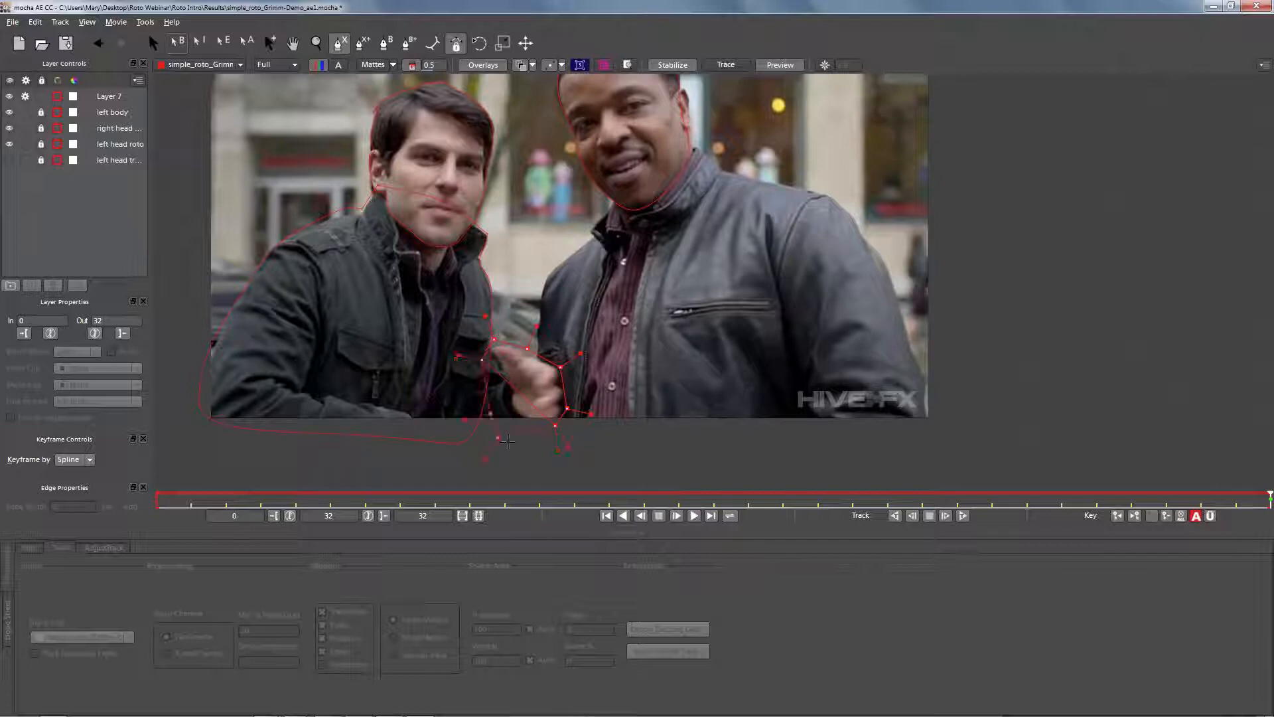
pyautogui.click(517, 439)
pyautogui.rightClick(517, 439)
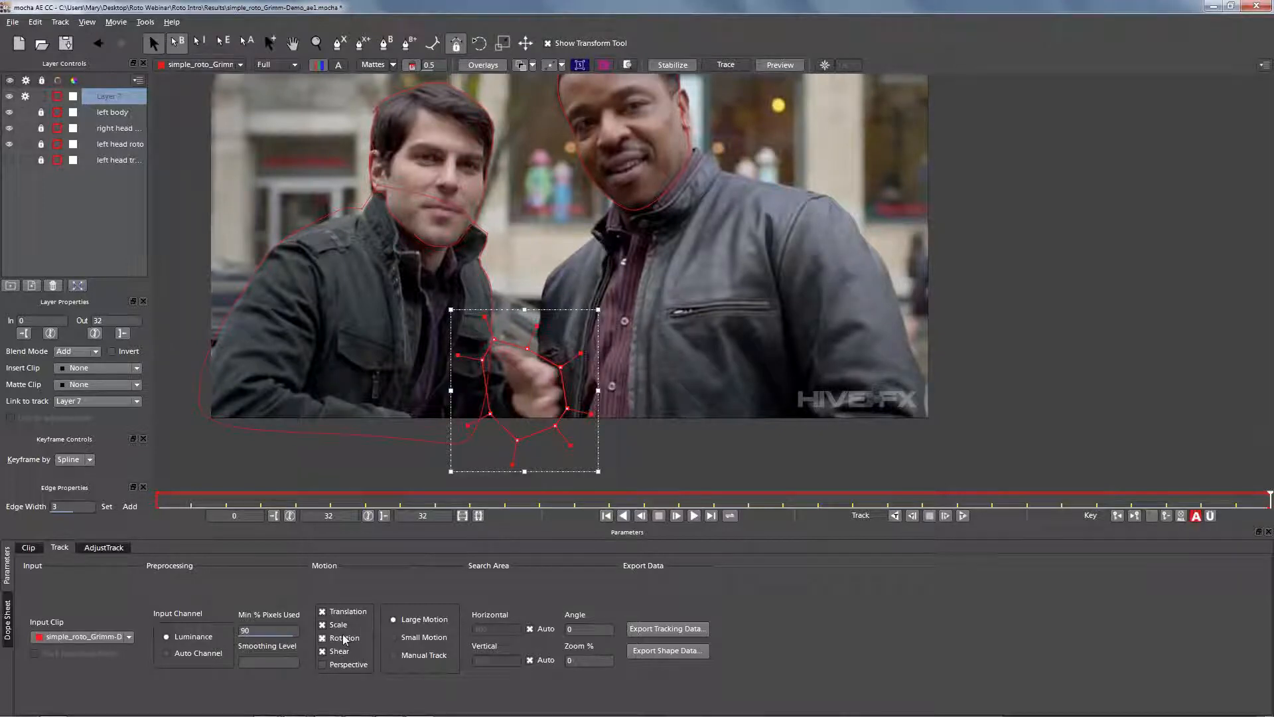
# Step: Exclude shear from the hand layer's motion, track it backwards to frame 0, and scrub through the result
pyautogui.click(321, 650)
pyautogui.click(322, 650)
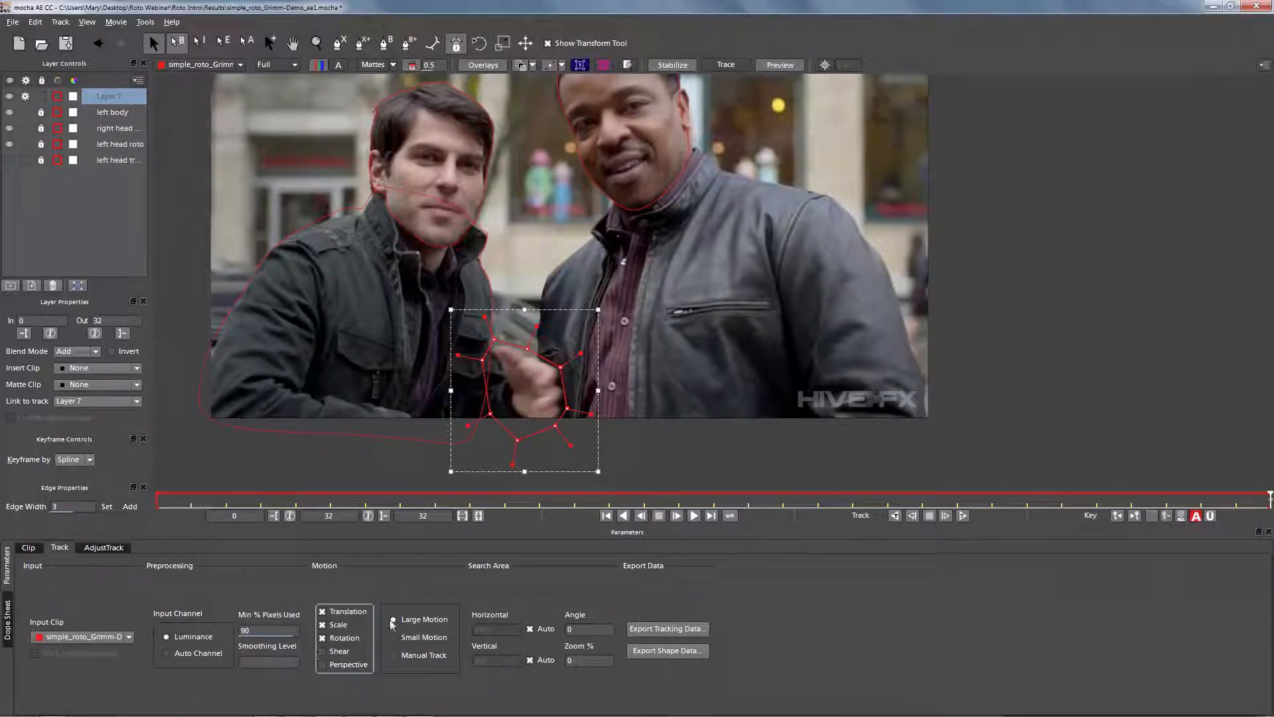
pyautogui.click(895, 516)
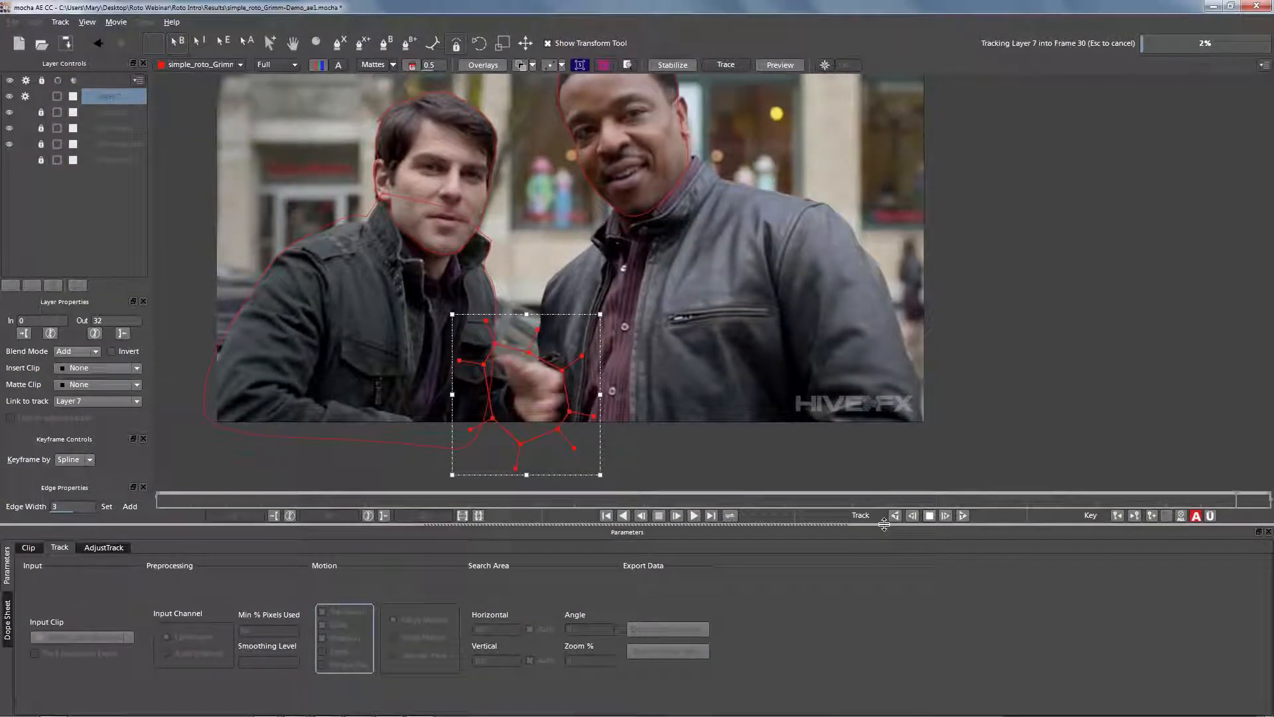
pyautogui.click(930, 515)
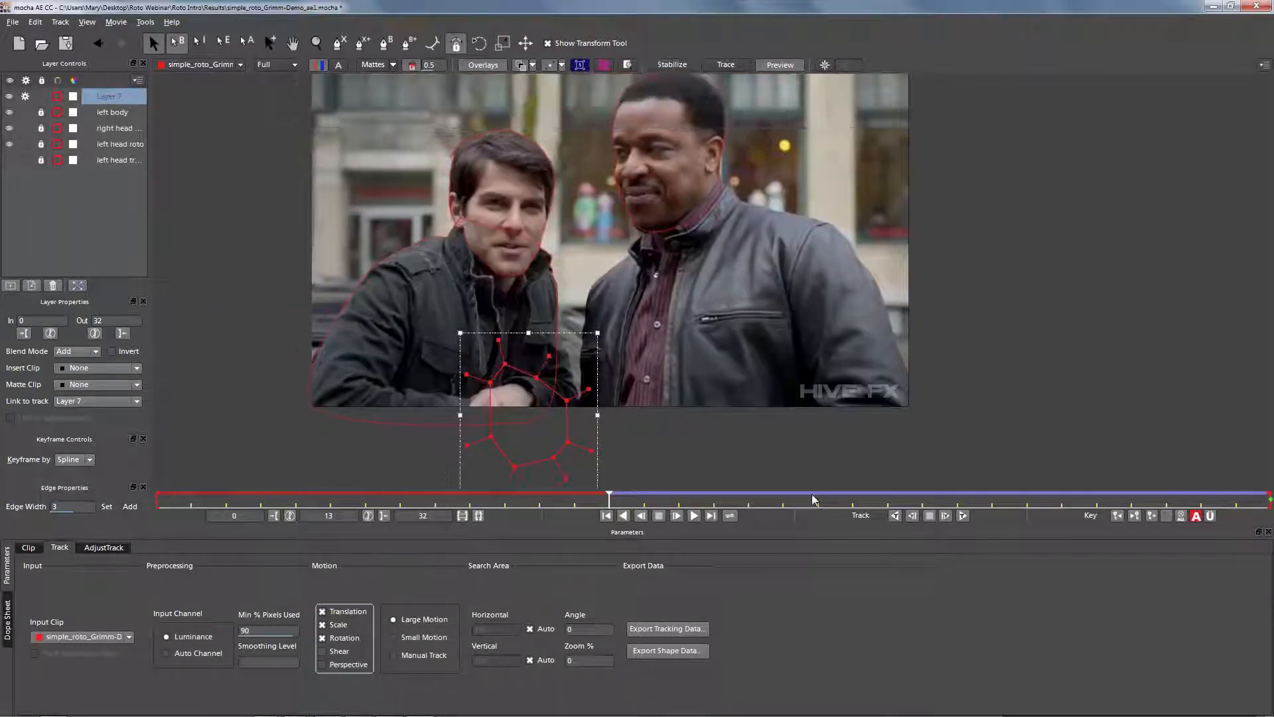
pyautogui.click(894, 516)
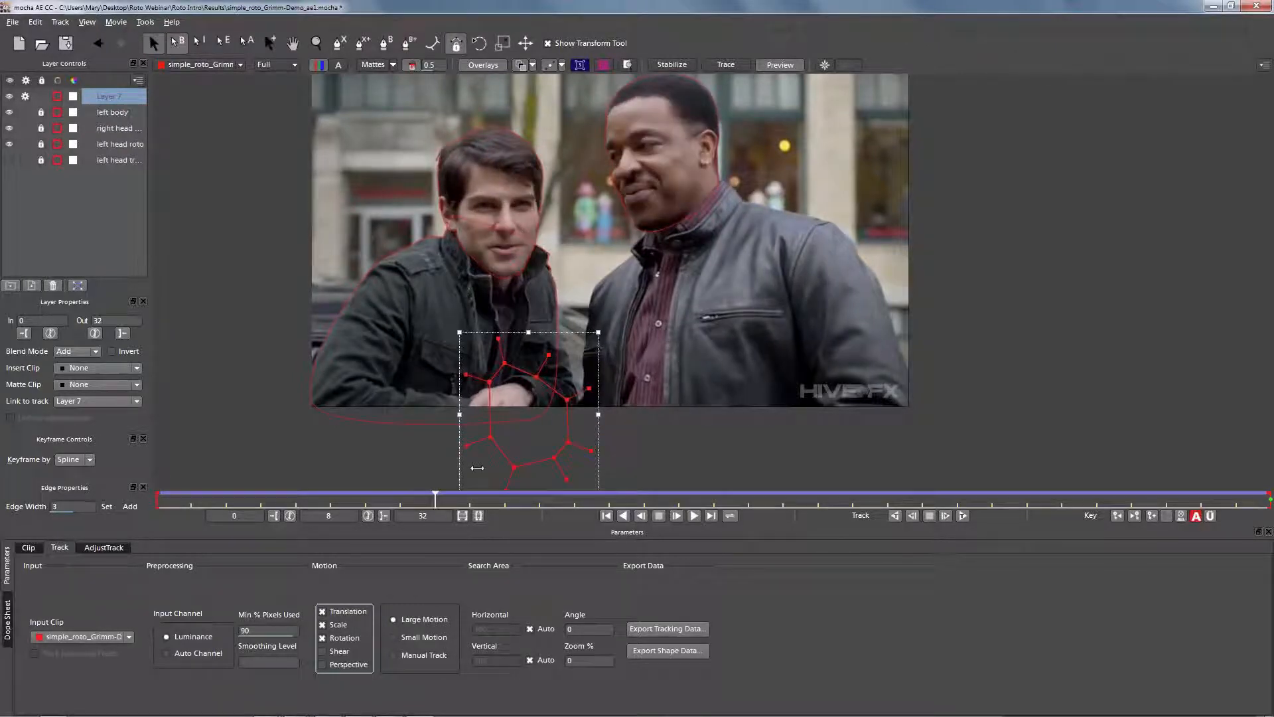
pyautogui.moveTo(478, 467); pyautogui.dragTo(1189, 484)
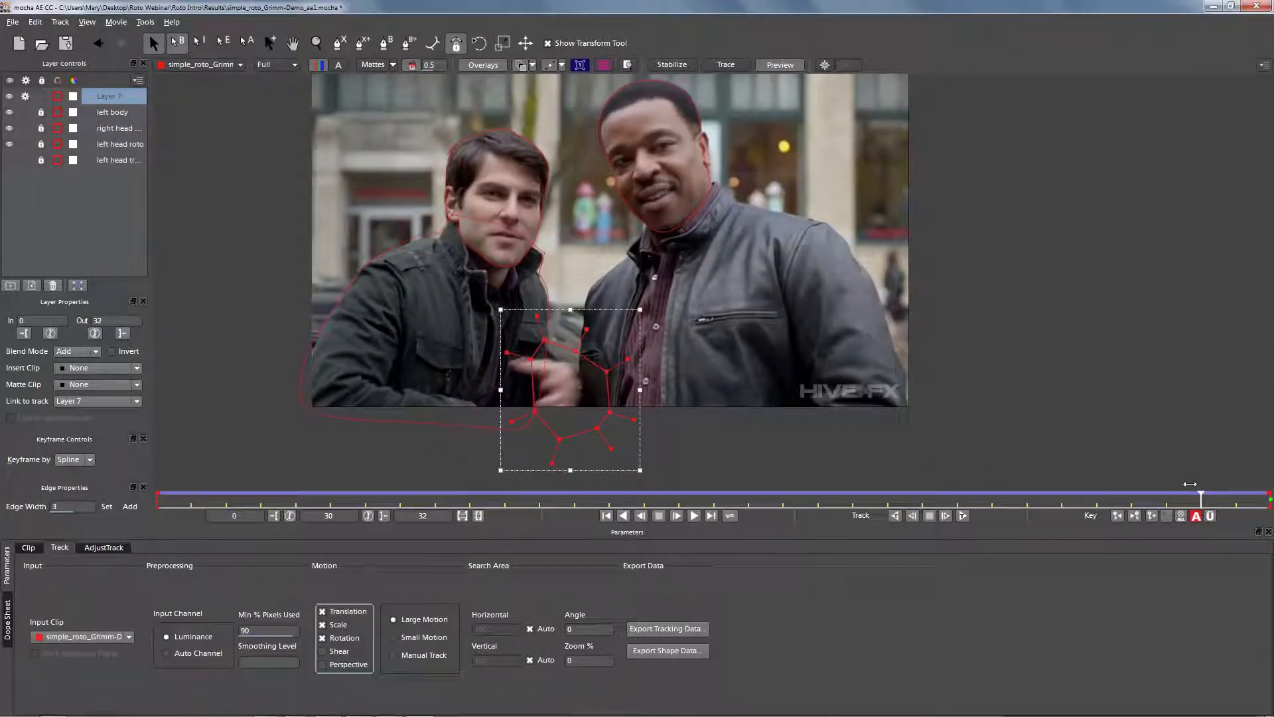
# Step: Rename the tracked hand layer as "hand rough track", turn off its processing, and lock and hide it
pyautogui.write('left hand rough track')
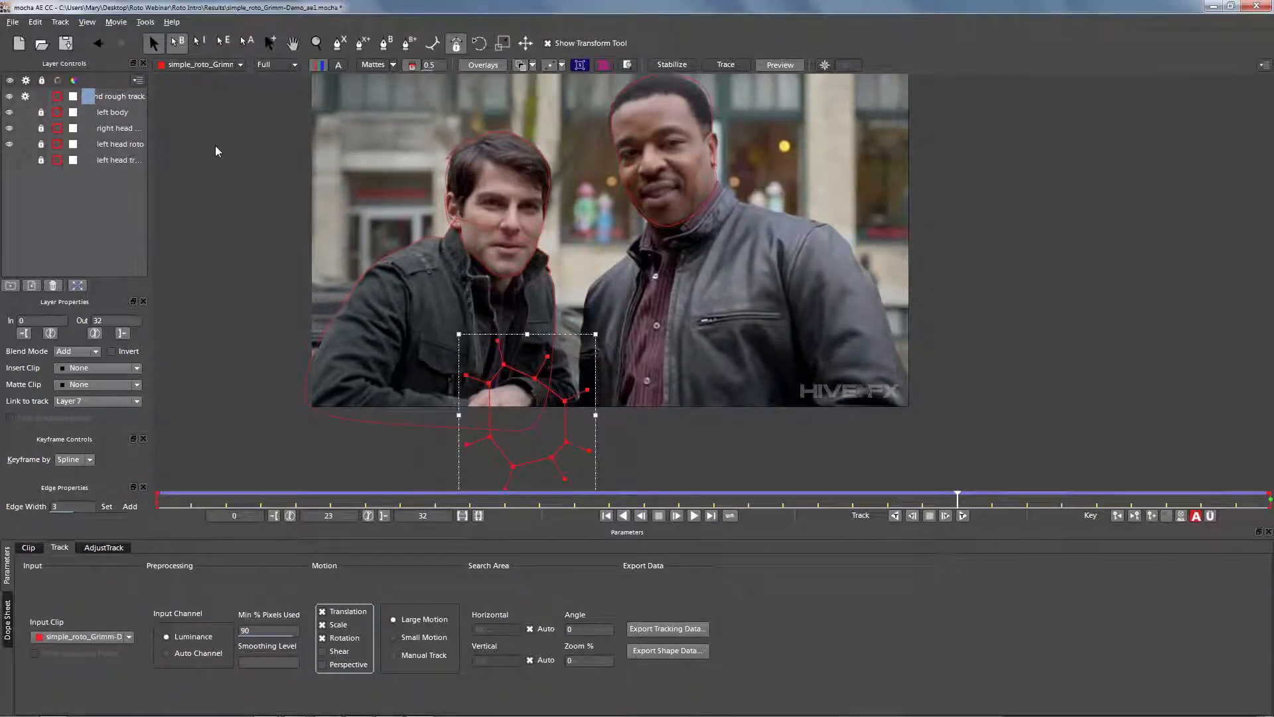
pyautogui.click(27, 97)
pyautogui.click(41, 97)
pyautogui.click(10, 97)
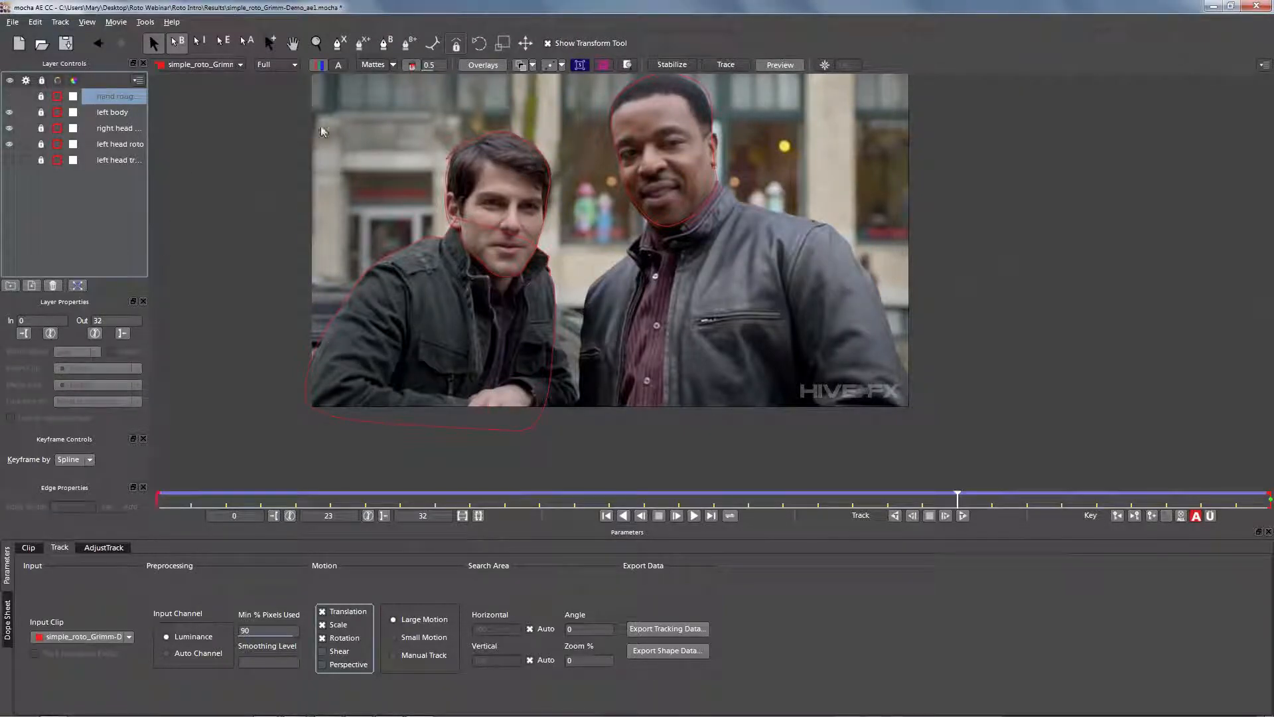
# Step: At frame 32, draw a detailed X-spline around the left man's hand and fit its curves to the thumb and fingers
pyautogui.click(316, 43)
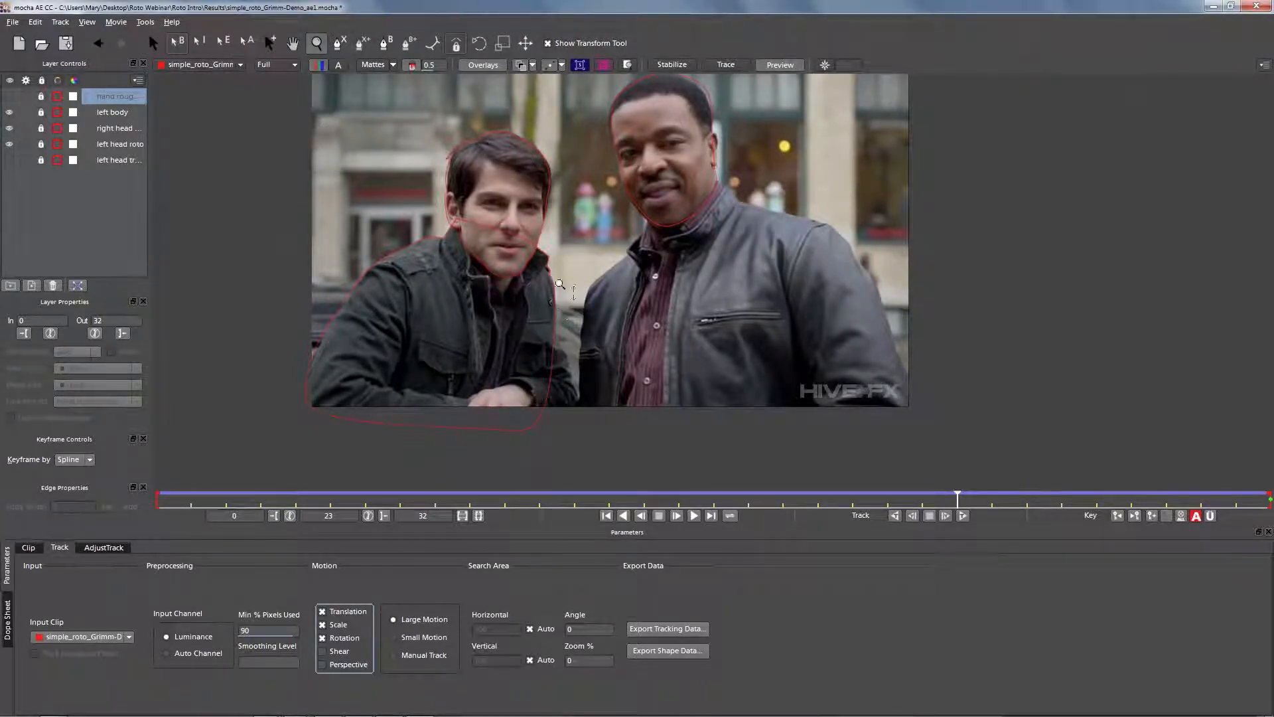
pyautogui.click(566, 264)
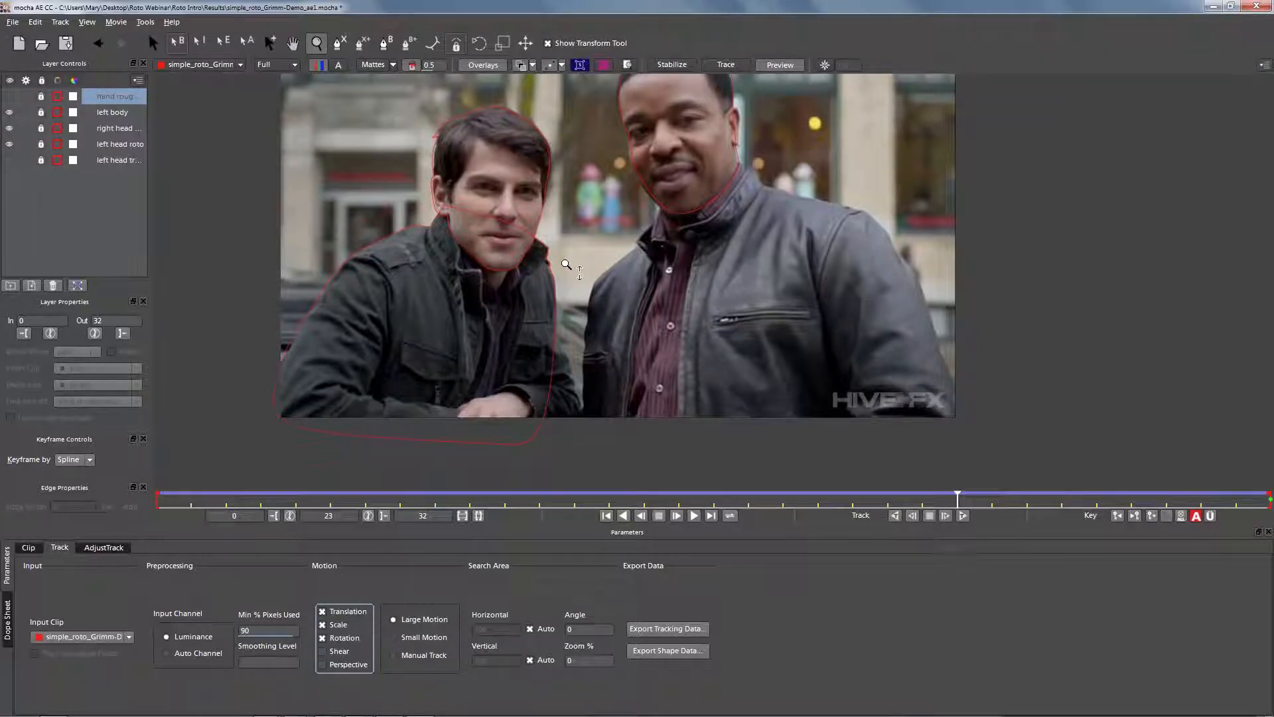
pyautogui.moveTo(566, 264); pyautogui.dragTo(568, 247)
pyautogui.moveTo(957, 494); pyautogui.dragTo(1268, 497)
pyautogui.click(340, 44)
pyautogui.click(567, 407)
pyautogui.click(562, 395)
pyautogui.click(558, 377)
pyautogui.click(544, 360)
pyautogui.click(561, 355)
pyautogui.click(580, 363)
pyautogui.click(603, 373)
pyautogui.click(615, 383)
pyautogui.click(615, 399)
pyautogui.click(621, 403)
pyautogui.click(615, 416)
pyautogui.click(620, 427)
pyautogui.click(611, 438)
pyautogui.click(580, 440)
pyautogui.click(560, 424)
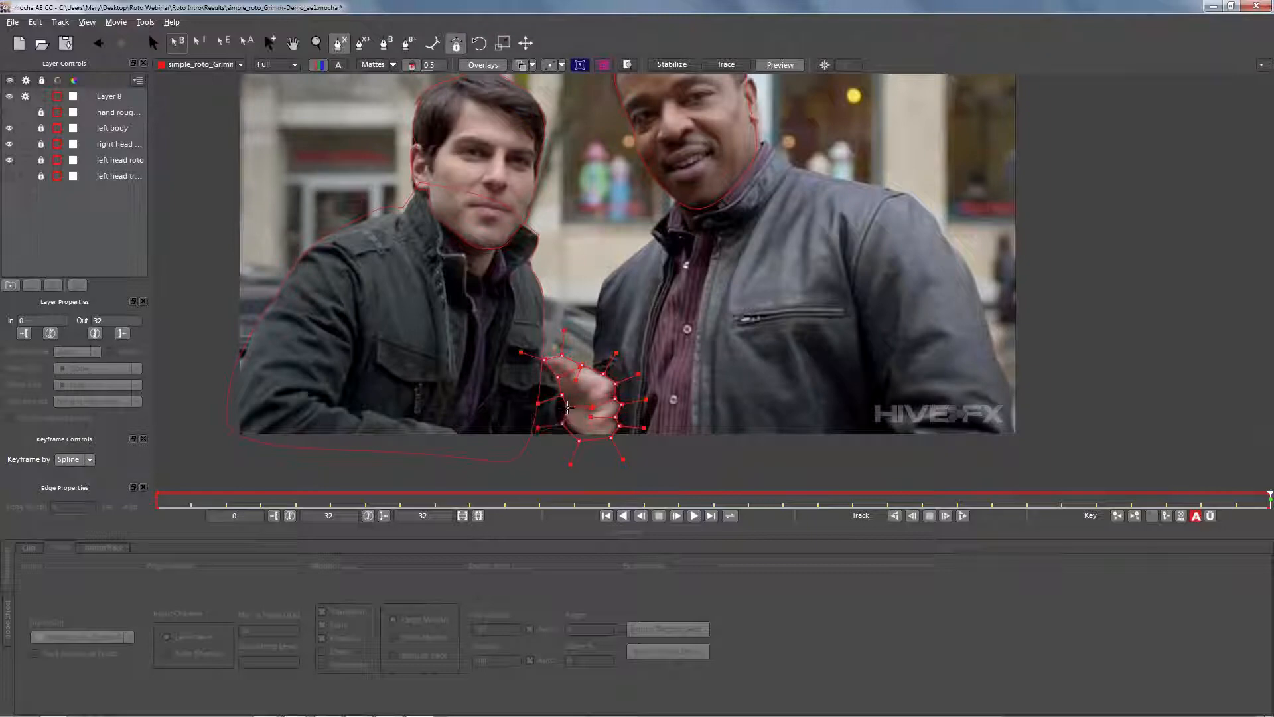
pyautogui.rightClick(559, 403)
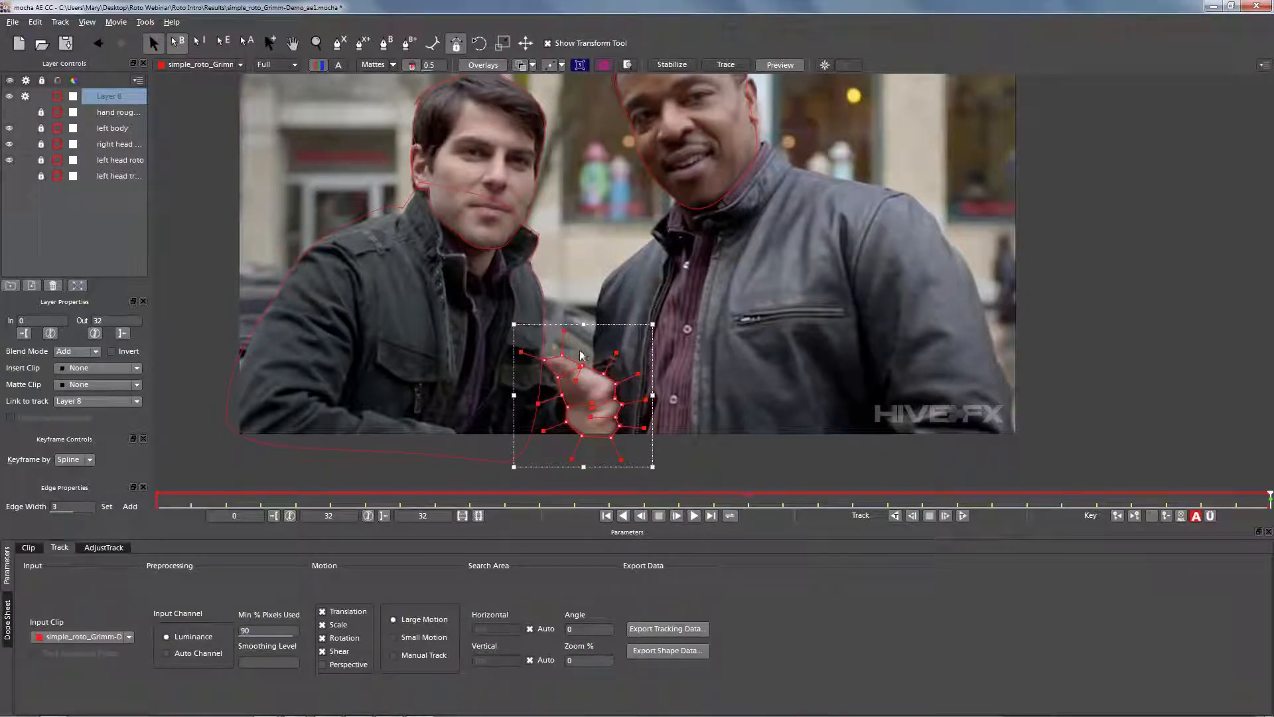
pyautogui.moveTo(617, 352); pyautogui.dragTo(619, 426)
pyautogui.moveTo(545, 359); pyautogui.dragTo(537, 356)
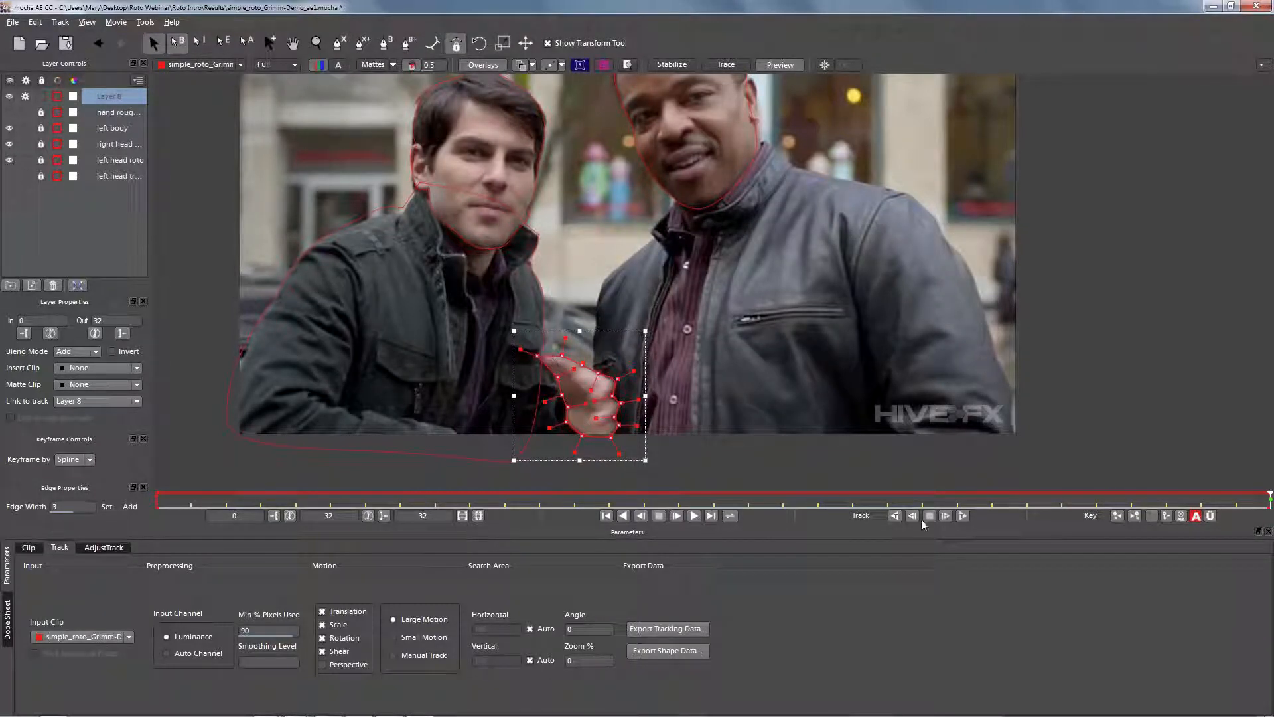
# Step: At frame 30, move and reshape the detailed hand outline to fit the hand as it swings toward the jacket
pyautogui.click(1246, 501)
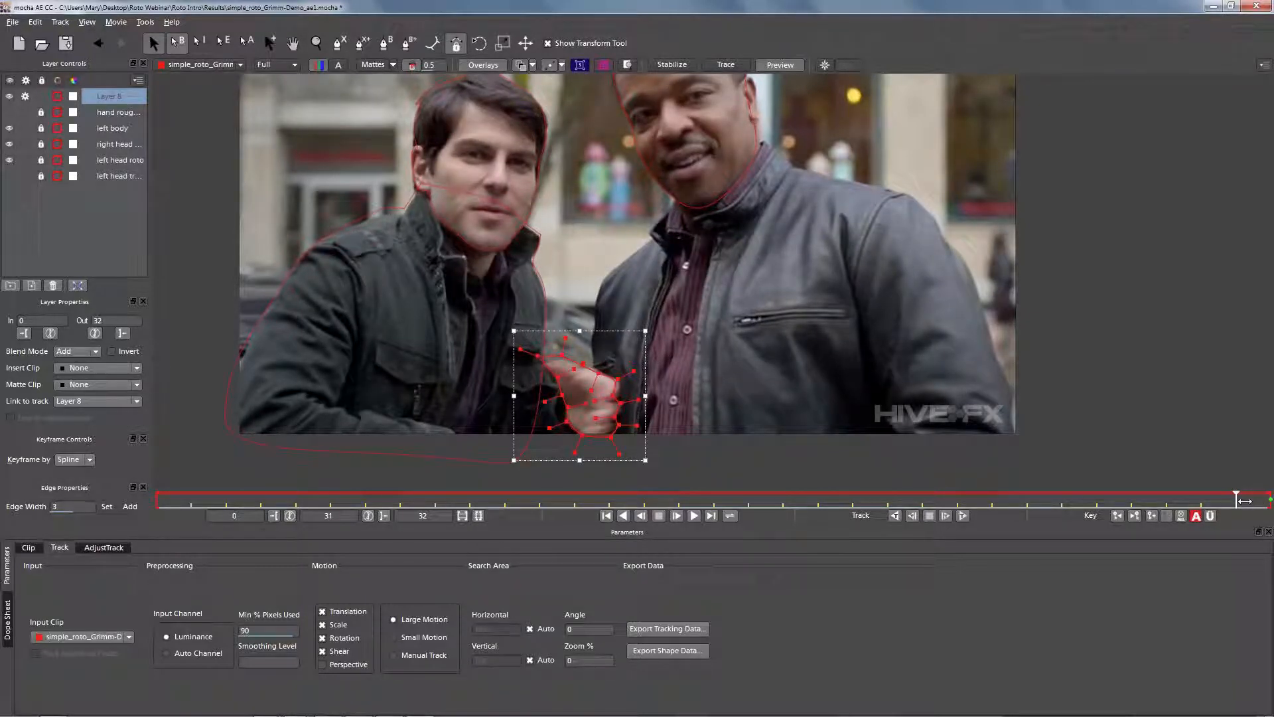
pyautogui.press('Left')
pyautogui.moveTo(561, 368); pyautogui.dragTo(528, 367)
pyautogui.moveTo(574, 426); pyautogui.dragTo(590, 406)
pyautogui.click(657, 410)
pyautogui.moveTo(523, 370); pyautogui.dragTo(524, 439)
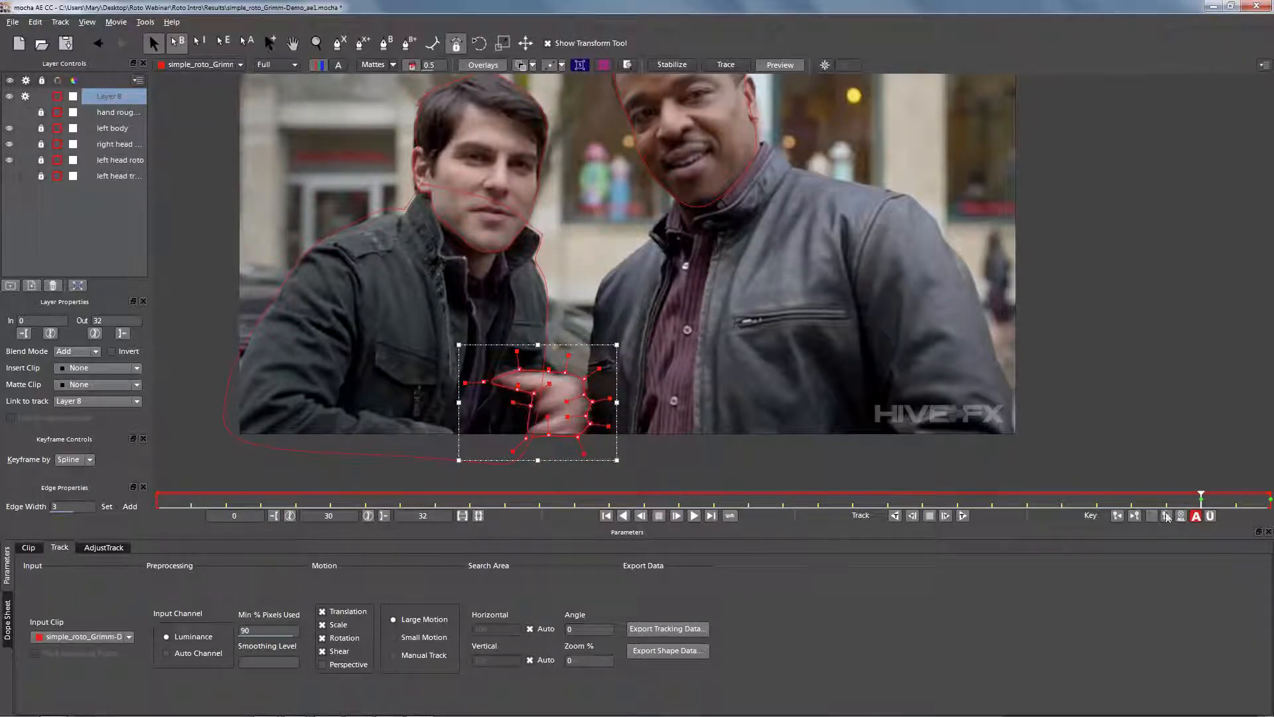
# Step: At frame 28, rotate, move and reshape the hand outline to fit the hand resting on the forearm
pyautogui.moveTo(1202, 499); pyautogui.dragTo(1124, 499)
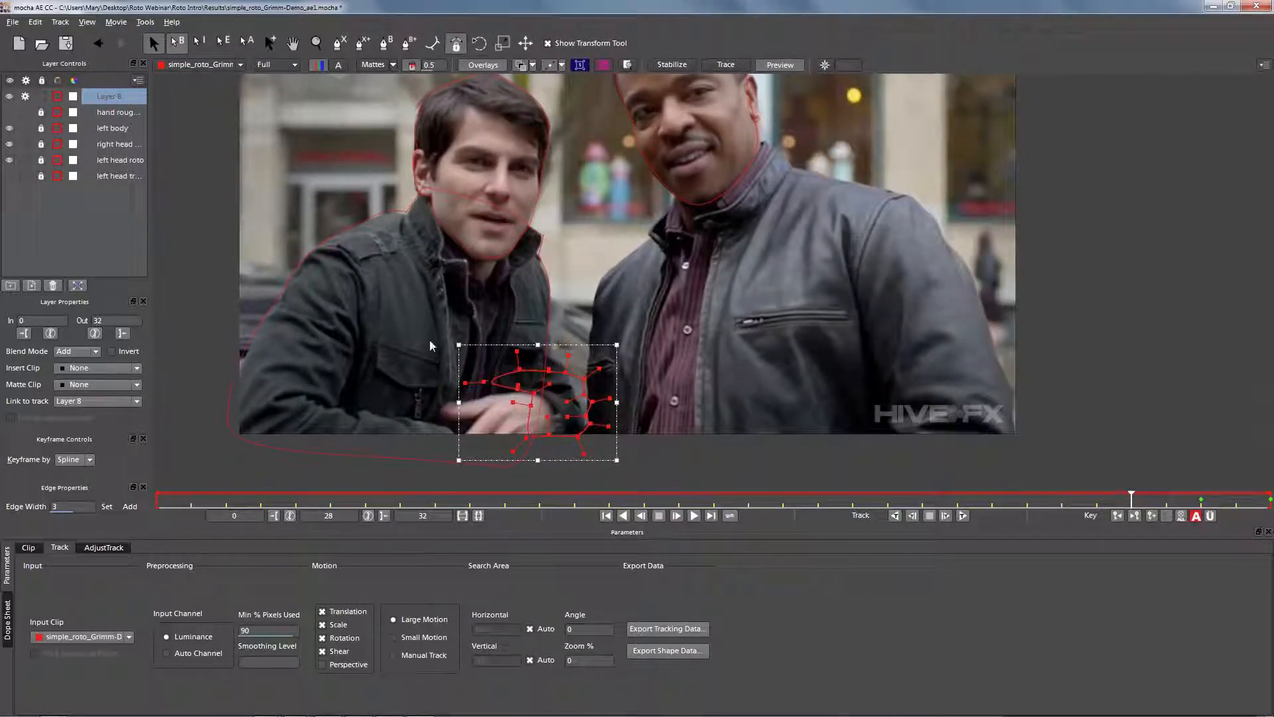
pyautogui.moveTo(618, 349); pyautogui.dragTo(607, 323)
pyautogui.moveTo(574, 369); pyautogui.dragTo(529, 385)
pyautogui.moveTo(640, 472); pyautogui.dragTo(519, 365)
pyautogui.moveTo(528, 386); pyautogui.dragTo(482, 412)
pyautogui.moveTo(483, 427); pyautogui.dragTo(468, 463)
pyautogui.moveTo(557, 452)
pyautogui.mouseDown()
pyautogui.moveTo(517, 468)
pyautogui.moveTo(558, 437)
pyautogui.mouseUp()
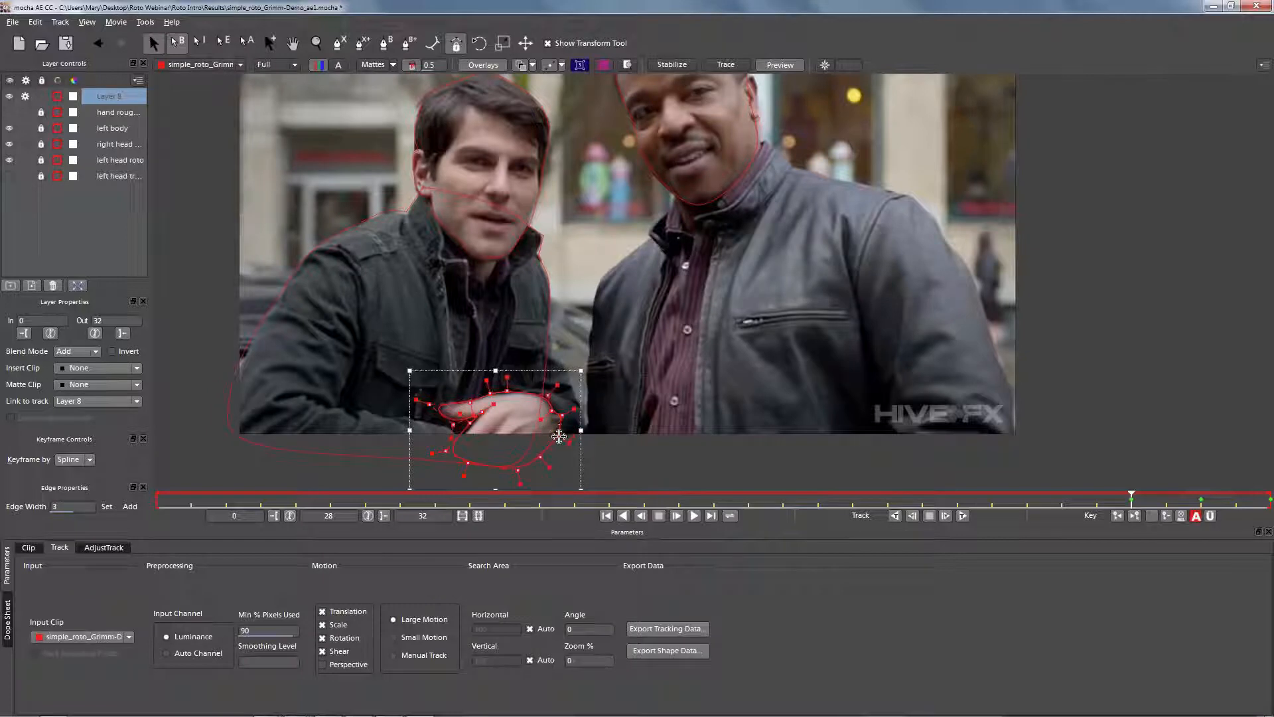
# Step: At frame 29, refit the hand outline's points around the moving hand
pyautogui.moveTo(1131, 497); pyautogui.dragTo(1168, 497)
pyautogui.moveTo(457, 393); pyautogui.dragTo(454, 387)
pyautogui.moveTo(485, 444); pyautogui.dragTo(577, 408)
# Step: At frame 31, refit the hand outline's points along the thumb, the knuckles and the lower edge of the hand
pyautogui.moveTo(1170, 501); pyautogui.dragTo(1236, 497)
pyautogui.moveTo(494, 340); pyautogui.dragTo(674, 479)
pyautogui.moveTo(607, 399); pyautogui.dragTo(627, 398)
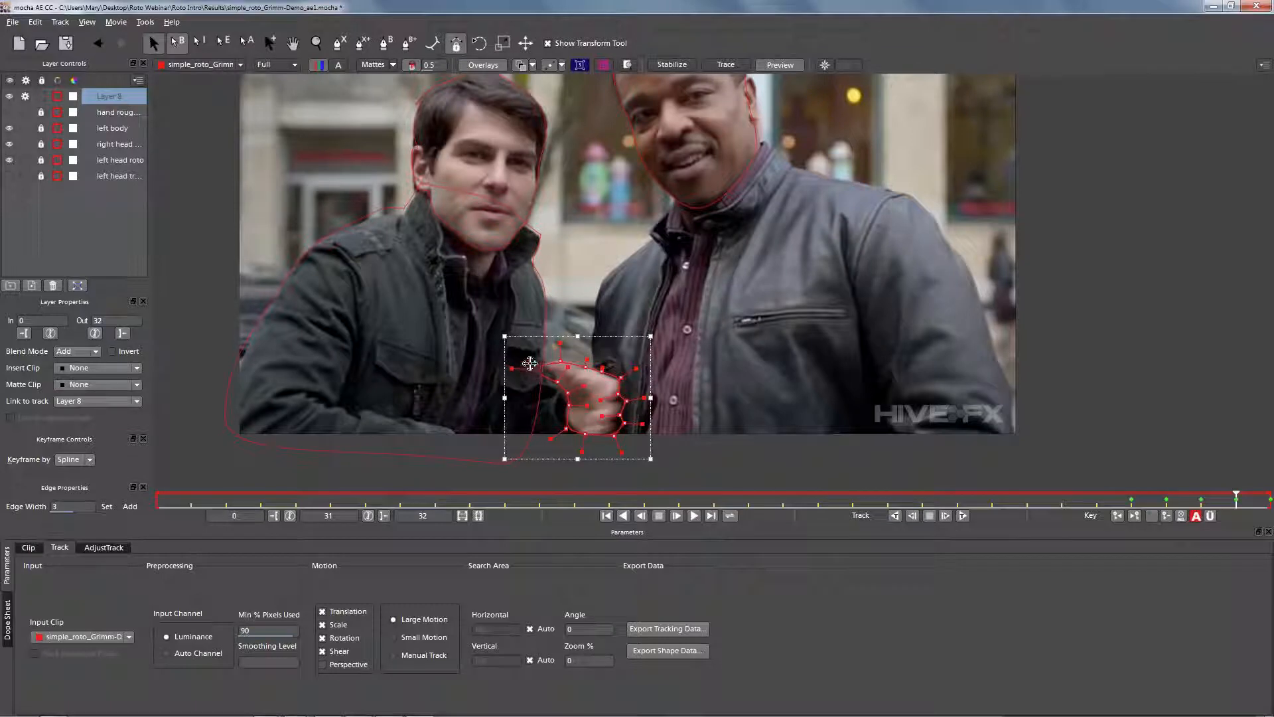
pyautogui.moveTo(529, 362); pyautogui.dragTo(534, 359)
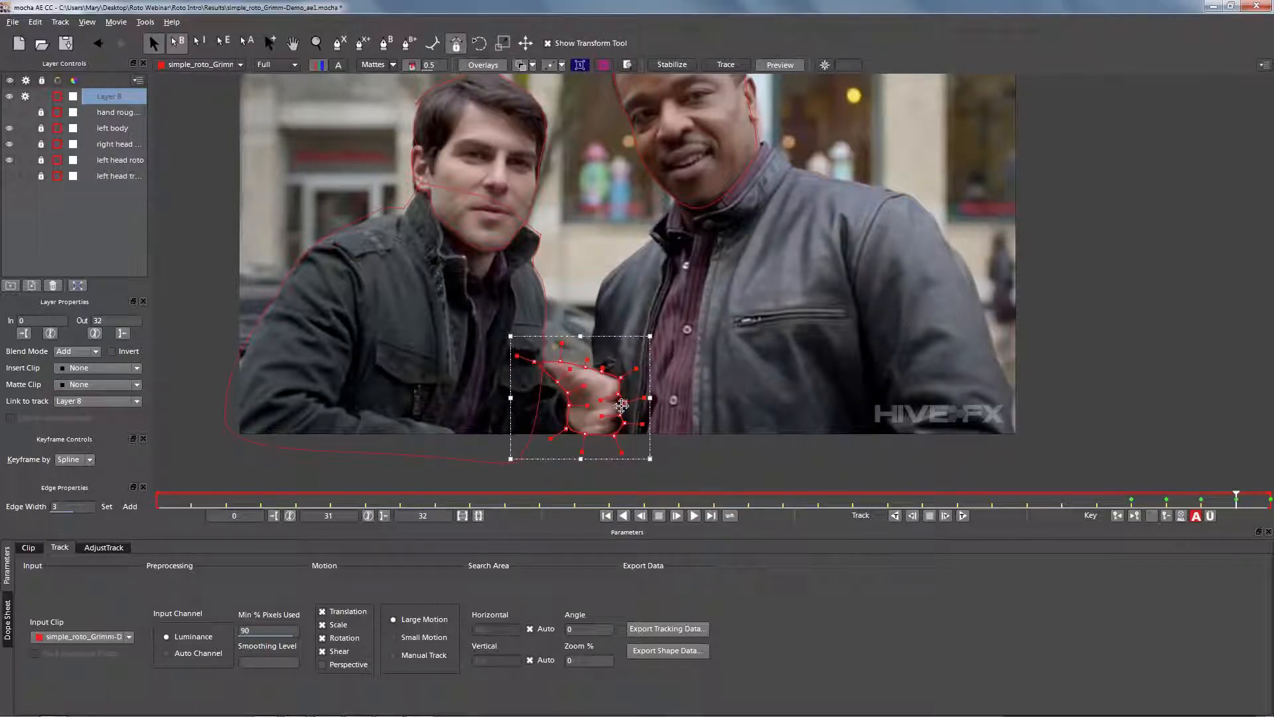
pyautogui.moveTo(624, 405); pyautogui.dragTo(626, 402)
pyautogui.moveTo(618, 394); pyautogui.dragTo(566, 423)
pyautogui.moveTo(569, 405); pyautogui.dragTo(564, 397)
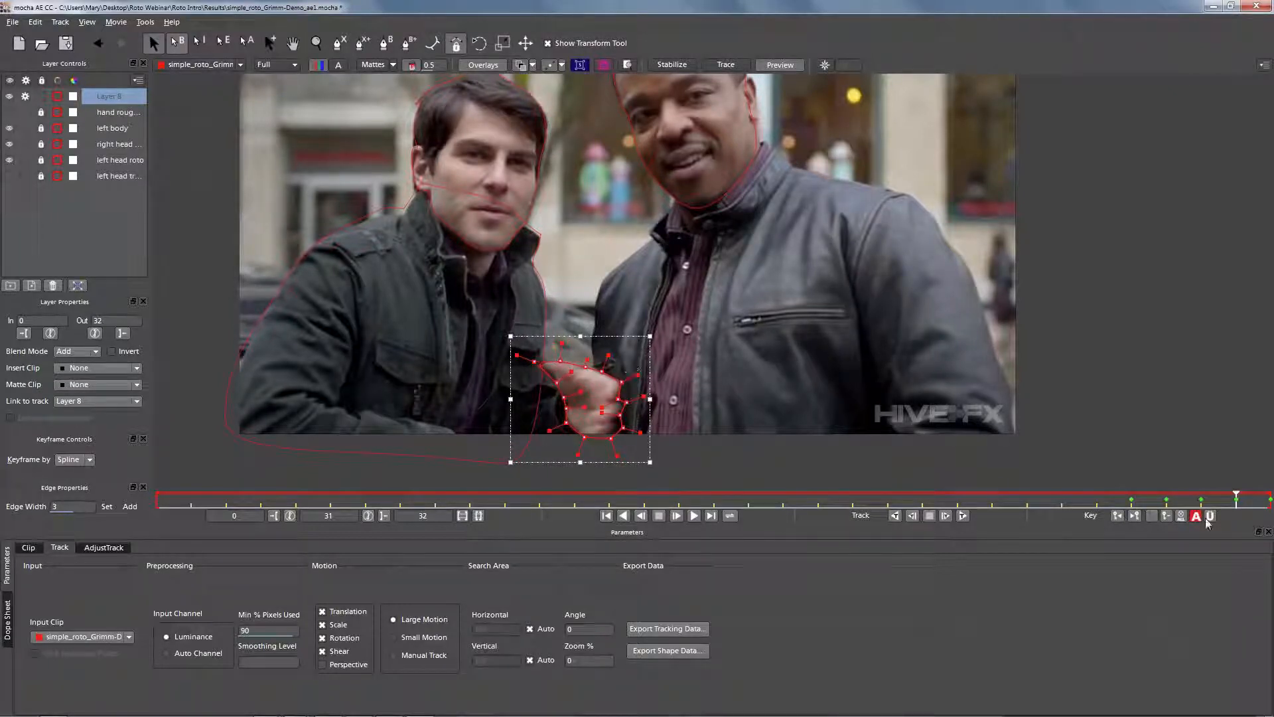
# Step: At frames 25 and 27, shift the hand outline onto the resting hand, and deselect it
pyautogui.moveTo(1235, 497); pyautogui.dragTo(1035, 492)
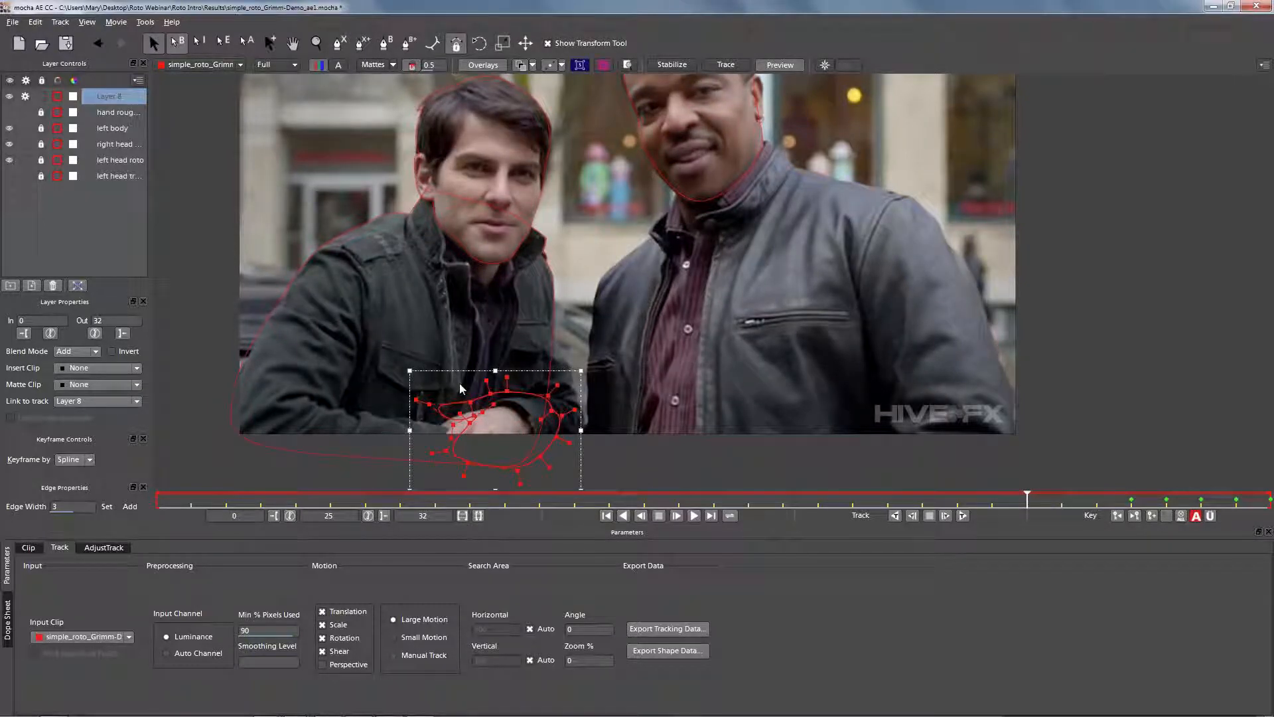
pyautogui.moveTo(546, 397); pyautogui.dragTo(513, 406)
pyautogui.moveTo(1042, 498); pyautogui.dragTo(1069, 498)
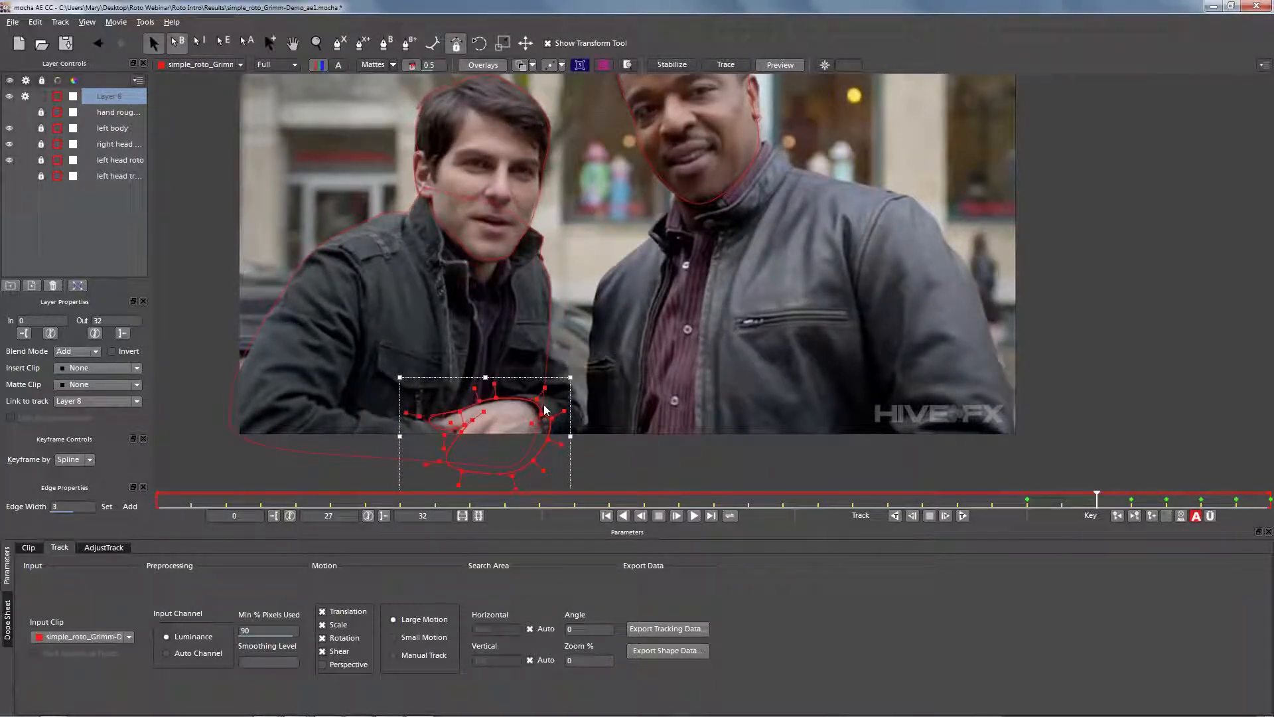
pyautogui.moveTo(537, 400); pyautogui.dragTo(532, 403)
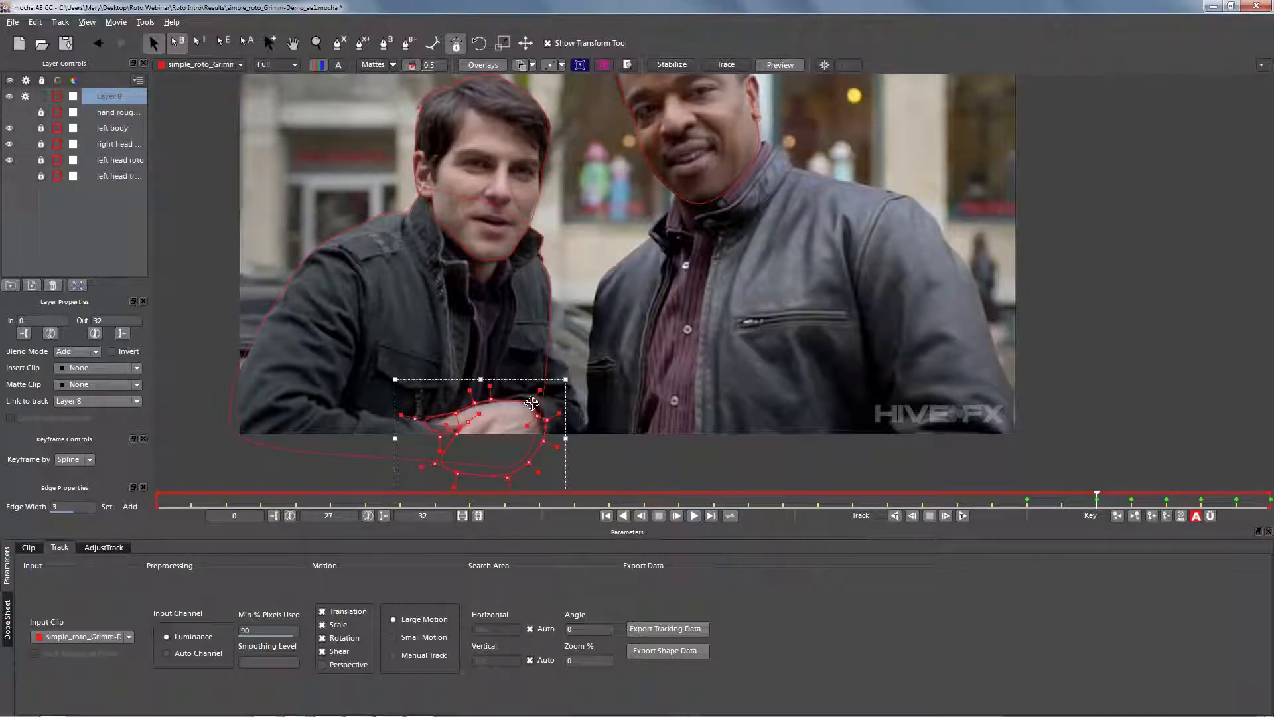
pyautogui.click(650, 412)
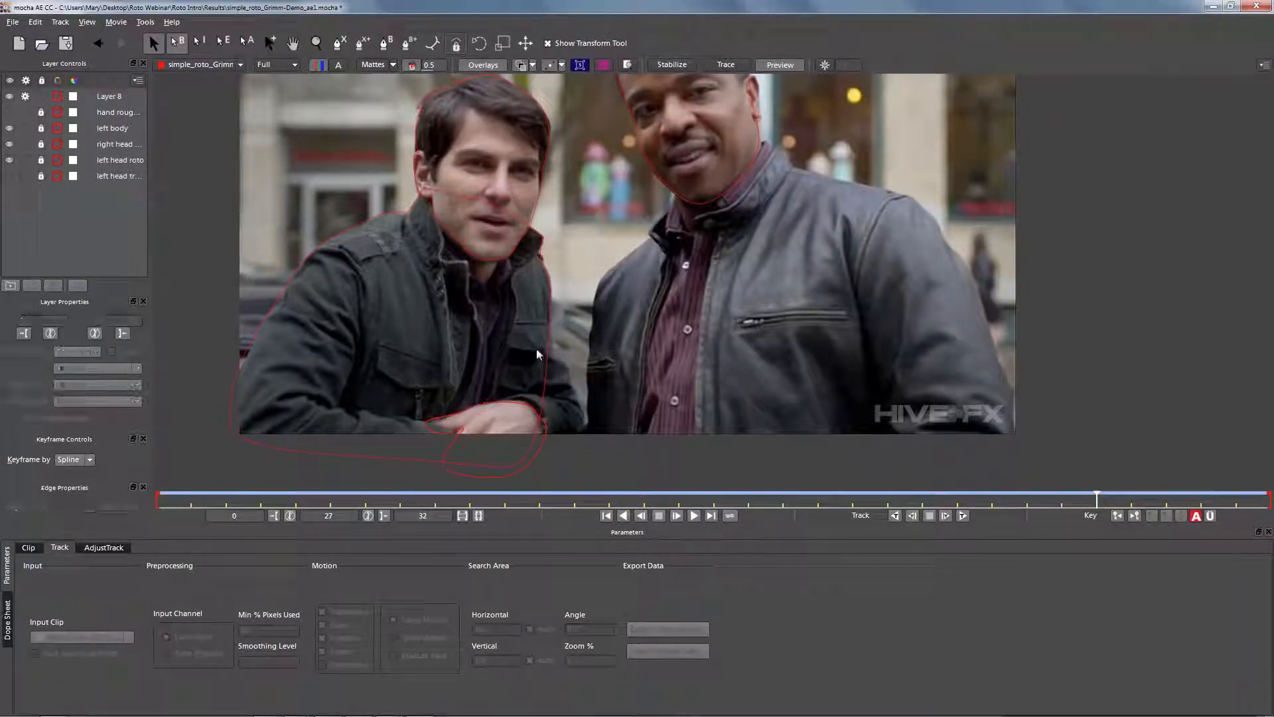
# Step: At frame 27, draw an X-spline around the left man's arm beside his chest and tighten its curves
pyautogui.click(344, 49)
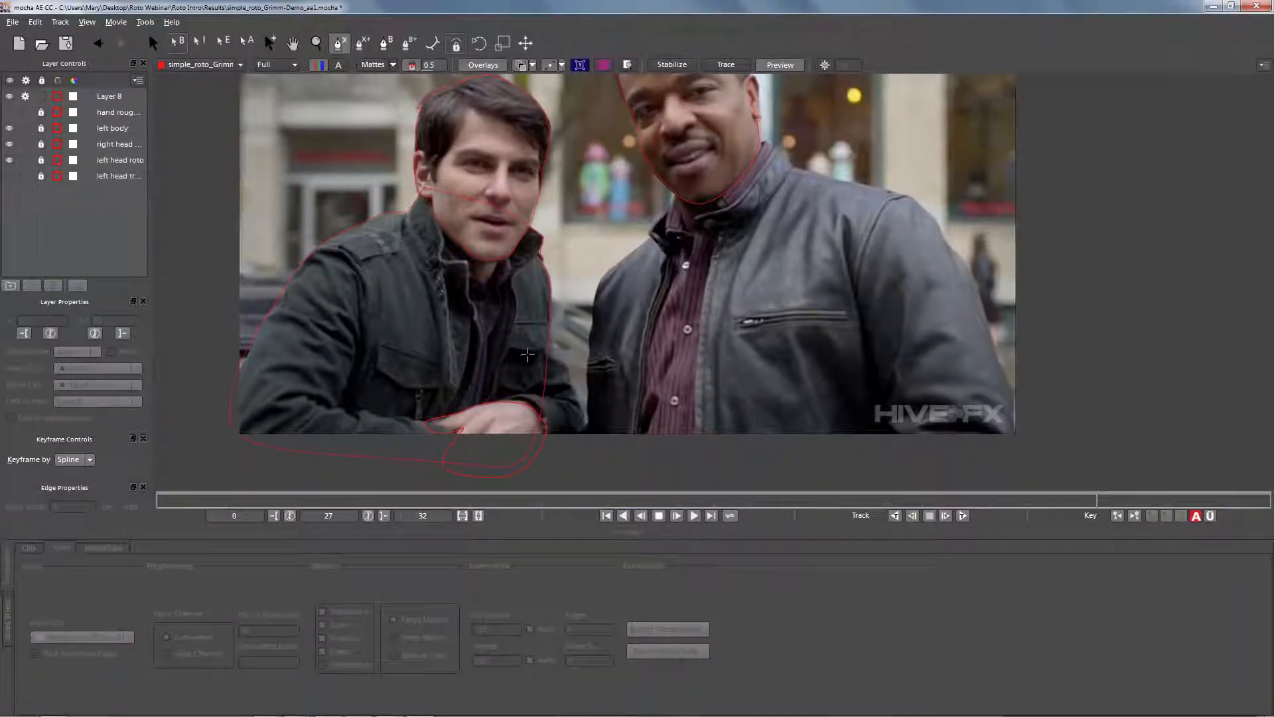
pyautogui.click(548, 321)
pyautogui.click(574, 391)
pyautogui.click(586, 419)
pyautogui.click(581, 438)
pyautogui.click(550, 459)
pyautogui.click(498, 469)
pyautogui.click(473, 437)
pyautogui.click(474, 385)
pyautogui.click(476, 370)
pyautogui.click(498, 329)
pyautogui.click(531, 308)
pyautogui.rightClick(530, 308)
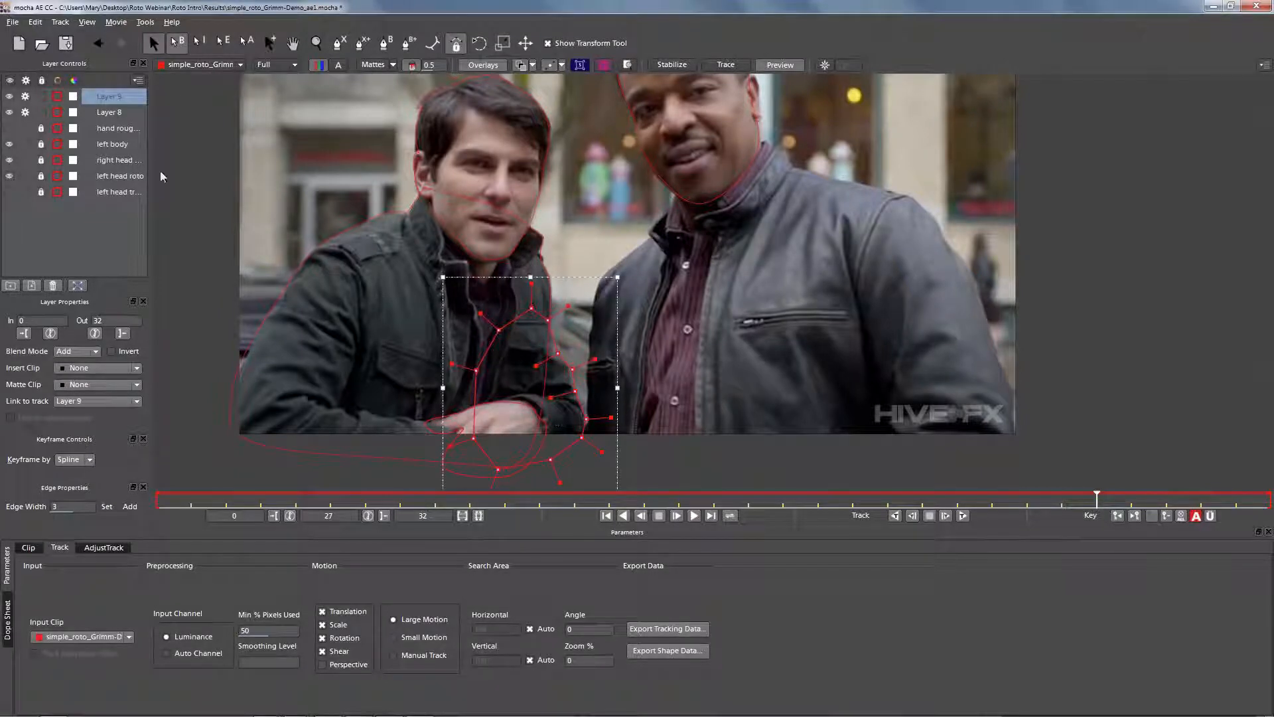
pyautogui.moveTo(568, 306); pyautogui.dragTo(563, 310)
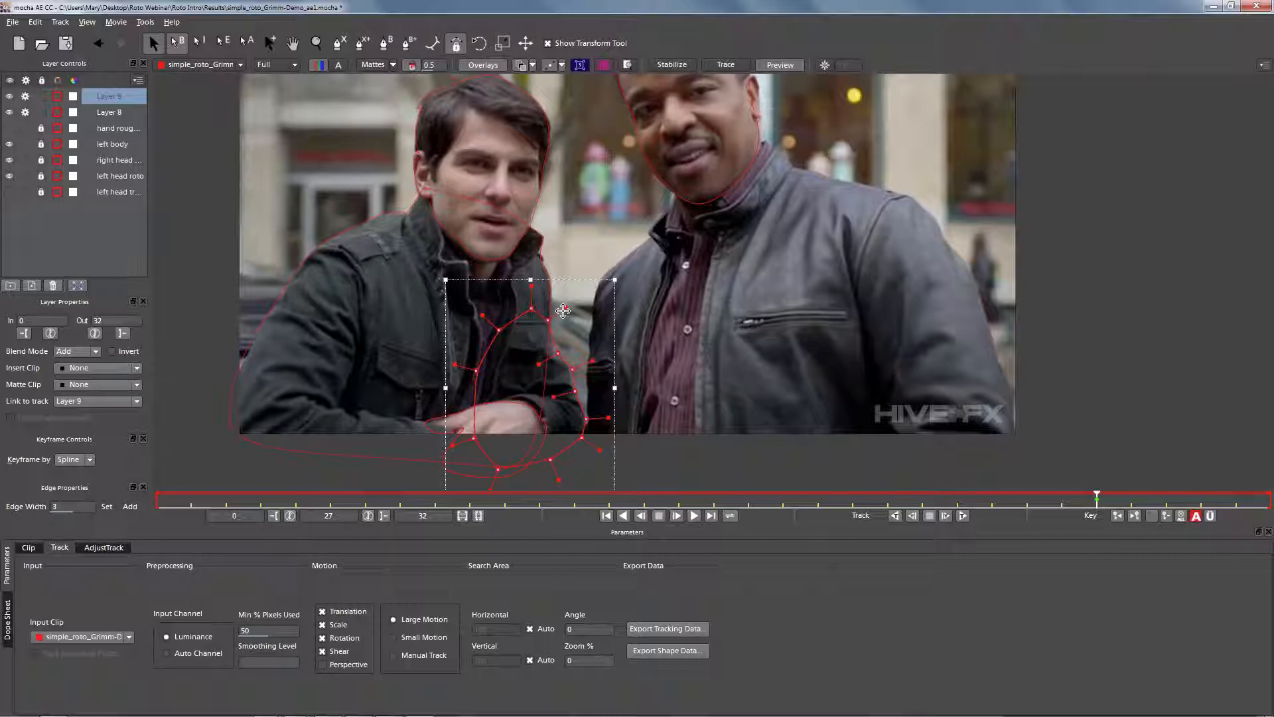
pyautogui.moveTo(563, 311); pyautogui.dragTo(556, 321)
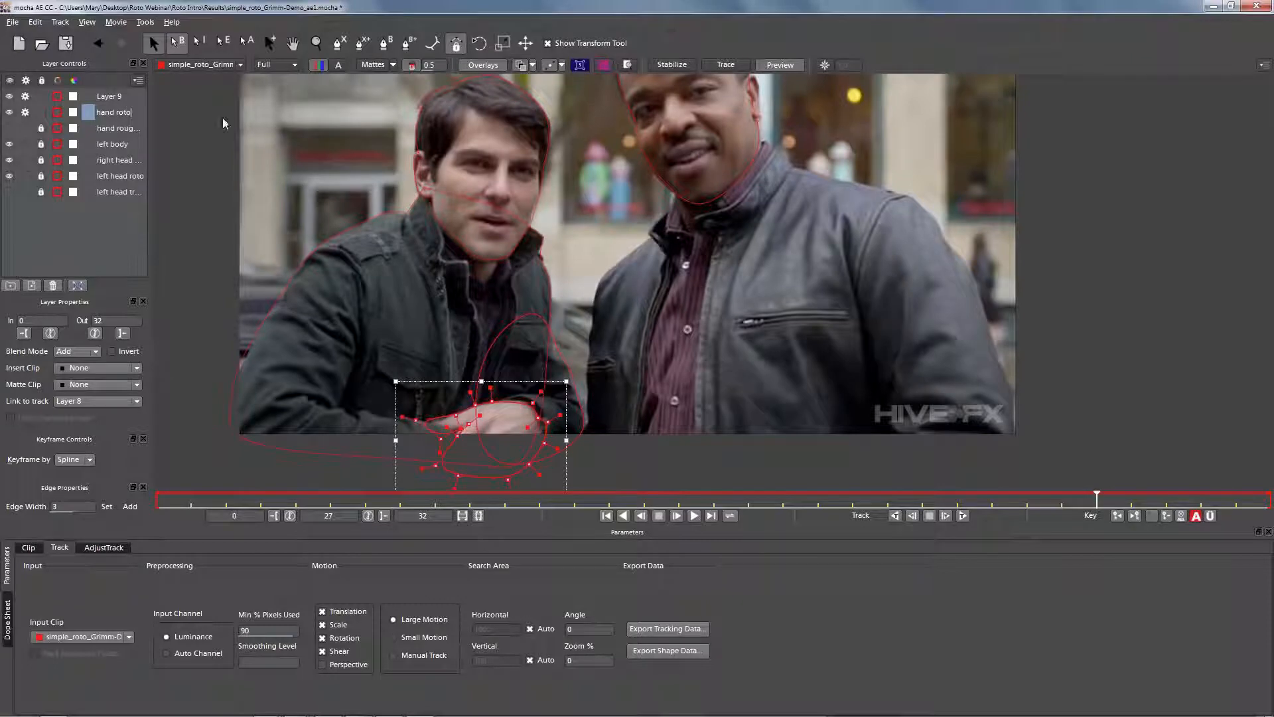
# Step: Rename the new arm layer as "right arm" and link it to the left body track
pyautogui.doubleClick(109, 96)
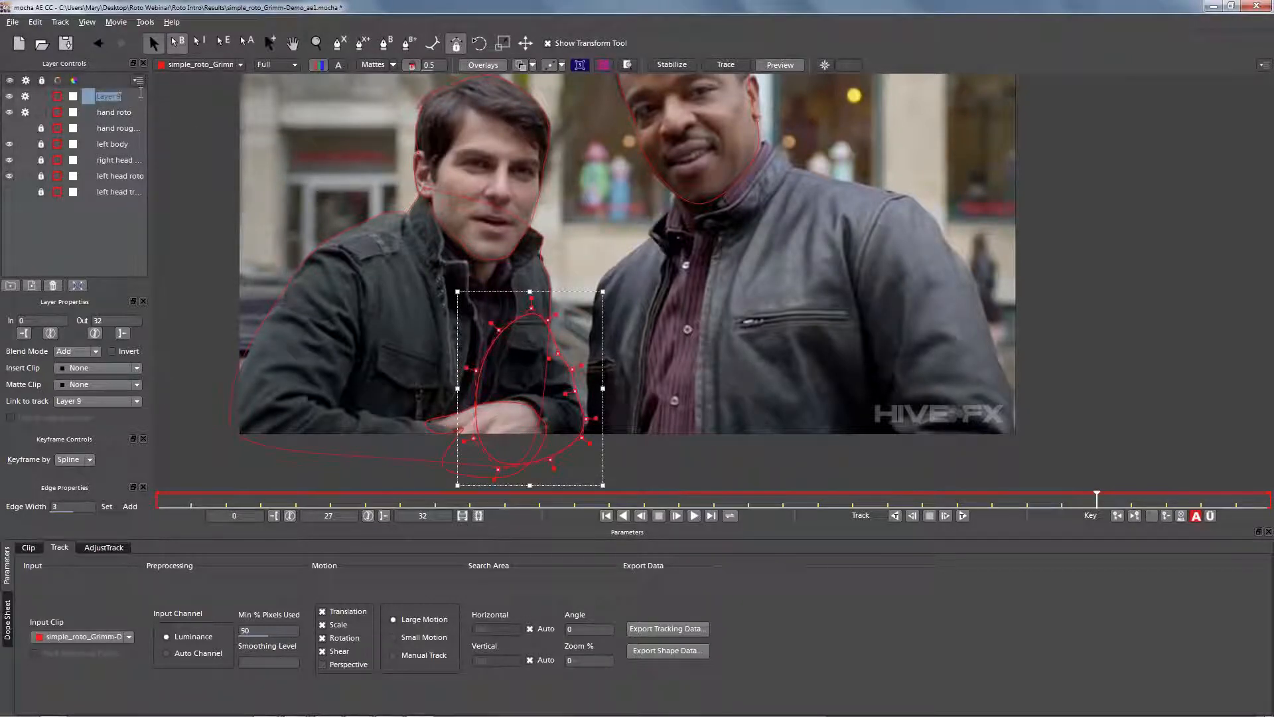
pyautogui.write('right arm')
pyautogui.click(113, 112)
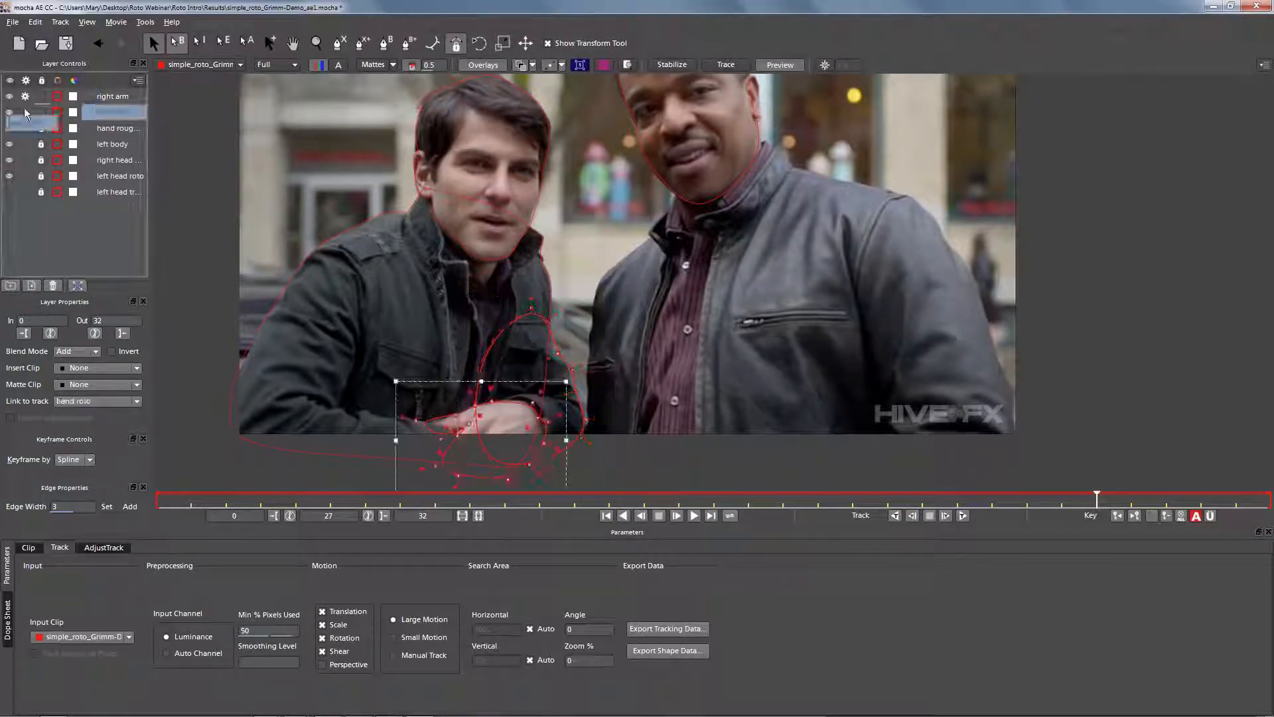
pyautogui.click(112, 100)
pyautogui.click(97, 402)
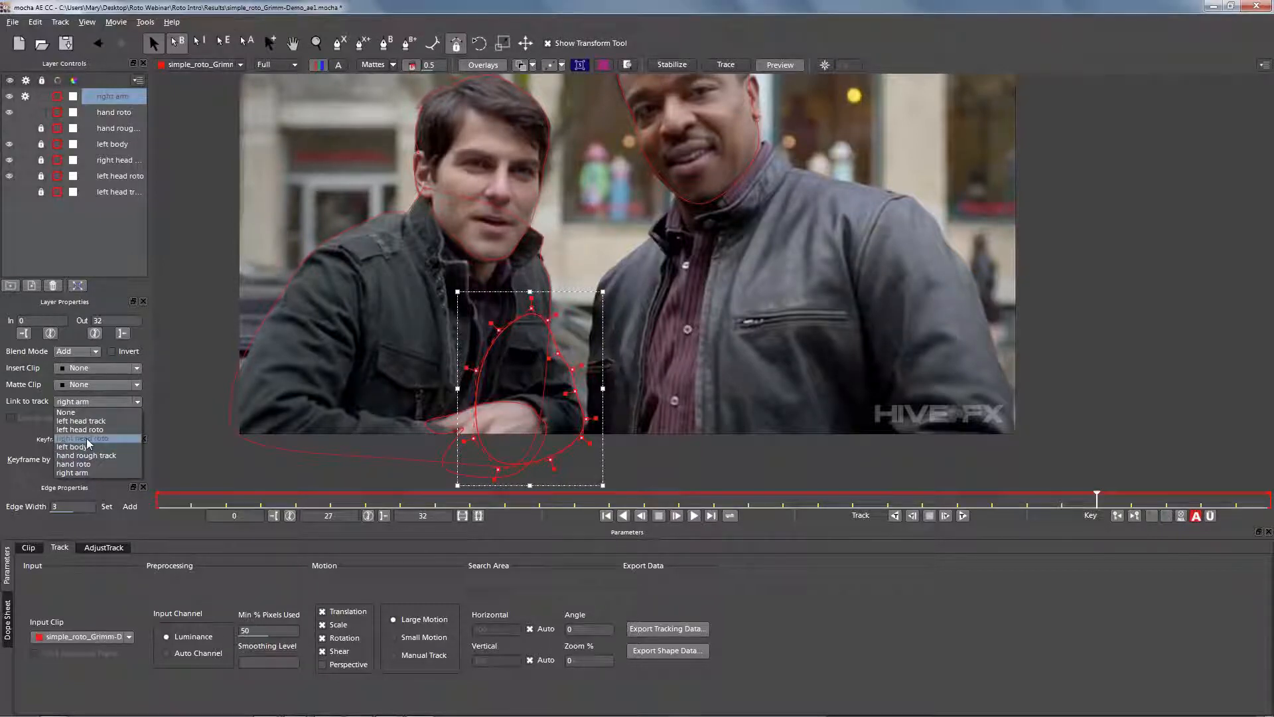
pyautogui.click(85, 447)
# Step: At frame 32, adjust the upper part of the right arm outline, and check the outline back to frame 0
pyautogui.moveTo(1097, 495); pyautogui.dragTo(1270, 497)
pyautogui.moveTo(547, 310); pyautogui.dragTo(534, 333)
pyautogui.moveTo(1269, 496); pyautogui.dragTo(678, 495)
pyautogui.press('Home')
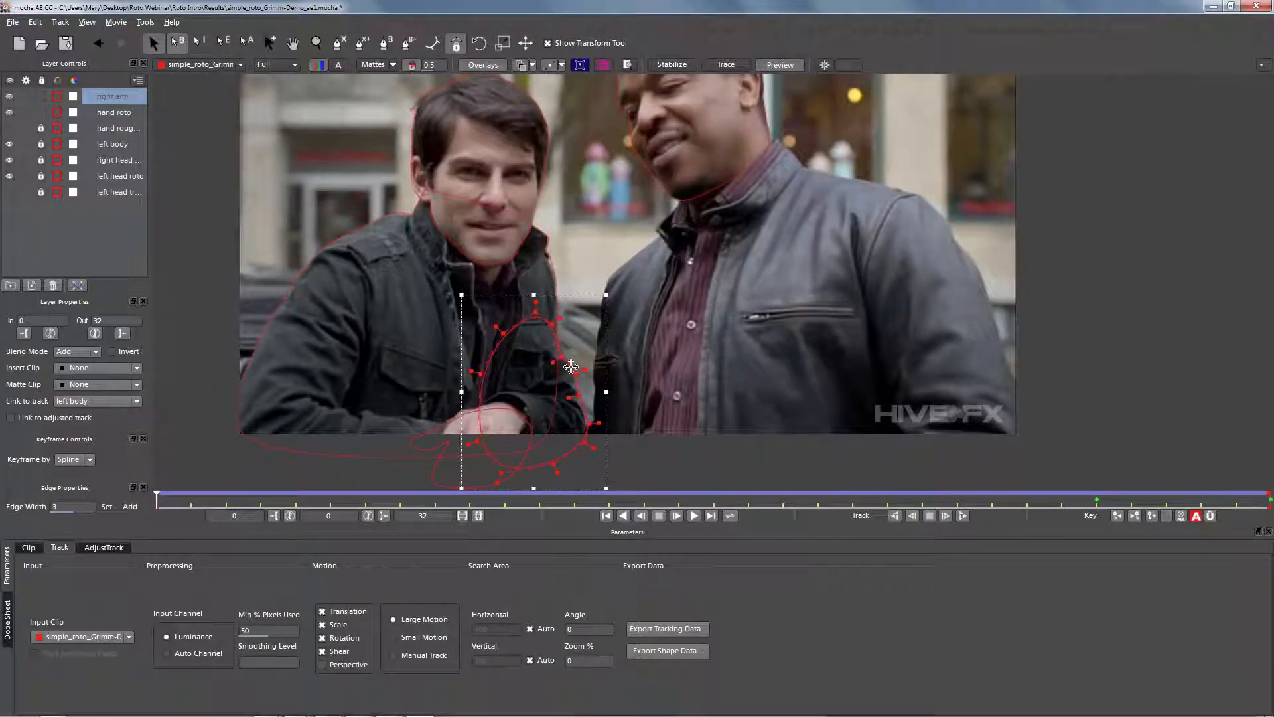
# Step: Keyframe a small upward adjustment of the right arm outline at frame 6, and lock the right arm and hand roto layers
pyautogui.click(1152, 516)
pyautogui.moveTo(157, 497); pyautogui.dragTo(366, 494)
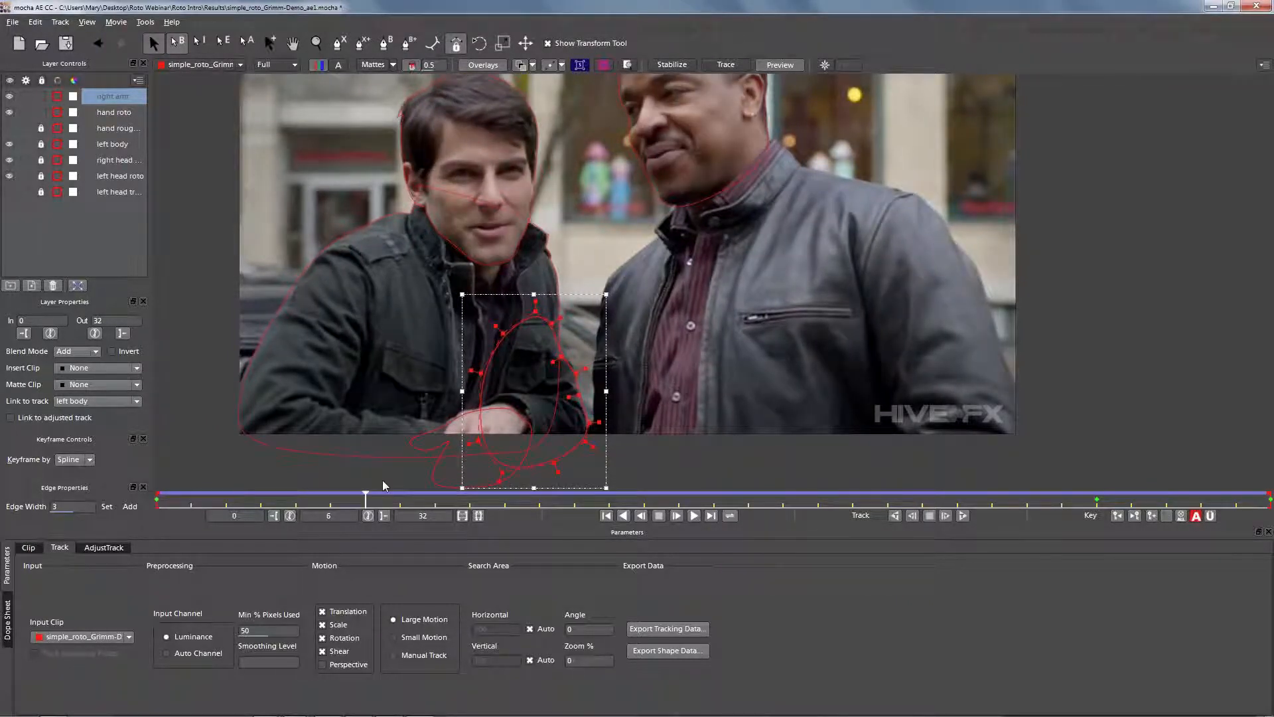
pyautogui.click(404, 498)
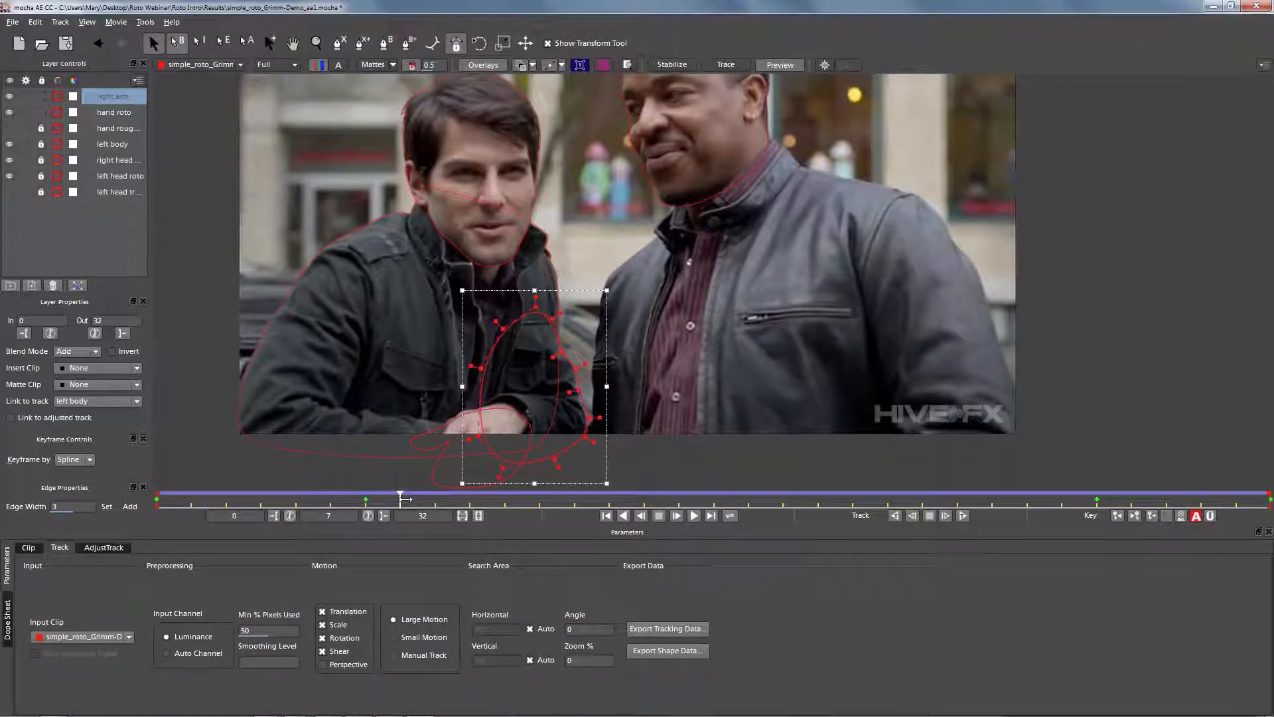
pyautogui.moveTo(405, 499); pyautogui.dragTo(135, 225)
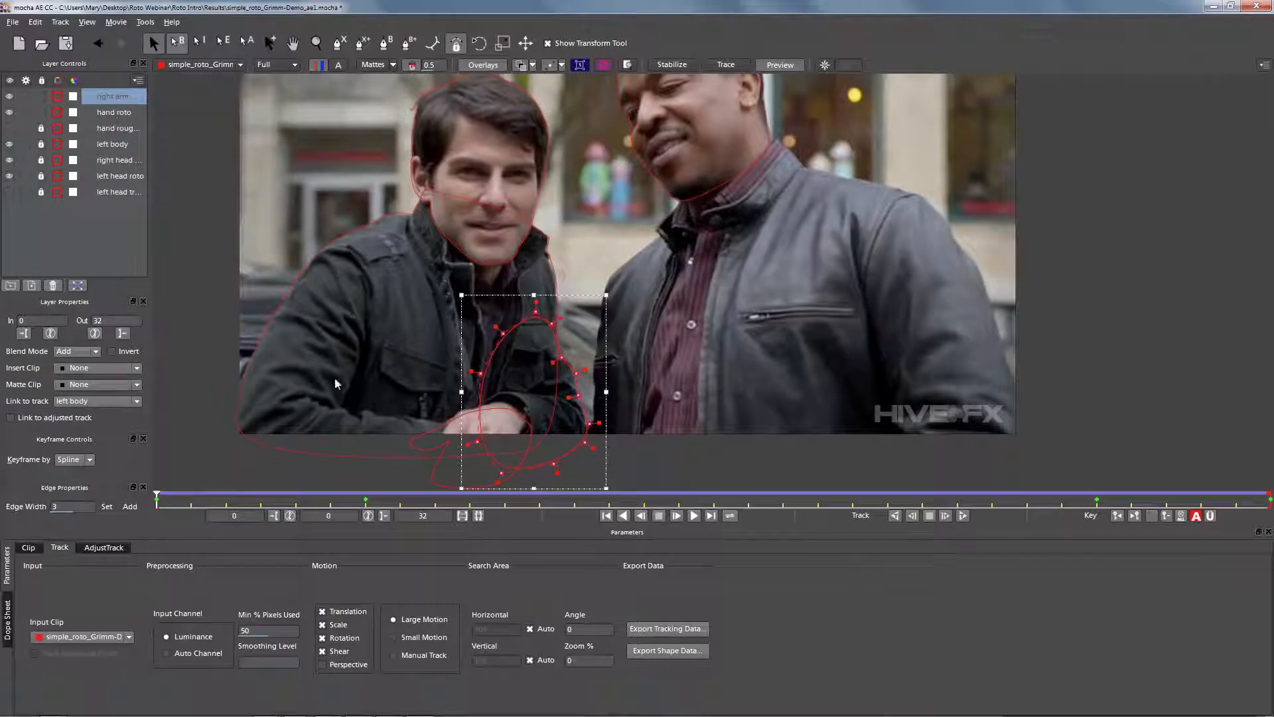
pyautogui.click(41, 96)
pyautogui.click(41, 112)
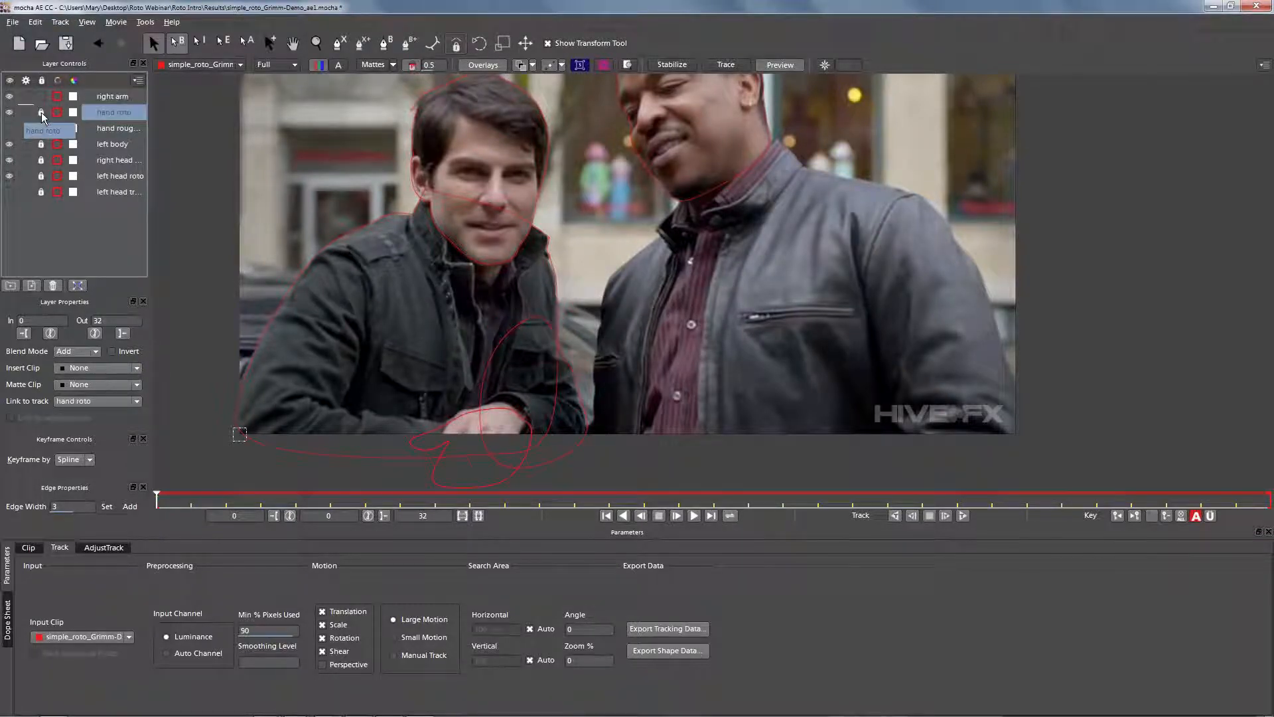
# Step: Copy the shape data of all visible layers to the clipboard in the "mocha shape data for AE" format
pyautogui.click(663, 651)
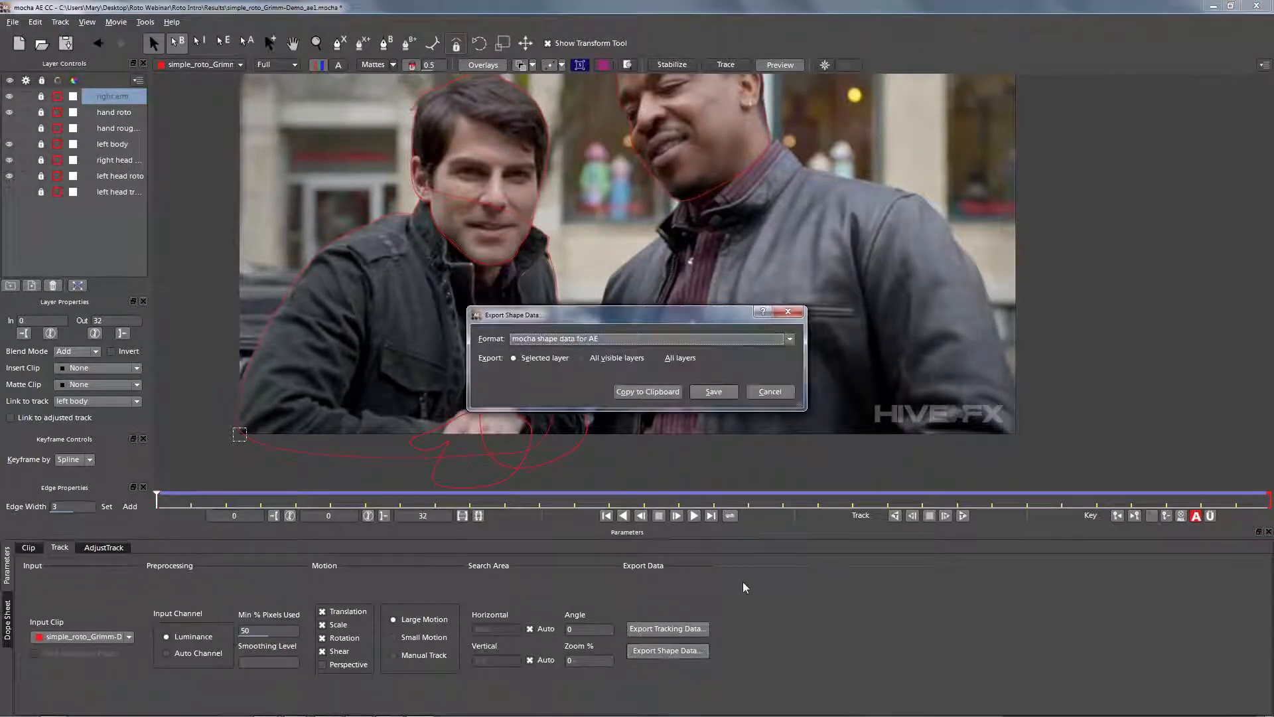
pyautogui.click(581, 358)
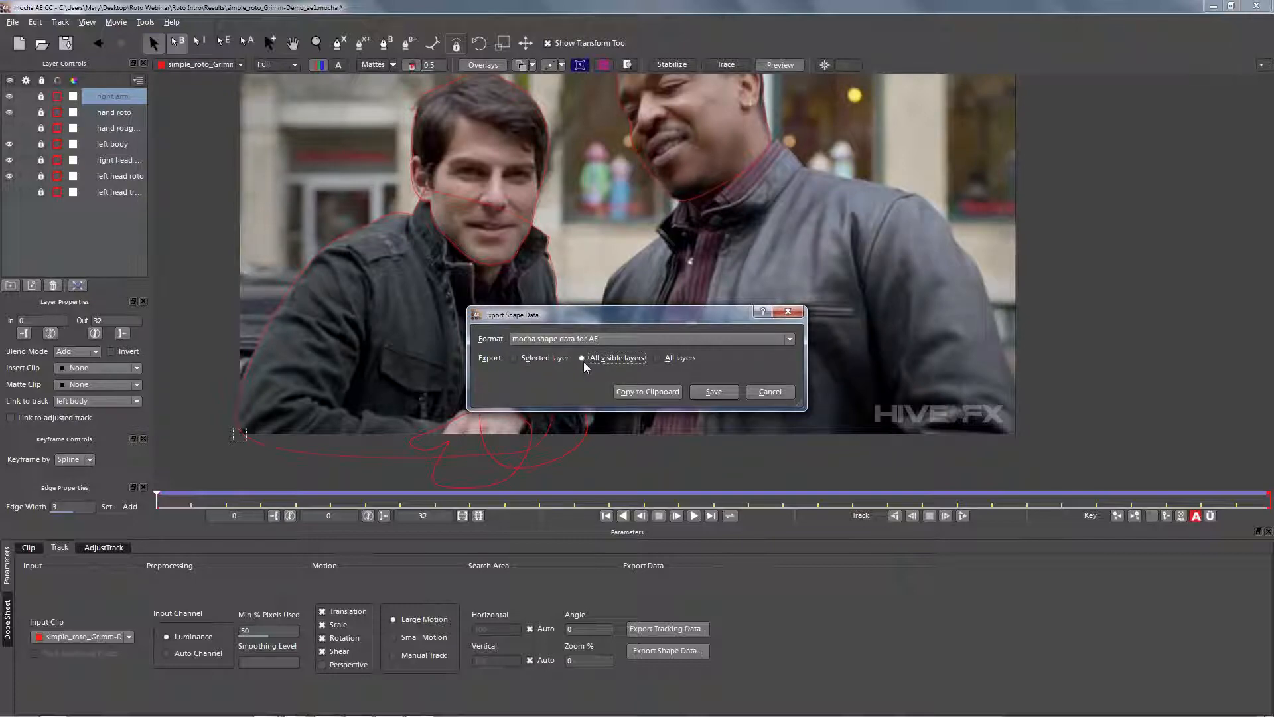
pyautogui.click(612, 340)
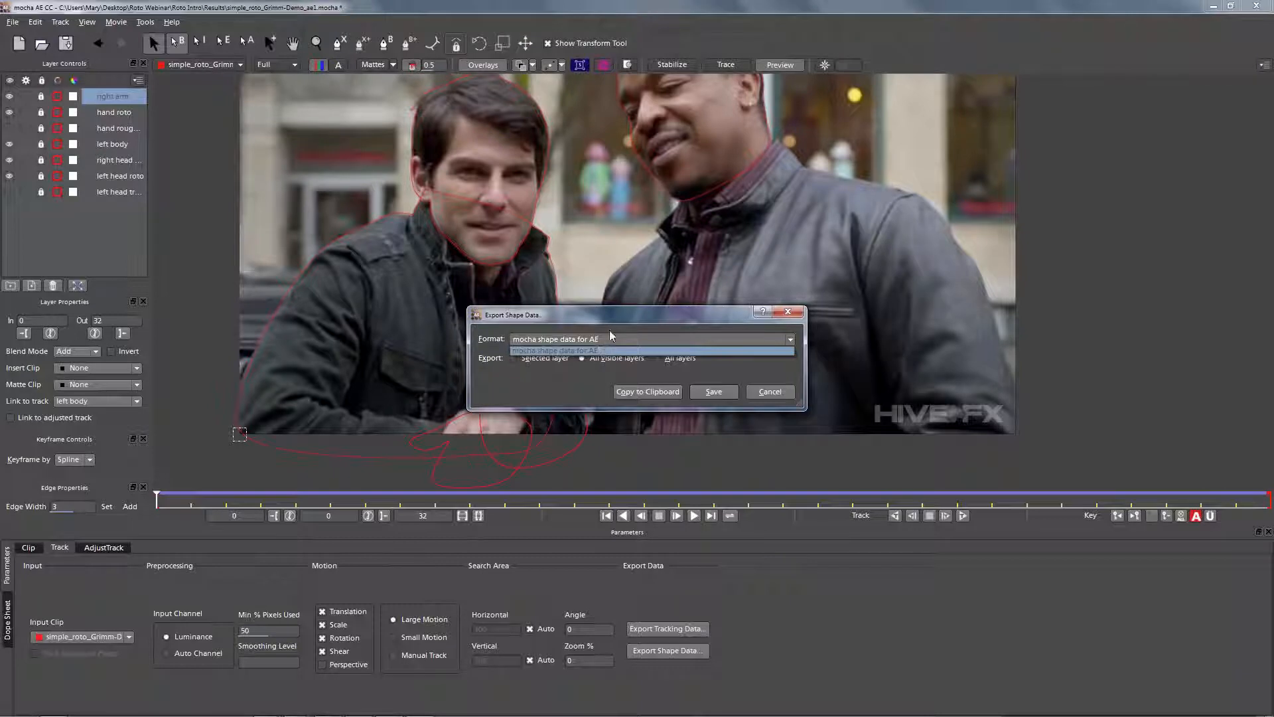
pyautogui.click(602, 350)
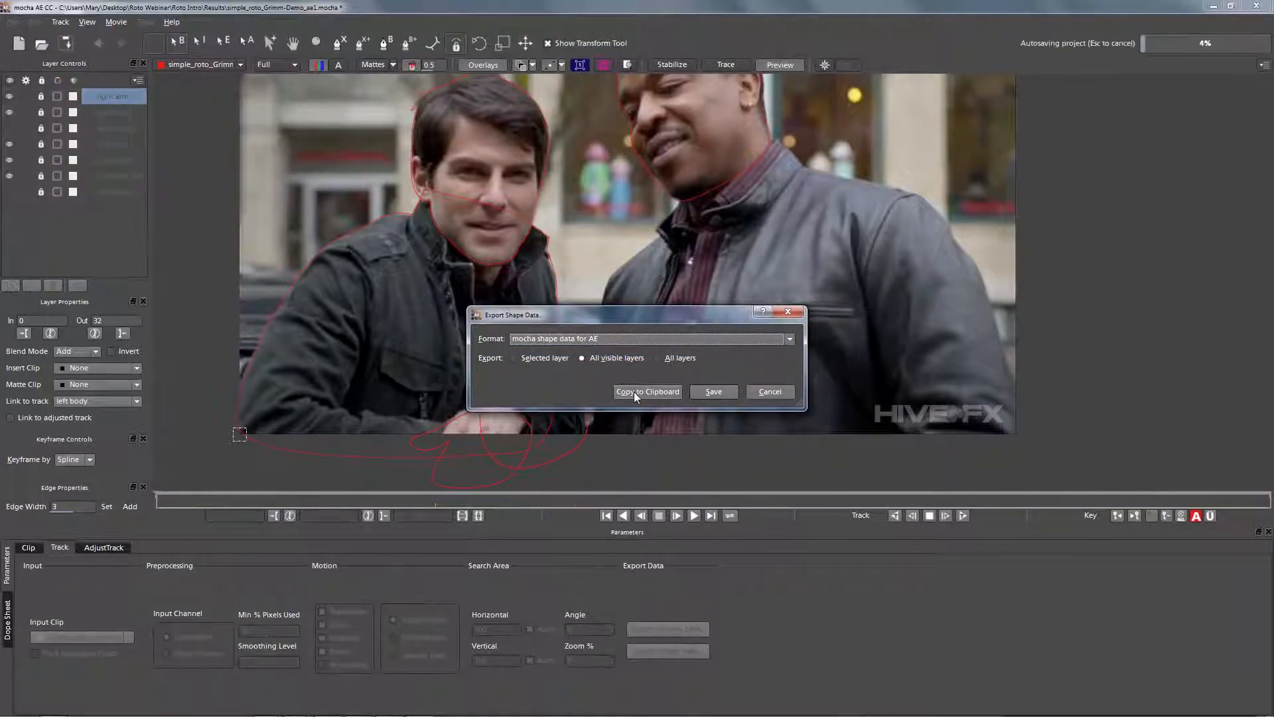
pyautogui.click(635, 397)
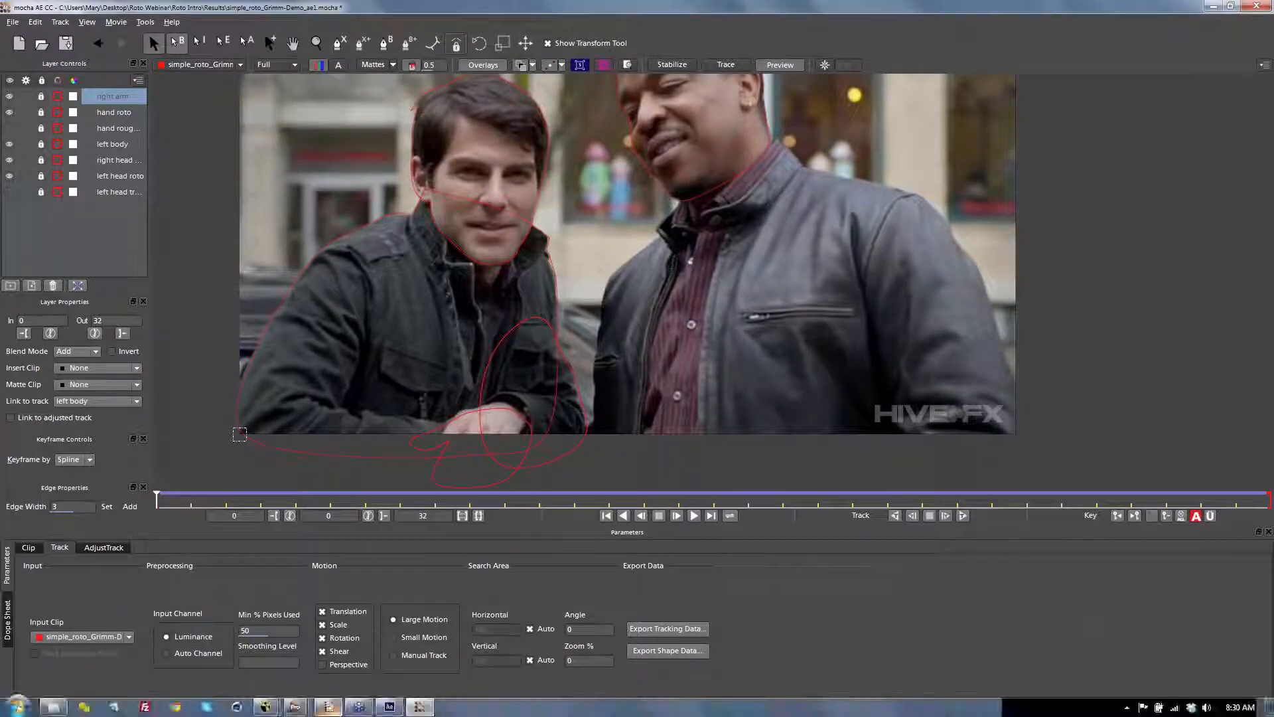
# Step: Switch to After Effects and paste the copied shapes as mocha masks onto the simple_roto_Grimm-Demo.mov layer
pyautogui.click(390, 706)
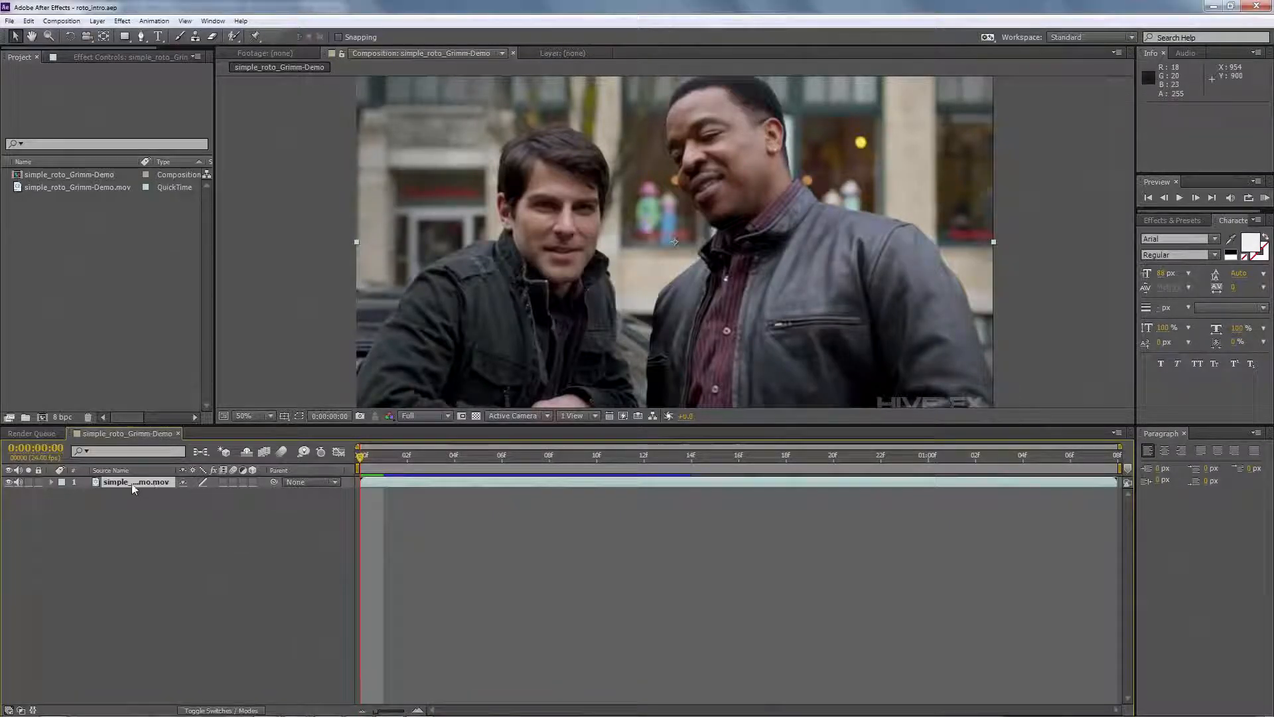
pyautogui.click(90, 187)
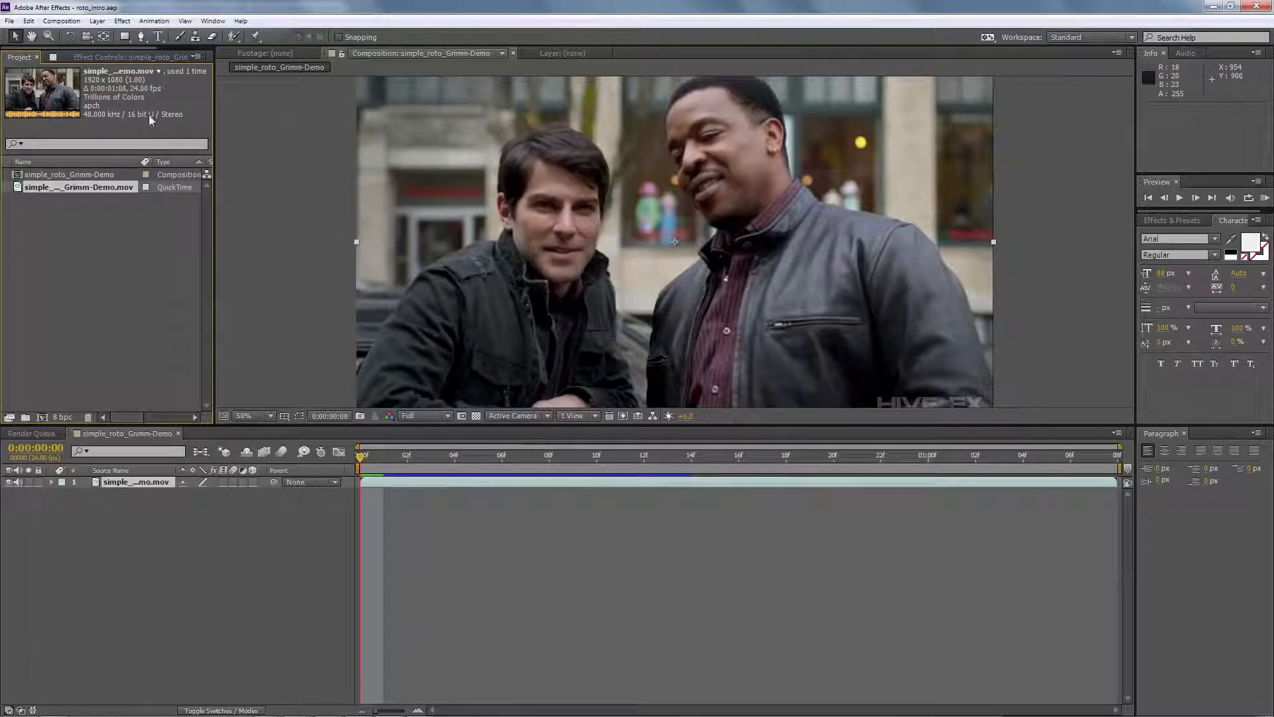
pyautogui.click(82, 174)
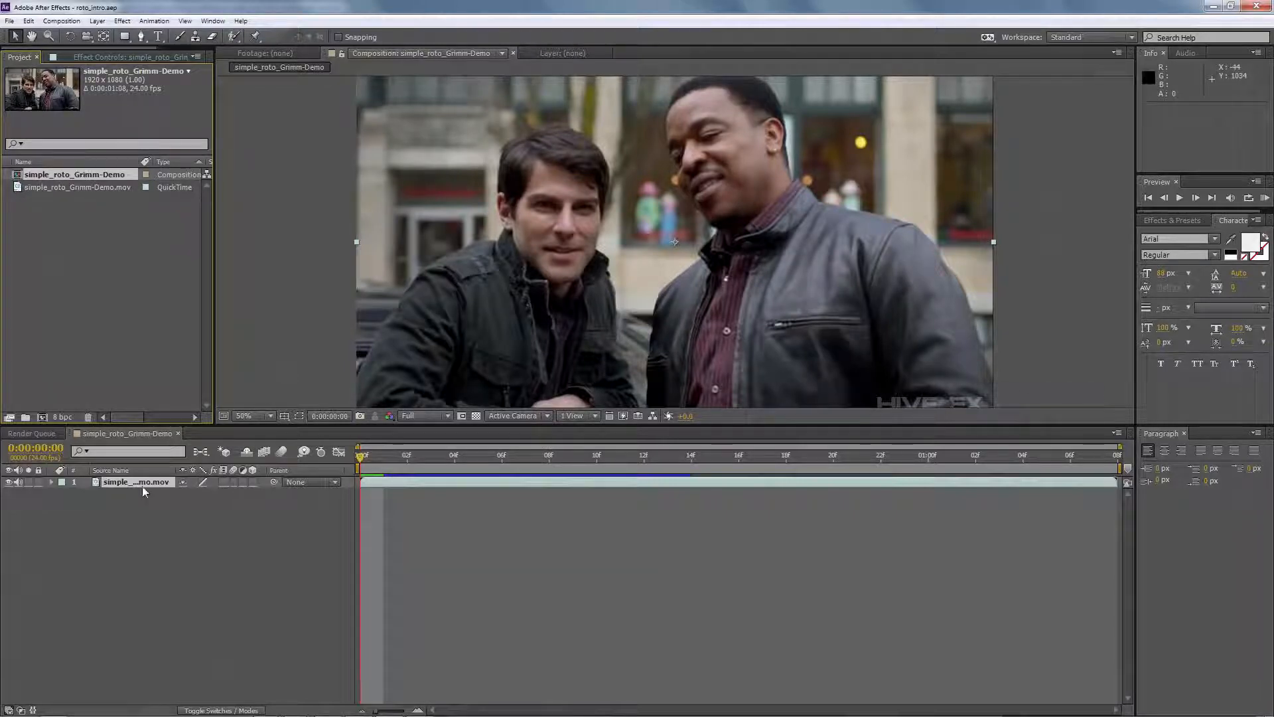
pyautogui.click(29, 21)
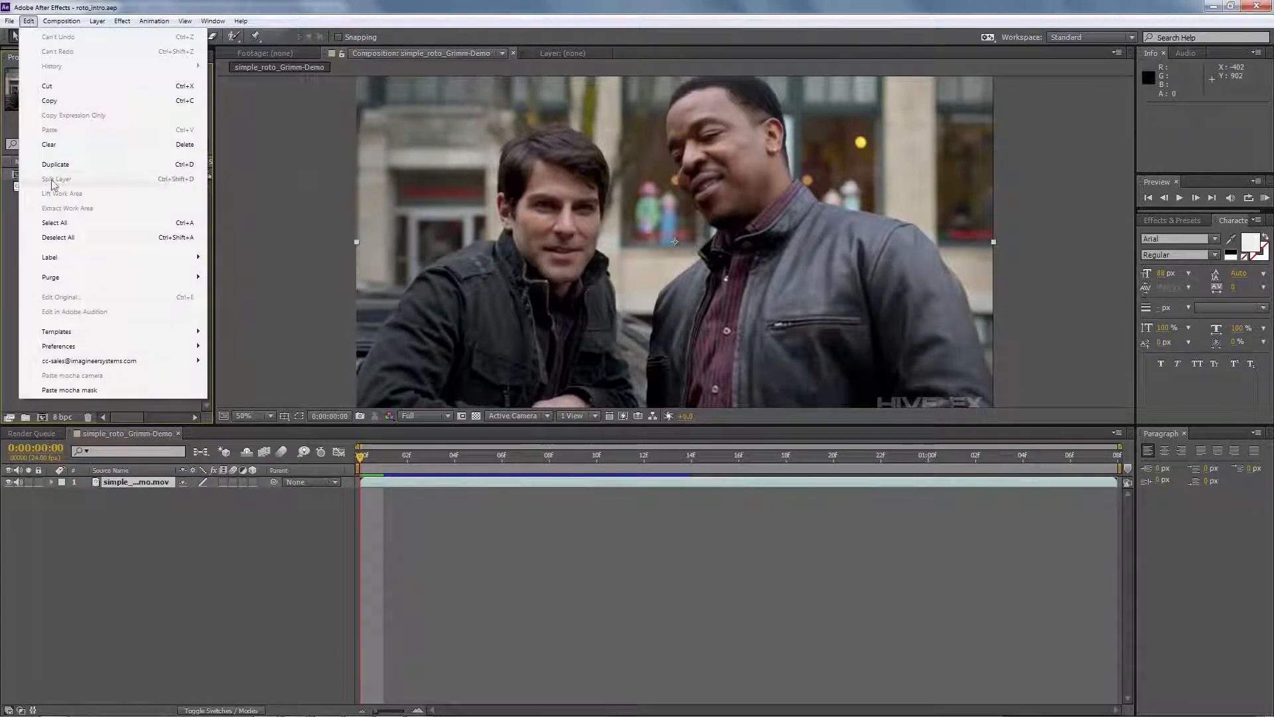
pyautogui.click(81, 392)
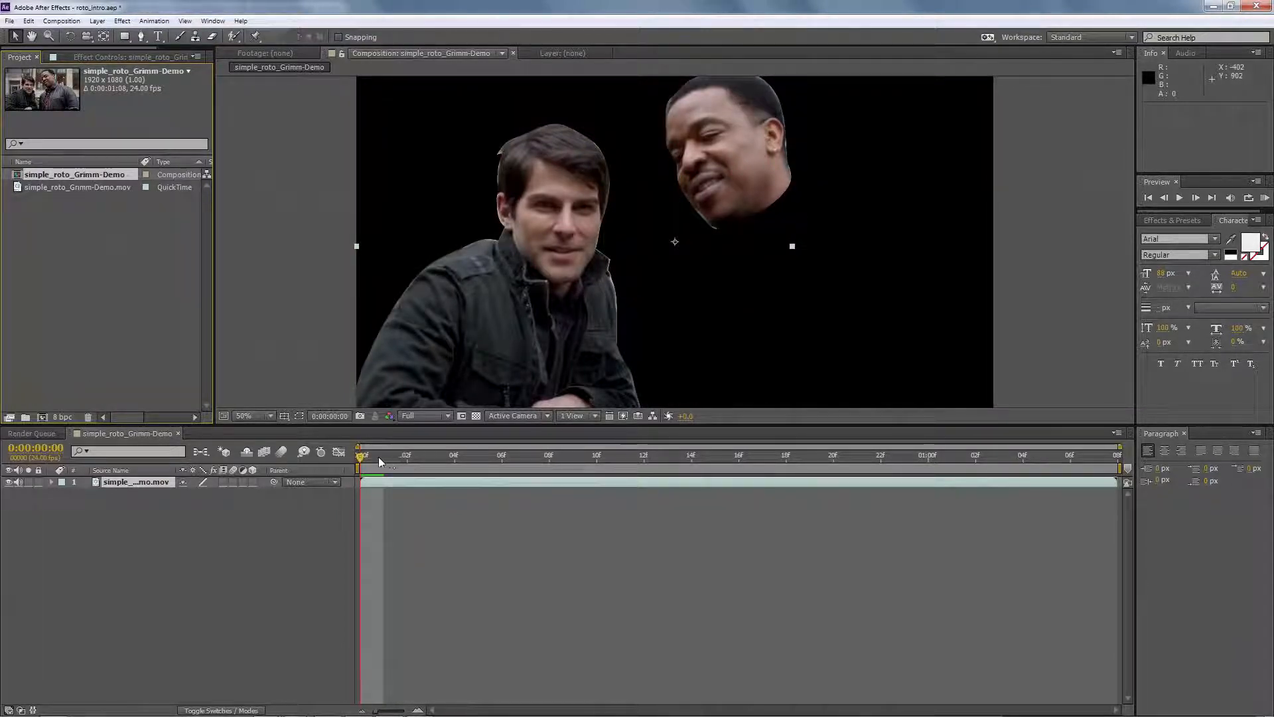
# Step: Expand the clip layer's masks, inspect their keyframes, and preview the masked footage
pyautogui.click(52, 483)
pyautogui.click(63, 493)
pyautogui.click(113, 517)
pyautogui.click(115, 539)
pyautogui.press('space')
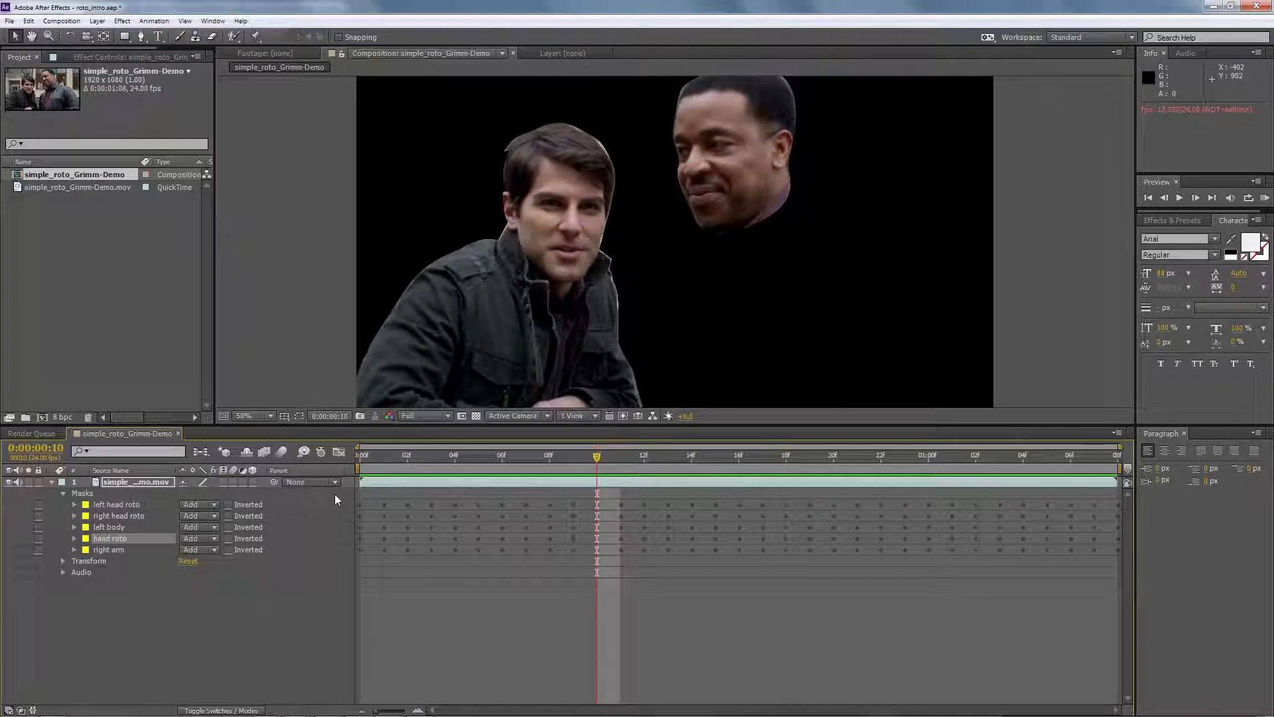
pyautogui.click(422, 455)
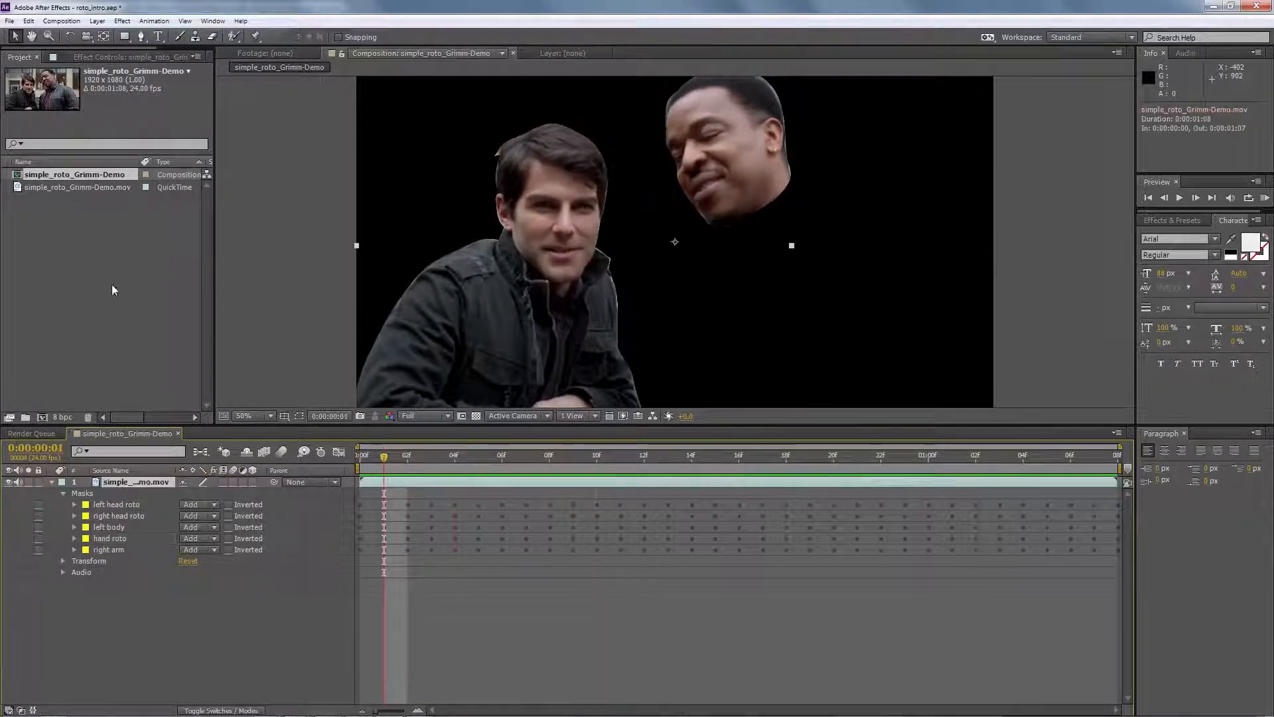
# Step: Add a second copy of simple_roto_Grimm-Demo.mov above the masked layer, paste the shape data as effects at frame 0, and show its effect settings
pyautogui.click(111, 284)
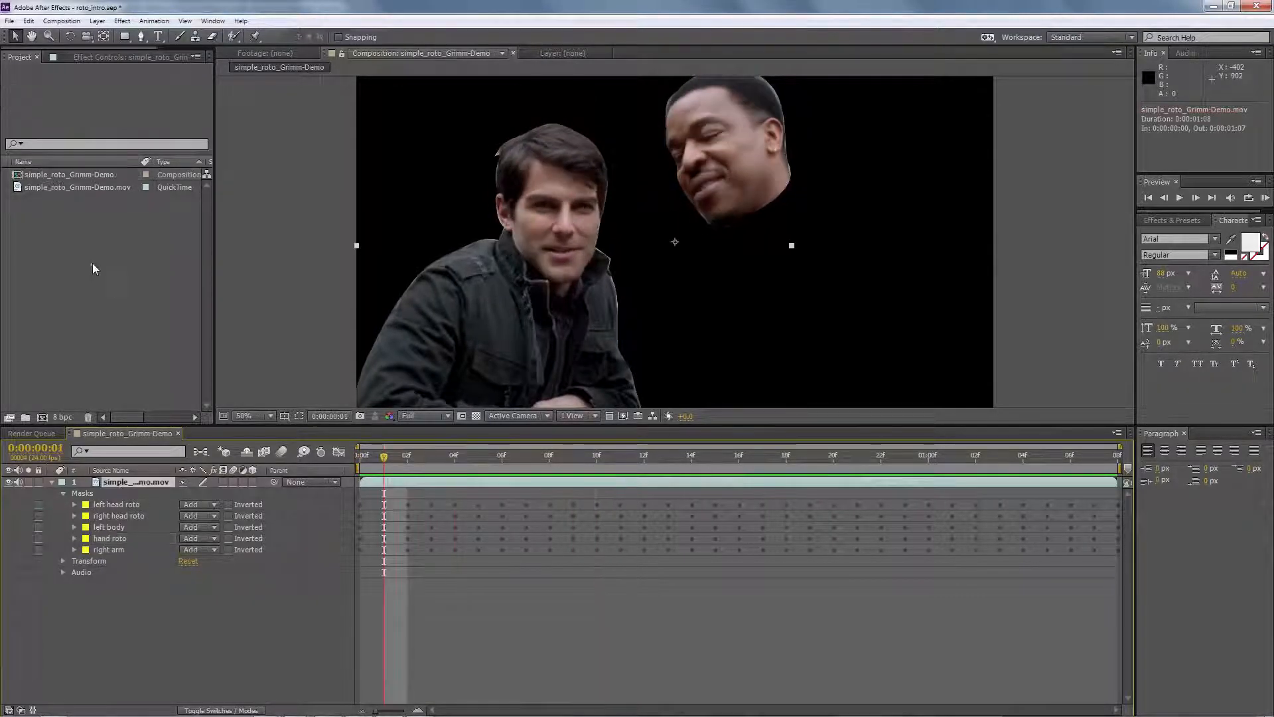
pyautogui.moveTo(97, 188); pyautogui.dragTo(149, 501)
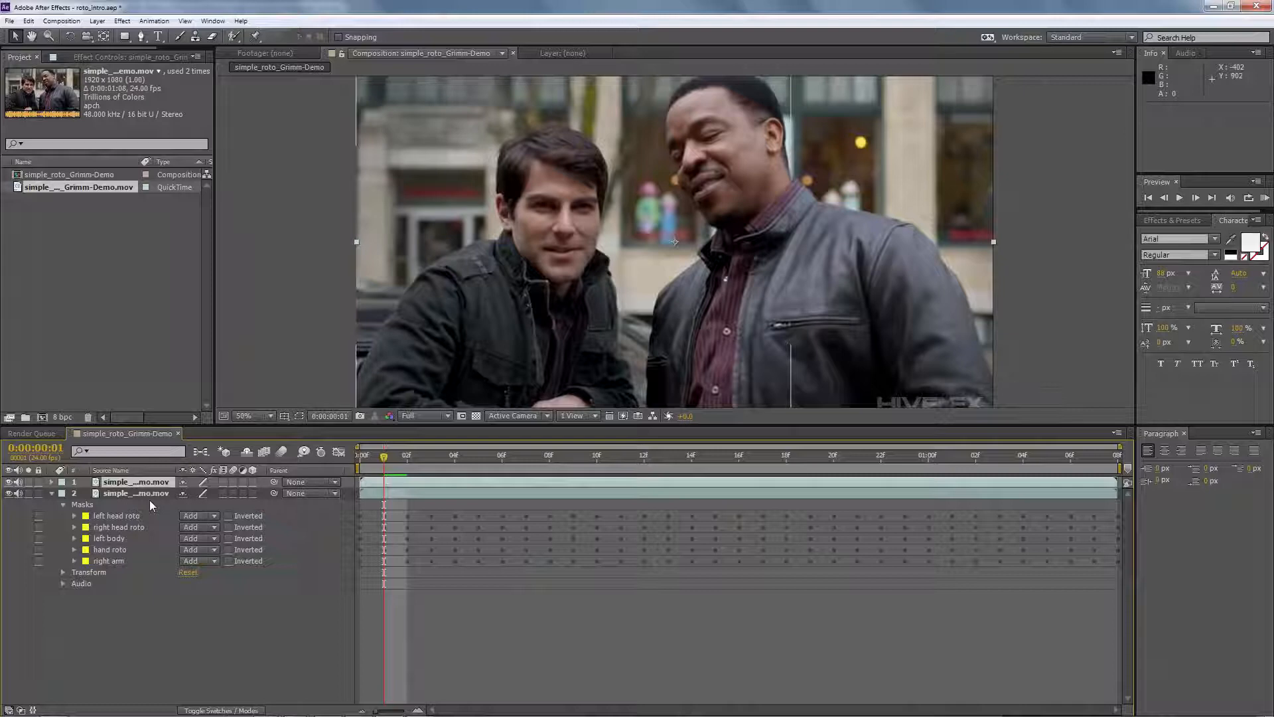
pyautogui.press('Home')
pyautogui.hotkey('ctrl', 'v')
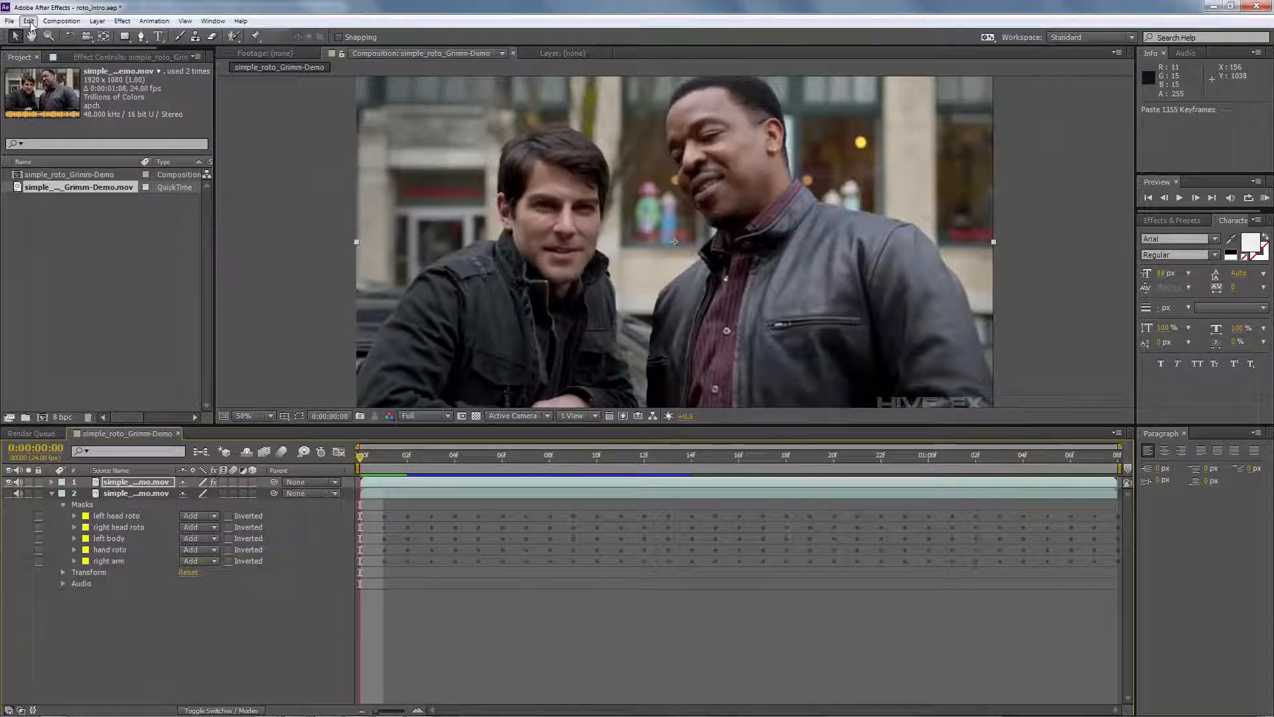
pyautogui.click(98, 56)
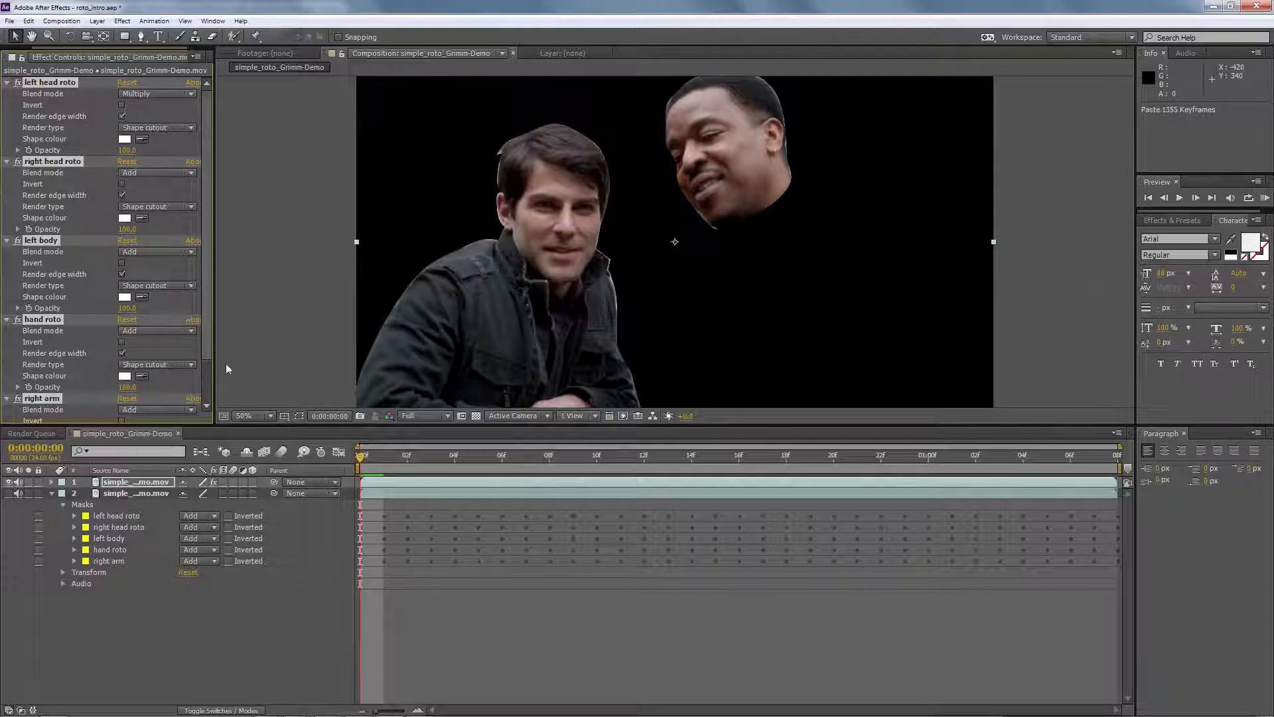
# Step: Switch back to mocha AE, select the right head roto layer, and turn on the matte display
pyautogui.moveTo(299, 714)
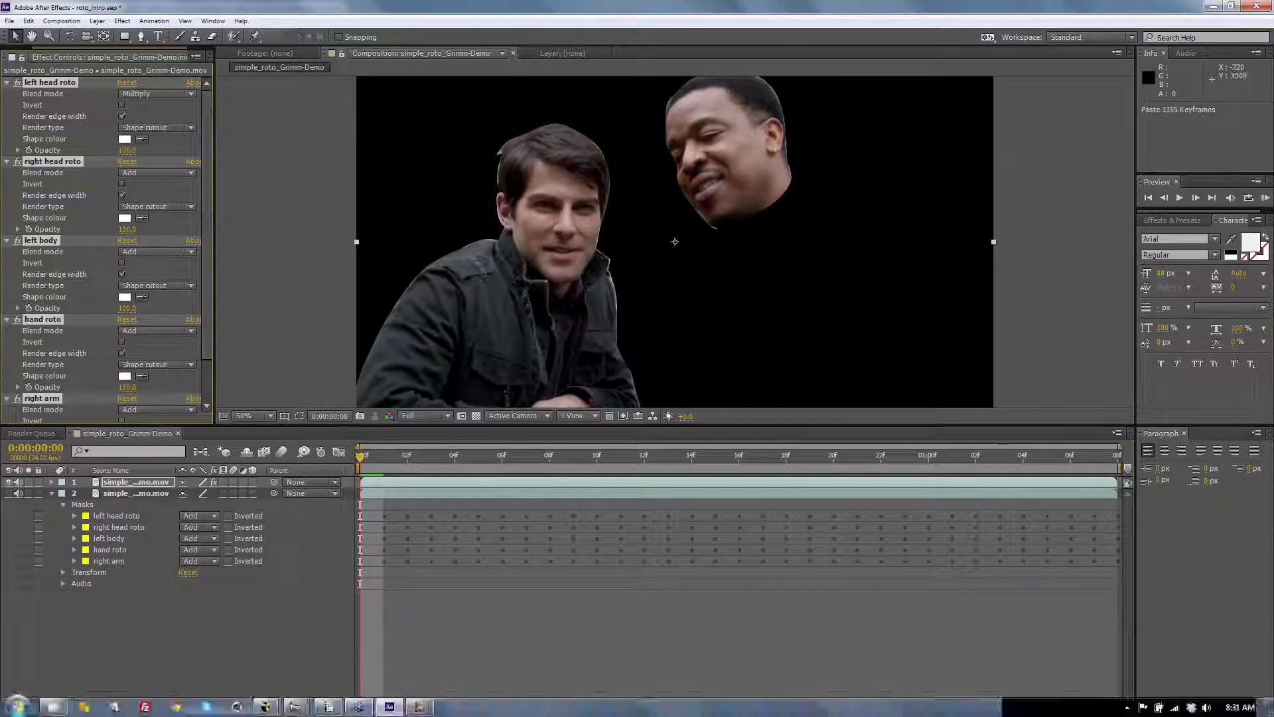
pyautogui.click(419, 706)
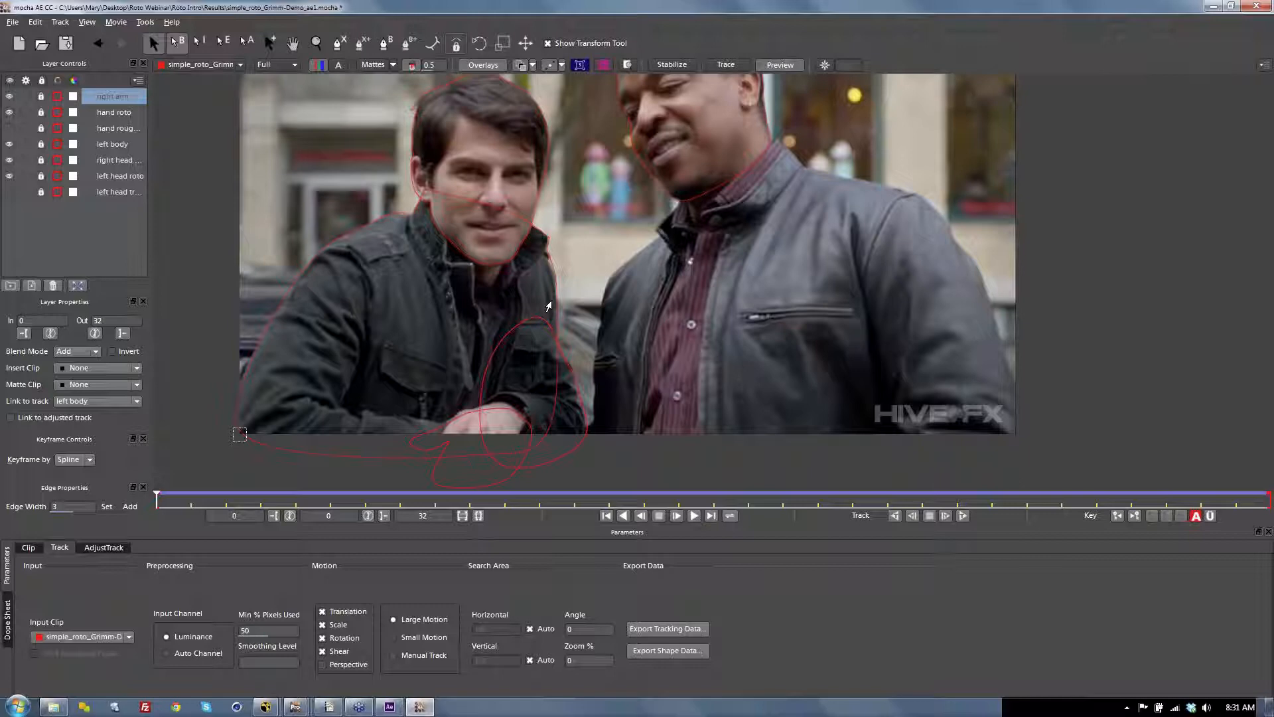
pyautogui.press('x')
pyautogui.moveTo(640, 146); pyautogui.dragTo(601, 296)
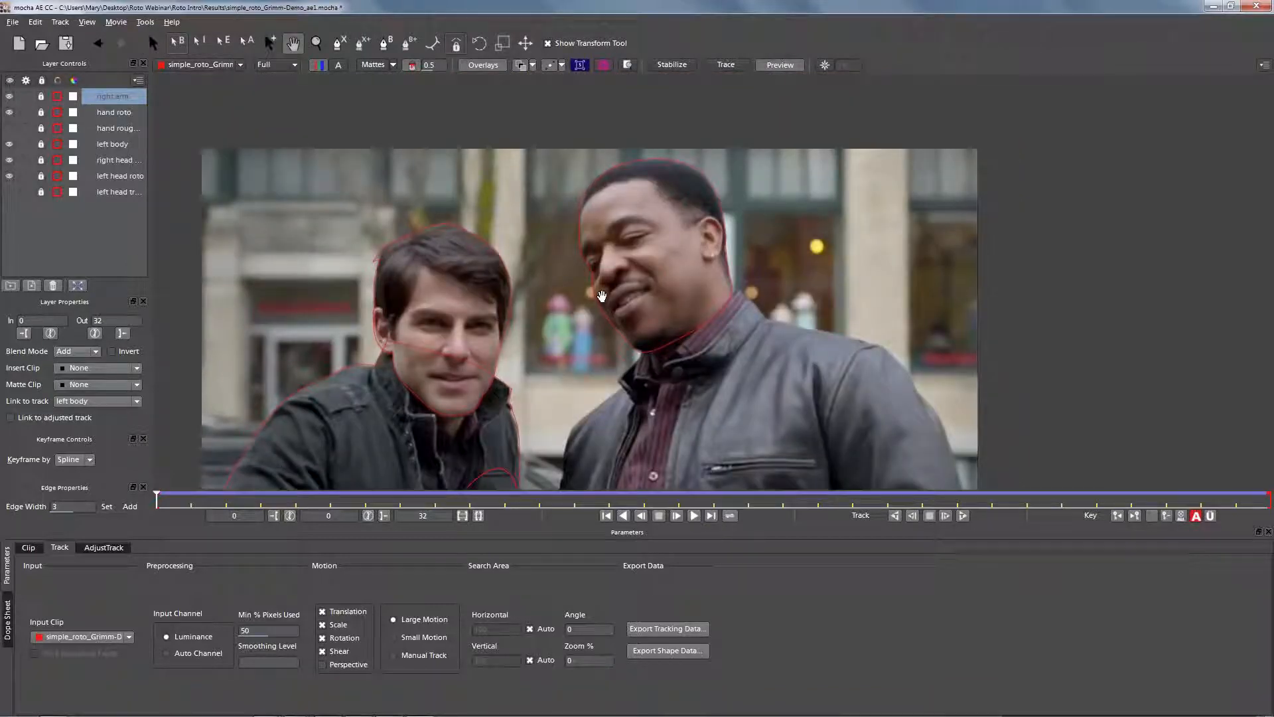
pyautogui.click(588, 182)
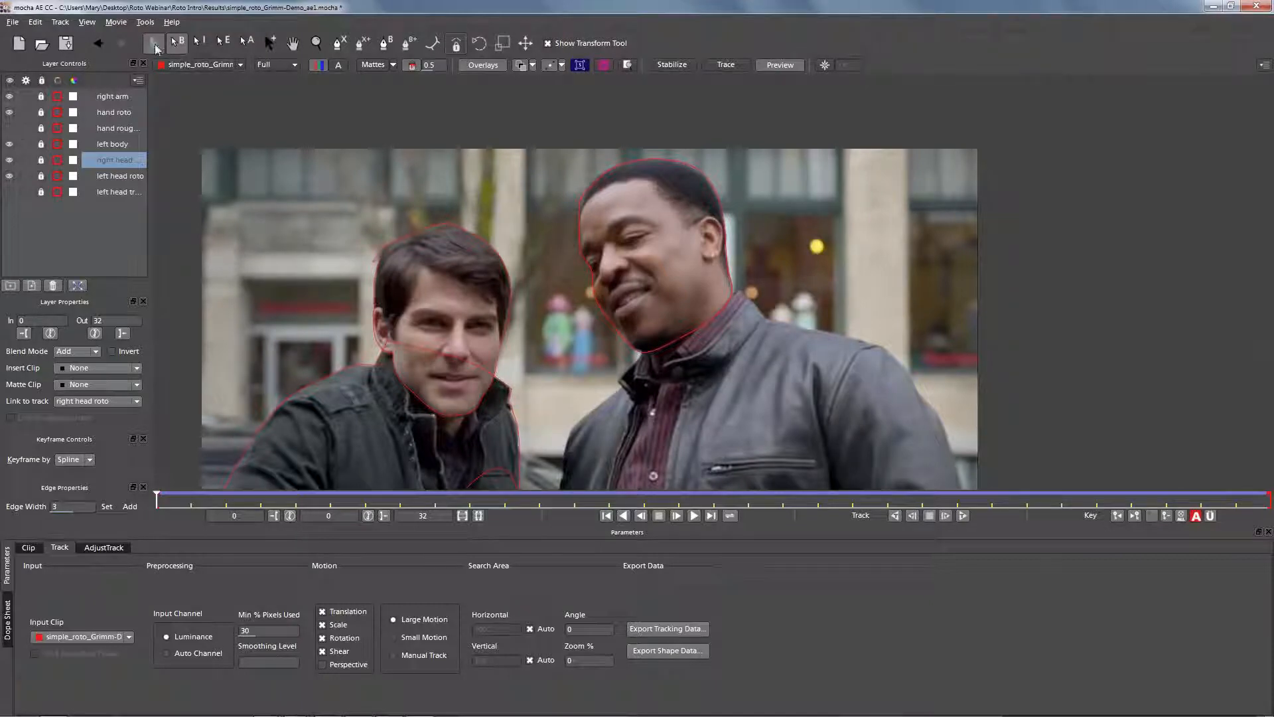
pyautogui.click(199, 43)
pyautogui.click(373, 64)
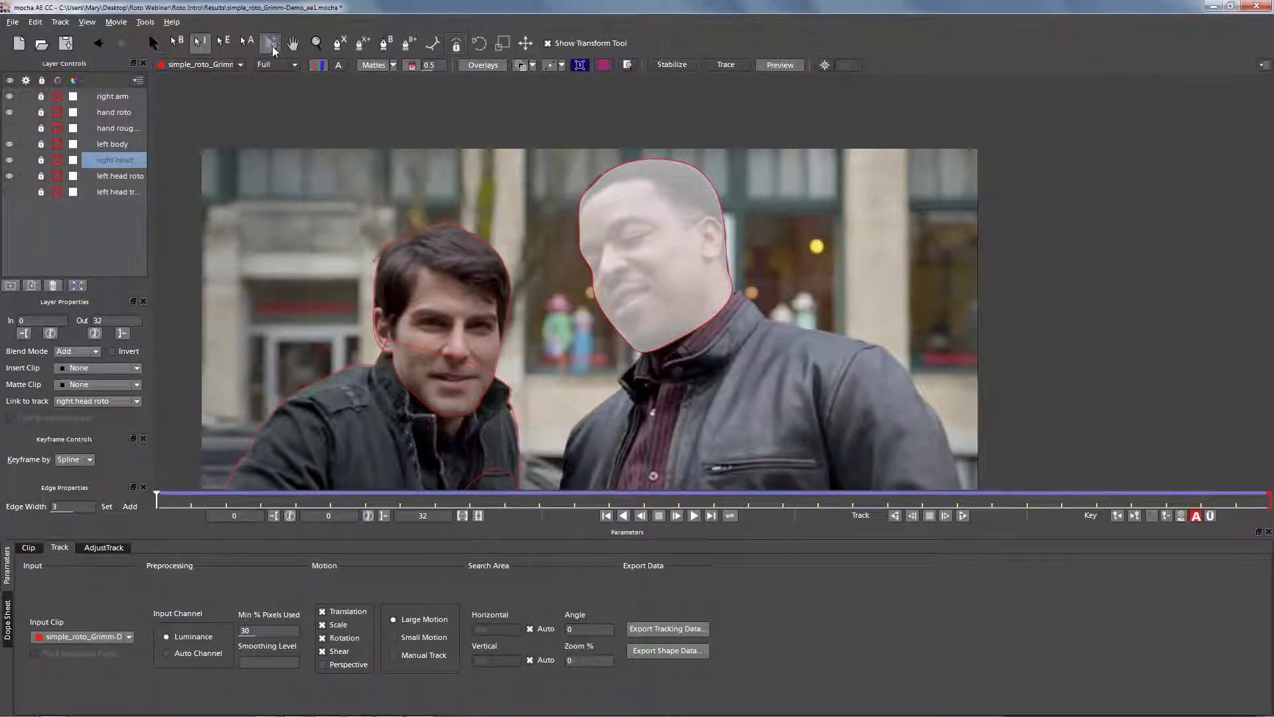
# Step: Unlock the right head roto layer and move its inner points from the hairline down across the forehead to feather the edge
pyautogui.click(162, 49)
pyautogui.click(103, 101)
pyautogui.click(118, 150)
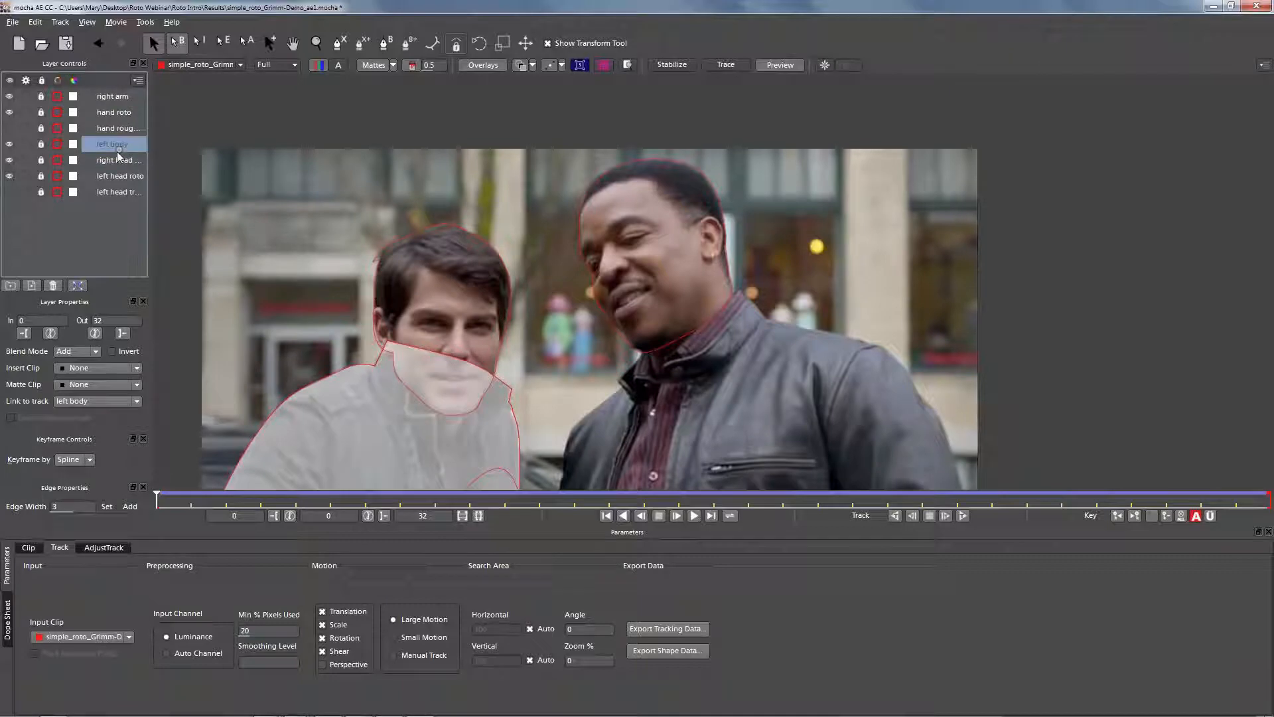
pyautogui.click(119, 159)
pyautogui.click(45, 159)
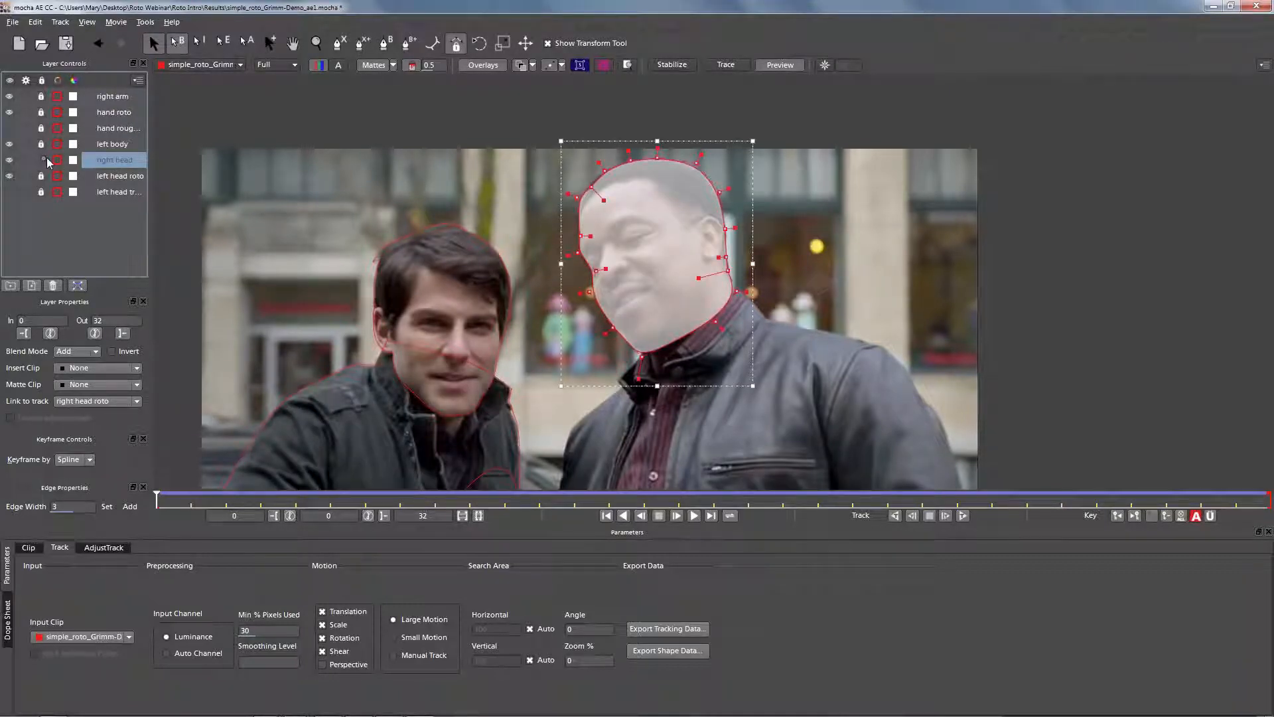
pyautogui.click(199, 43)
pyautogui.moveTo(591, 188); pyautogui.dragTo(641, 201)
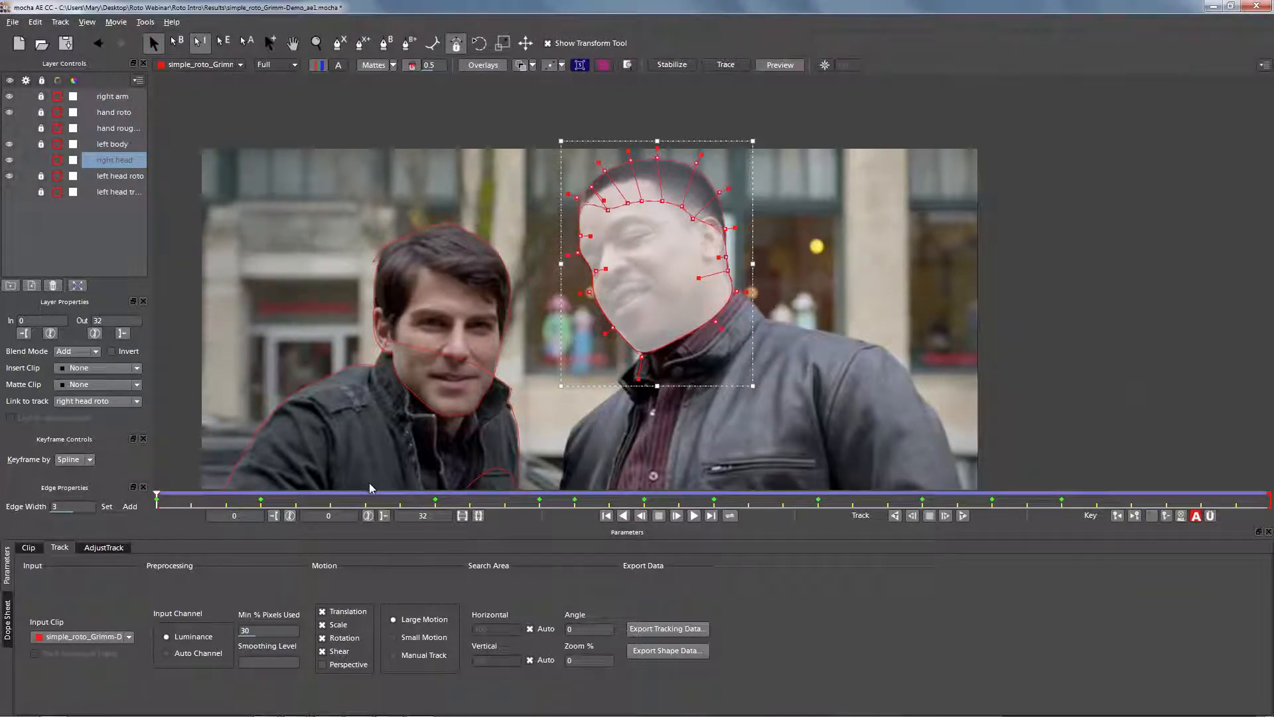
# Step: Unlock all the remaining layers and select the right head roto layer
pyautogui.click(103, 193)
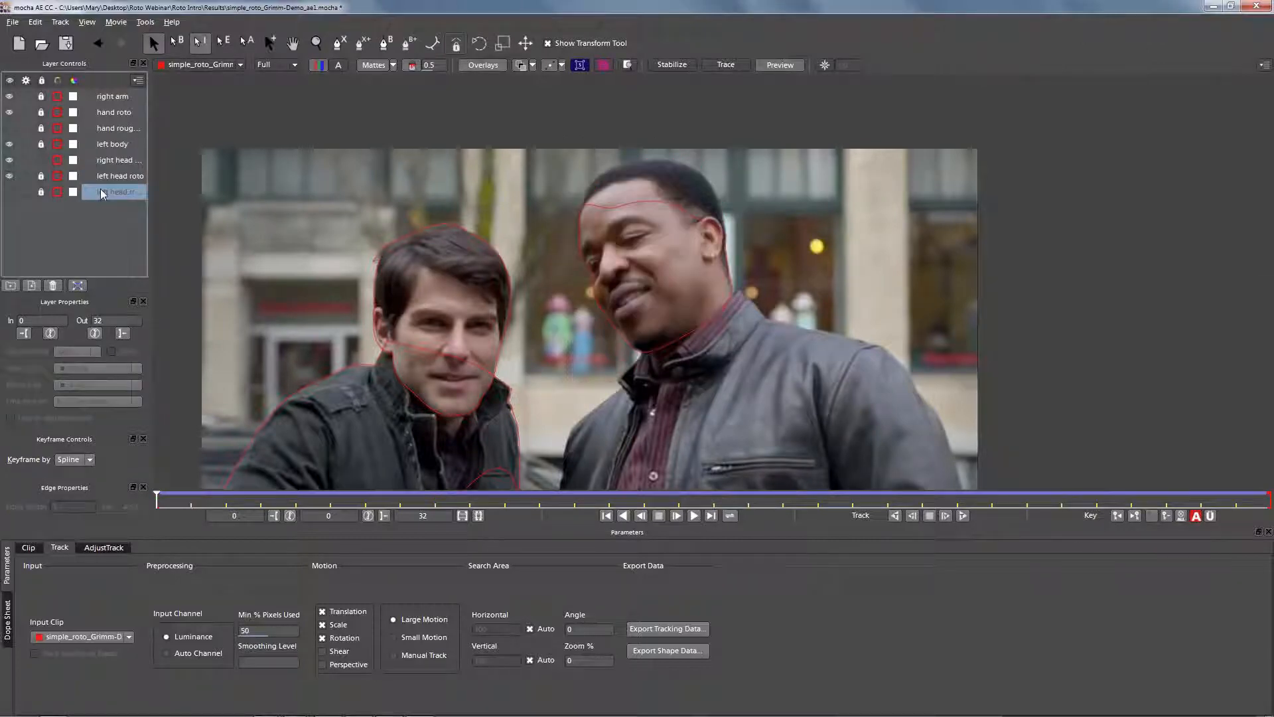
pyautogui.click(41, 96)
pyautogui.click(40, 112)
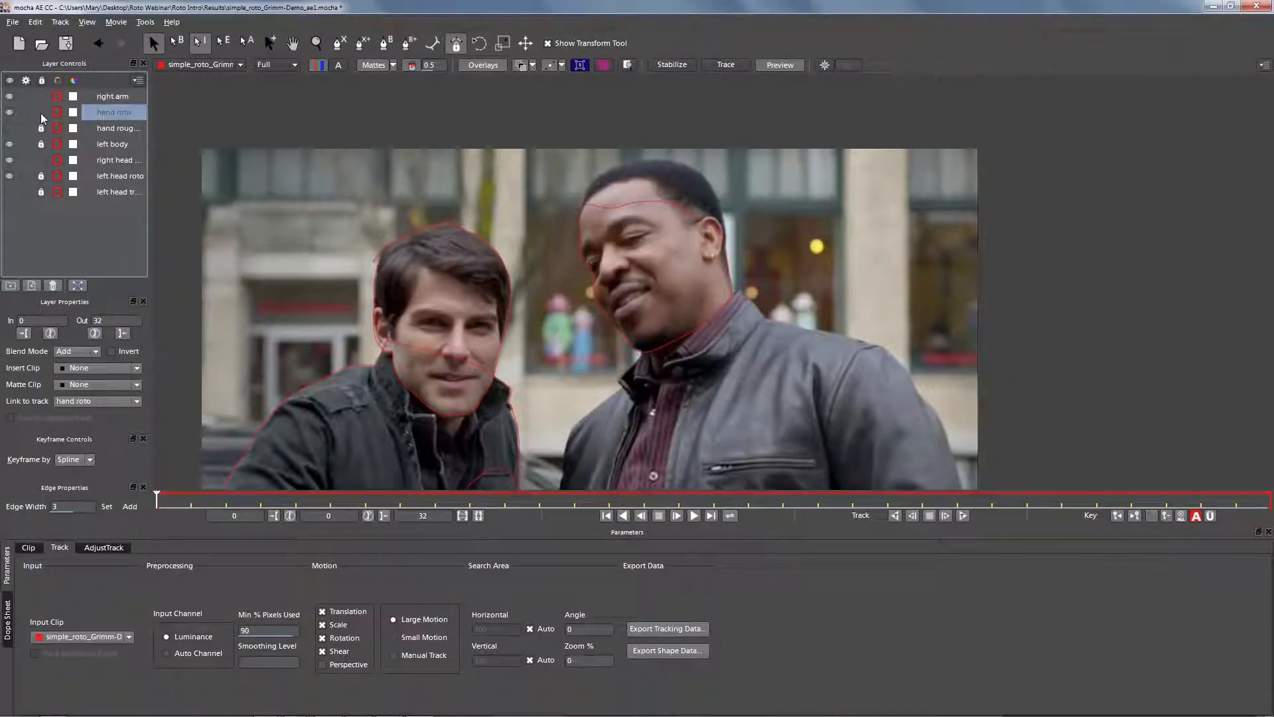
pyautogui.click(41, 128)
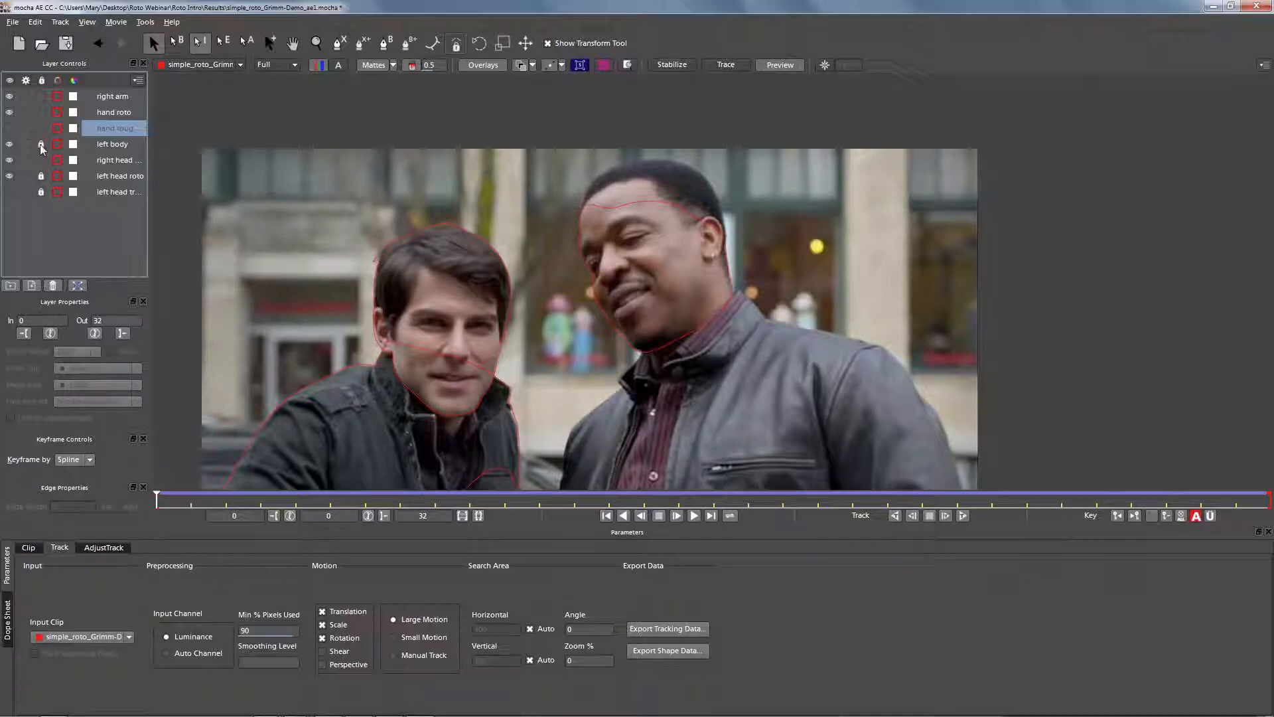
pyautogui.click(40, 144)
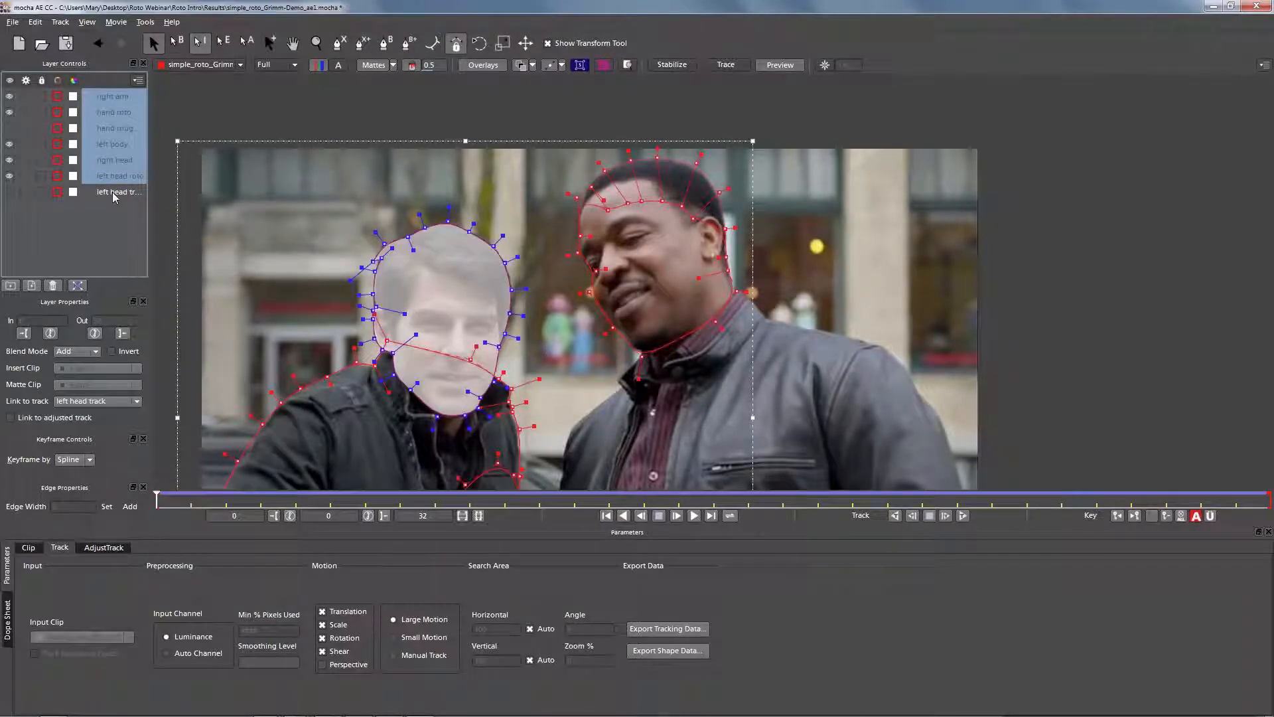
pyautogui.click(113, 216)
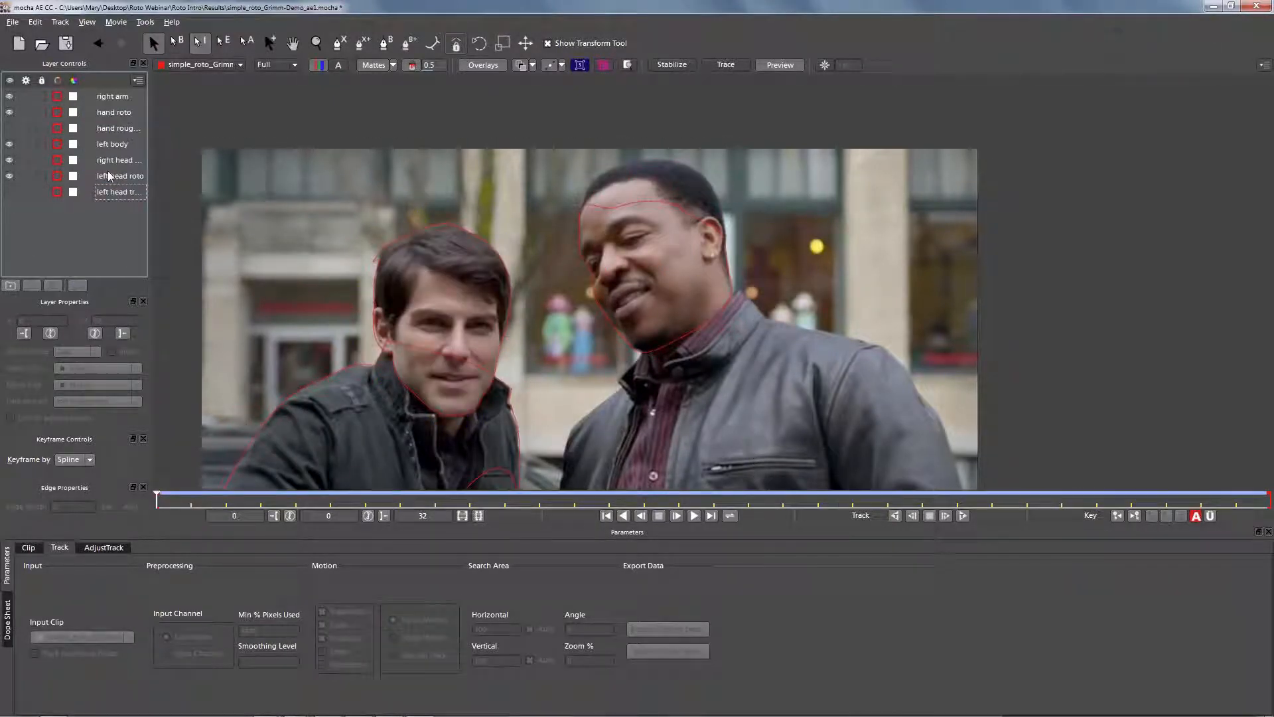
pyautogui.click(114, 160)
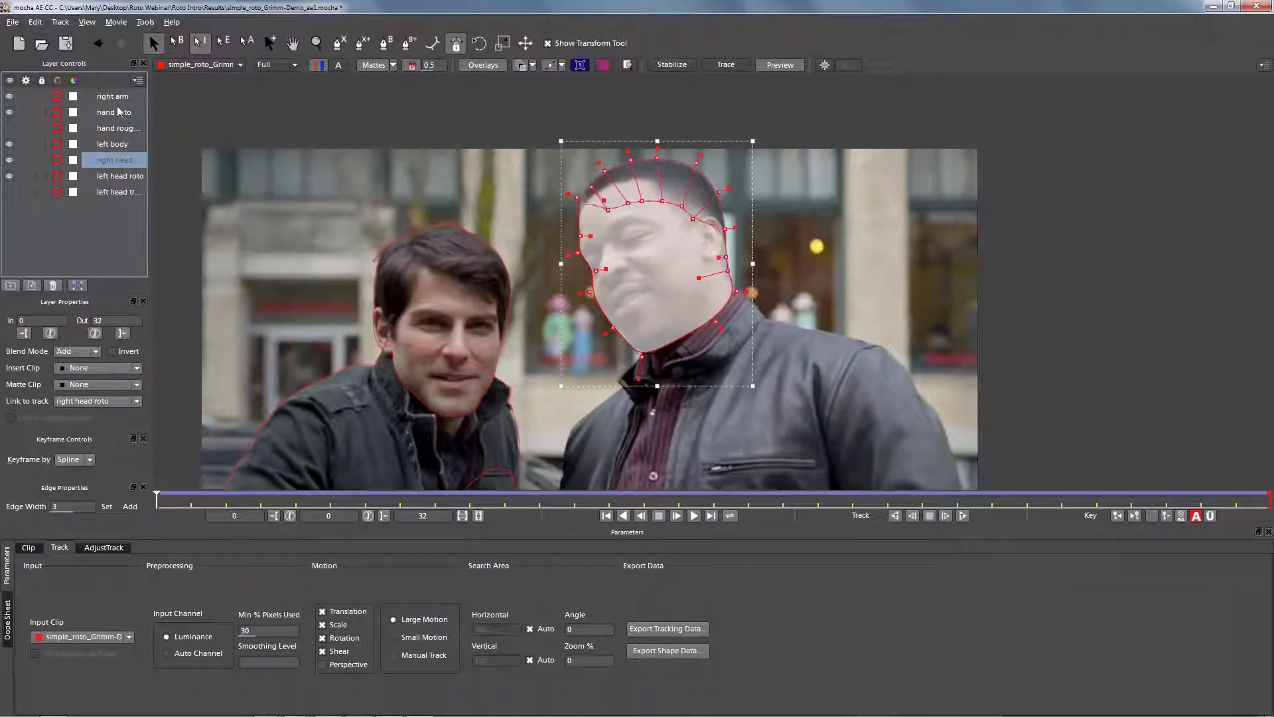
# Step: Select the left man's layers from left body up to right arm, and set the left head roto layer's outline colour to green
pyautogui.click(118, 144)
pyautogui.keyDown('shift'); pyautogui.click(118, 102); pyautogui.keyUp('shift')
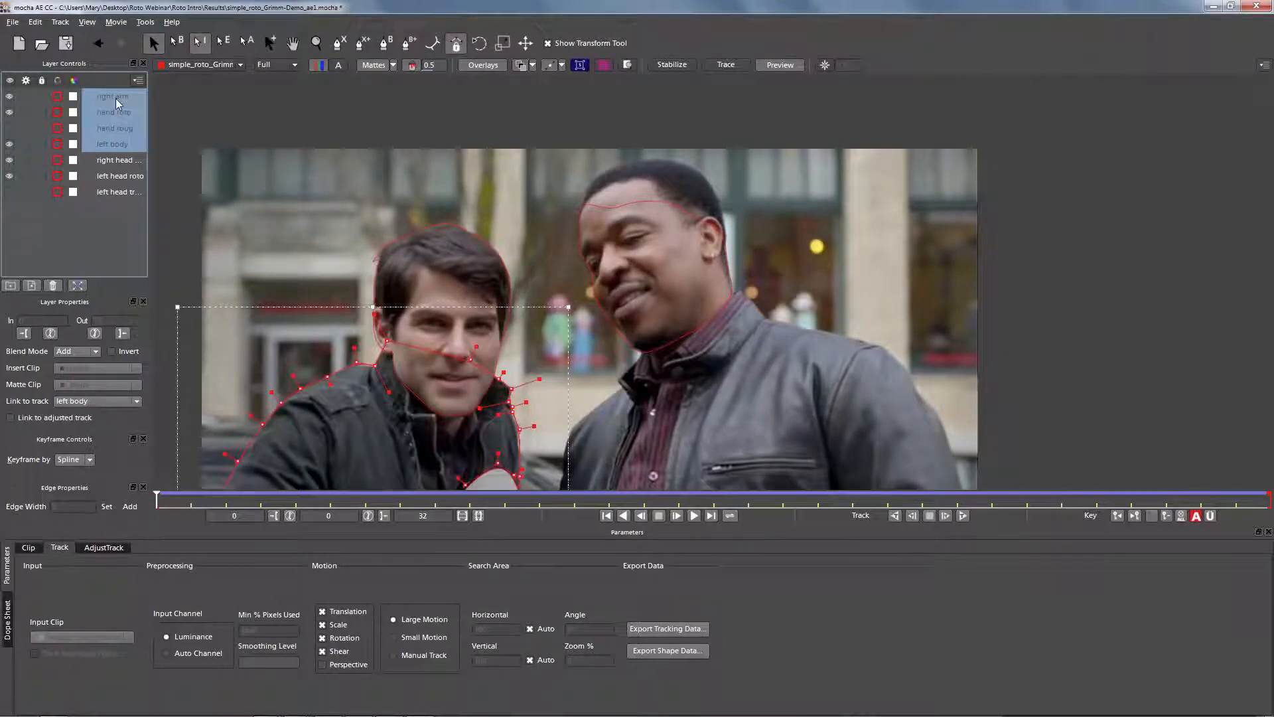
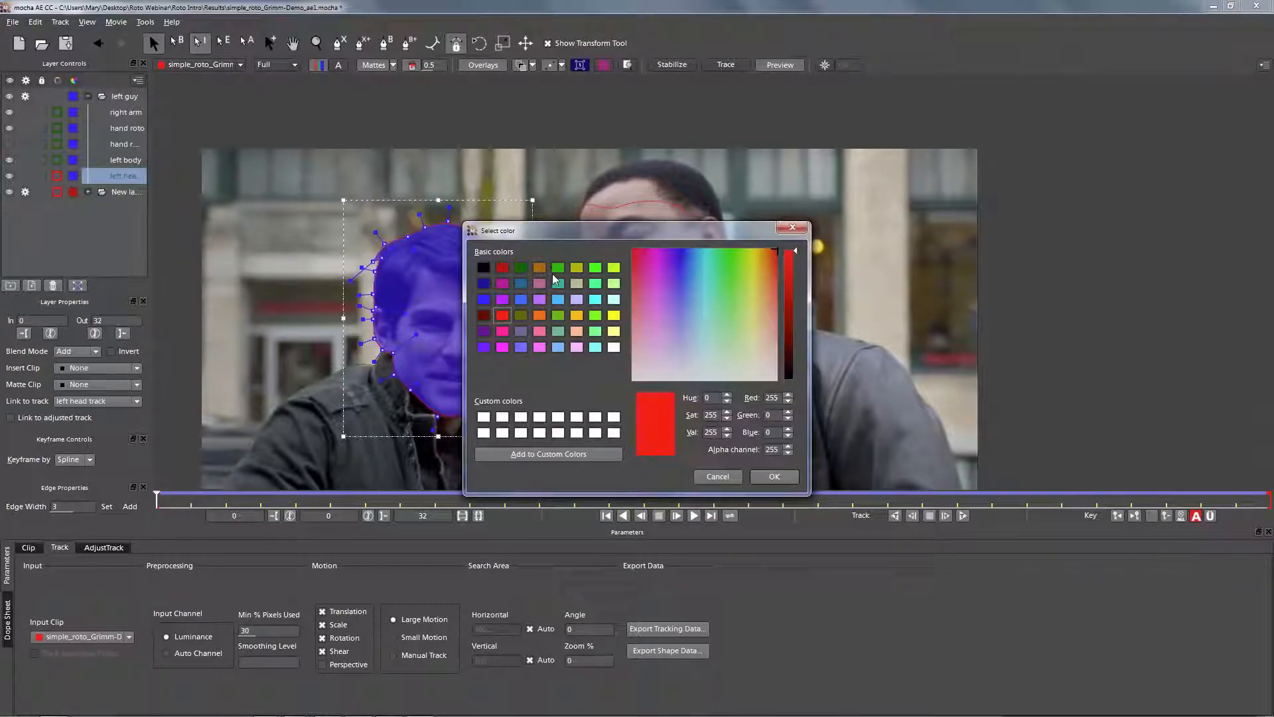
pyautogui.click(557, 268)
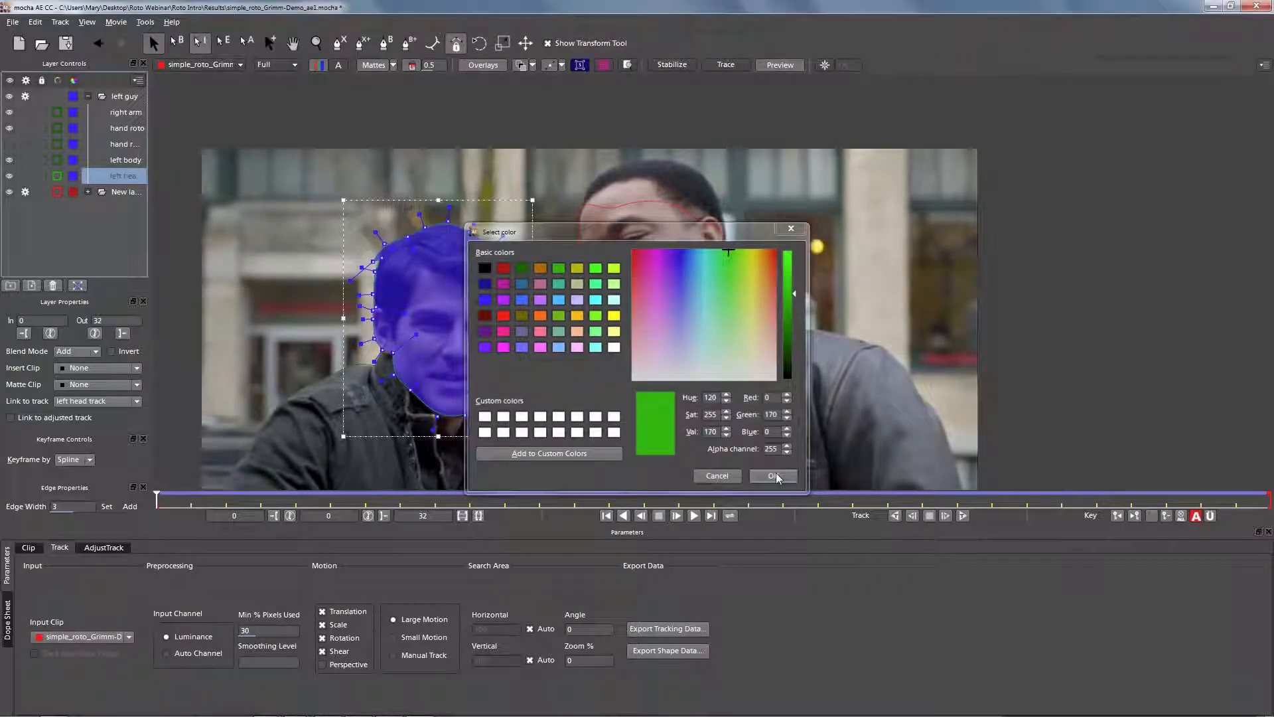
pyautogui.click(774, 476)
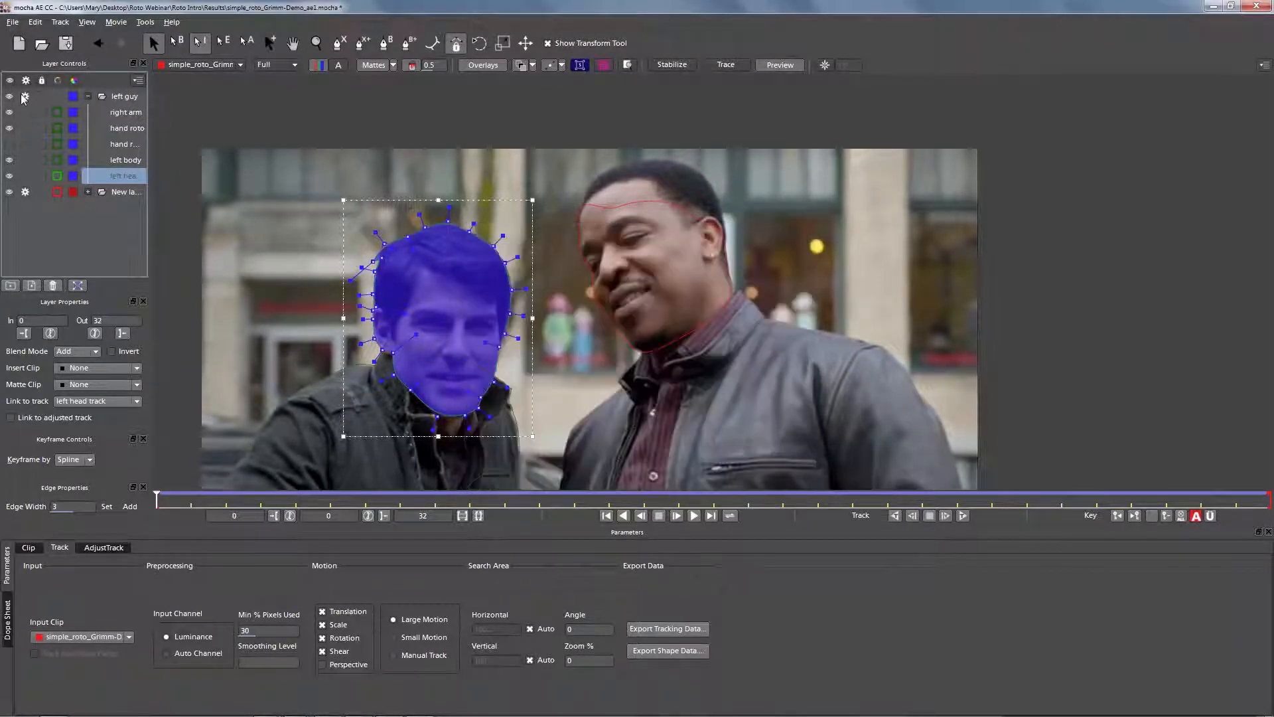
# Step: Show the coloured mattes of all layers over the footage instead of only the selected layer's matte
pyautogui.click(374, 65)
pyautogui.click(394, 64)
pyautogui.click(390, 80)
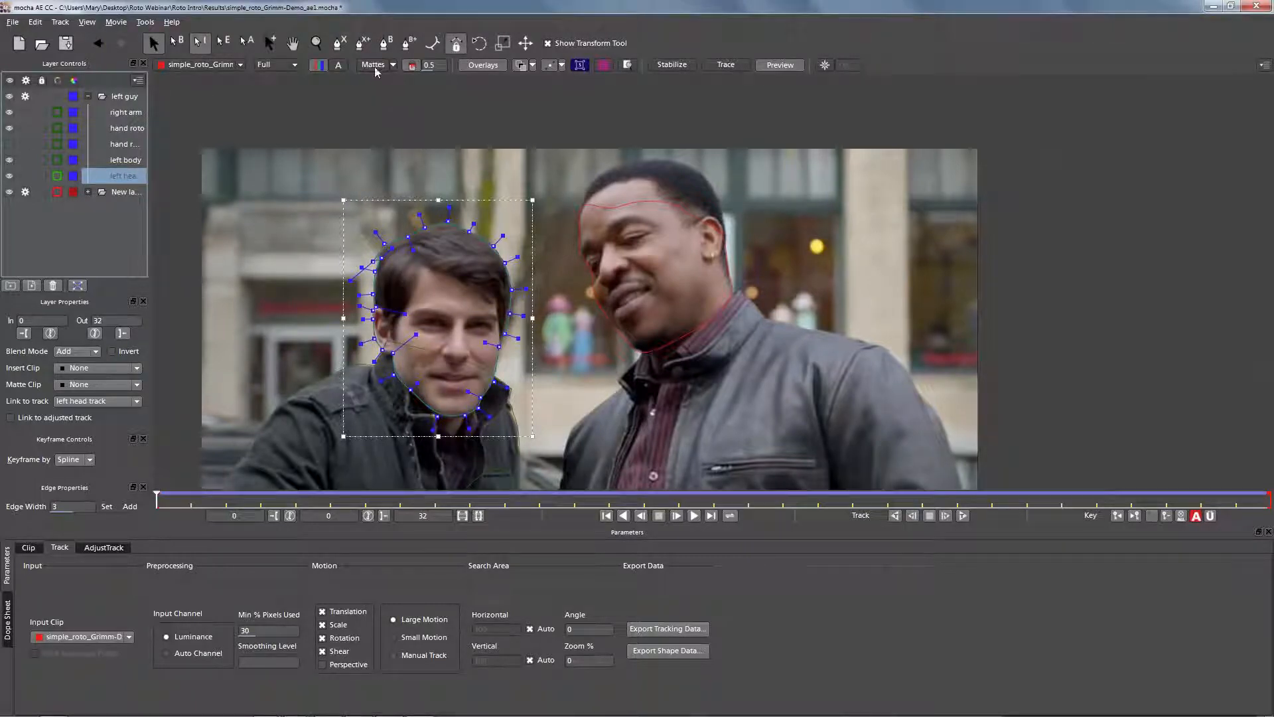
pyautogui.click(374, 65)
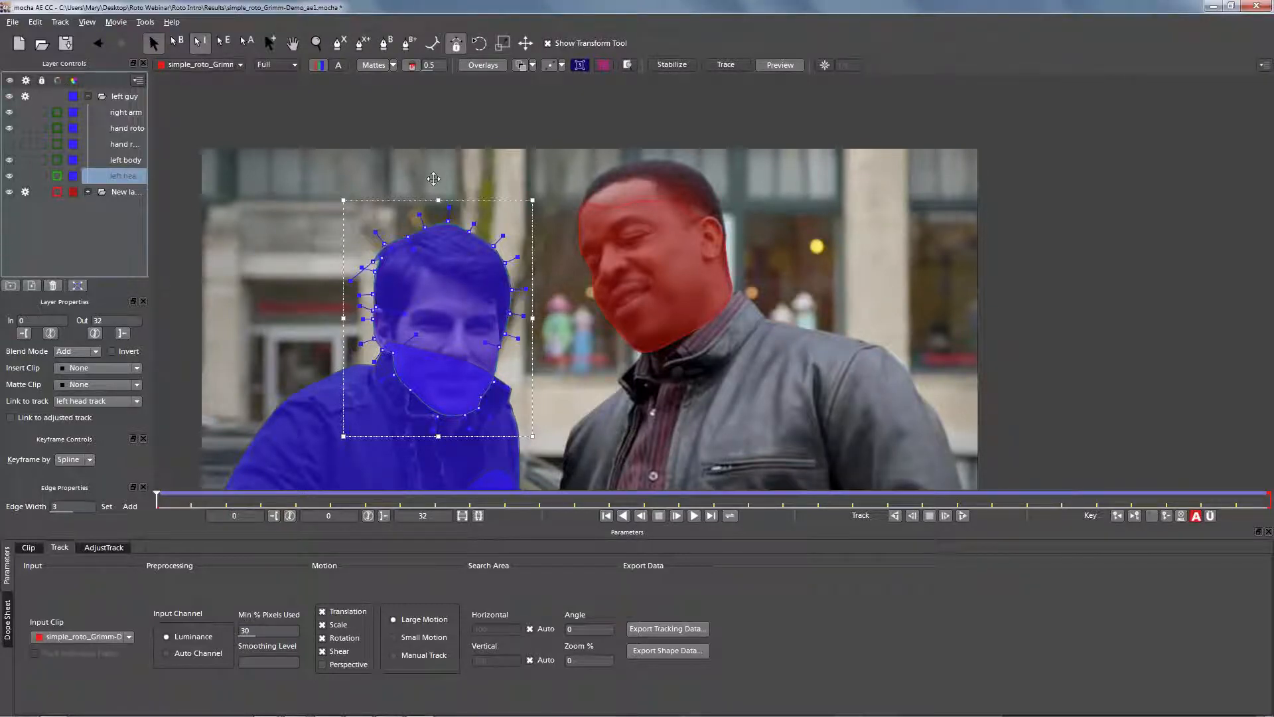
# Step: Close the mocha AE project and After Effects, saving the changes to roto_intro.aep
pyautogui.click(1247, 8)
pyautogui.click(803, 390)
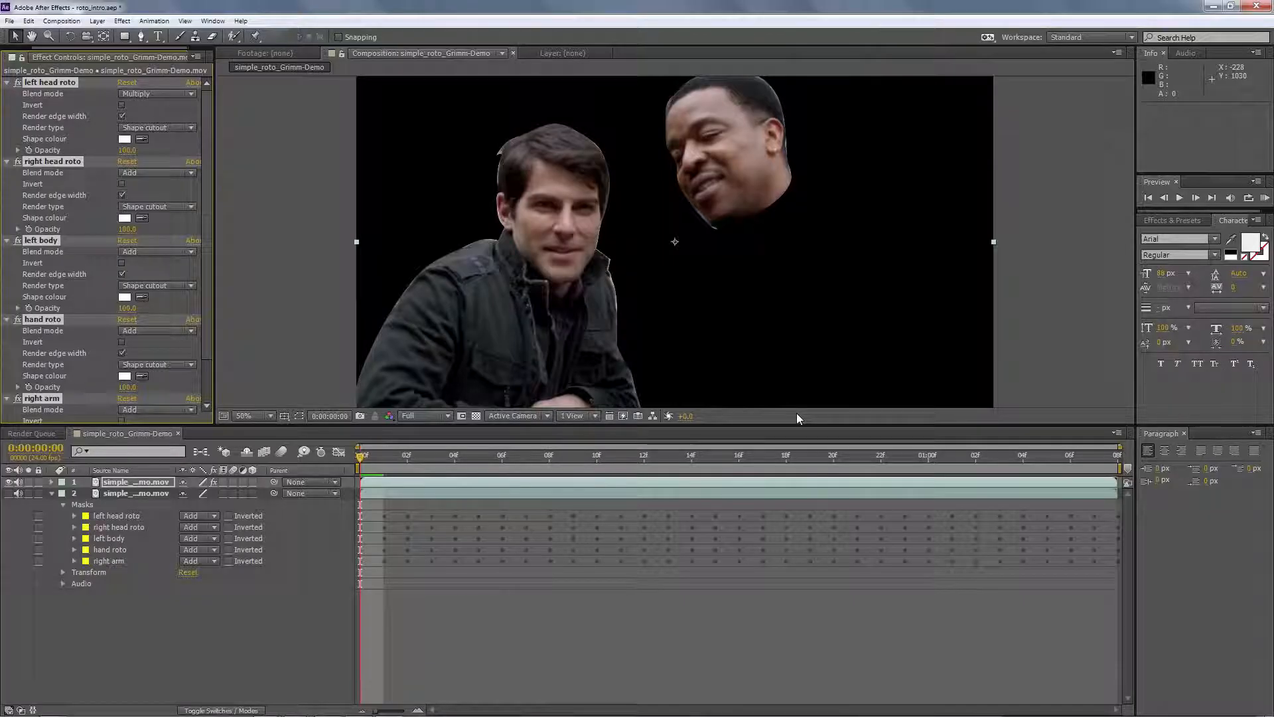
pyautogui.click(1248, 10)
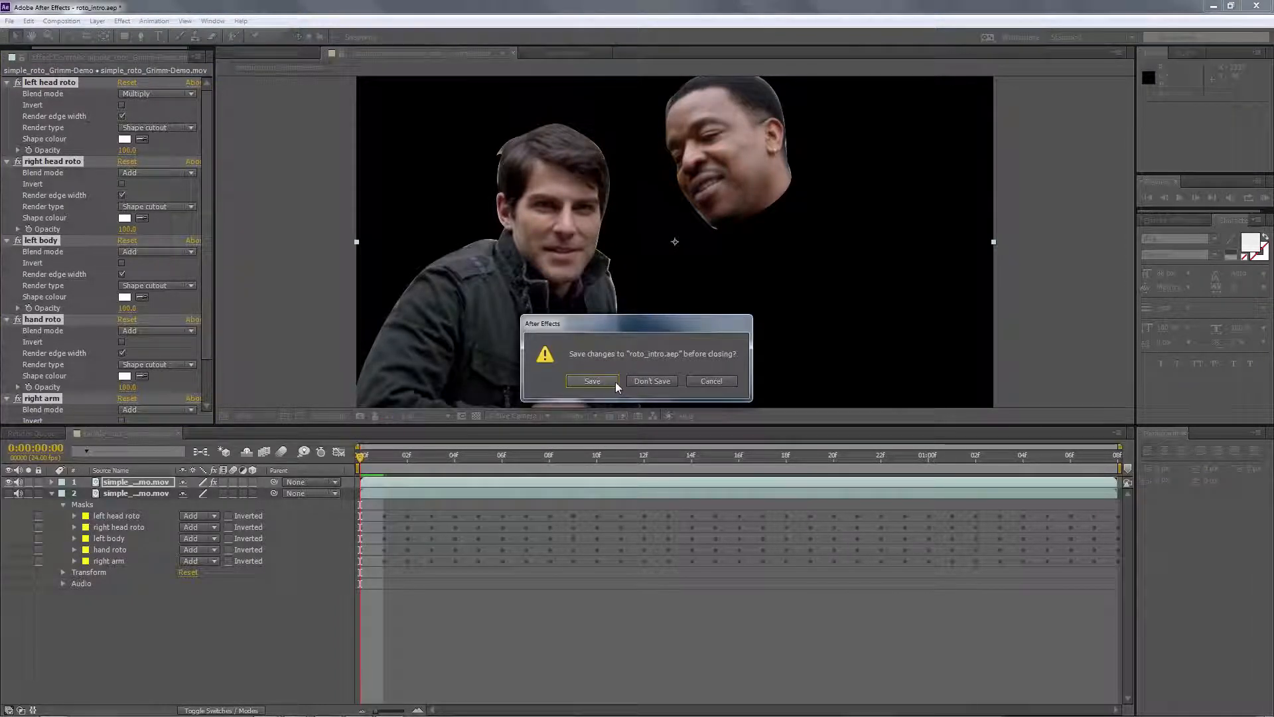
pyautogui.click(599, 380)
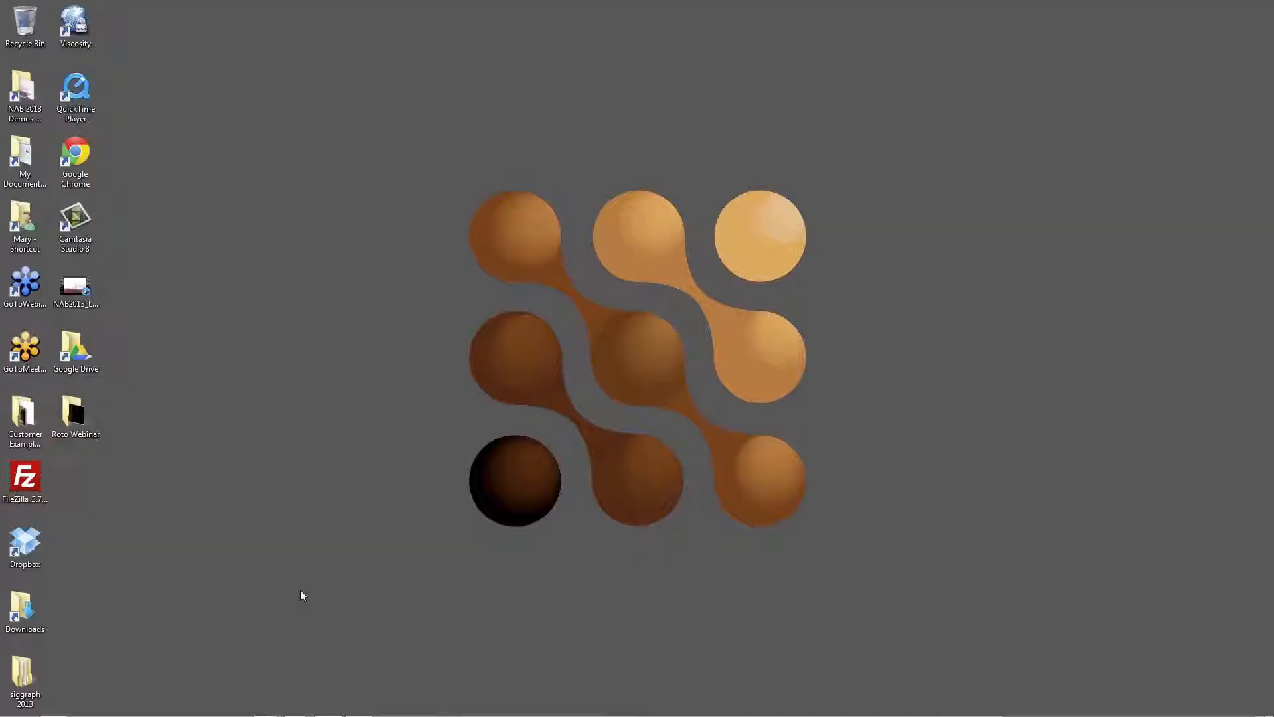
# Step: Switch to the simple_roto_Grimm-Demo project in mocha Pro and show the mattes of both the left person and right person groups
pyautogui.moveTo(302, 712)
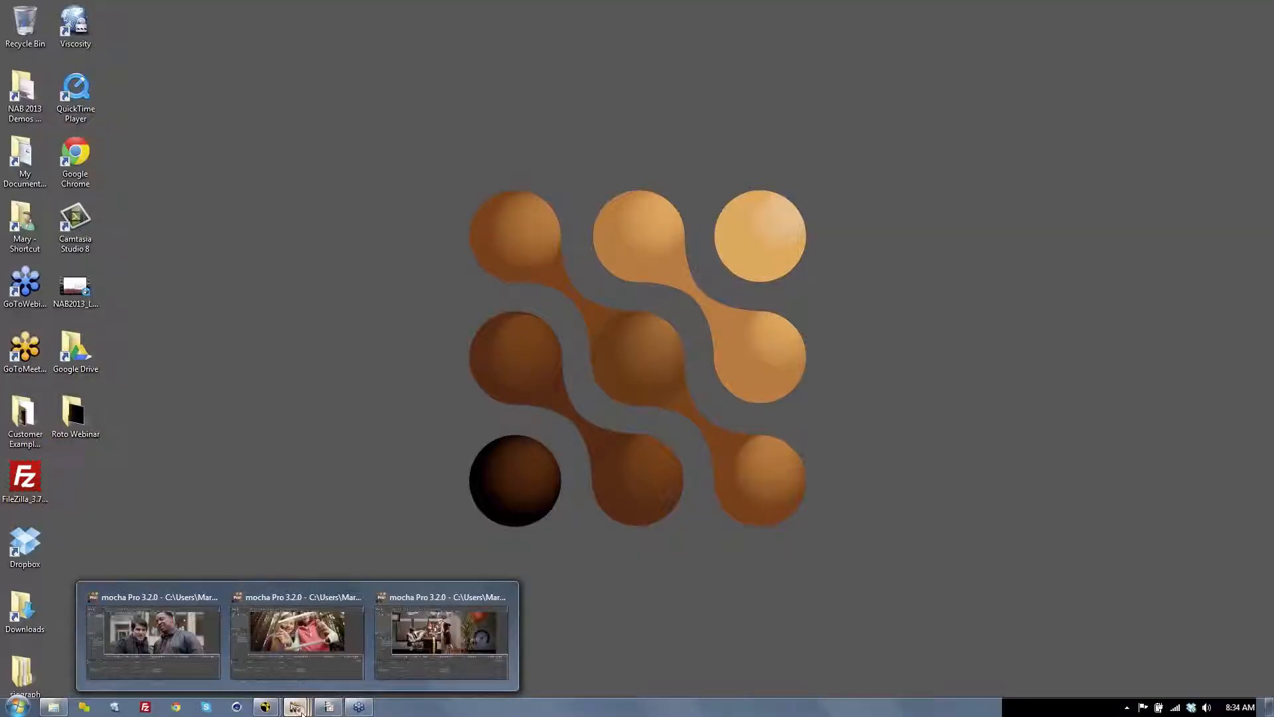
pyautogui.moveTo(196, 601)
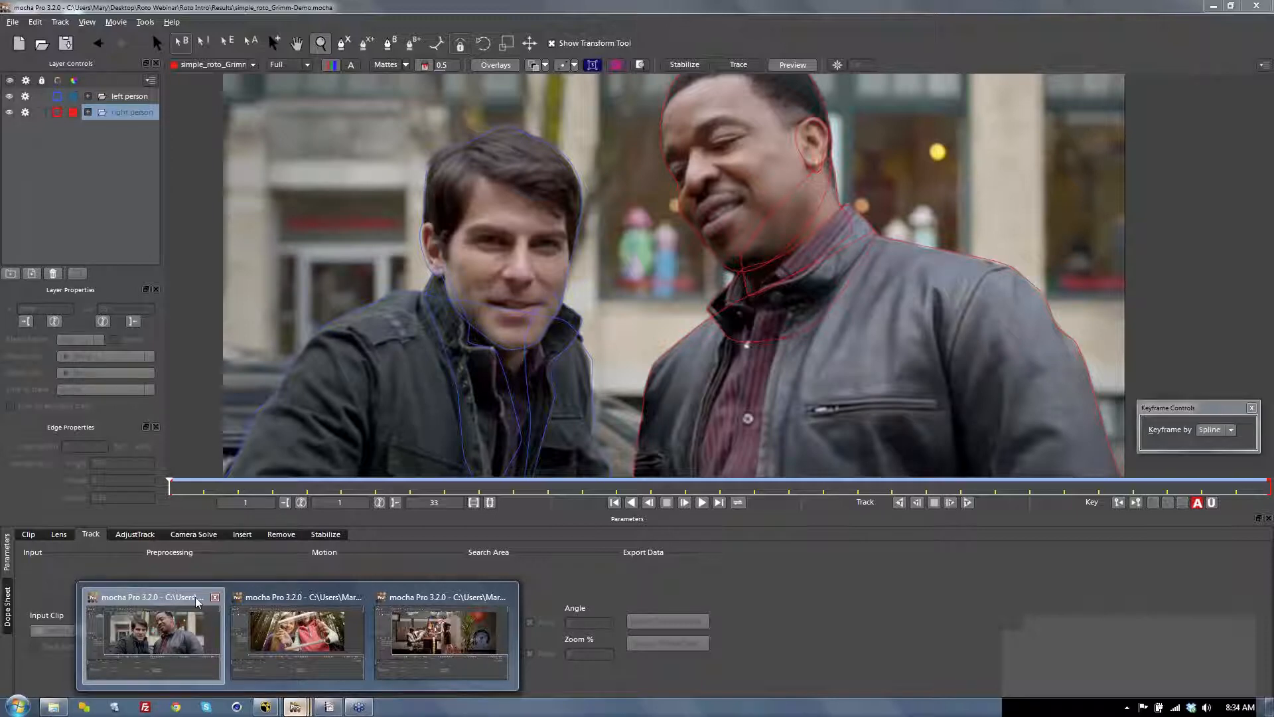
pyautogui.click(196, 601)
pyautogui.click(405, 65)
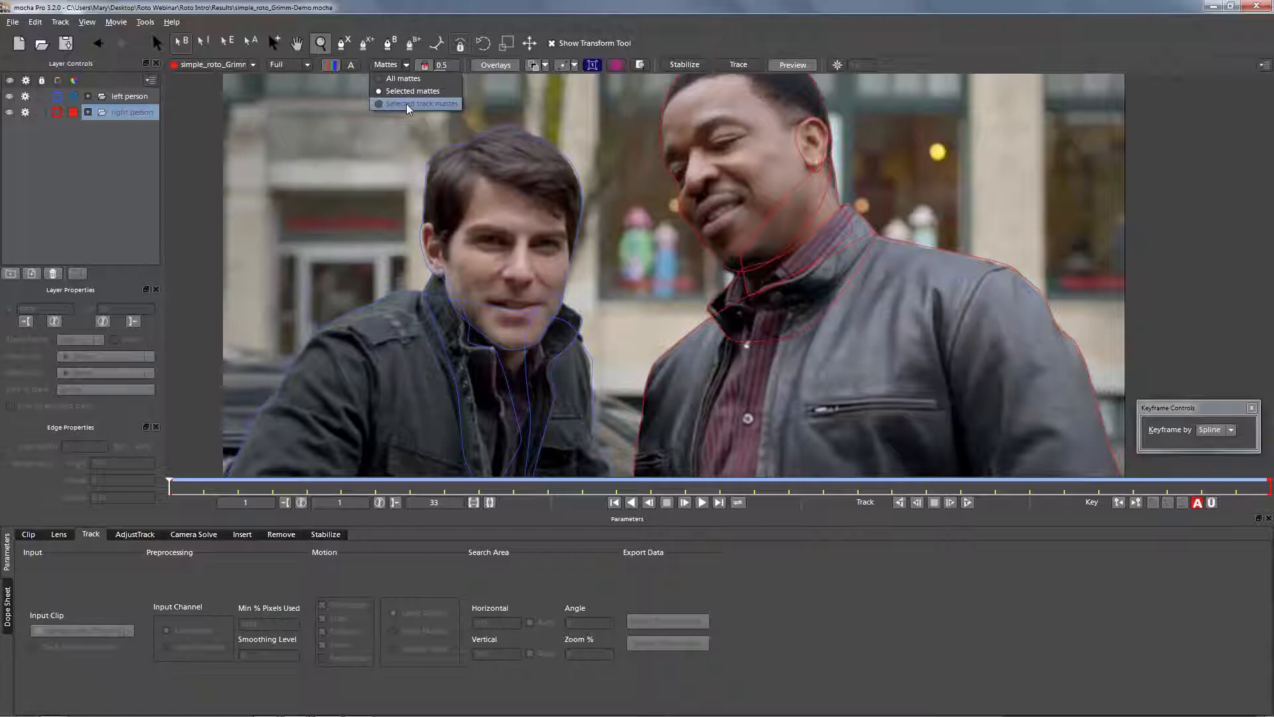
pyautogui.click(406, 104)
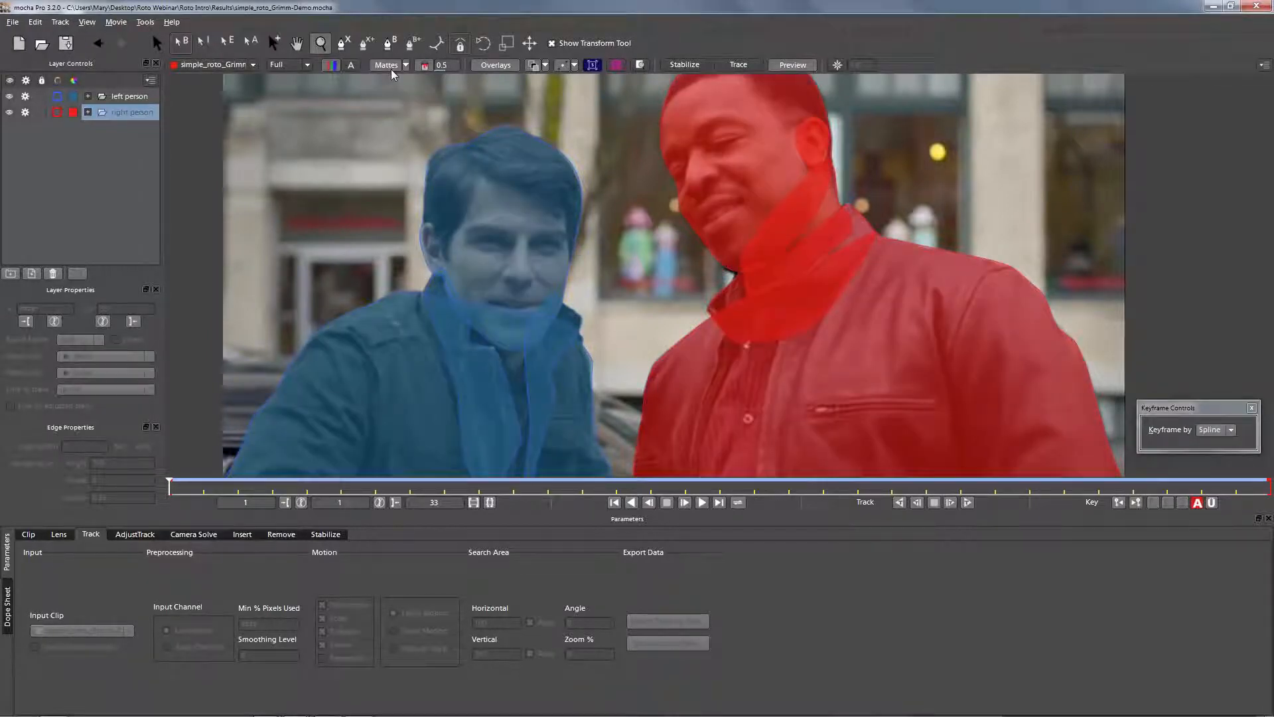
# Step: Play back the clip to examine how the mattes follow both people
pyautogui.press('space')
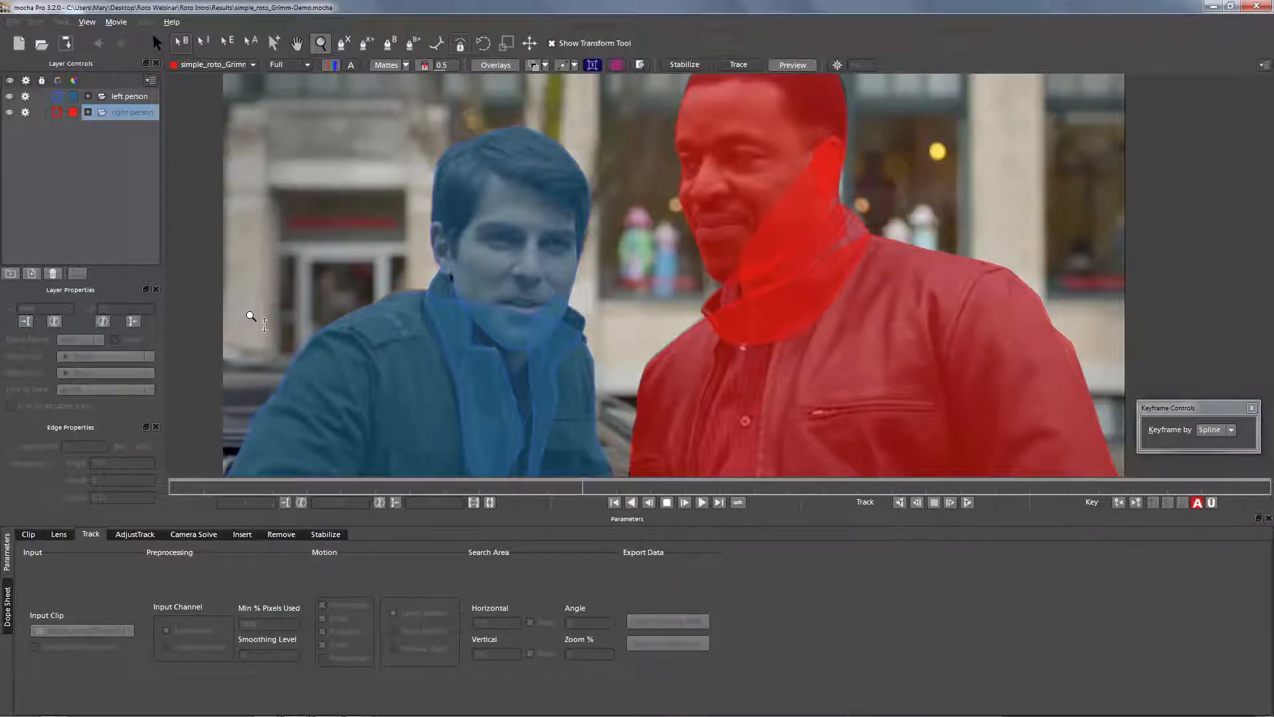
pyautogui.press('space')
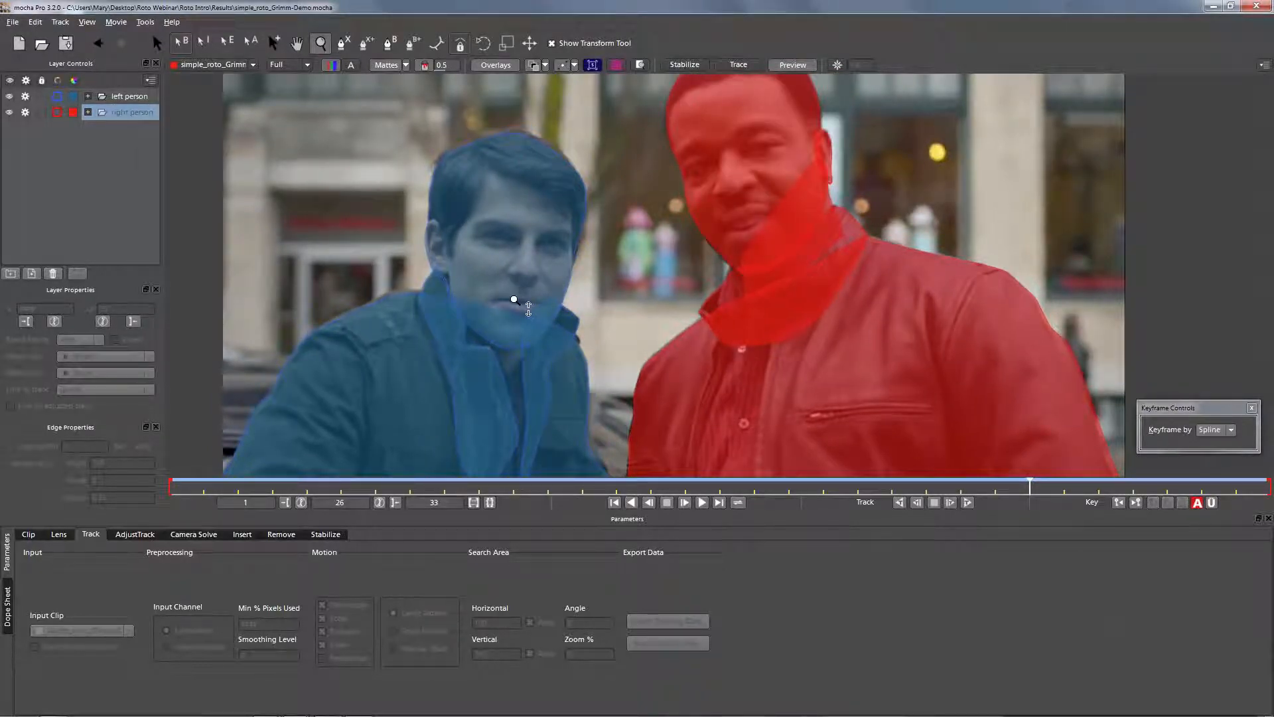
# Step: Close the simple_roto_Grimm-Demo project without saving and switch to the RotoDemo_ECWND_CV12_2013MochaDemo_v001 project
pyautogui.click(1257, 7)
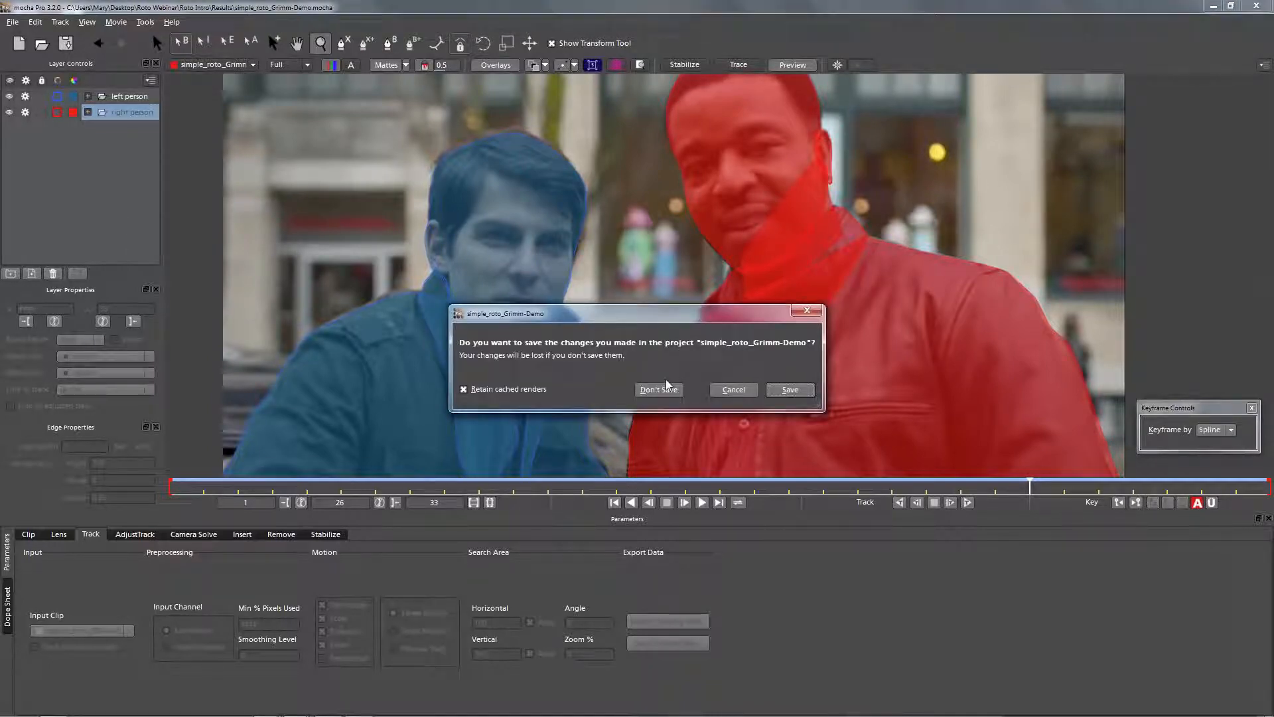
pyautogui.click(667, 388)
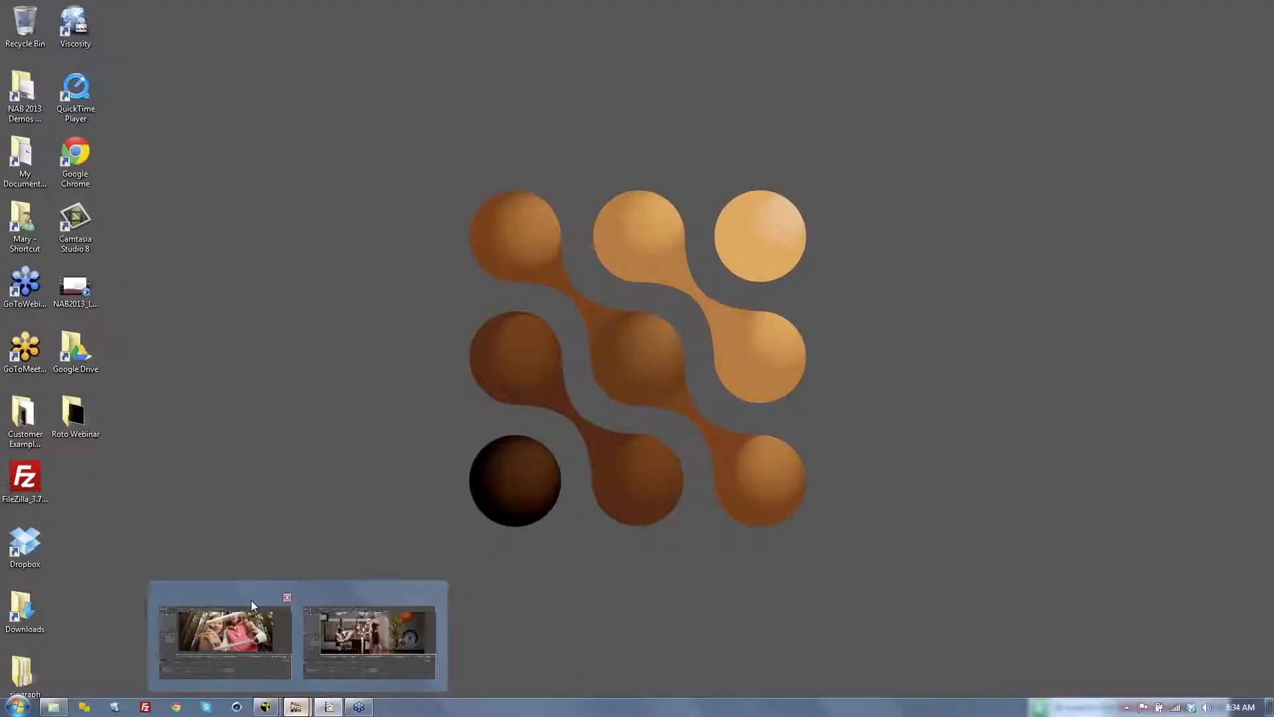
pyautogui.click(251, 605)
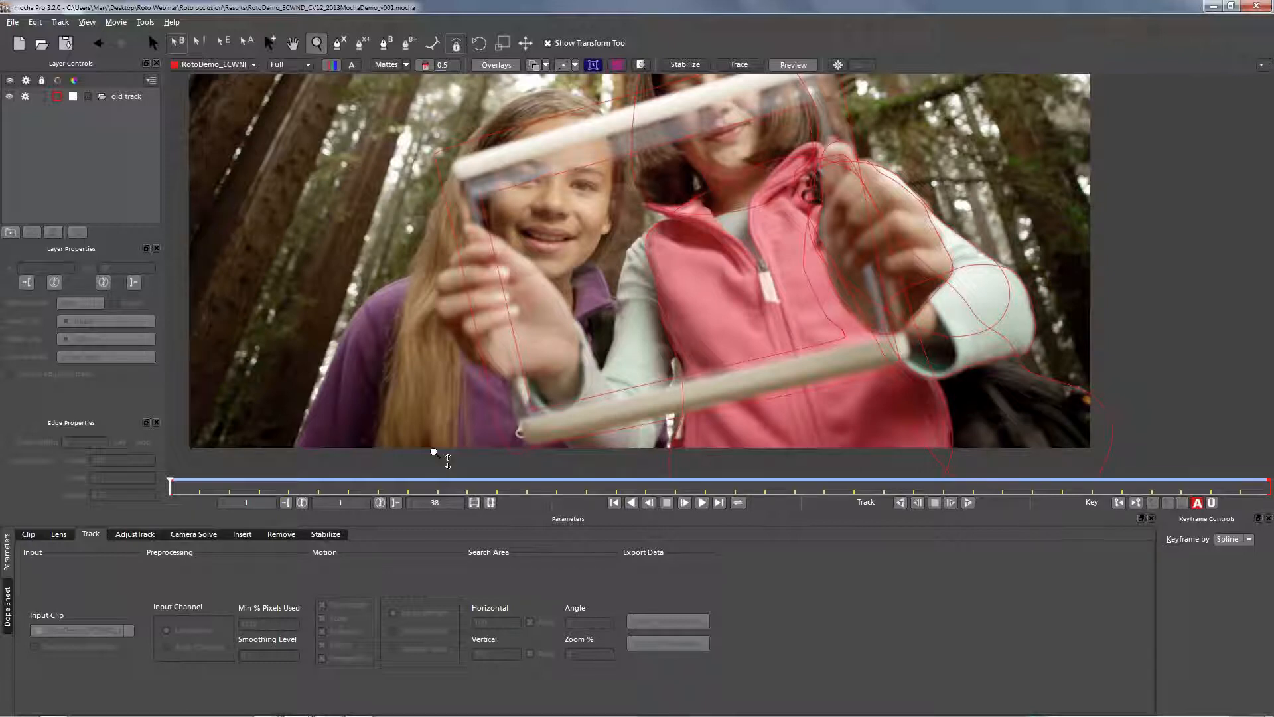
# Step: Fit the shot of the two girls in view and play it through, stopping at frame 35
pyautogui.moveTo(647, 255); pyautogui.dragTo(651, 280)
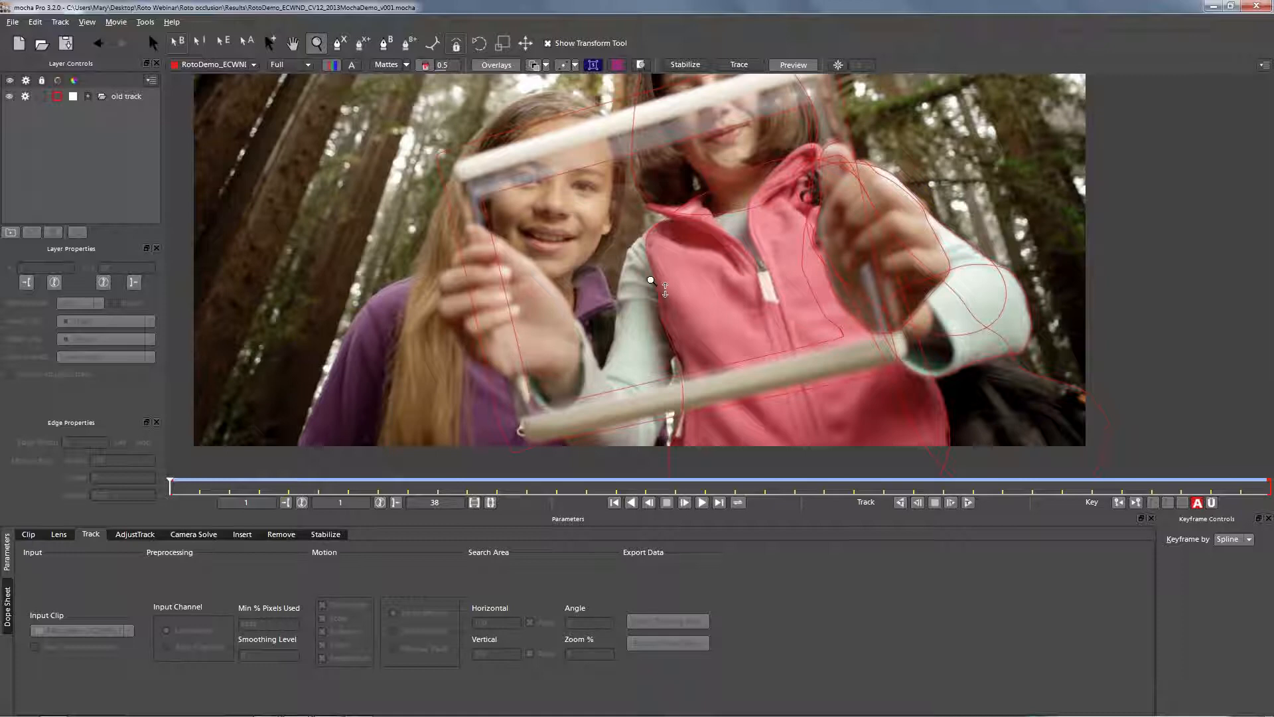
pyautogui.moveTo(651, 280); pyautogui.dragTo(490, 329)
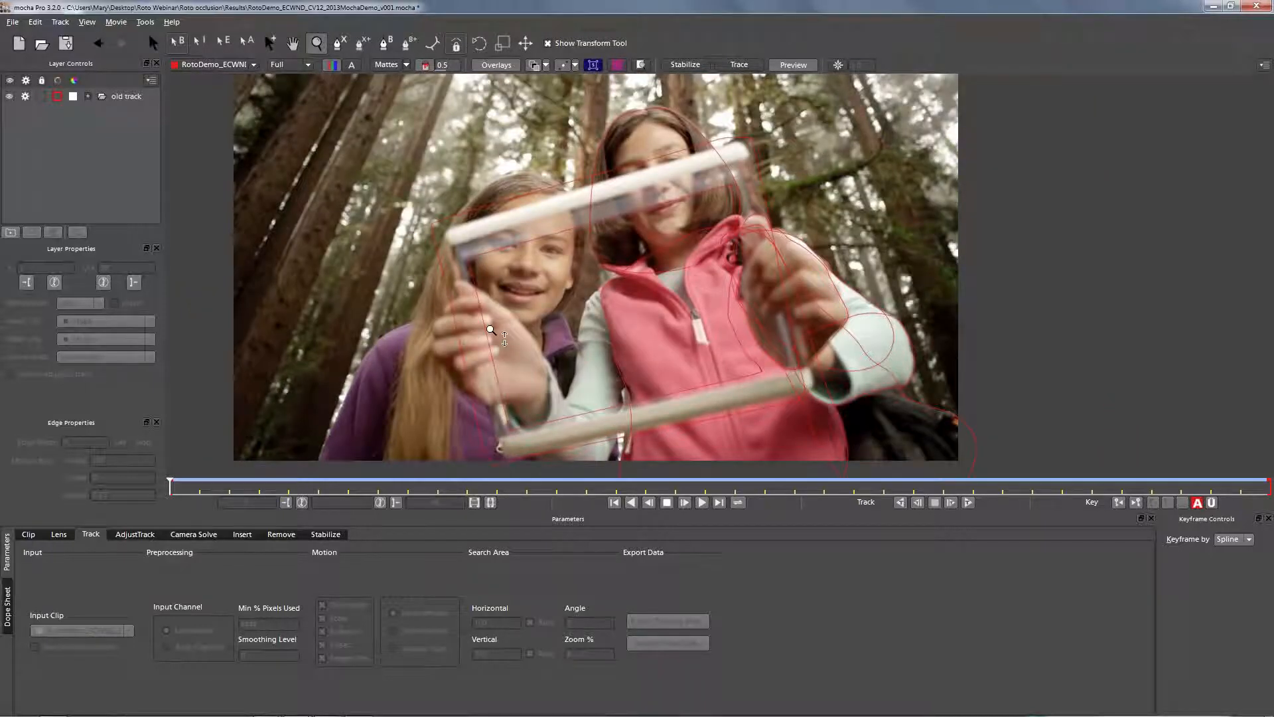
pyautogui.press('space')
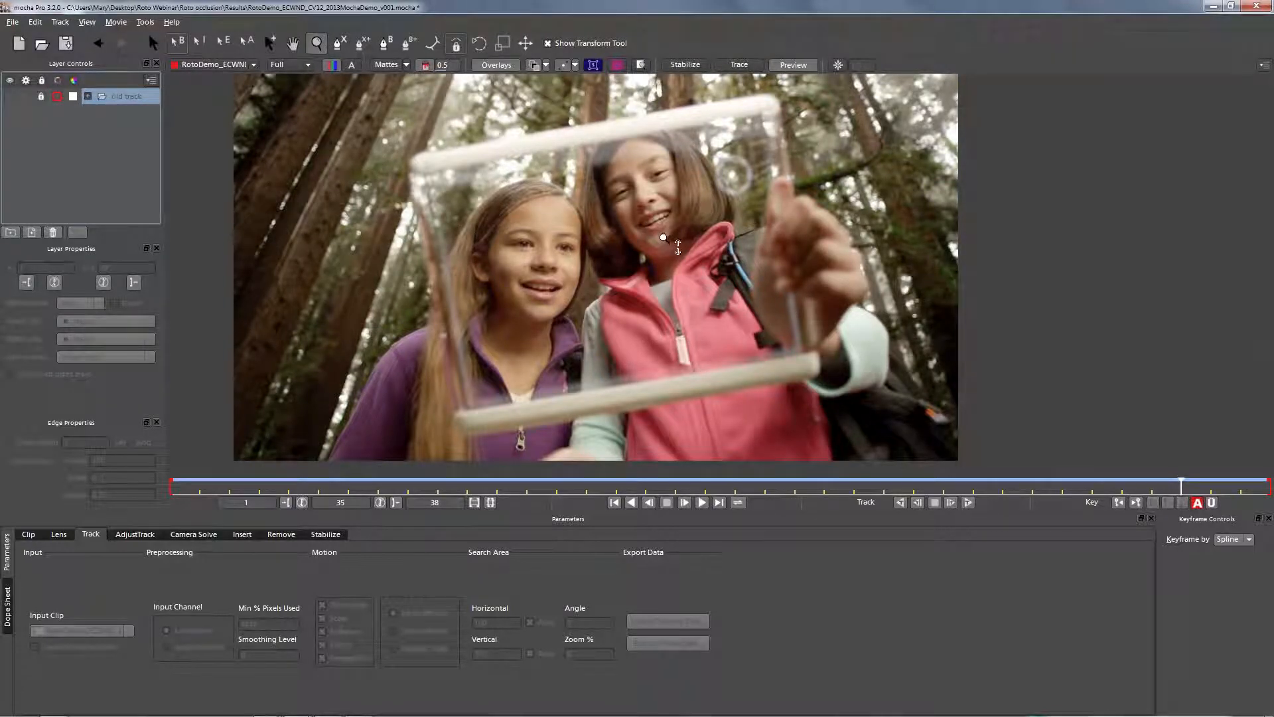
# Step: Draw a closed X-spline around the outer edge of the handheld transparent screen at frame 35 and tighten its upper-left corner
pyautogui.click(338, 43)
pyautogui.click(379, 157)
pyautogui.click(497, 136)
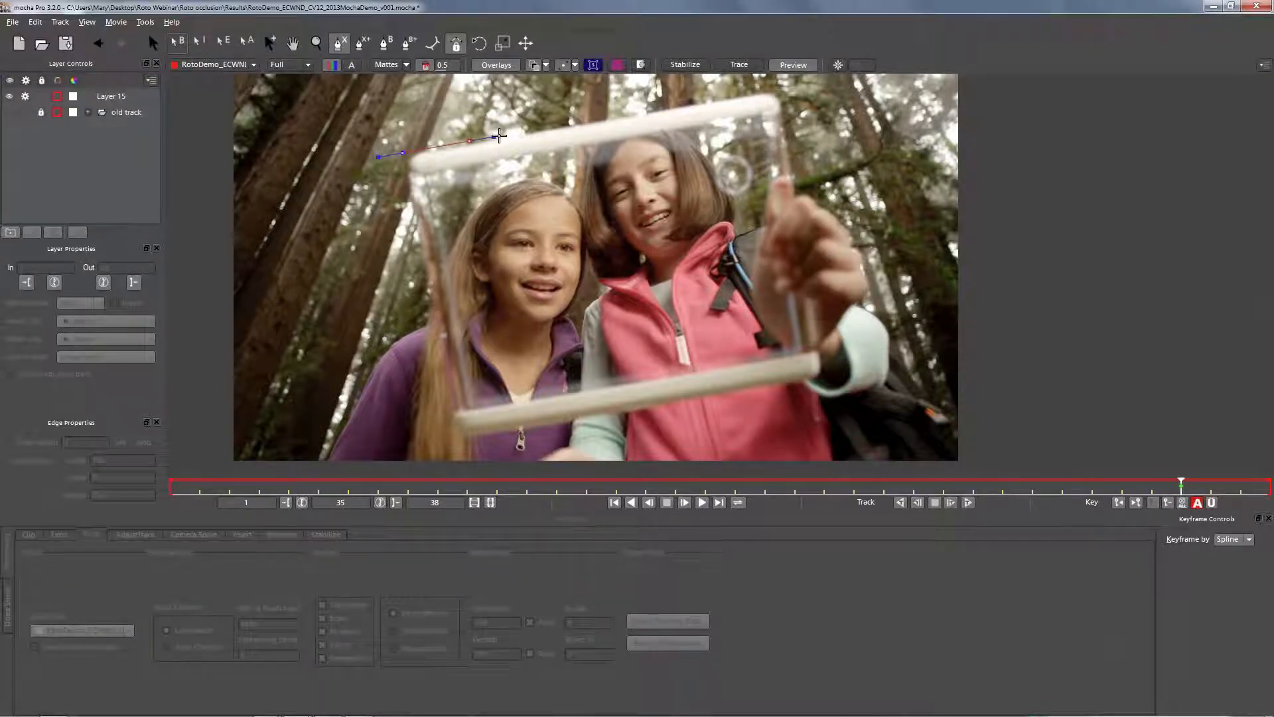
pyautogui.click(581, 118)
pyautogui.click(722, 94)
pyautogui.click(776, 88)
pyautogui.click(797, 112)
pyautogui.click(798, 185)
pyautogui.click(834, 350)
pyautogui.click(824, 393)
pyautogui.click(755, 404)
pyautogui.click(487, 449)
pyautogui.click(454, 446)
pyautogui.click(401, 188)
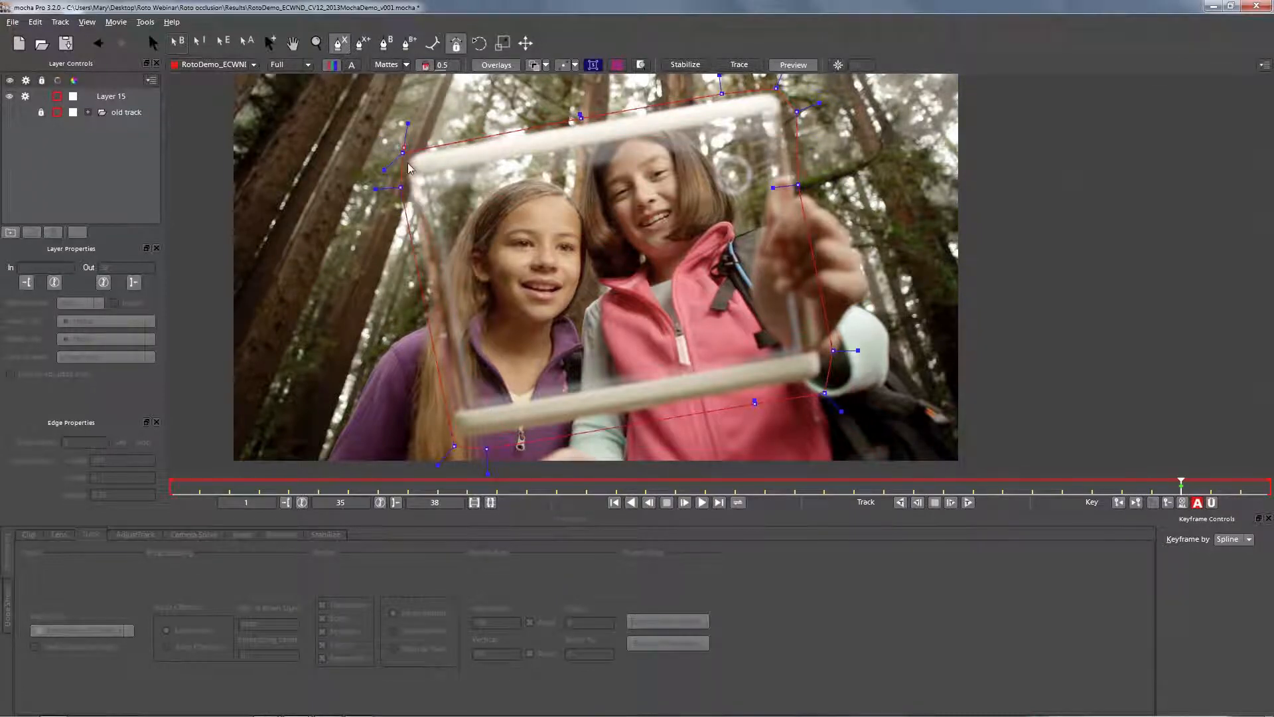
pyautogui.rightClick(402, 154)
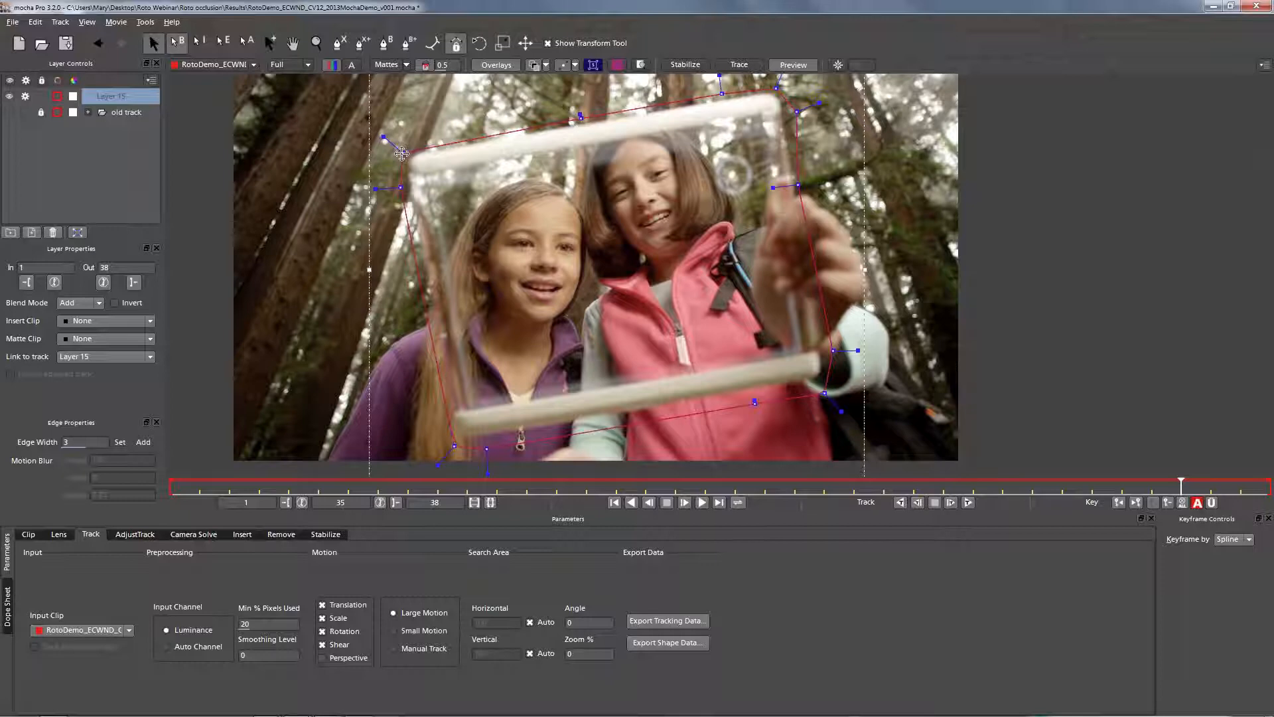
pyautogui.moveTo(402, 153); pyautogui.dragTo(408, 144)
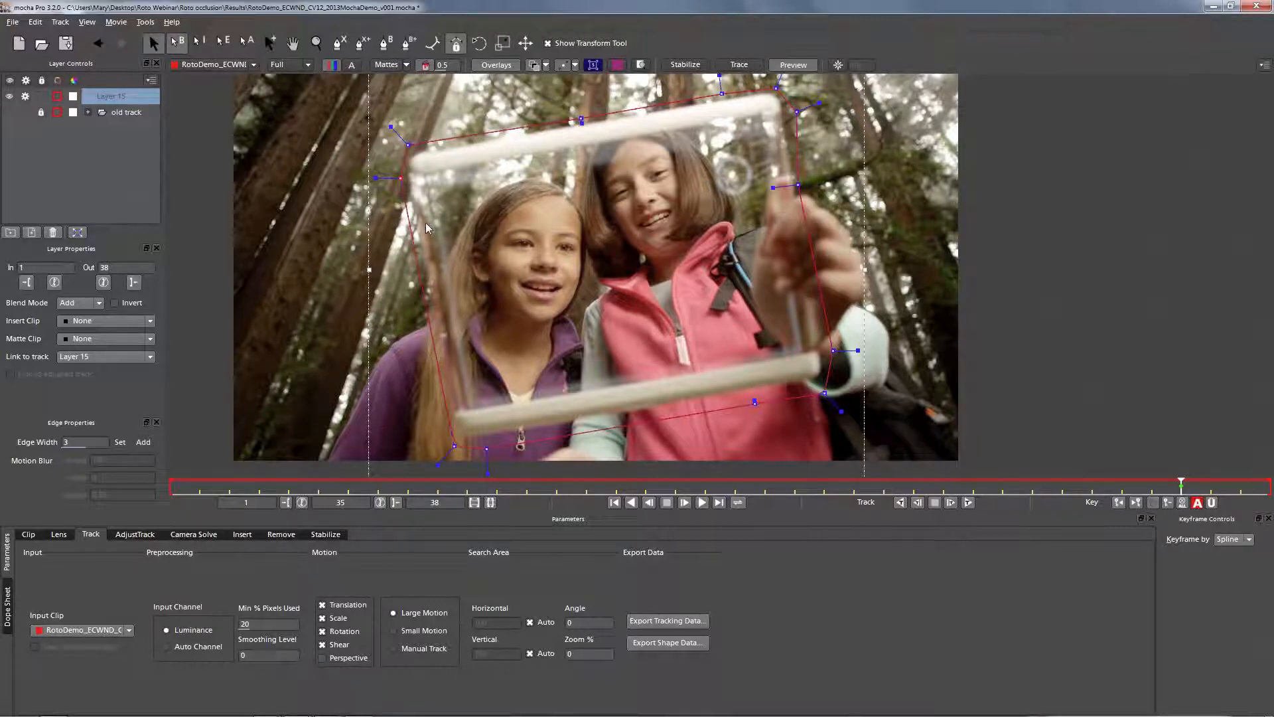
# Step: Add a second X-spline to the same layer just inside the screen's frame, cutting out the interior and the moving reflections
pyautogui.click(363, 46)
pyautogui.click(382, 44)
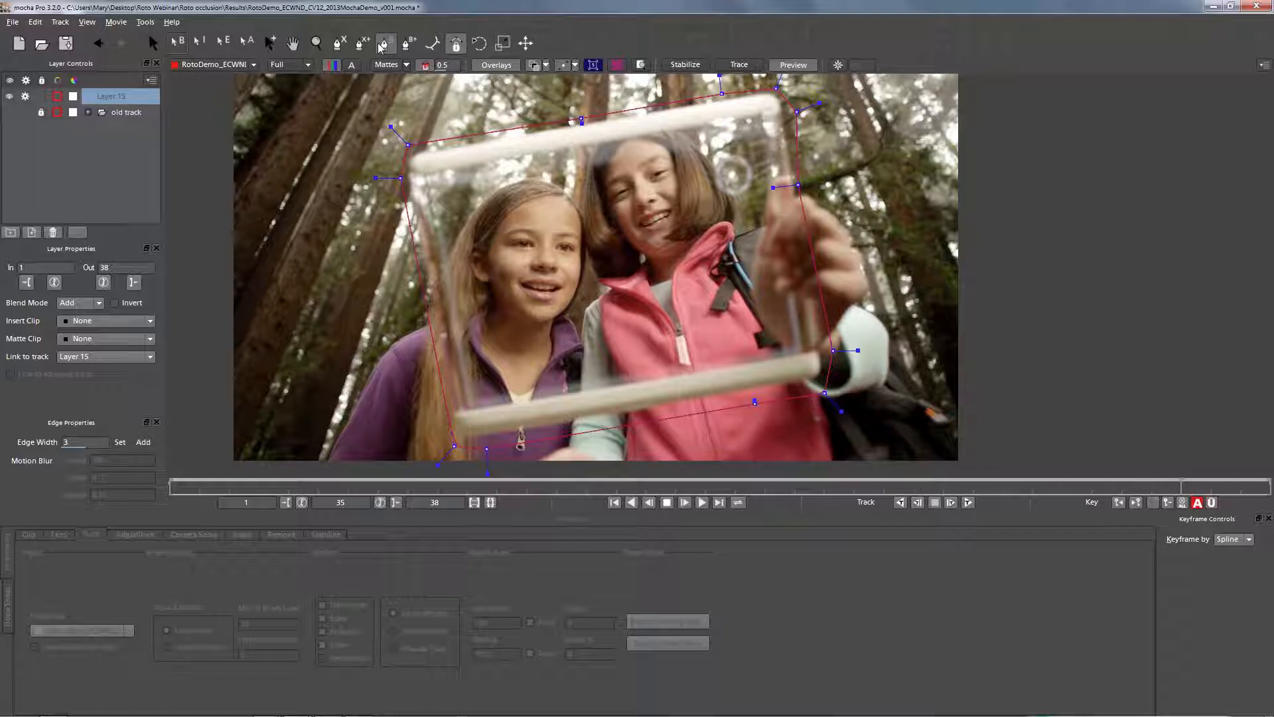
pyautogui.click(547, 177)
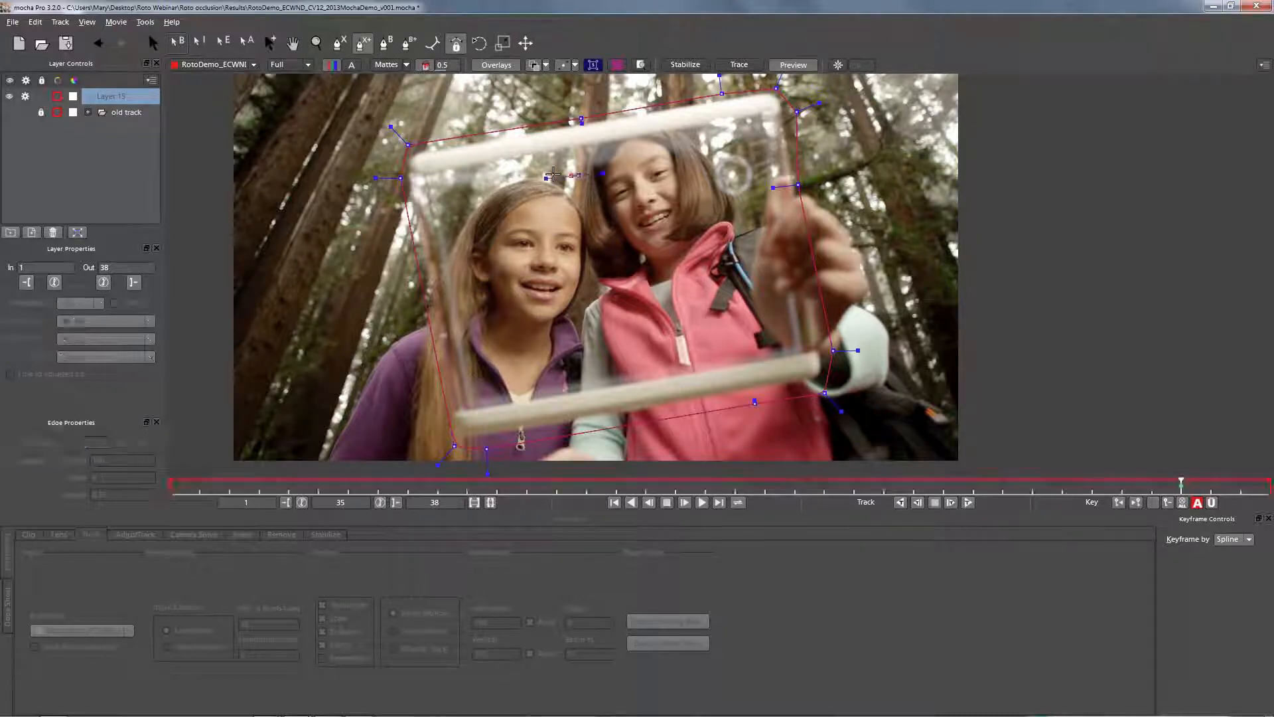
pyautogui.click(451, 191)
pyautogui.click(458, 247)
pyautogui.click(432, 283)
pyautogui.click(449, 363)
pyautogui.click(481, 390)
pyautogui.click(528, 388)
pyautogui.click(597, 381)
pyautogui.click(762, 347)
pyautogui.click(771, 343)
pyautogui.click(737, 297)
pyautogui.click(741, 247)
pyautogui.click(751, 211)
pyautogui.click(758, 177)
pyautogui.click(731, 151)
pyautogui.click(579, 174)
pyautogui.rightClick(578, 173)
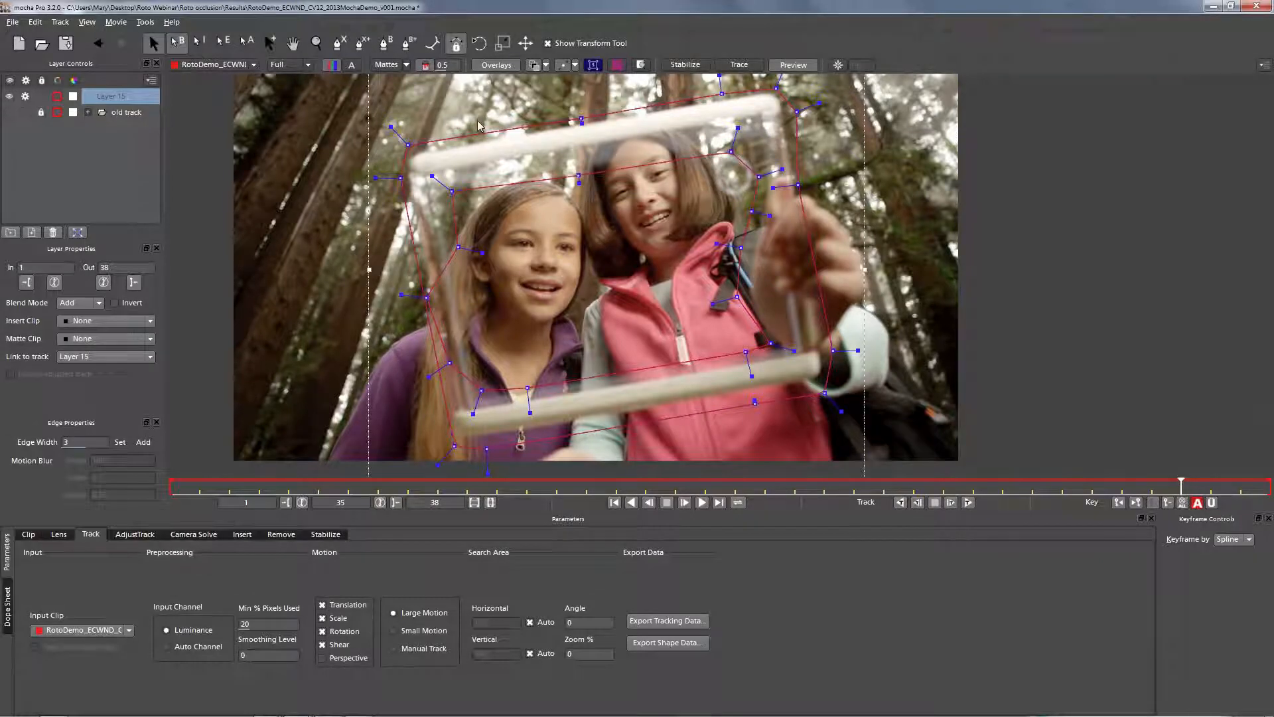
# Step: Show the layer's matte, nudge the inner shape's upper middle point upward, and rename the layer "screen holdout 2"
pyautogui.click(386, 65)
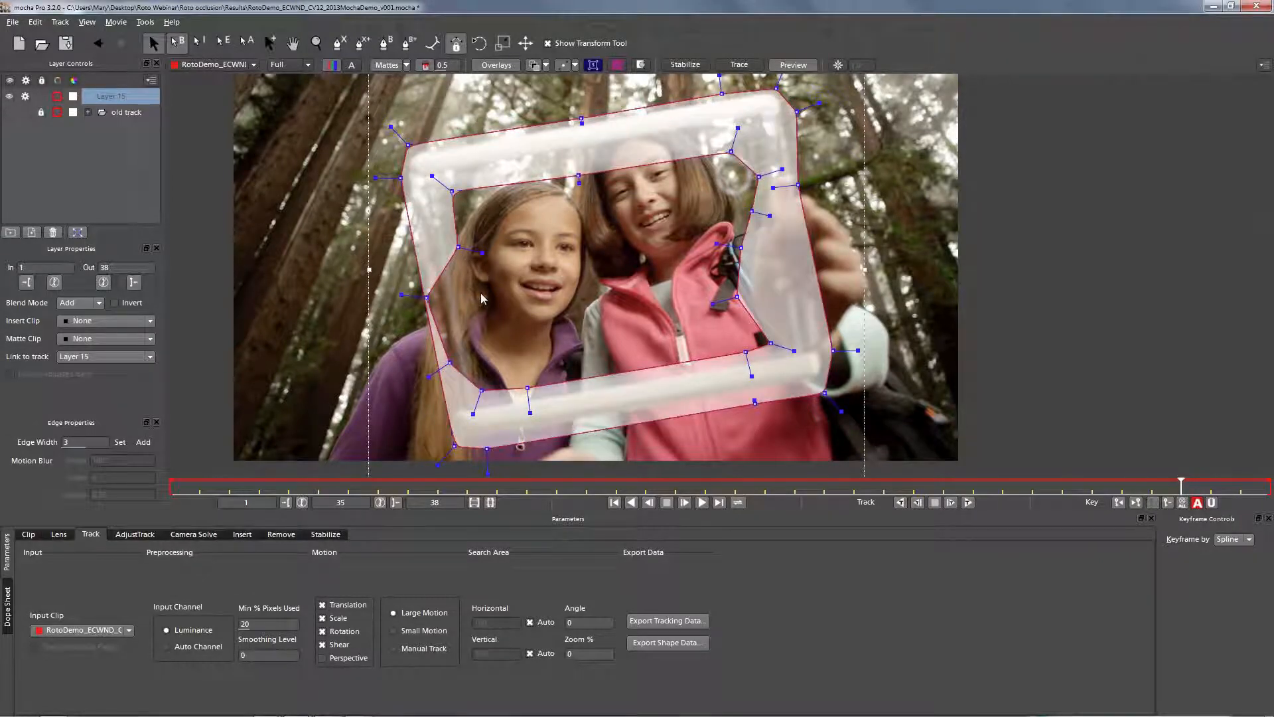
pyautogui.moveTo(578, 175); pyautogui.dragTo(578, 168)
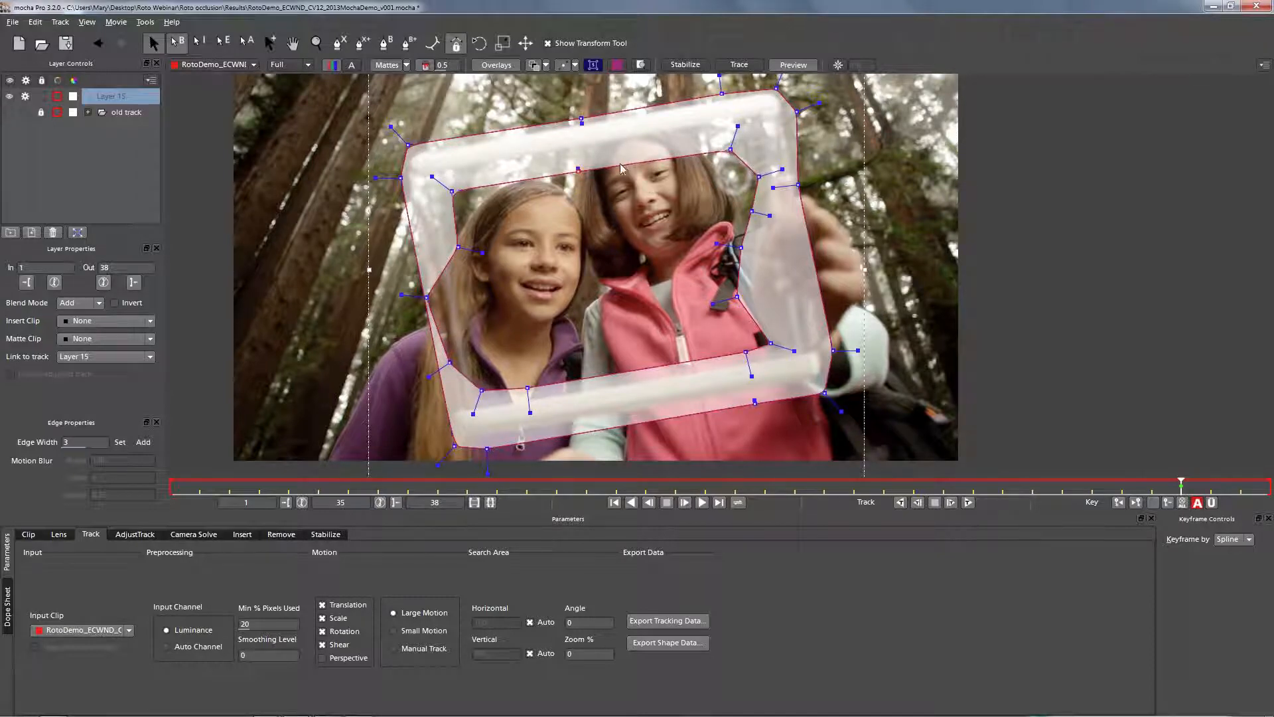
pyautogui.doubleClick(122, 100)
pyautogui.write('screen li')
pyautogui.write('oldout')
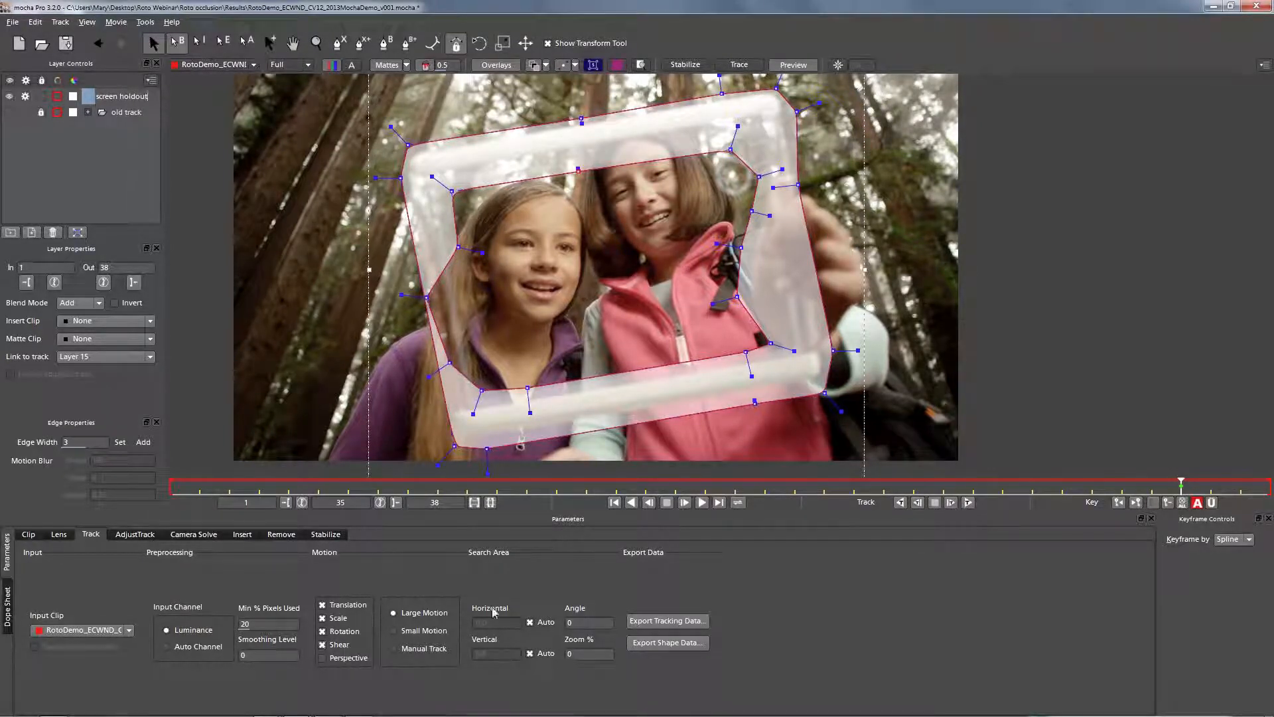
# Step: Enable Perspective motion and track the screen holdout layer forwards to frame 38 and backwards to frame 30
pyautogui.click(323, 657)
pyautogui.click(967, 503)
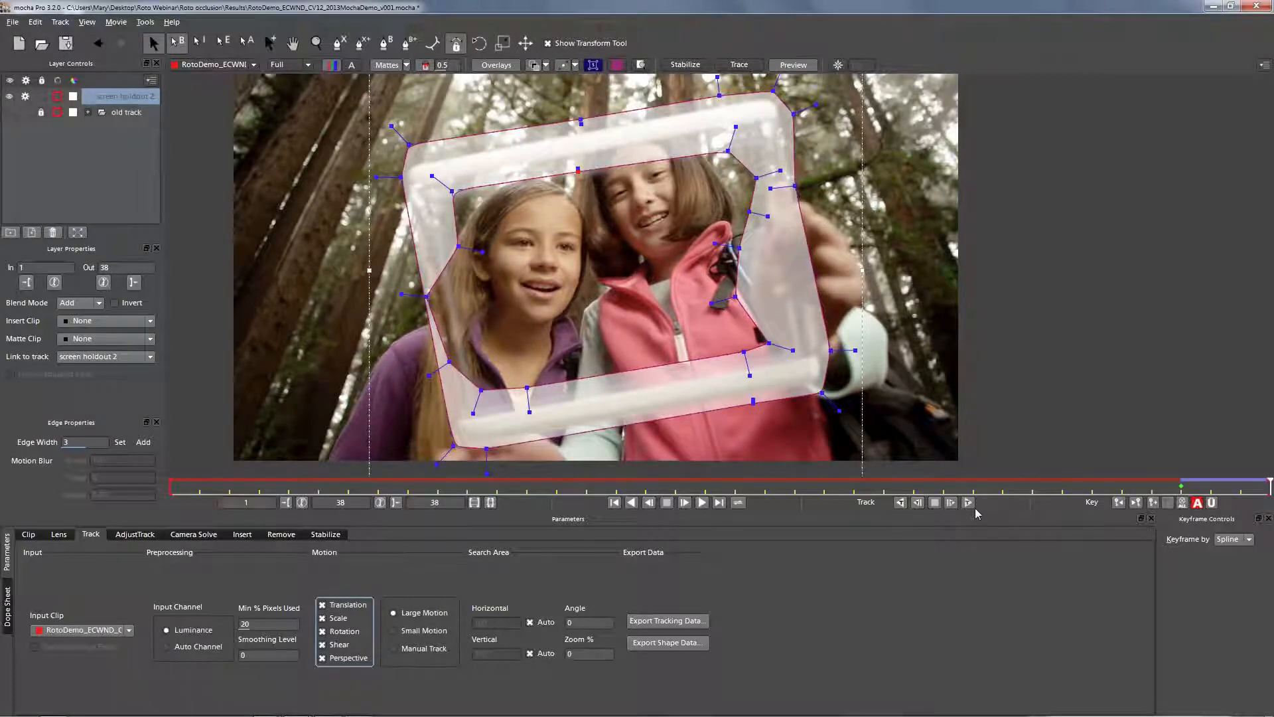
pyautogui.click(900, 503)
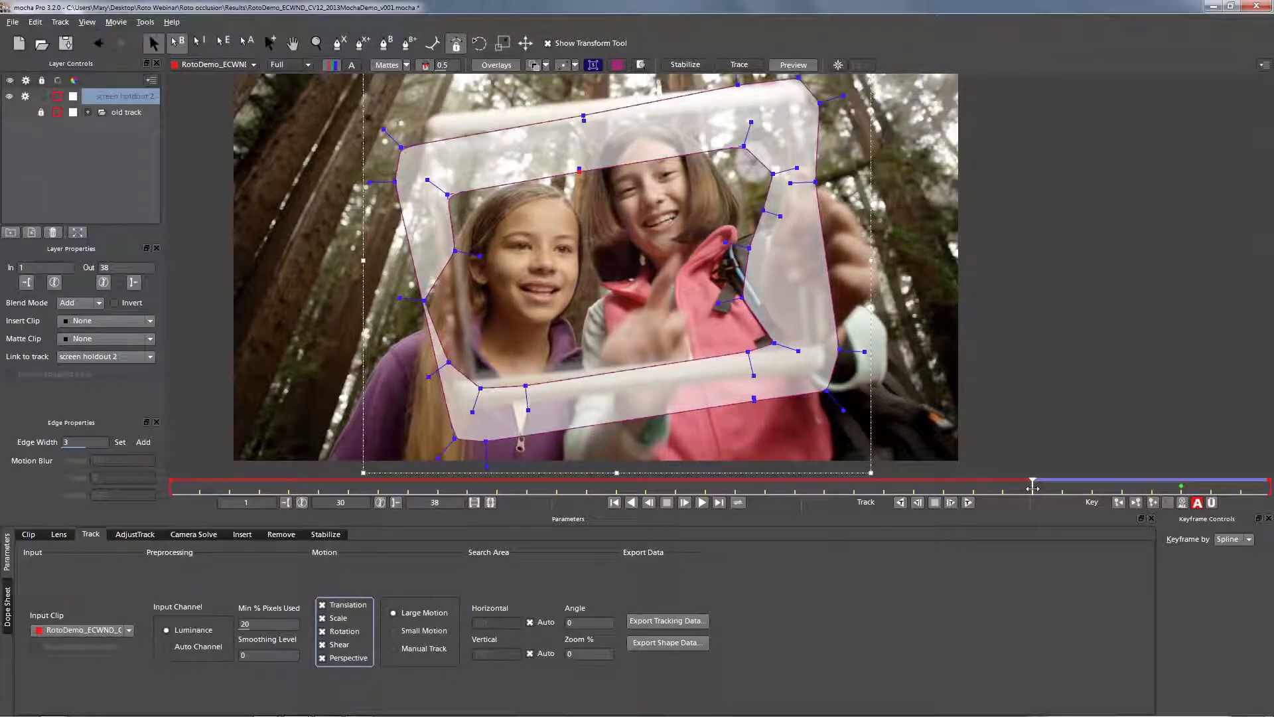
# Step: Scrub through the tracked frames to check how the holdout shape fits the screen, returning to frame 35
pyautogui.moveTo(1032, 487); pyautogui.dragTo(1121, 488)
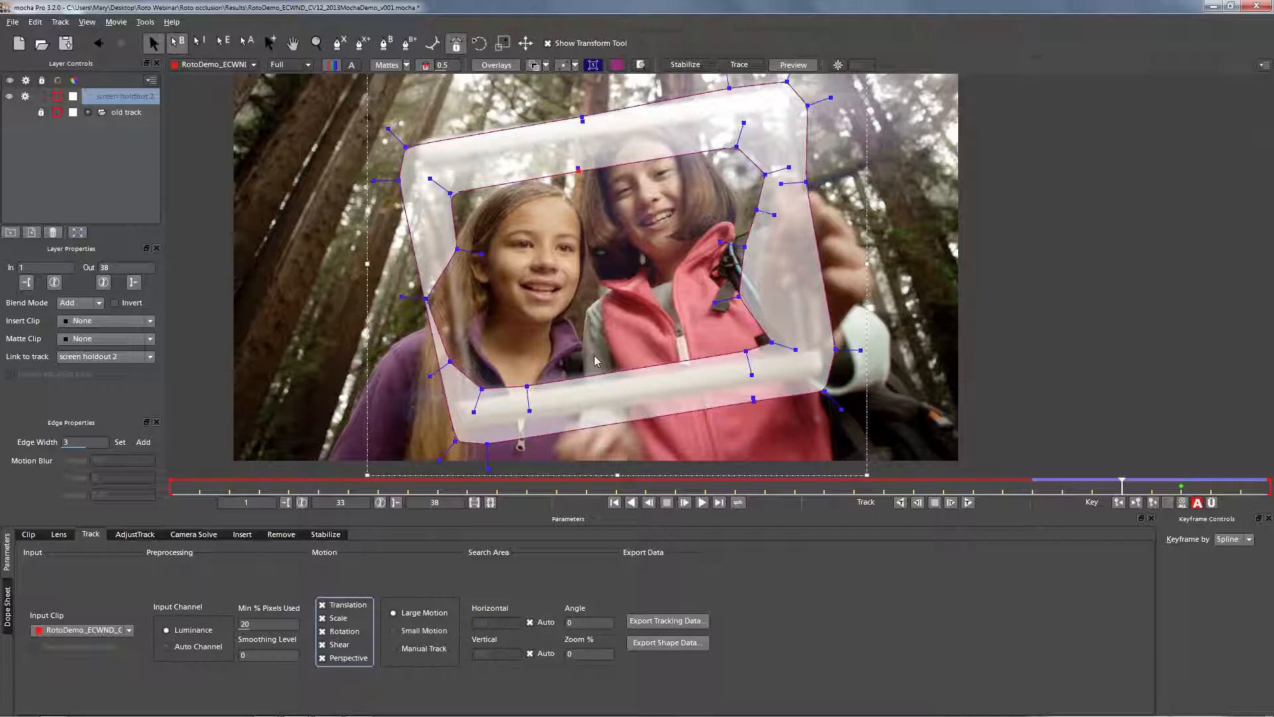
pyautogui.moveTo(1121, 484); pyautogui.dragTo(1181, 484)
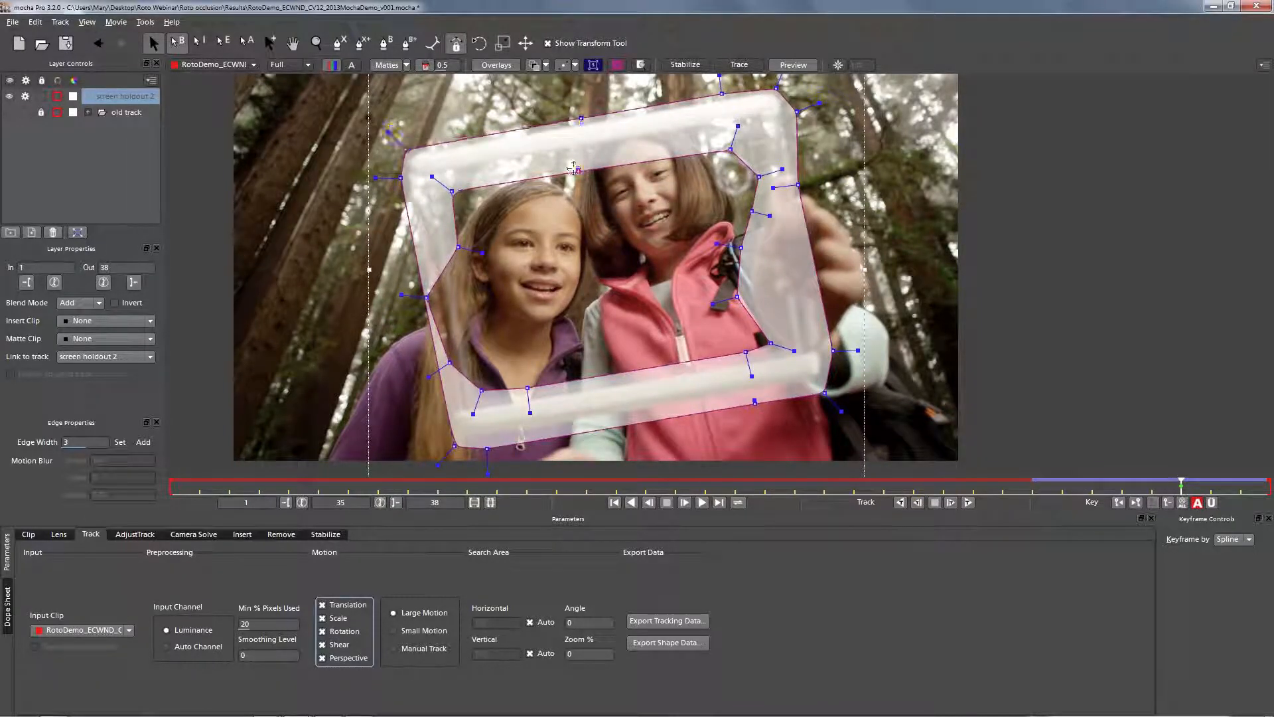
# Step: At frame 35, reshape the inner spline's top, right side and lower-right corner to follow the screen frame's inner edge and the hand
pyautogui.moveTo(578, 171); pyautogui.dragTo(588, 151)
pyautogui.moveTo(731, 150); pyautogui.dragTo(756, 121)
pyautogui.moveTo(759, 176); pyautogui.dragTo(750, 244)
pyautogui.moveTo(737, 297); pyautogui.dragTo(746, 290)
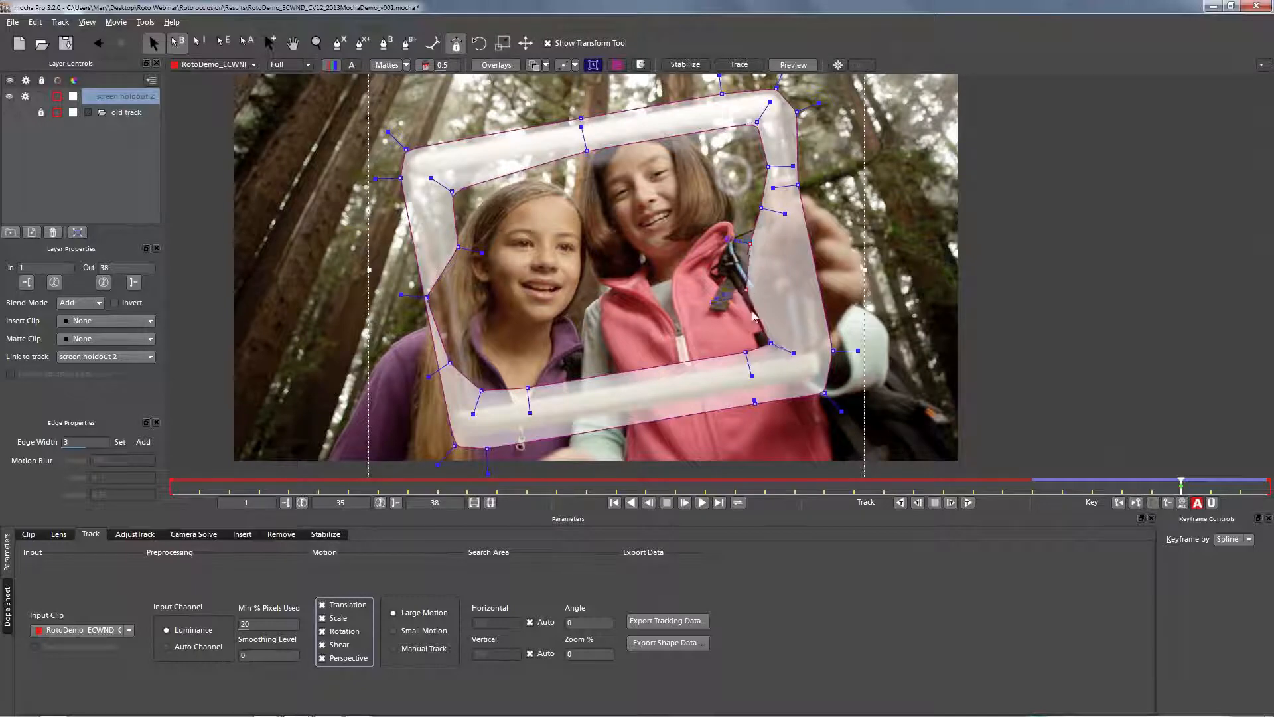
pyautogui.moveTo(770, 343)
pyautogui.mouseDown()
pyautogui.moveTo(798, 350)
pyautogui.moveTo(734, 363)
pyautogui.moveTo(795, 349)
pyautogui.mouseUp()
pyautogui.moveTo(735, 363); pyautogui.dragTo(730, 354)
# Step: Pull the inner spline's left and lower-left points to the frame's inner edge and tighten the outer spline's bottom edge
pyautogui.moveTo(527, 387); pyautogui.dragTo(477, 396)
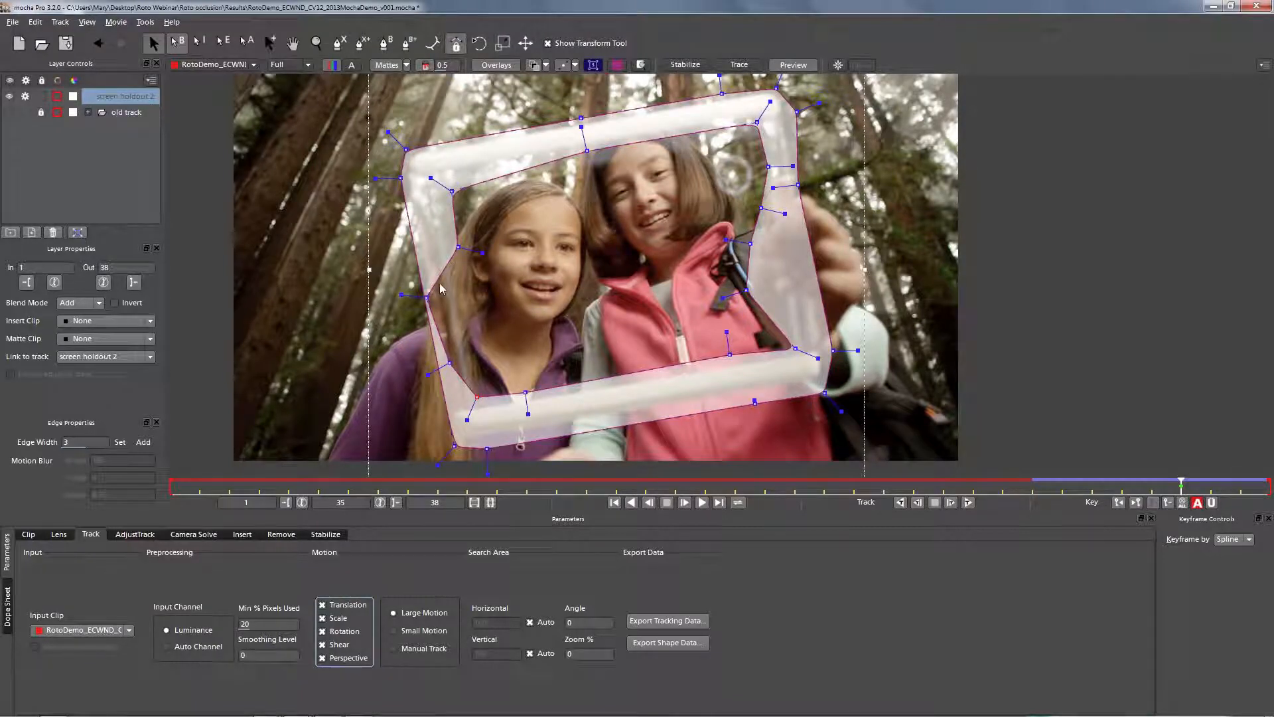
pyautogui.moveTo(477, 397); pyautogui.dragTo(437, 366)
pyautogui.moveTo(458, 247); pyautogui.dragTo(436, 180)
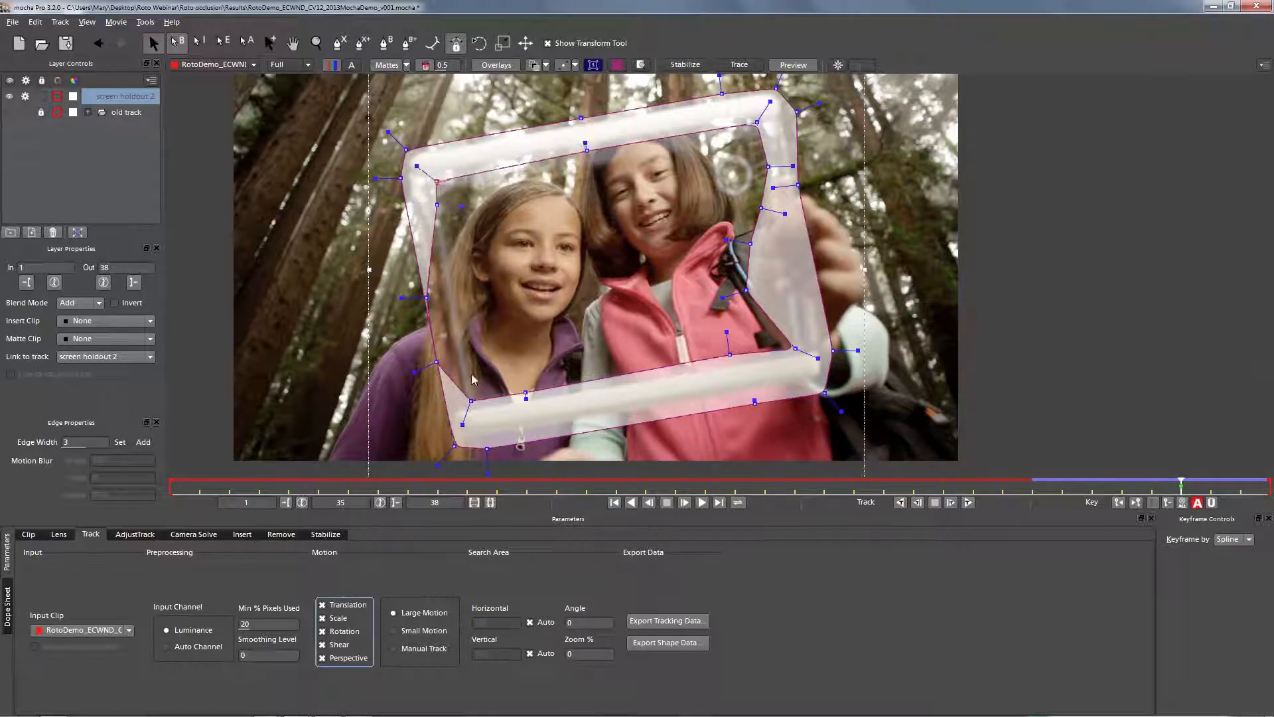
pyautogui.moveTo(471, 401); pyautogui.dragTo(528, 398)
pyautogui.moveTo(754, 403); pyautogui.dragTo(824, 383)
pyautogui.moveTo(487, 448); pyautogui.dragTo(486, 440)
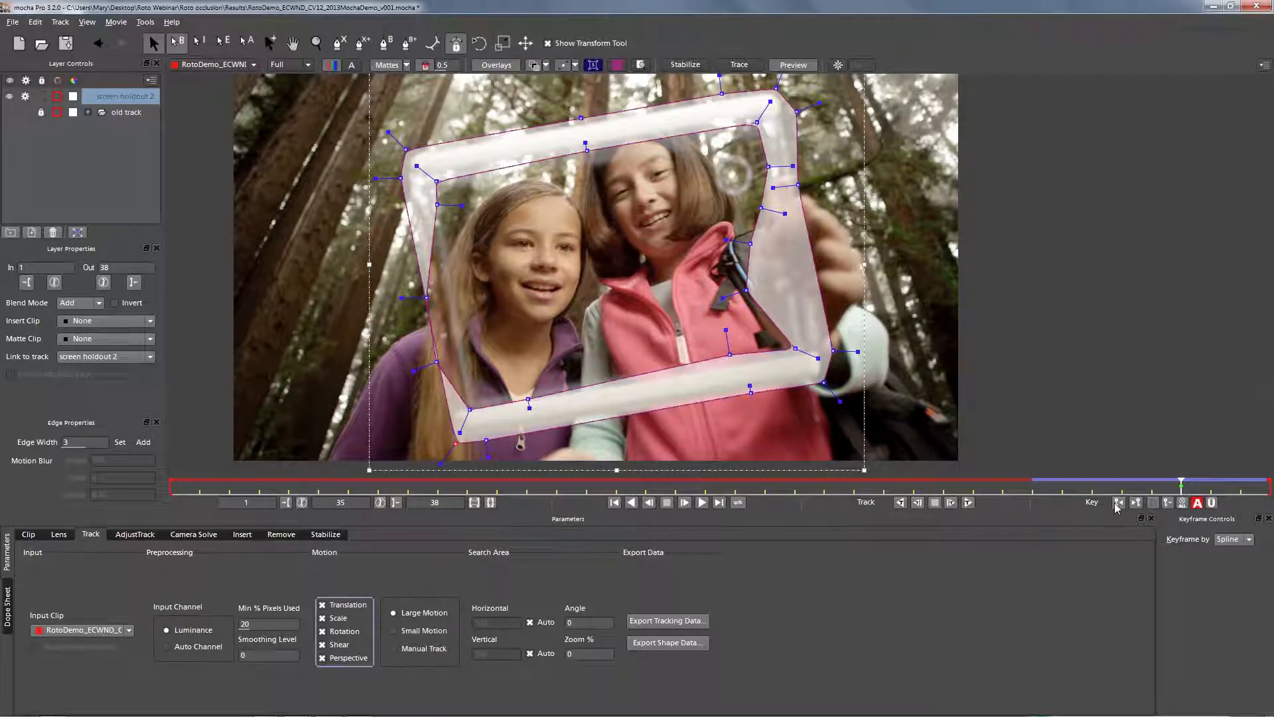
# Step: Track the holdout layer backwards to frame 33 and shift the left-hand points of both splines up and outward onto the screen frame
pyautogui.click(901, 503)
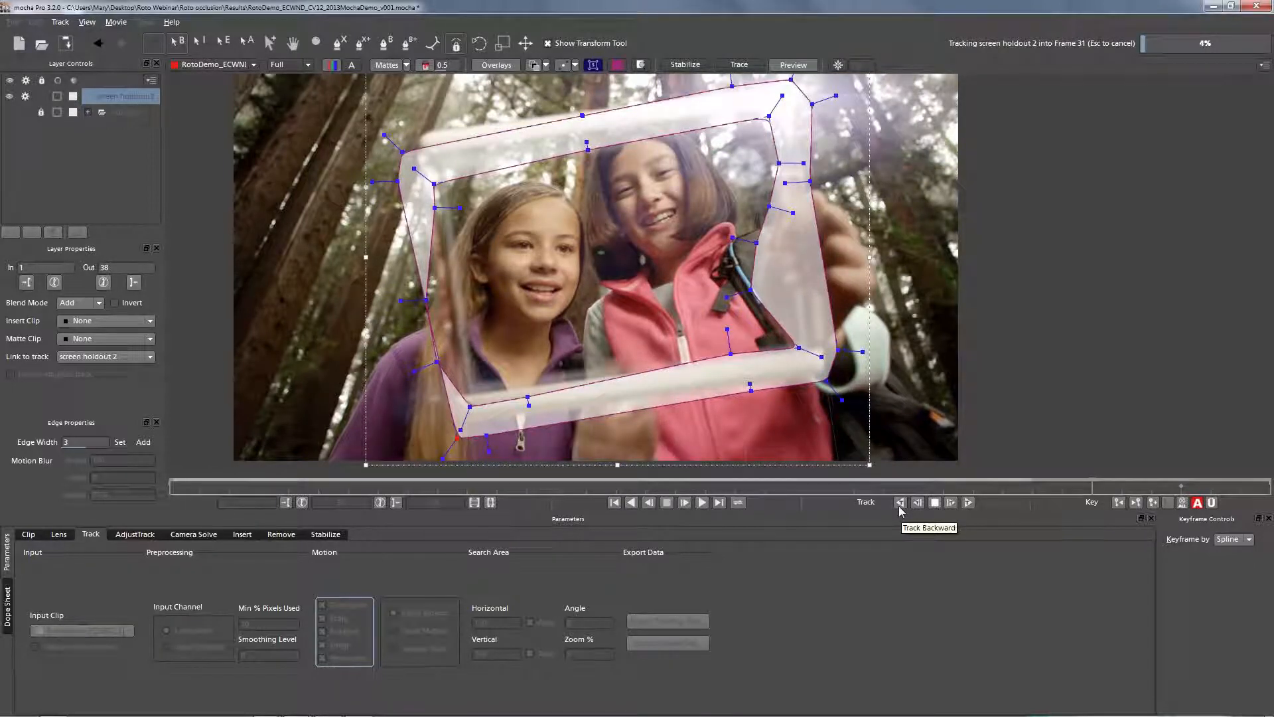
pyautogui.click(935, 503)
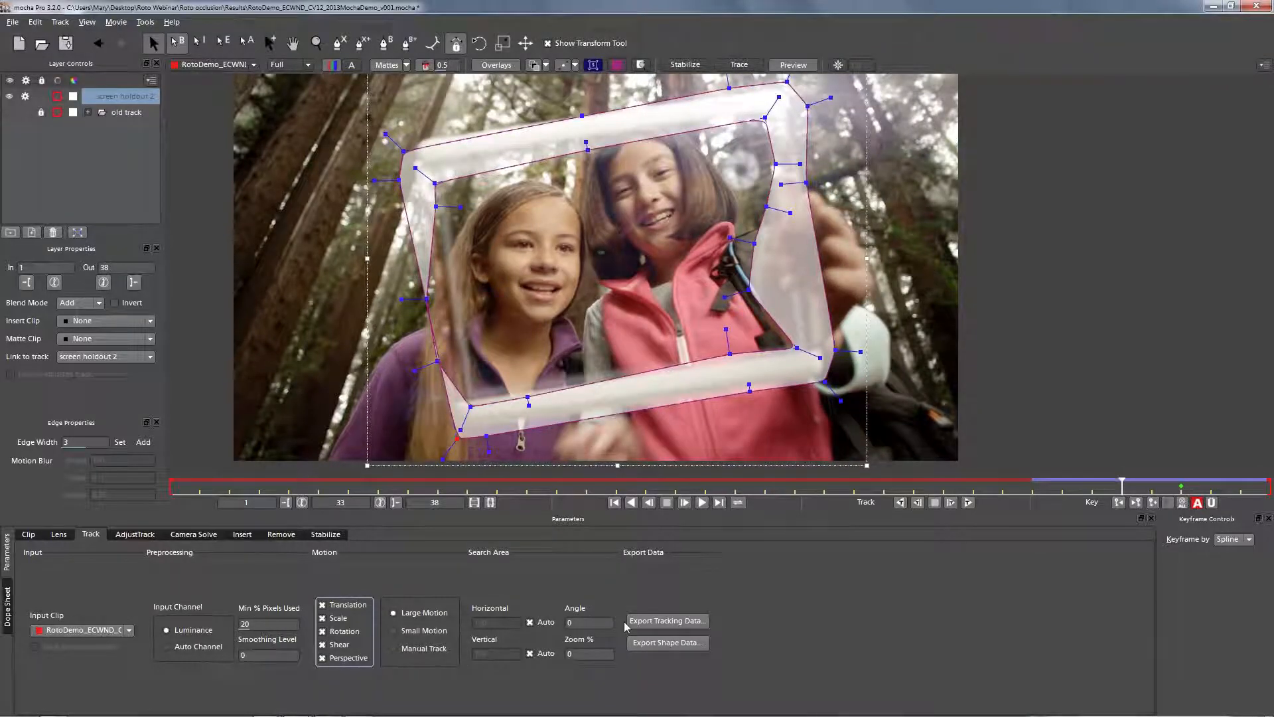
pyautogui.moveTo(624, 627); pyautogui.dragTo(622, 624)
pyautogui.moveTo(588, 474); pyautogui.dragTo(587, 473)
pyautogui.moveTo(507, 409); pyautogui.dragTo(468, 395)
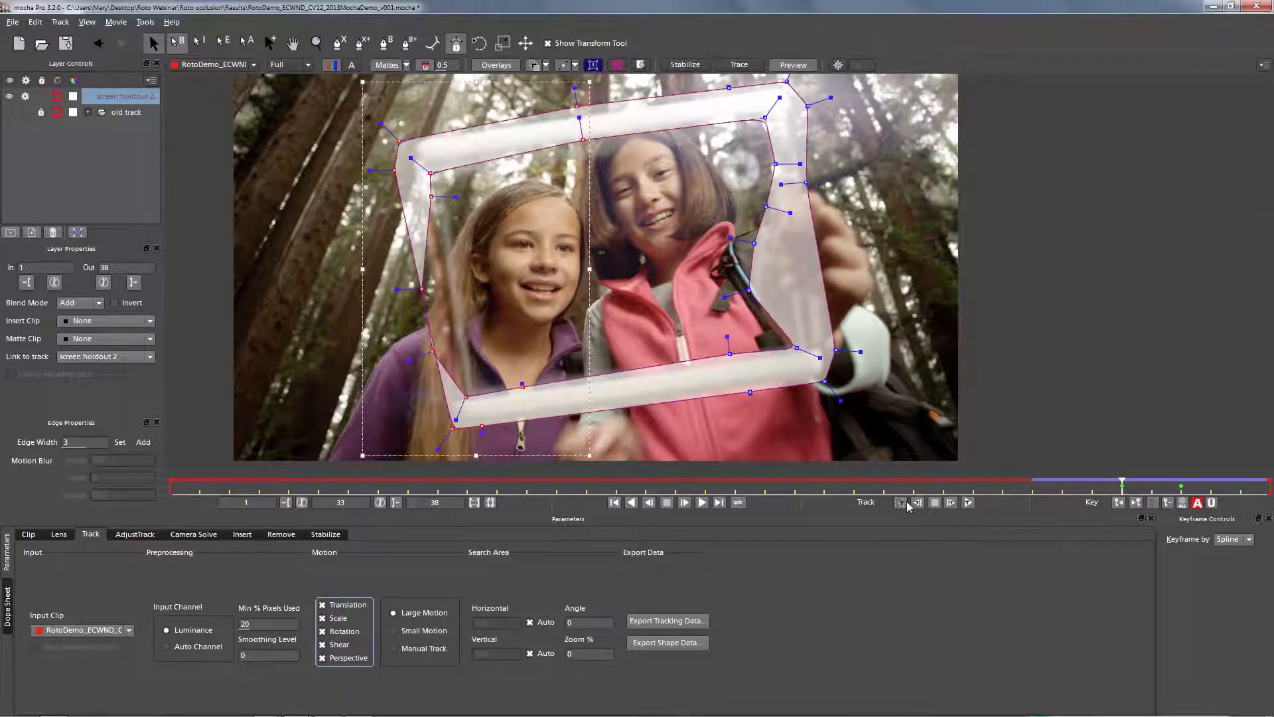
# Step: Track backwards to frame 29 and realign the left-hand and upper middle points of both splines with the screen frame
pyautogui.click(902, 503)
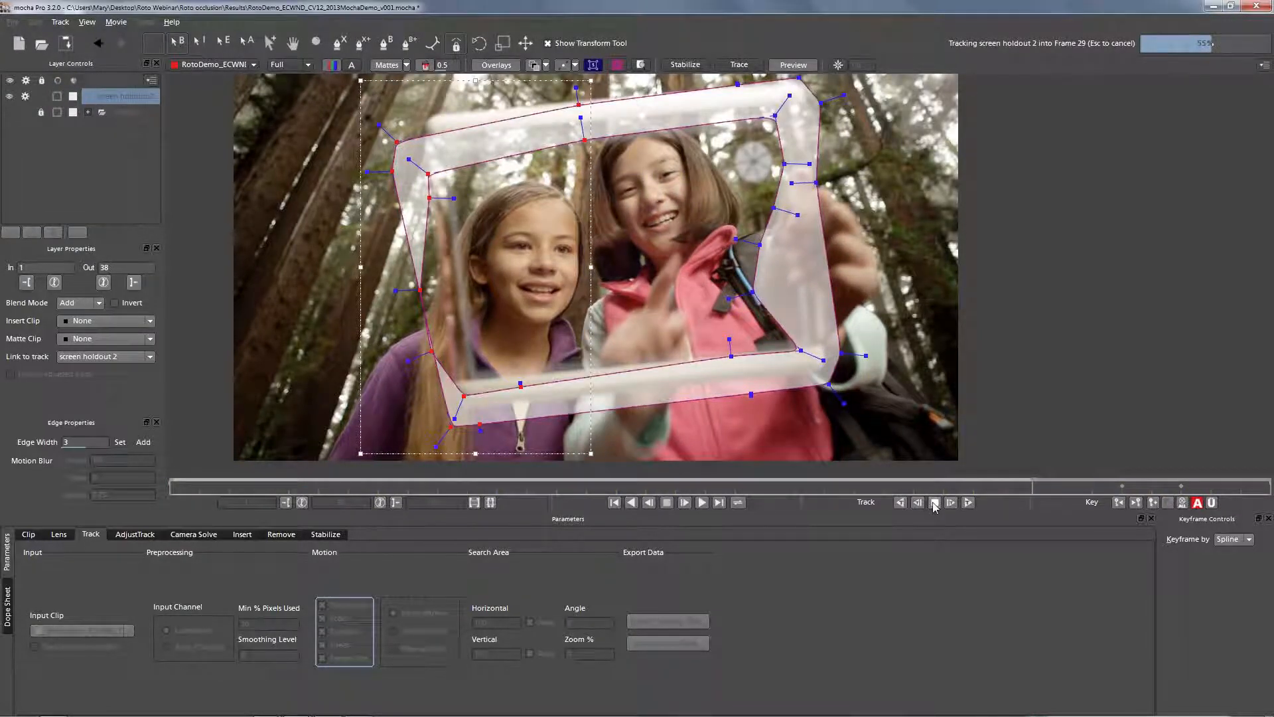
pyautogui.click(934, 503)
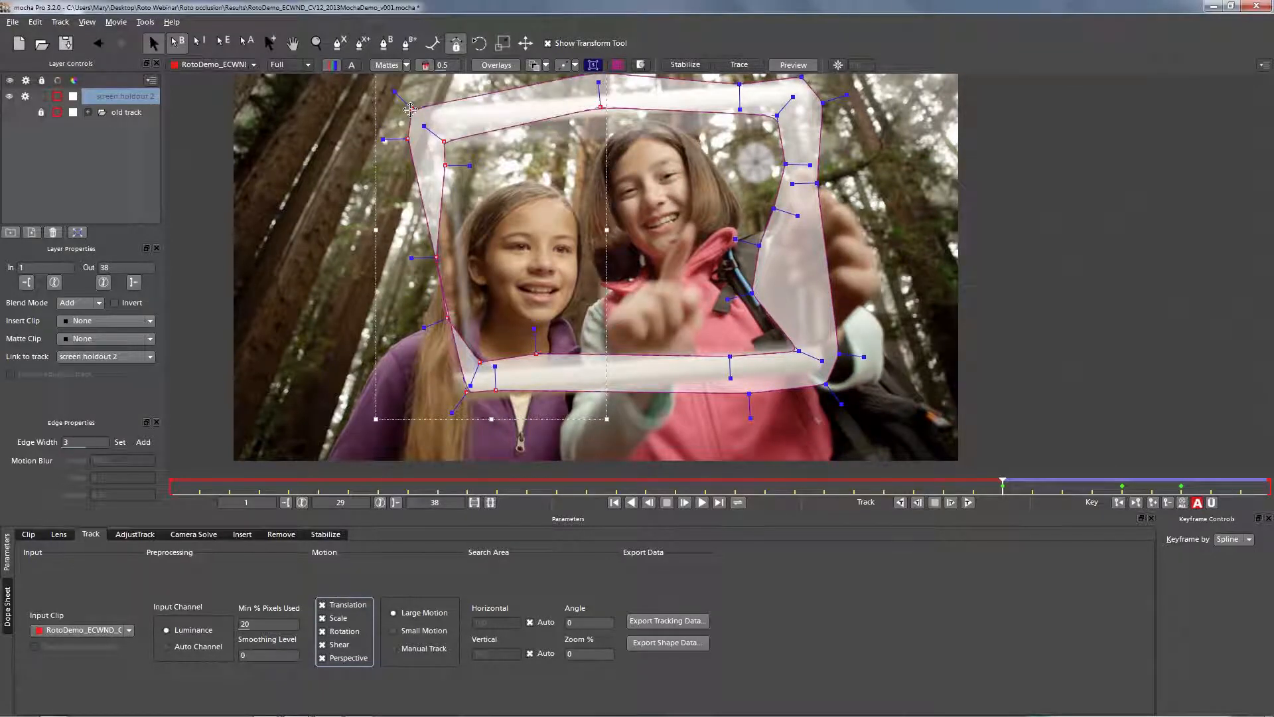
pyautogui.moveTo(410, 109); pyautogui.dragTo(412, 110)
pyautogui.moveTo(584, 75); pyautogui.dragTo(619, 121)
pyautogui.moveTo(600, 109); pyautogui.dragTo(602, 130)
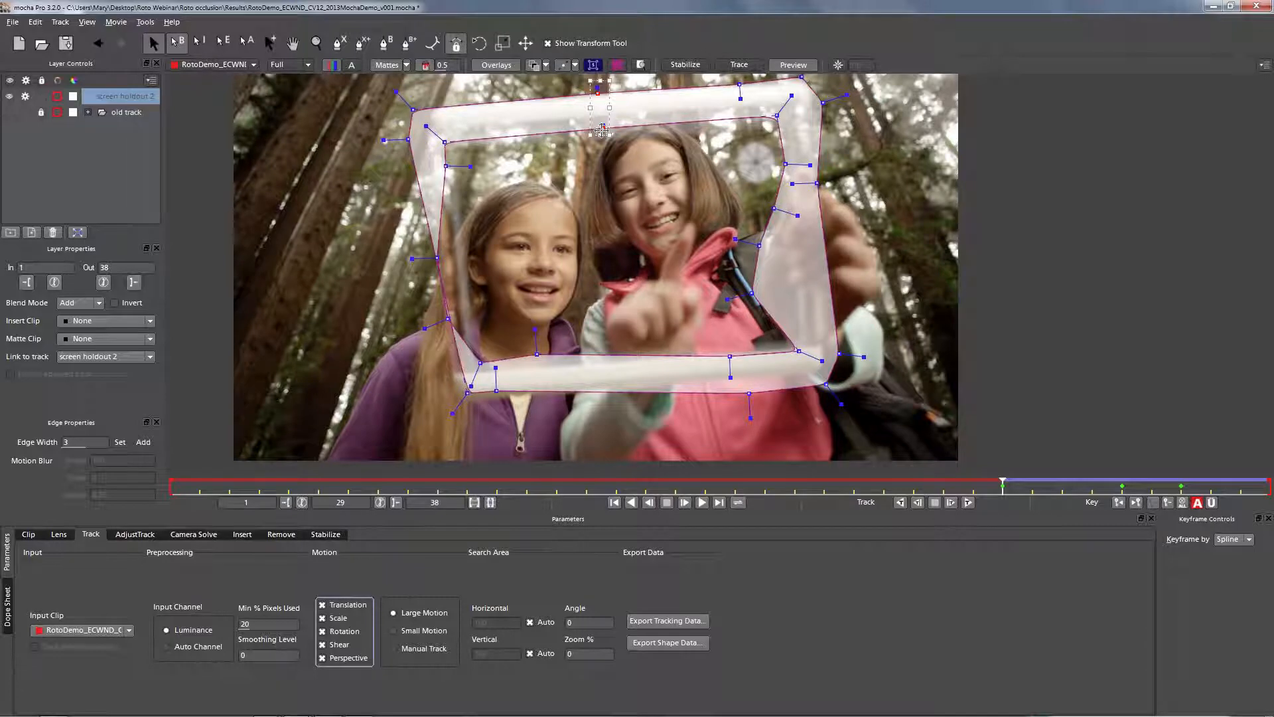
# Step: At frame 29, shift the lower-left points of both splines down and left and fit the bottom and lower-right points to the frame
pyautogui.moveTo(413, 307); pyautogui.dragTo(552, 420)
pyautogui.moveTo(467, 392); pyautogui.dragTo(456, 406)
pyautogui.moveTo(729, 356); pyautogui.dragTo(797, 342)
pyautogui.moveTo(749, 394); pyautogui.dragTo(748, 376)
pyautogui.moveTo(839, 354); pyautogui.dragTo(836, 347)
pyautogui.click(825, 378)
# Step: Track backwards to frame 27 and fit the outer spline's upper-right corner and right side to the frame and hand
pyautogui.click(901, 503)
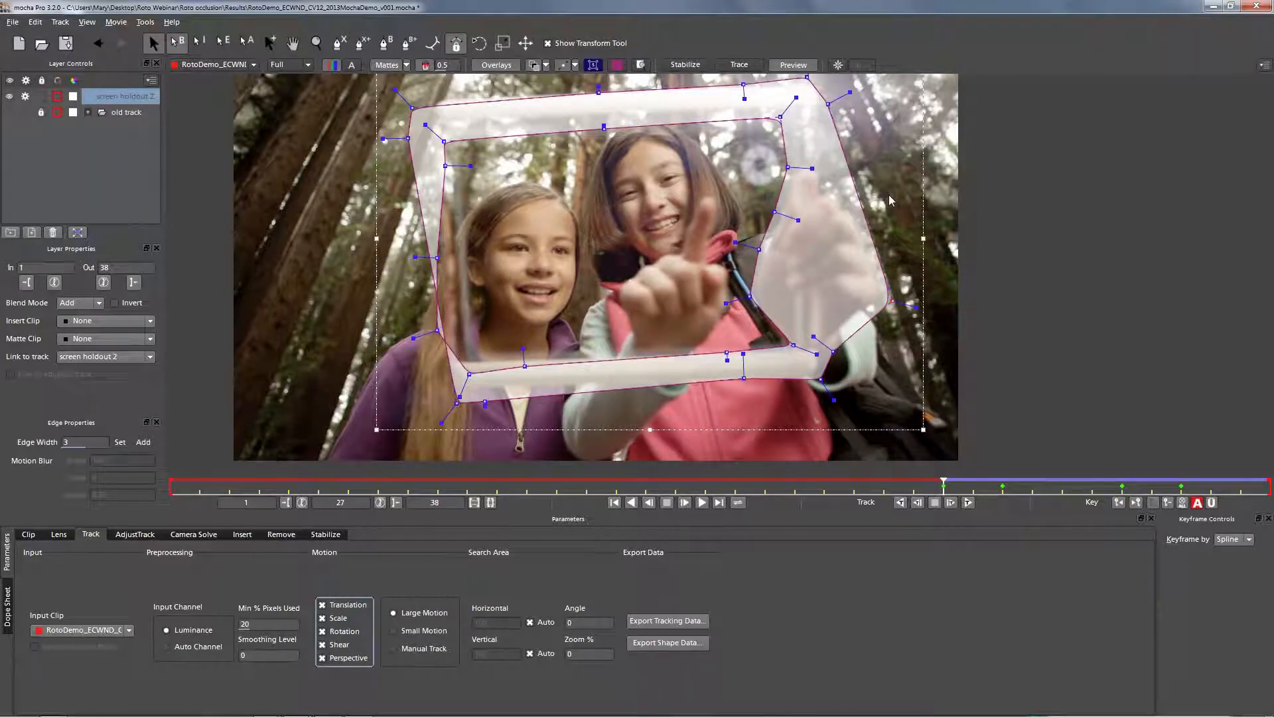
pyautogui.moveTo(828, 104); pyautogui.dragTo(814, 165)
pyautogui.moveTo(807, 77); pyautogui.dragTo(816, 80)
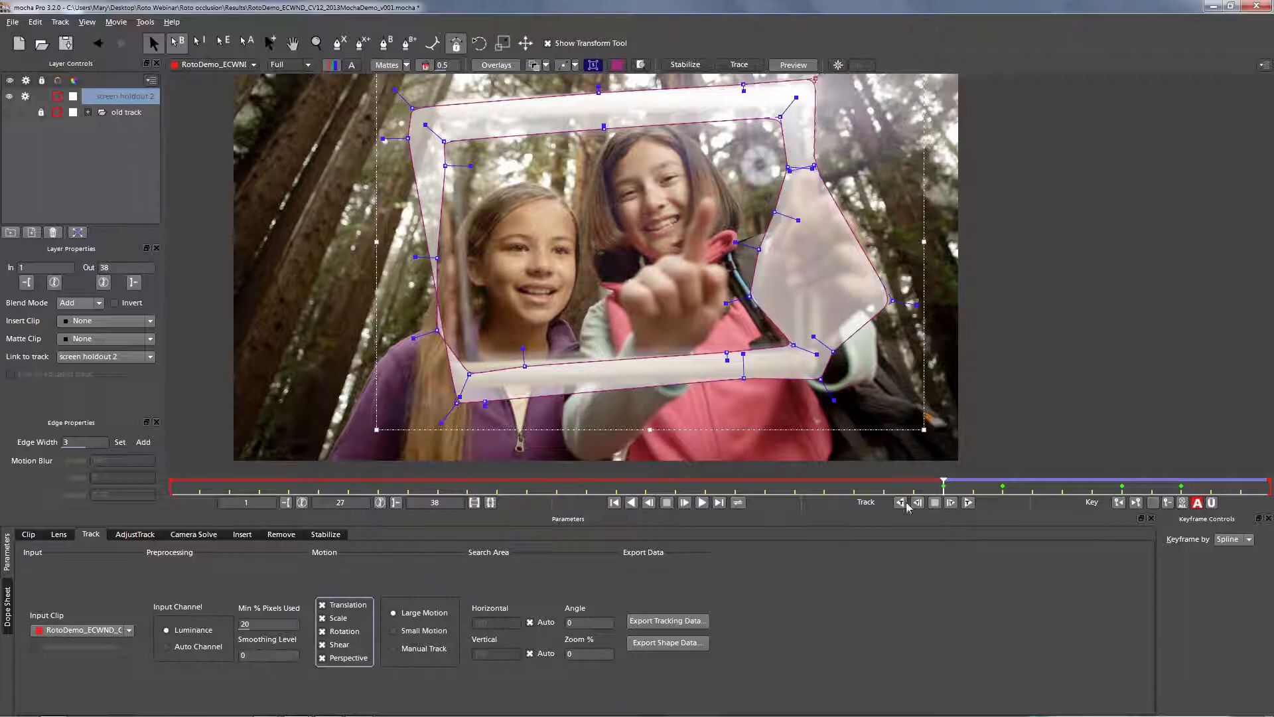
# Step: Track backwards to frame 17 and reshape the right side of both splines to enclose the hand holding the screen
pyautogui.click(904, 503)
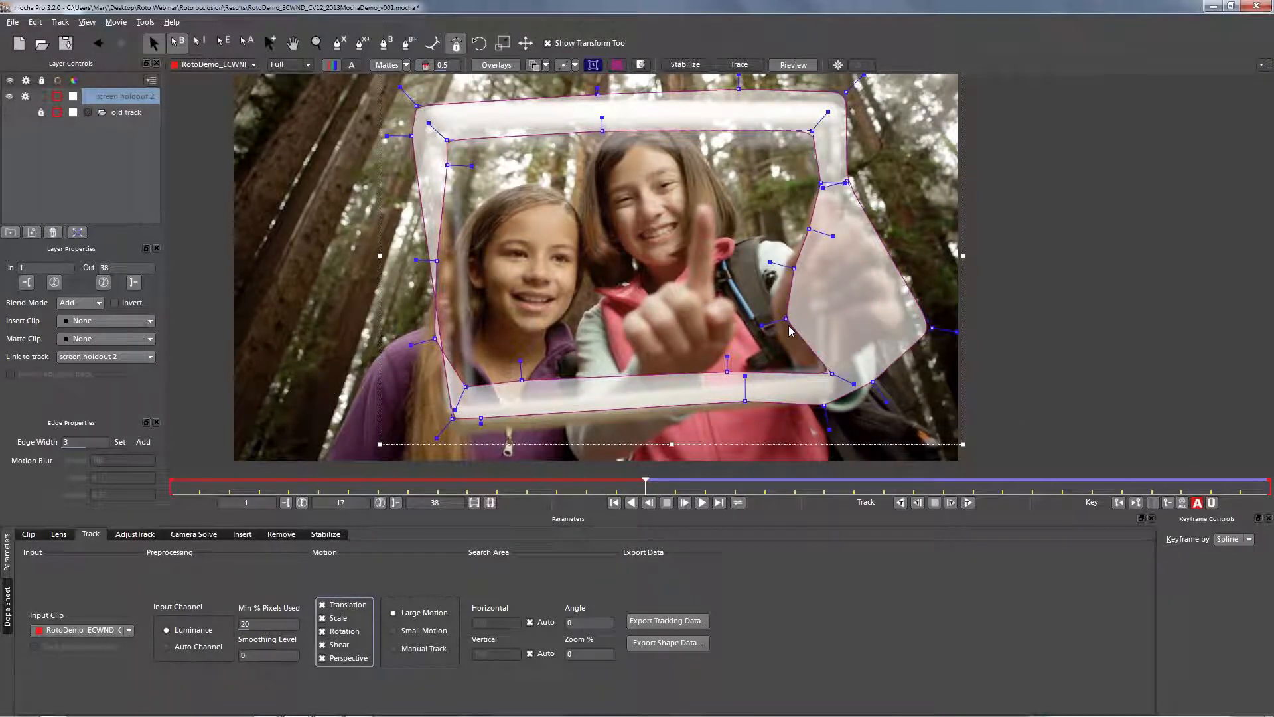
pyautogui.moveTo(786, 320); pyautogui.dragTo(764, 322)
pyautogui.moveTo(794, 268); pyautogui.dragTo(799, 225)
pyautogui.moveTo(832, 373); pyautogui.dragTo(783, 353)
pyautogui.moveTo(929, 327); pyautogui.dragTo(919, 317)
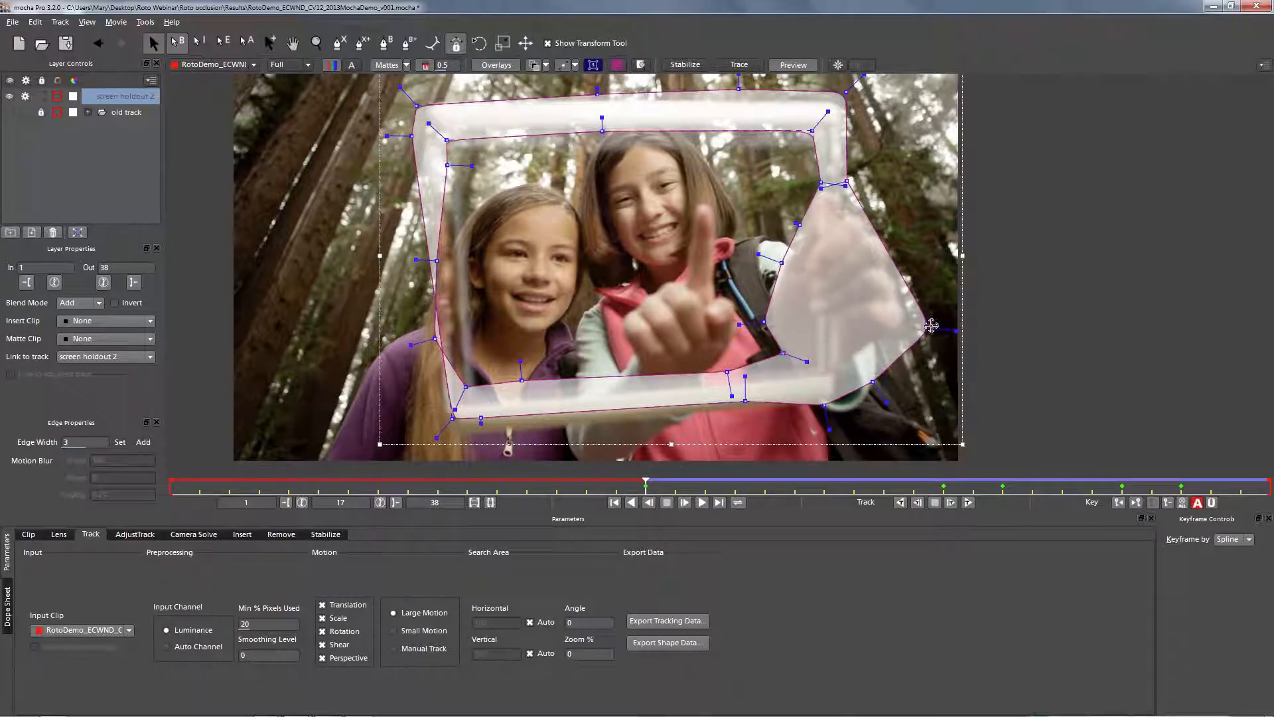
# Step: Track backwards to frame 1, then rotate, move and scale both splines together to line up with the tilted screen
pyautogui.click(901, 502)
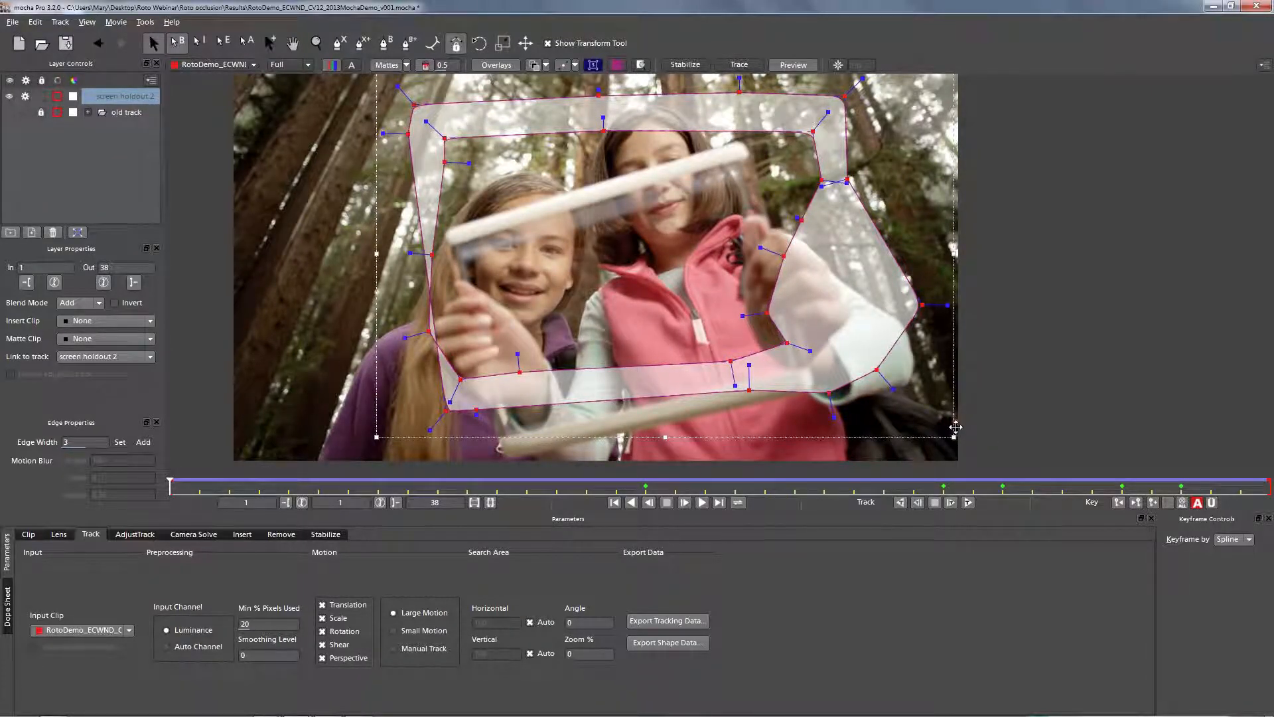
pyautogui.moveTo(955, 427); pyautogui.dragTo(891, 320)
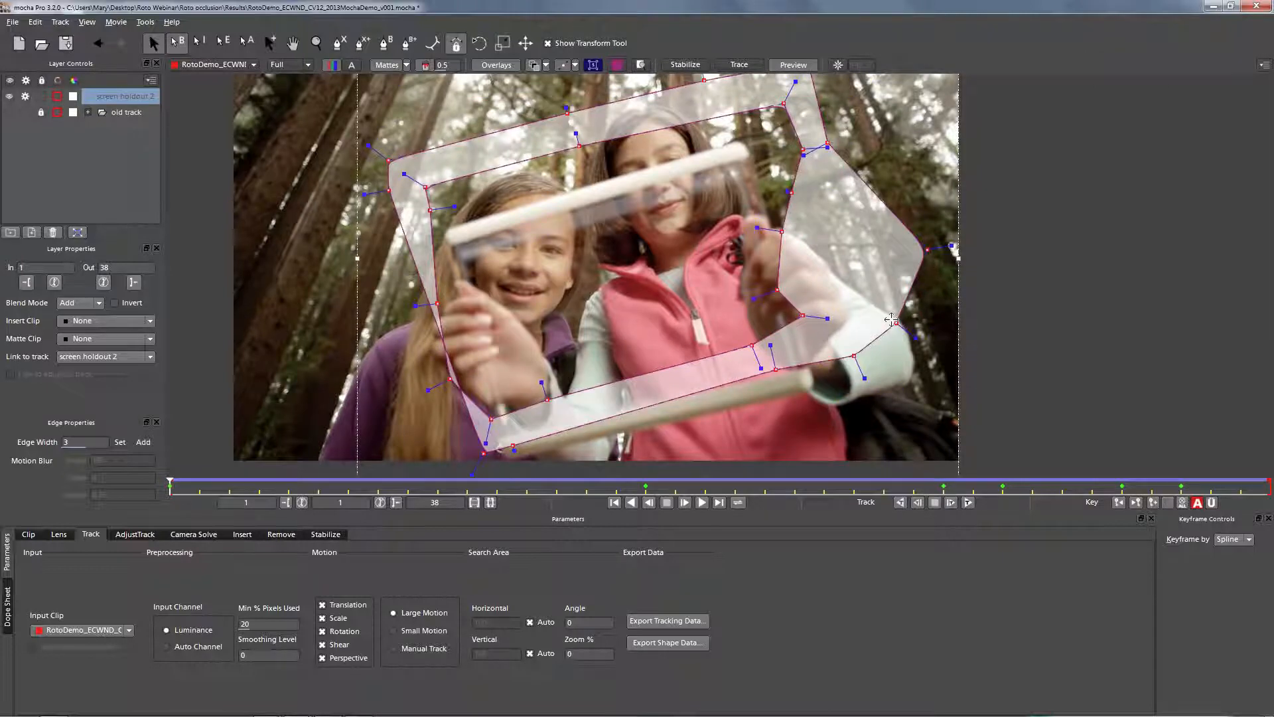
pyautogui.moveTo(891, 320); pyautogui.dragTo(841, 354)
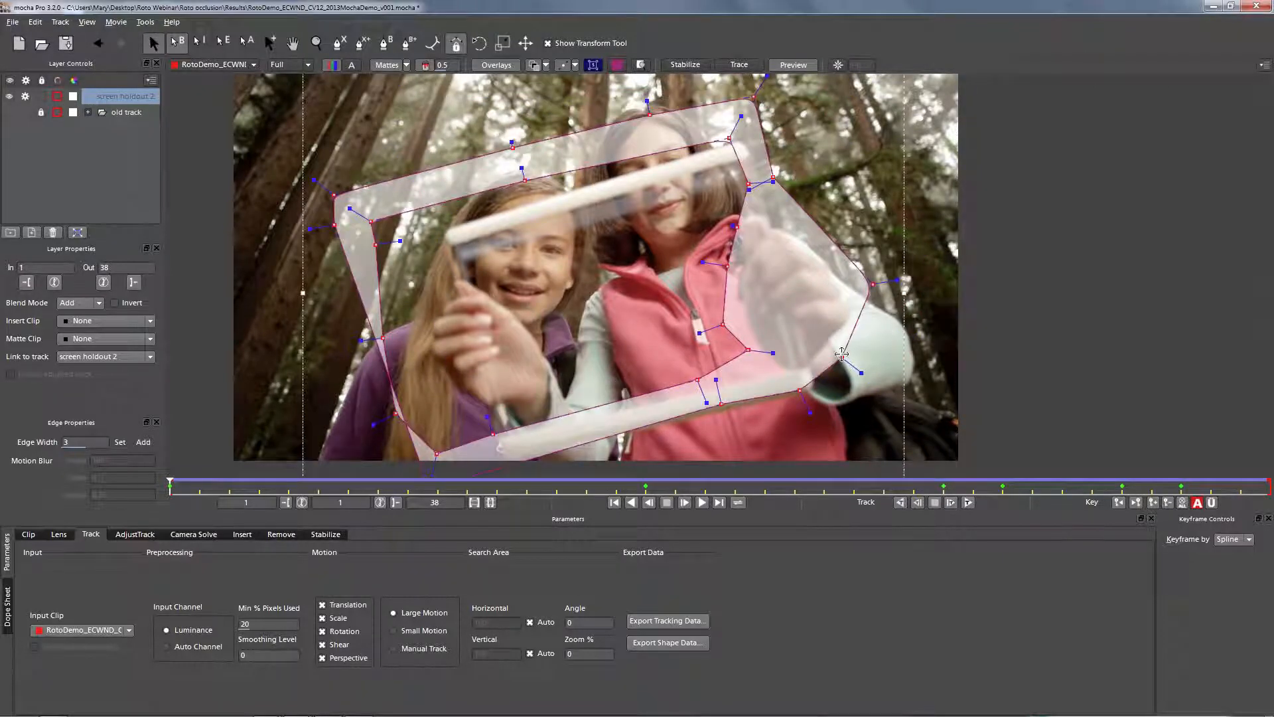
pyautogui.moveTo(841, 354); pyautogui.dragTo(951, 467)
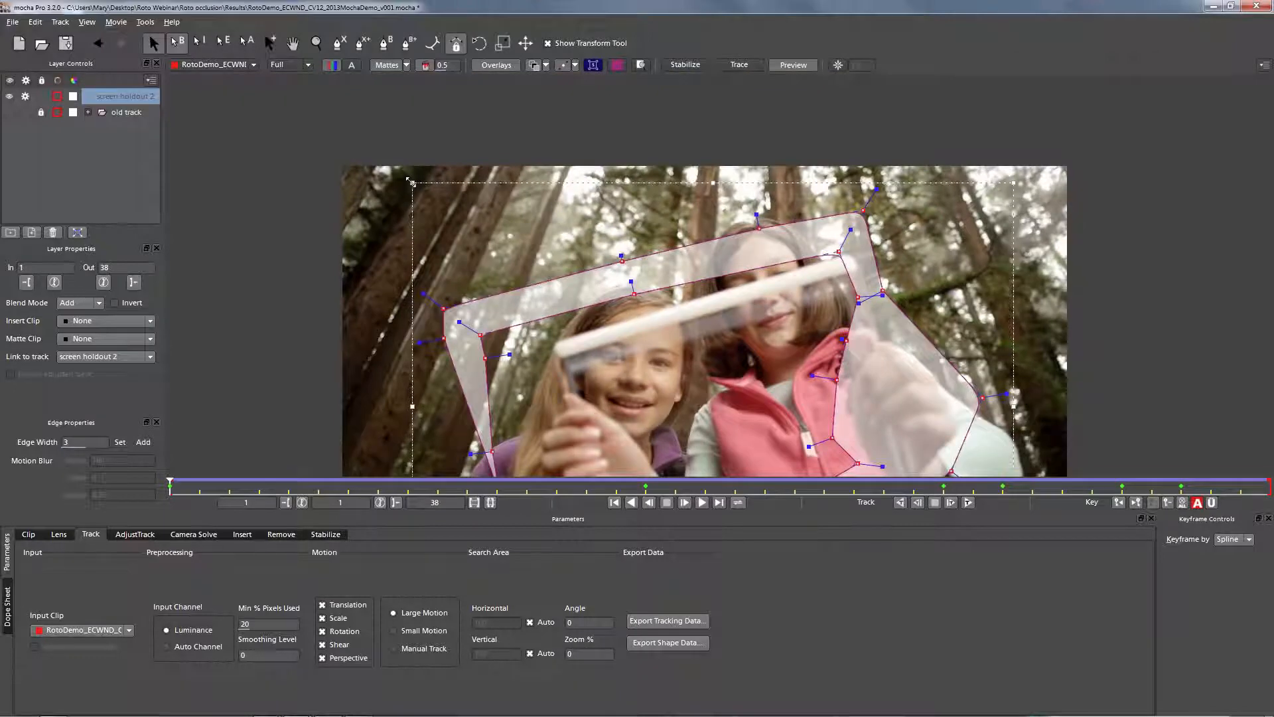
pyautogui.moveTo(410, 182); pyautogui.dragTo(520, 219)
# Step: At frame 1, select the lower-left corner points of both splines and move them up and left onto the screen frame
pyautogui.press('x')
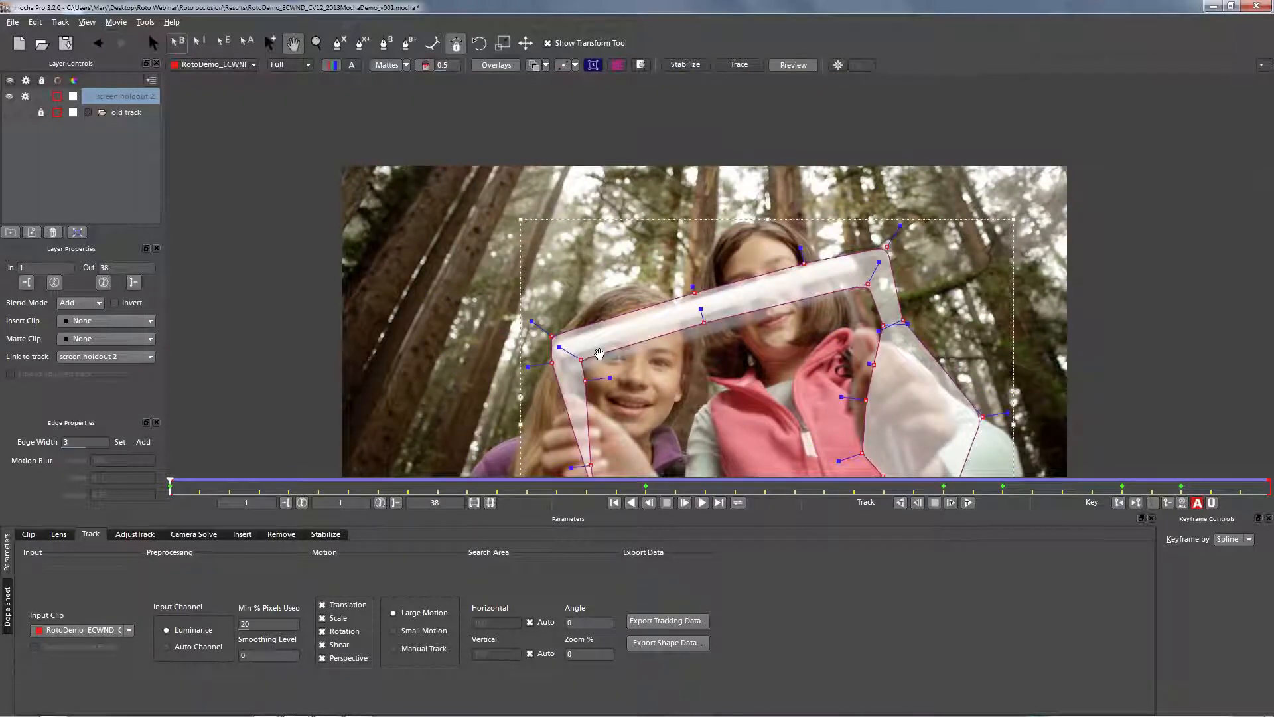
pyautogui.moveTo(599, 353); pyautogui.dragTo(549, 263)
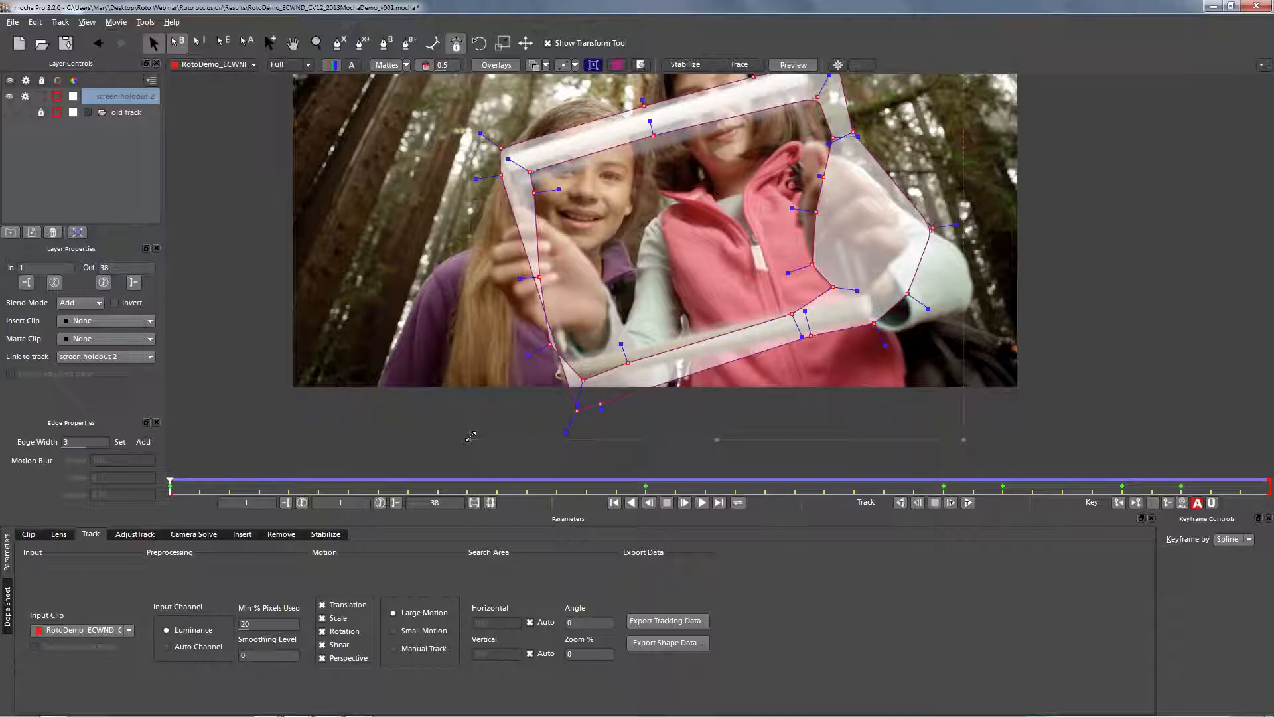
pyautogui.moveTo(471, 436); pyautogui.dragTo(470, 434)
pyautogui.moveTo(688, 458); pyautogui.dragTo(525, 320)
pyautogui.moveTo(583, 378); pyautogui.dragTo(567, 364)
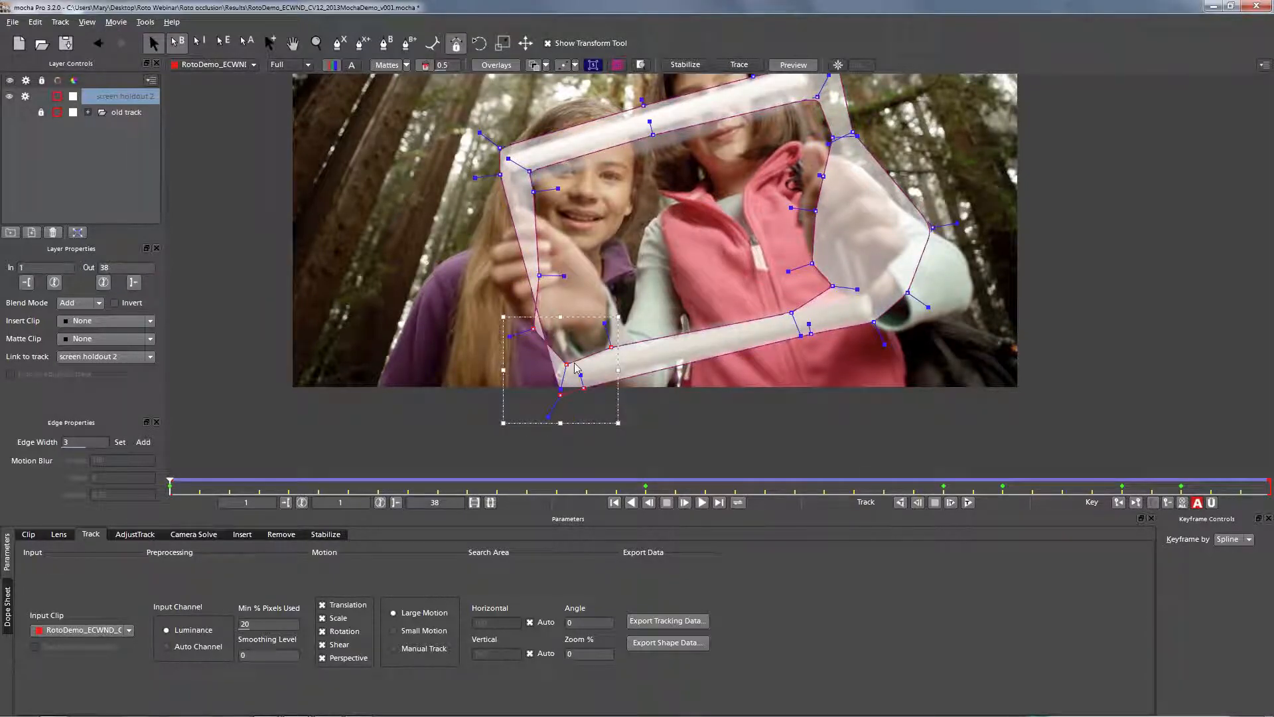
pyautogui.press('x')
pyautogui.moveTo(754, 275); pyautogui.dragTo(746, 288)
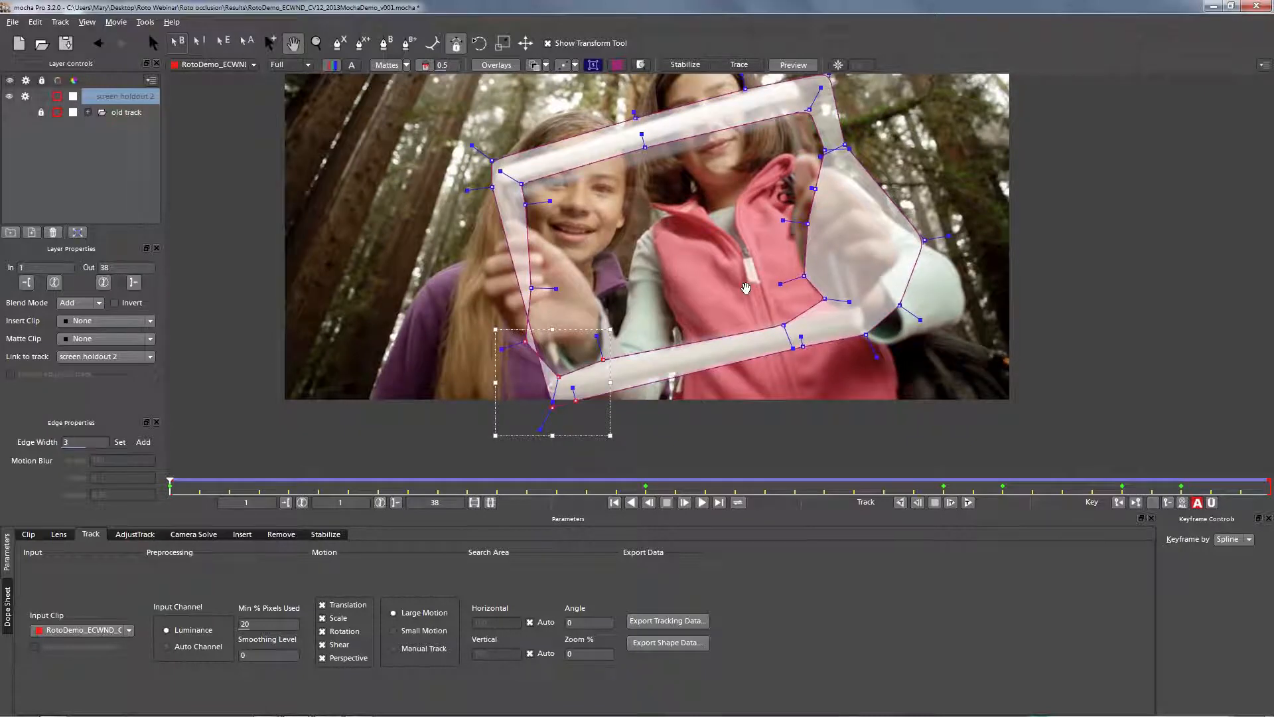
# Step: Go to frame 13 and move the upper-left and top edge points of both splines onto the screen frame
pyautogui.click(522, 477)
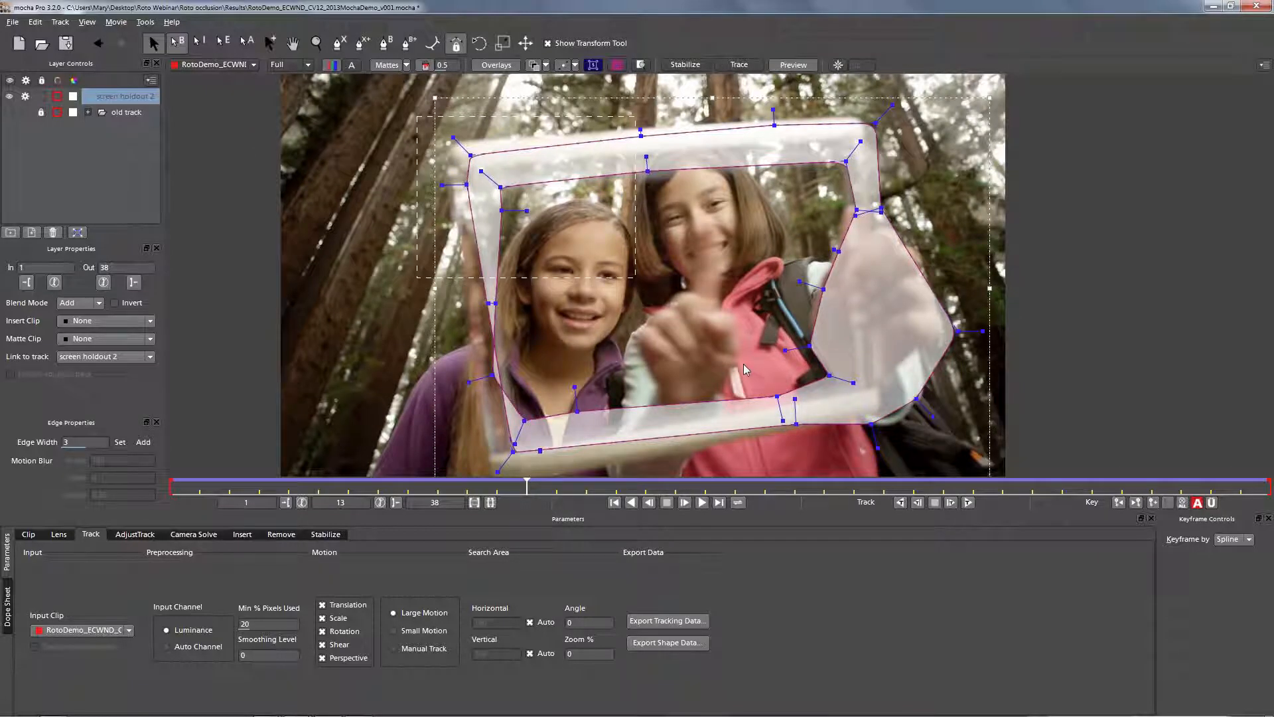
pyautogui.moveTo(499, 189)
pyautogui.mouseDown()
pyautogui.moveTo(469, 176)
pyautogui.moveTo(485, 182)
pyautogui.mouseUp()
pyautogui.moveTo(774, 125); pyautogui.dragTo(779, 113)
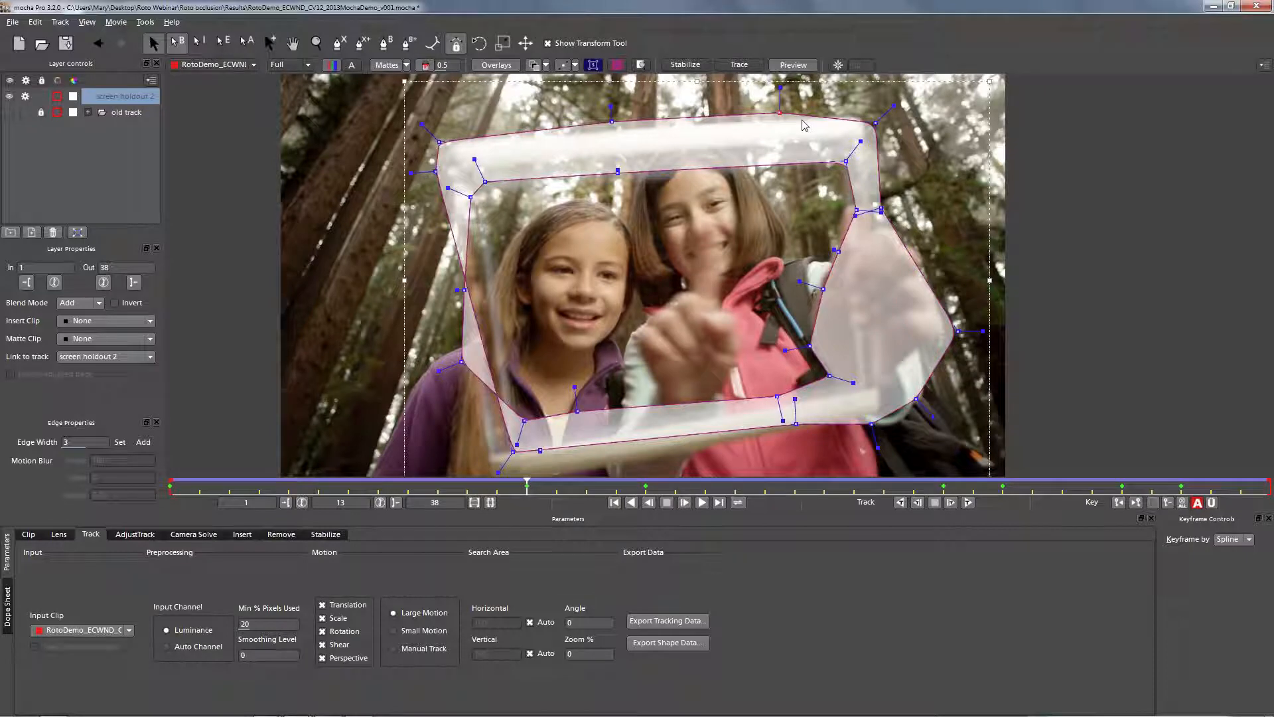
pyautogui.moveTo(876, 123); pyautogui.dragTo(872, 108)
# Step: At frame 13, move the lower-left corner points of both splines and lower their bottom edge points to fit the frame
pyautogui.moveTo(614, 421); pyautogui.dragTo(646, 316)
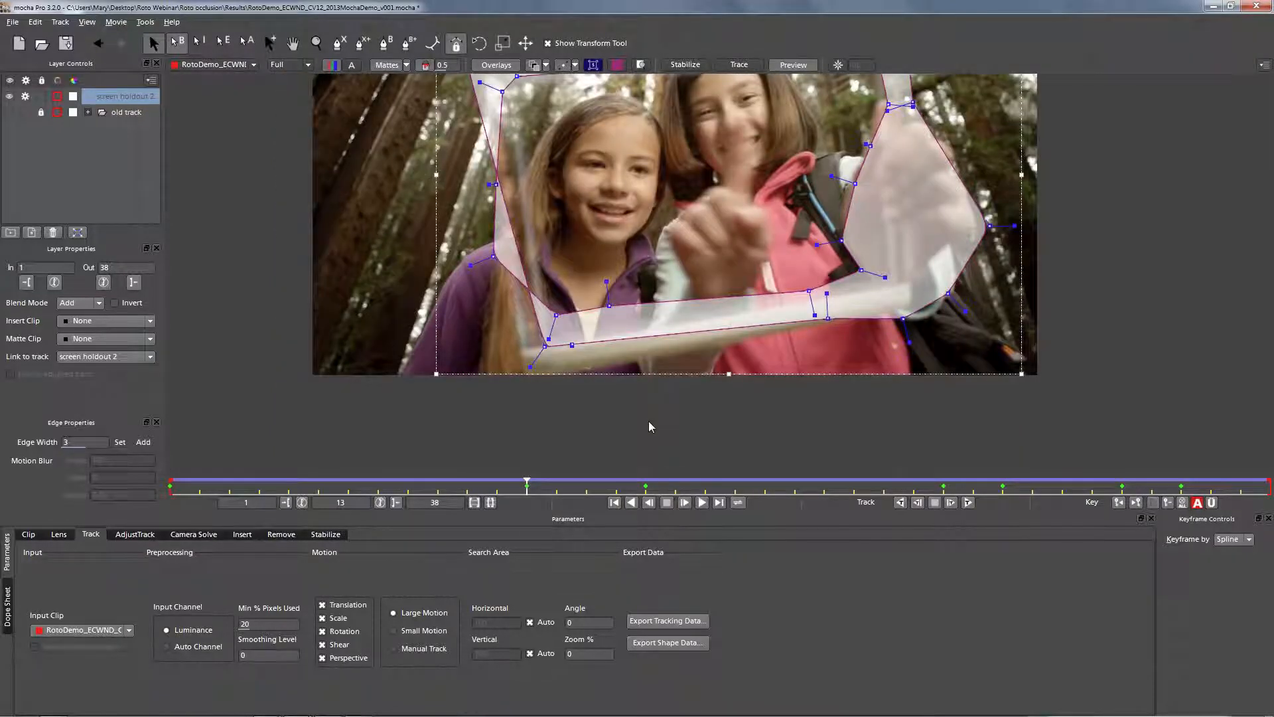
pyautogui.moveTo(647, 421); pyautogui.dragTo(521, 287)
pyautogui.moveTo(609, 305); pyautogui.dragTo(589, 336)
pyautogui.click(810, 337)
pyautogui.moveTo(827, 319); pyautogui.dragTo(825, 331)
# Step: Turn on Überkey and reshape the inner spline, pulling its left side inward and fitting its top and upper-right corner to the frame
pyautogui.press('x')
pyautogui.moveTo(748, 286); pyautogui.dragTo(730, 336)
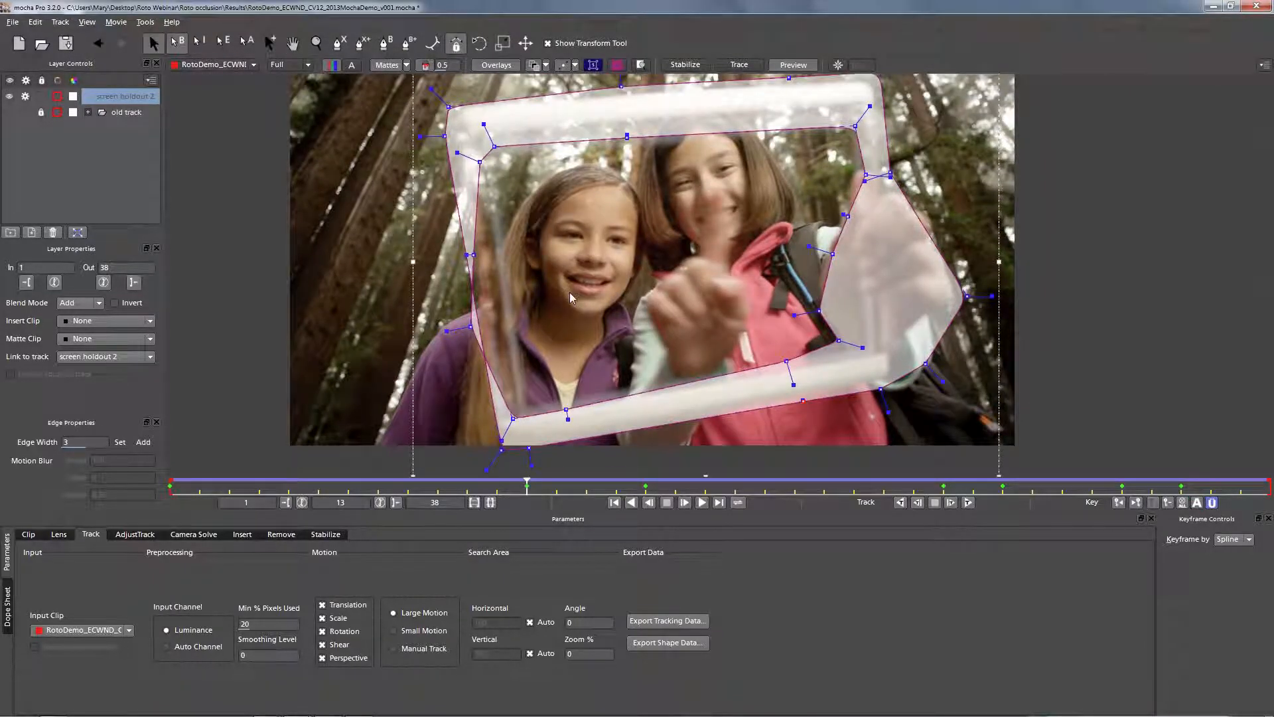
pyautogui.moveTo(470, 327); pyautogui.dragTo(539, 313)
pyautogui.moveTo(474, 255); pyautogui.dragTo(511, 234)
pyautogui.moveTo(481, 162); pyautogui.dragTo(518, 146)
pyautogui.moveTo(627, 138); pyautogui.dragTo(627, 136)
pyautogui.moveTo(854, 126); pyautogui.dragTo(848, 113)
pyautogui.moveTo(866, 176); pyautogui.dragTo(856, 160)
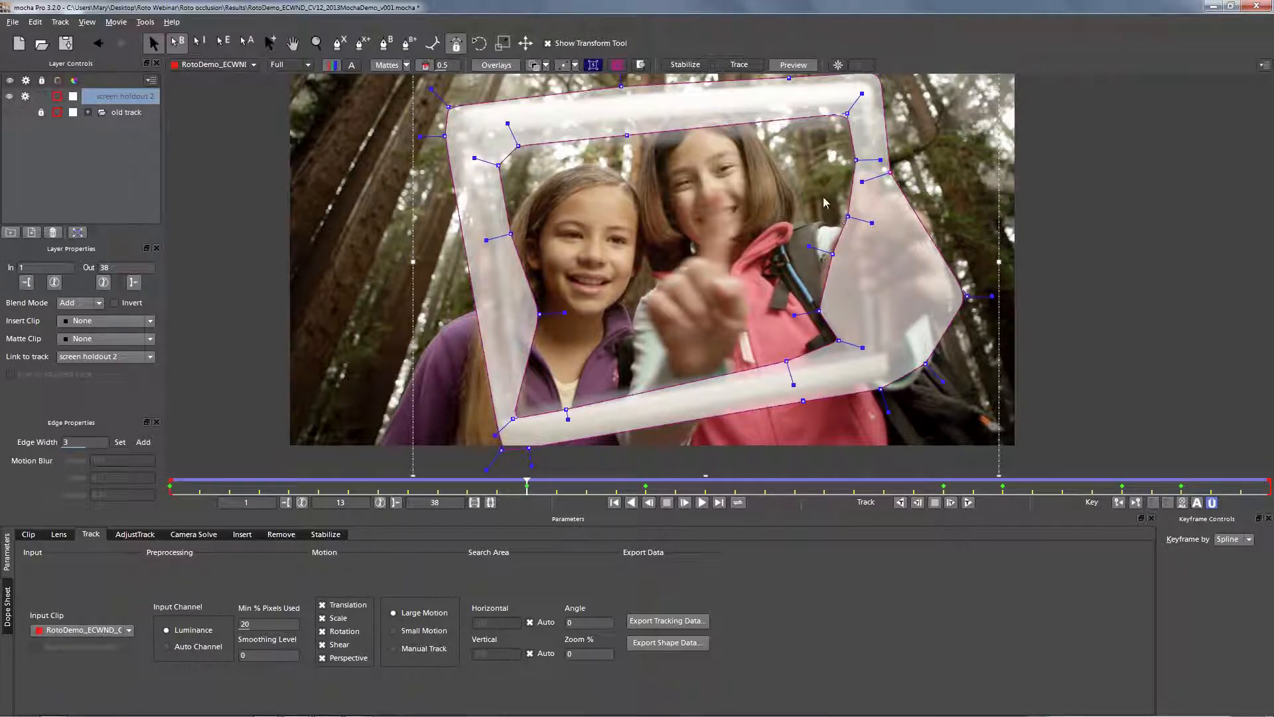
# Step: With Überkey on, widen the inner spline's cutout around the right-hand fingers and raise its lower-left points above the bottom bar
pyautogui.moveTo(848, 217); pyautogui.dragTo(833, 199)
pyautogui.moveTo(832, 256); pyautogui.dragTo(819, 248)
pyautogui.moveTo(818, 311); pyautogui.dragTo(843, 349)
pyautogui.moveTo(566, 409); pyautogui.dragTo(578, 390)
pyautogui.moveTo(519, 417); pyautogui.dragTo(531, 398)
# Step: Extend the outer spline's lower-left and lower-right corners slightly and pull its right side point up toward the hand
pyautogui.click(503, 453)
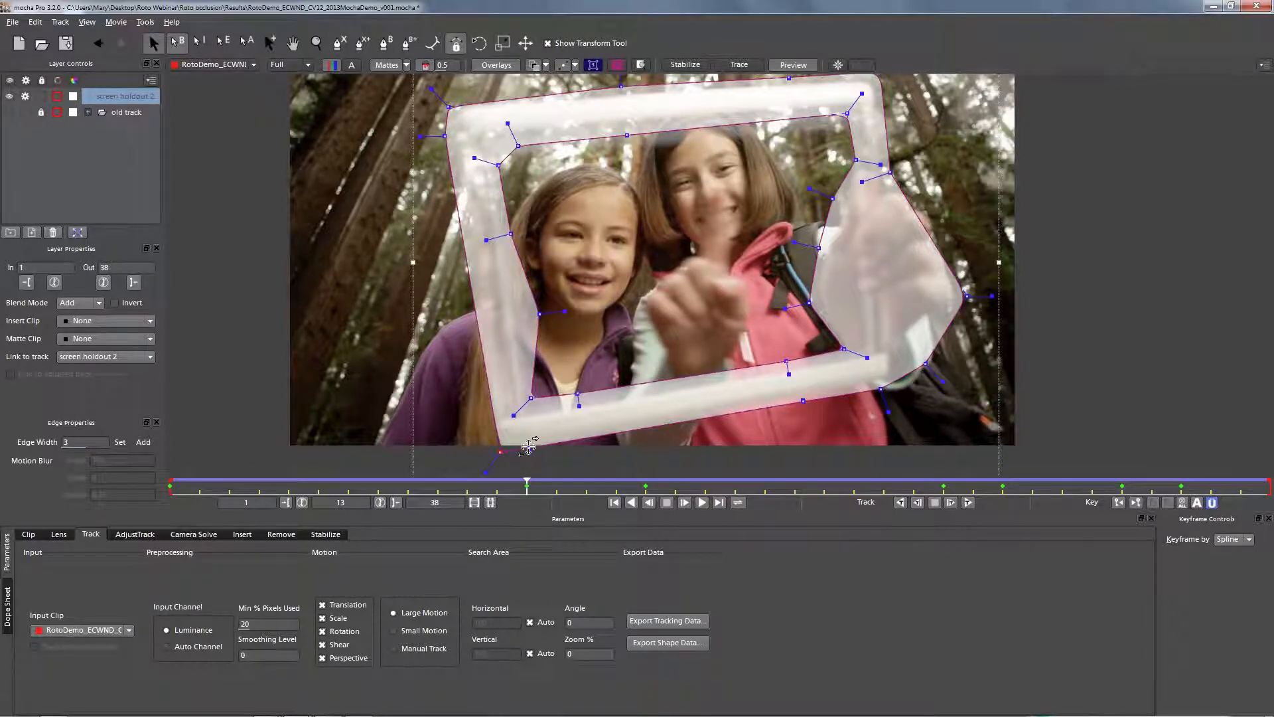
pyautogui.moveTo(500, 452); pyautogui.dragTo(501, 463)
pyautogui.moveTo(880, 391); pyautogui.dragTo(889, 401)
pyautogui.moveTo(892, 176); pyautogui.dragTo(890, 176)
pyautogui.moveTo(967, 296); pyautogui.dragTo(943, 215)
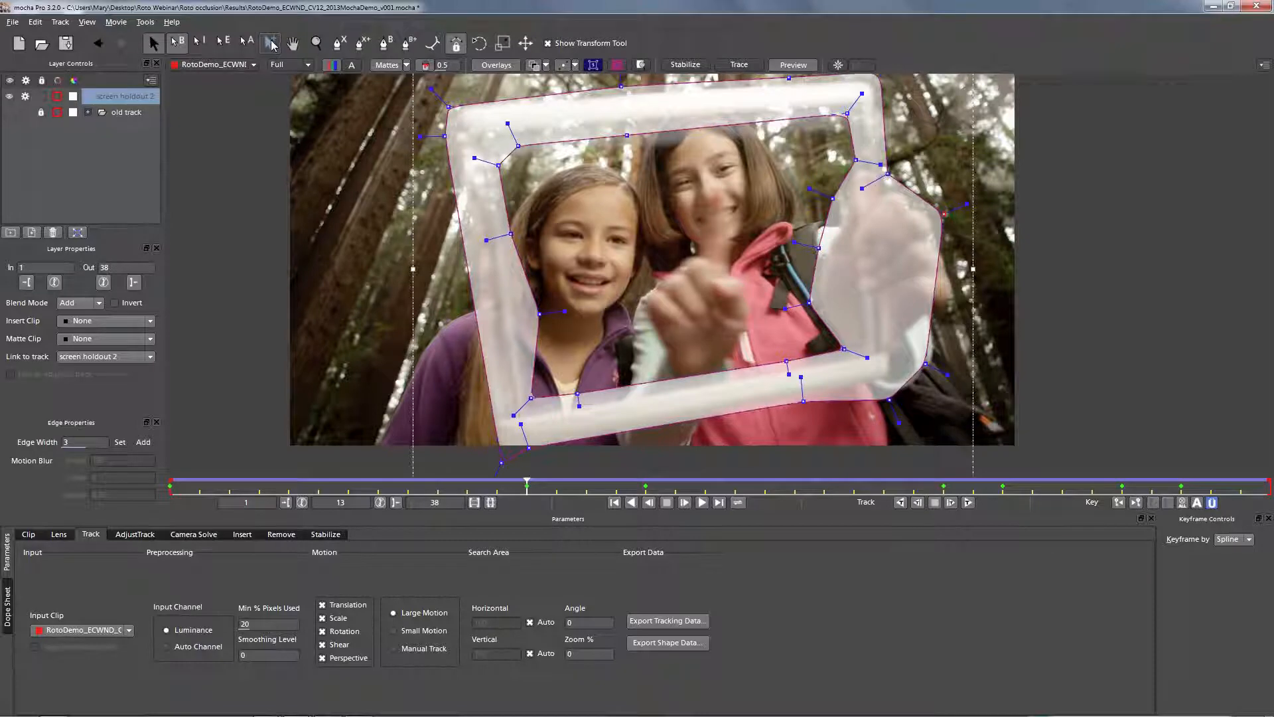
pyautogui.click(271, 45)
pyautogui.moveTo(937, 292); pyautogui.dragTo(1010, 349)
pyautogui.hotkey('ctrl', 'z')
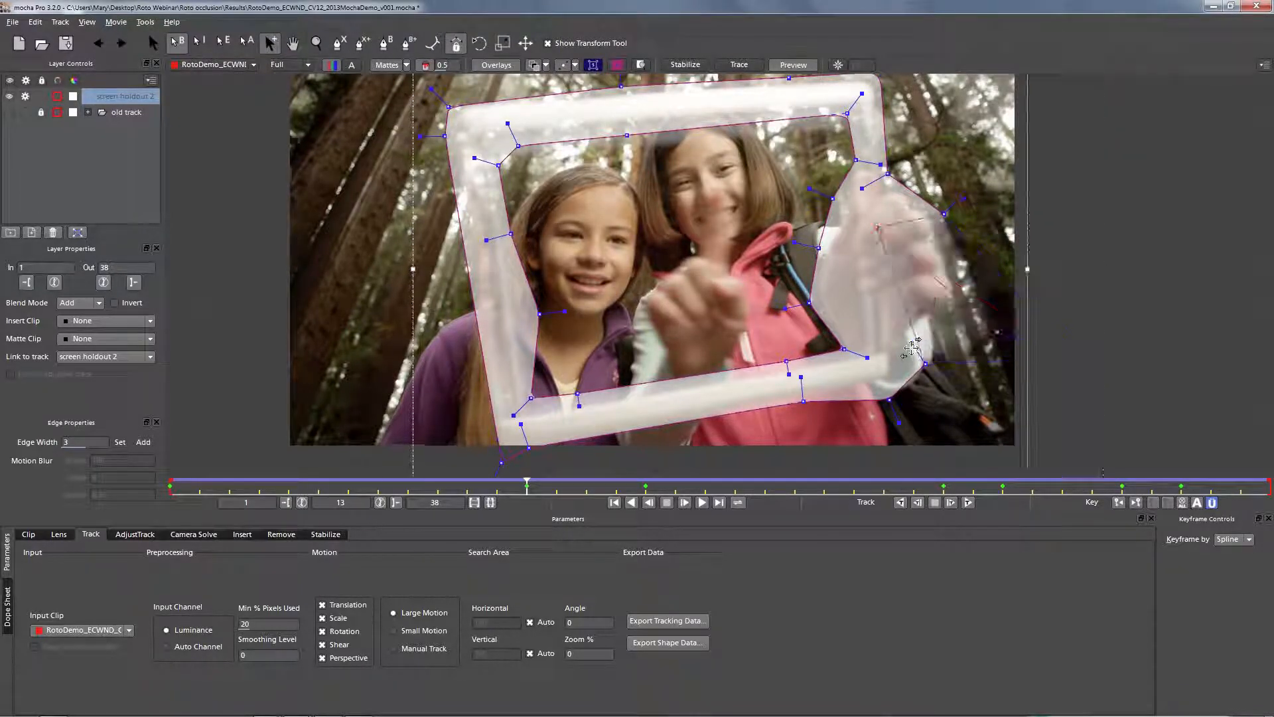
pyautogui.hotkey('ctrl', 'z')
pyautogui.hotkey('ctrl', 'shift', 'z')
pyautogui.hotkey('ctrl', 'shift', 'z')
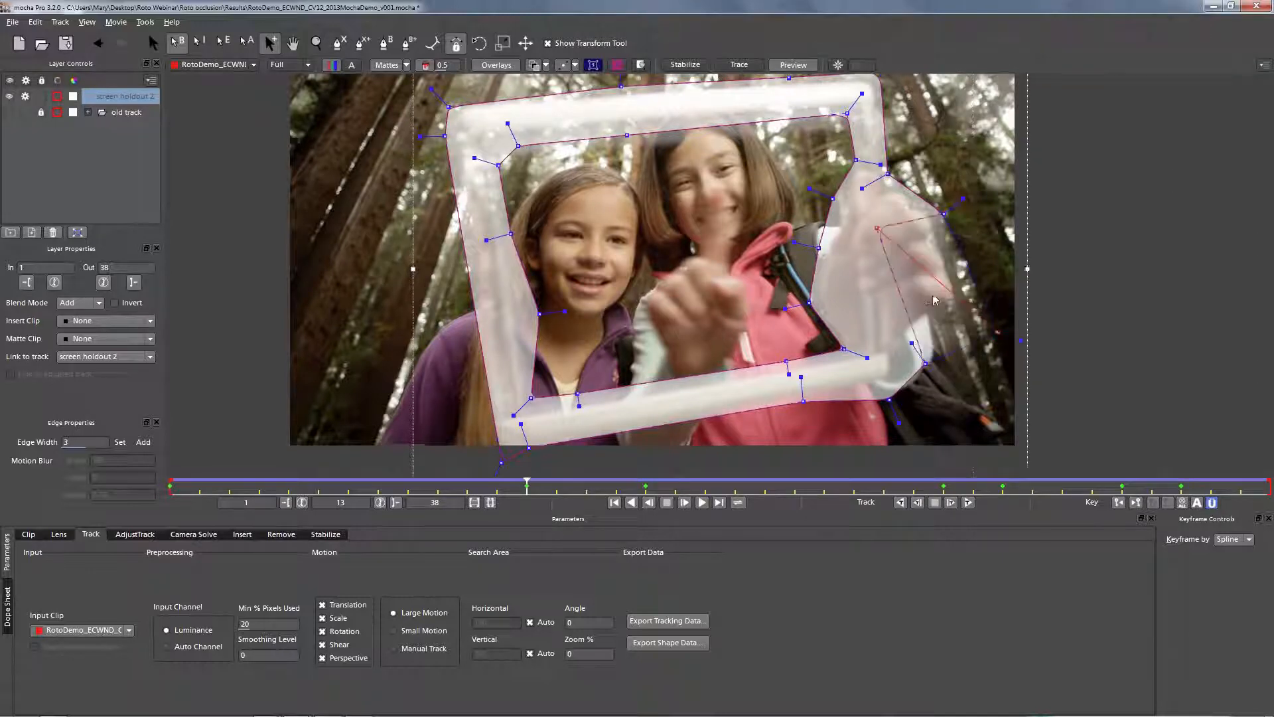
pyautogui.hotkey('ctrl', 'z')
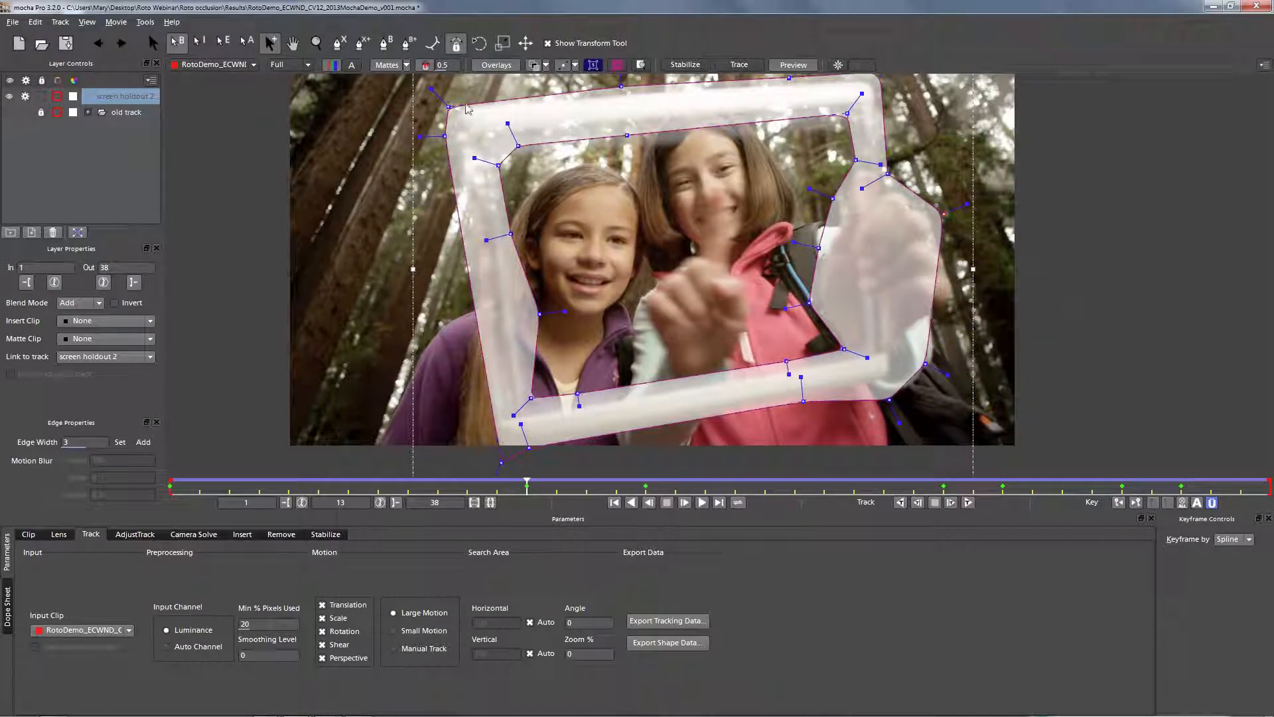
# Step: Move the outer spline's lower-right point outward around the sleeve and scrub to frame 38 to check the shapes
pyautogui.click(154, 44)
pyautogui.moveTo(927, 364); pyautogui.dragTo(976, 345)
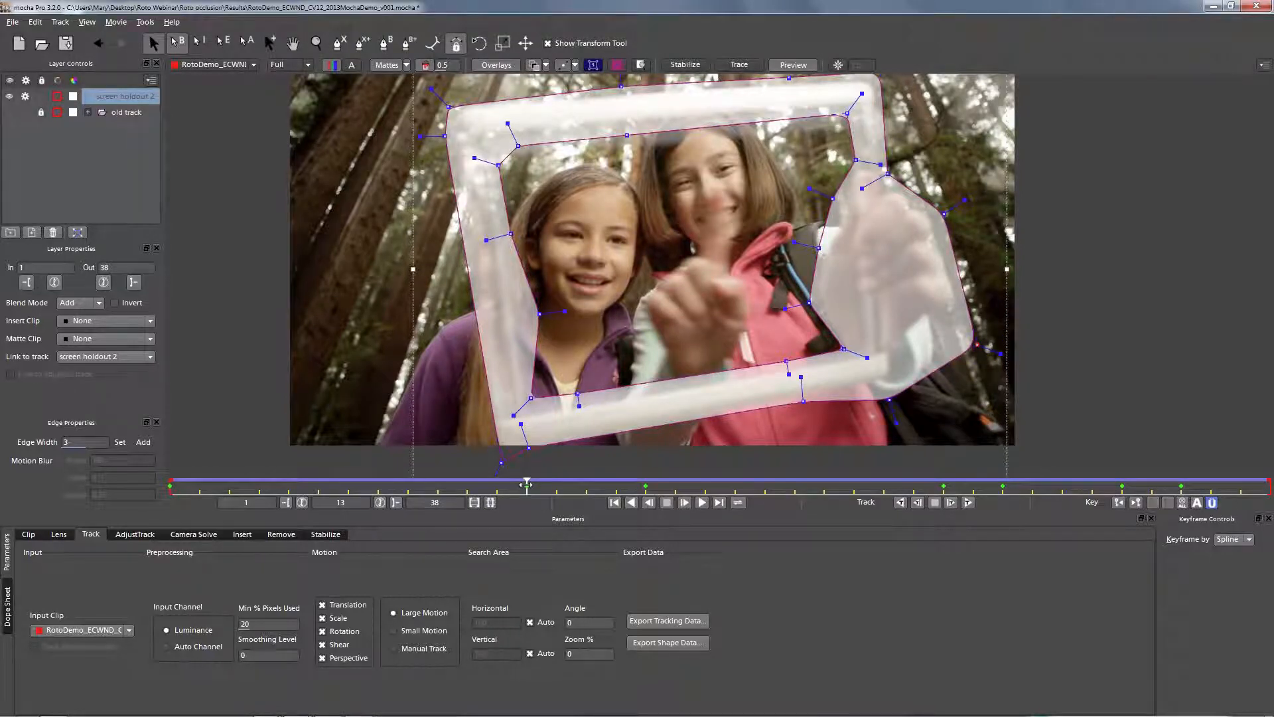
pyautogui.click(575, 486)
pyautogui.moveTo(575, 486); pyautogui.dragTo(918, 233)
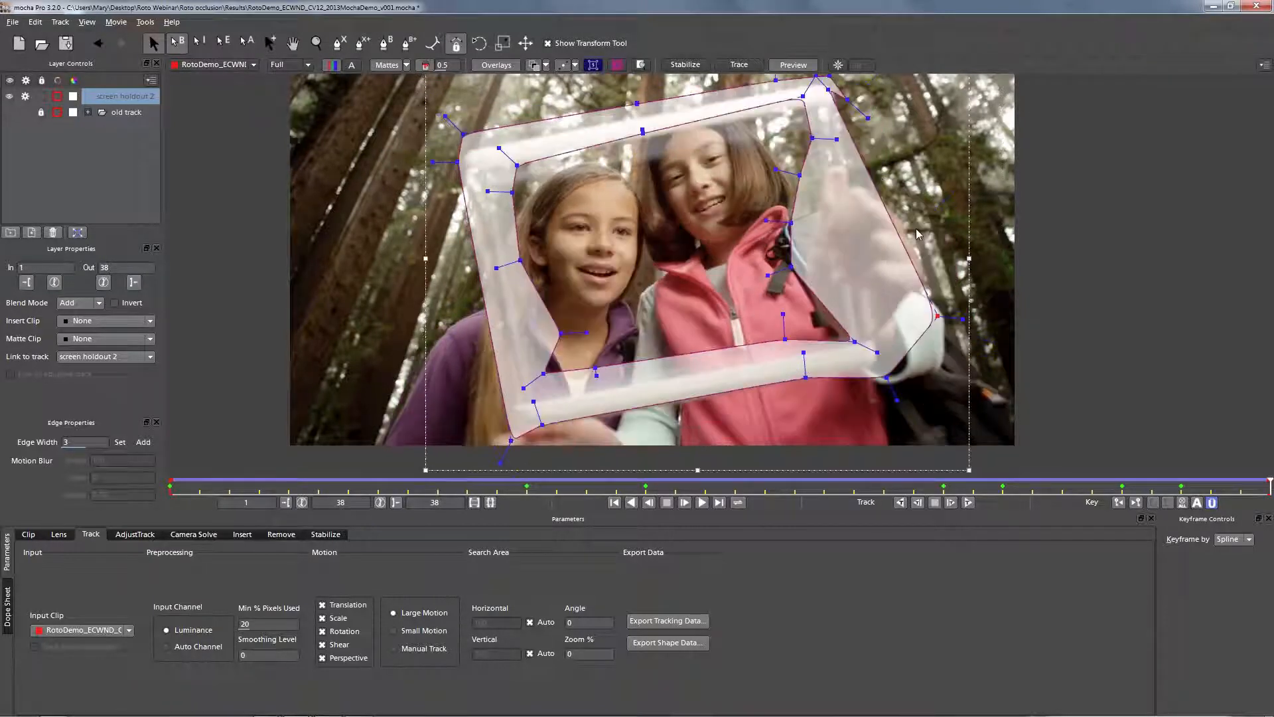
pyautogui.hotkey('ctrl', 'z')
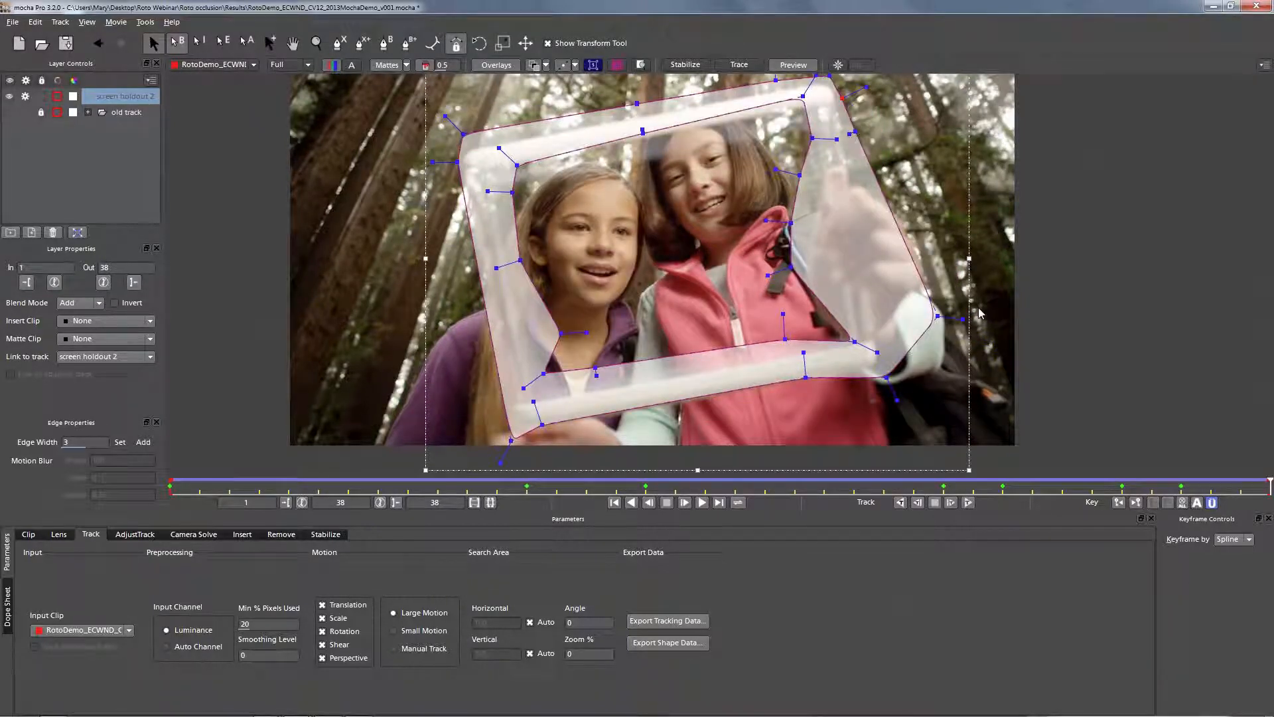
# Step: Turn off Überkey and the matte overlay at frame 3, and lock and hide the screen holdout 2 layer
pyautogui.click(1212, 503)
pyautogui.moveTo(1265, 489); pyautogui.dragTo(240, 375)
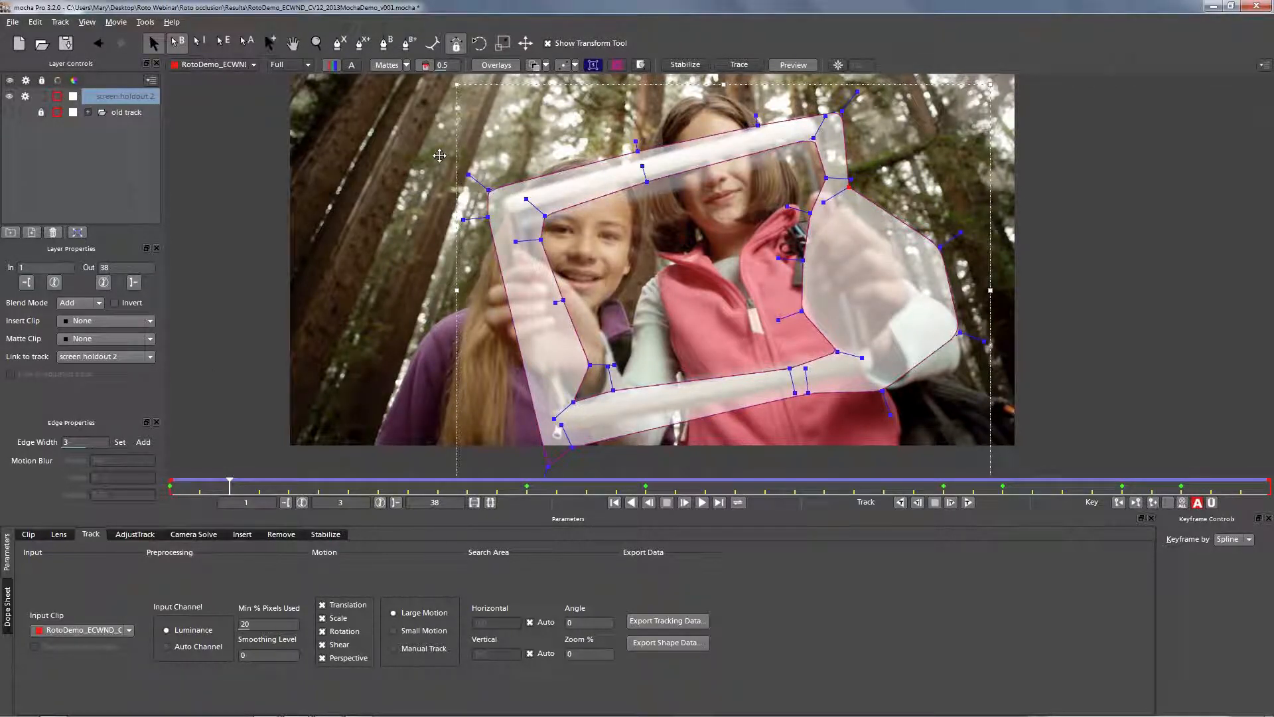
pyautogui.click(388, 65)
pyautogui.moveTo(37, 107); pyautogui.dragTo(23, 98)
pyautogui.click(10, 97)
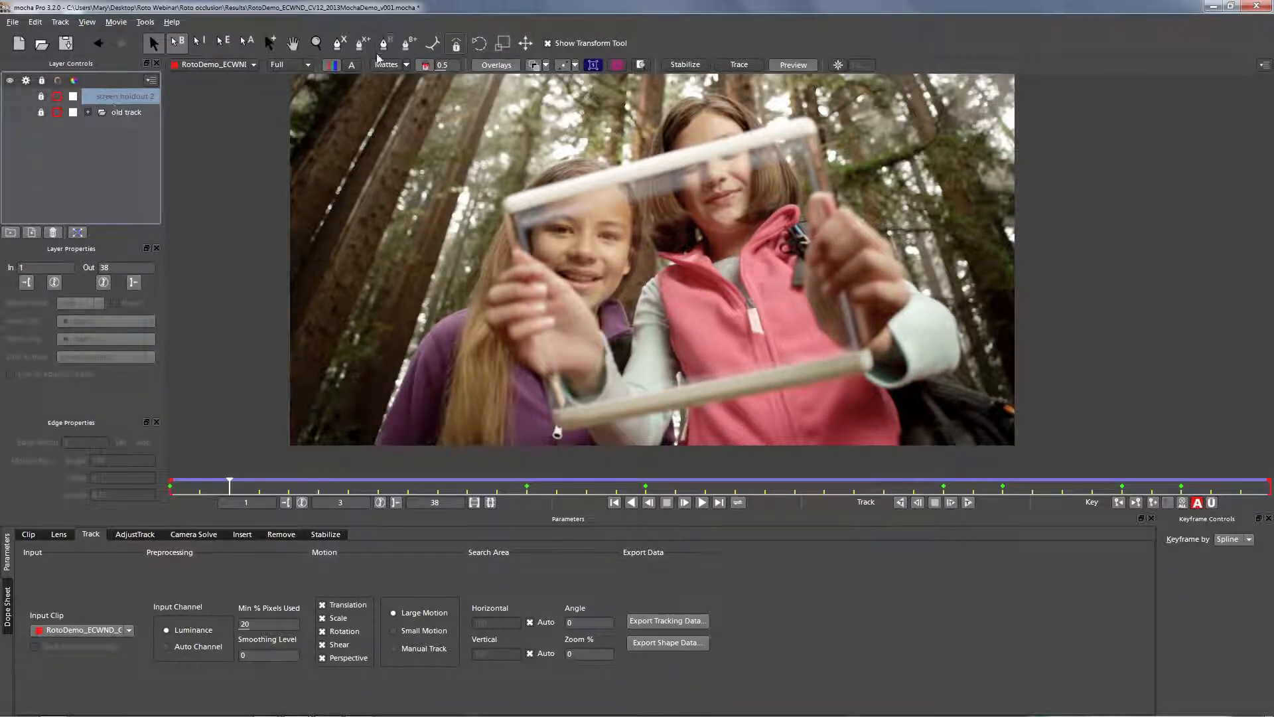
# Step: Draw a closed X-spline around the left girl's purple jacket and hair at frame 3, extending below the frame's lower edge
pyautogui.click(341, 47)
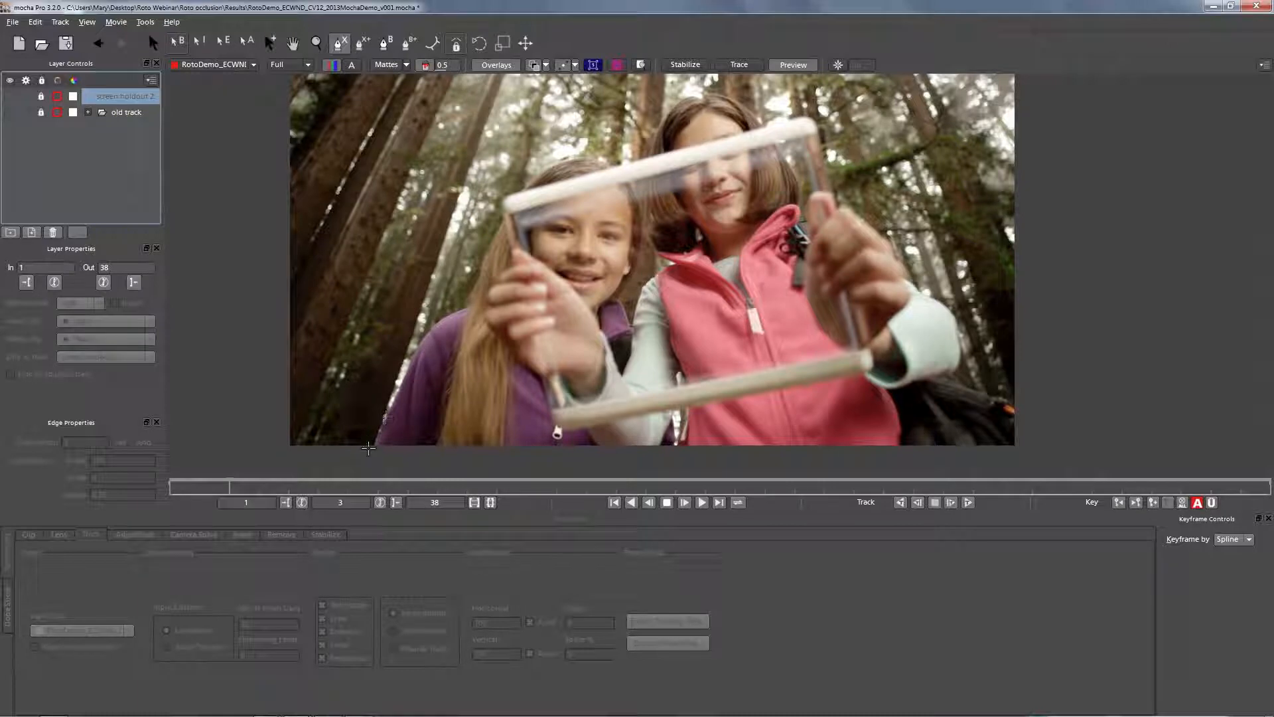
pyautogui.click(373, 447)
pyautogui.click(406, 377)
pyautogui.click(434, 324)
pyautogui.click(473, 311)
pyautogui.click(483, 366)
pyautogui.click(514, 414)
pyautogui.click(541, 433)
pyautogui.click(523, 468)
pyautogui.click(405, 463)
pyautogui.click(371, 447)
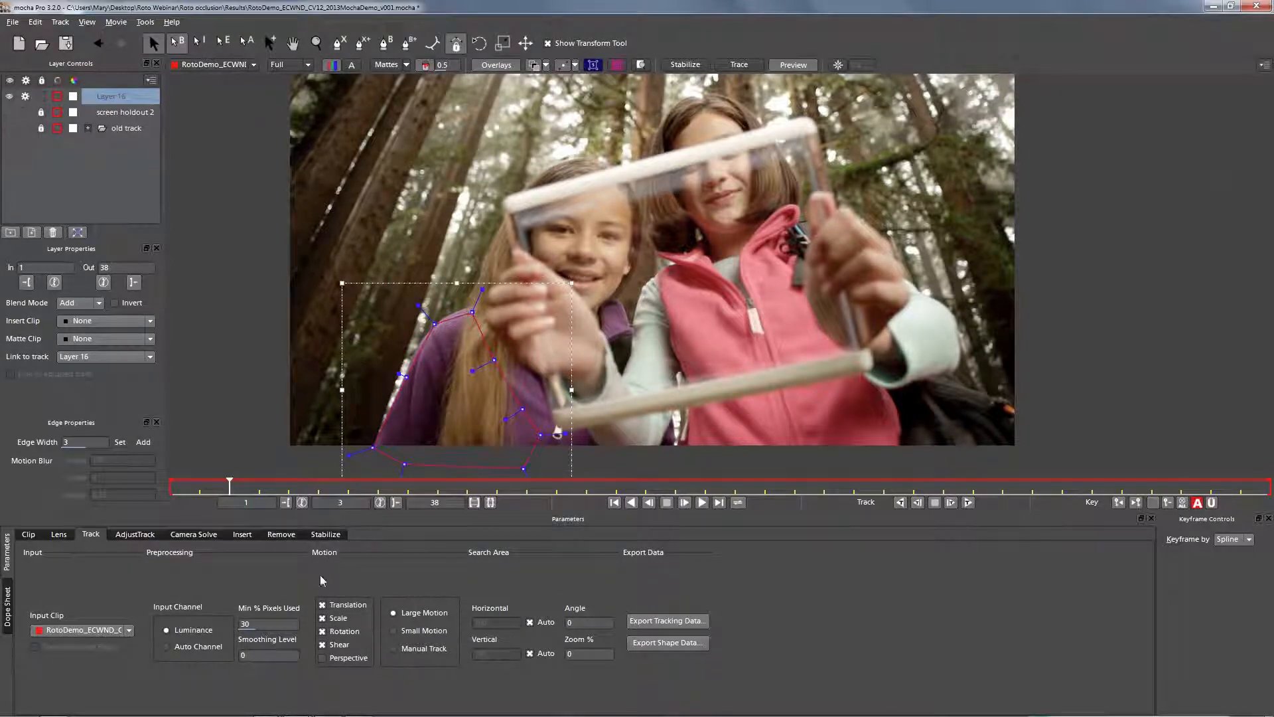
# Step: Rename the new layer "purple jacket"
pyautogui.doubleClick(114, 96)
pyautogui.write('p')
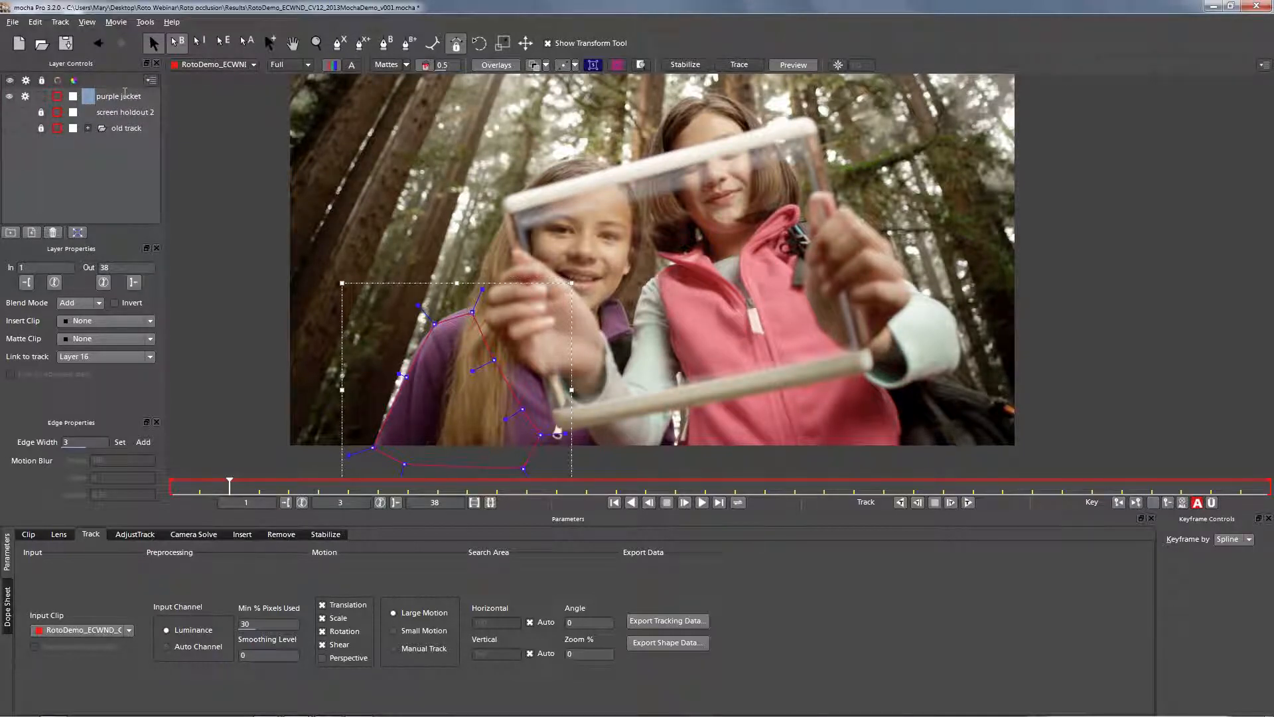
pyautogui.write('urple jacket')
# Step: Track the purple jacket layer backward to frame 1 and forward, stopping the forward track at frame 10
pyautogui.click(900, 503)
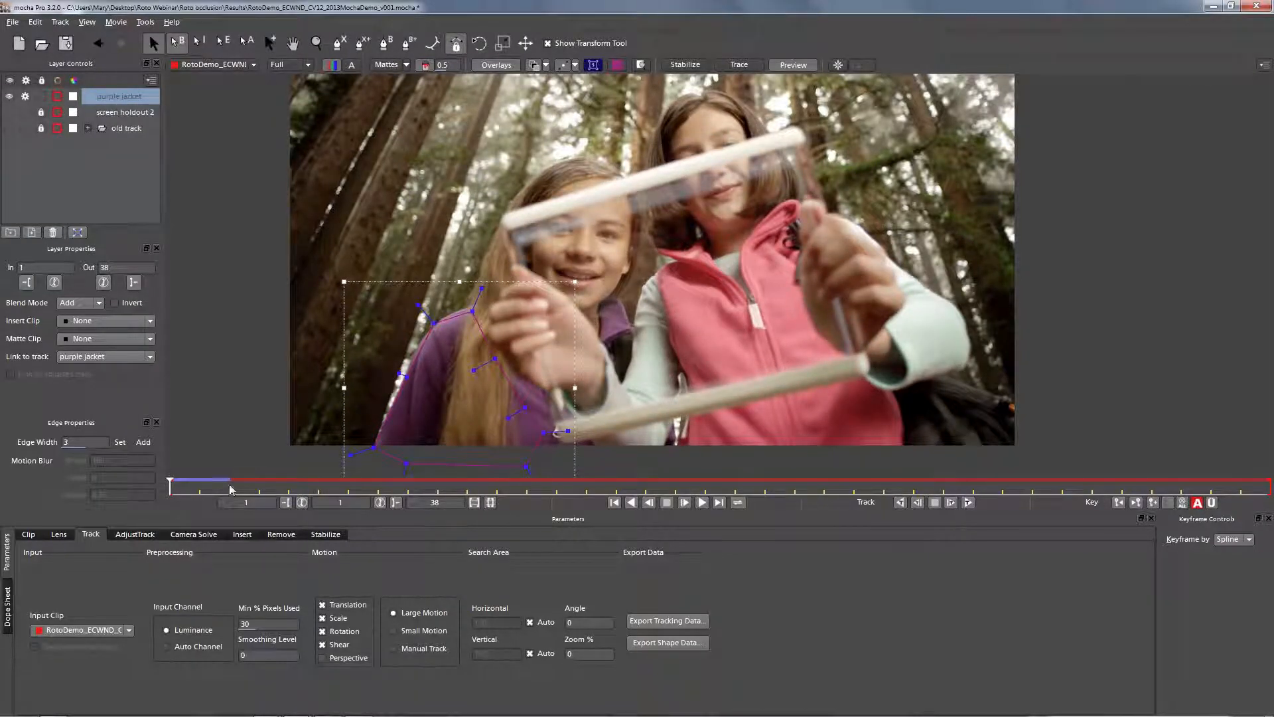
pyautogui.click(968, 502)
pyautogui.click(968, 502)
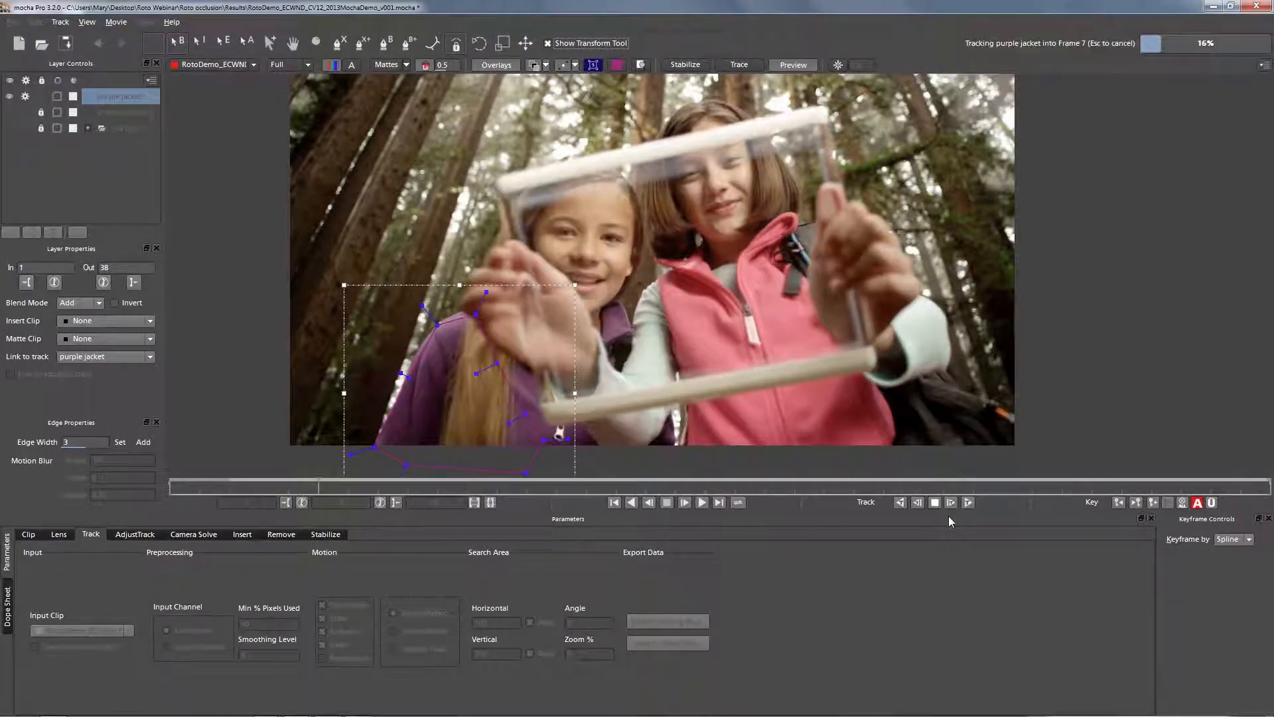
pyautogui.click(934, 503)
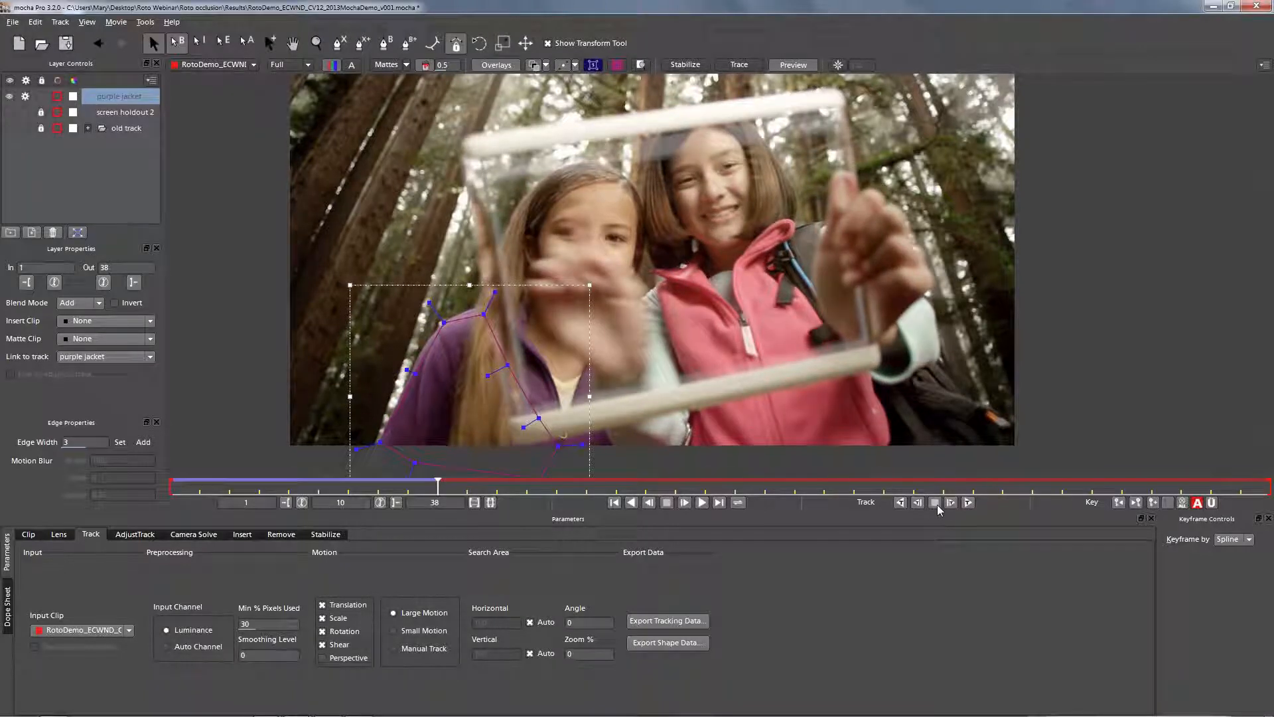
# Step: Place the purple jacket layer beneath screen holdout 2 and show the holdout to check its coverage at frame 6
pyautogui.moveTo(110, 101); pyautogui.dragTo(130, 108)
pyautogui.moveTo(437, 480); pyautogui.dragTo(370, 464)
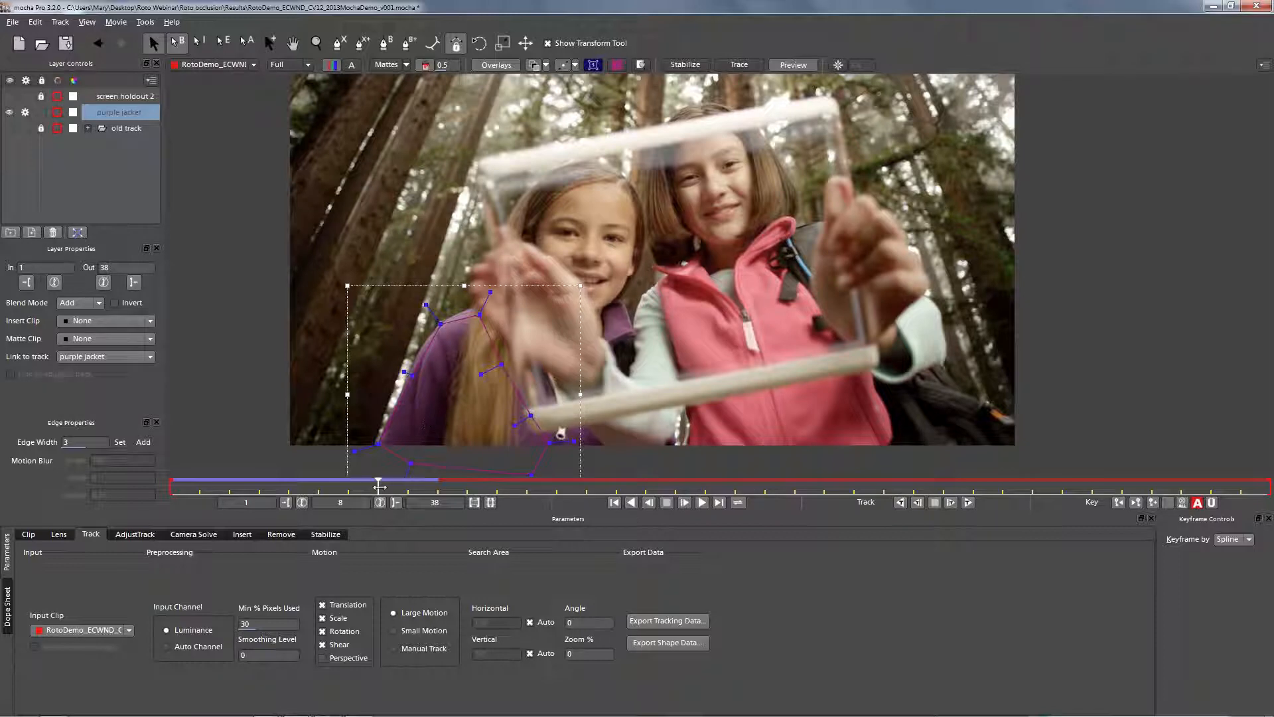
pyautogui.moveTo(379, 484); pyautogui.dragTo(300, 479)
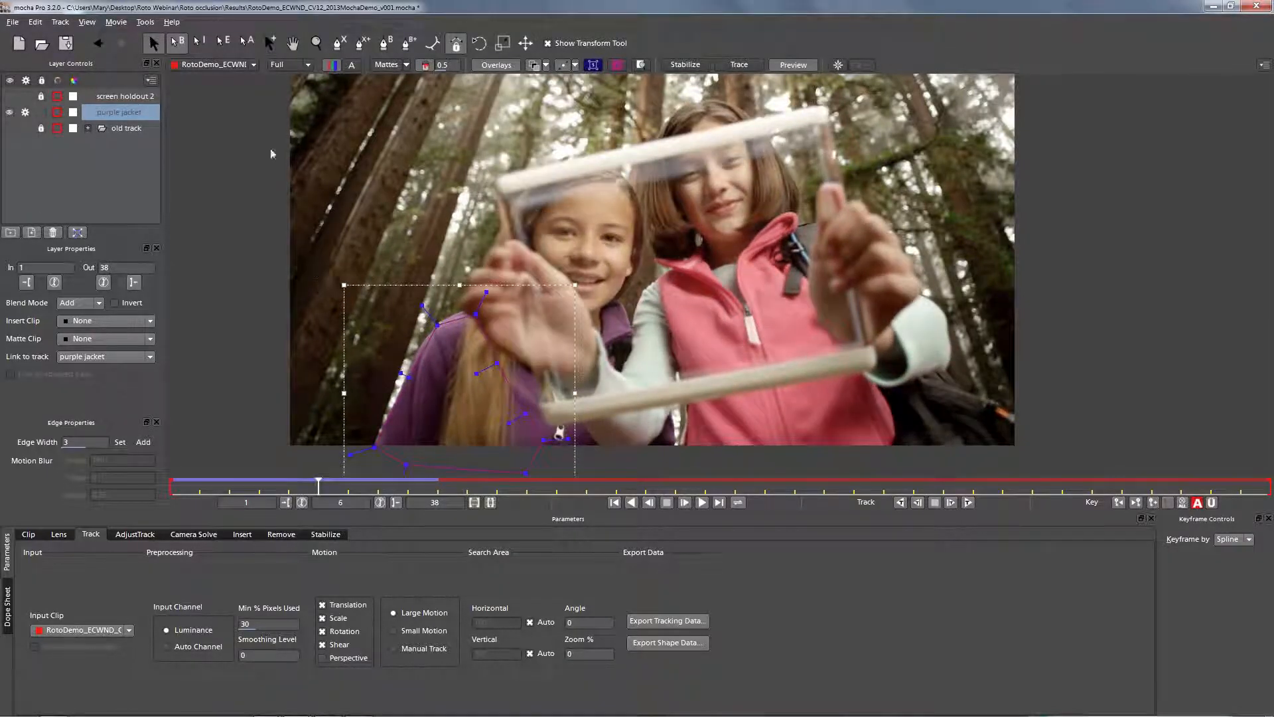
pyautogui.click(10, 96)
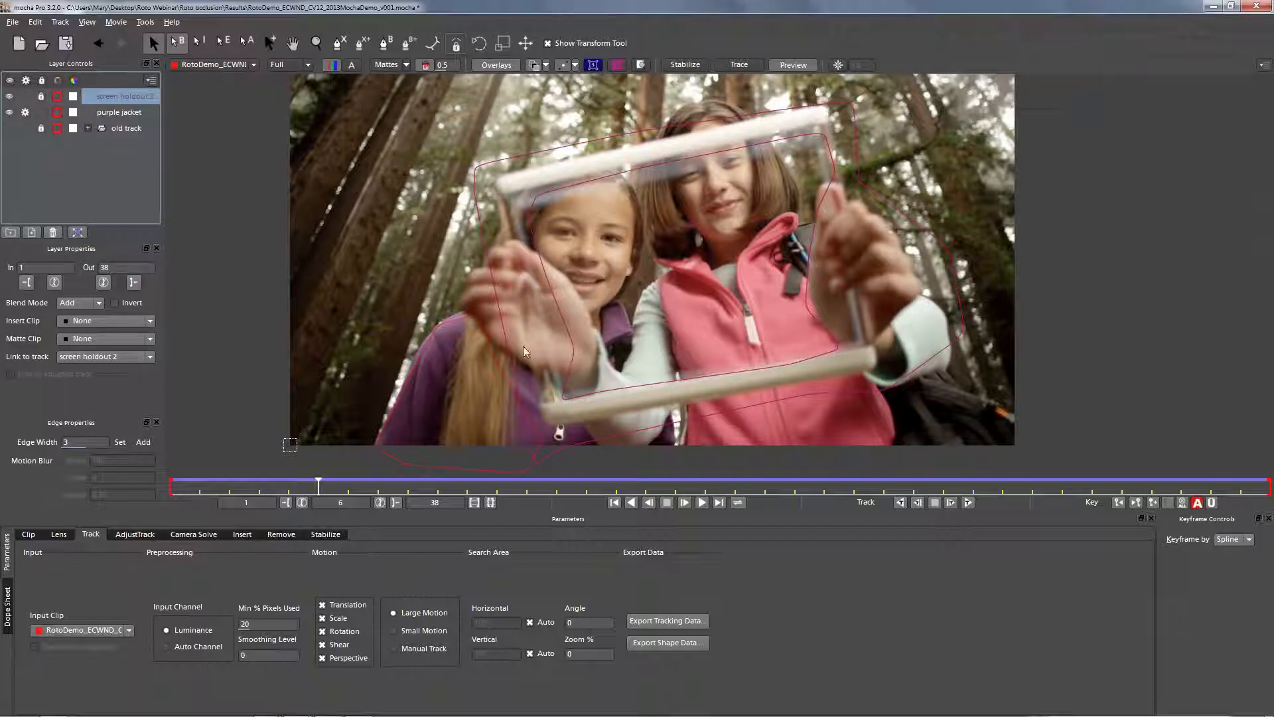
pyautogui.click(117, 110)
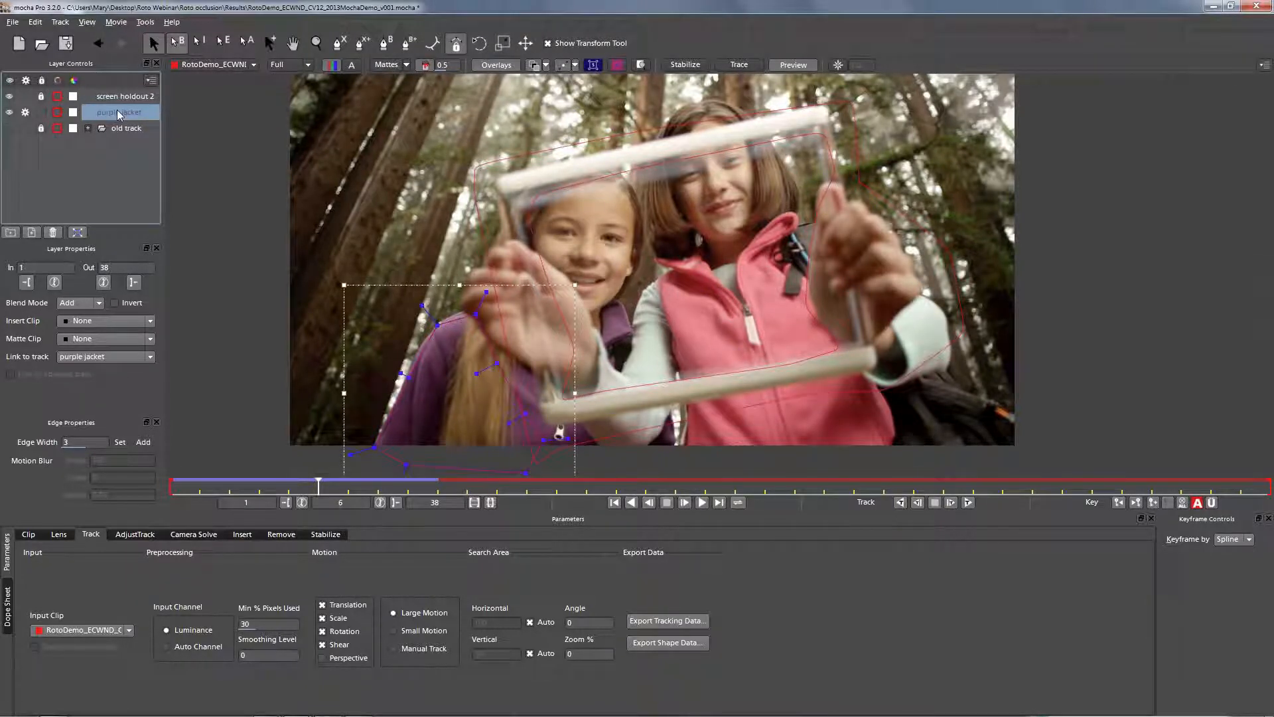
# Step: Track the purple jacket layer forward to frame 38, then lock and hide it
pyautogui.click(950, 502)
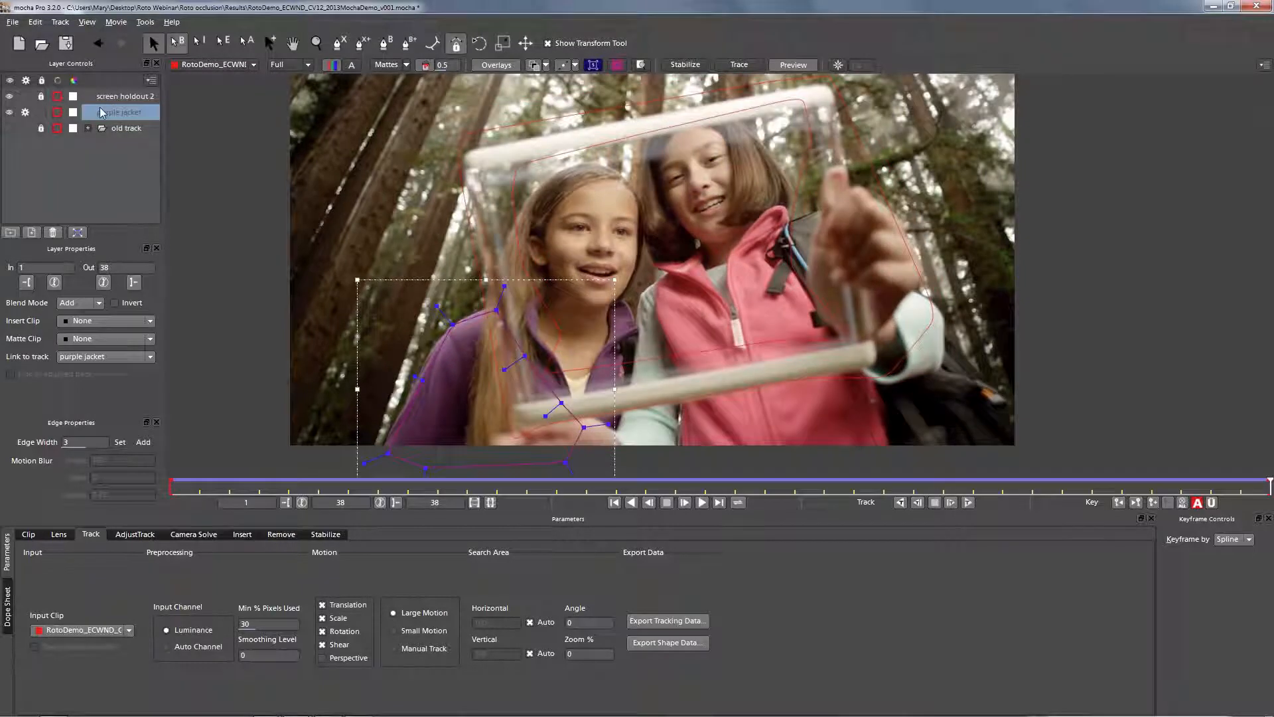
pyautogui.click(70, 161)
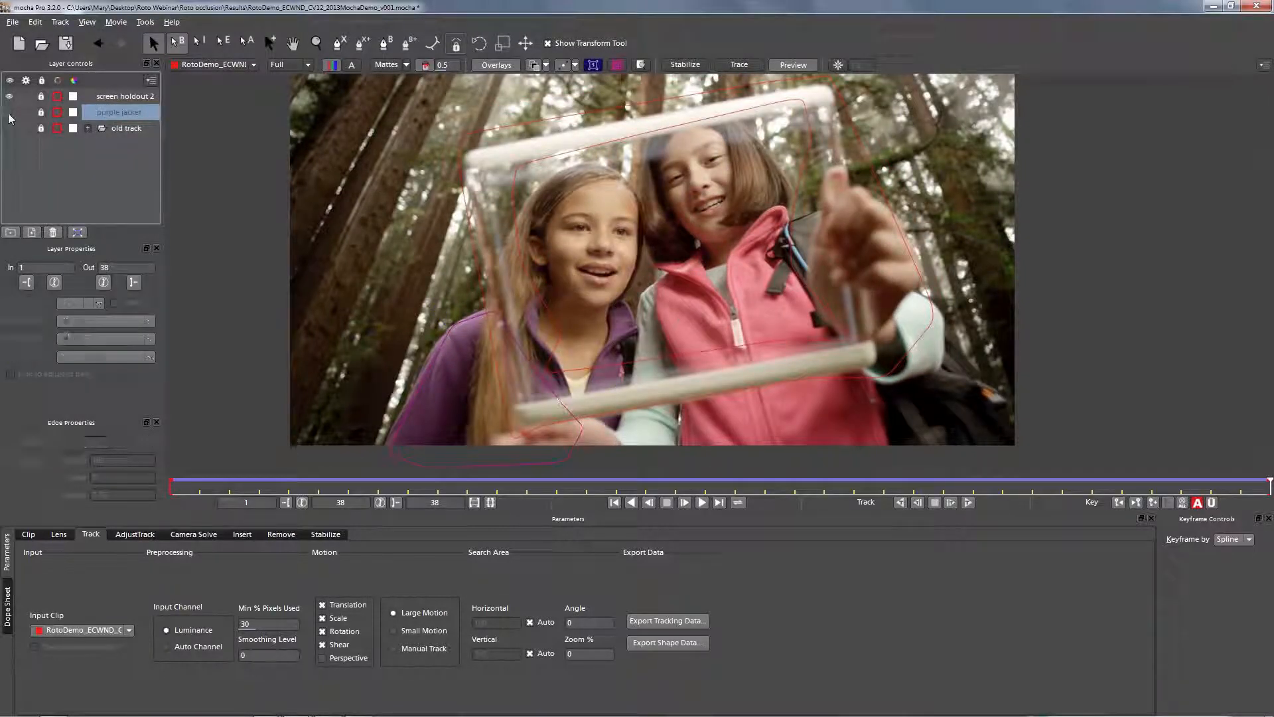
# Step: Draw a closed X-spline at frame 38 outlining the left girl's whole purple jacket from collar to below the frame
pyautogui.hotkey('ctrl', 'l')
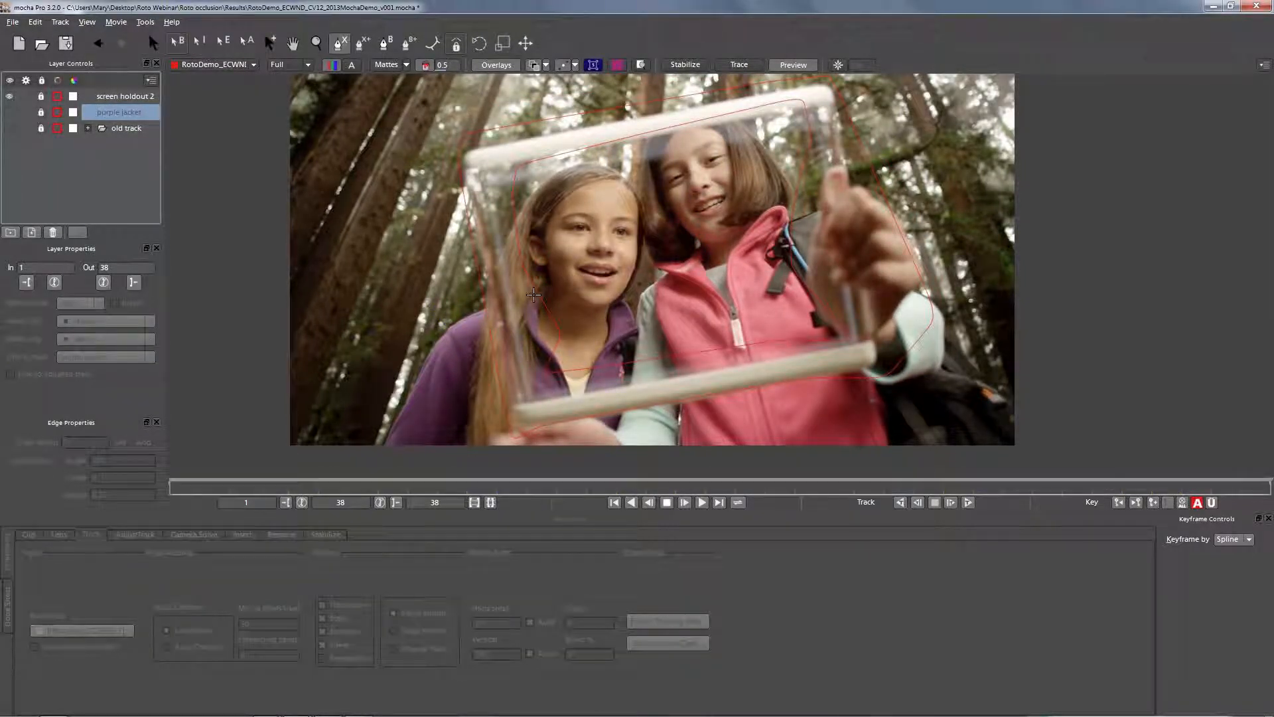
pyautogui.click(570, 271)
pyautogui.click(546, 282)
pyautogui.click(492, 306)
pyautogui.click(466, 315)
pyautogui.click(443, 327)
pyautogui.click(438, 343)
pyautogui.click(422, 367)
pyautogui.click(397, 418)
pyautogui.click(386, 442)
pyautogui.click(380, 467)
pyautogui.click(643, 473)
pyautogui.click(657, 453)
pyautogui.click(657, 342)
pyautogui.click(635, 330)
pyautogui.click(631, 317)
pyautogui.click(624, 302)
pyautogui.click(612, 296)
pyautogui.rightClick(574, 284)
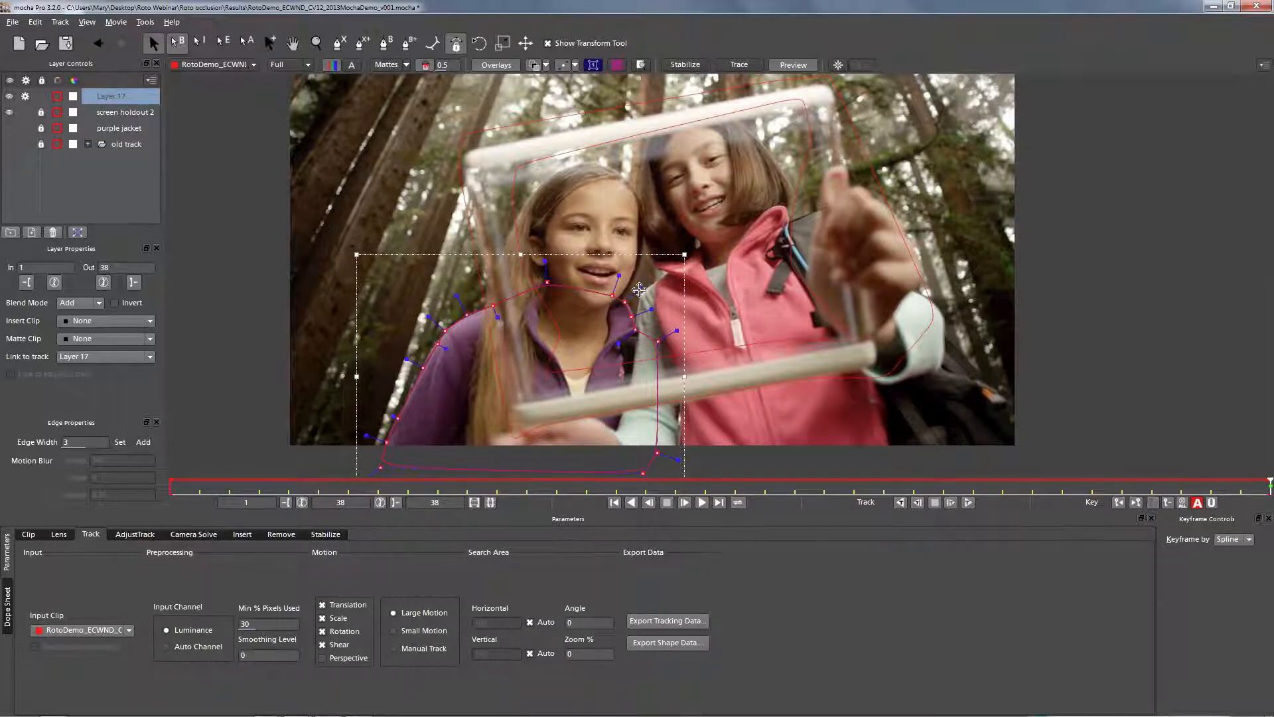
# Step: Rename the new layer "purple jacket roto" and place it beneath screen holdout 2
pyautogui.doubleClick(126, 96)
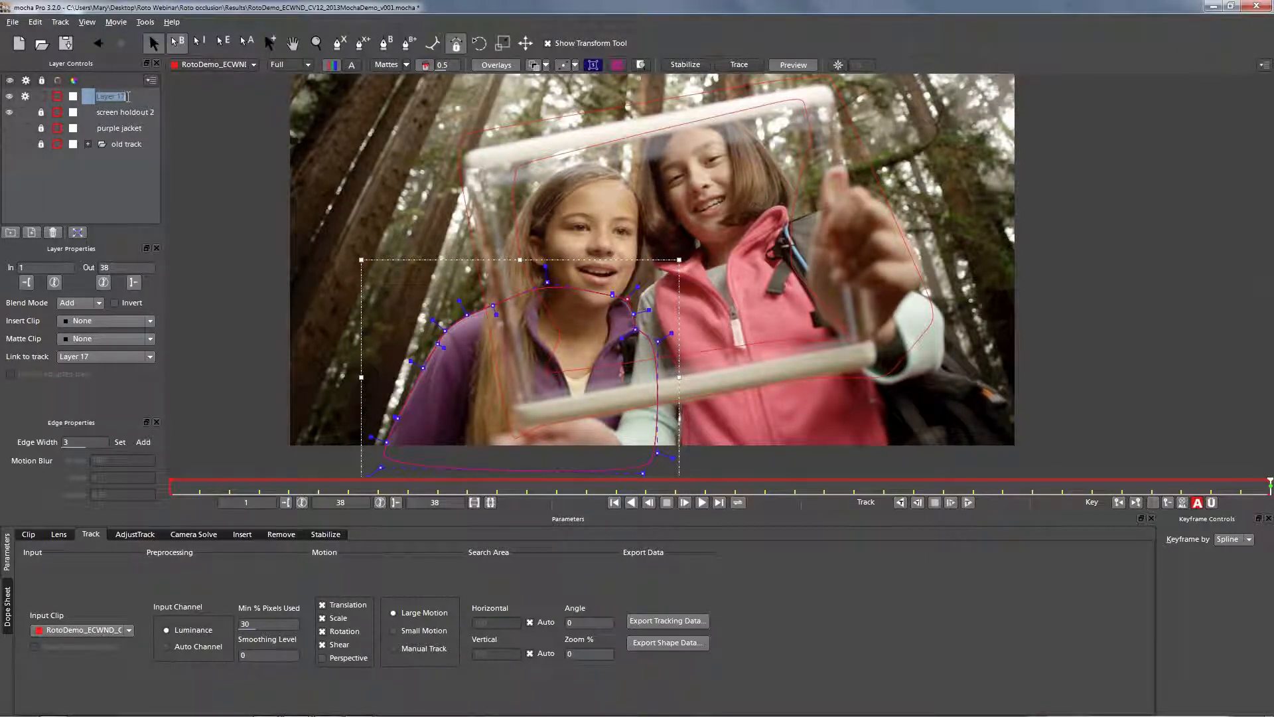
pyautogui.write('purple jacket roto')
pyautogui.click(110, 174)
pyautogui.moveTo(130, 99); pyautogui.dragTo(130, 134)
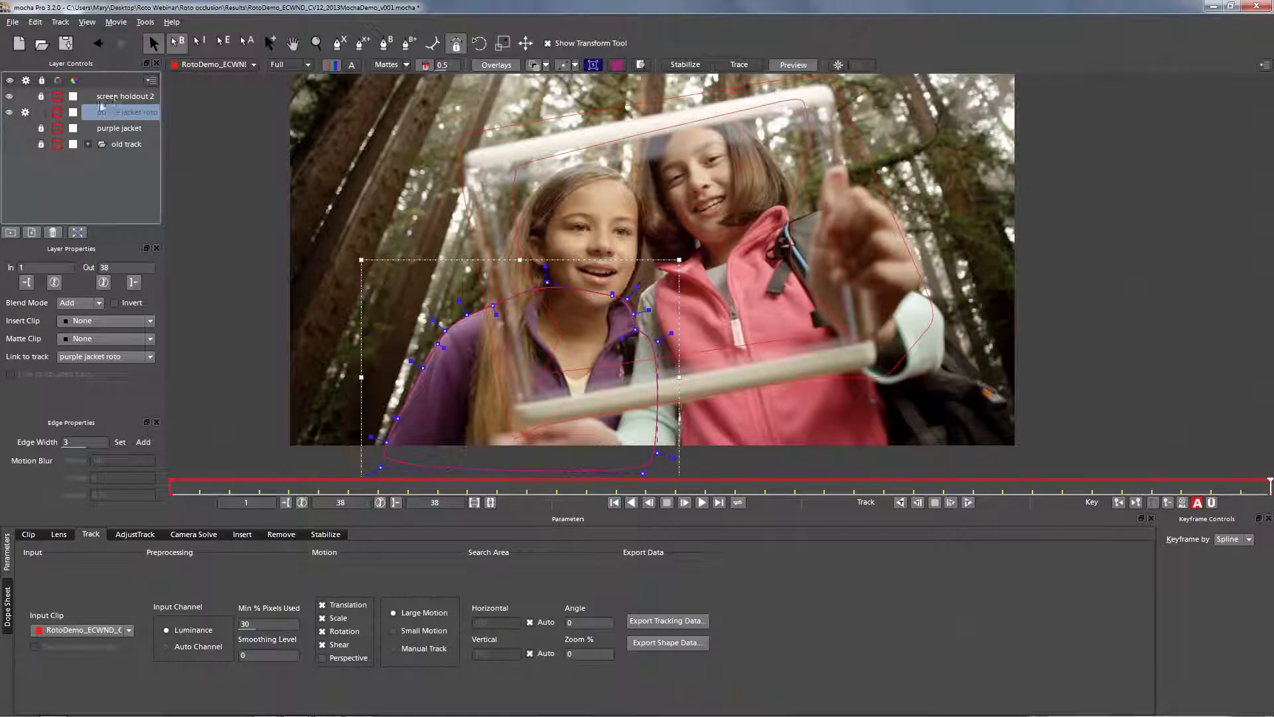
# Step: Link the purple jacket roto layer to the purple jacket track and scrub back to frame 1 to check it
pyautogui.click(78, 359)
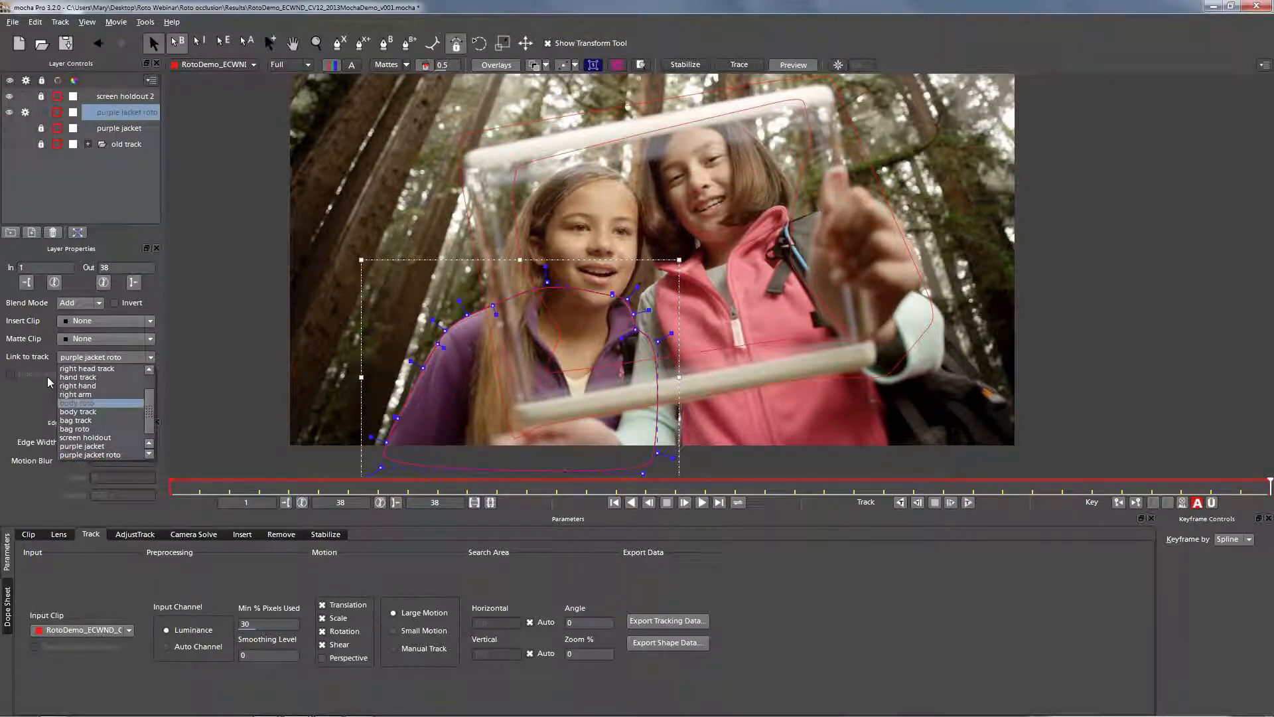
pyautogui.click(106, 447)
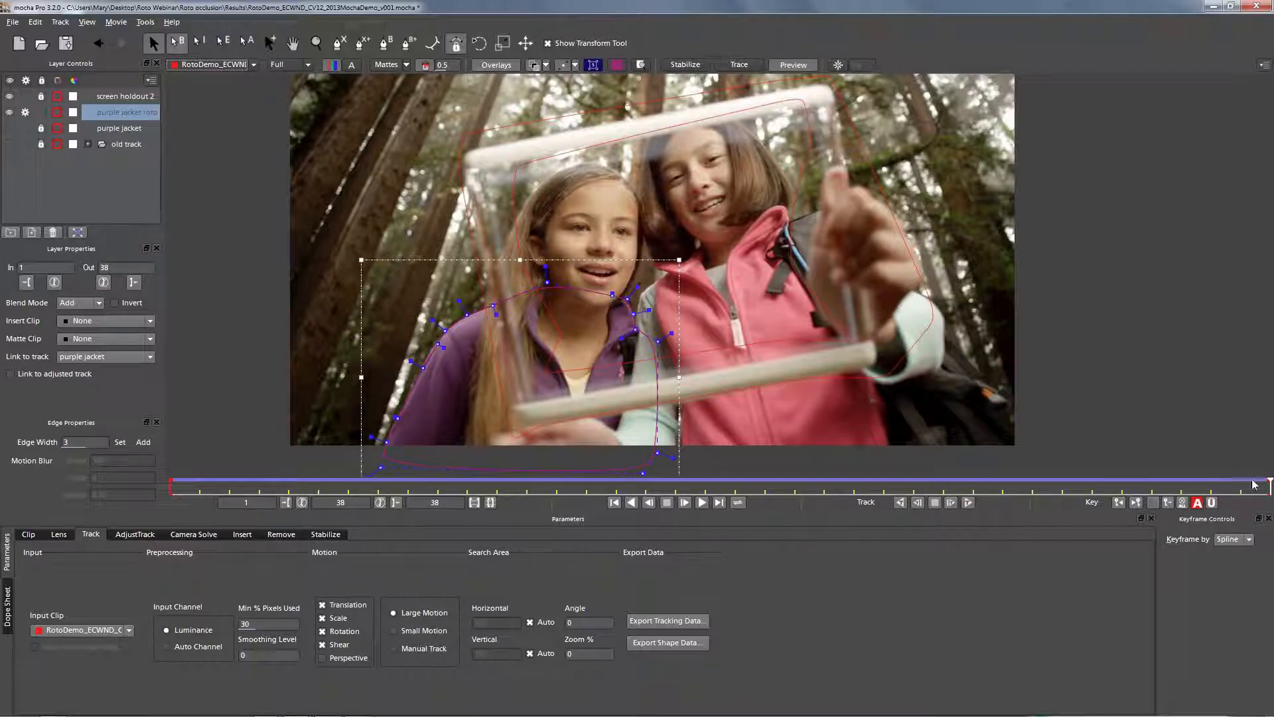
pyautogui.click(822, 490)
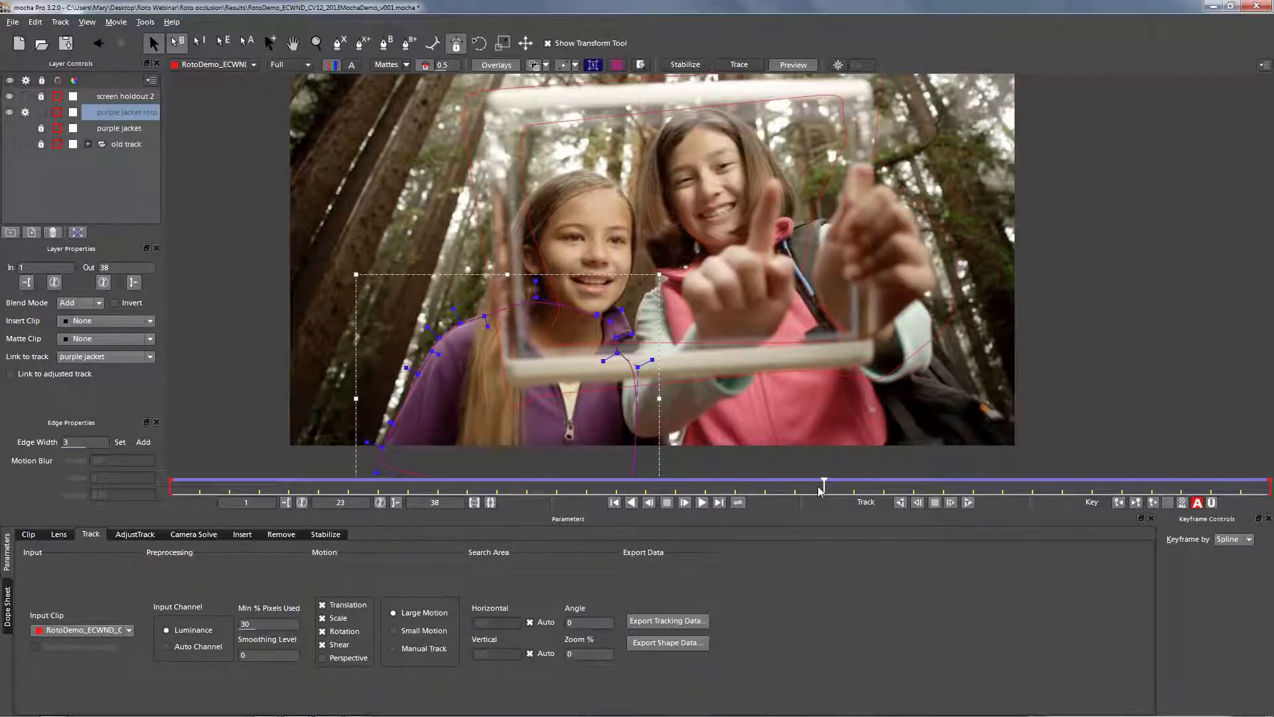
pyautogui.moveTo(822, 490); pyautogui.dragTo(89, 463)
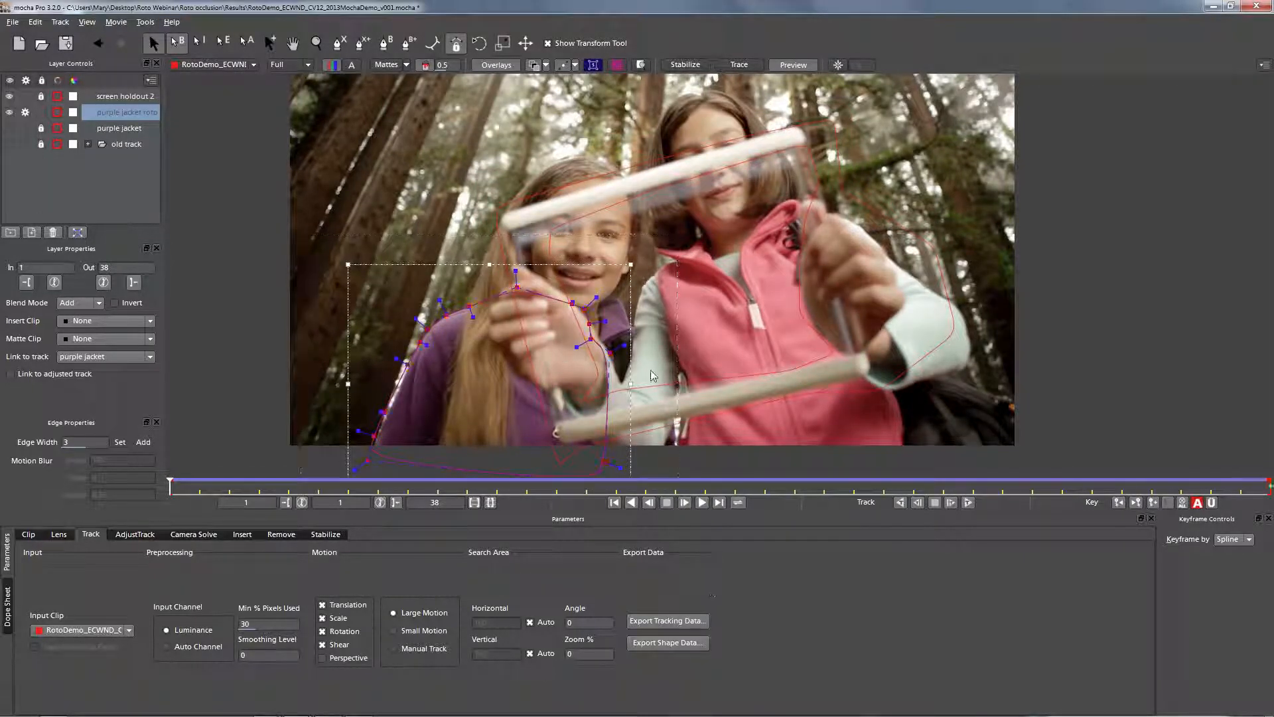
# Step: At frame 1, widen the jacket shape to the right and refit its left shoulder and right collar points
pyautogui.moveTo(631, 384); pyautogui.dragTo(674, 384)
pyautogui.moveTo(510, 264); pyautogui.dragTo(509, 257)
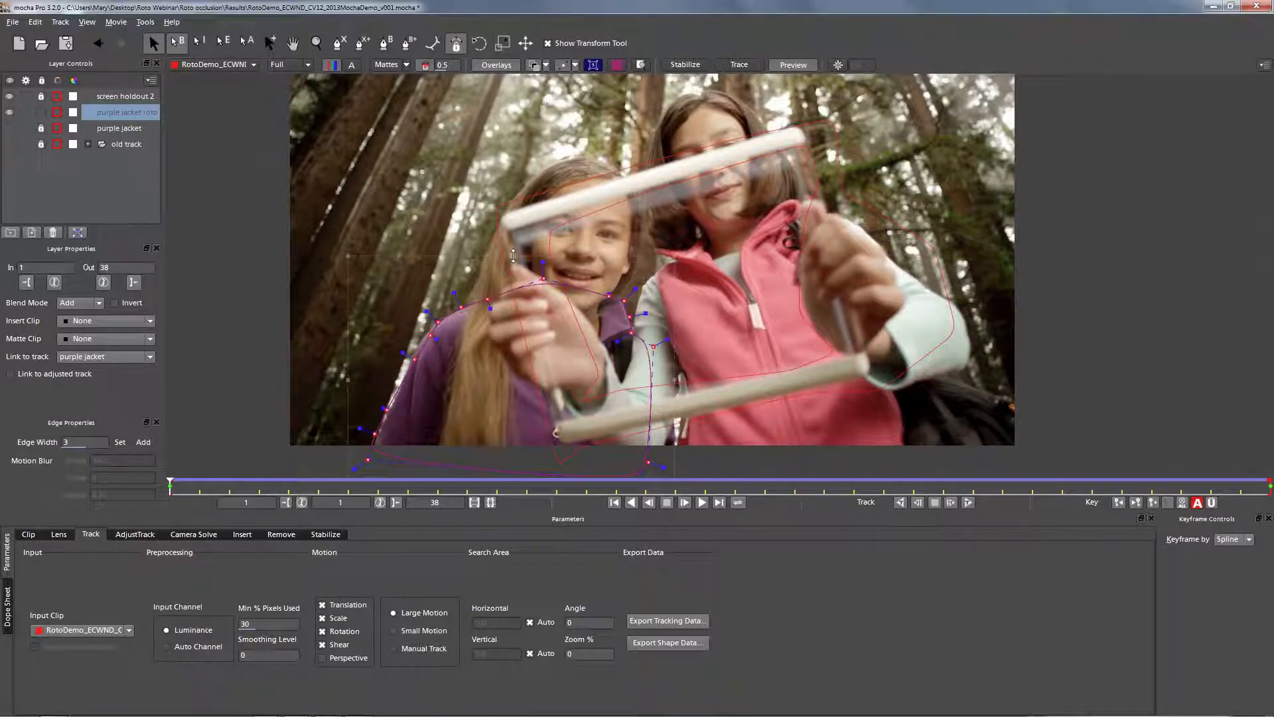
pyautogui.moveTo(347, 380); pyautogui.dragTo(350, 381)
pyautogui.moveTo(446, 372); pyautogui.dragTo(426, 336)
pyautogui.moveTo(610, 298); pyautogui.dragTo(655, 338)
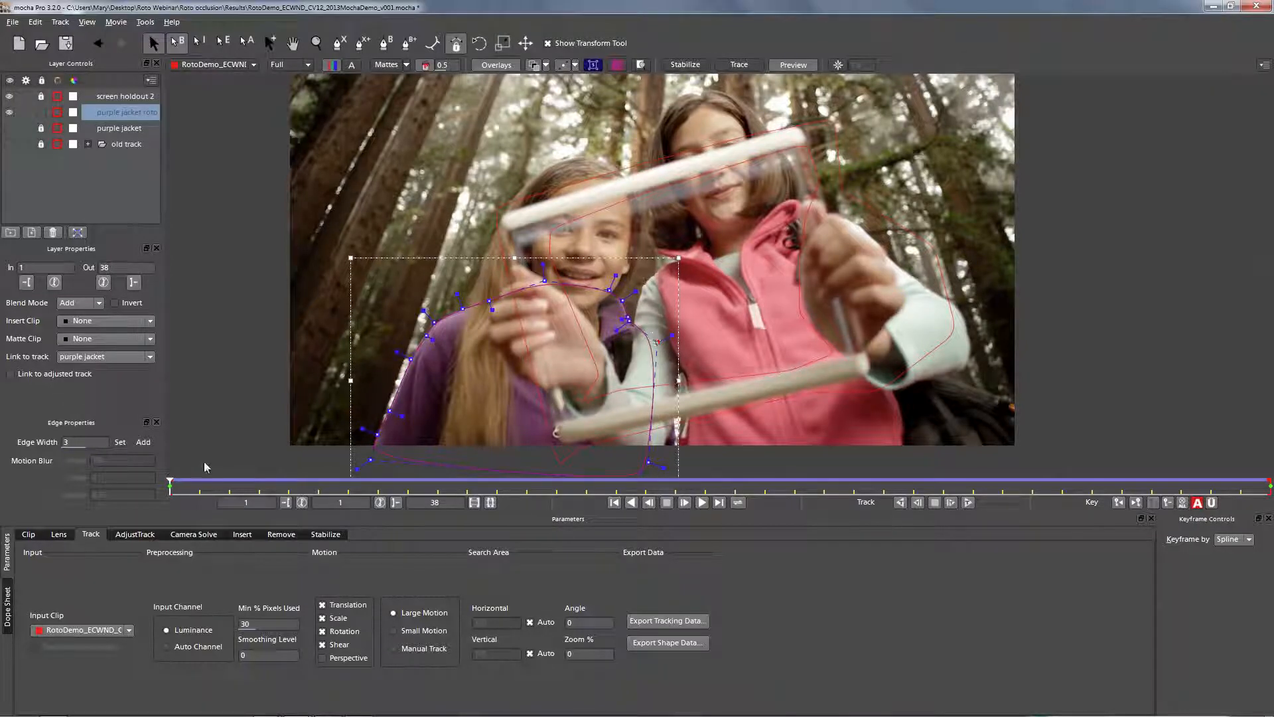
# Step: At frame 19, adjust the jacket shape's left shoulder points and pull its right collar points onto the jacket edge
pyautogui.click(214, 489)
pyautogui.click(718, 484)
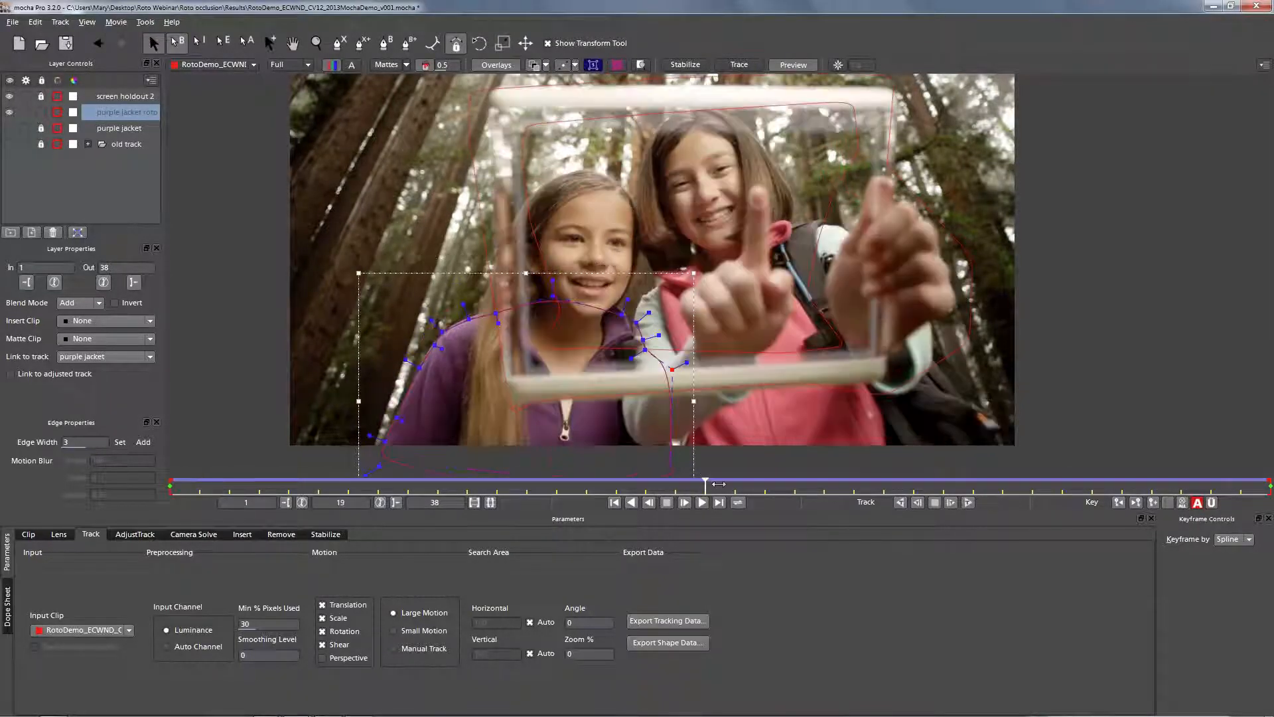
pyautogui.moveTo(529, 343); pyautogui.dragTo(433, 343)
pyautogui.moveTo(621, 314)
pyautogui.mouseDown()
pyautogui.moveTo(615, 302)
pyautogui.moveTo(632, 318)
pyautogui.moveTo(613, 299)
pyautogui.moveTo(637, 363)
pyautogui.mouseUp()
pyautogui.moveTo(644, 349); pyautogui.dragTo(671, 368)
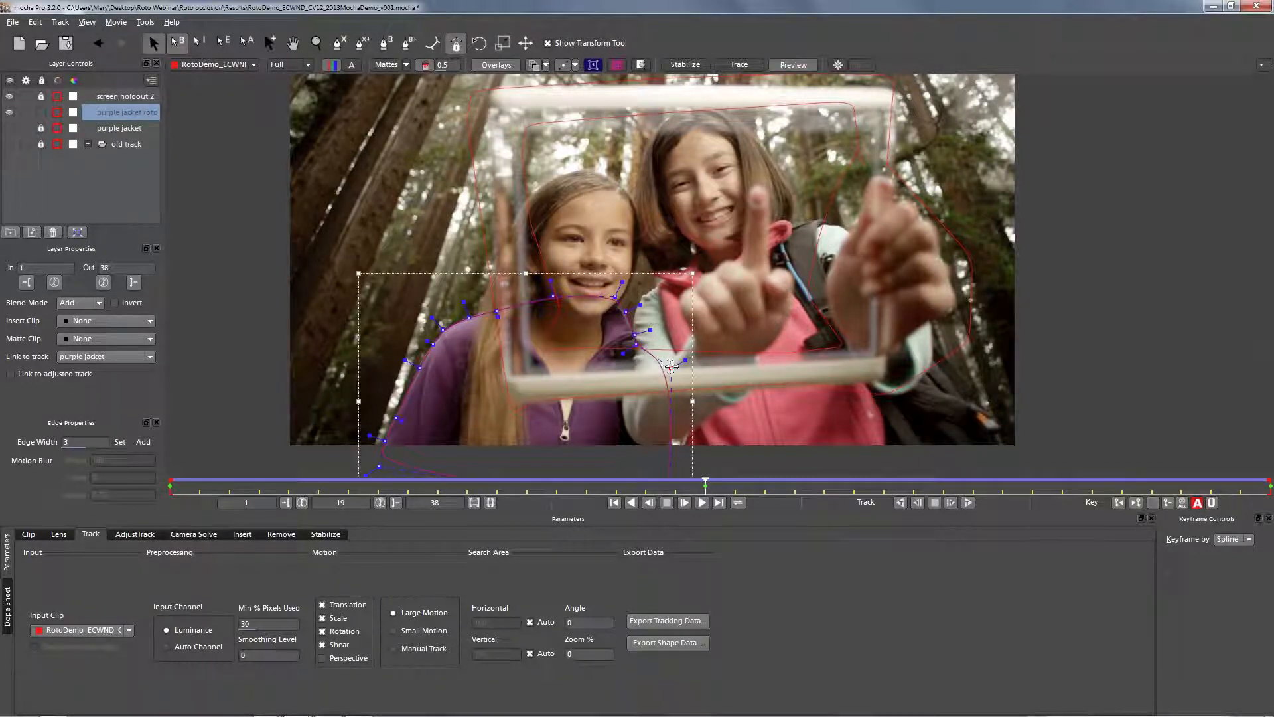
# Step: At frame 8, refit the jacket shape's right collar and left shoulder points to the jacket outline
pyautogui.click(735, 484)
pyautogui.moveTo(735, 483); pyautogui.dragTo(326, 421)
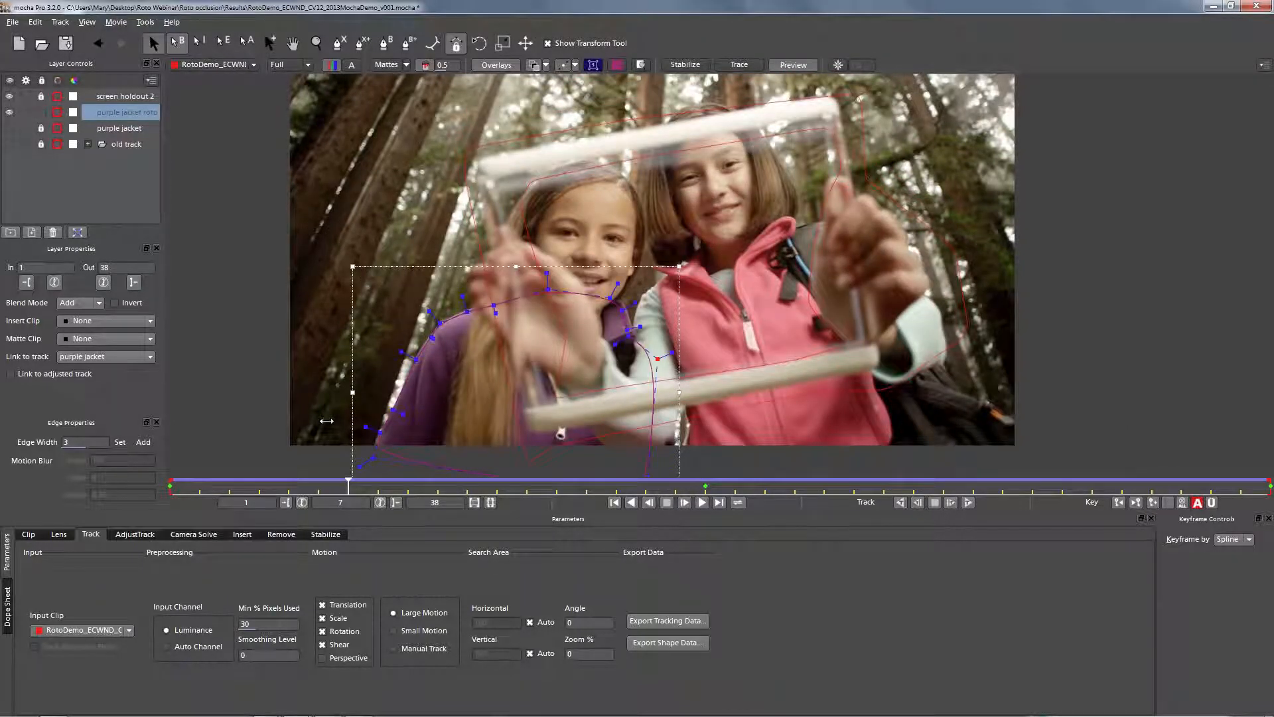
pyautogui.press('Right')
pyautogui.moveTo(654, 294); pyautogui.dragTo(631, 327)
pyautogui.moveTo(506, 369); pyautogui.dragTo(397, 288)
pyautogui.moveTo(467, 312); pyautogui.dragTo(466, 309)
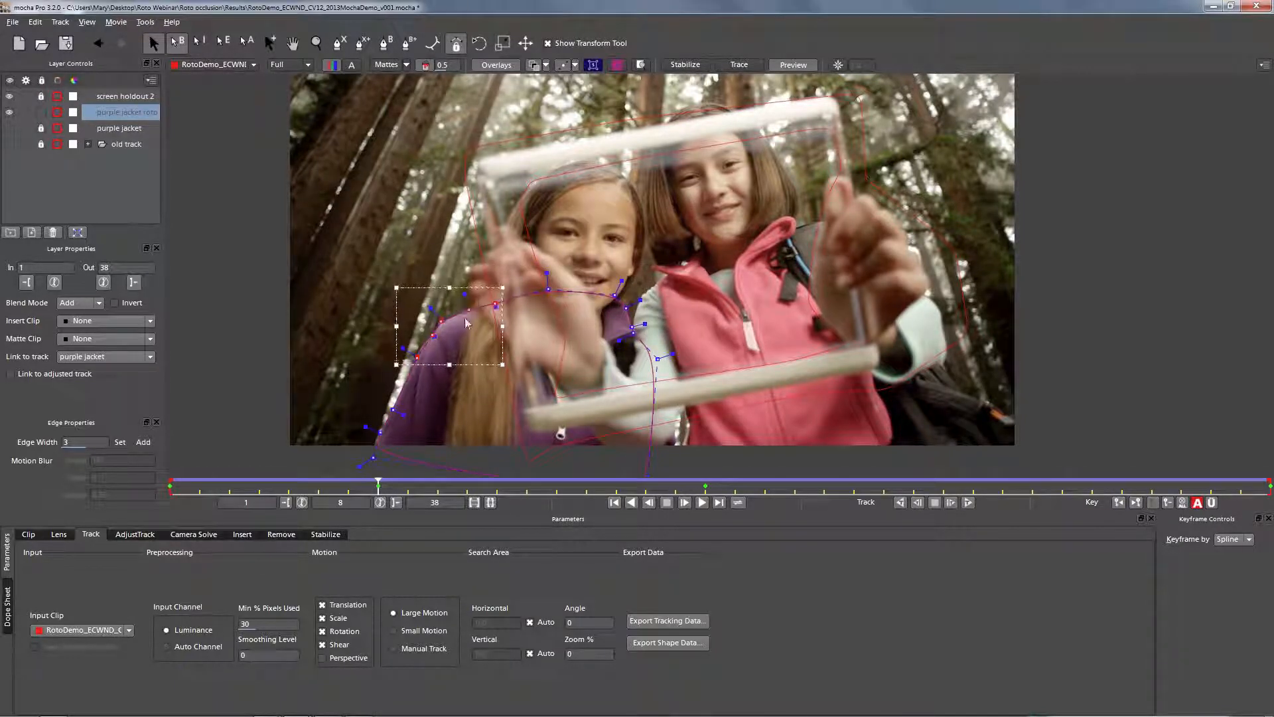
pyautogui.click(442, 347)
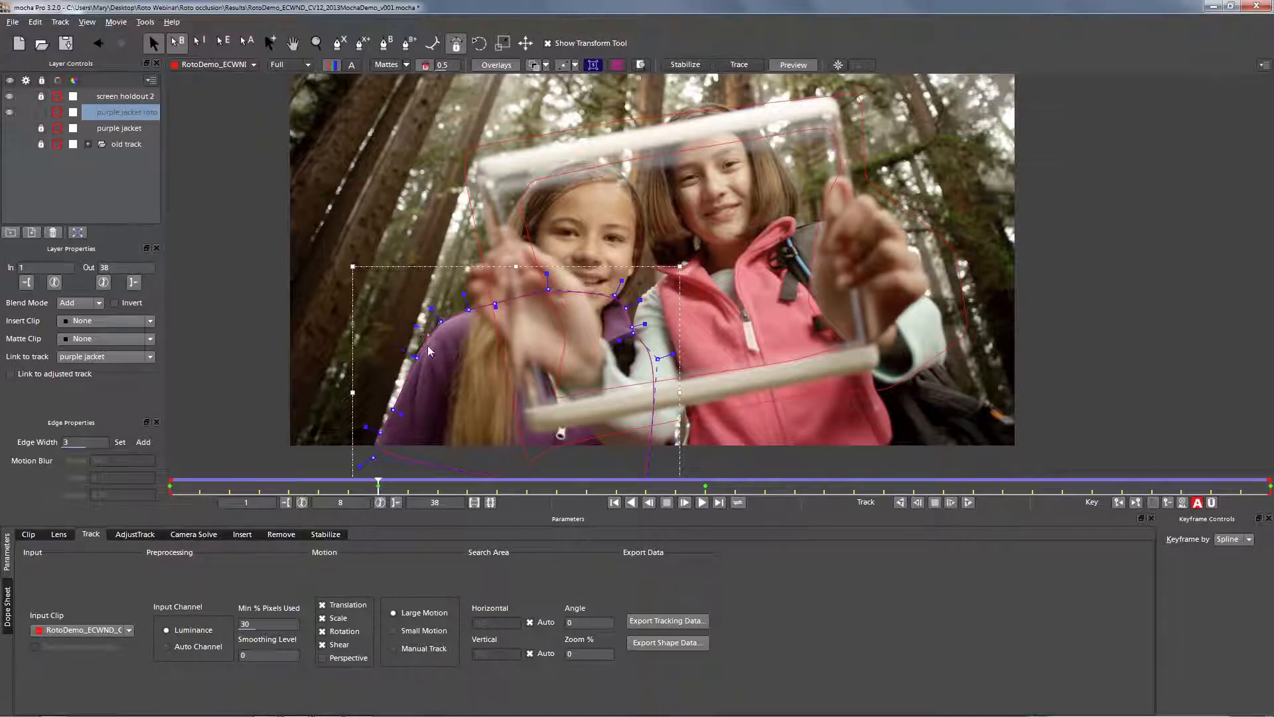
# Step: Shift the jacket shape's right collar points onto the jacket edge at frames 4 and 13
pyautogui.moveTo(372, 463); pyautogui.dragTo(256, 479)
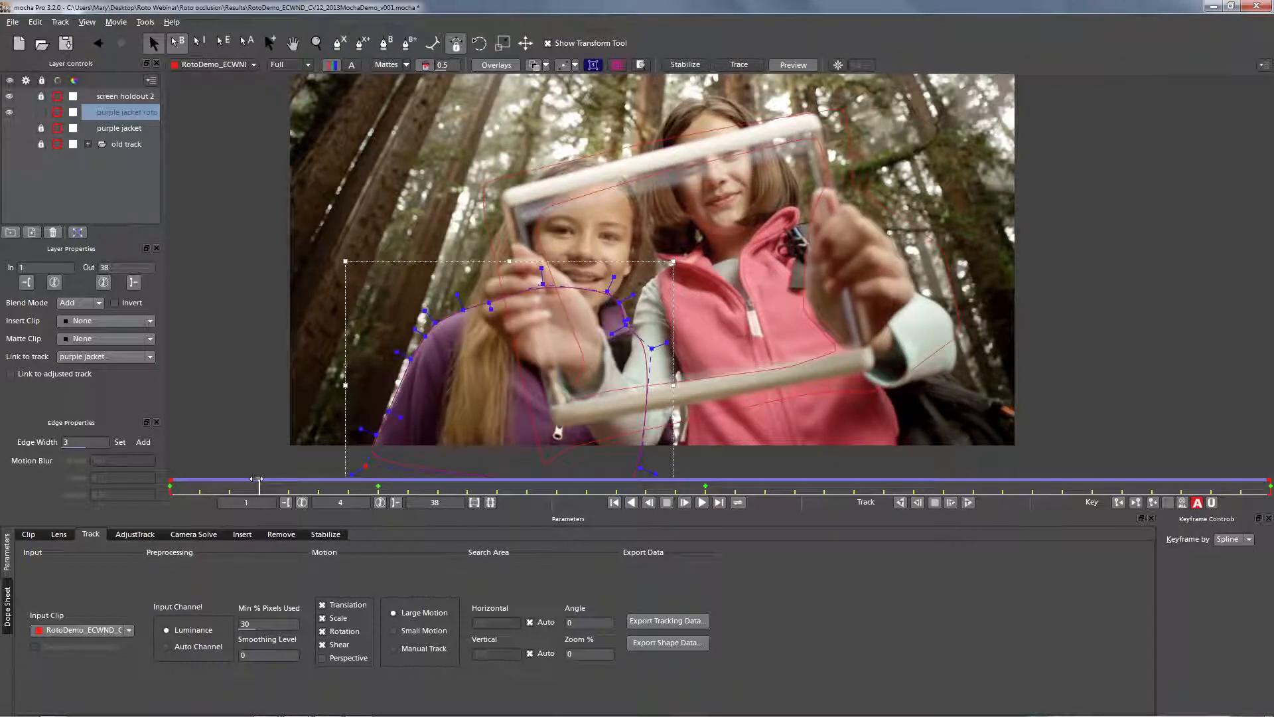
pyautogui.moveTo(637, 286); pyautogui.dragTo(624, 321)
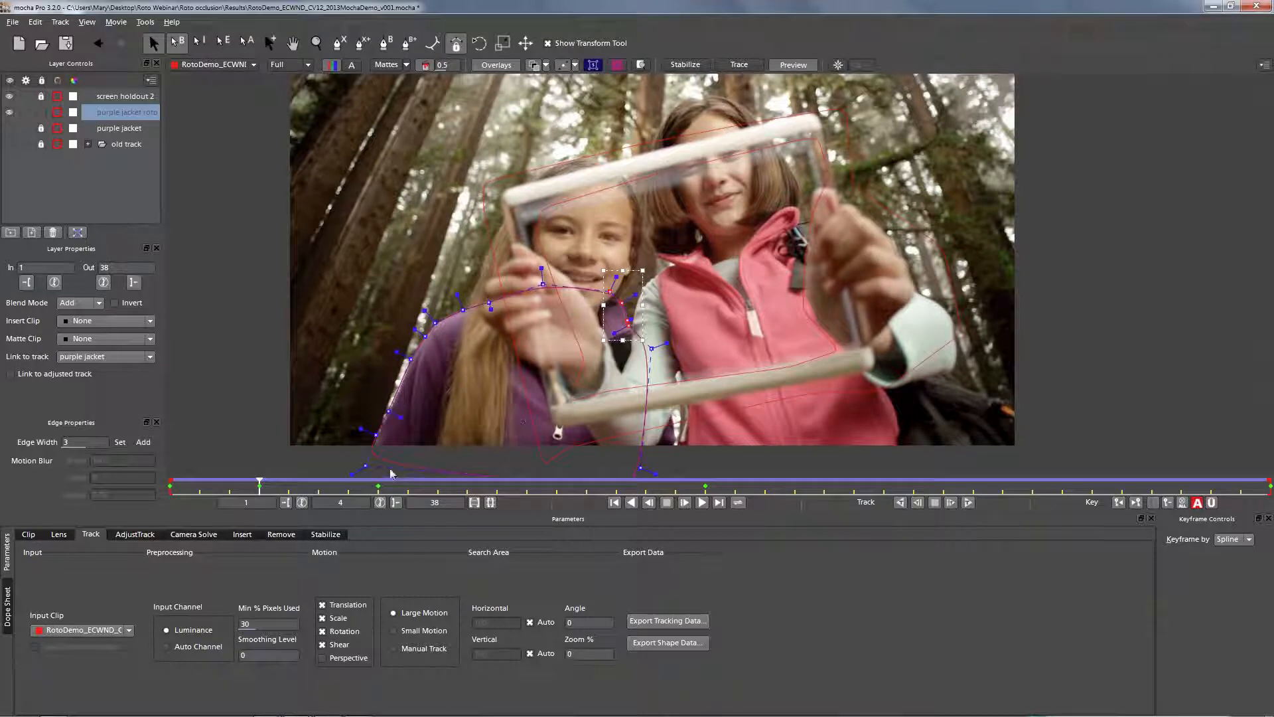
pyautogui.click(285, 486)
pyautogui.moveTo(286, 486); pyautogui.dragTo(525, 472)
pyautogui.moveTo(635, 311); pyautogui.dragTo(624, 312)
# Step: Realign the jacket shape's right collar points with the jacket at frames 17, 29 and 33
pyautogui.moveTo(528, 484); pyautogui.dragTo(640, 502)
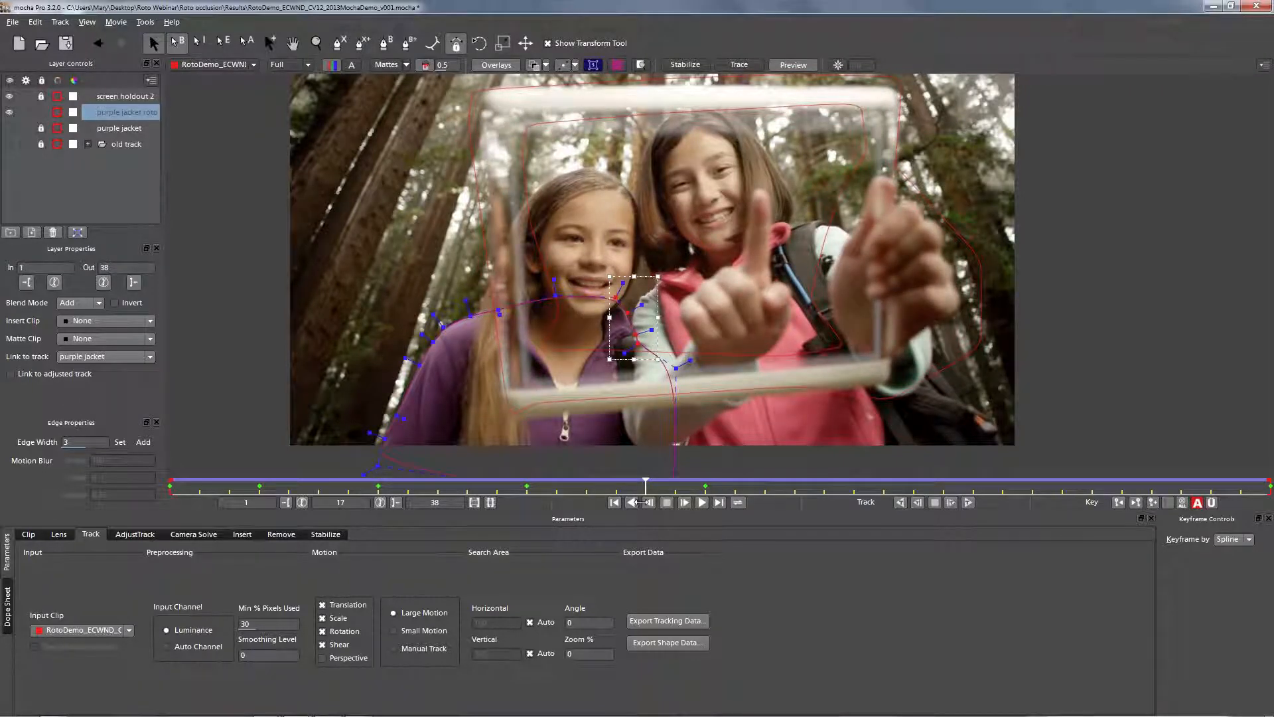
pyautogui.moveTo(633, 336); pyautogui.dragTo(628, 324)
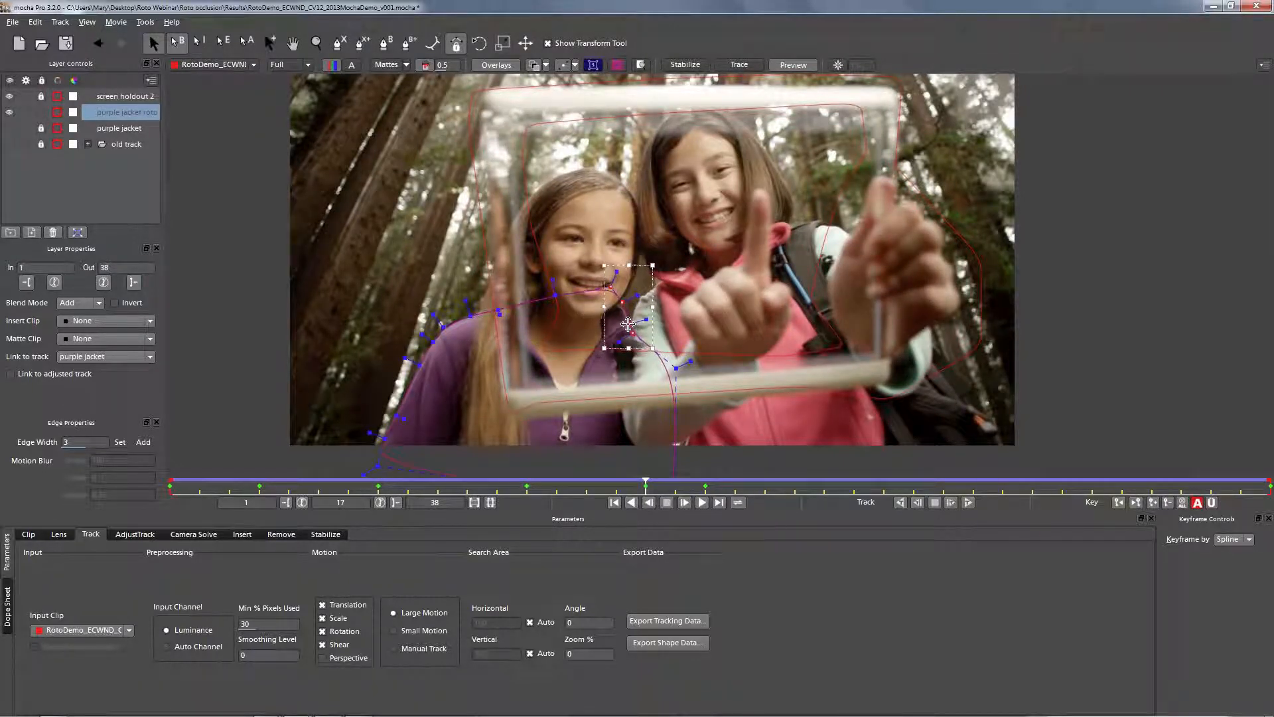
pyautogui.moveTo(646, 485); pyautogui.dragTo(1009, 515)
pyautogui.moveTo(625, 318); pyautogui.dragTo(636, 327)
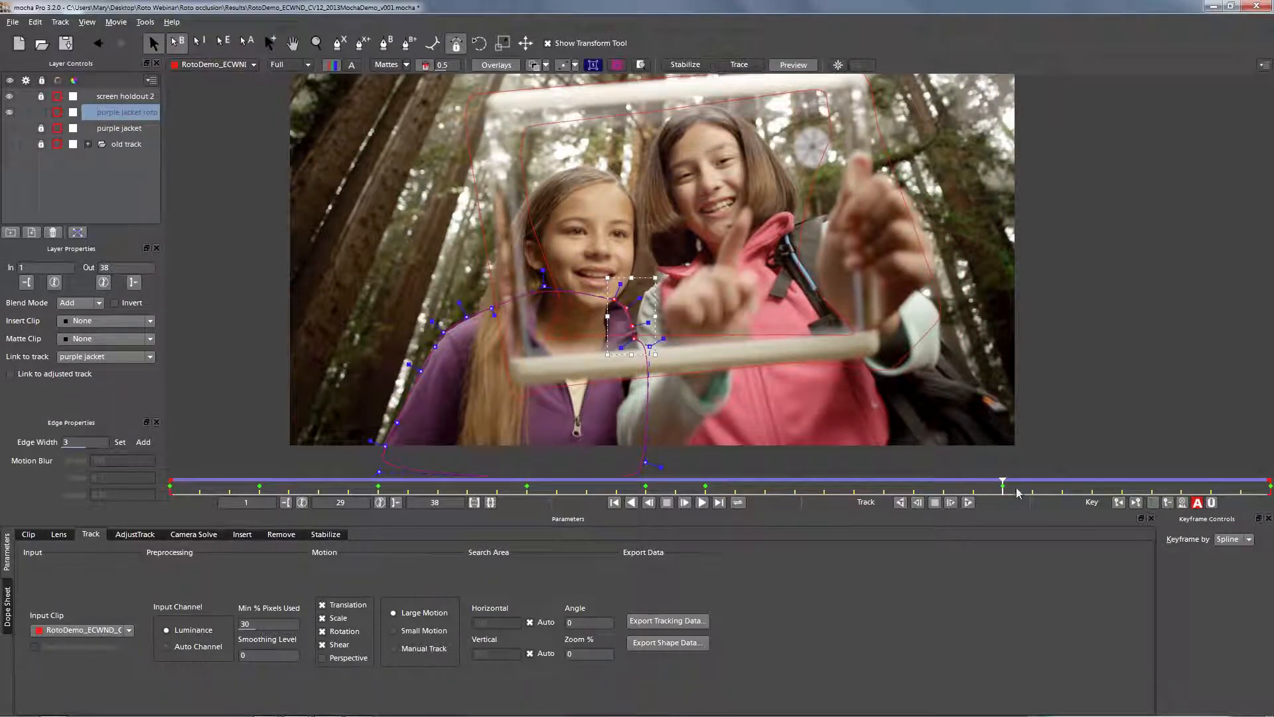
pyautogui.click(1039, 485)
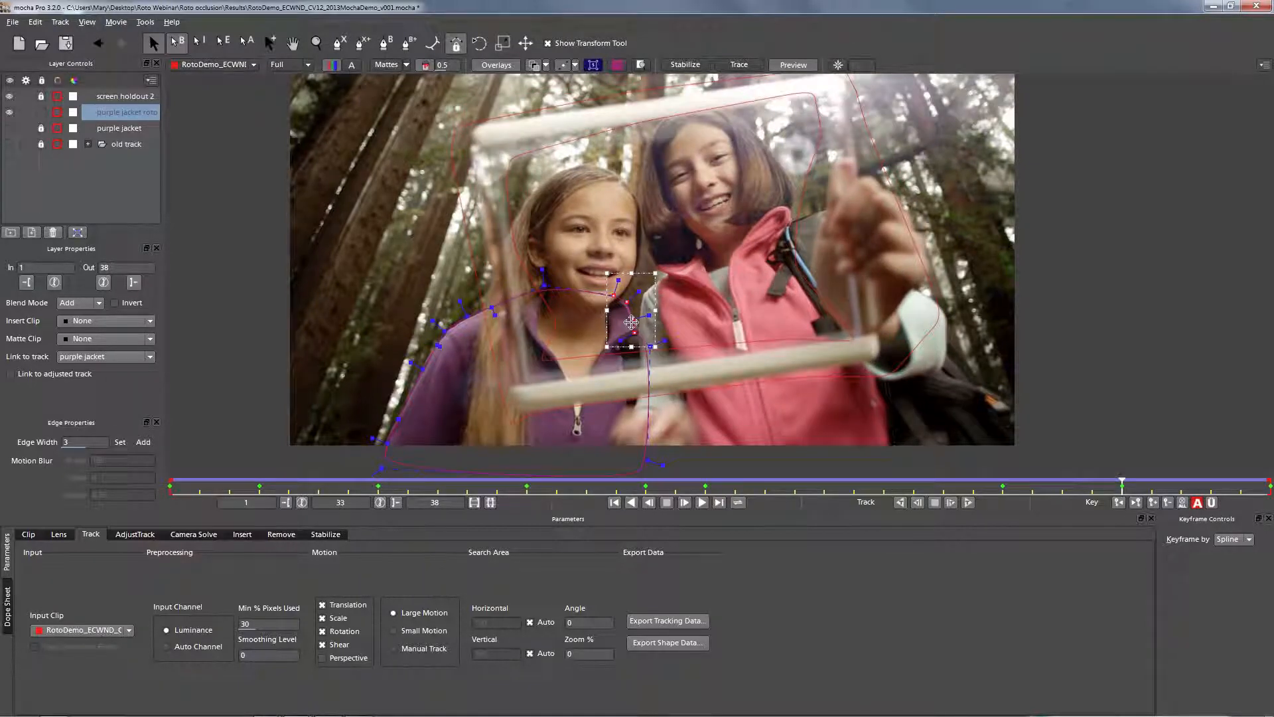
# Step: Nudge the jacket shape's right collar points onto the jacket edge at frame 33 and check the shape at frame 1
pyautogui.moveTo(631, 322); pyautogui.dragTo(629, 323)
pyautogui.hotkey('ctrl', 'a')
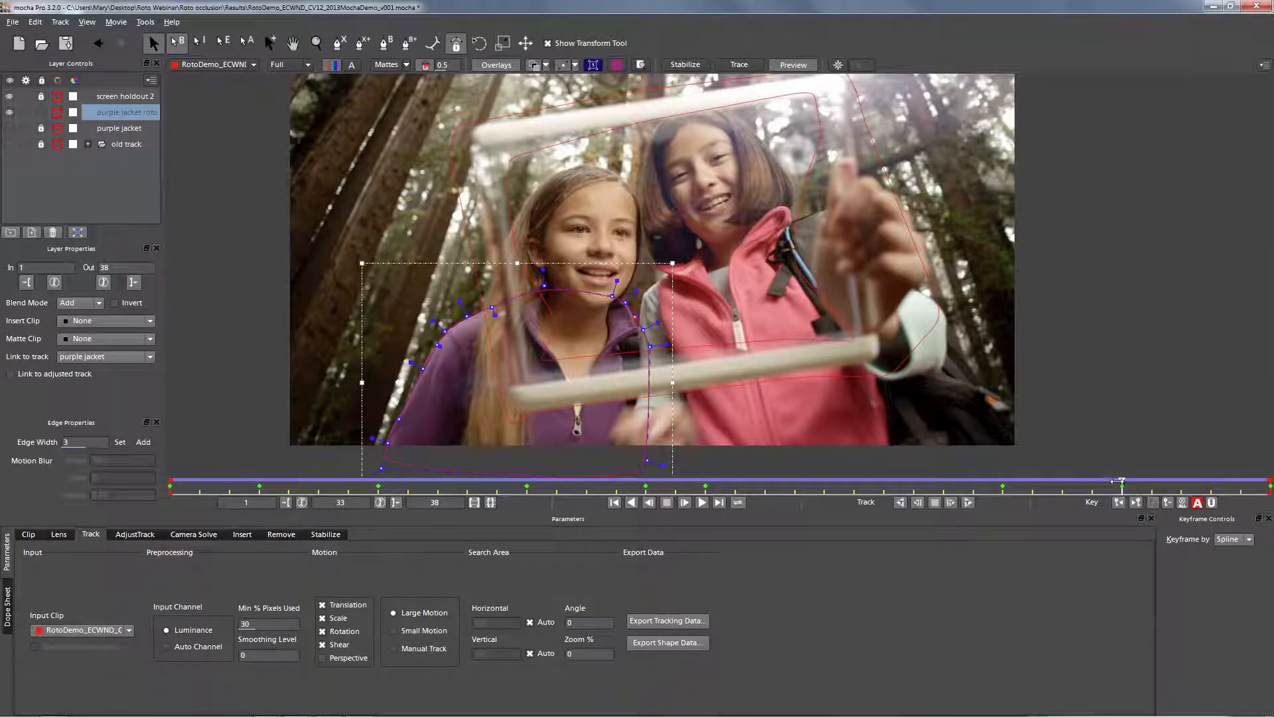
pyautogui.click(1223, 480)
pyautogui.moveTo(1223, 479); pyautogui.dragTo(113, 340)
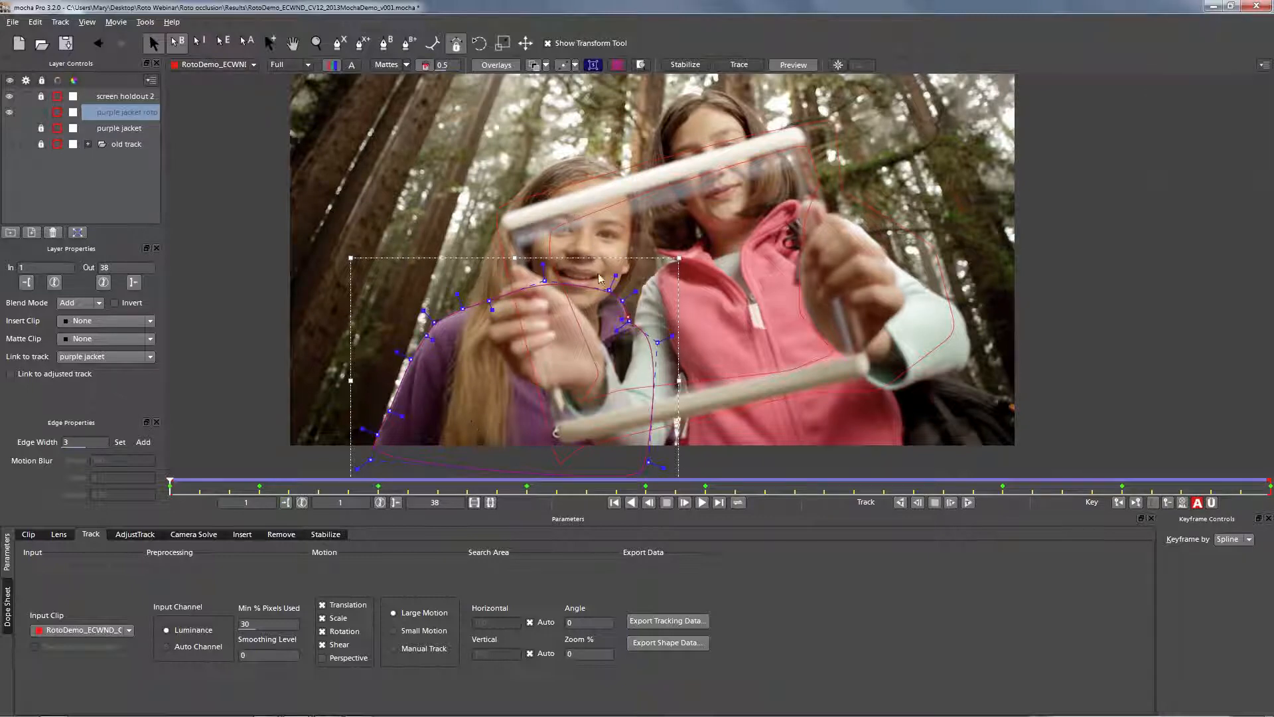
# Step: Lock the purple jacket roto layer and draw an X-spline around the hair of the girl in the purple jacket at frame 1
pyautogui.click(349, 47)
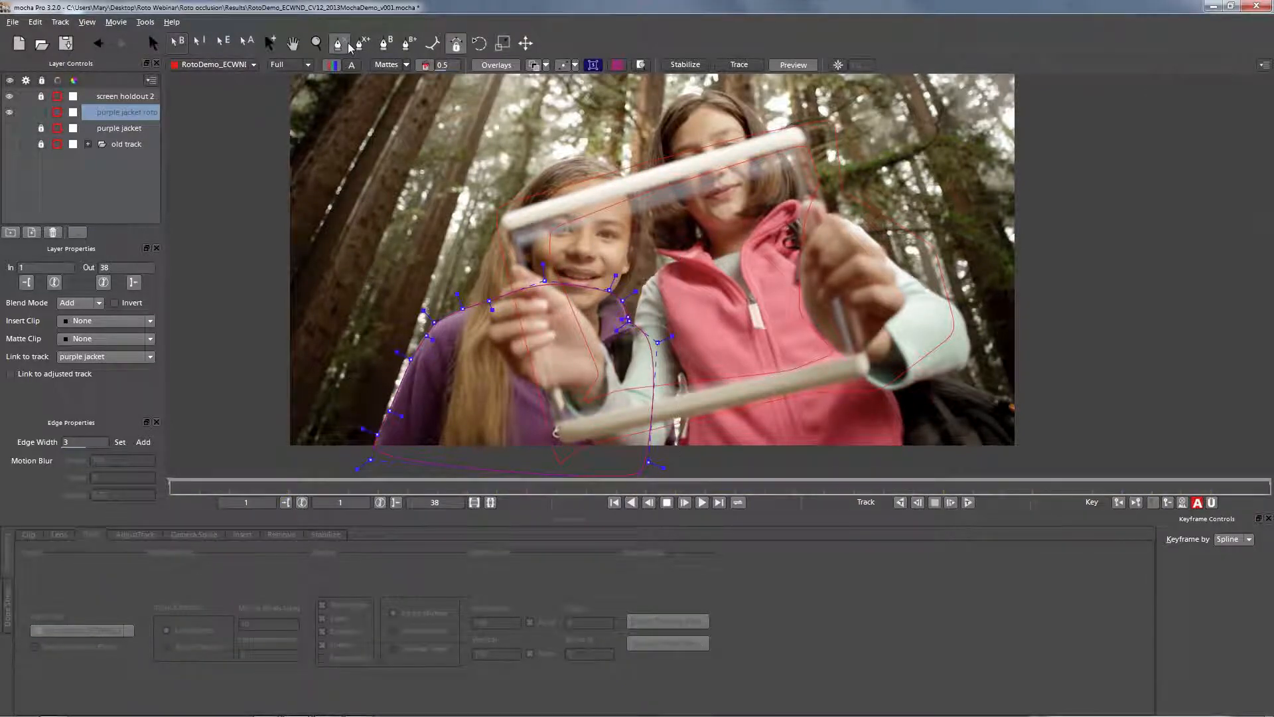
pyautogui.click(42, 111)
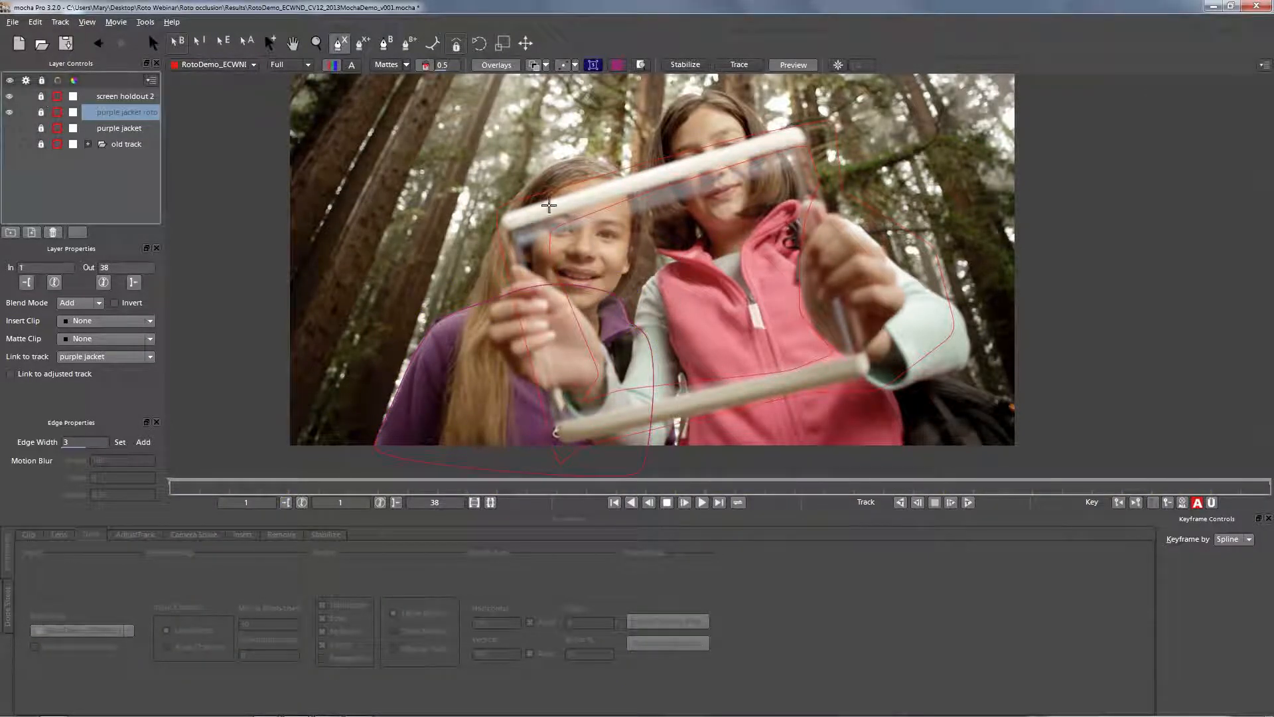
pyautogui.click(463, 358)
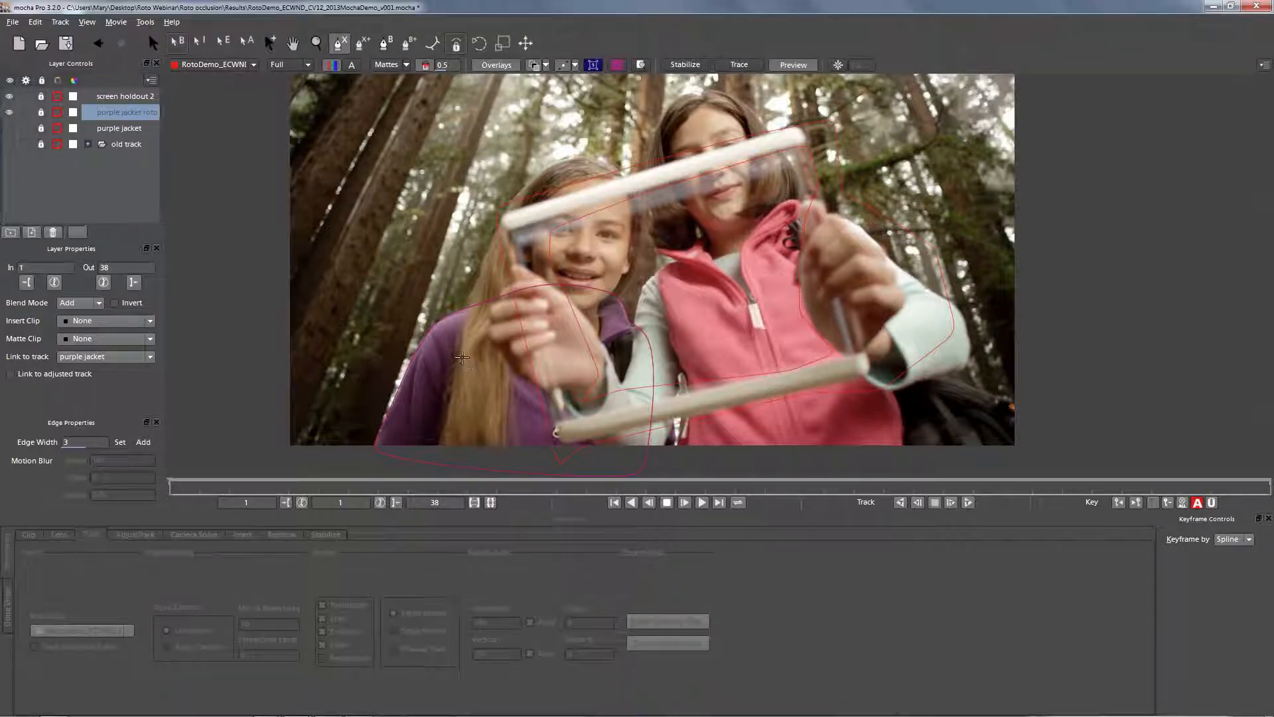
pyautogui.click(546, 156)
pyautogui.click(589, 151)
pyautogui.click(618, 164)
pyautogui.click(561, 198)
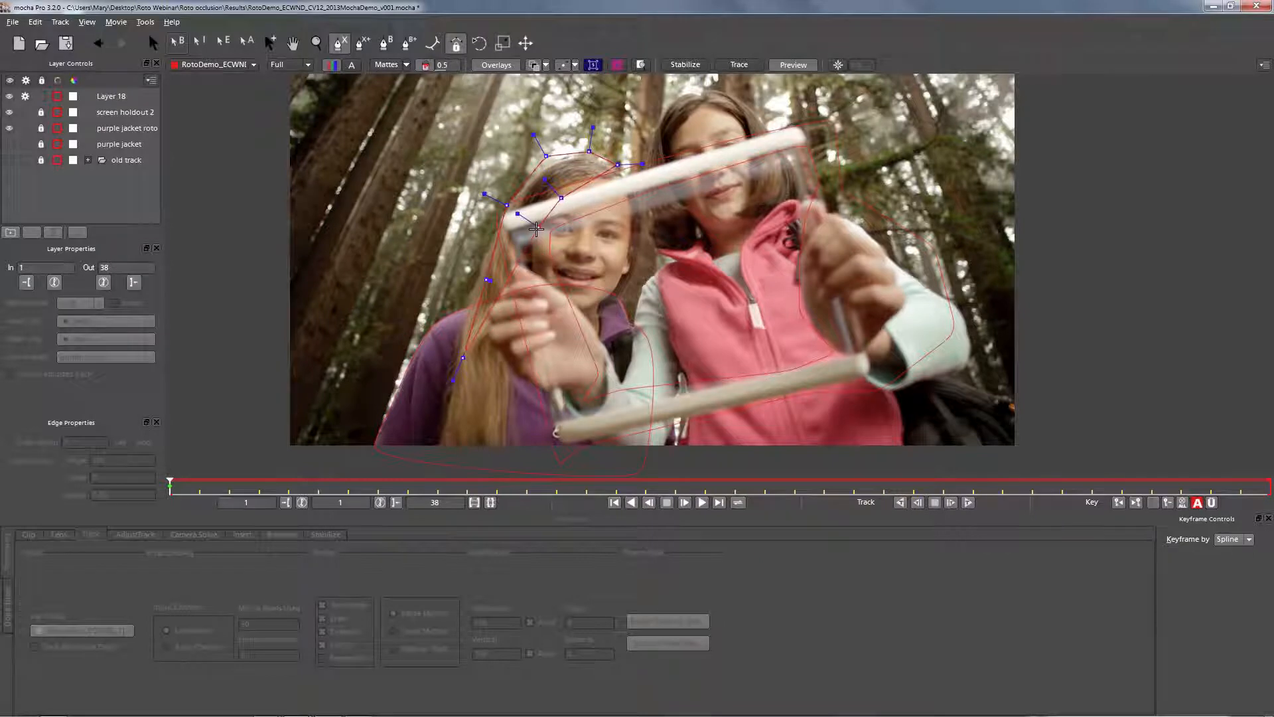
pyautogui.click(539, 235)
pyautogui.click(548, 258)
pyautogui.rightClick(463, 362)
pyautogui.moveTo(463, 360); pyautogui.dragTo(547, 252)
# Step: Add a second X-spline around the girl's lower face to the same layer and pull its lower point in toward her chin
pyautogui.click(363, 44)
pyautogui.click(639, 267)
pyautogui.click(628, 250)
pyautogui.click(604, 255)
pyautogui.click(589, 278)
pyautogui.click(585, 290)
pyautogui.click(594, 309)
pyautogui.click(616, 312)
pyautogui.click(635, 292)
pyautogui.rightClick(638, 285)
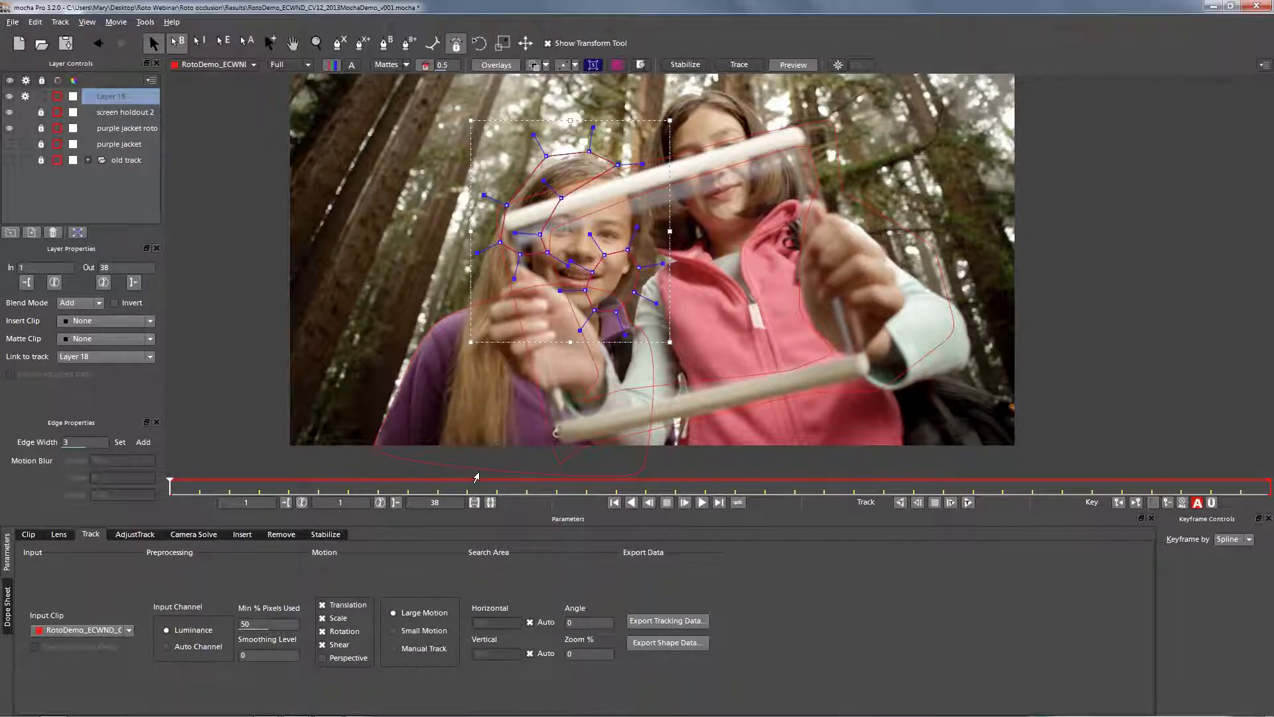
pyautogui.moveTo(169, 488); pyautogui.dragTo(118, 385)
pyautogui.moveTo(633, 294); pyautogui.dragTo(612, 310)
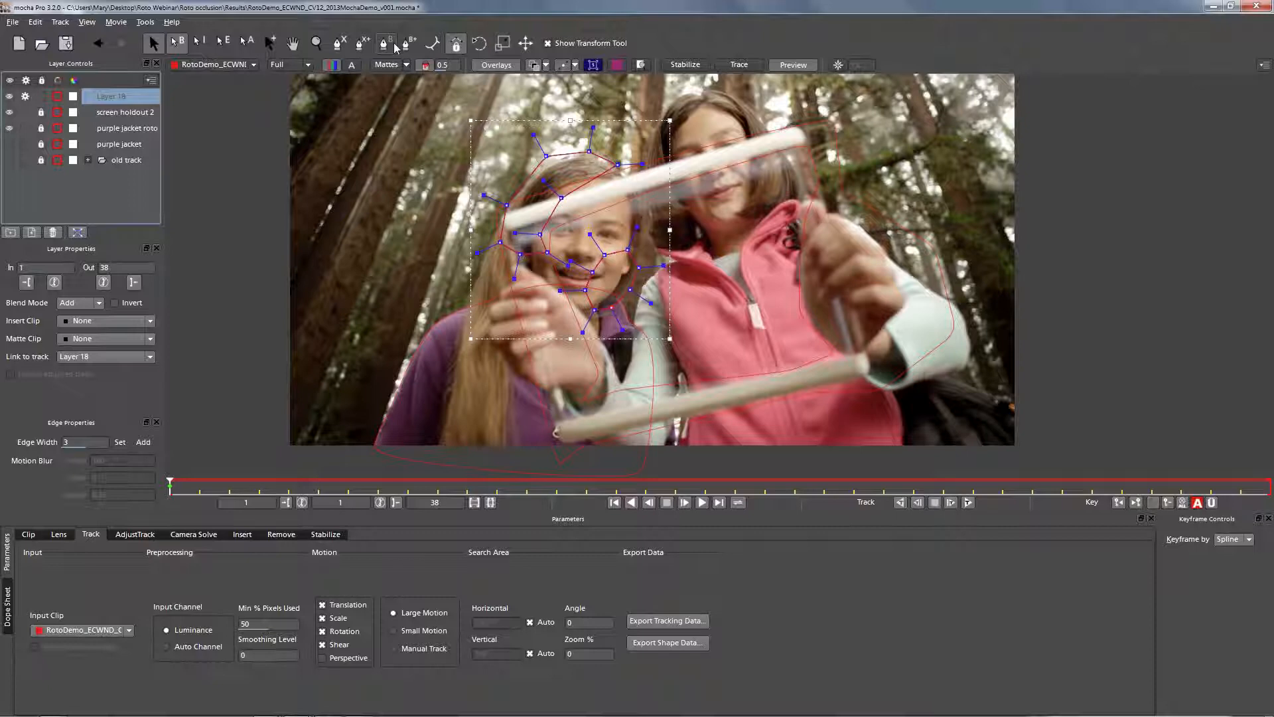
# Step: Rename the new layer as girl head track and move it below the screen holdout 2 layer
pyautogui.doubleClick(112, 96)
pyautogui.write('girl hr')
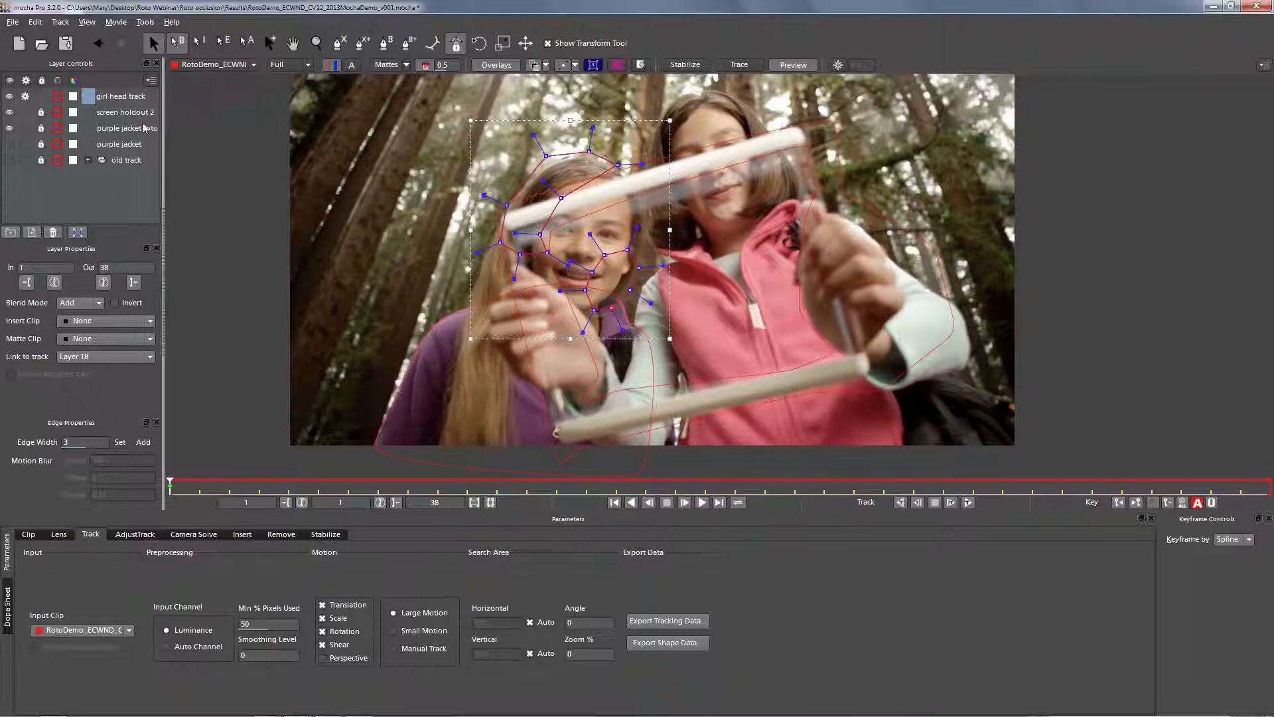
pyautogui.click(109, 183)
pyautogui.click(129, 98)
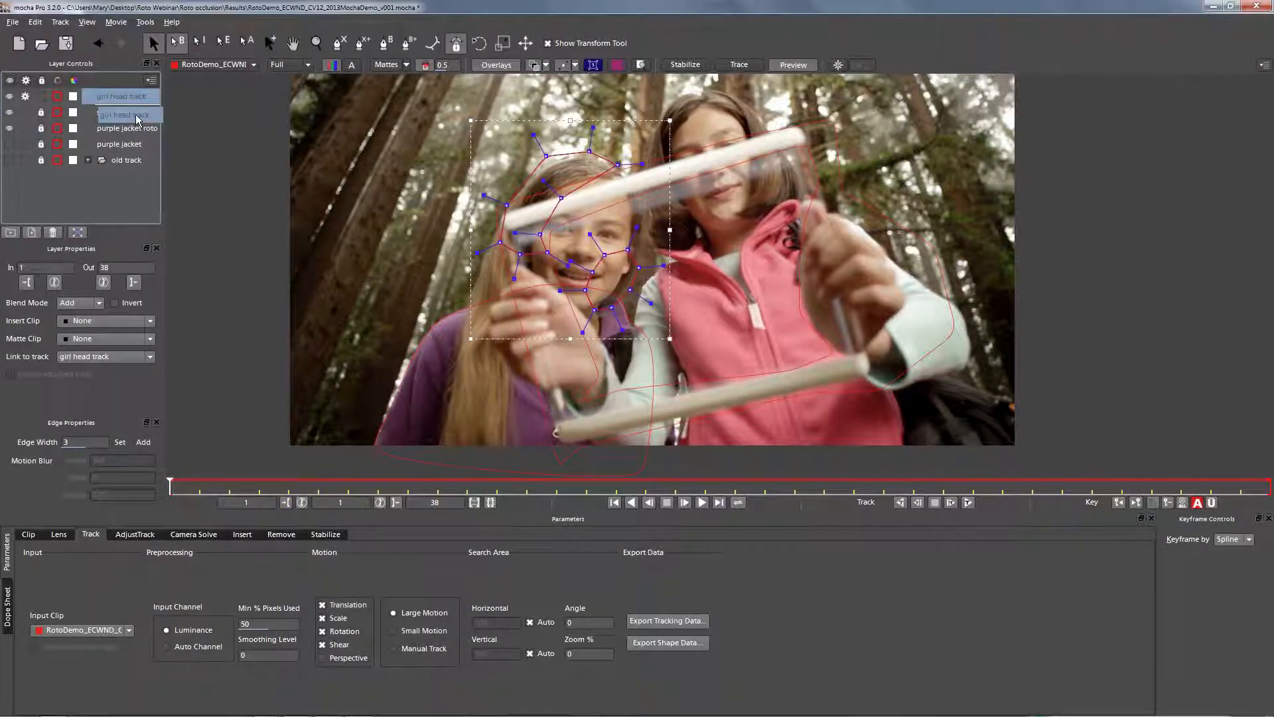
pyautogui.moveTo(136, 114); pyautogui.dragTo(134, 116)
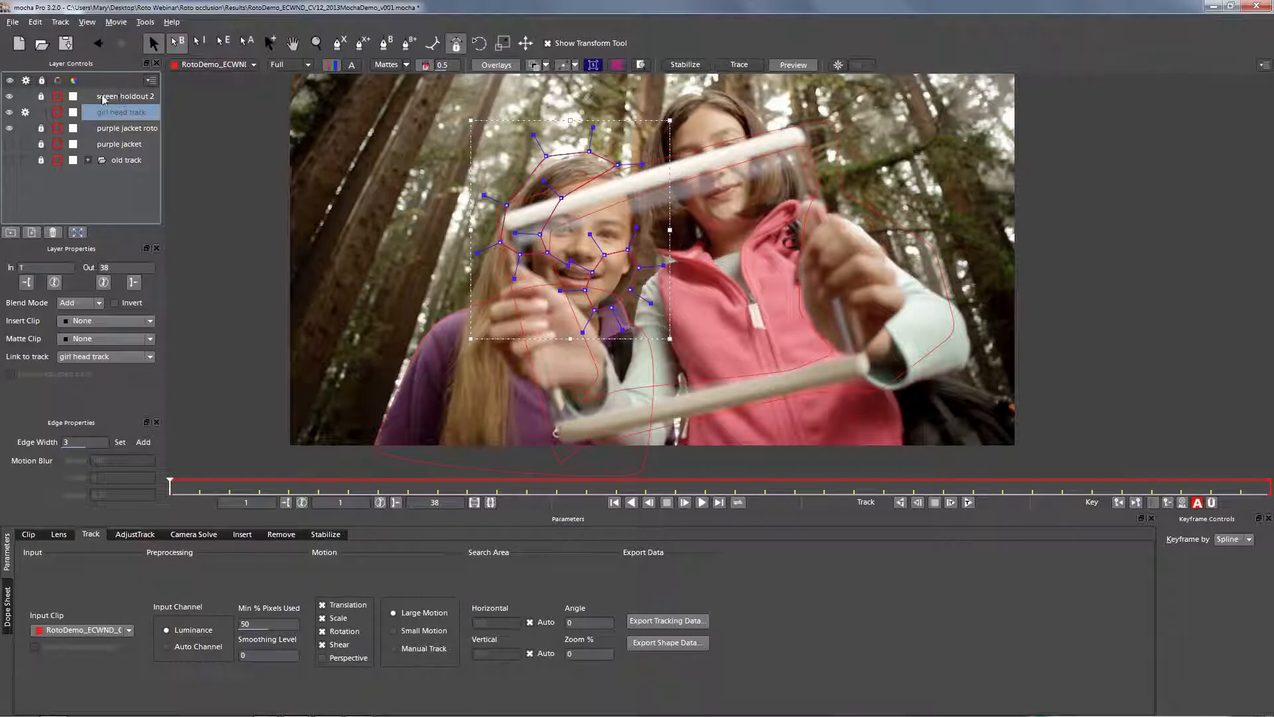
# Step: Extend the girl's face shape up to her forehead, turn off Shear, and track the layer forward from frame 1 to about frame 24
pyautogui.moveTo(628, 250)
pyautogui.mouseDown()
pyautogui.moveTo(596, 223)
pyautogui.moveTo(632, 227)
pyautogui.moveTo(595, 215)
pyautogui.mouseUp()
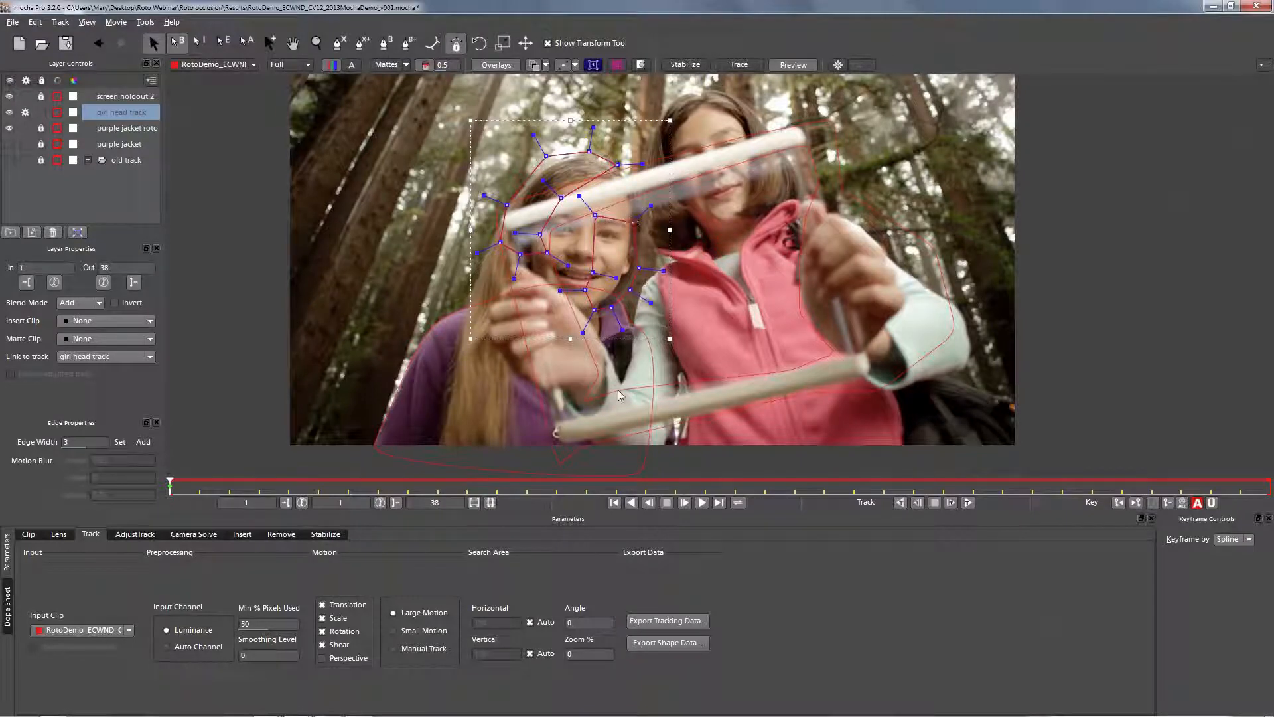
pyautogui.click(322, 645)
pyautogui.click(967, 503)
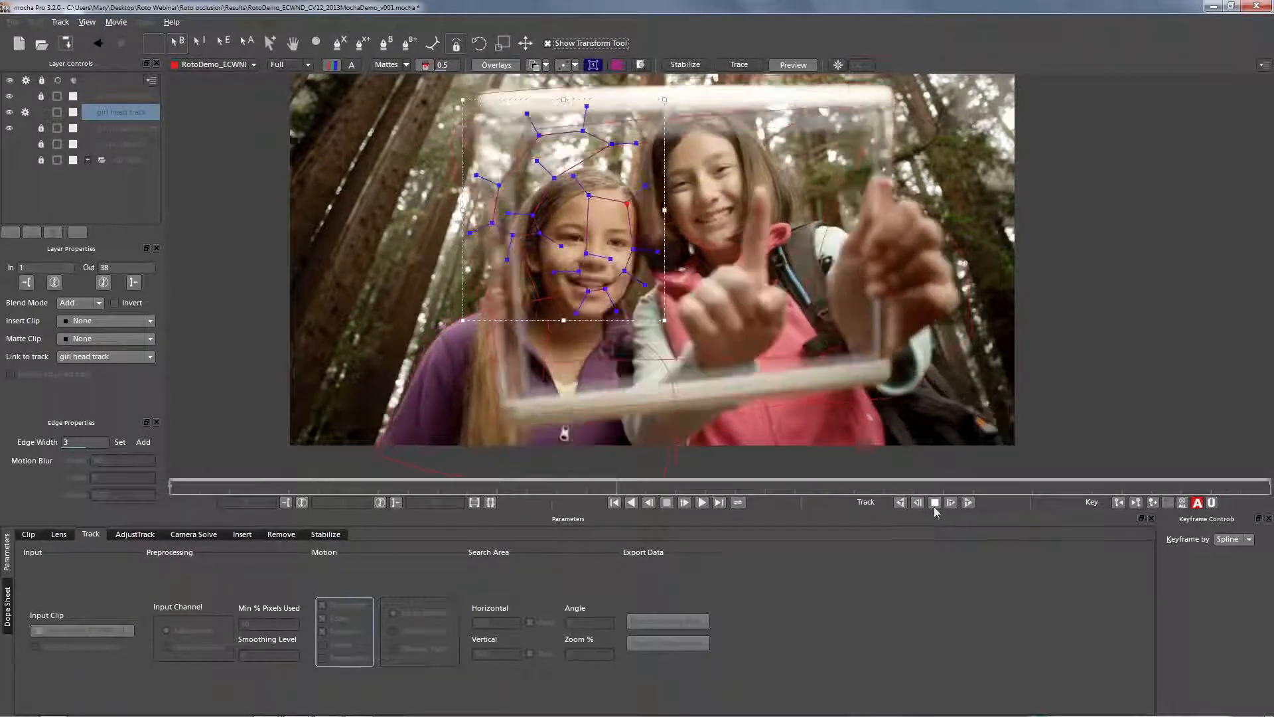
pyautogui.click(932, 504)
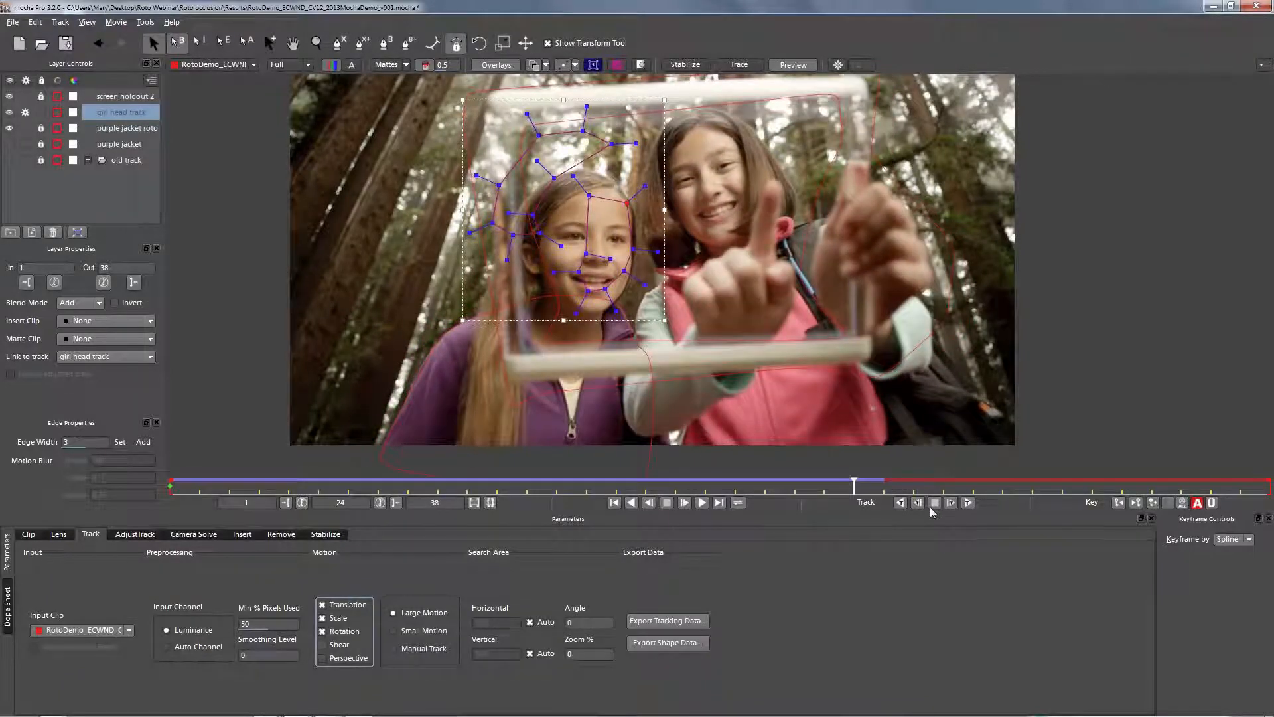
# Step: Move all the head track points down over the girl's head at frame 24, and track backward and forward through frame 38
pyautogui.moveTo(692, 320); pyautogui.dragTo(518, 150)
pyautogui.moveTo(612, 145); pyautogui.dragTo(617, 179)
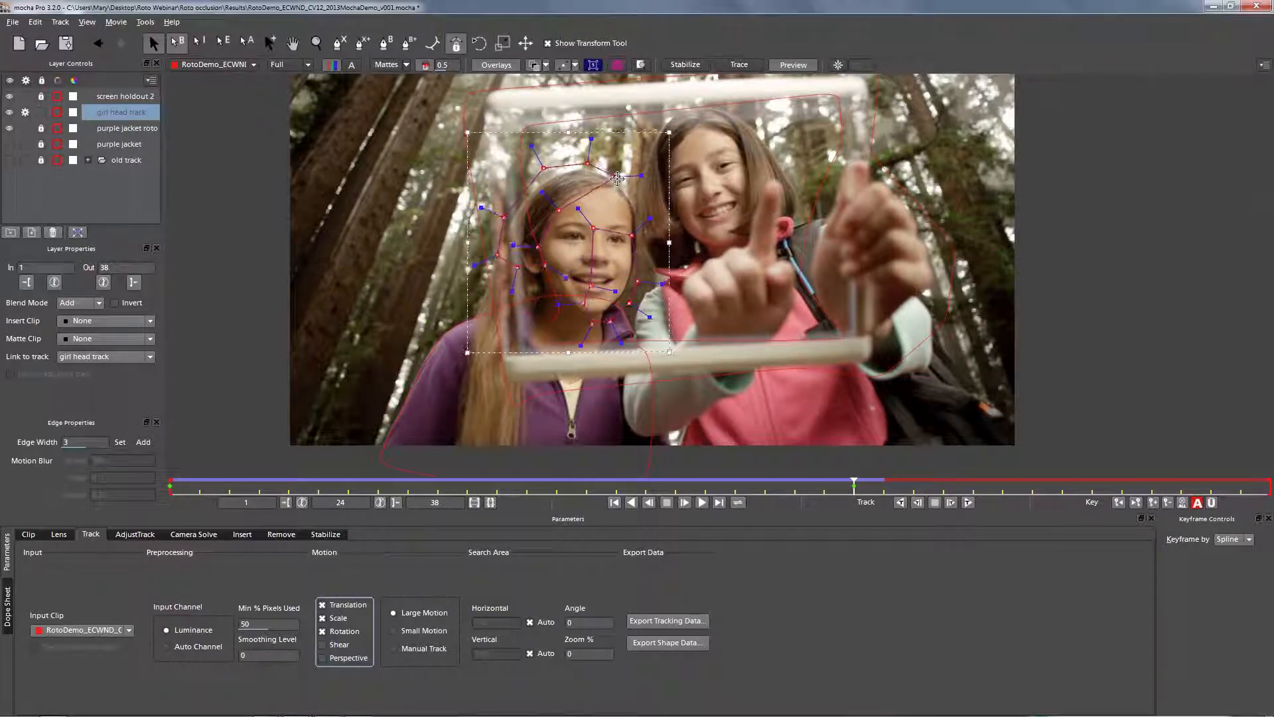
pyautogui.click(899, 503)
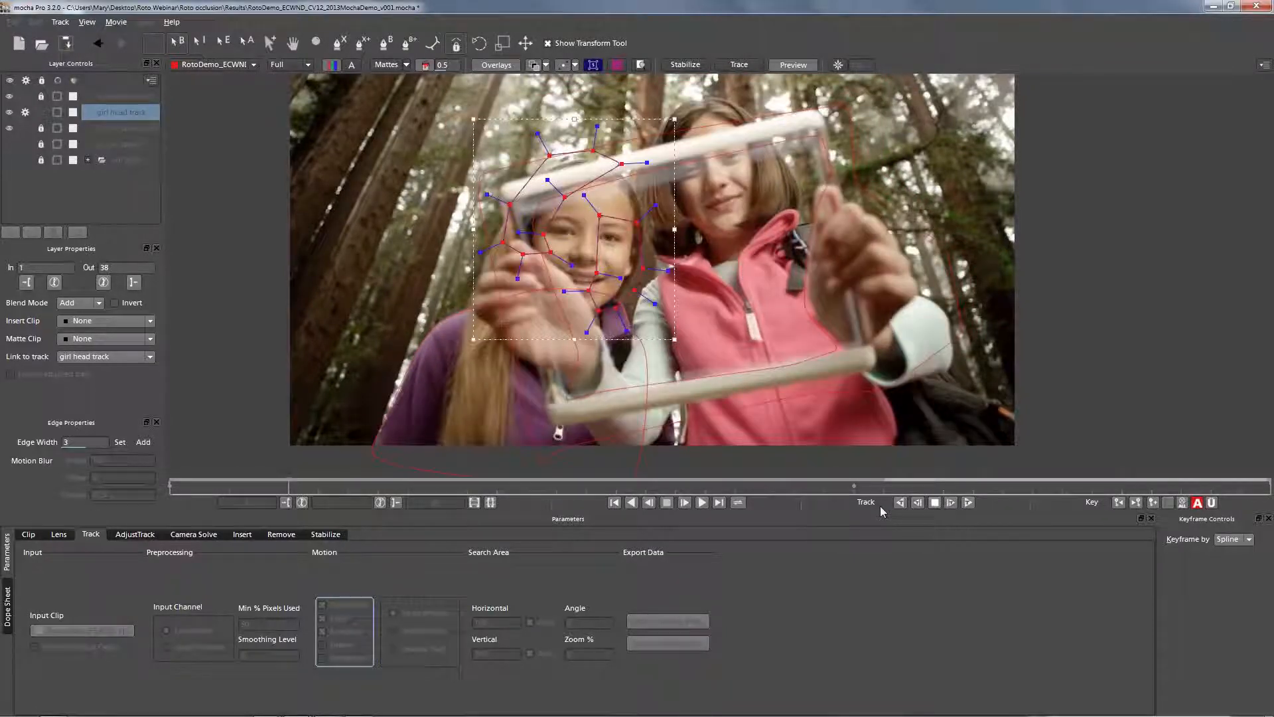
pyautogui.press('Escape')
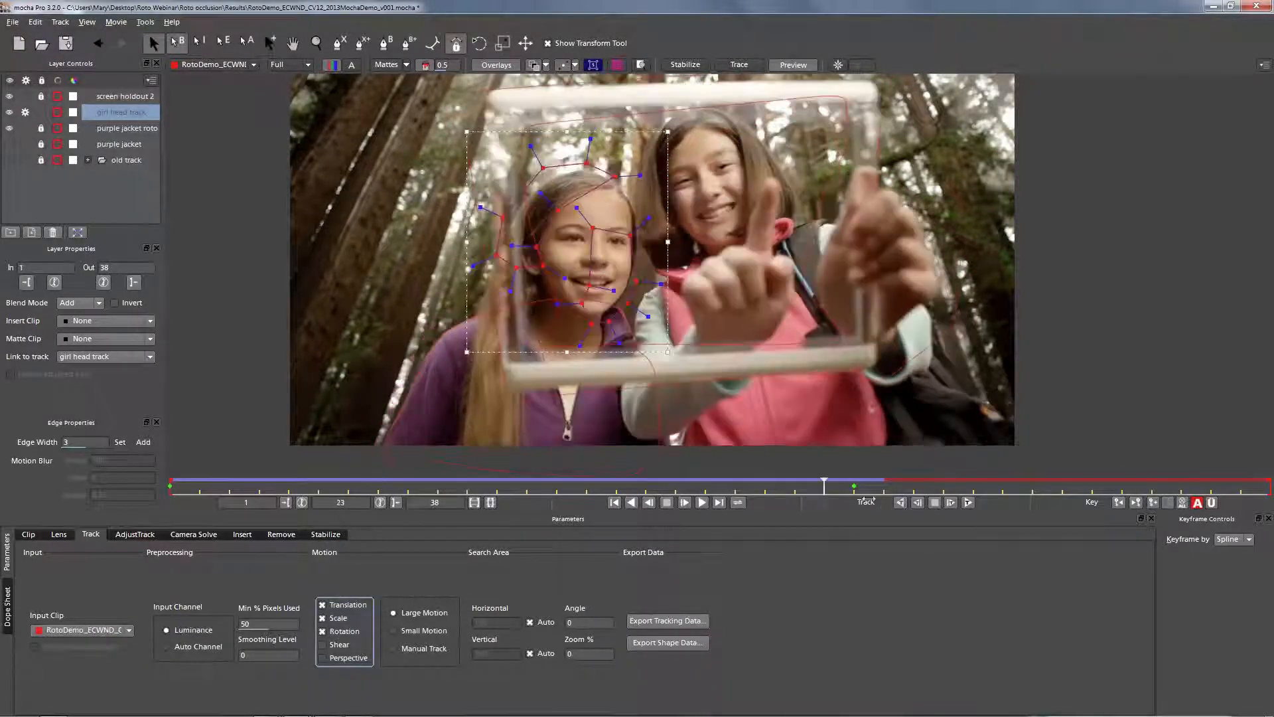
pyautogui.click(967, 503)
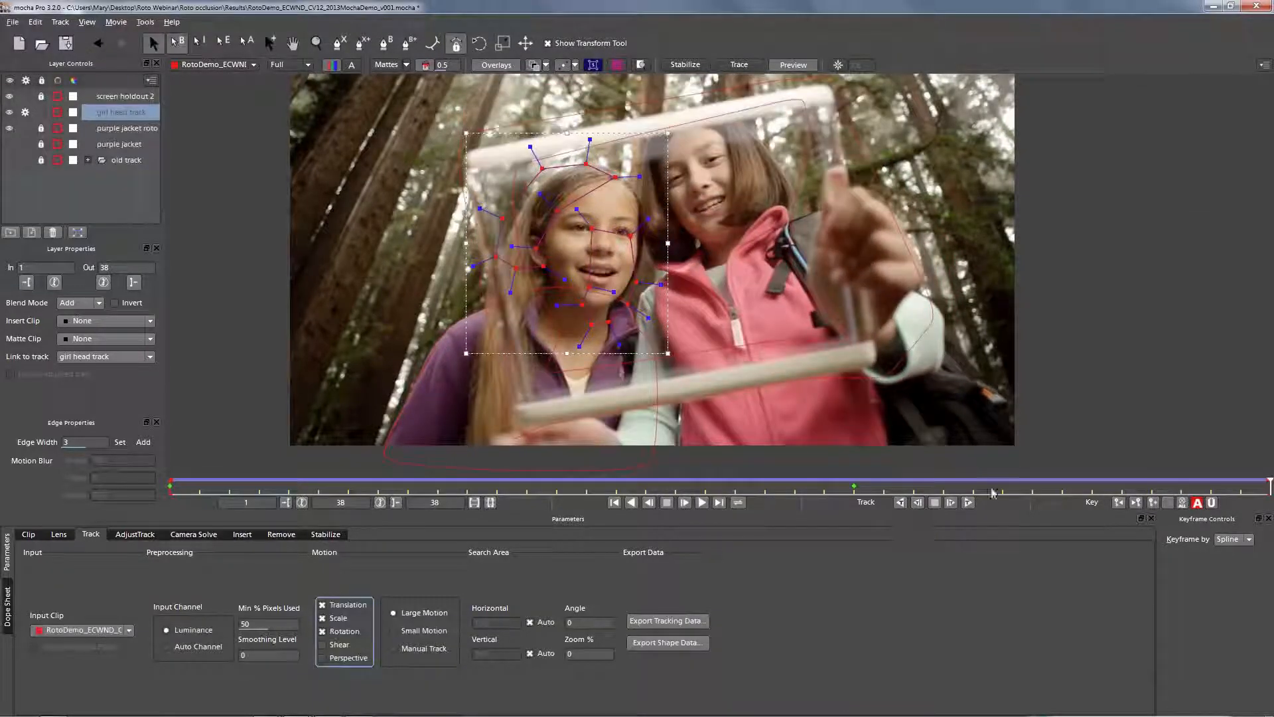
# Step: Turn off processing for the girl head track layer, hide it and lock it
pyautogui.click(26, 112)
pyautogui.click(10, 112)
pyautogui.click(41, 112)
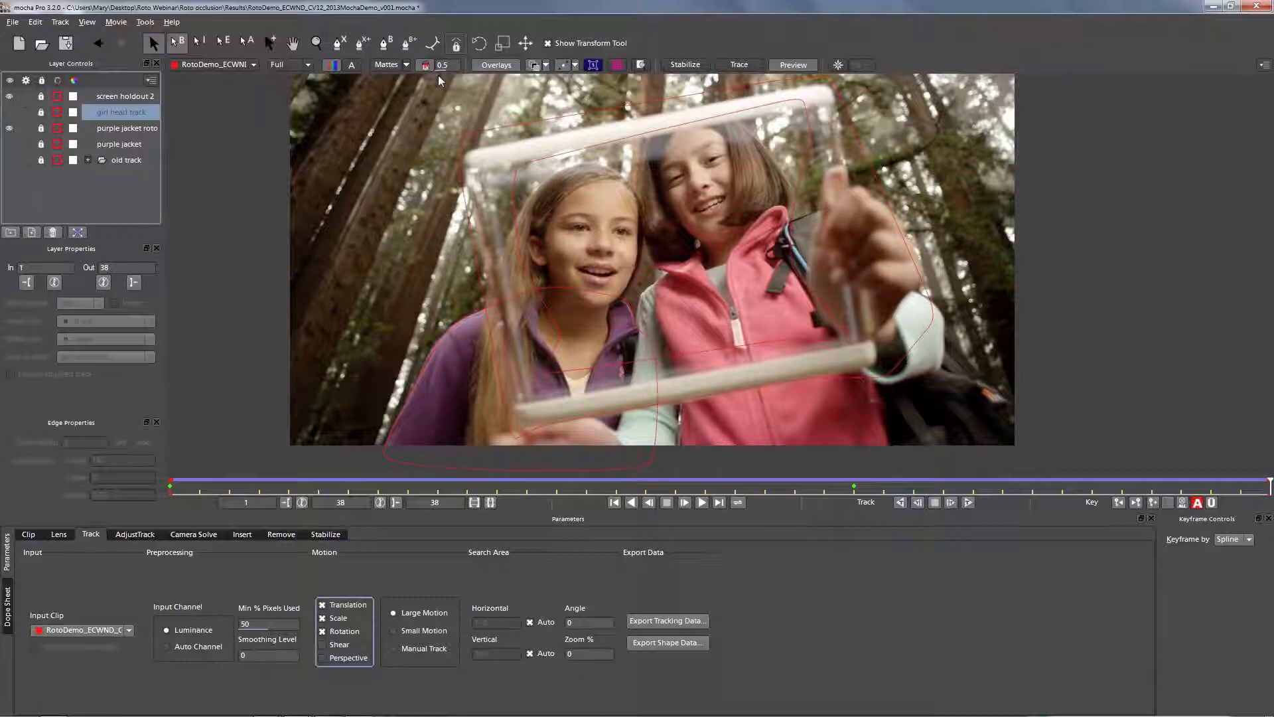
# Step: Draw a new X-spline layer around the girl's head and hair at frame 38 and tighten its curve to the outline
pyautogui.click(340, 43)
pyautogui.click(618, 308)
pyautogui.click(643, 264)
pyautogui.click(647, 233)
pyautogui.click(639, 196)
pyautogui.click(639, 169)
pyautogui.click(621, 174)
pyautogui.click(605, 163)
pyautogui.click(579, 163)
pyautogui.click(550, 173)
pyautogui.click(529, 198)
pyautogui.click(515, 228)
pyautogui.click(497, 265)
pyautogui.click(488, 303)
pyautogui.click(477, 368)
pyautogui.click(494, 397)
pyautogui.click(558, 388)
pyautogui.click(620, 325)
pyautogui.rightClick(619, 326)
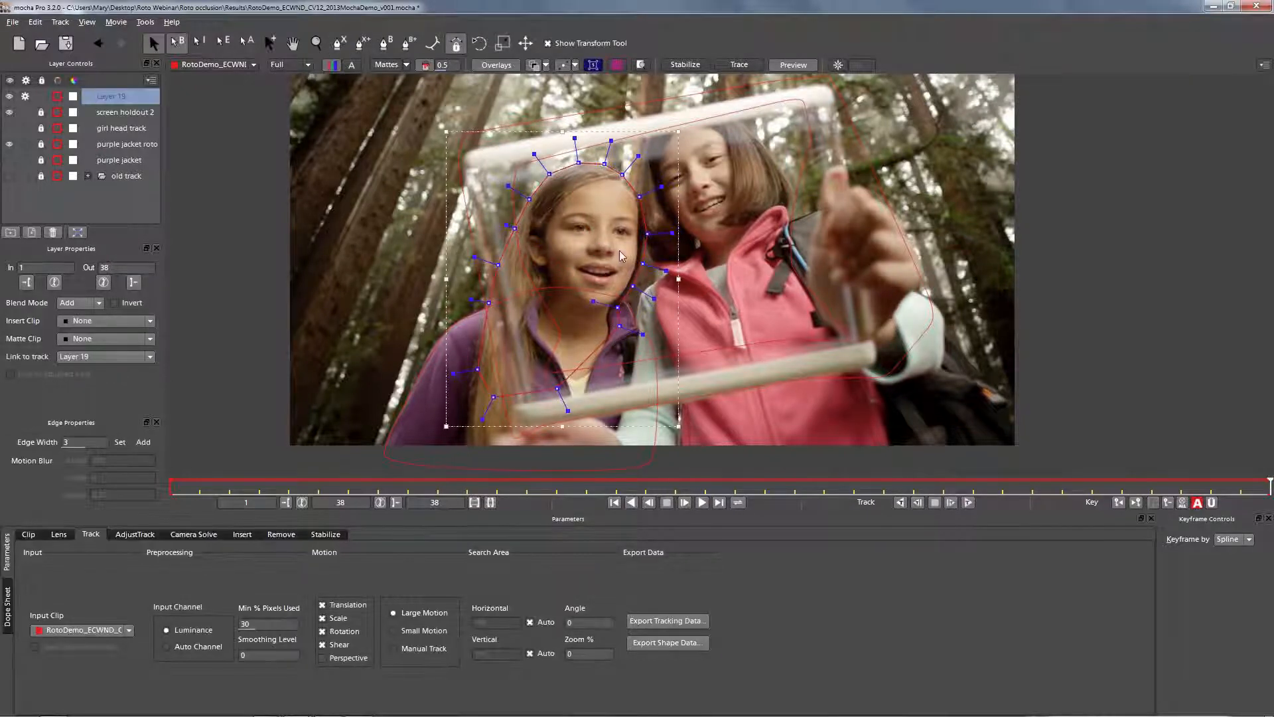
pyautogui.moveTo(638, 156); pyautogui.dragTo(628, 168)
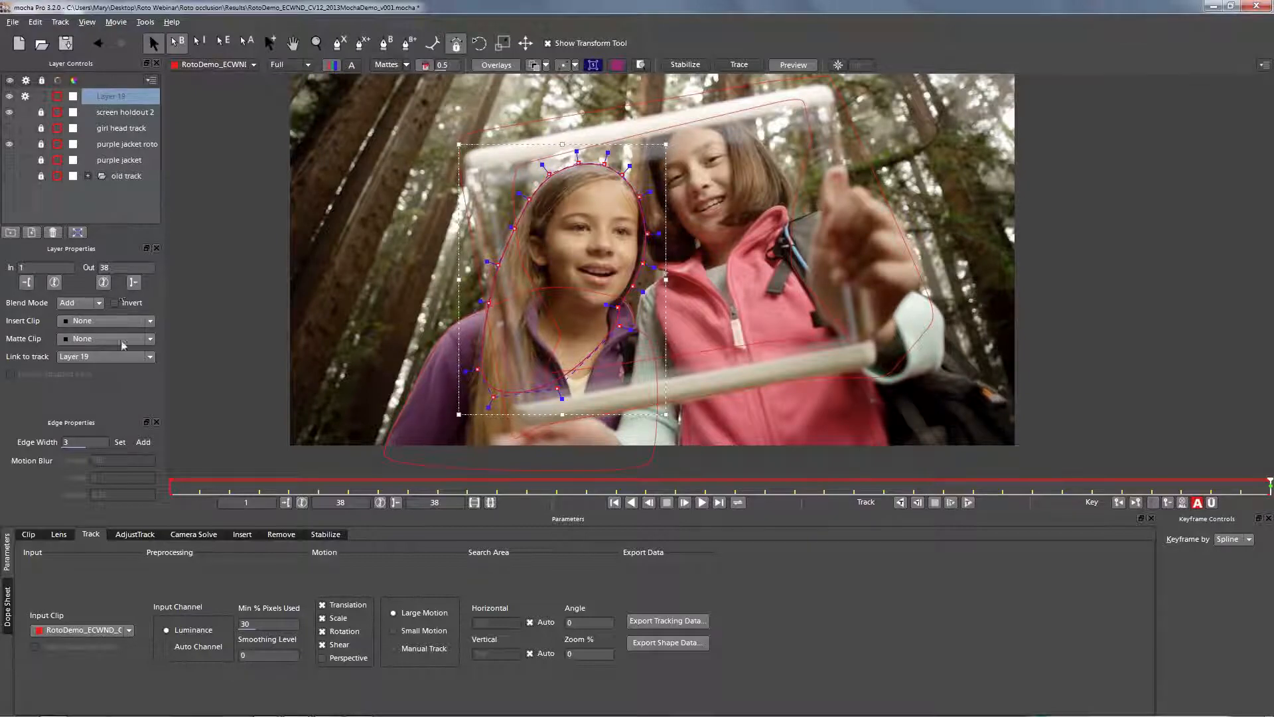
# Step: Link the new head shape to the girl head track layer and refit it to her head at frame 29
pyautogui.click(109, 356)
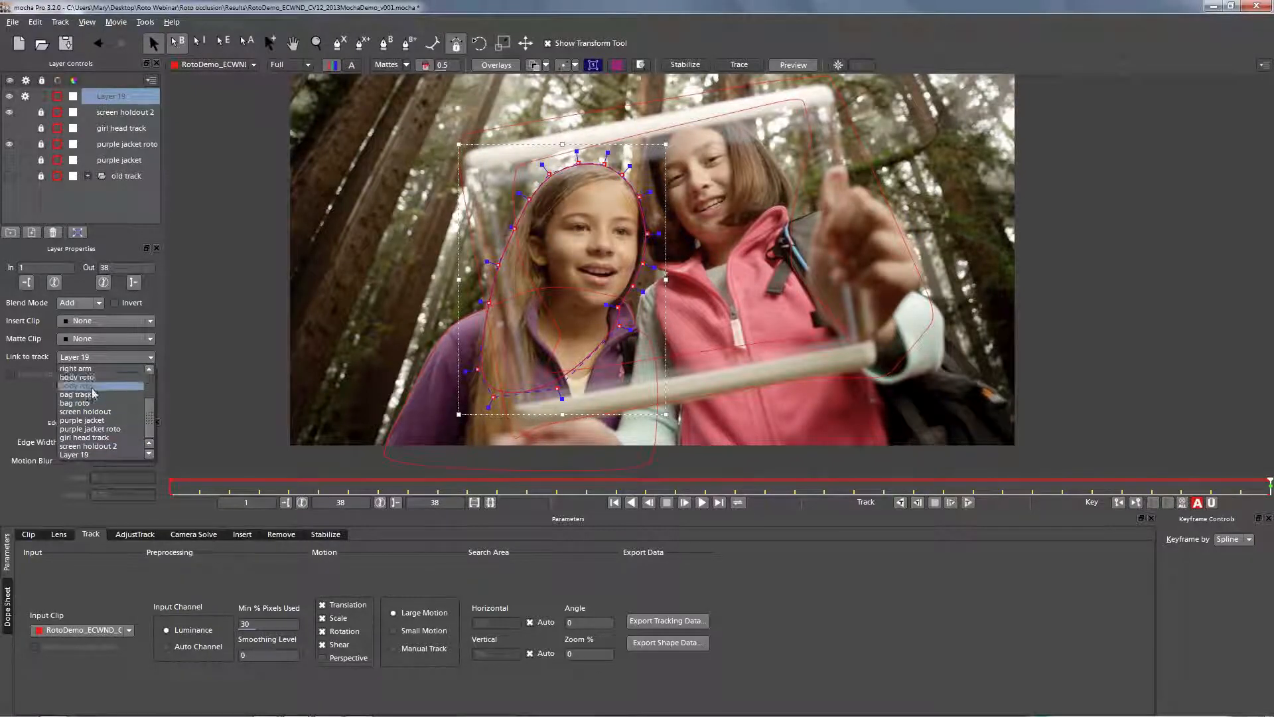
pyautogui.click(94, 437)
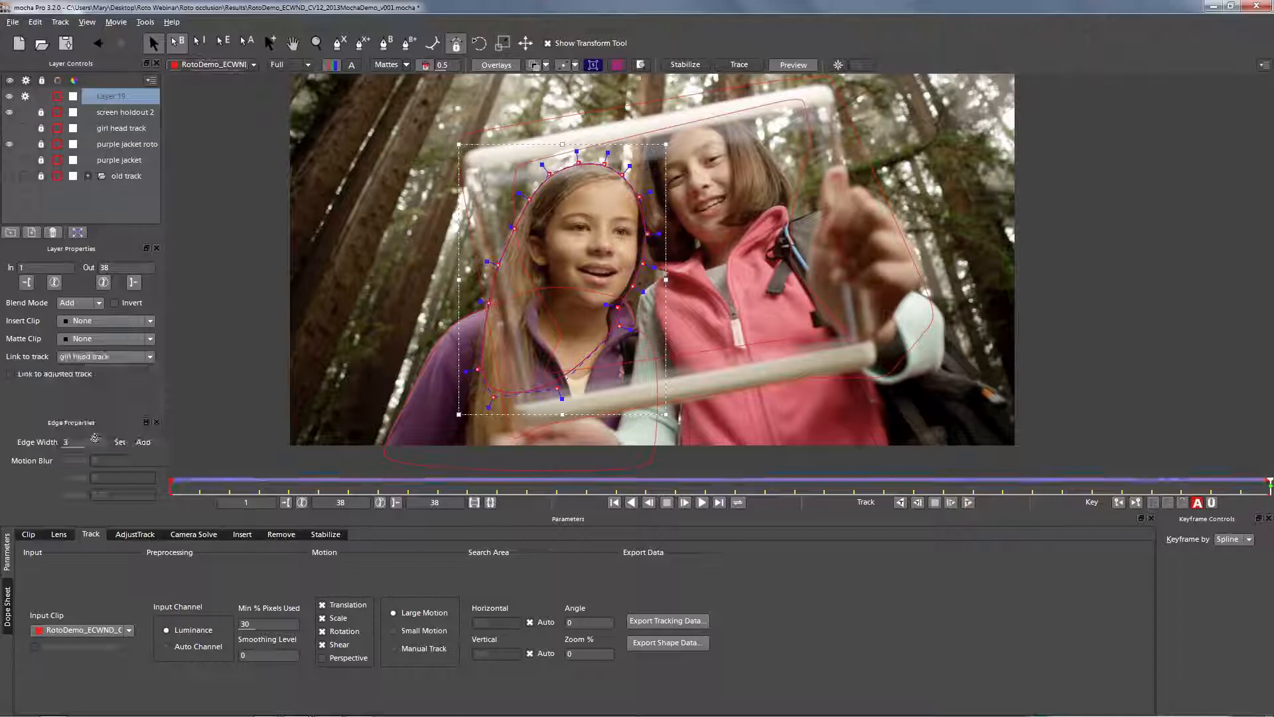
pyautogui.moveTo(1263, 490); pyautogui.dragTo(1003, 488)
pyautogui.moveTo(621, 174); pyautogui.dragTo(618, 177)
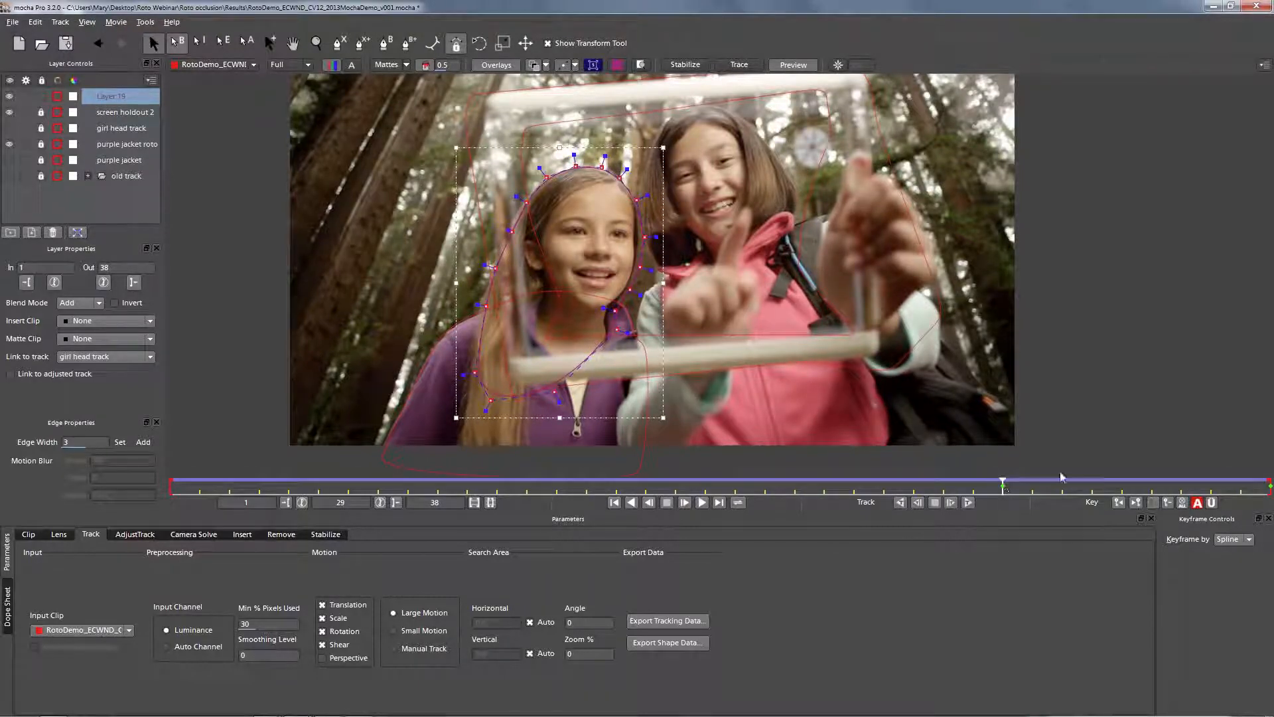
pyautogui.moveTo(1003, 487); pyautogui.dragTo(1062, 477)
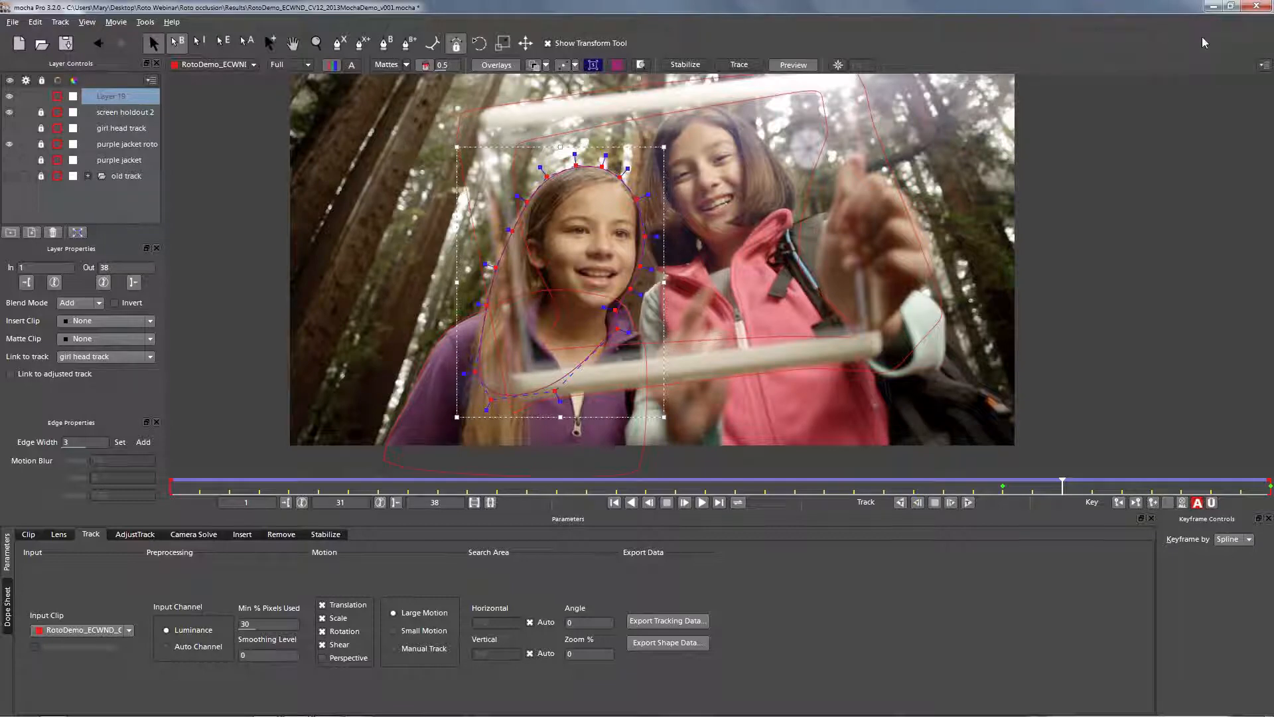
# Step: Close the RotoDemo project, saving its changes, and switch to the open paper doll project
pyautogui.click(1259, 8)
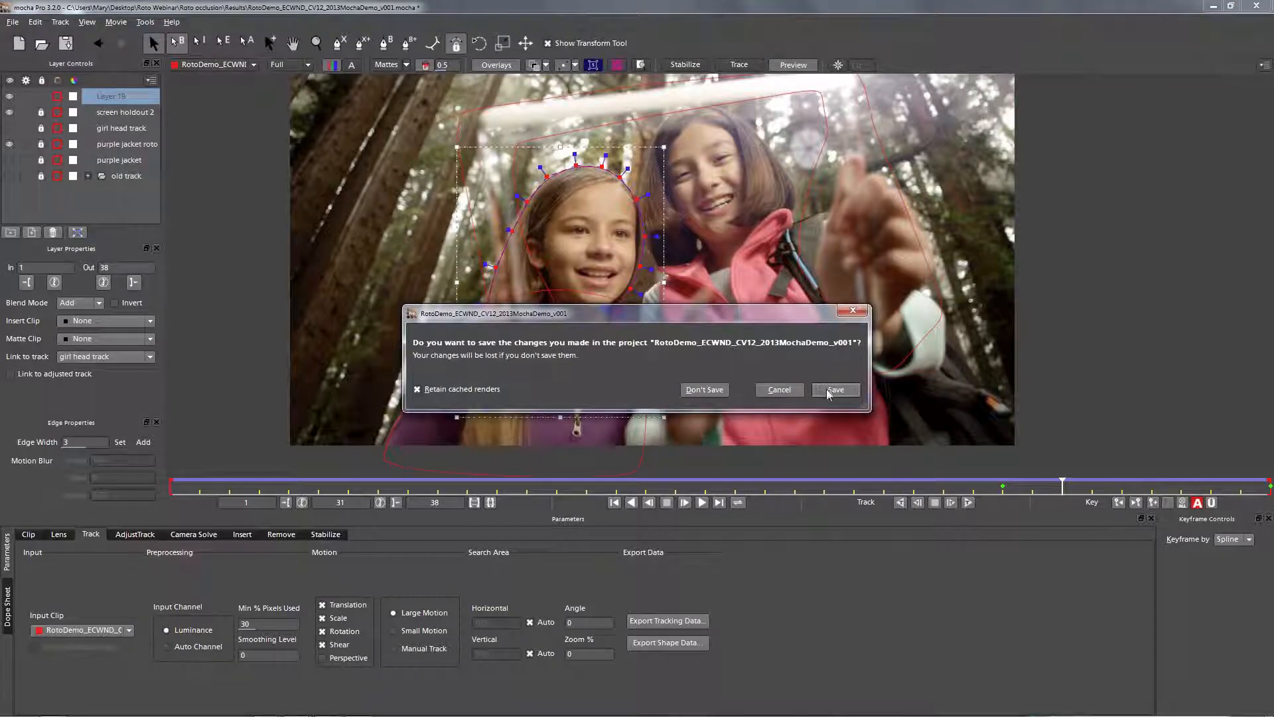
pyautogui.click(832, 391)
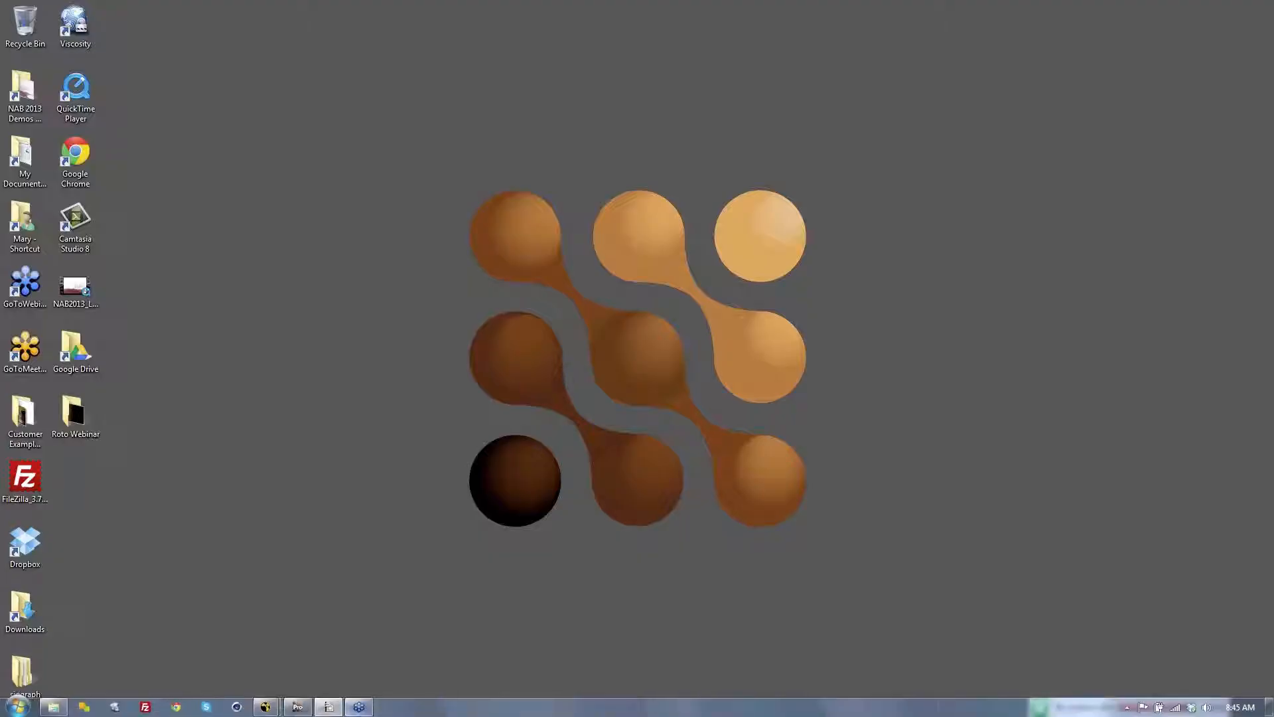
pyautogui.click(297, 707)
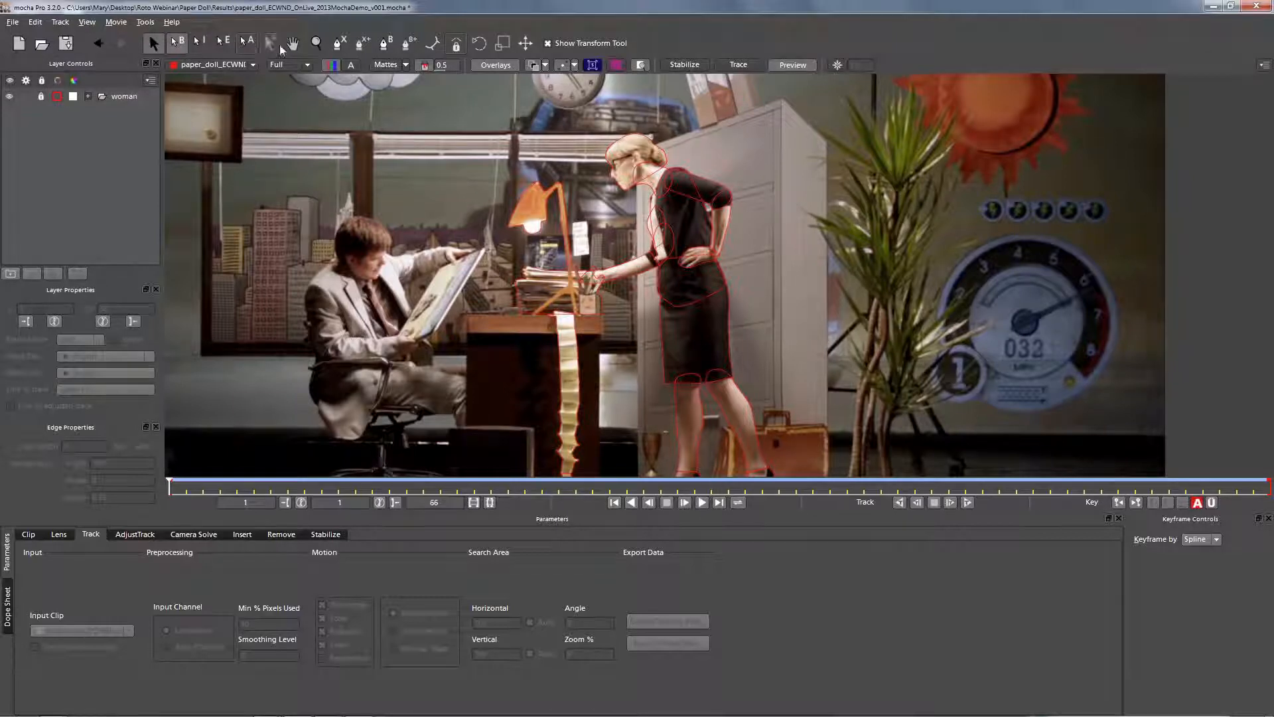
pyautogui.click(317, 42)
pyautogui.moveTo(630, 229); pyautogui.dragTo(623, 288)
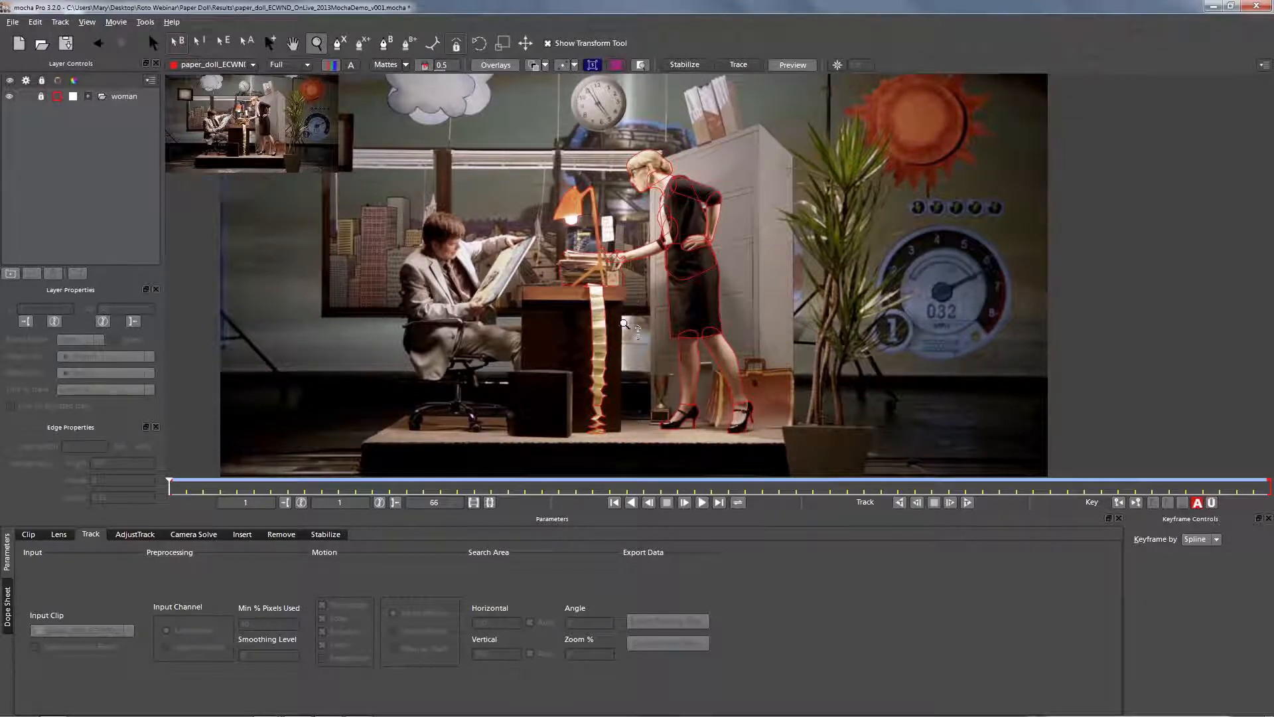
pyautogui.moveTo(622, 323); pyautogui.dragTo(622, 299)
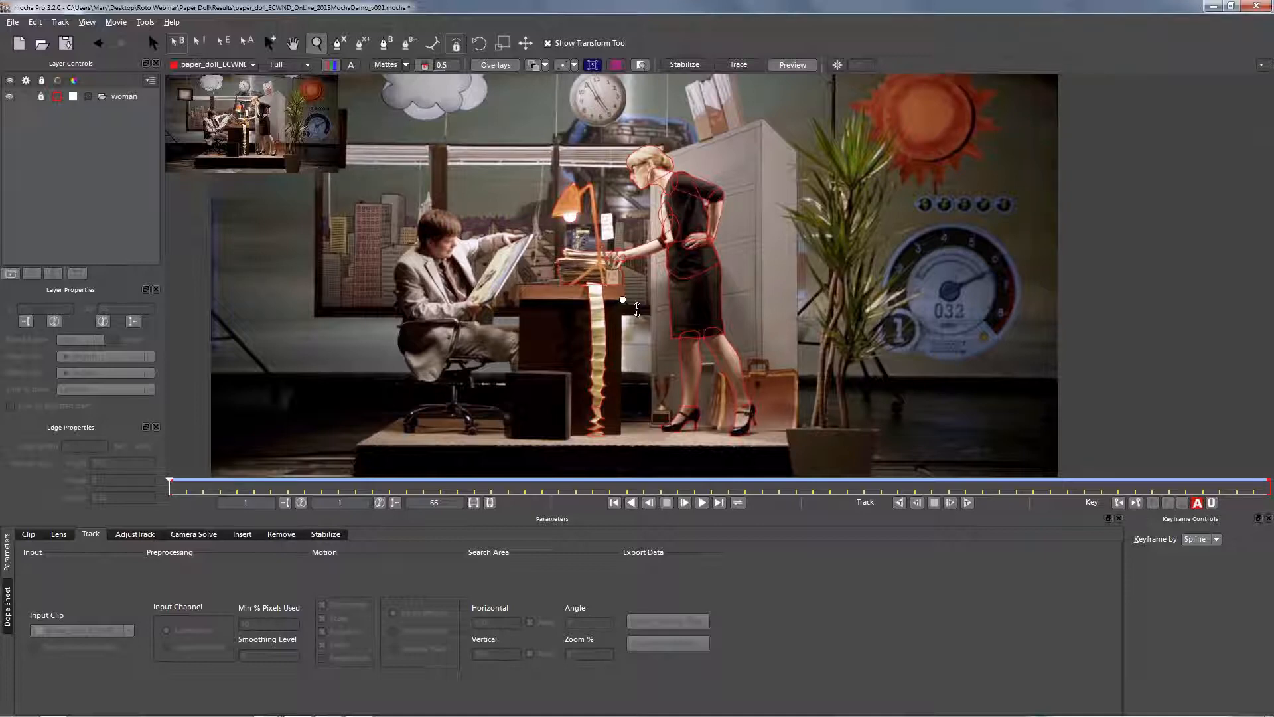
pyautogui.moveTo(622, 300); pyautogui.dragTo(624, 289)
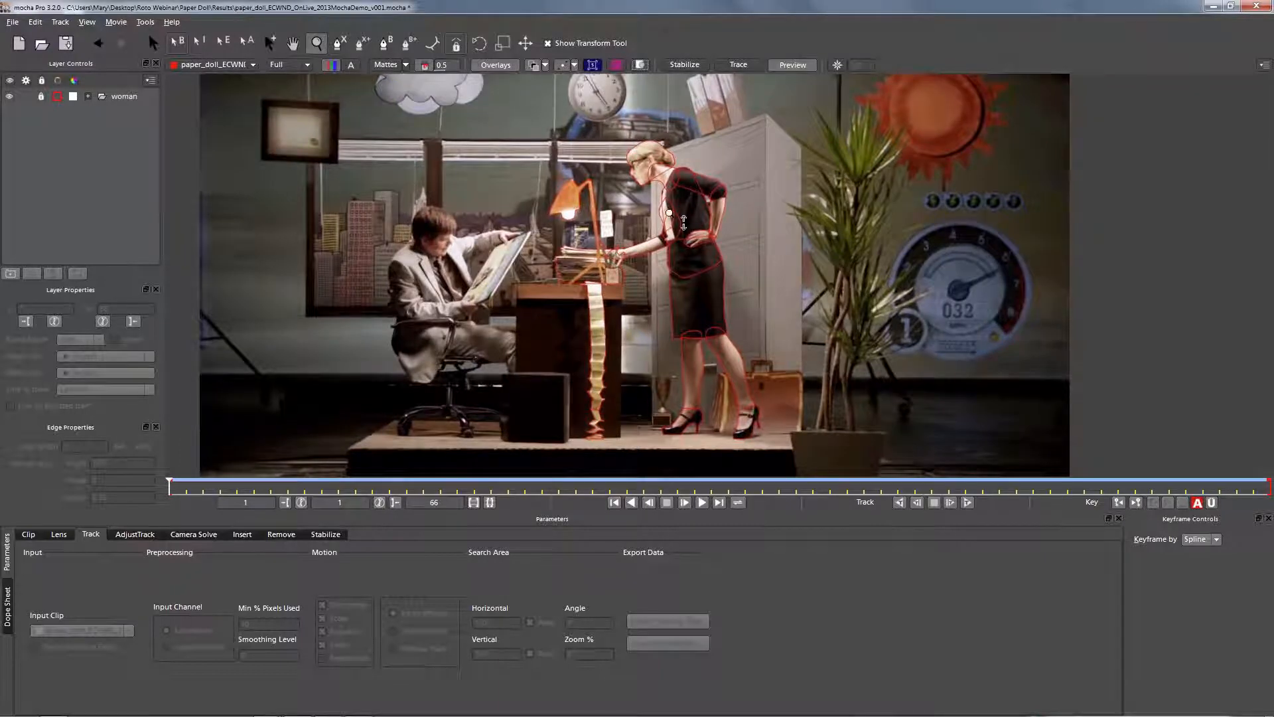
pyautogui.press('t')
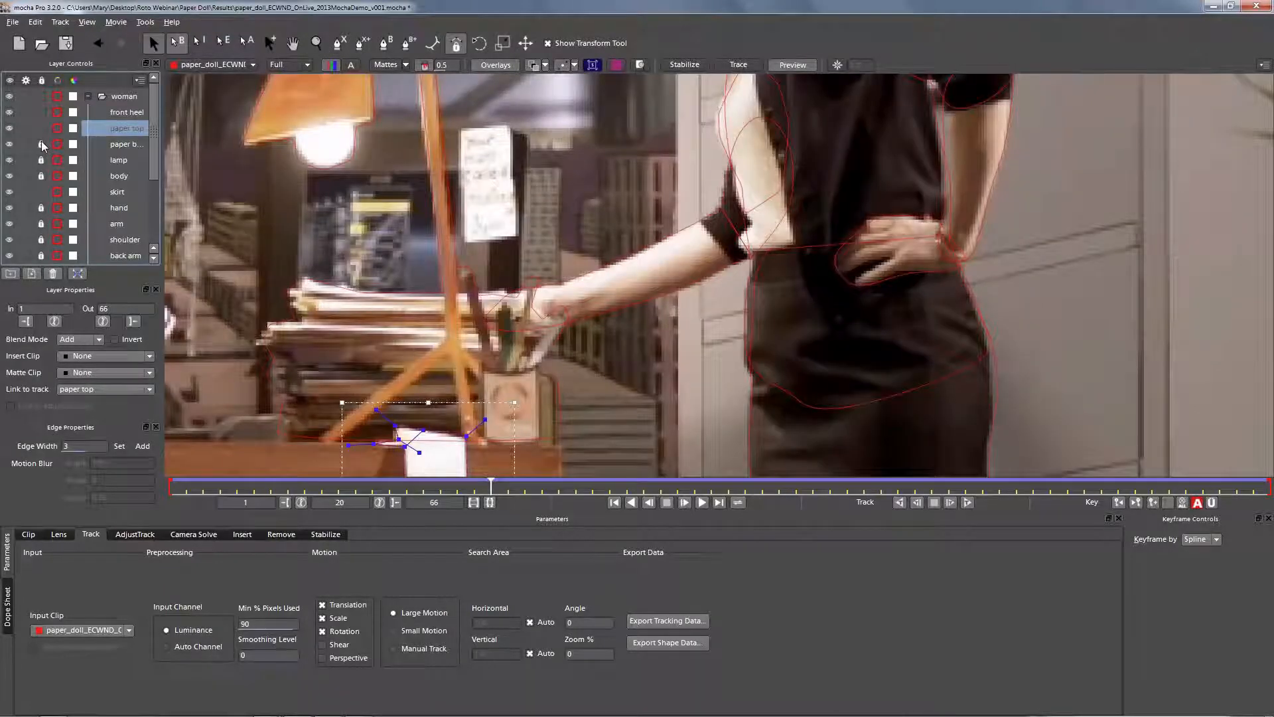
# Step: Unlock the woman group's layers from hand through front leg and select the back shoulder shape
pyautogui.click(120, 208)
pyautogui.scroll(-3, 122, 219)
pyautogui.keyDown('shift'); pyautogui.click(126, 254); pyautogui.keyUp('shift')
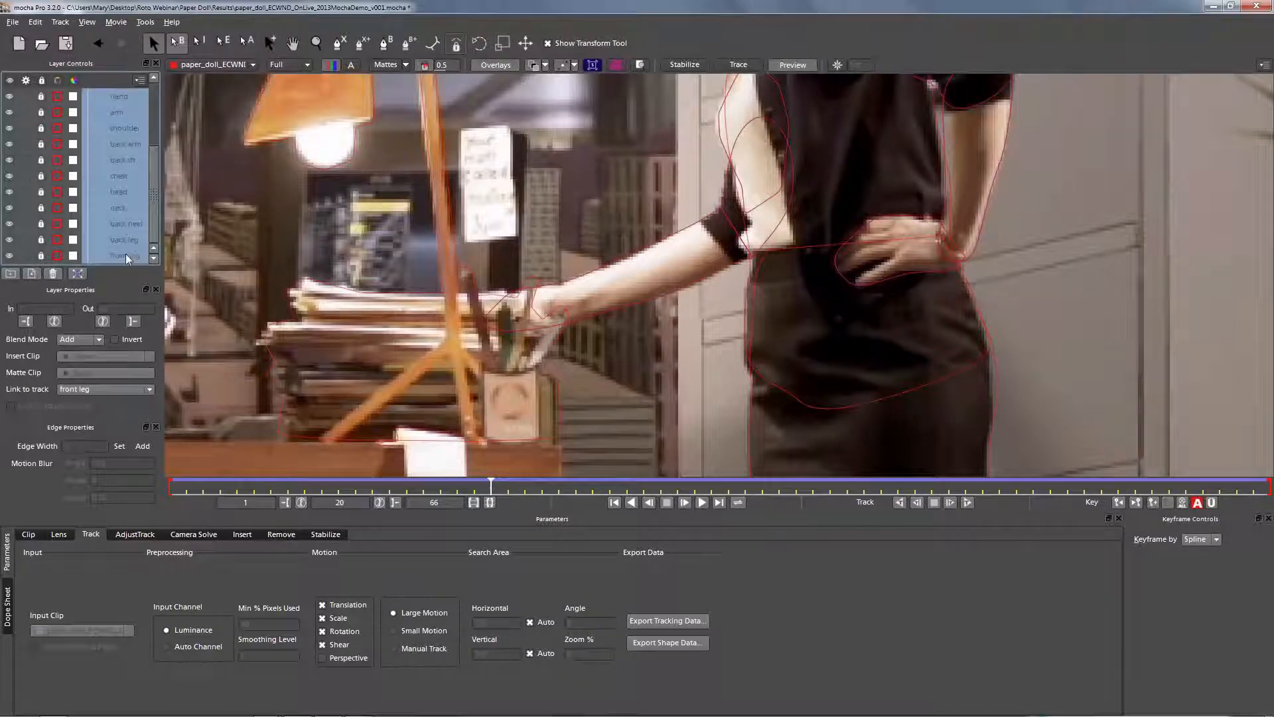
pyautogui.click(45, 225)
pyautogui.scroll(5, 45, 225)
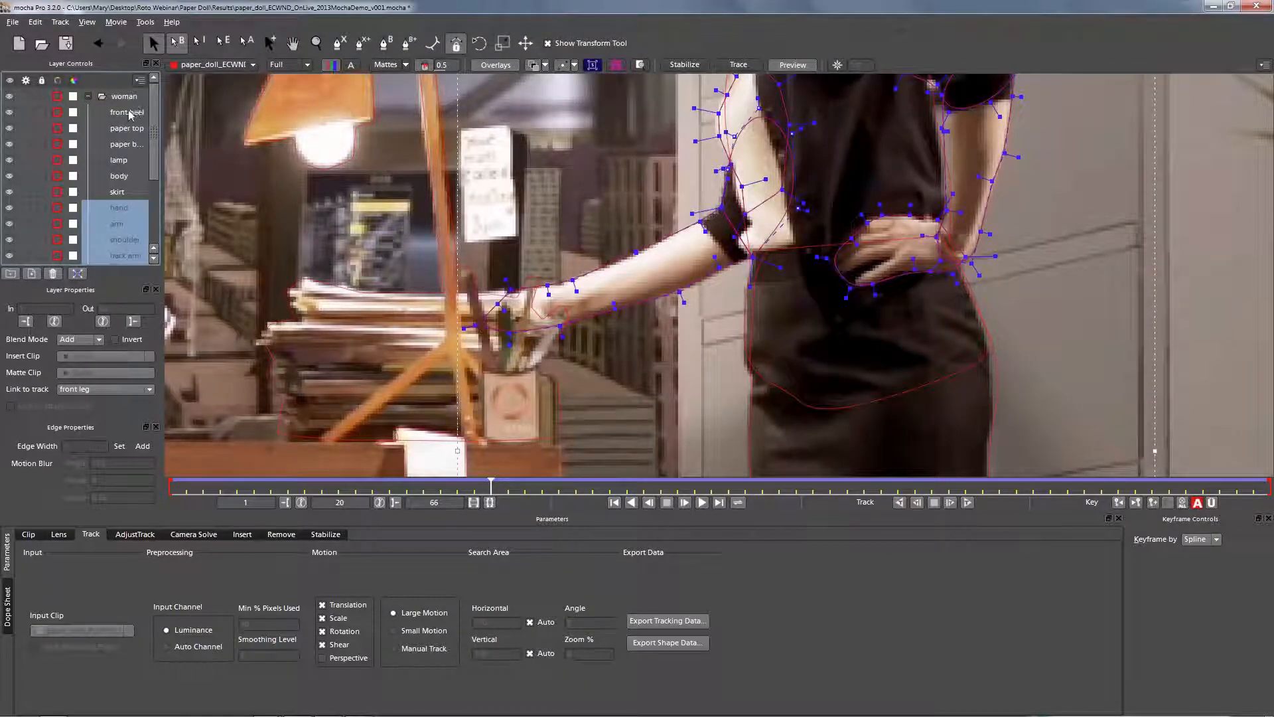
pyautogui.click(126, 112)
pyautogui.click(722, 211)
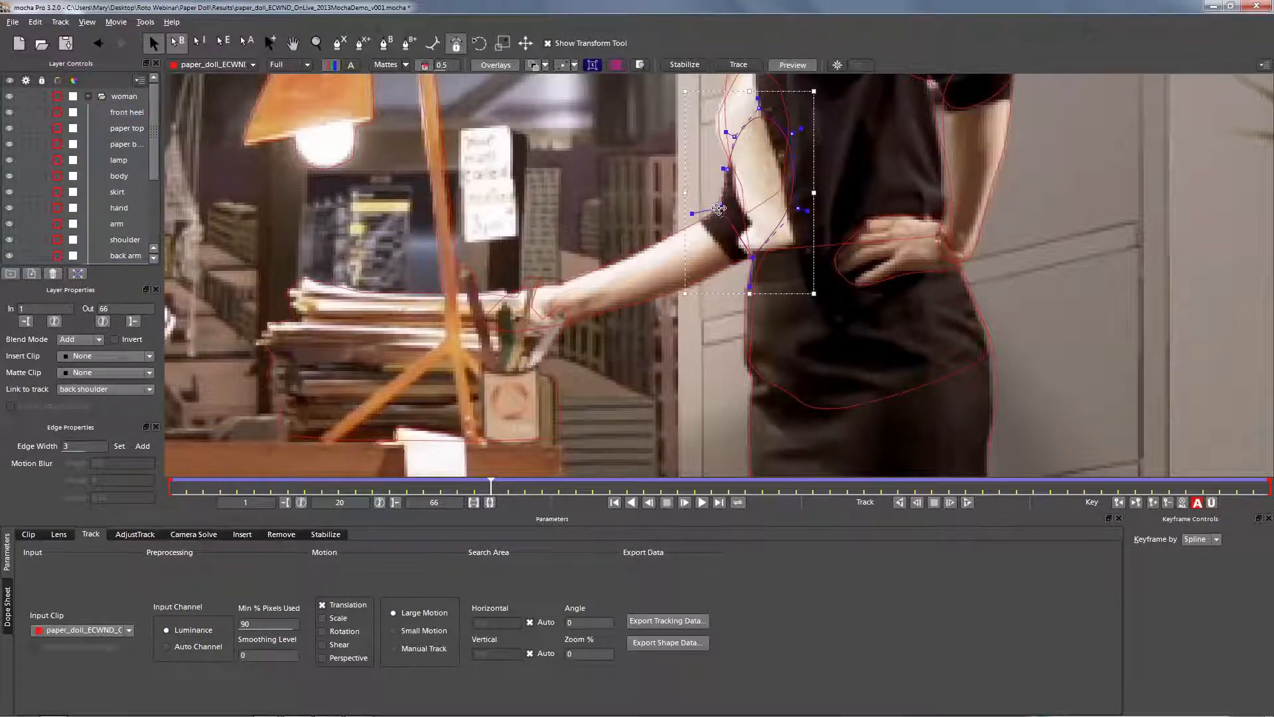
# Step: Attach the adjoining control points of the woman's back arm and back shoulder shapes at the elbow with the Attach tool
pyautogui.click(434, 44)
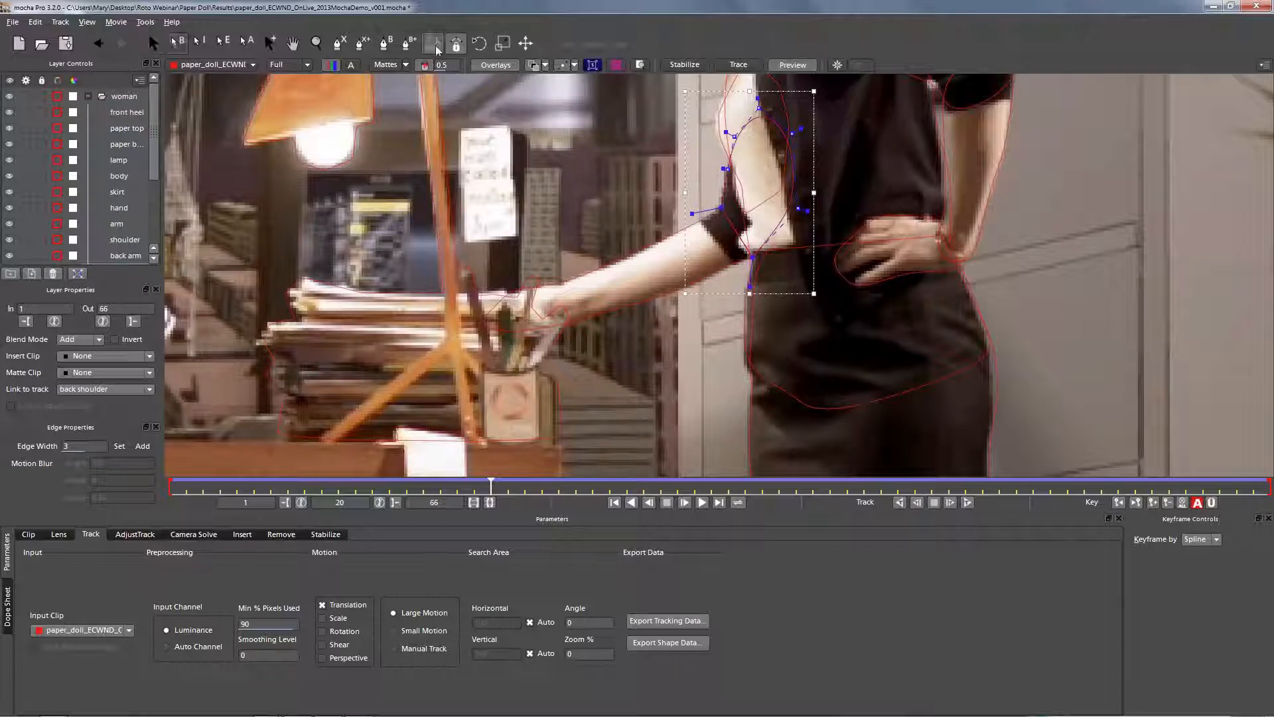
pyautogui.click(722, 210)
pyautogui.click(722, 209)
pyautogui.click(722, 211)
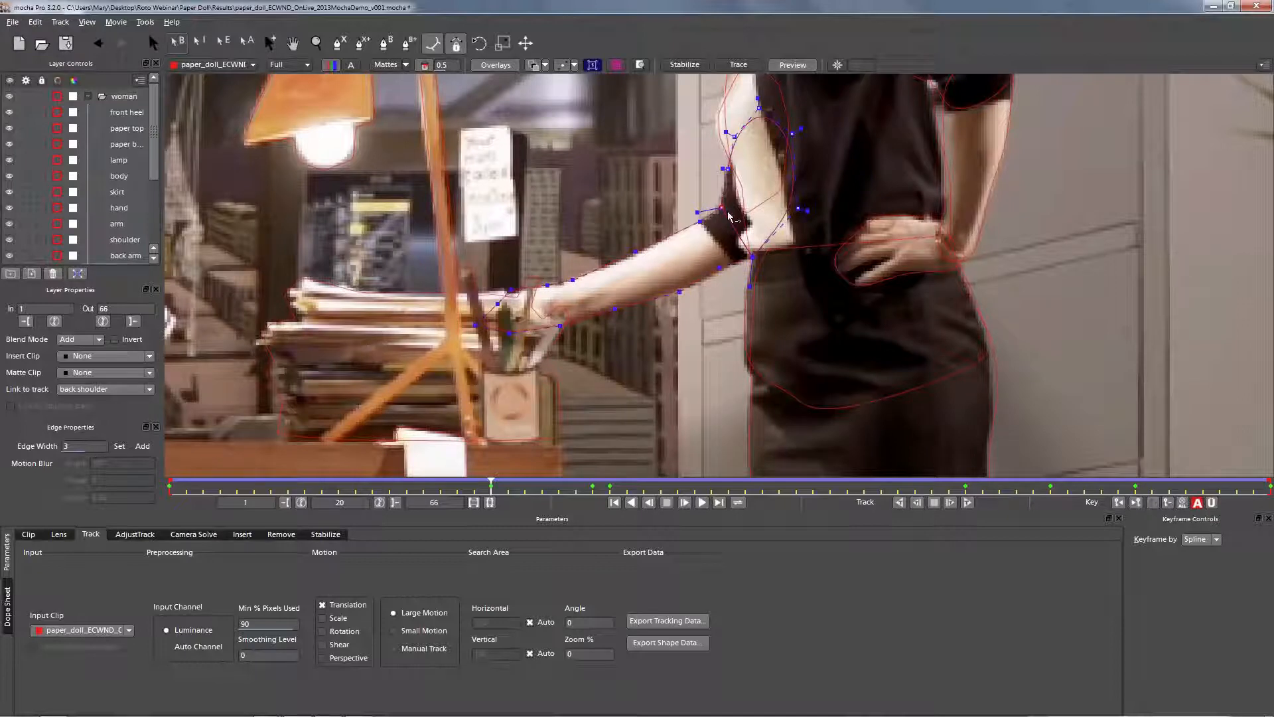
pyautogui.click(776, 193)
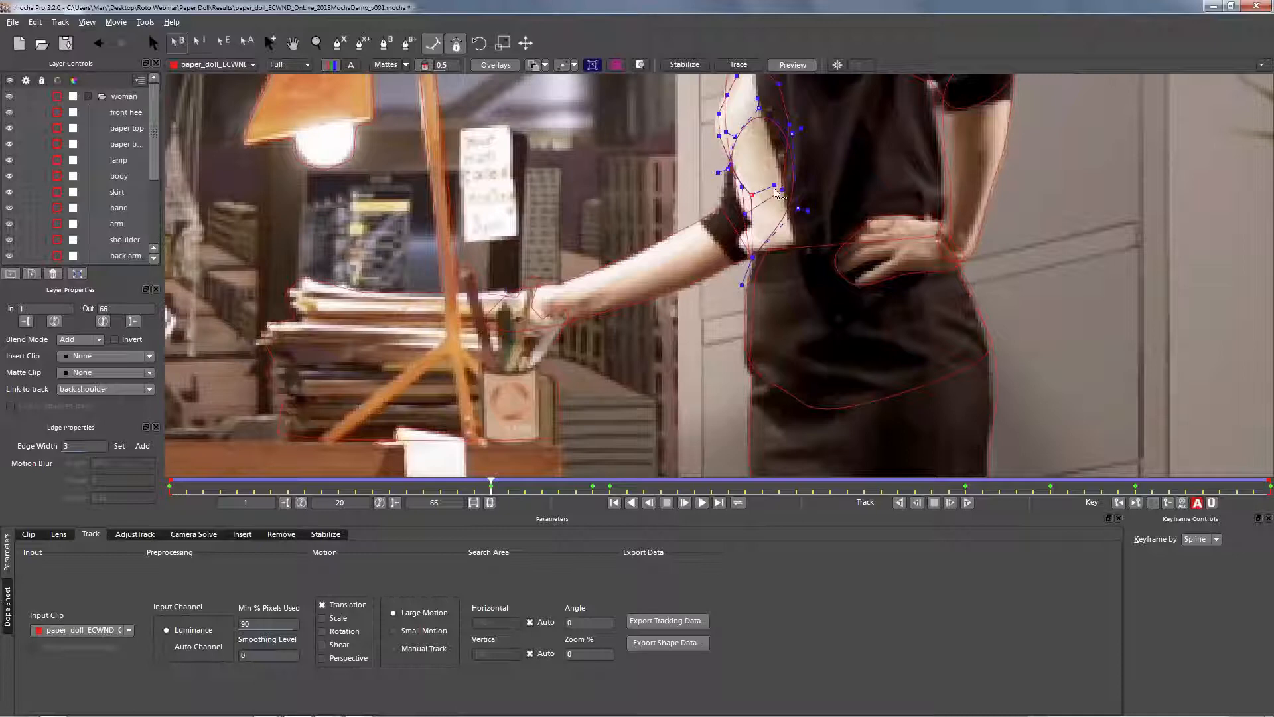
pyautogui.moveTo(751, 194); pyautogui.dragTo(761, 194)
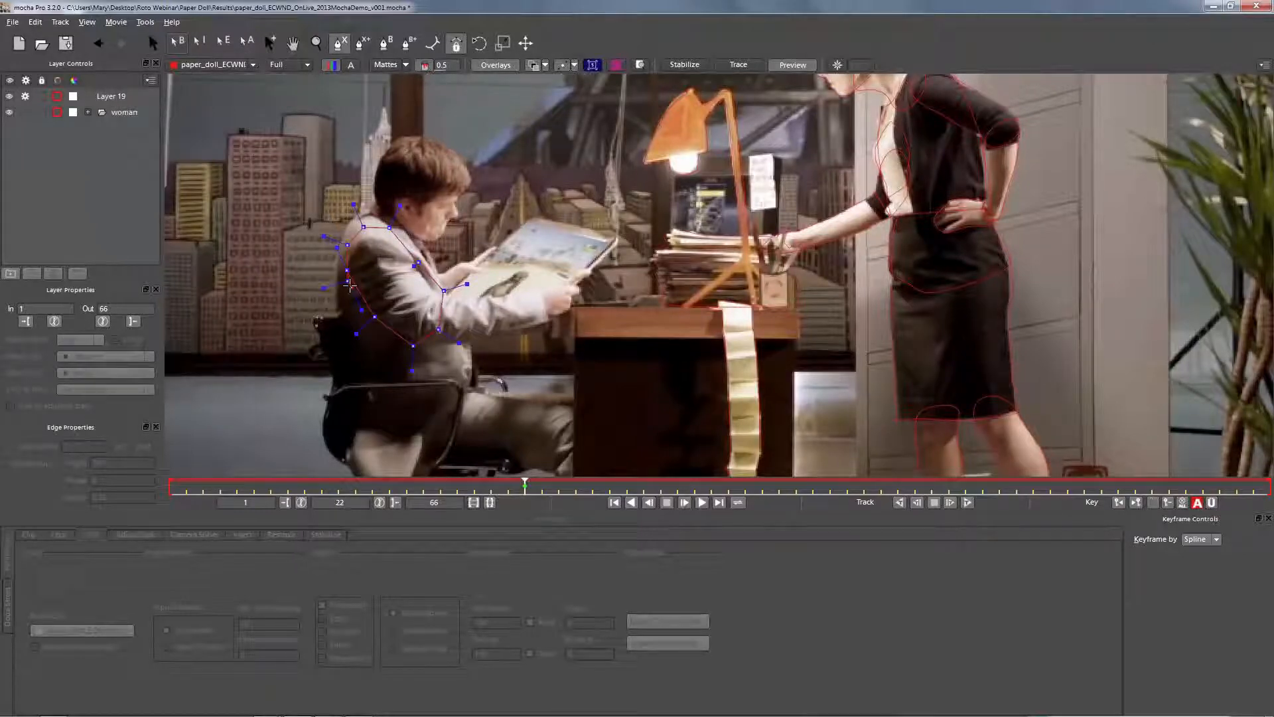
# Step: Close the X-spline around the seated man's upper arm at frame 22, turn off shear and track it backwards and forwards through the clip
pyautogui.rightClick(347, 277)
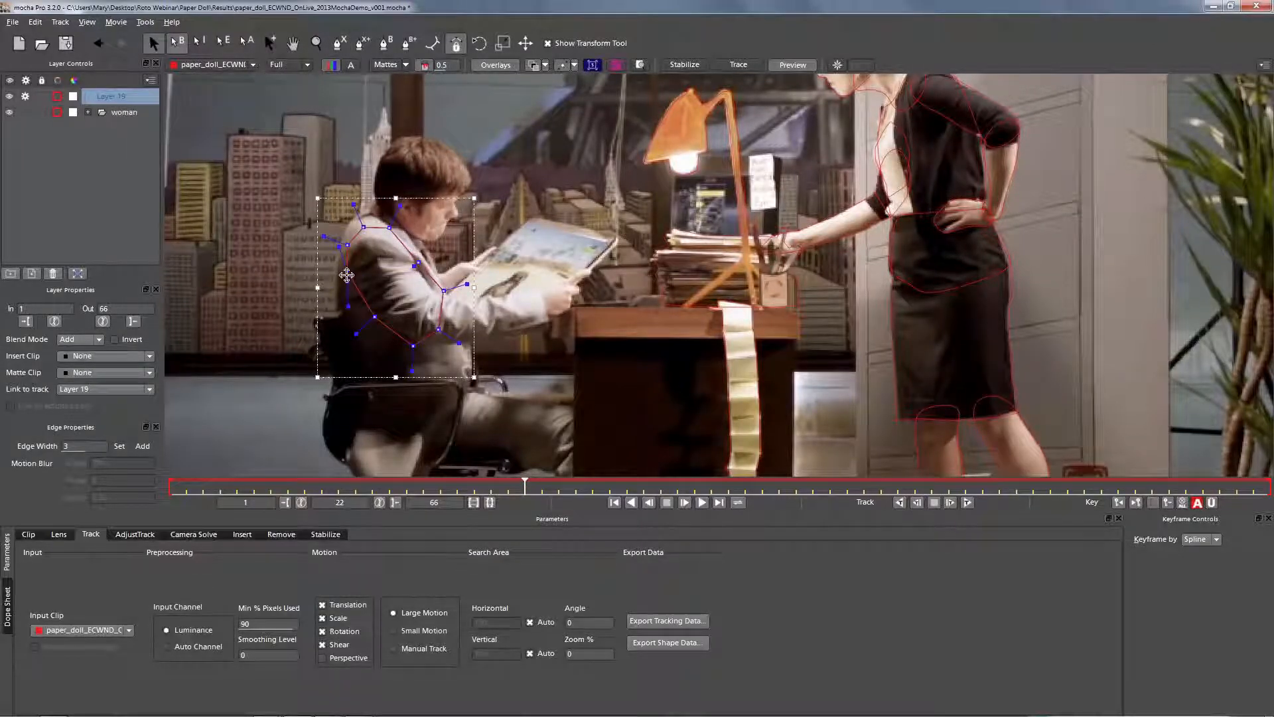
pyautogui.click(347, 276)
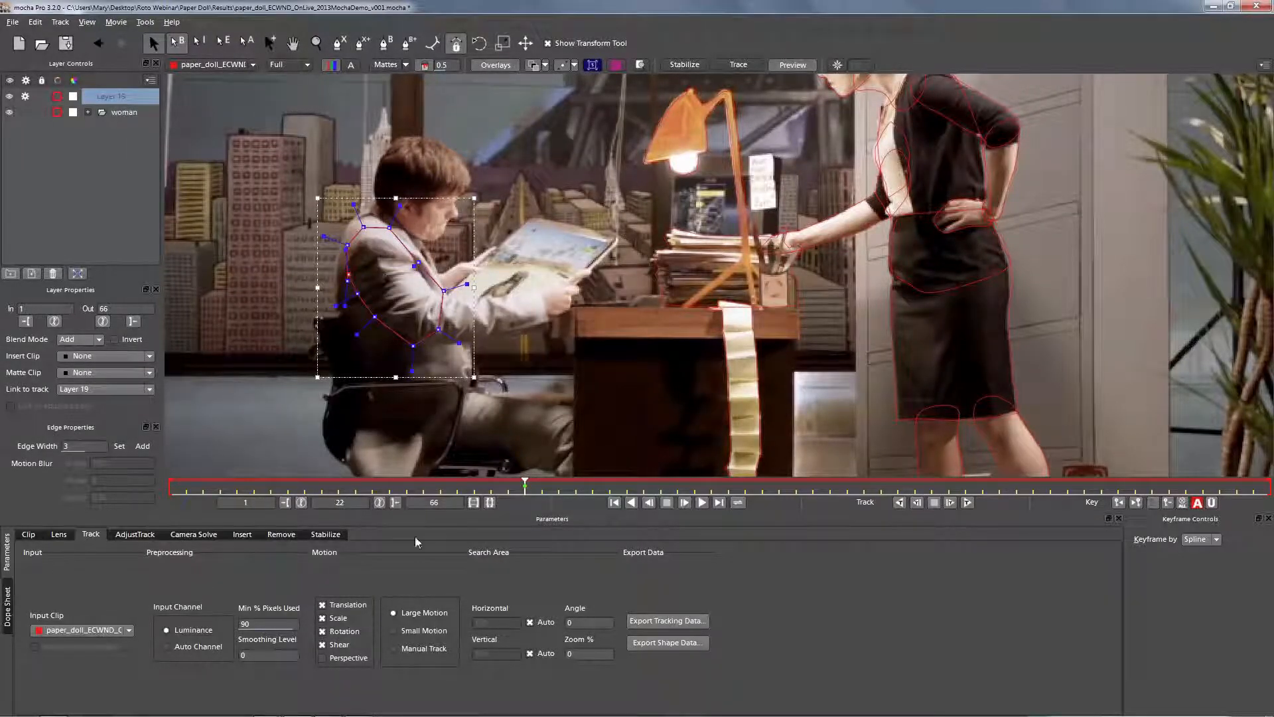
pyautogui.click(324, 644)
pyautogui.click(900, 503)
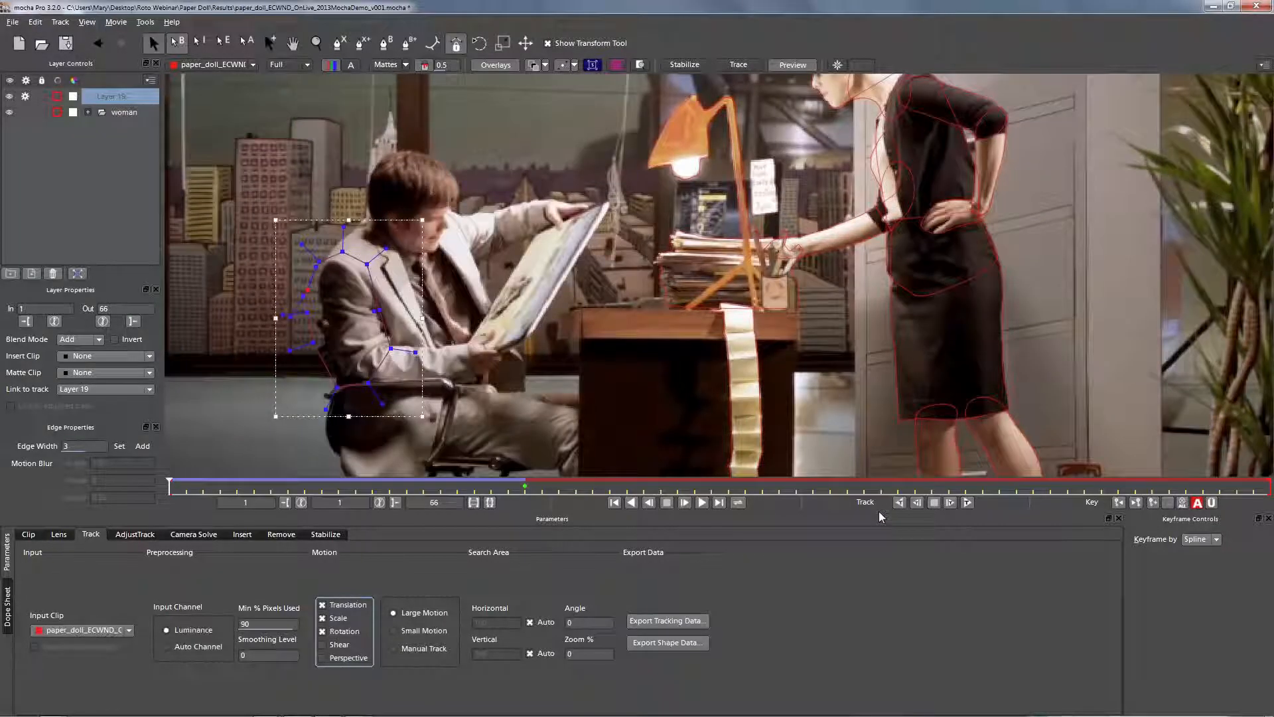
pyautogui.click(959, 506)
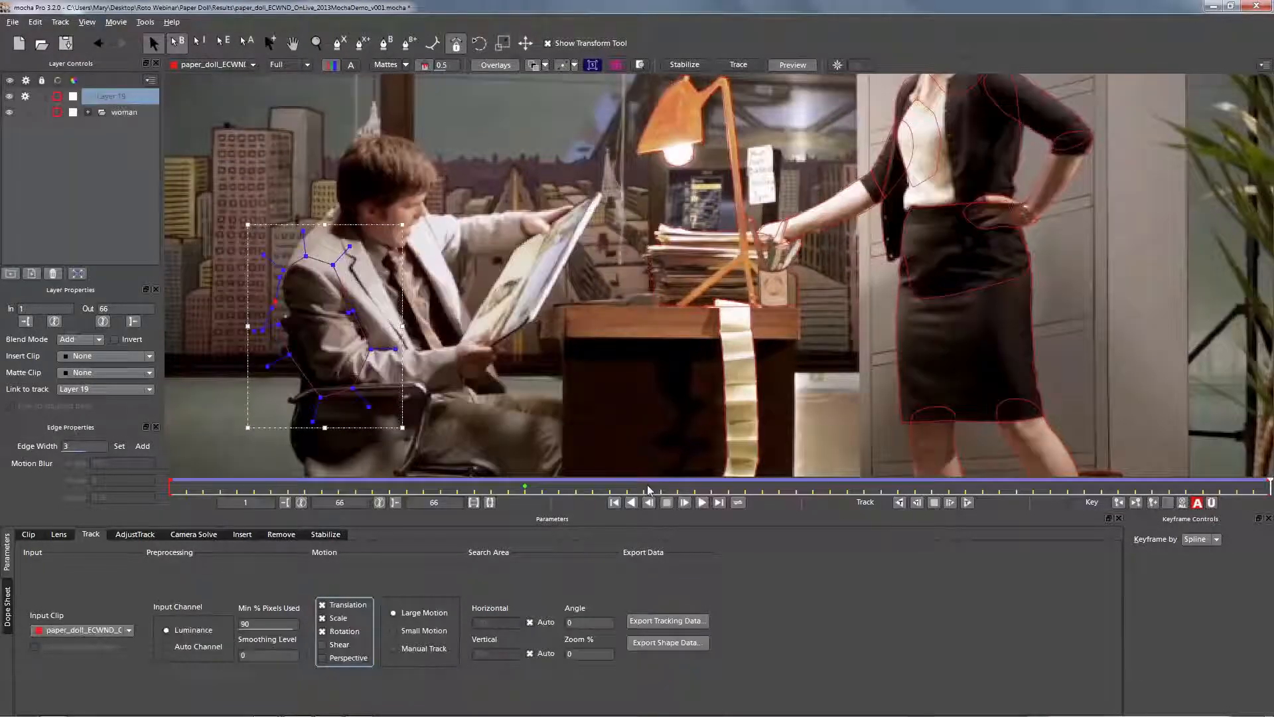
# Step: Tighten the upper-arm spline's curve and fit its points to the man's sleeve at frame 22
pyautogui.moveTo(647, 489); pyautogui.dragTo(524, 488)
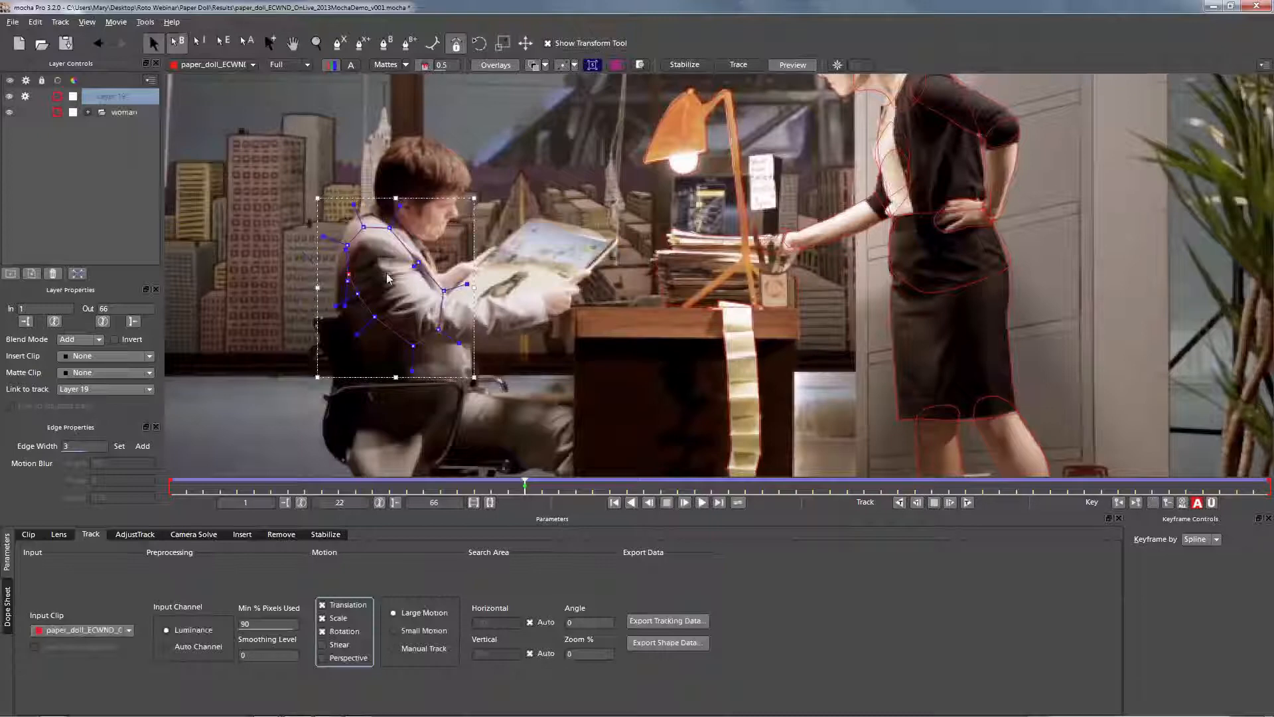
pyautogui.moveTo(466, 303); pyautogui.dragTo(438, 298)
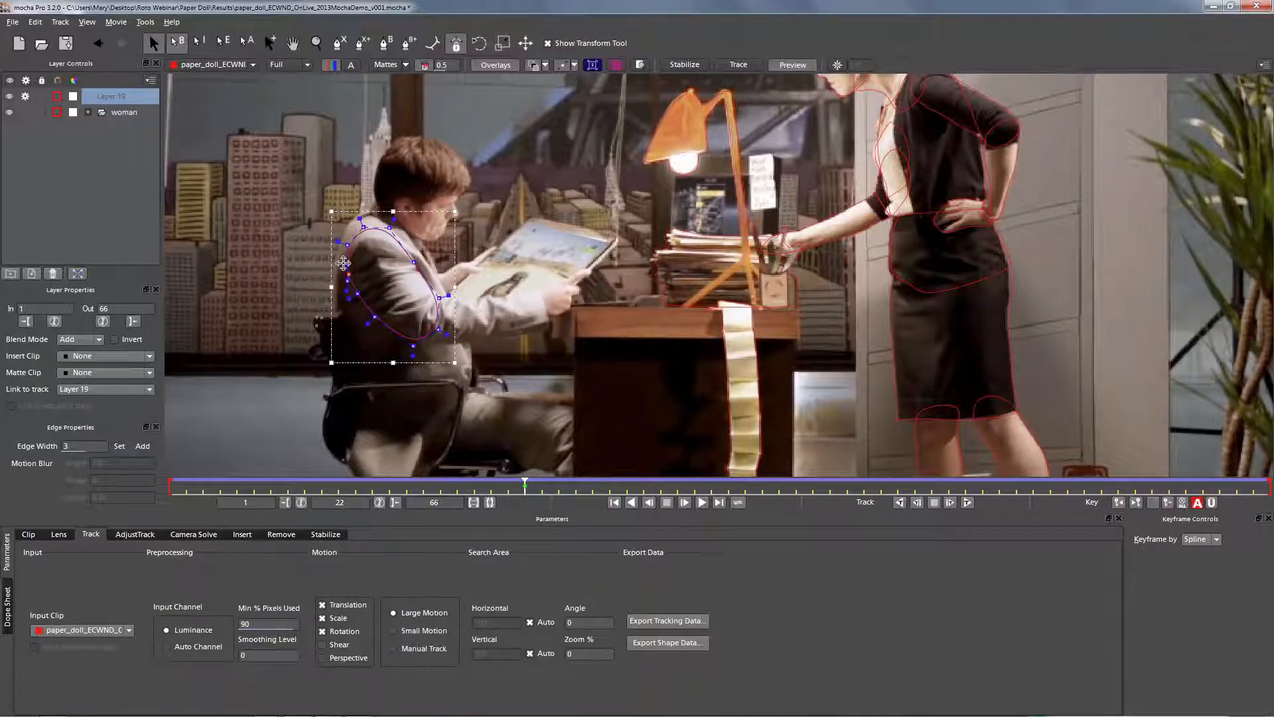
pyautogui.moveTo(349, 273); pyautogui.dragTo(412, 257)
pyautogui.moveTo(375, 318); pyautogui.dragTo(451, 333)
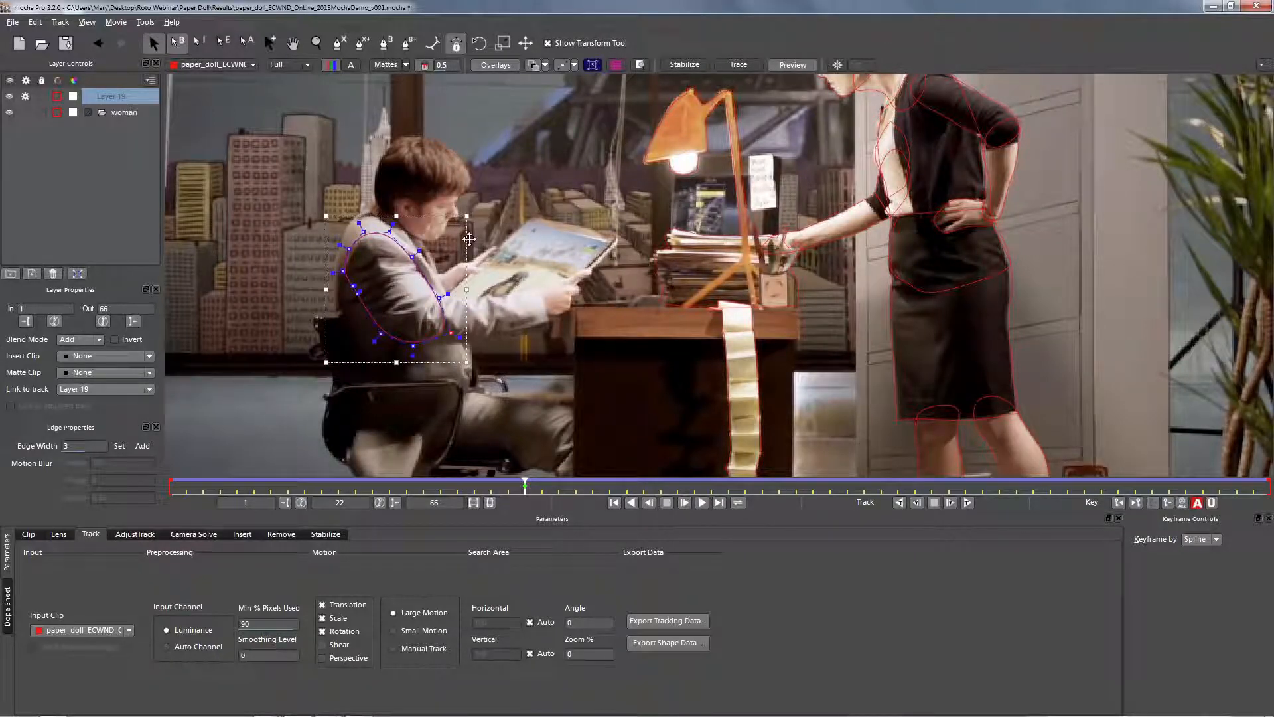
# Step: Rename the man's upper-arm layer as "left arm top"
pyautogui.click(115, 99)
pyautogui.doubleClick(114, 101)
pyautogui.write('left arm top')
pyautogui.press('Return')
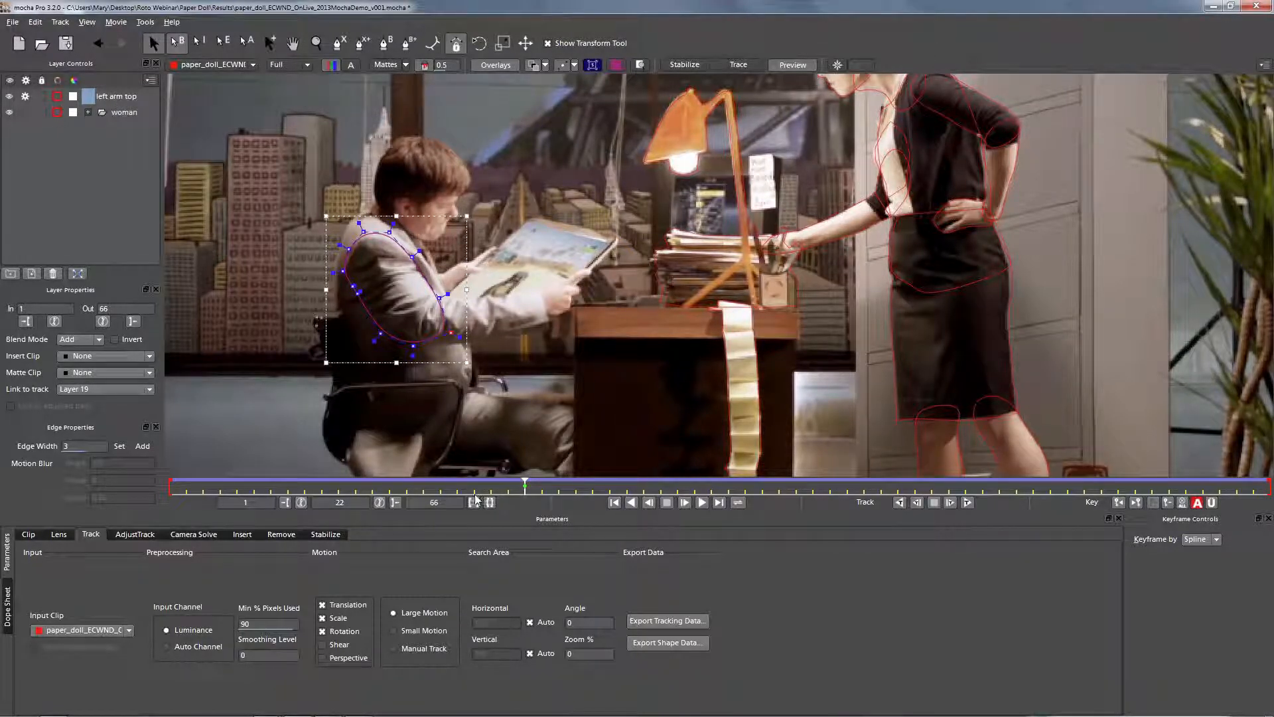
# Step: Refit the left arm top shape to the man's shoulder, sleeve edges and elbow at frame 1
pyautogui.moveTo(524, 485); pyautogui.dragTo(130, 408)
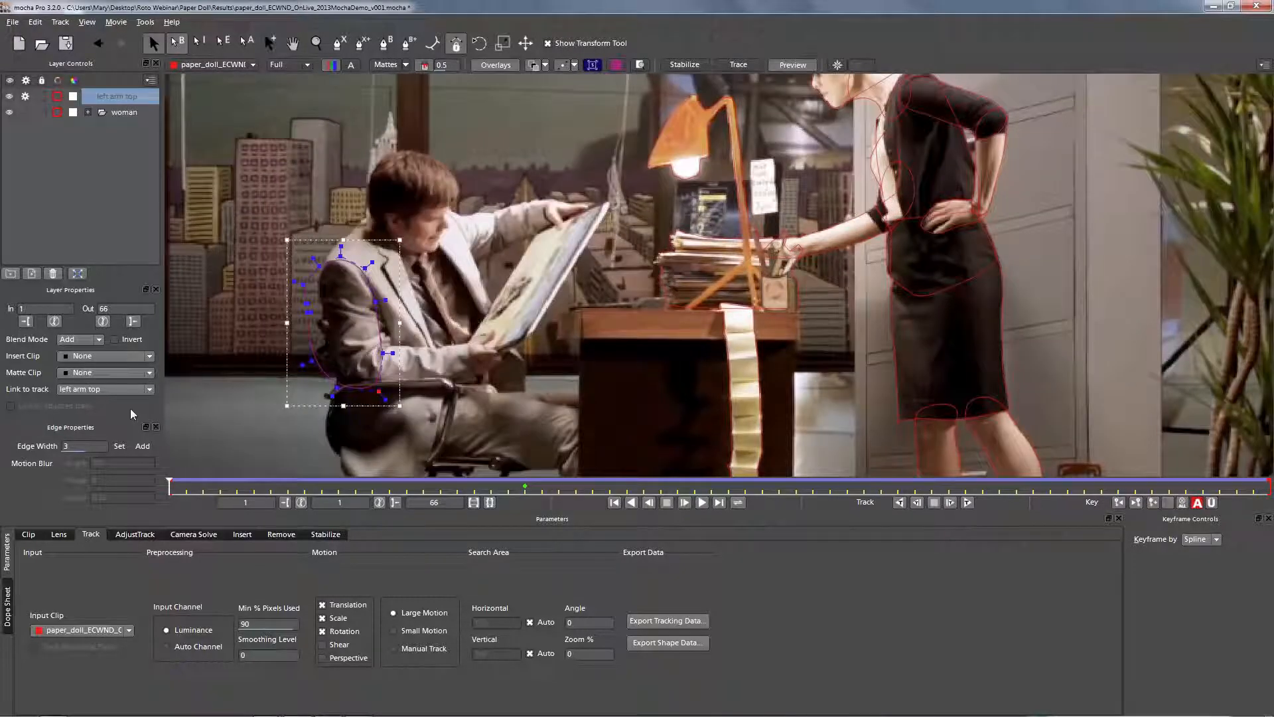
pyautogui.moveTo(286, 322); pyautogui.dragTo(302, 323)
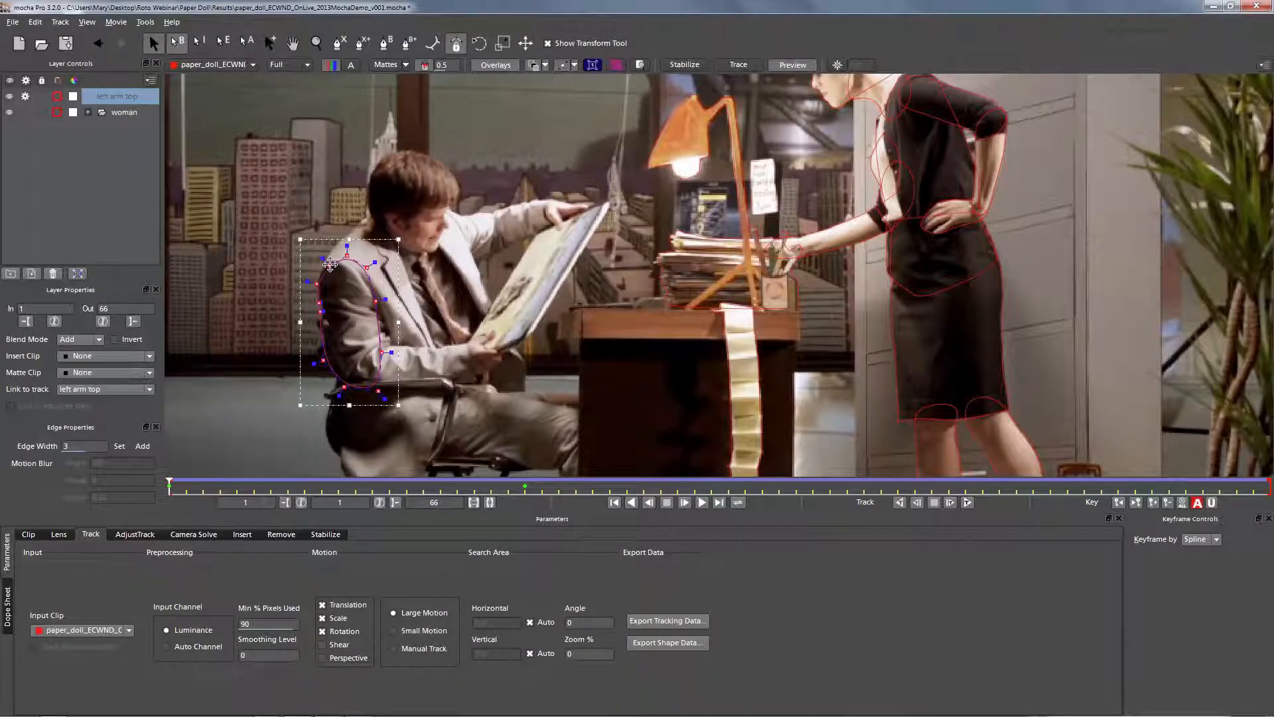
pyautogui.moveTo(331, 266); pyautogui.dragTo(362, 271)
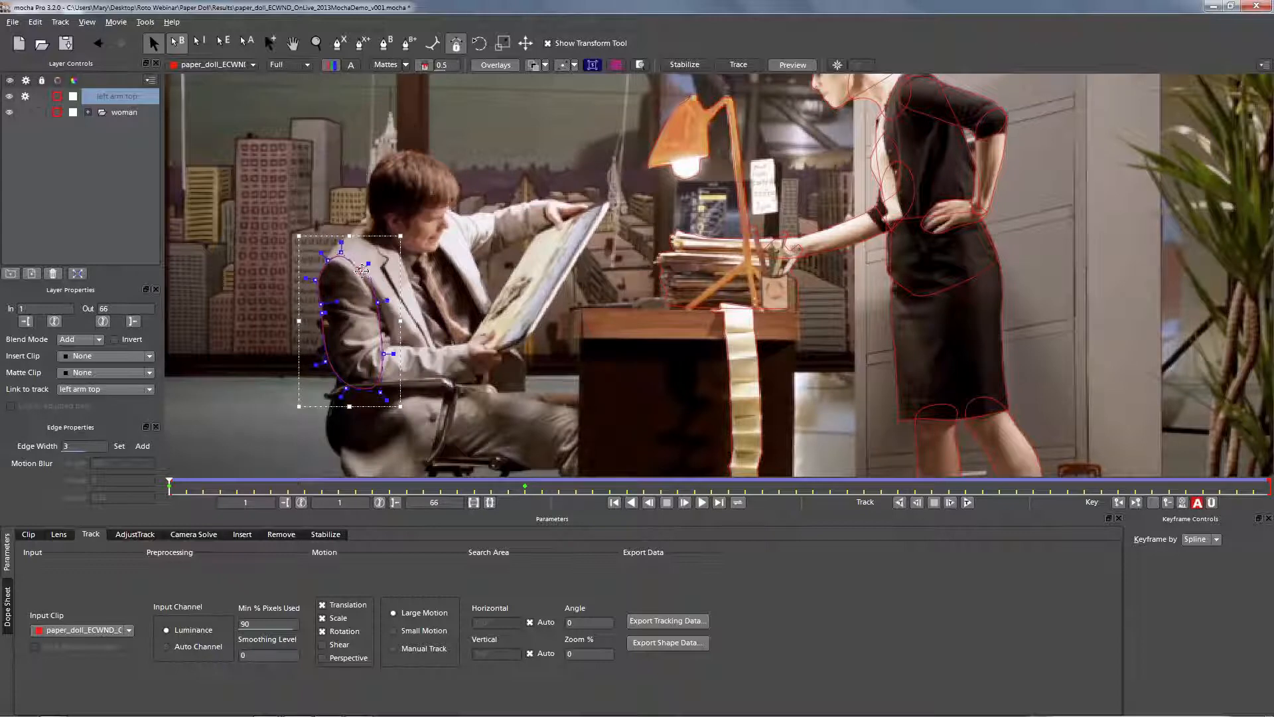
pyautogui.moveTo(385, 354); pyautogui.dragTo(396, 347)
pyautogui.moveTo(378, 297); pyautogui.dragTo(375, 293)
pyautogui.moveTo(380, 393); pyautogui.dragTo(329, 357)
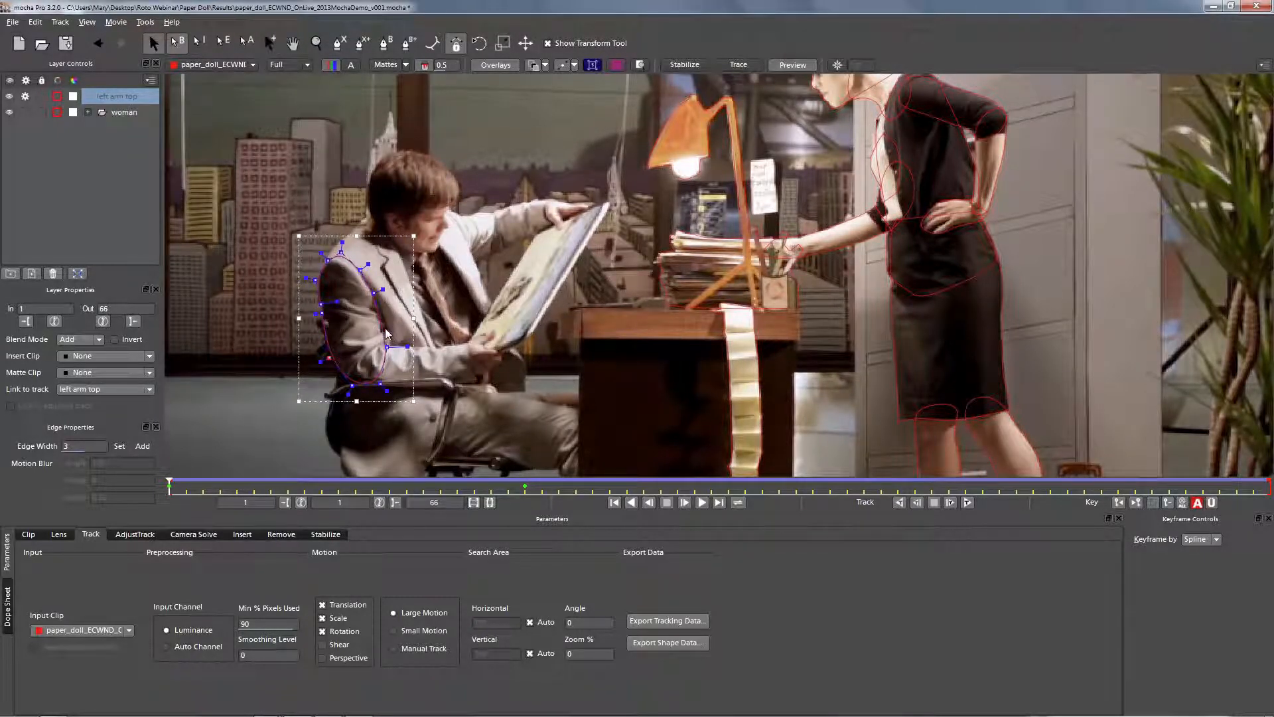
# Step: Add control points along the inner sleeve edge at frame 1 and shape the spline around the arm
pyautogui.click(270, 42)
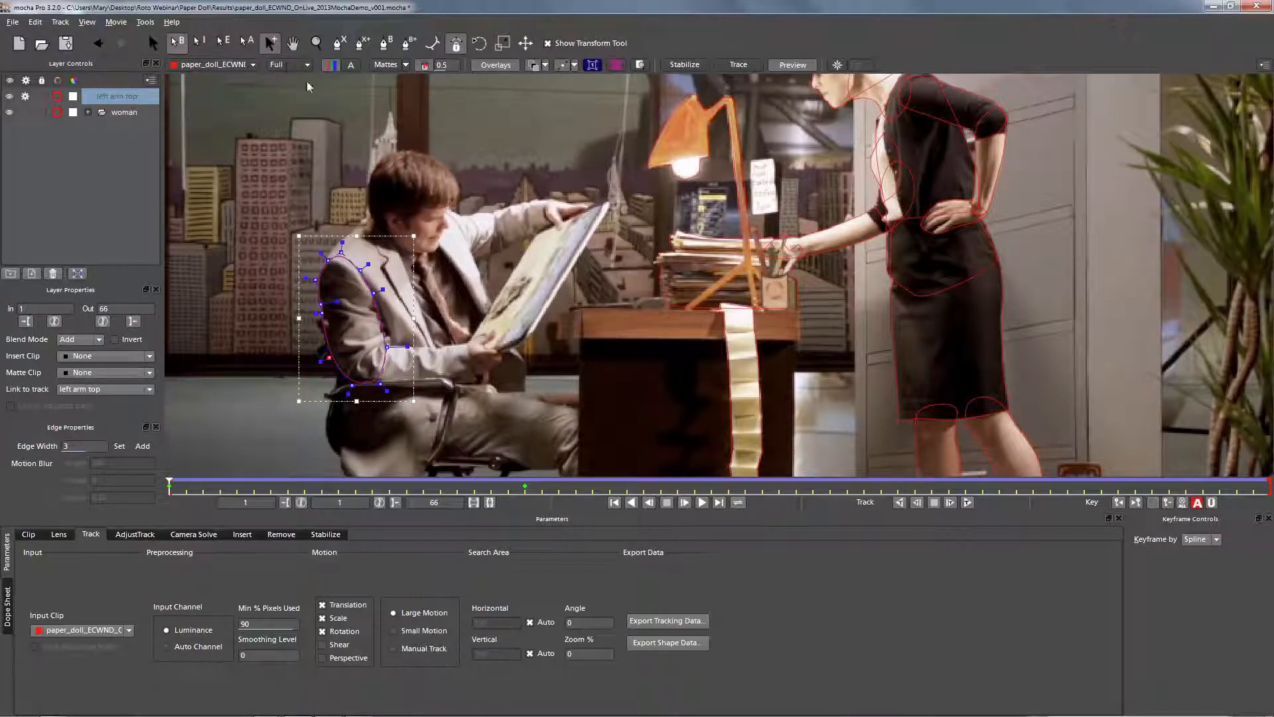
pyautogui.click(380, 334)
pyautogui.moveTo(381, 333); pyautogui.dragTo(388, 315)
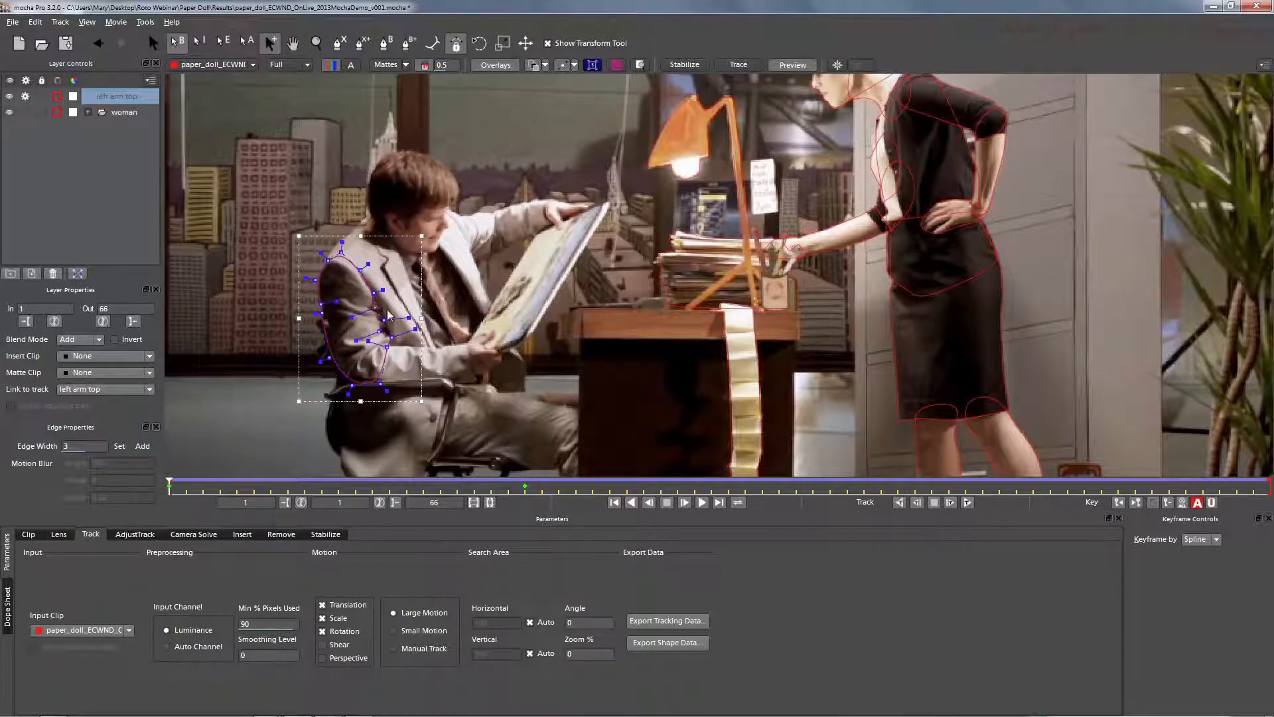
pyautogui.moveTo(464, 355); pyautogui.dragTo(397, 319)
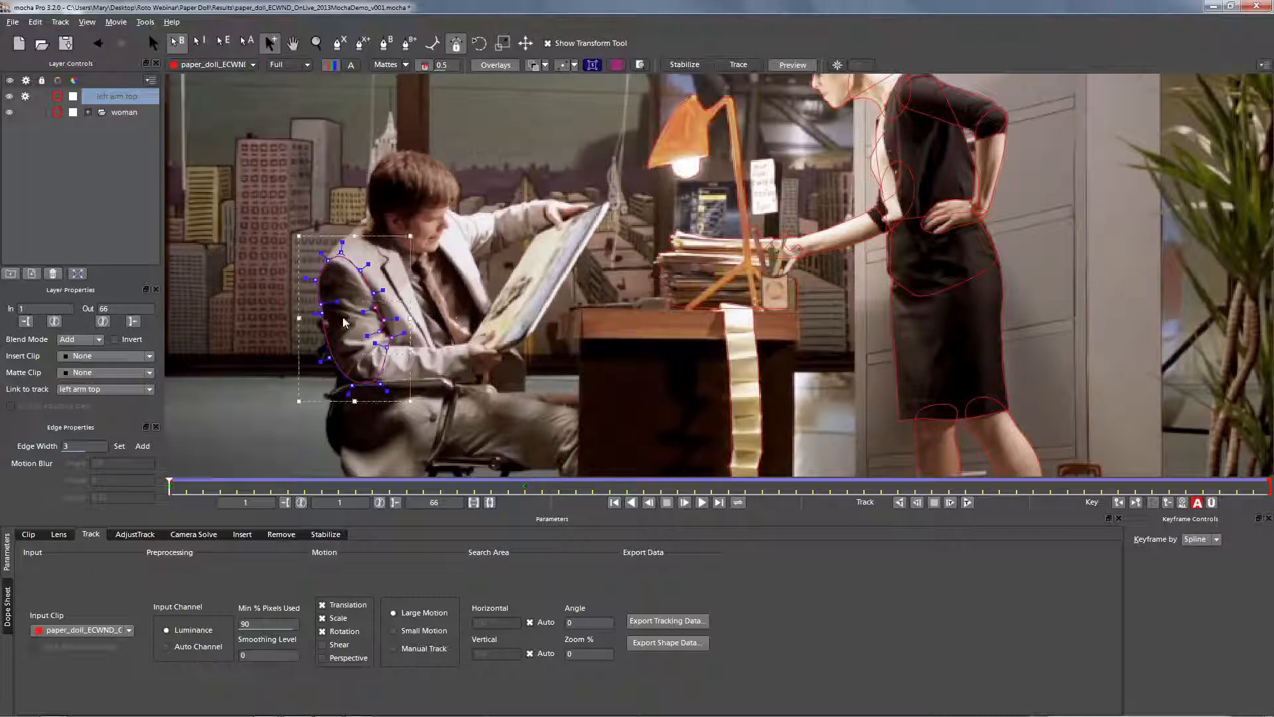
pyautogui.moveTo(322, 305); pyautogui.dragTo(319, 288)
# Step: Refit the inner and outer sleeve edges of the left arm top shape at frame 10
pyautogui.moveTo(171, 481); pyautogui.dragTo(508, 474)
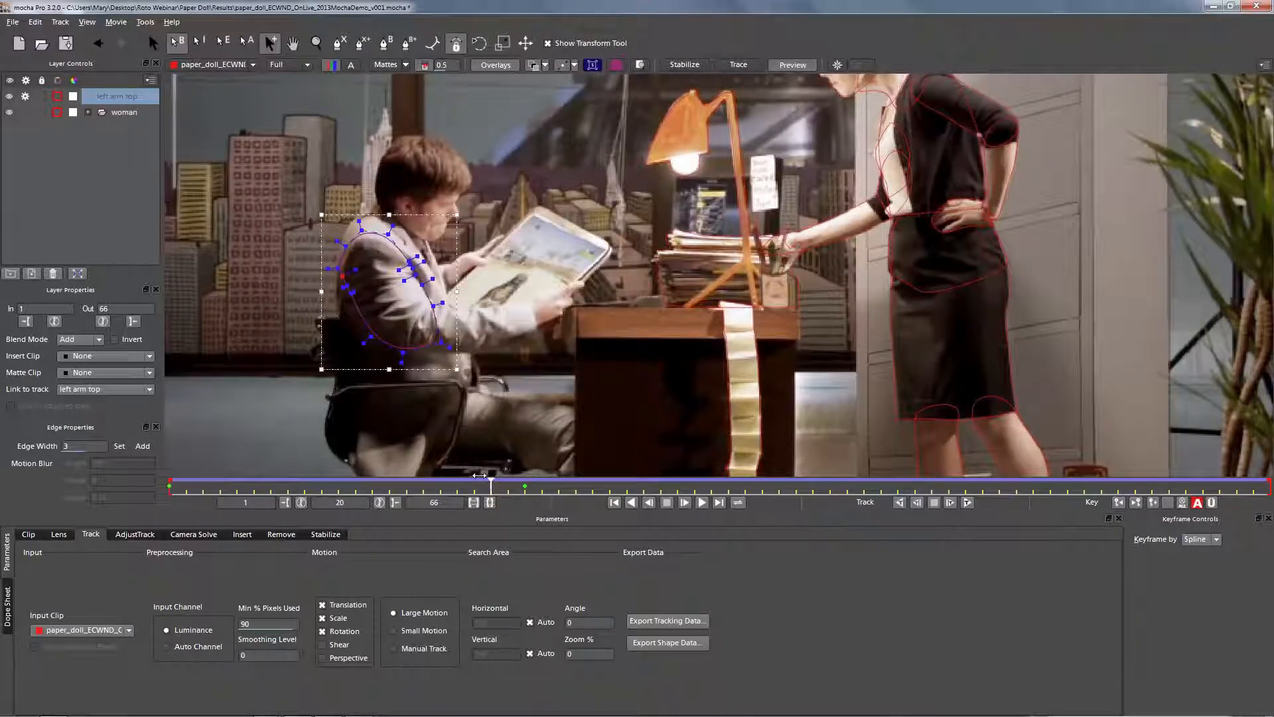
pyautogui.click(499, 487)
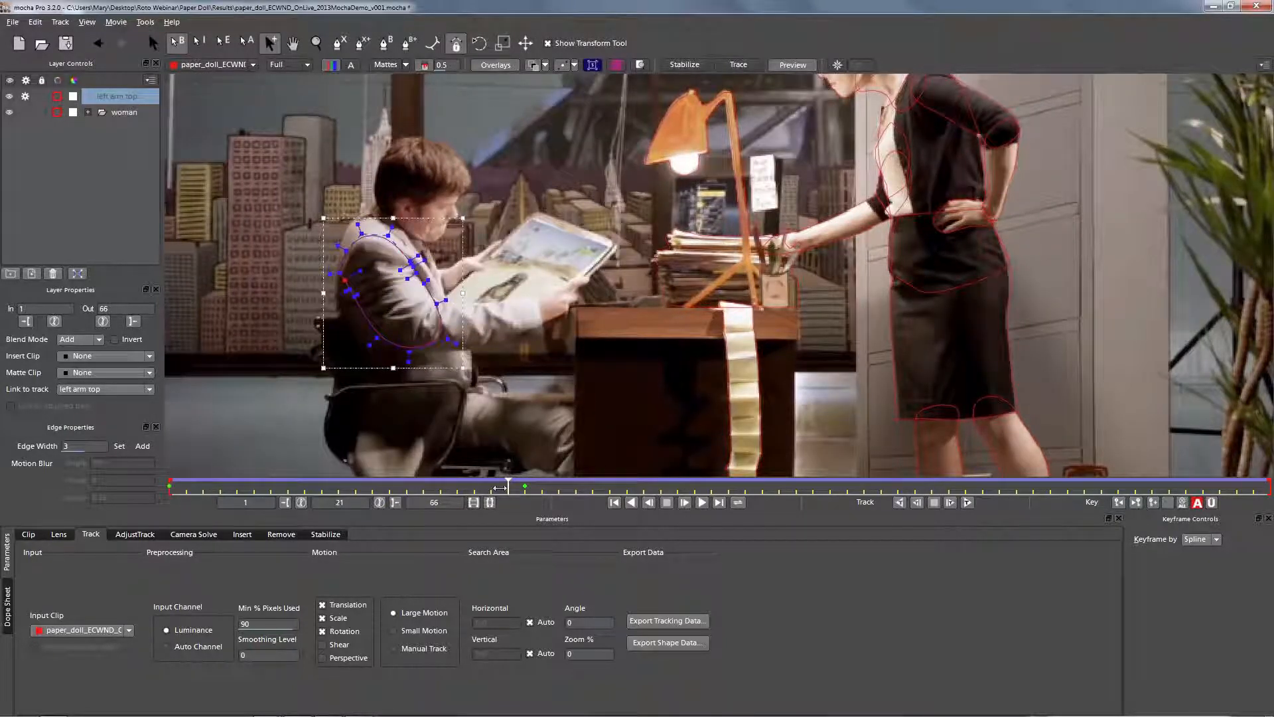
pyautogui.moveTo(499, 487); pyautogui.dragTo(322, 480)
pyautogui.moveTo(393, 285); pyautogui.dragTo(402, 295)
pyautogui.moveTo(400, 302)
pyautogui.mouseDown()
pyautogui.moveTo(418, 327)
pyautogui.moveTo(412, 317)
pyautogui.mouseUp()
pyautogui.moveTo(328, 281); pyautogui.dragTo(319, 282)
# Step: Correct the outer sleeve edge of the left arm top shape at frame 7
pyautogui.click(312, 484)
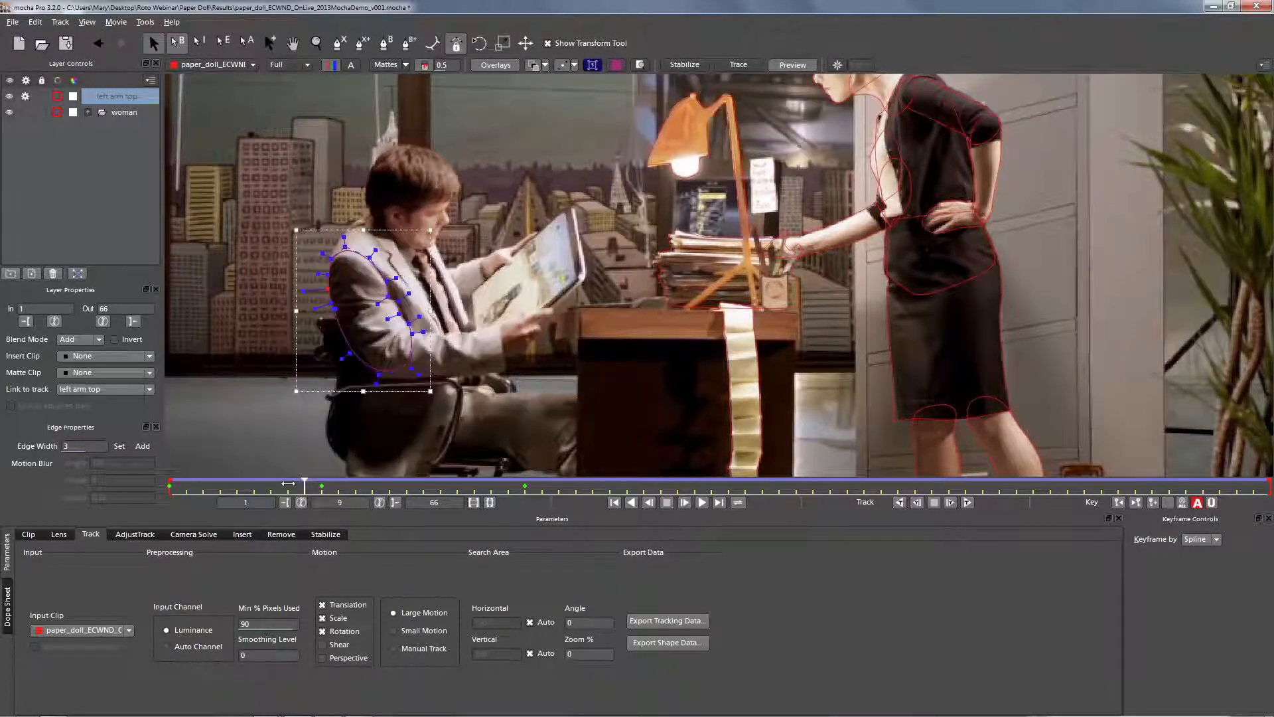
pyautogui.click(221, 483)
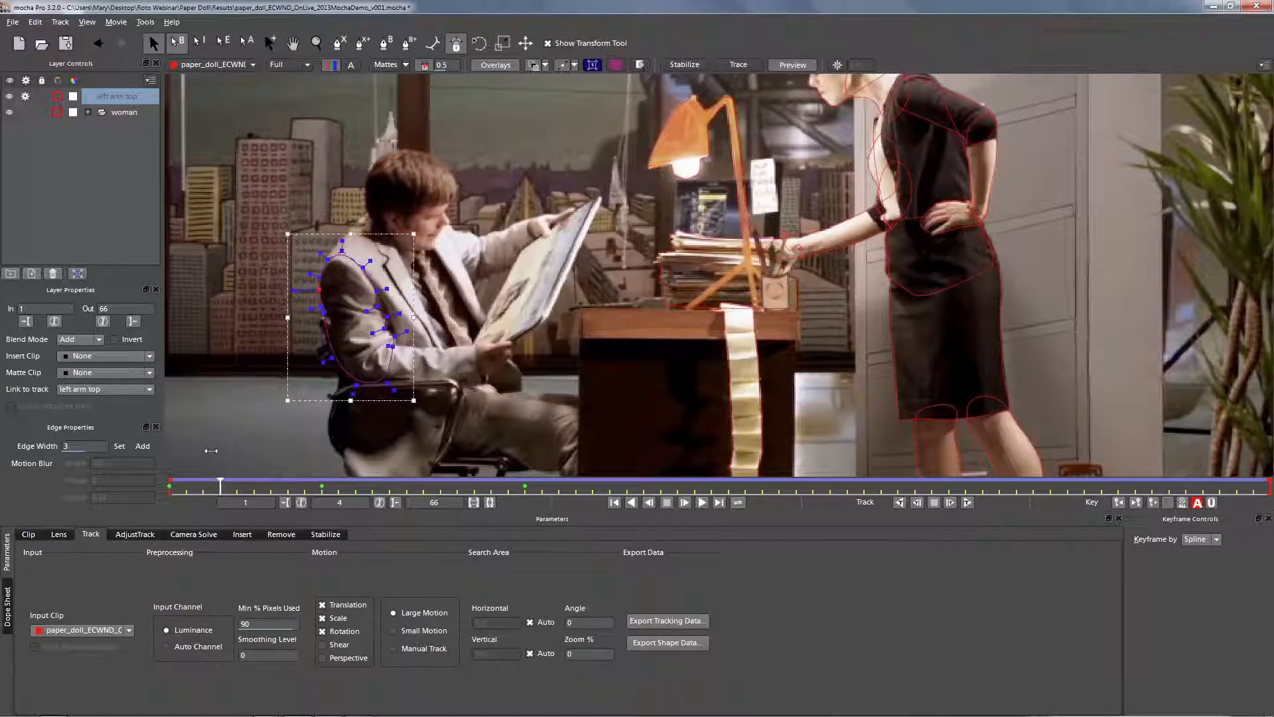
pyautogui.moveTo(211, 451); pyautogui.dragTo(271, 446)
pyautogui.moveTo(337, 357); pyautogui.dragTo(323, 290)
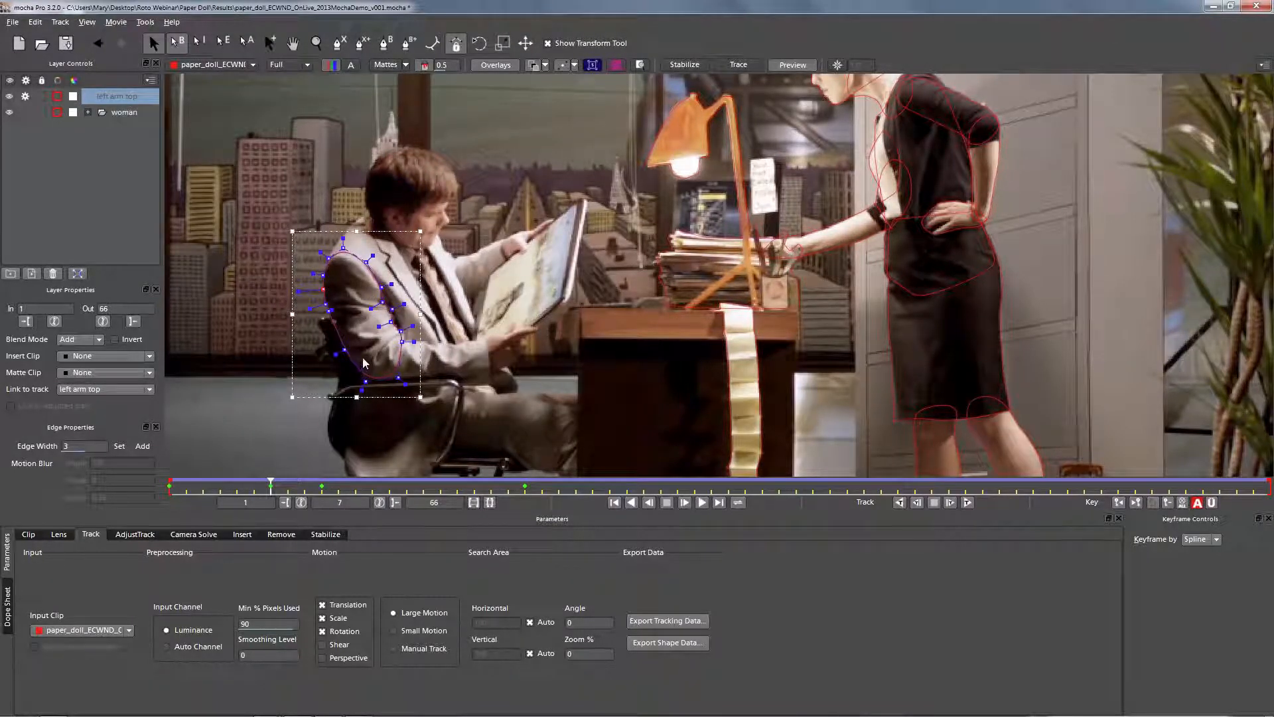
# Step: Refit the left arm top shape to the man's shoulder, back of the sleeve, elbow and inner sleeve edge at frame 66
pyautogui.moveTo(269, 487)
pyautogui.mouseDown()
pyautogui.moveTo(243, 486)
pyautogui.moveTo(385, 474)
pyautogui.moveTo(271, 484)
pyautogui.mouseUp()
pyautogui.moveTo(271, 483); pyautogui.dragTo(1270, 438)
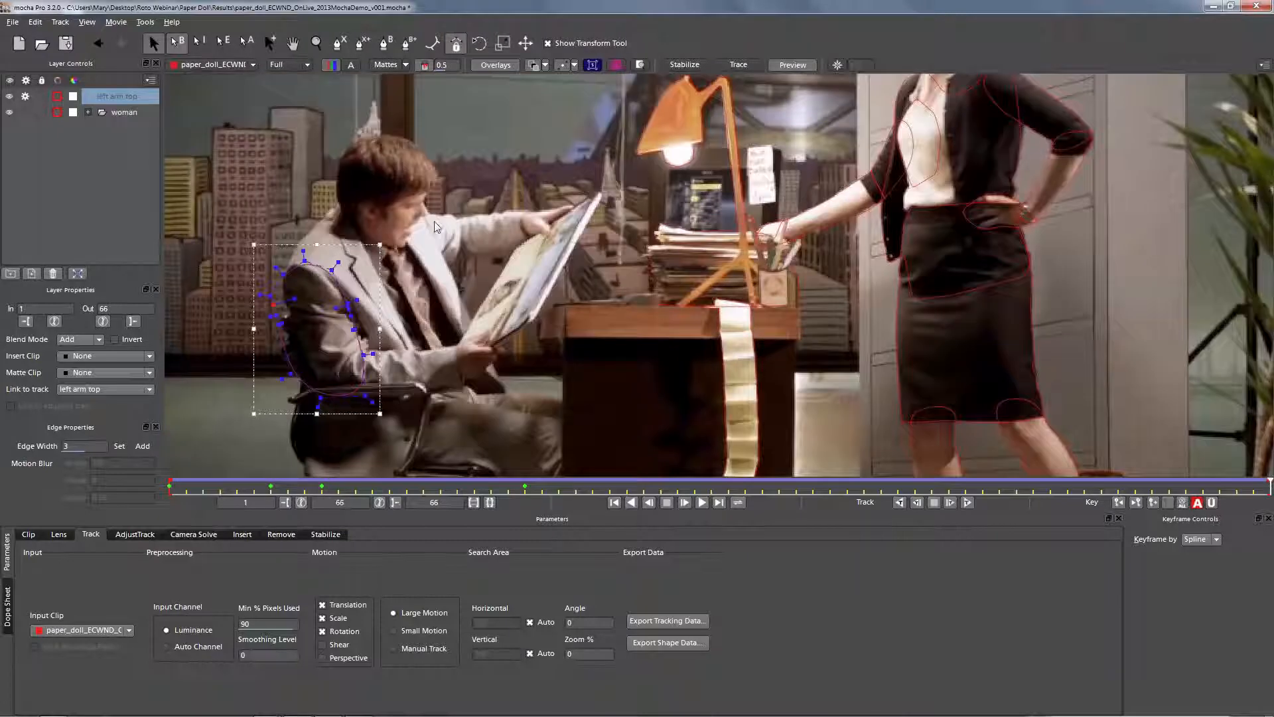
pyautogui.moveTo(304, 260); pyautogui.dragTo(295, 258)
pyautogui.moveTo(284, 274); pyautogui.dragTo(288, 324)
pyautogui.moveTo(288, 367); pyautogui.dragTo(323, 393)
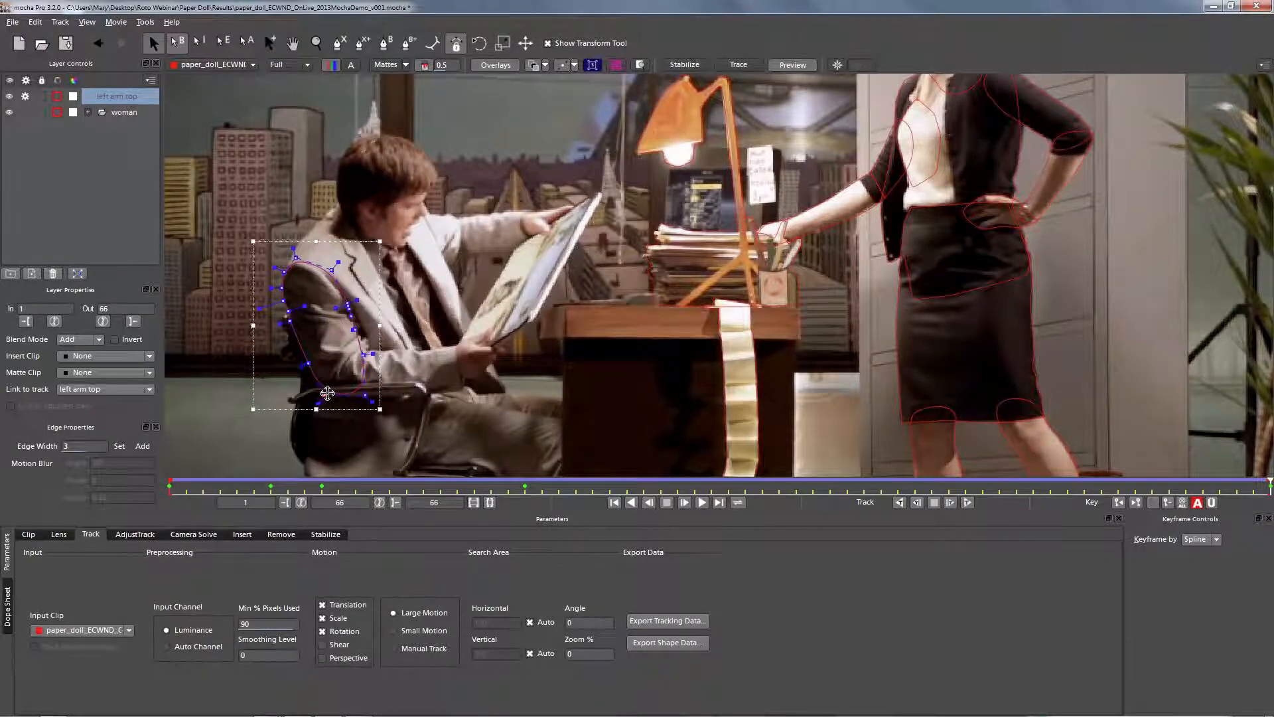
pyautogui.moveTo(346, 301); pyautogui.dragTo(358, 334)
pyautogui.moveTo(354, 318); pyautogui.dragTo(354, 320)
pyautogui.click(346, 315)
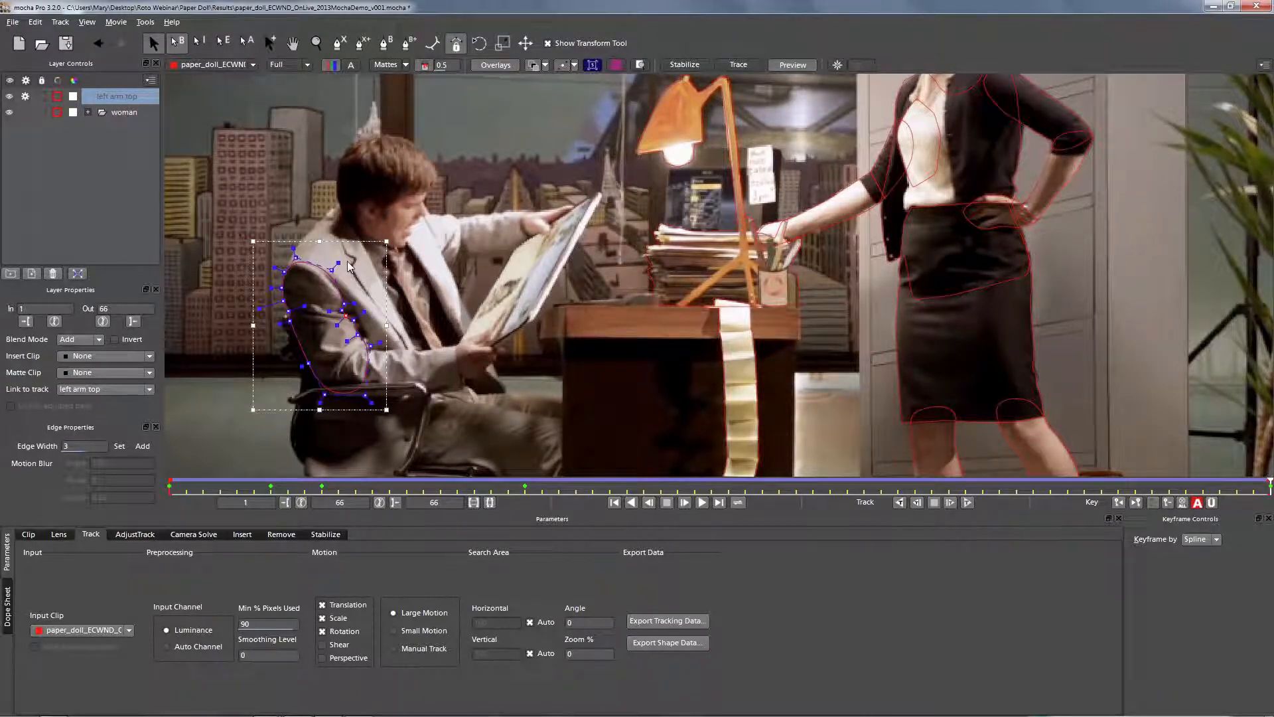
pyautogui.moveTo(331, 270); pyautogui.dragTo(327, 274)
# Step: Shift the outer-edge points of the left arm top shape at frame 48 and refine its shoulder and elbow
pyautogui.click(1241, 485)
pyautogui.moveTo(1241, 486); pyautogui.dragTo(338, 486)
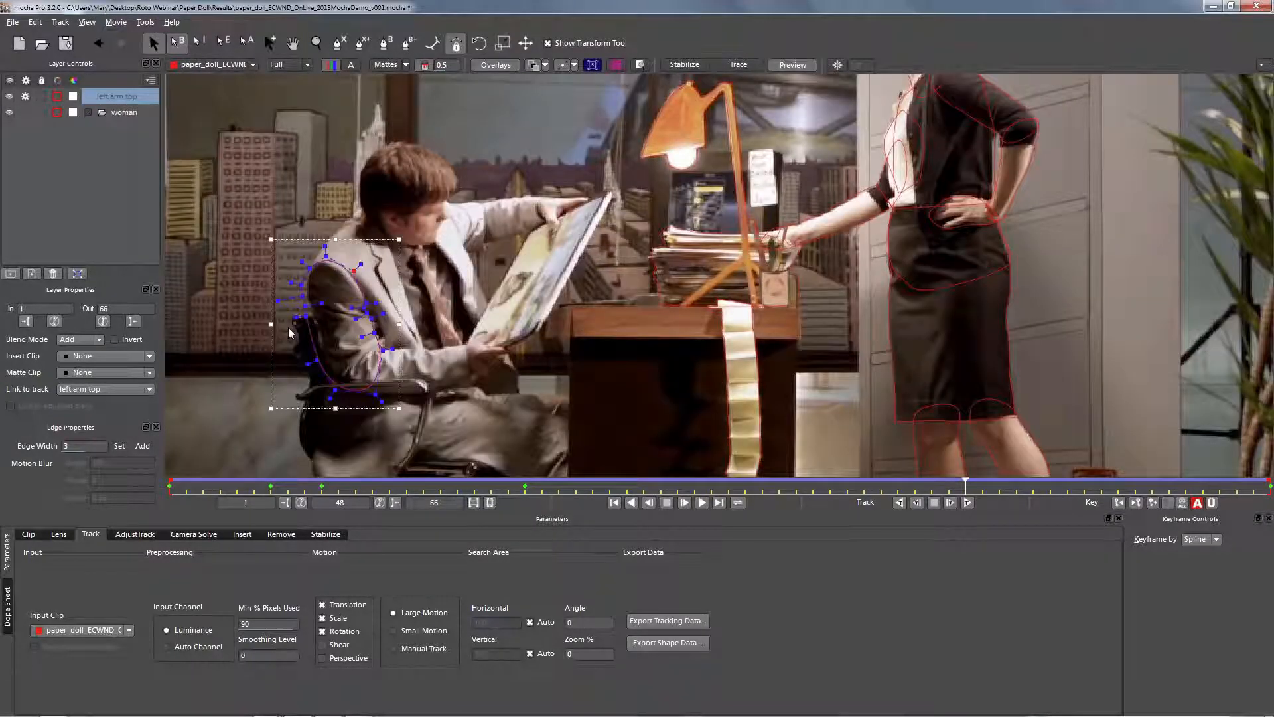
pyautogui.moveTo(233, 250); pyautogui.dragTo(346, 403)
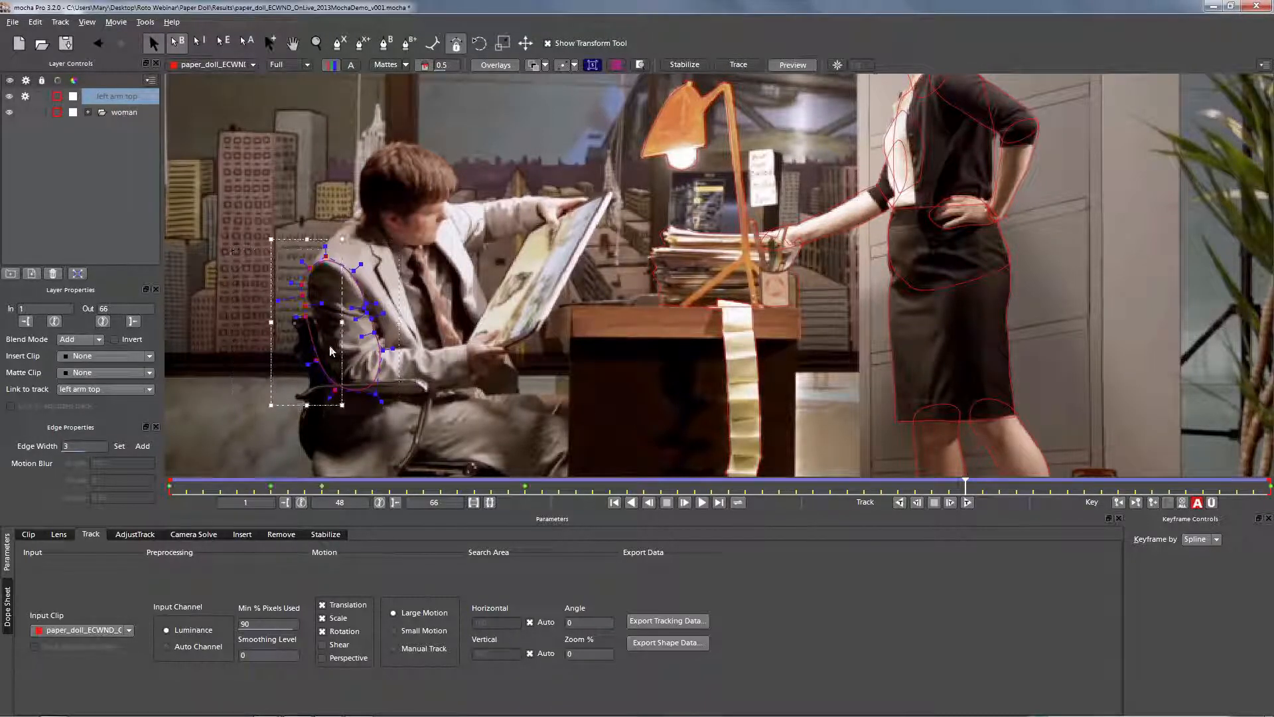
pyautogui.moveTo(308, 308); pyautogui.dragTo(312, 304)
pyautogui.moveTo(332, 253); pyautogui.dragTo(327, 257)
pyautogui.moveTo(315, 265); pyautogui.dragTo(353, 272)
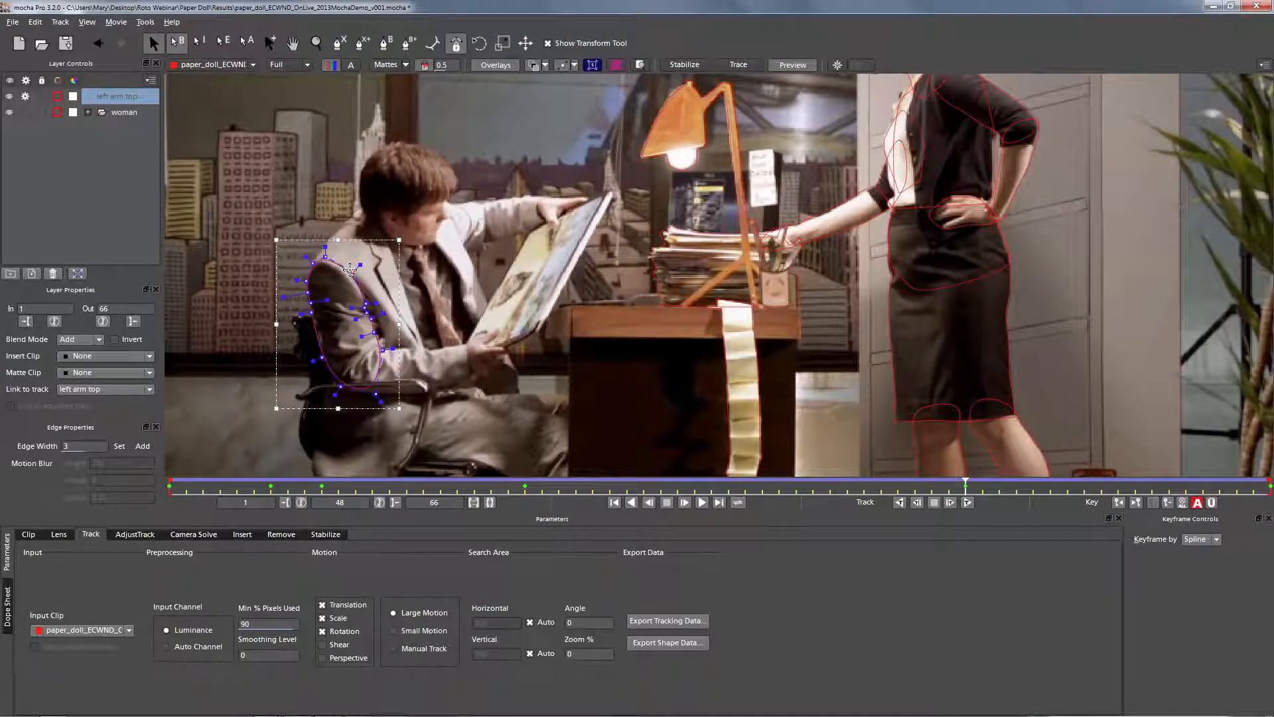
pyautogui.moveTo(341, 385); pyautogui.dragTo(323, 359)
# Step: Move the outer sleeve points of the left arm top shape onto the arm's edge at frame 58
pyautogui.click(987, 488)
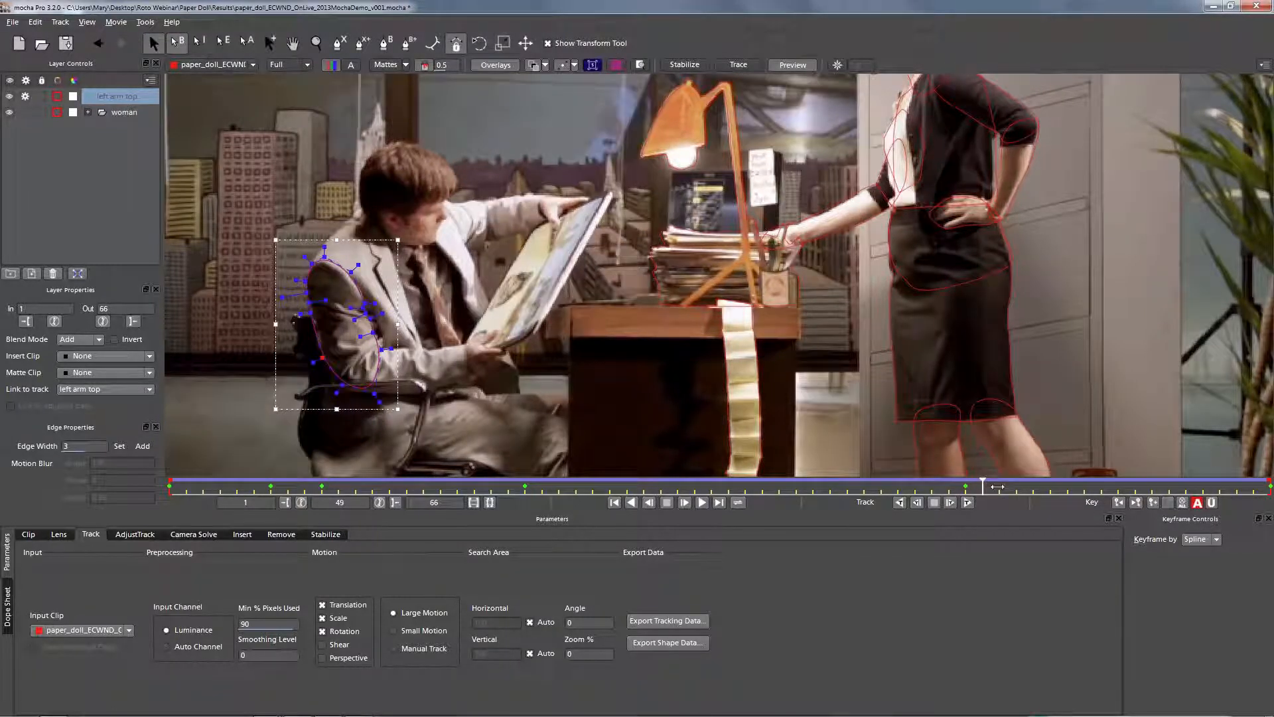
pyautogui.moveTo(995, 486); pyautogui.dragTo(1127, 408)
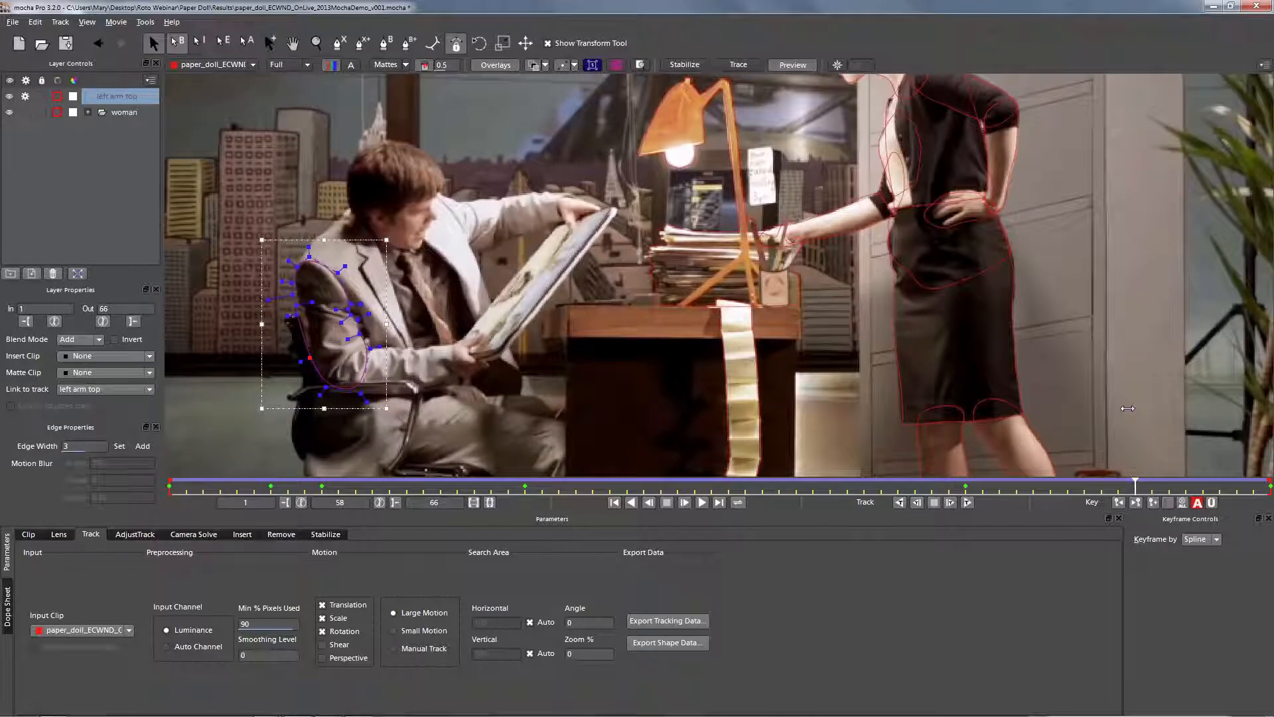
pyautogui.moveTo(268, 274); pyautogui.dragTo(310, 326)
pyautogui.moveTo(304, 308); pyautogui.dragTo(305, 305)
pyautogui.hotkey('ctrl', 'a')
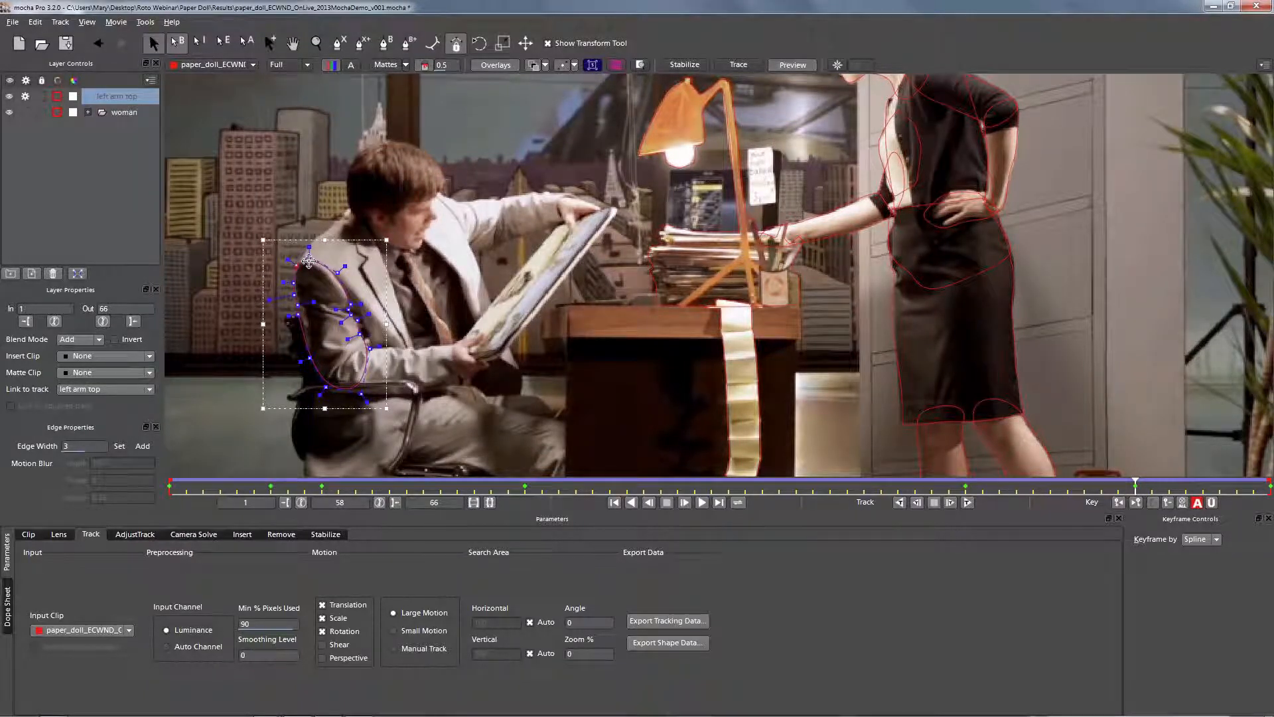
# Step: Turn off tracking for left arm top, lock and hide the layer, and activate the X-spline creation tool at frame 20
pyautogui.moveTo(1133, 486); pyautogui.dragTo(491, 431)
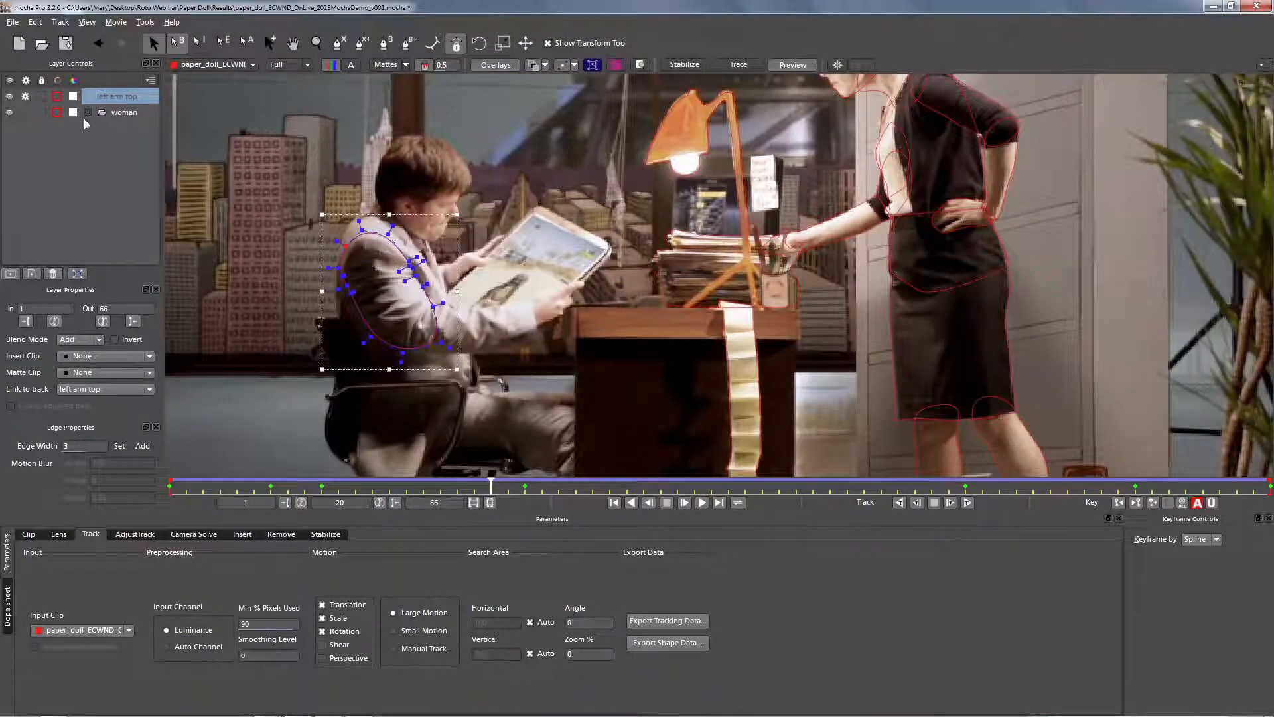
pyautogui.click(25, 97)
pyautogui.click(41, 97)
pyautogui.click(10, 96)
pyautogui.click(339, 43)
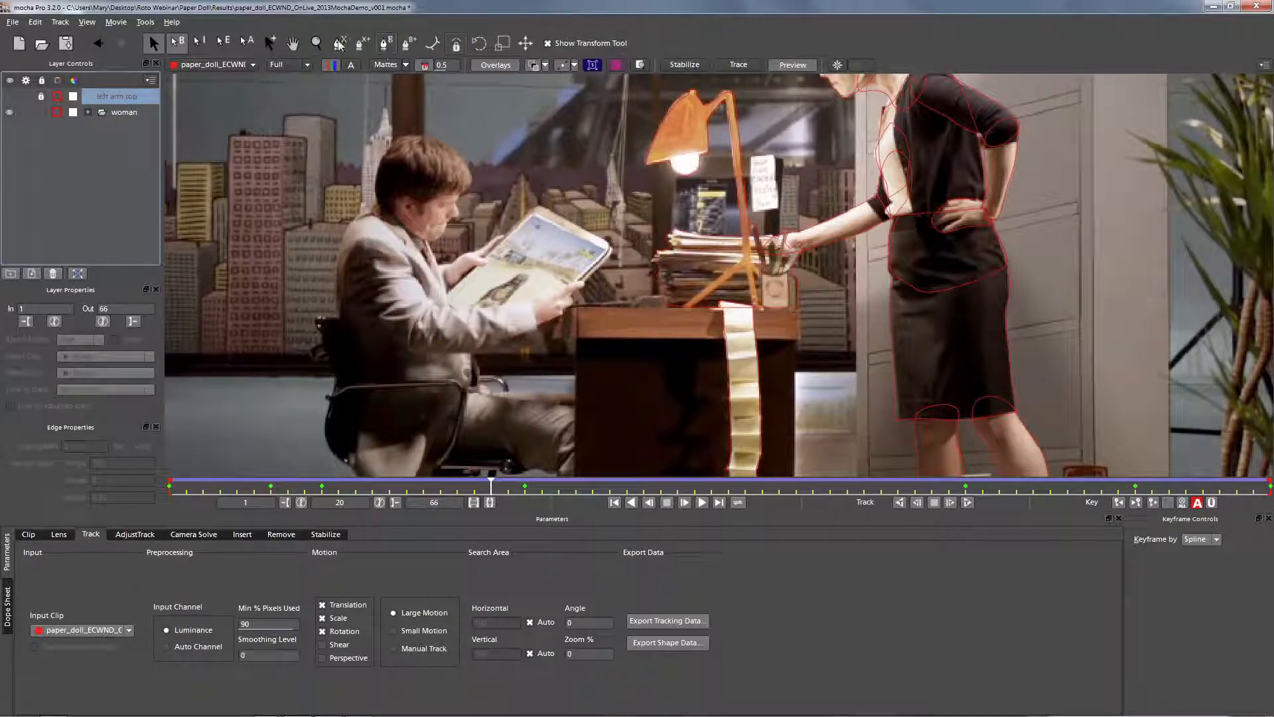
# Step: Draw a closed X-spline around the seated man's front forearm sleeve, from the elbow to the cuff, at frame 20
pyautogui.click(532, 301)
pyautogui.click(506, 306)
pyautogui.click(492, 305)
pyautogui.click(483, 307)
pyautogui.click(467, 306)
pyautogui.click(458, 309)
pyautogui.click(437, 305)
pyautogui.click(422, 310)
pyautogui.click(406, 335)
pyautogui.click(423, 356)
pyautogui.click(468, 356)
pyautogui.click(518, 349)
pyautogui.click(538, 346)
pyautogui.click(537, 315)
pyautogui.rightClick(535, 315)
# Step: Sharpen the cuff corners of the new forearm shape and adjust its lower edge at frame 20
pyautogui.moveTo(394, 304); pyautogui.dragTo(634, 425)
pyautogui.moveTo(542, 280); pyautogui.dragTo(545, 276)
pyautogui.moveTo(550, 356); pyautogui.dragTo(560, 365)
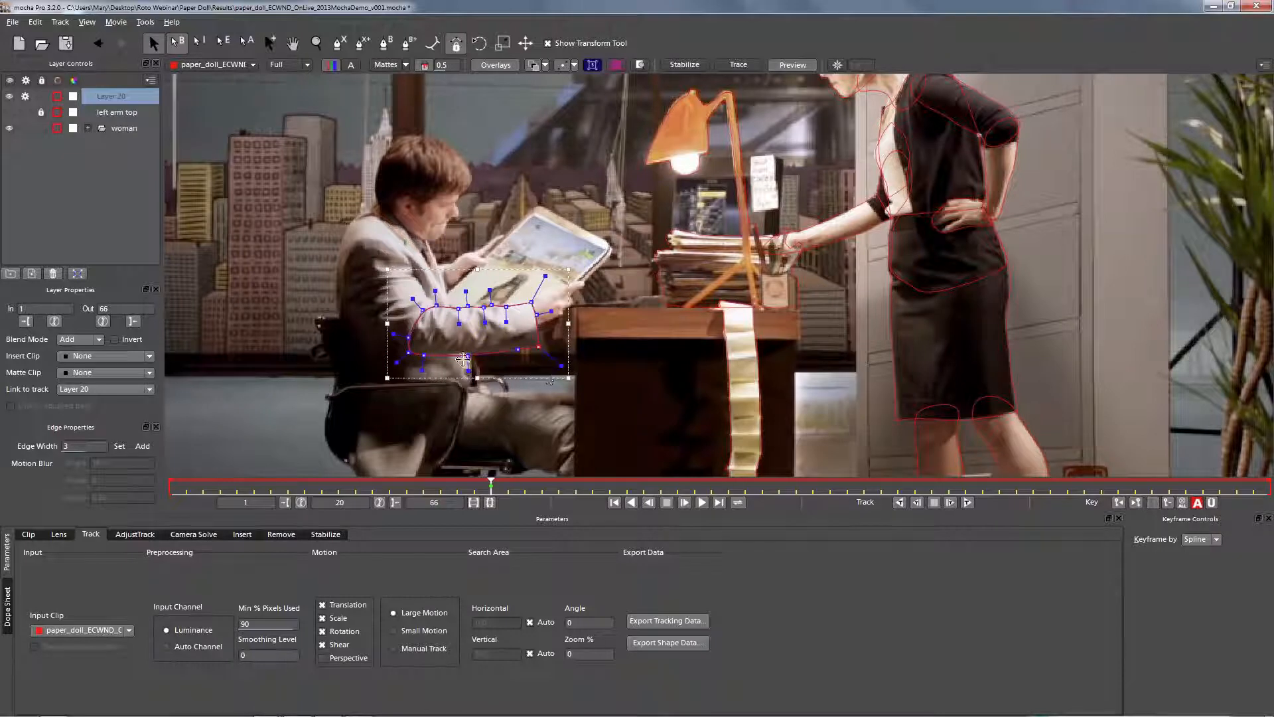
pyautogui.moveTo(468, 355); pyautogui.dragTo(425, 355)
# Step: Track the forearm shape from frame 20 backward to frame 1 and forward to frame 66
pyautogui.click(901, 504)
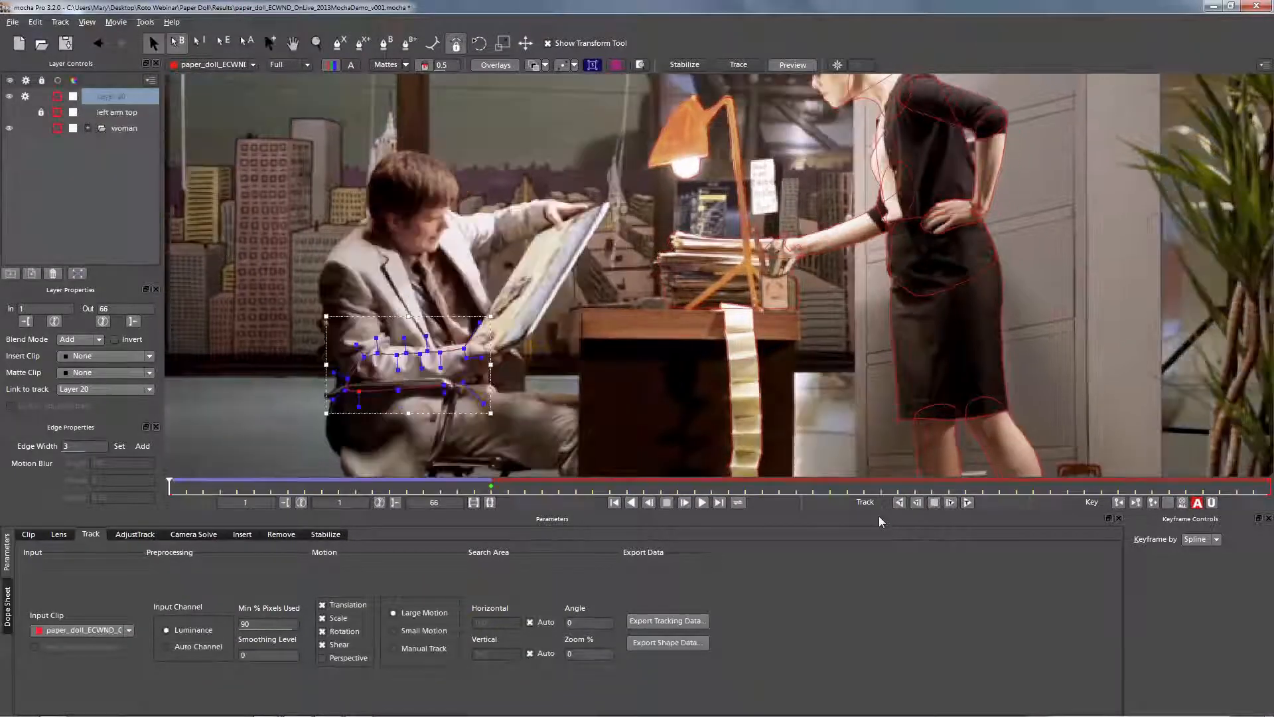
pyautogui.click(489, 482)
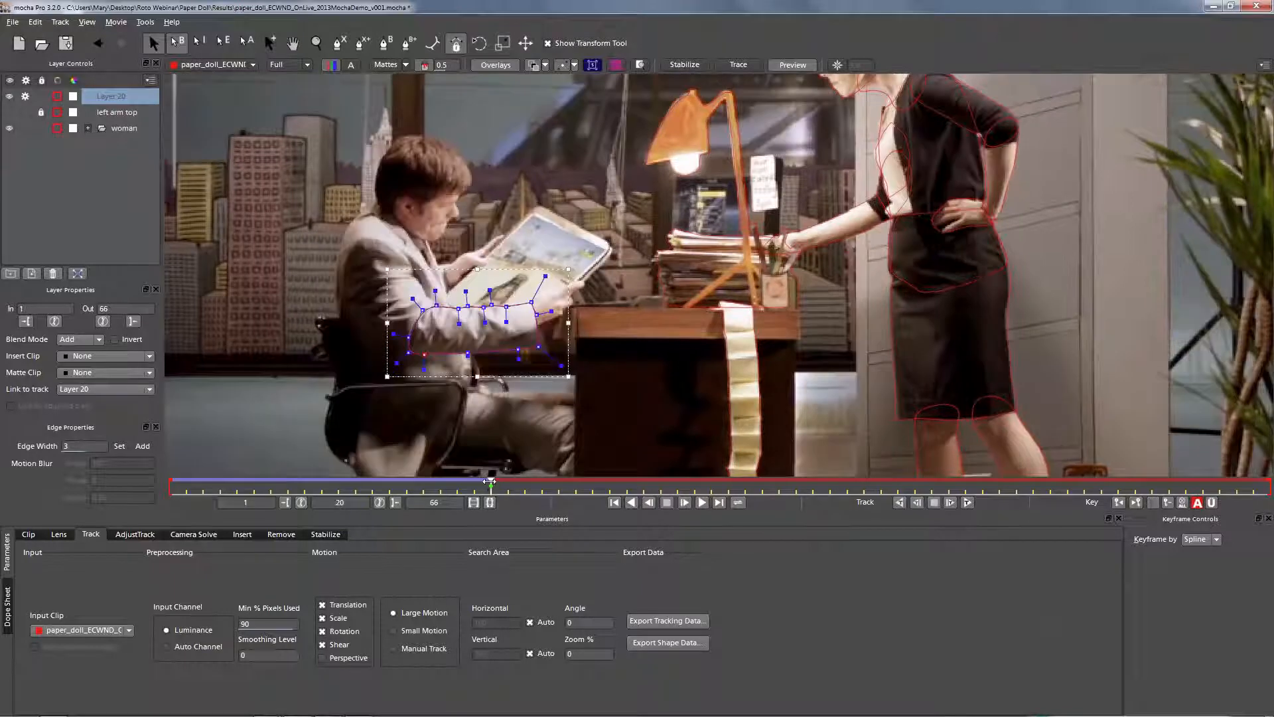
pyautogui.click(967, 503)
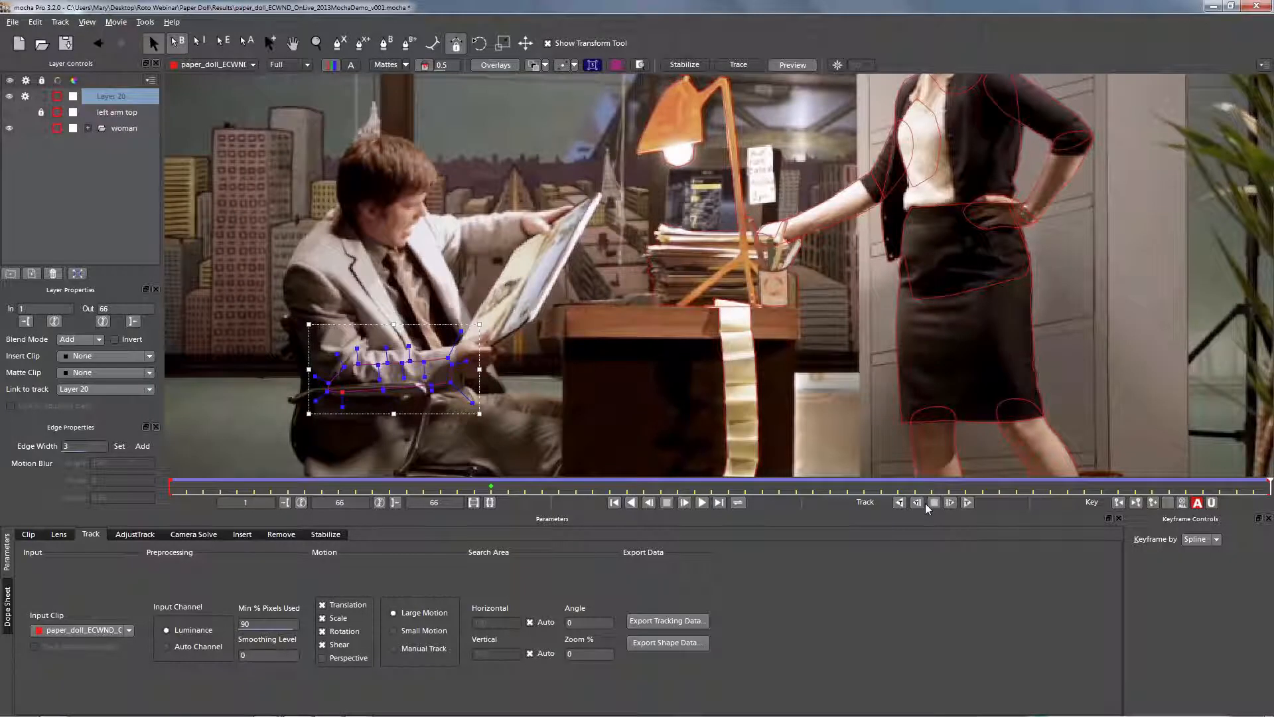
# Step: Stretch and shift the whole forearm shape to fit the man's sleeve at frame 66
pyautogui.moveTo(537, 450); pyautogui.dragTo(299, 300)
pyautogui.moveTo(396, 321); pyautogui.dragTo(398, 304)
pyautogui.moveTo(481, 361); pyautogui.dragTo(488, 360)
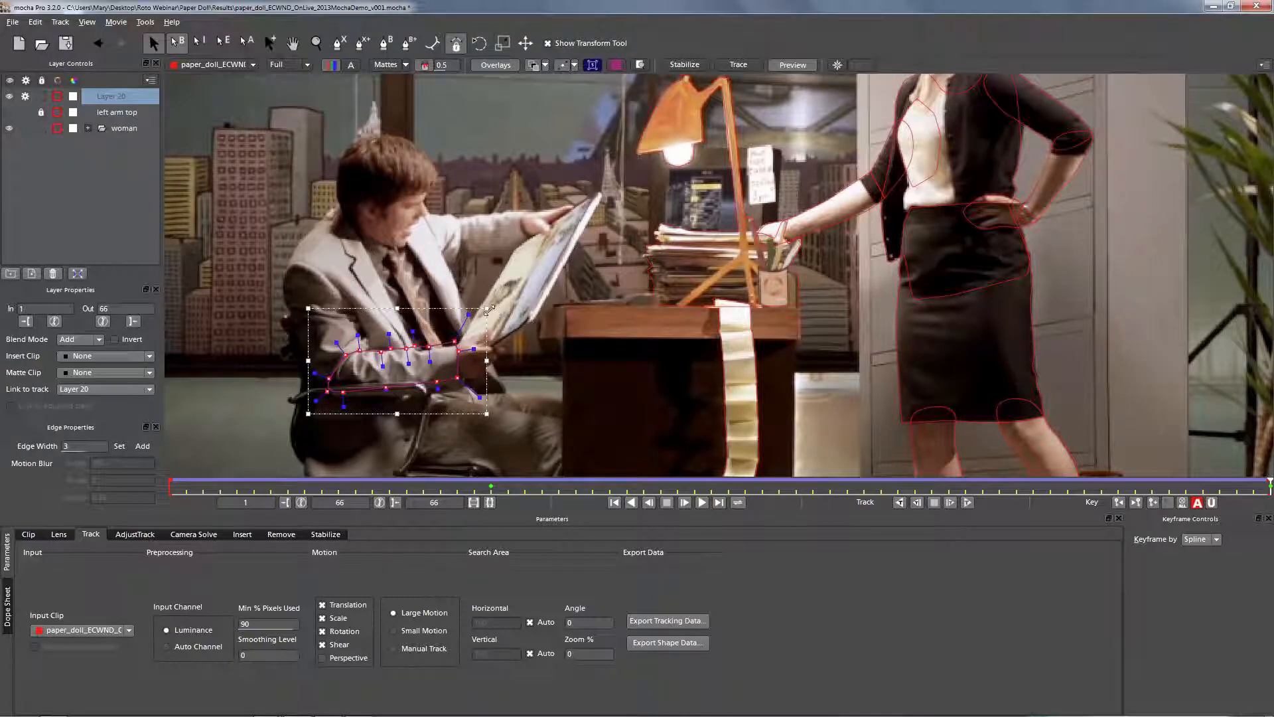
pyautogui.moveTo(489, 314); pyautogui.dragTo(492, 322)
pyautogui.moveTo(457, 383); pyautogui.dragTo(323, 387)
# Step: Scale the forearm shape to match the sleeve around frame 50 and again at frame 36
pyautogui.moveTo(1264, 488); pyautogui.dragTo(996, 474)
pyautogui.moveTo(399, 320); pyautogui.dragTo(399, 315)
pyautogui.moveTo(385, 415); pyautogui.dragTo(399, 418)
pyautogui.moveTo(999, 488); pyautogui.dragTo(762, 497)
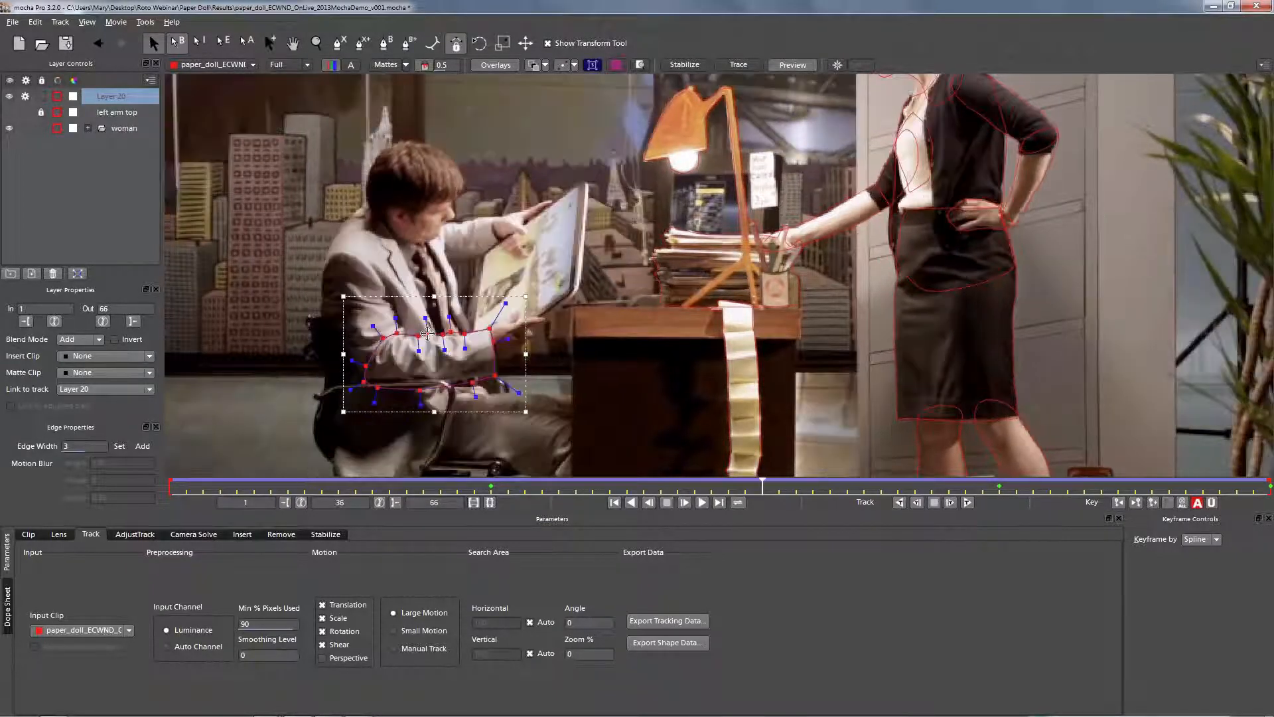
pyautogui.moveTo(433, 412); pyautogui.dragTo(434, 404)
pyautogui.moveTo(433, 297)
pyautogui.mouseDown()
pyautogui.moveTo(432, 307)
pyautogui.moveTo(452, 301)
pyautogui.mouseUp()
# Step: Refit the forearm shape's upper edge and lower cuff corner to the sleeve at frame 1
pyautogui.moveTo(763, 487); pyautogui.dragTo(174, 414)
pyautogui.moveTo(396, 316); pyautogui.dragTo(343, 310)
pyautogui.moveTo(406, 347); pyautogui.dragTo(408, 345)
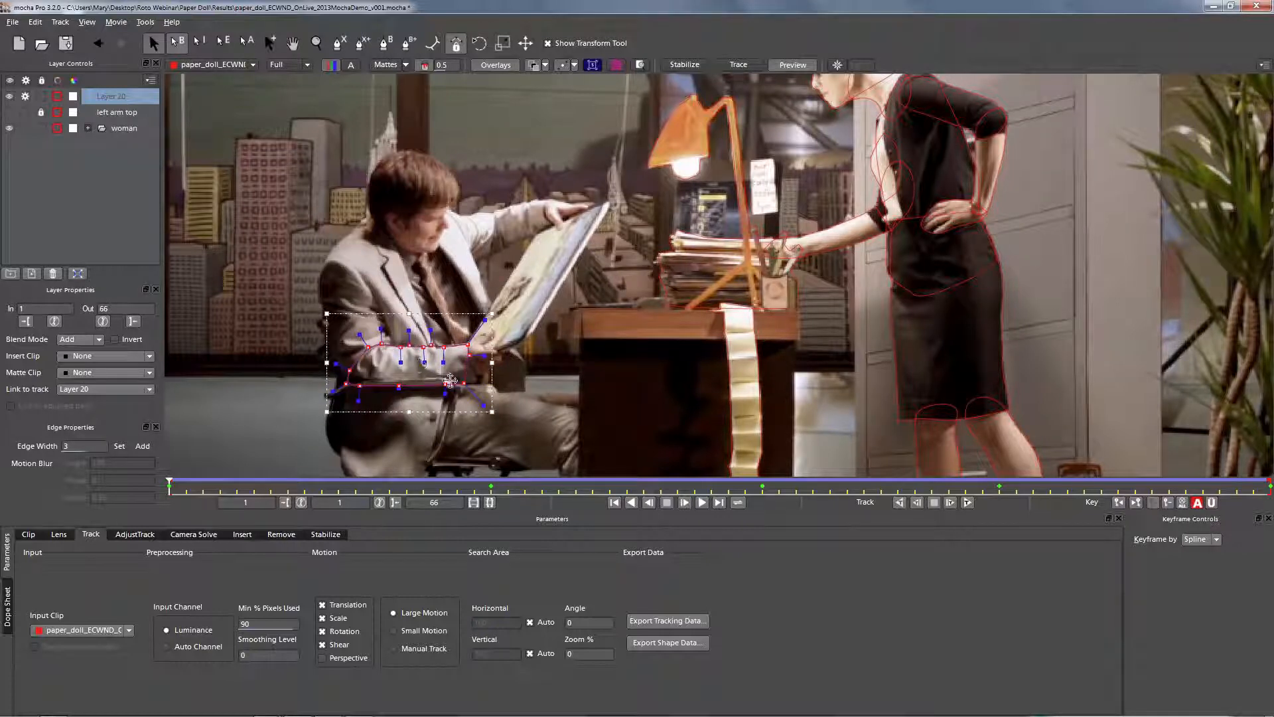
pyautogui.moveTo(464, 382); pyautogui.dragTo(477, 382)
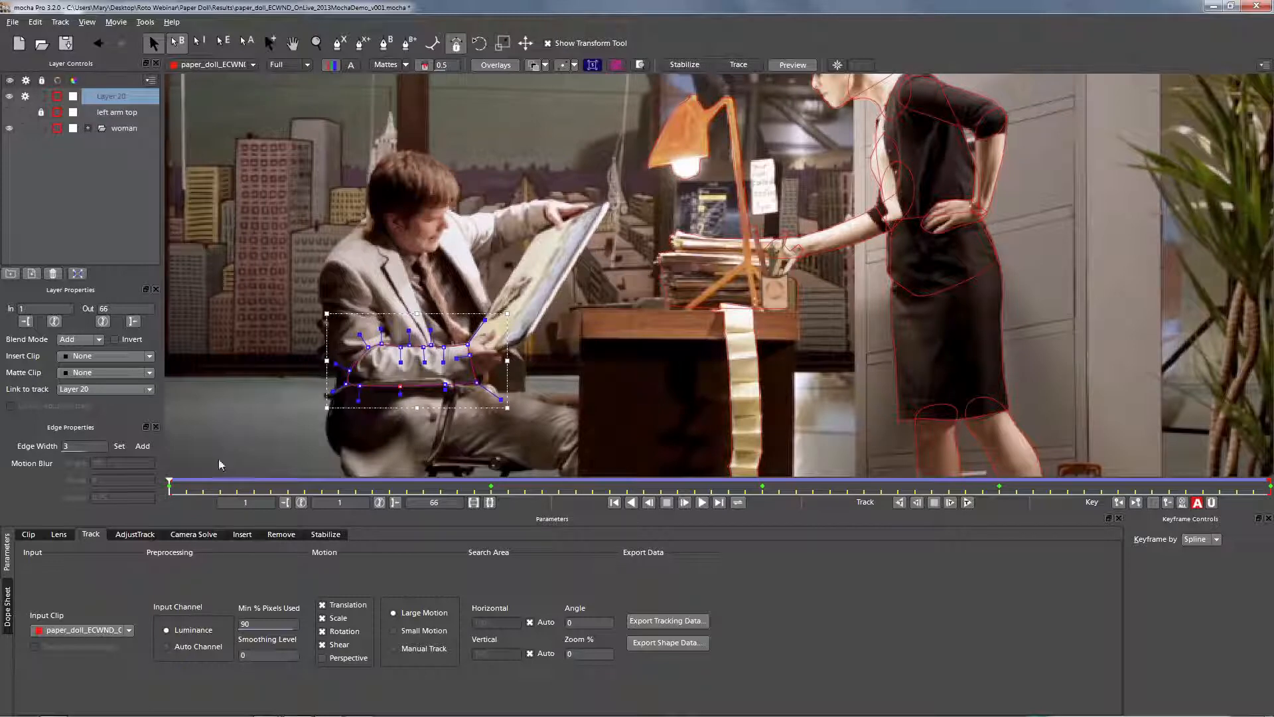
# Step: Adjust the forearm shape's cuff and elbow points to the sleeve at frame 11
pyautogui.moveTo(170, 481); pyautogui.dragTo(338, 479)
pyautogui.moveTo(485, 323); pyautogui.dragTo(509, 313)
pyautogui.moveTo(491, 361); pyautogui.dragTo(440, 367)
pyautogui.moveTo(398, 363); pyautogui.dragTo(395, 370)
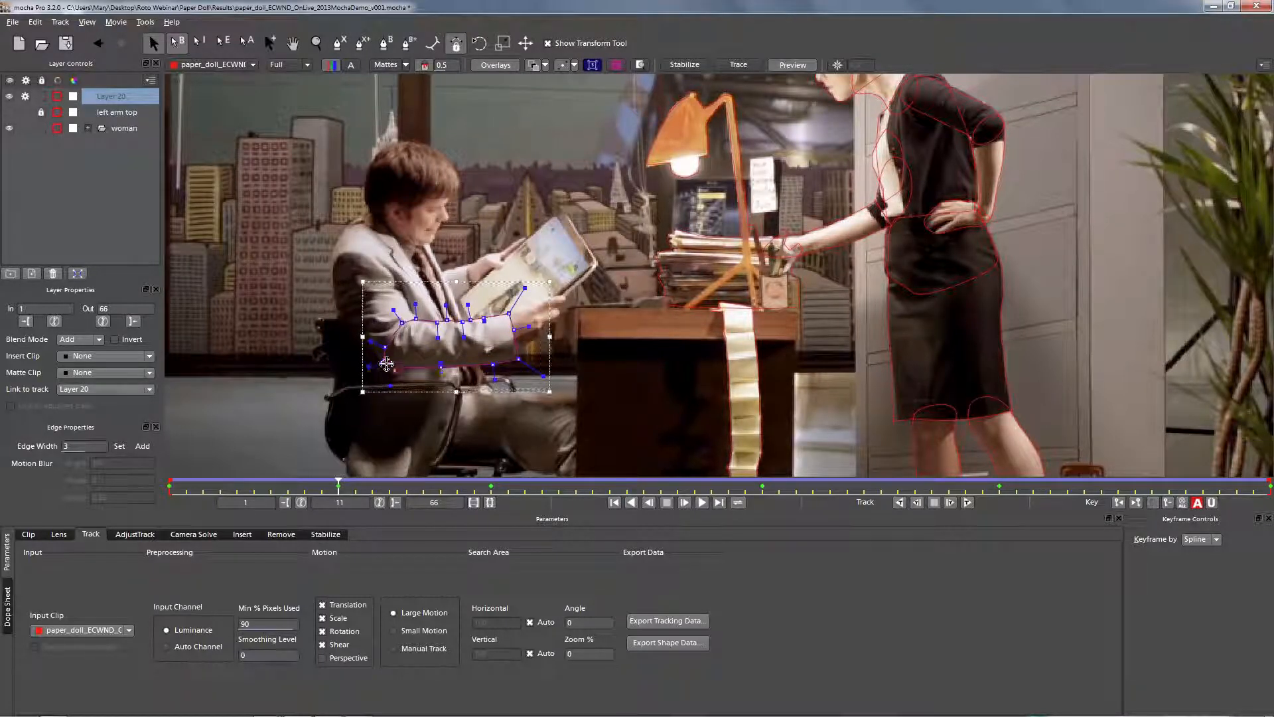
# Step: Lock the forearm layer and rename it "front arm" at frame 5
pyautogui.moveTo(331, 489); pyautogui.dragTo(40, 101)
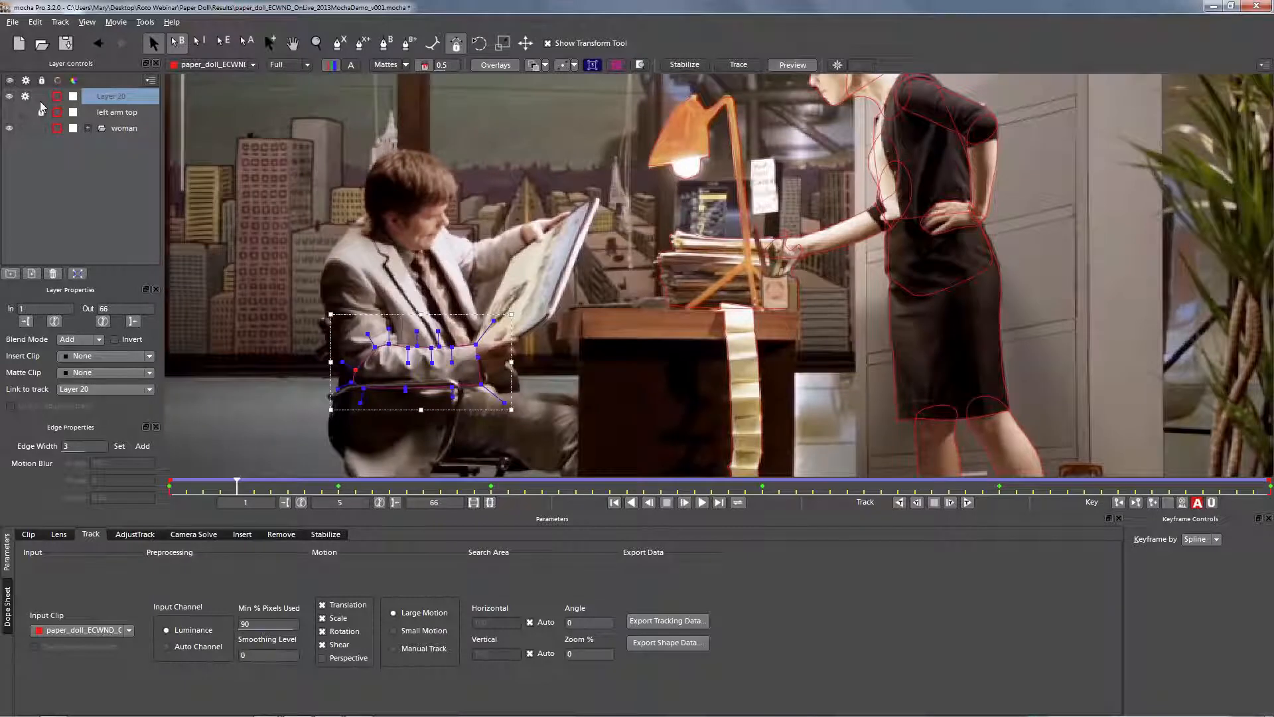
pyautogui.click(40, 100)
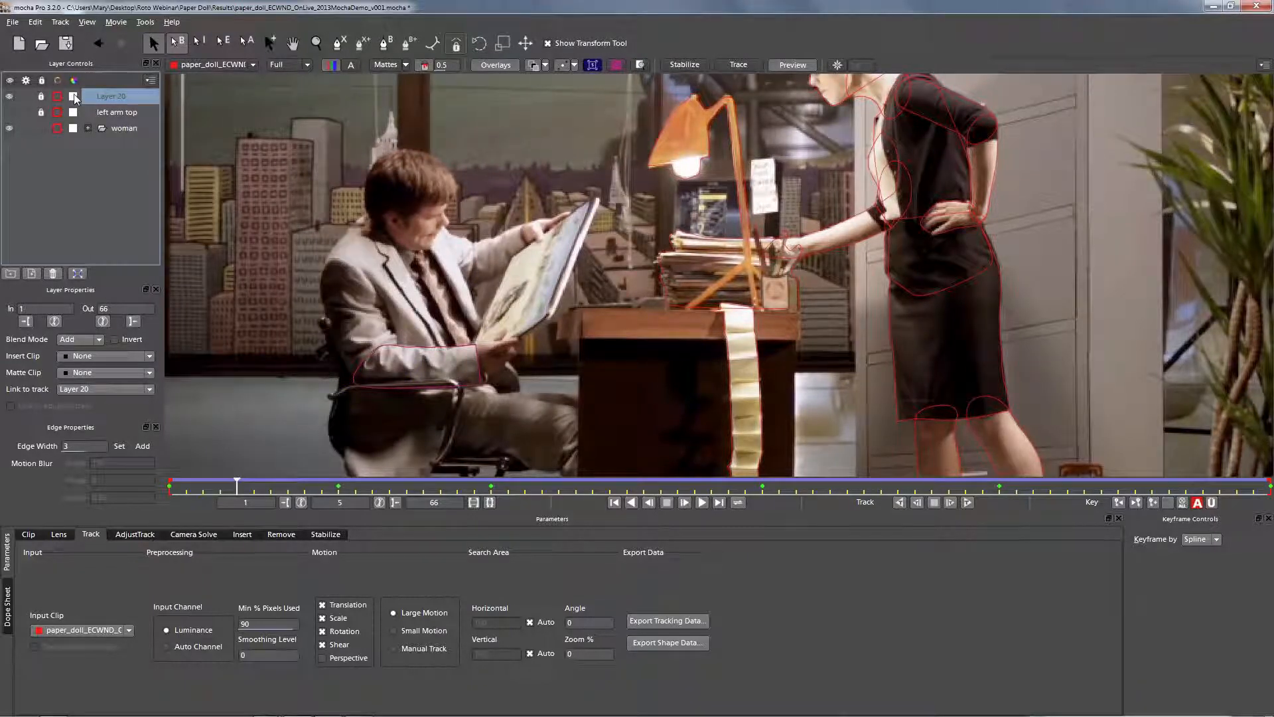
pyautogui.doubleClick(105, 97)
pyautogui.write('l')
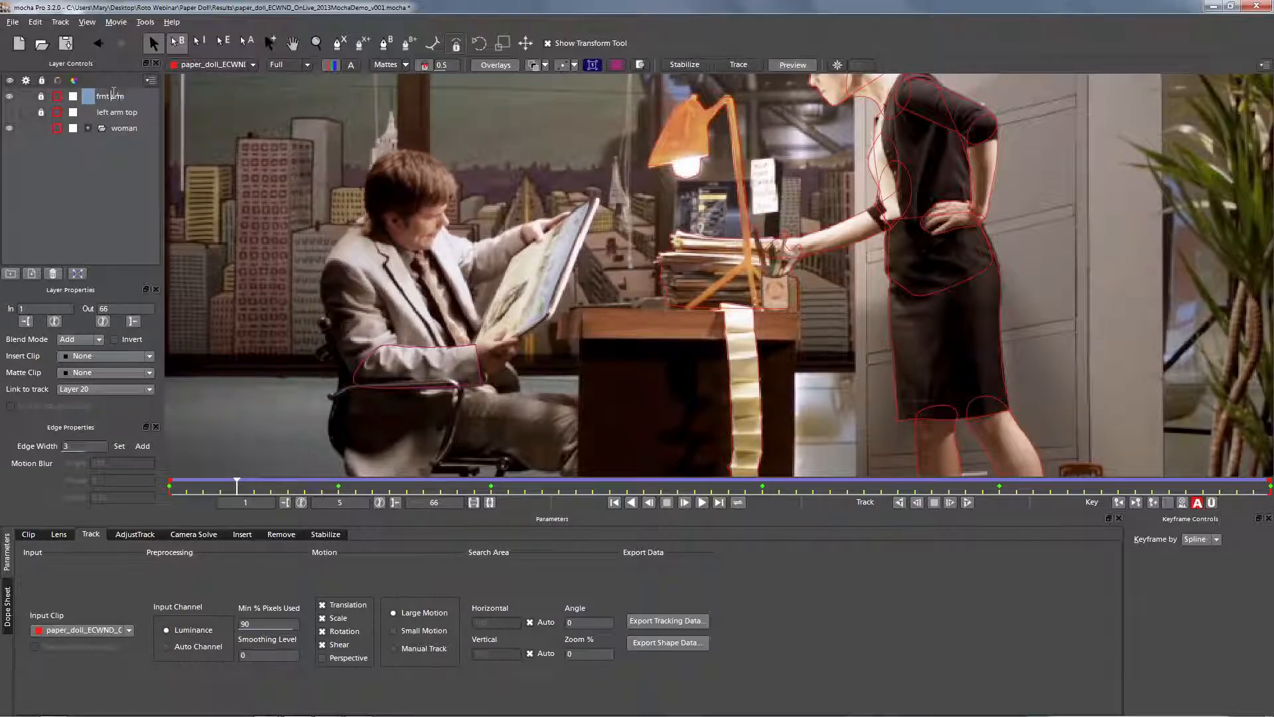
pyautogui.press('Return')
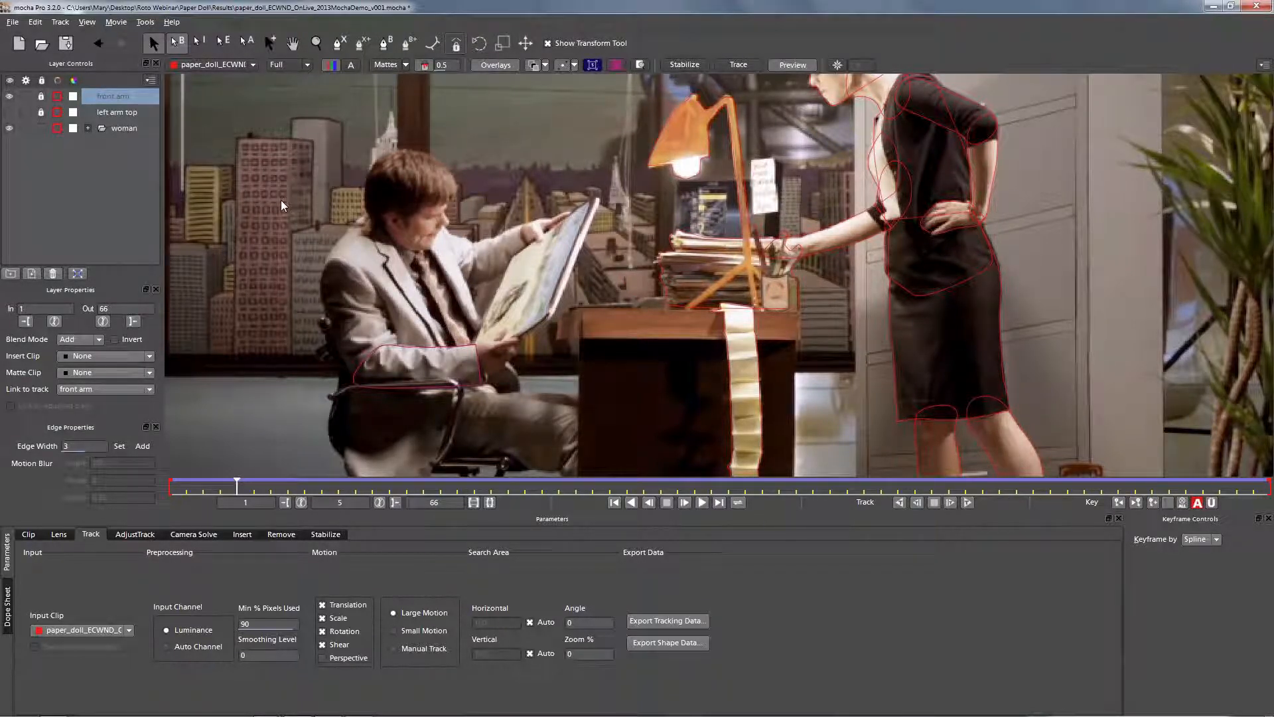
# Step: Unlock both arm layers, show left arm top, and pull its lower points inward around the man's elbow at frame 5
pyautogui.click(113, 113)
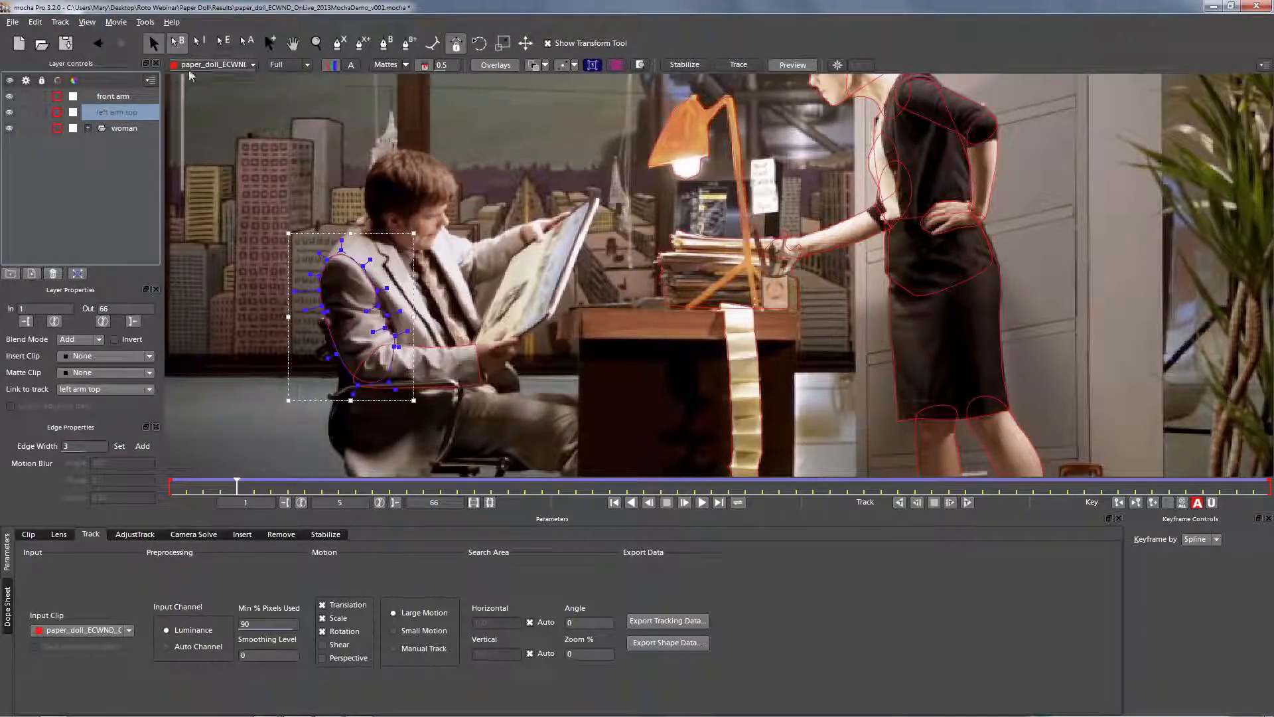
pyautogui.press('z')
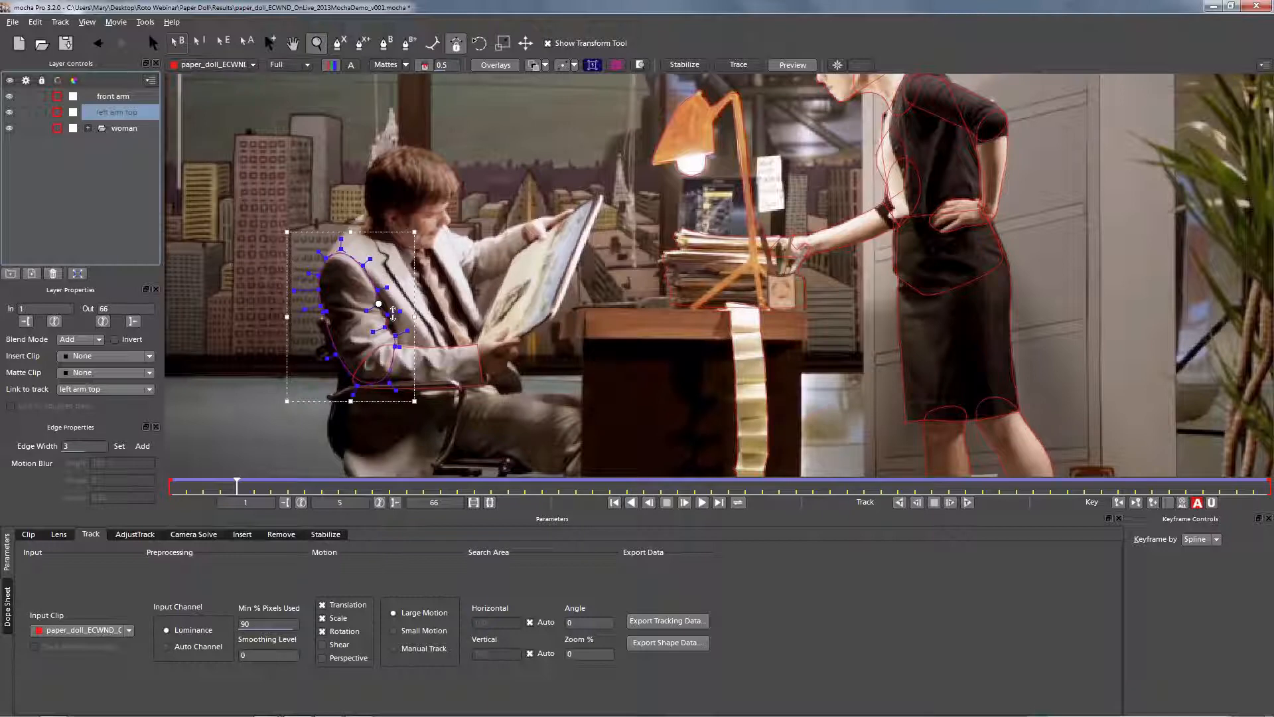
pyautogui.click(372, 396)
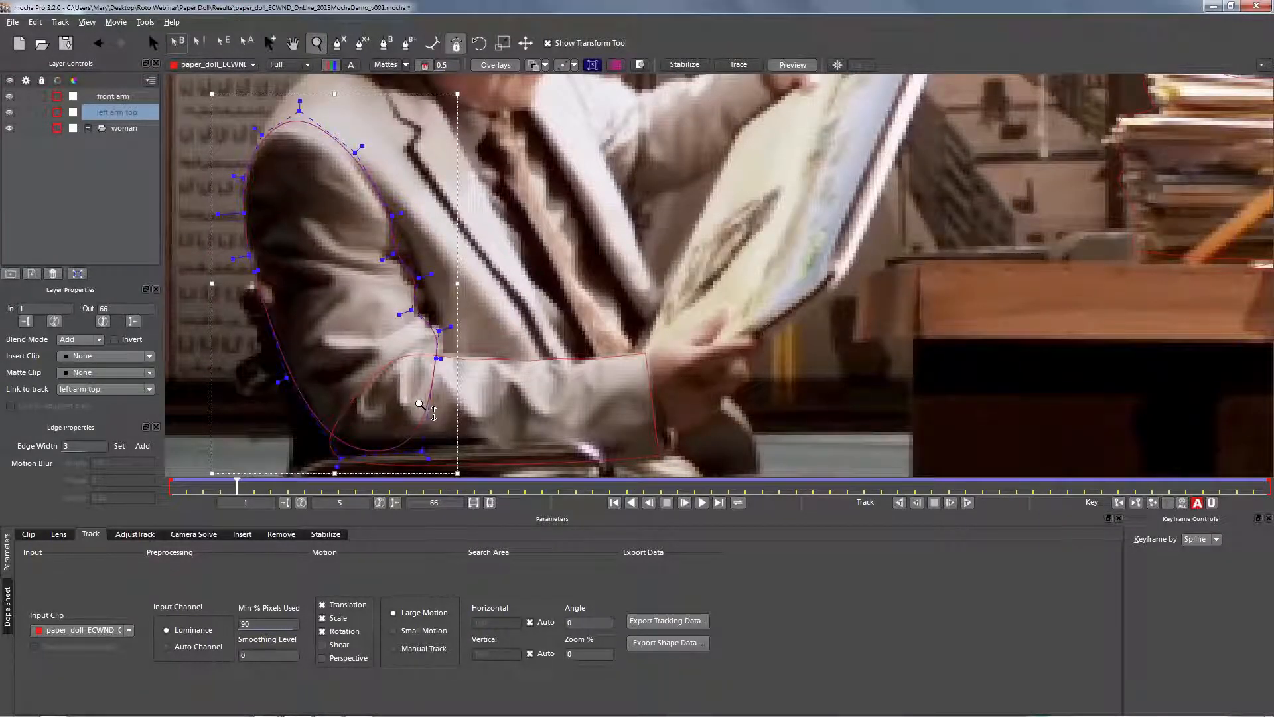
pyautogui.press('x')
pyautogui.moveTo(422, 389); pyautogui.dragTo(457, 310)
pyautogui.press('q')
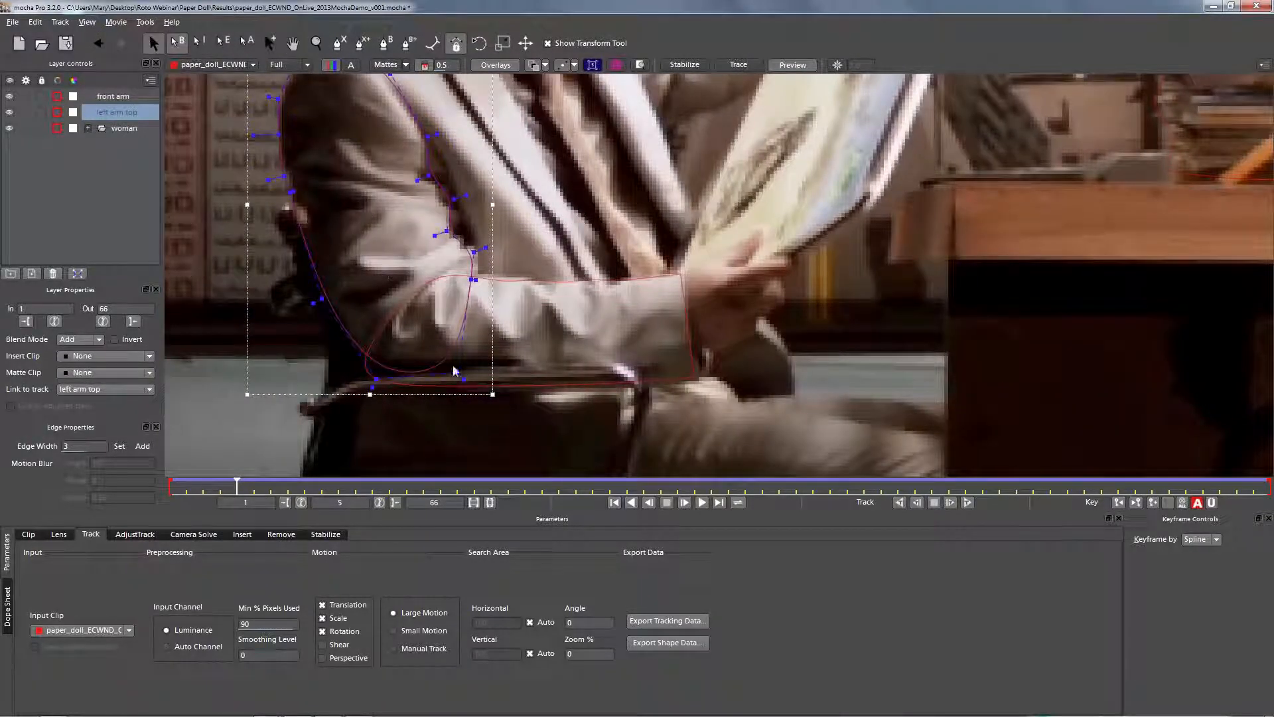
pyautogui.moveTo(455, 370); pyautogui.dragTo(402, 370)
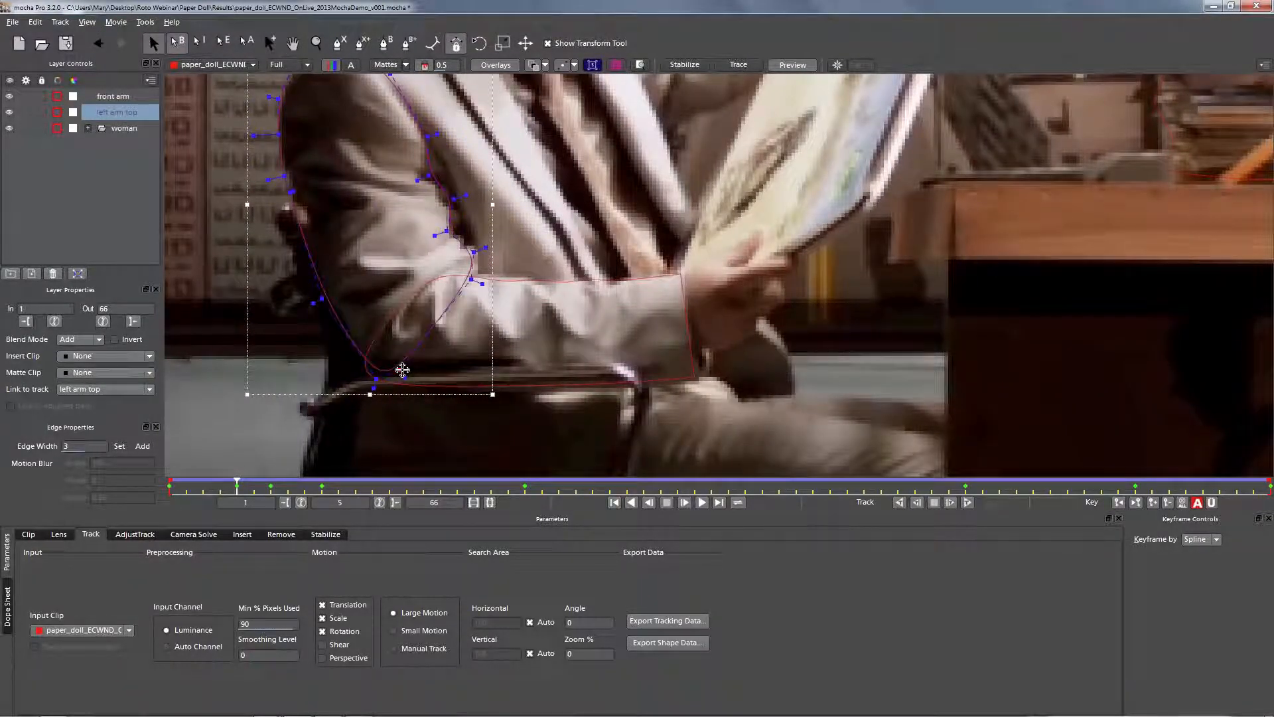
pyautogui.click(445, 280)
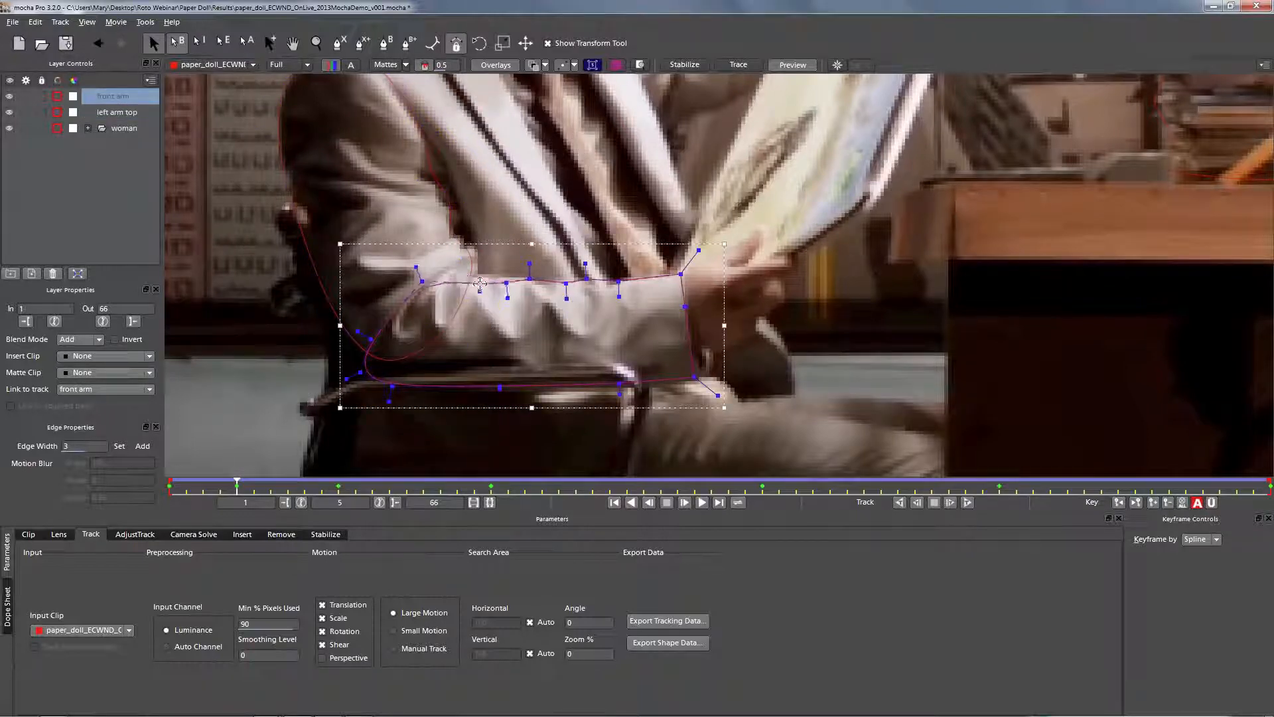
pyautogui.click(468, 278)
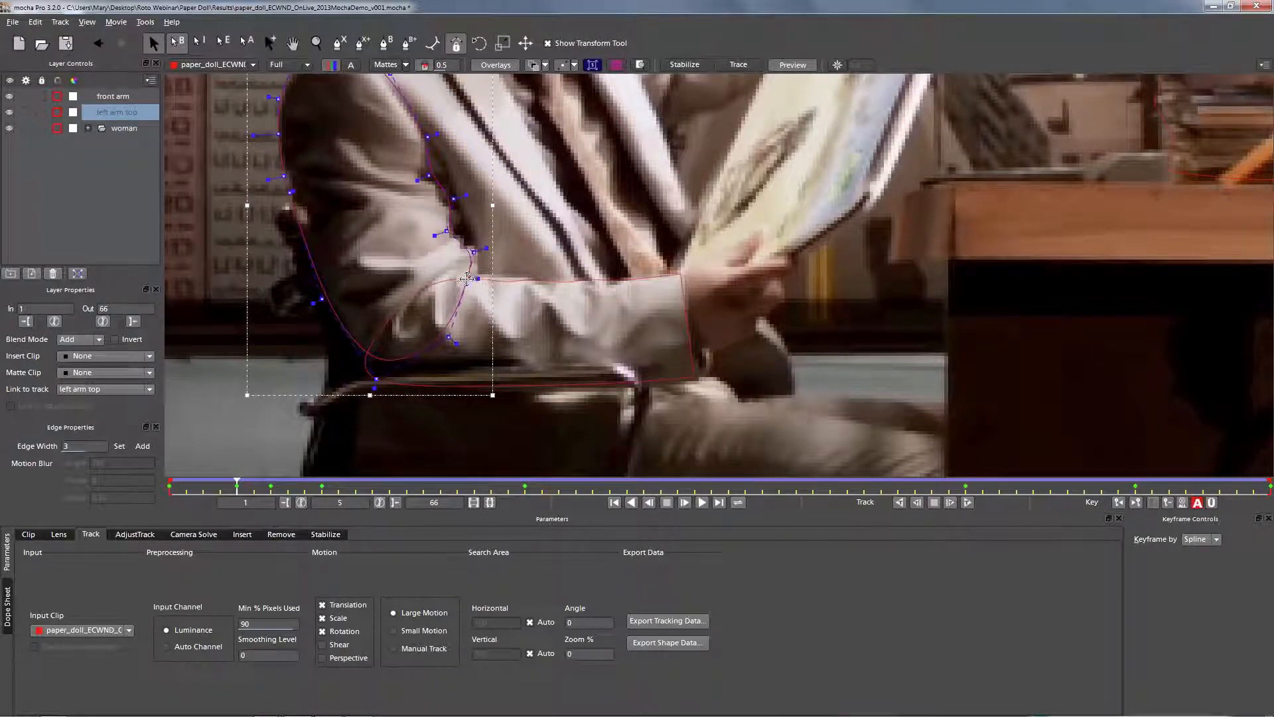
pyautogui.click(362, 368)
pyautogui.moveTo(363, 370); pyautogui.dragTo(353, 359)
pyautogui.click(389, 364)
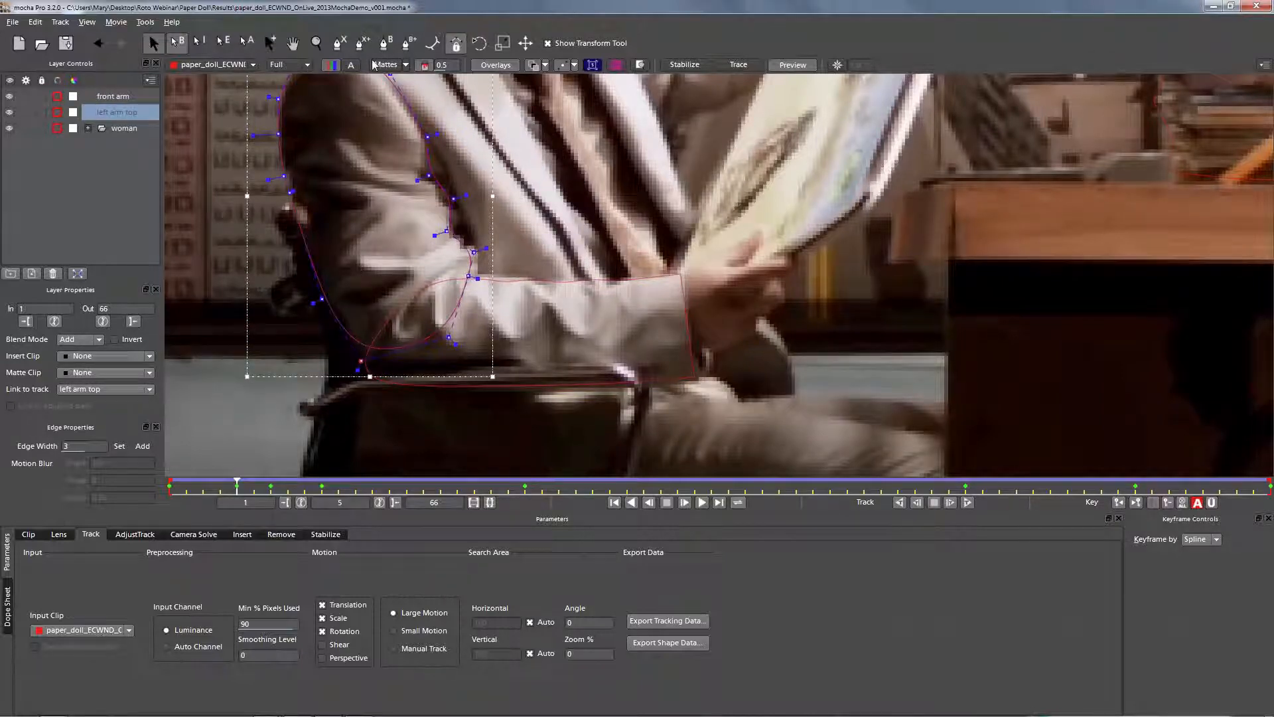
# Step: Join left arm top to front arm at the outer elbow point and the inner elbow point
pyautogui.click(435, 46)
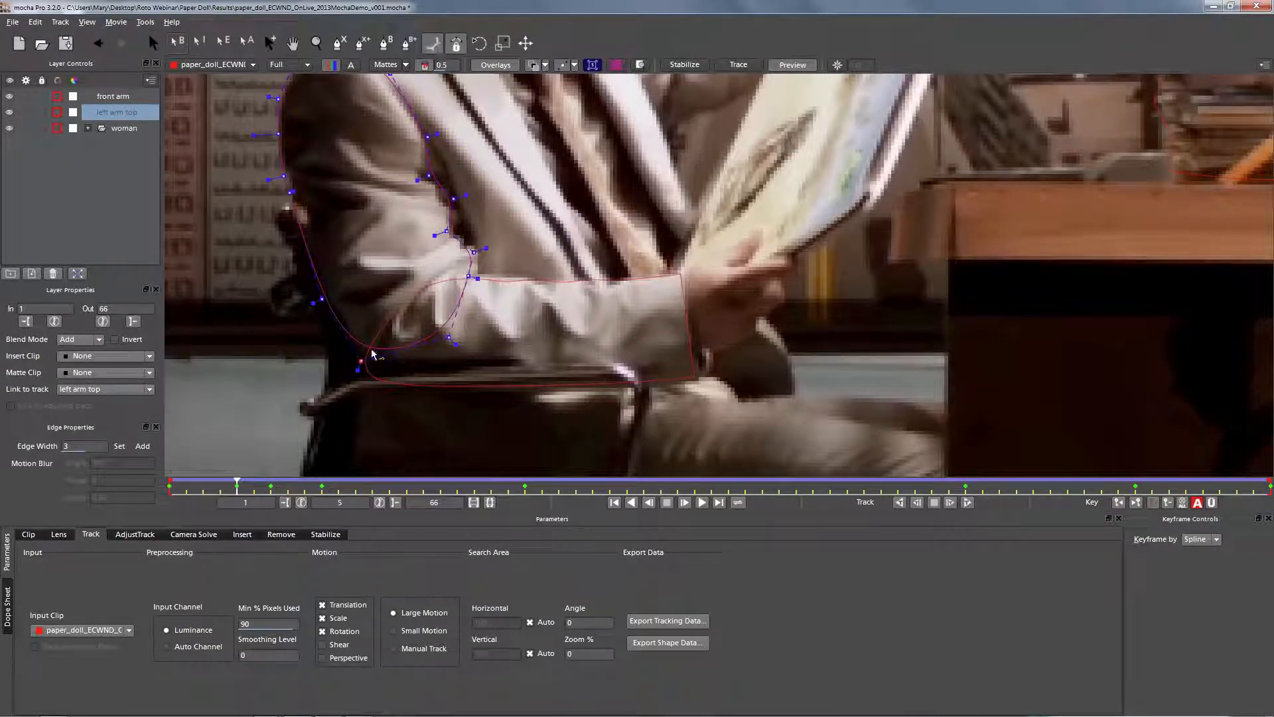
pyautogui.moveTo(361, 361); pyautogui.dragTo(364, 385)
pyautogui.moveTo(469, 278)
pyautogui.mouseDown()
pyautogui.moveTo(483, 269)
pyautogui.moveTo(478, 285)
pyautogui.mouseUp()
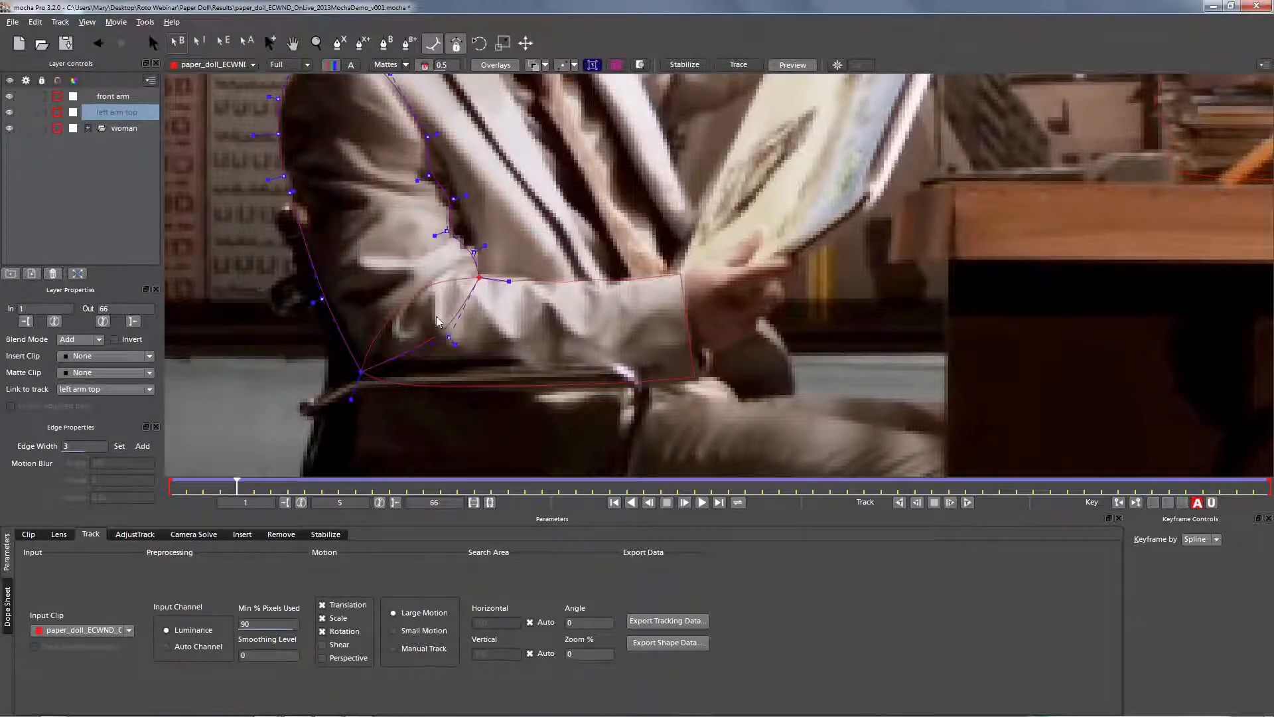
pyautogui.click(157, 47)
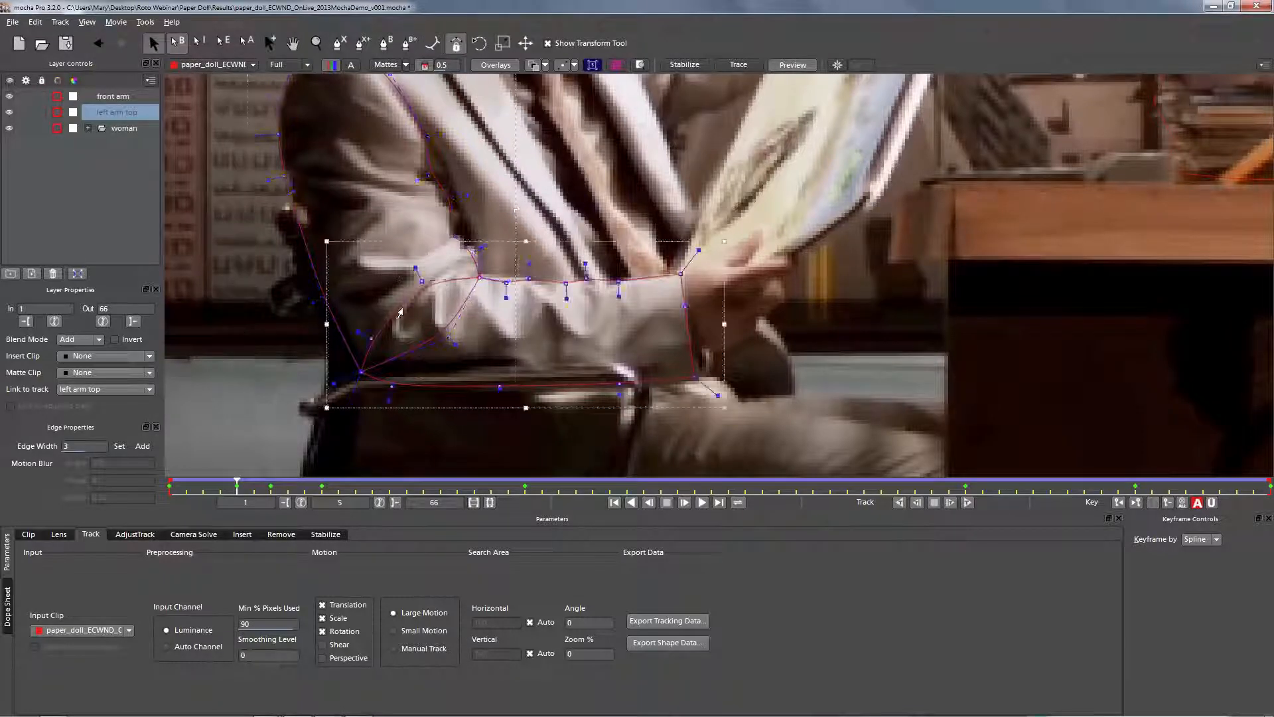
# Step: Delete the extra front arm control point just above the outer elbow joint
pyautogui.click(371, 335)
pyautogui.moveTo(372, 335); pyautogui.dragTo(371, 340)
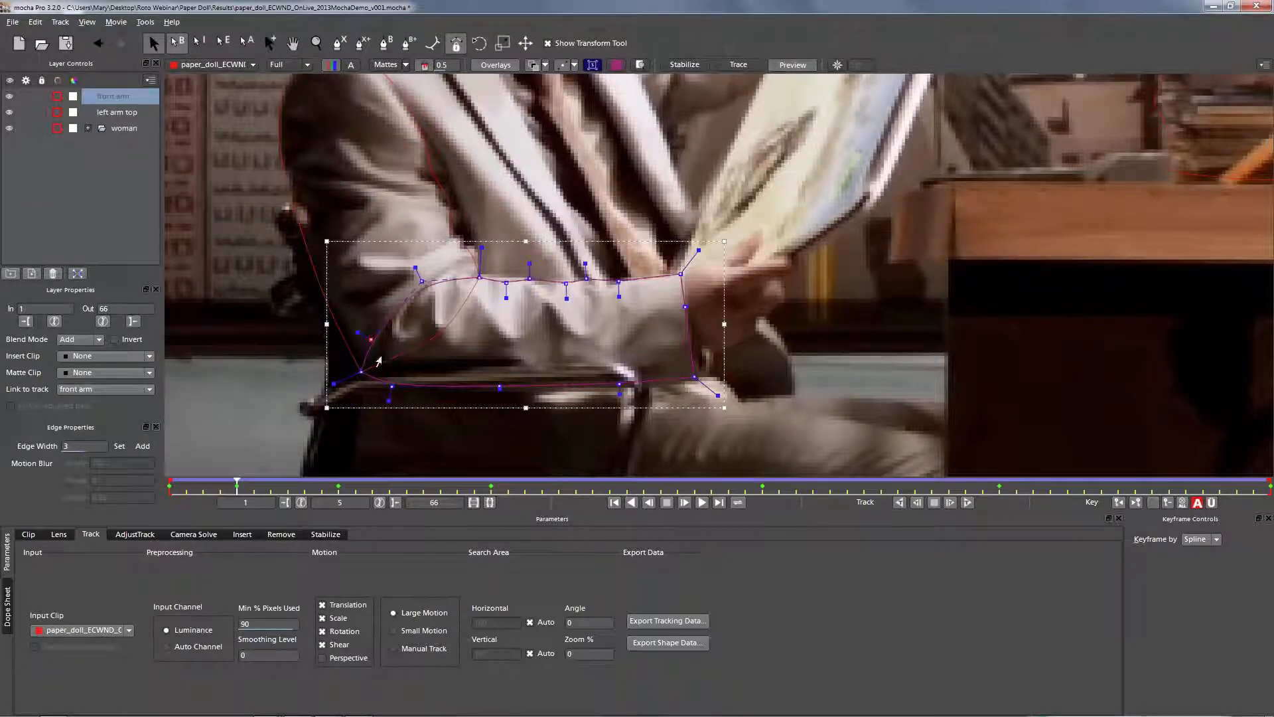
pyautogui.press('Delete')
pyautogui.click(428, 343)
pyautogui.click(416, 292)
# Step: Join front arm's middle elbow point to left arm top's matching point and move the joined point up the sleeve
pyautogui.press('p')
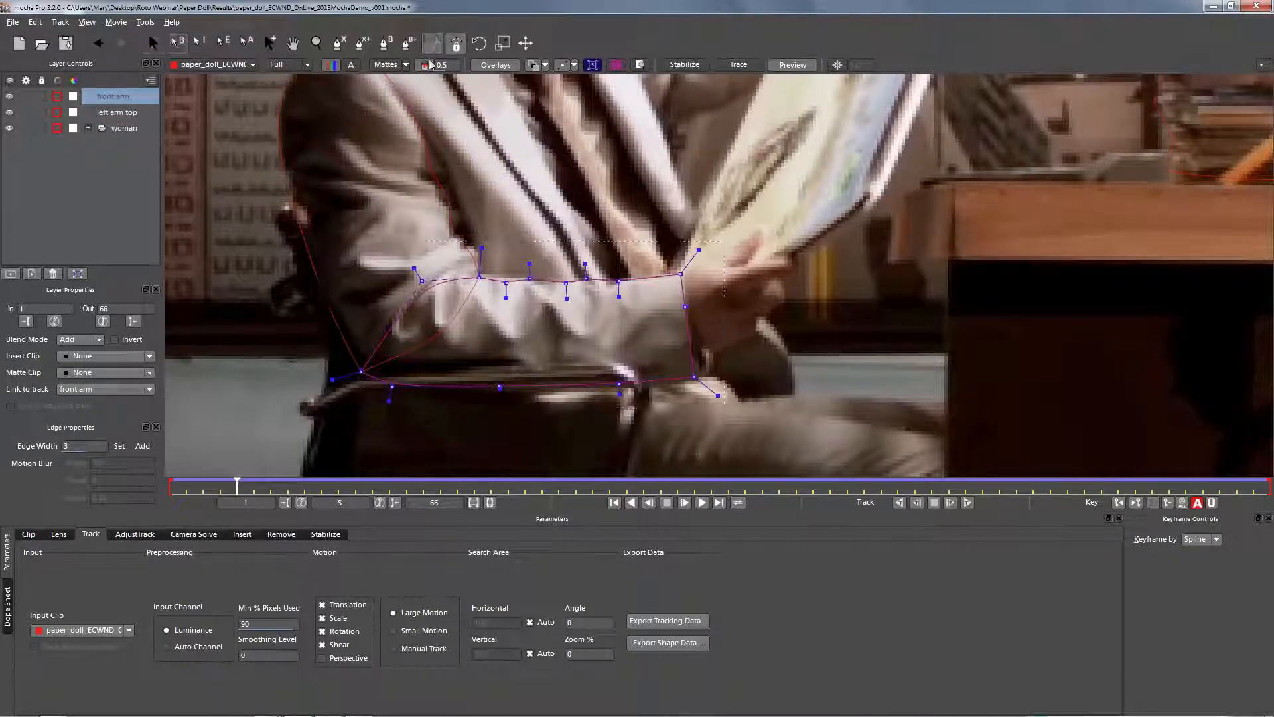
pyautogui.moveTo(423, 282); pyautogui.dragTo(449, 336)
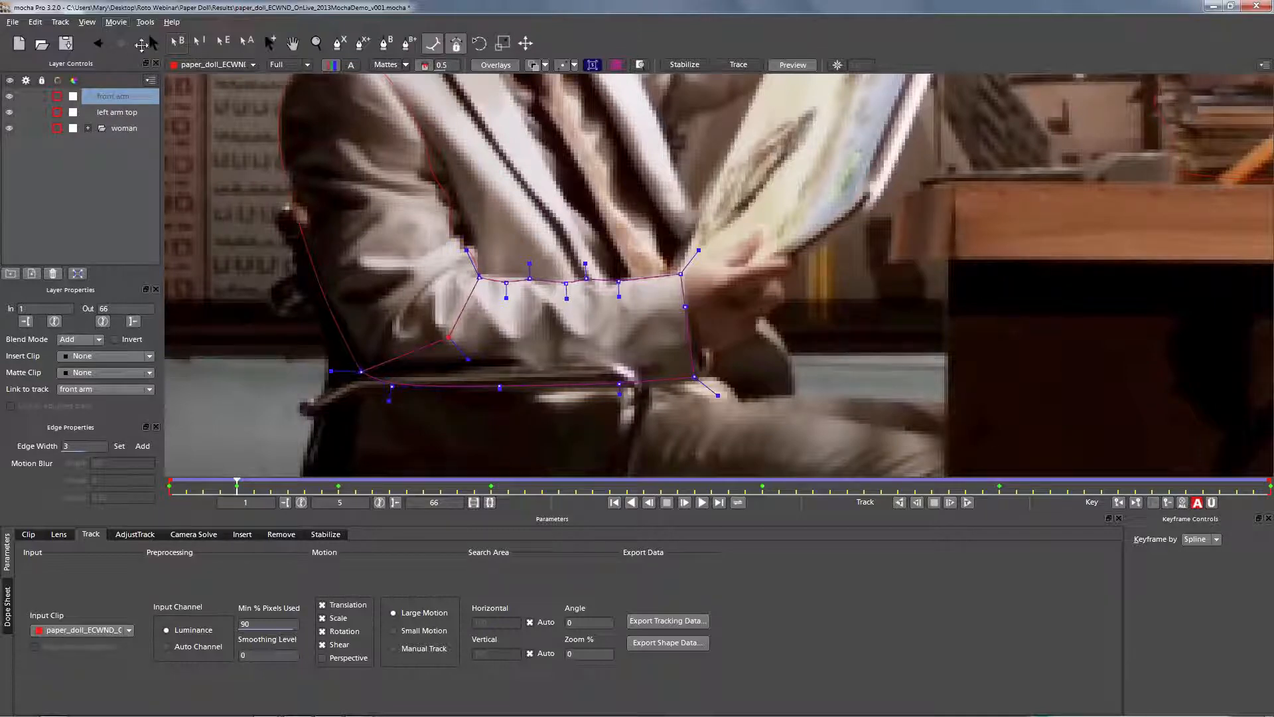
pyautogui.press('s')
pyautogui.moveTo(449, 336); pyautogui.dragTo(420, 306)
# Step: Play the clip up to frame 25 and reposition the joined middle elbow point there
pyautogui.click(316, 43)
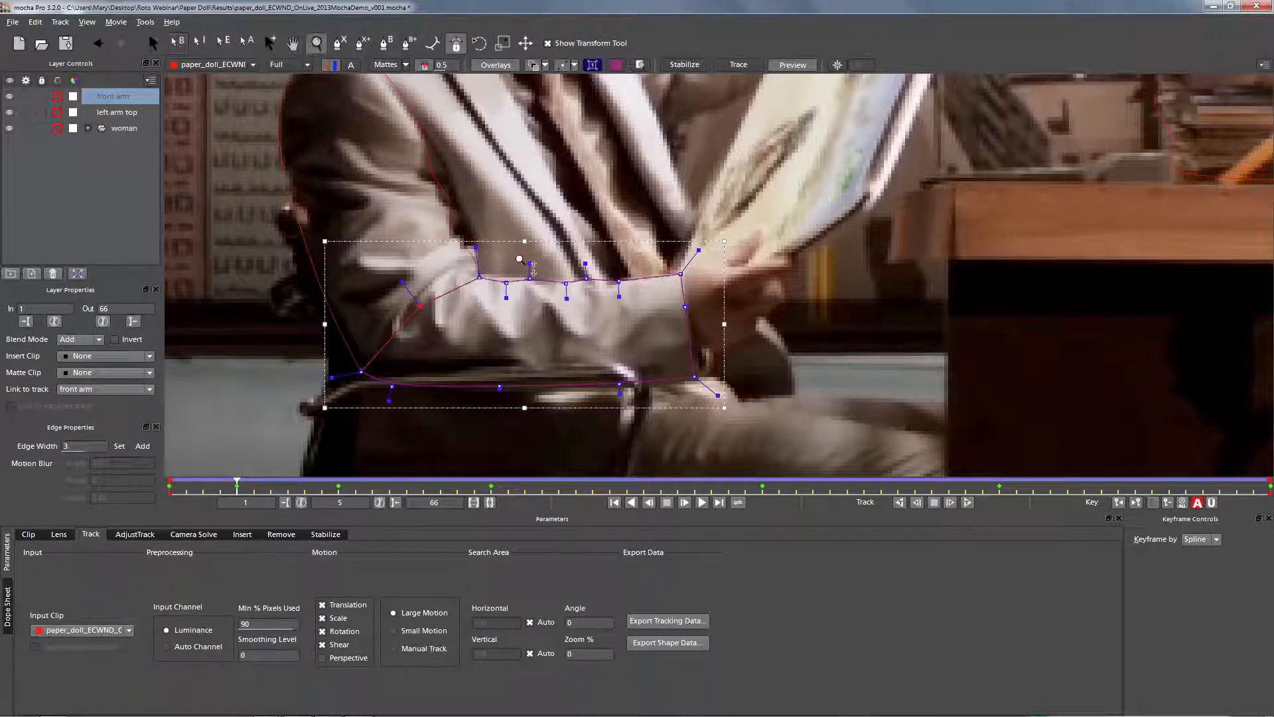
pyautogui.moveTo(516, 280); pyautogui.dragTo(502, 347)
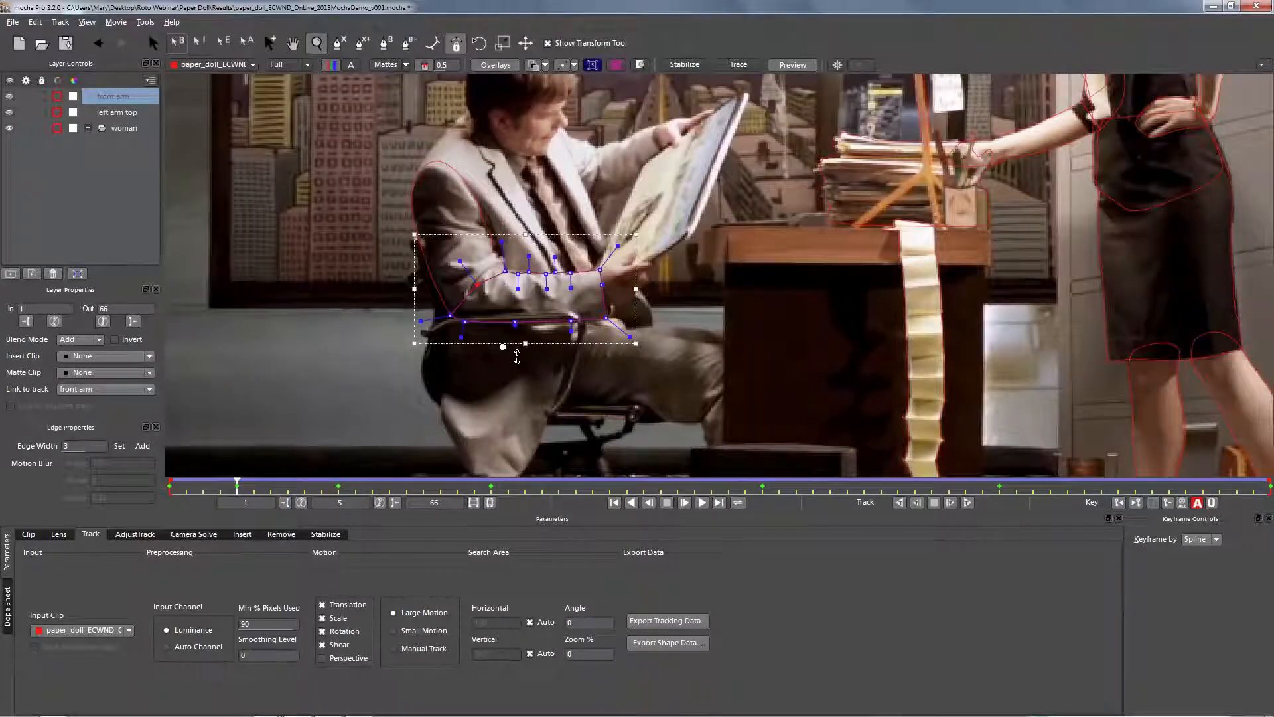
pyautogui.press('space')
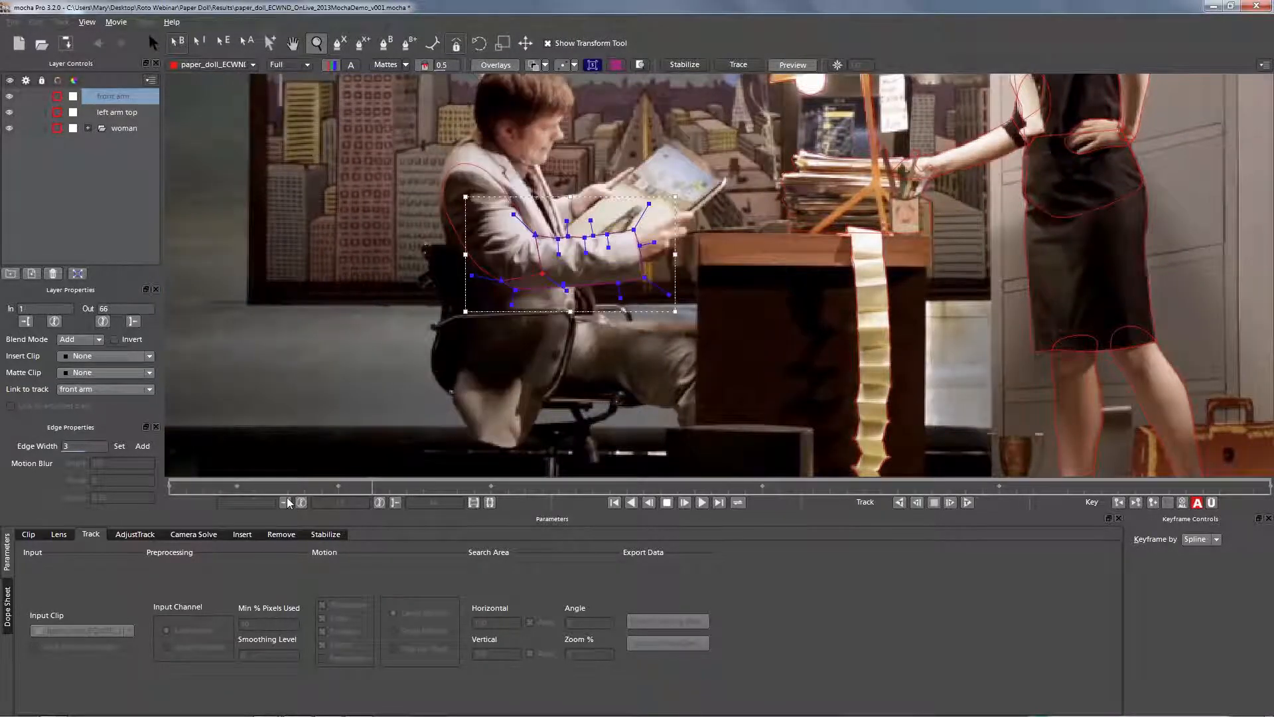
pyautogui.press('space')
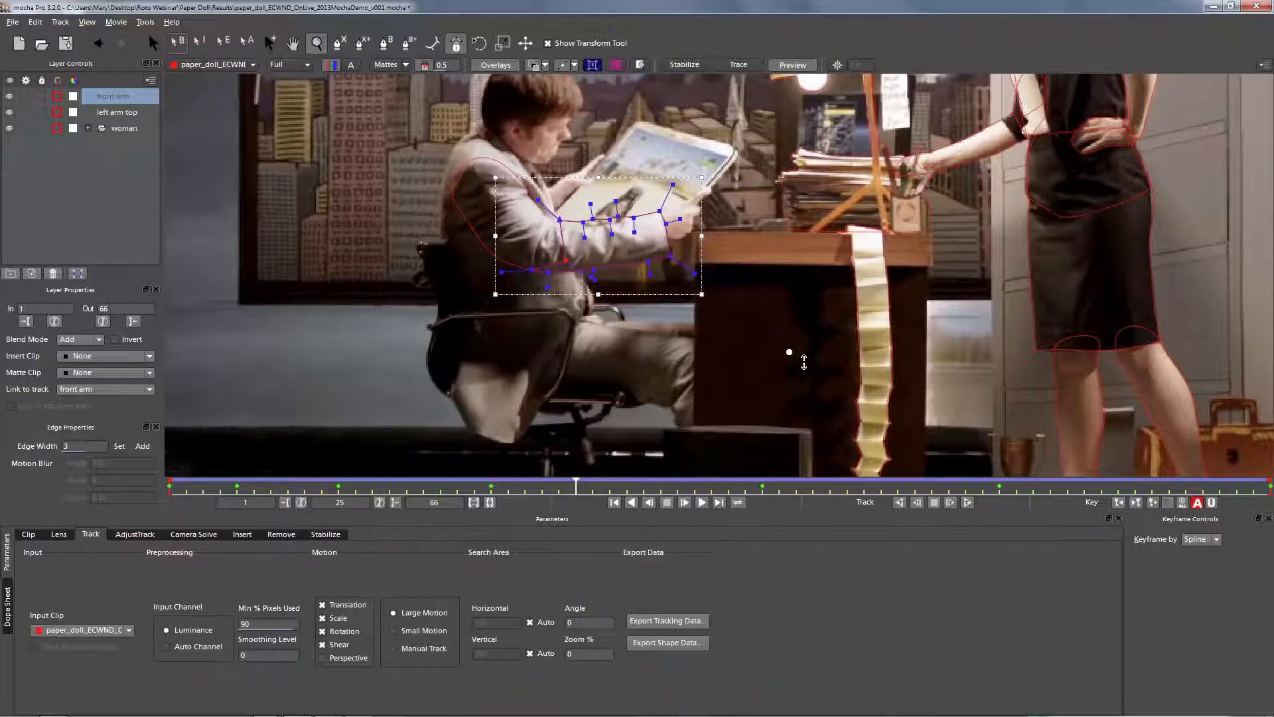
pyautogui.press('s')
pyautogui.moveTo(561, 259); pyautogui.dragTo(543, 248)
# Step: Inspect the elbow joint at frame 46 and delete the joined middle elbow point
pyautogui.moveTo(576, 483); pyautogui.dragTo(859, 414)
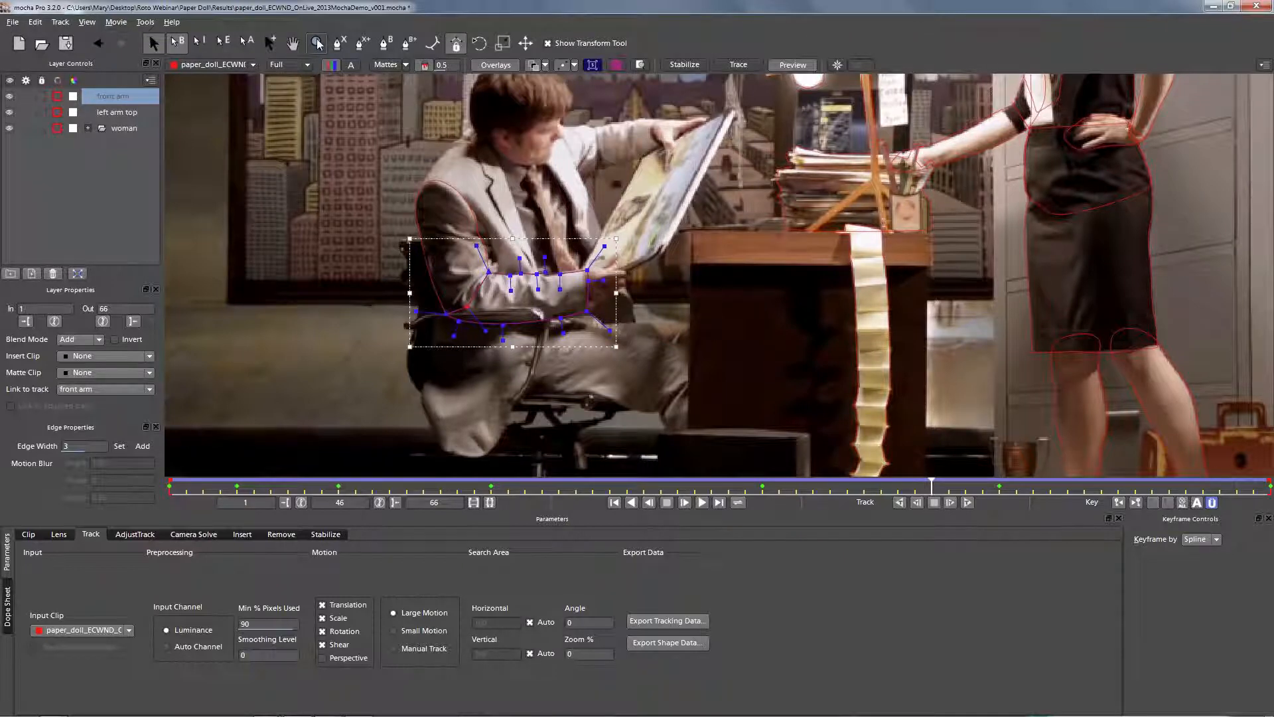
pyautogui.click(318, 44)
pyautogui.click(577, 233)
pyautogui.moveTo(570, 233); pyautogui.dragTo(560, 276)
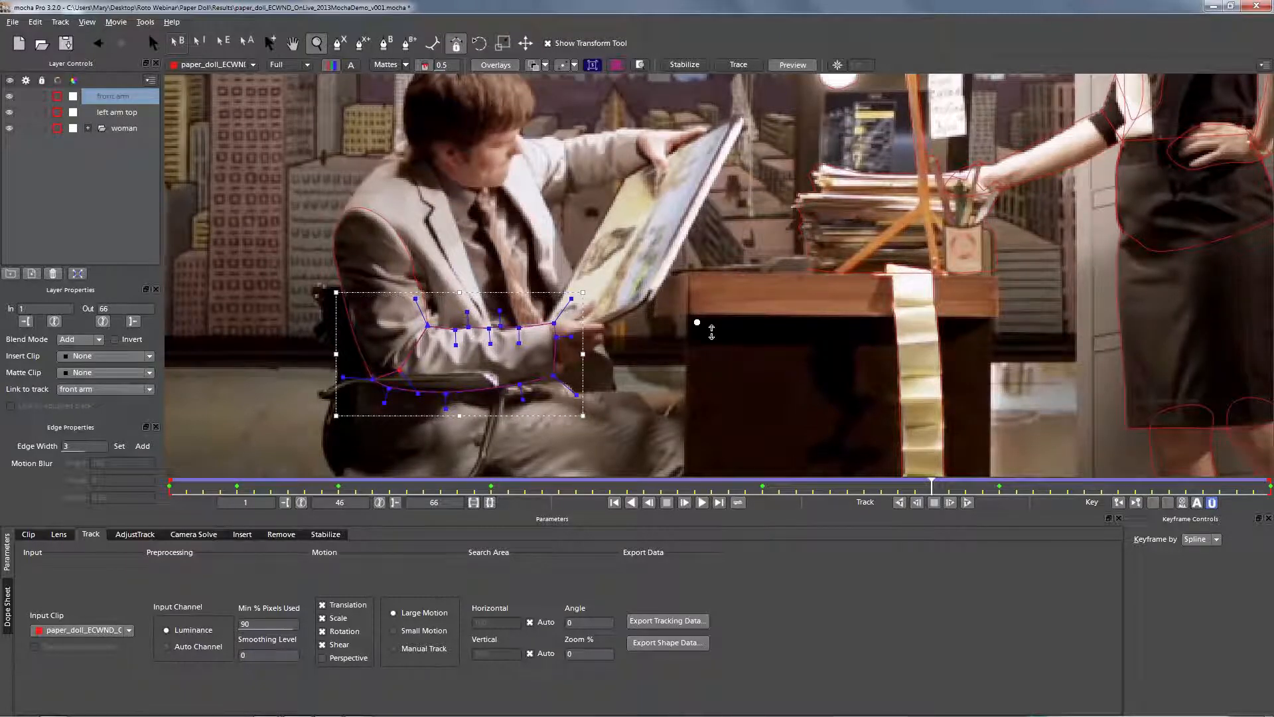
pyautogui.moveTo(711, 332); pyautogui.dragTo(715, 366)
pyautogui.press('s')
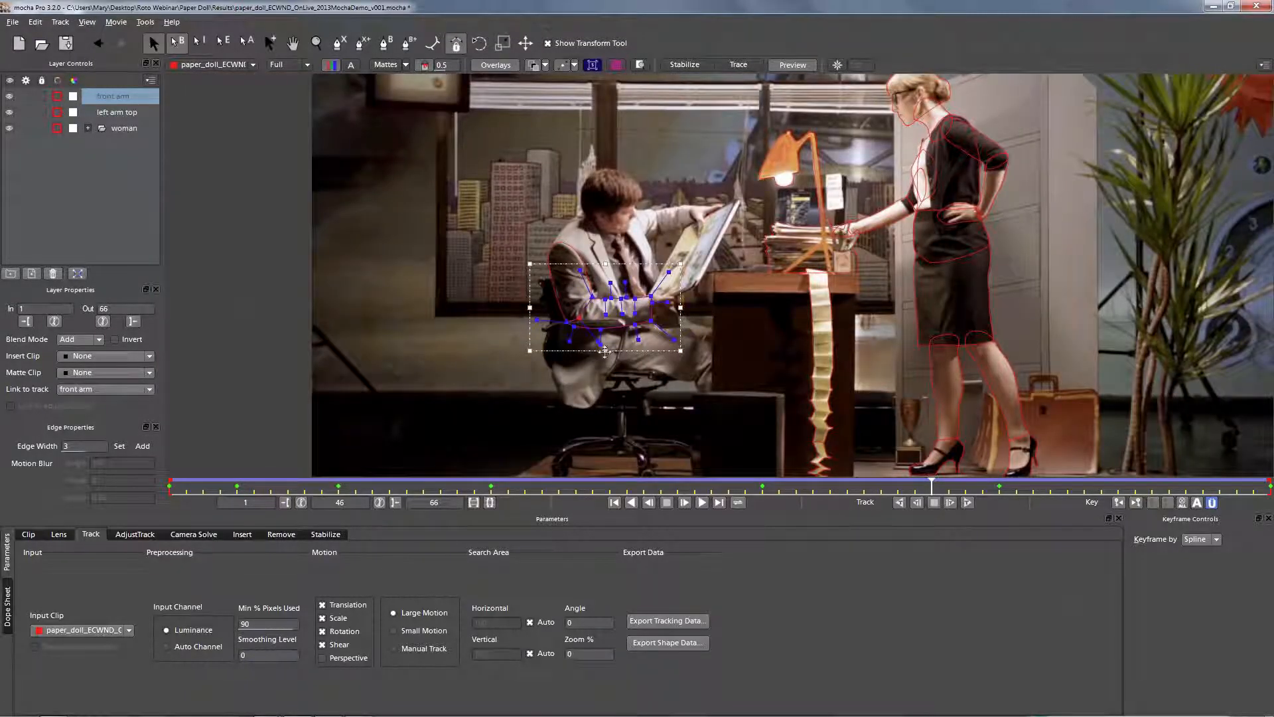
pyautogui.click(580, 318)
pyautogui.press('Delete')
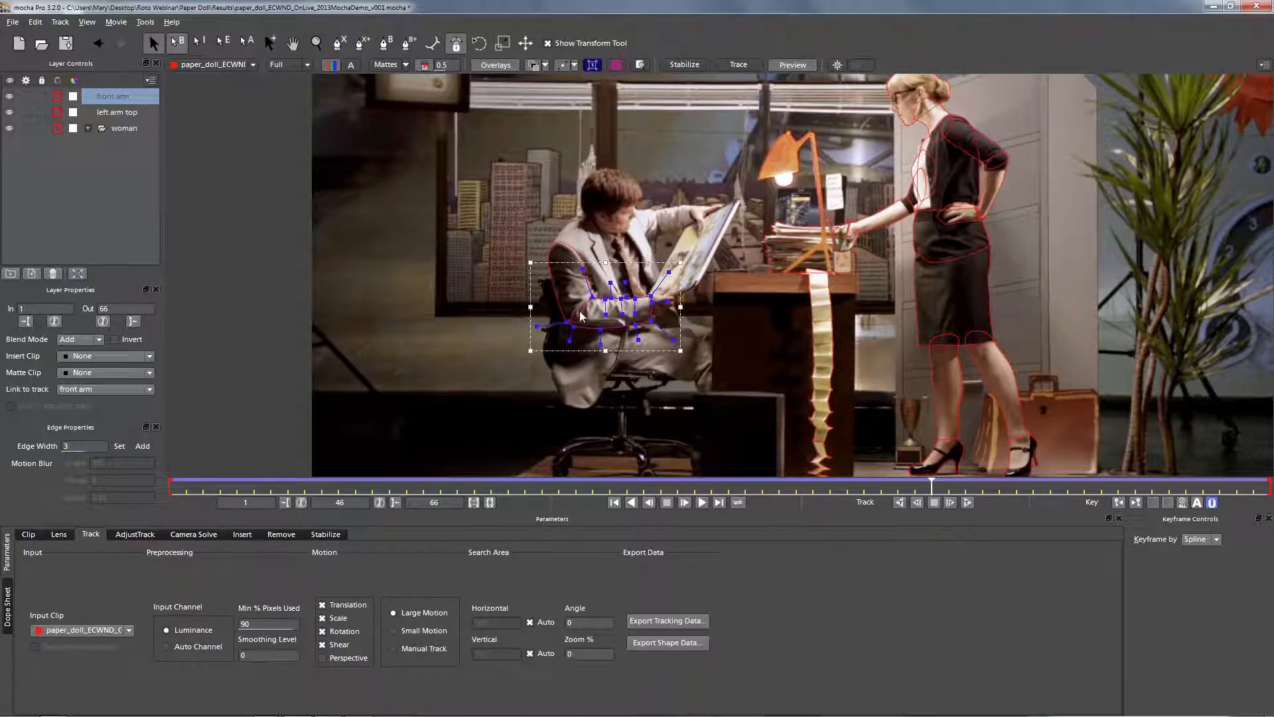
# Step: Play back the joined arm shapes, then review the formats available for exporting the front arm's tracking data
pyautogui.press('t')
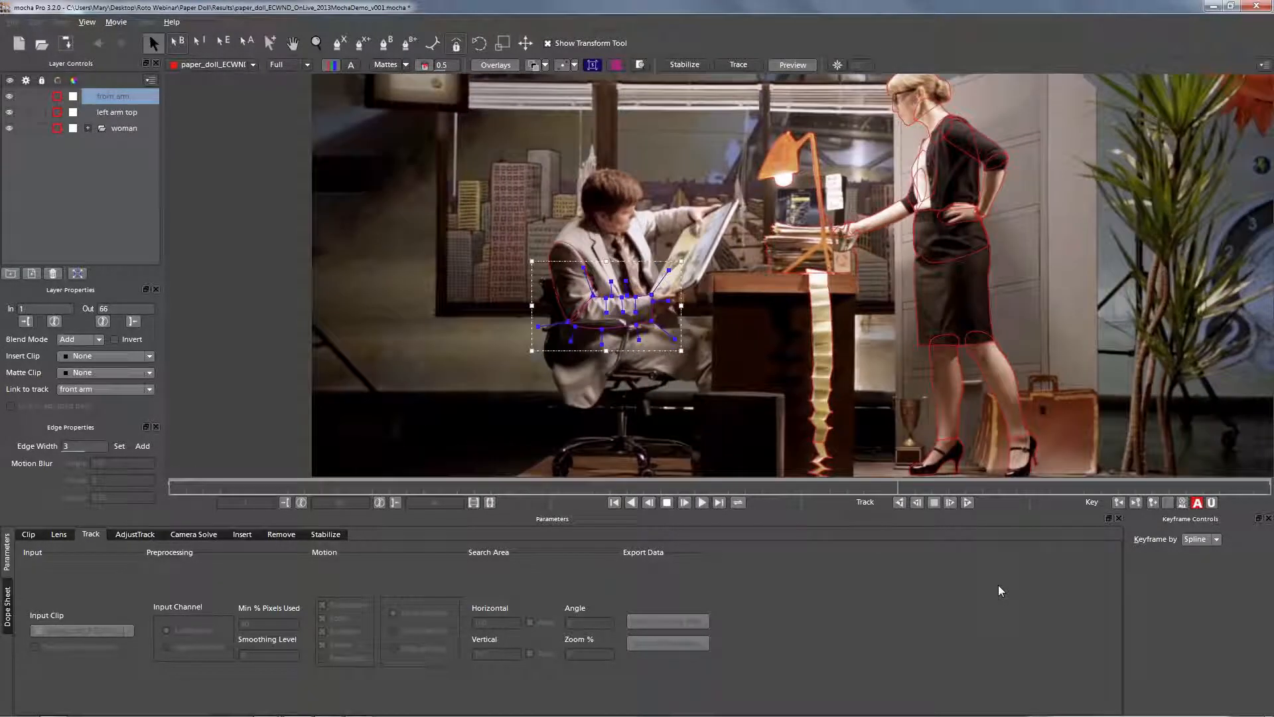
pyautogui.click(667, 502)
pyautogui.click(667, 621)
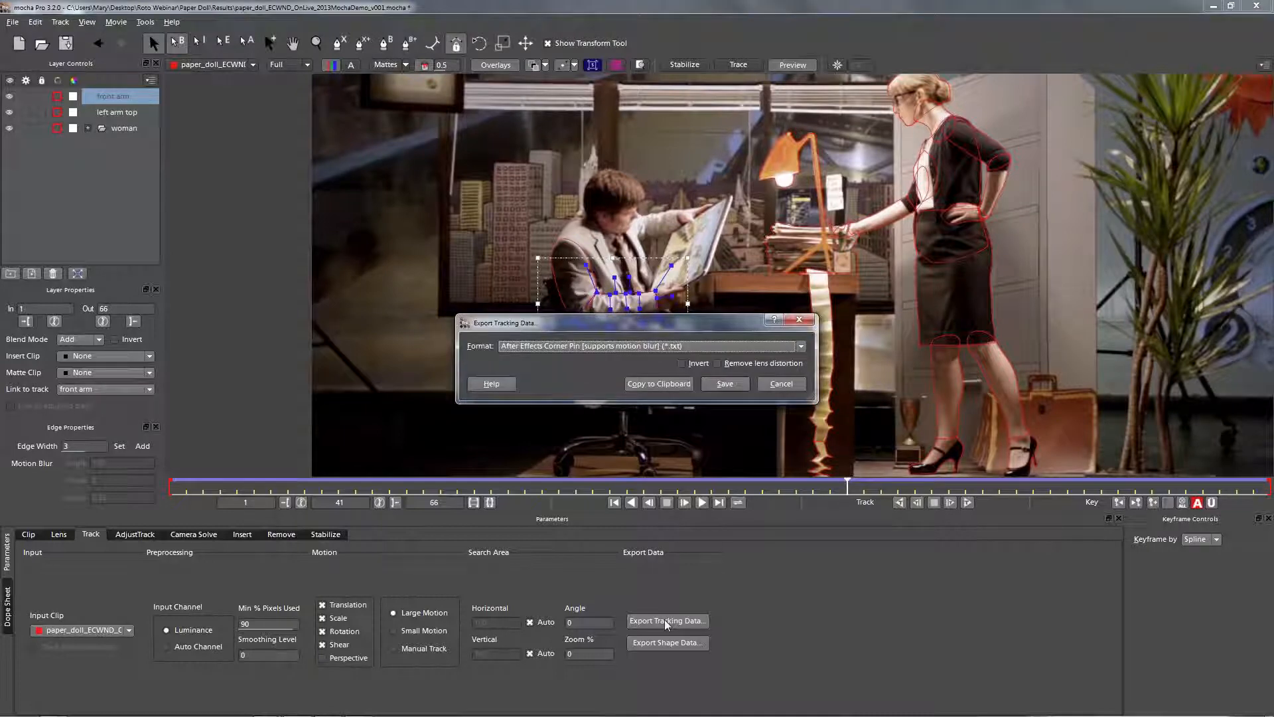
pyautogui.click(801, 346)
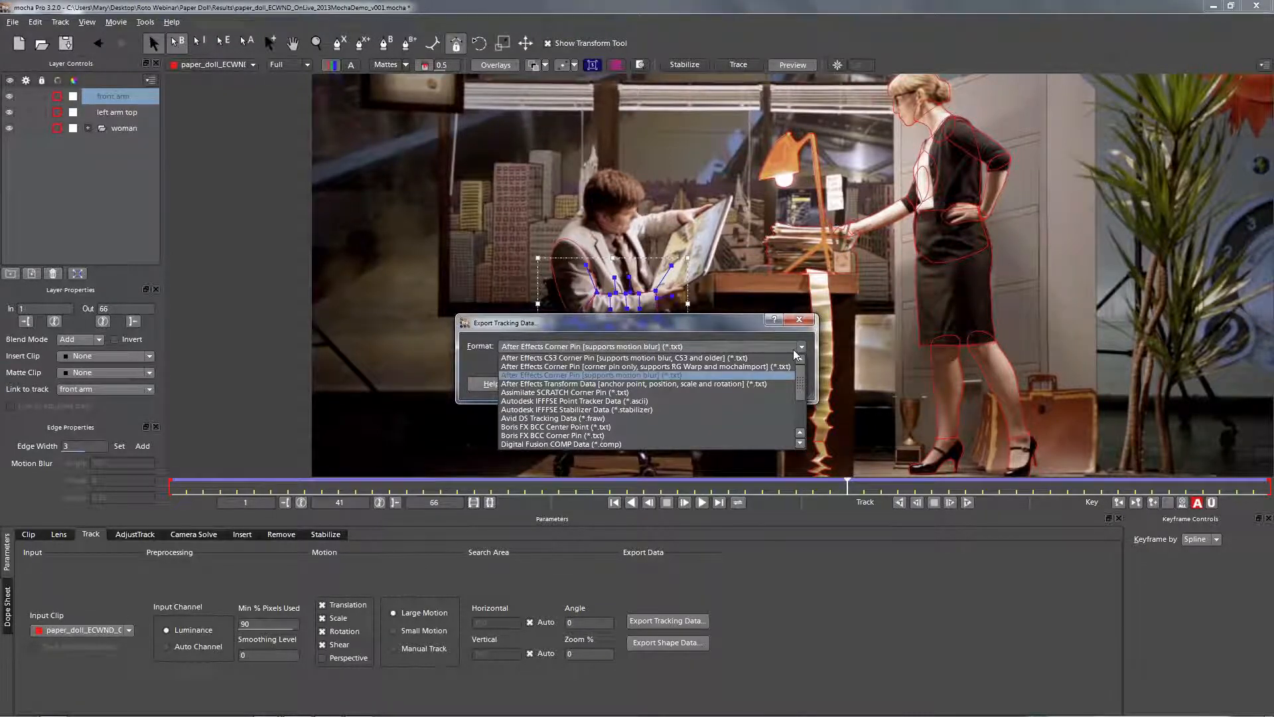
pyautogui.click(789, 342)
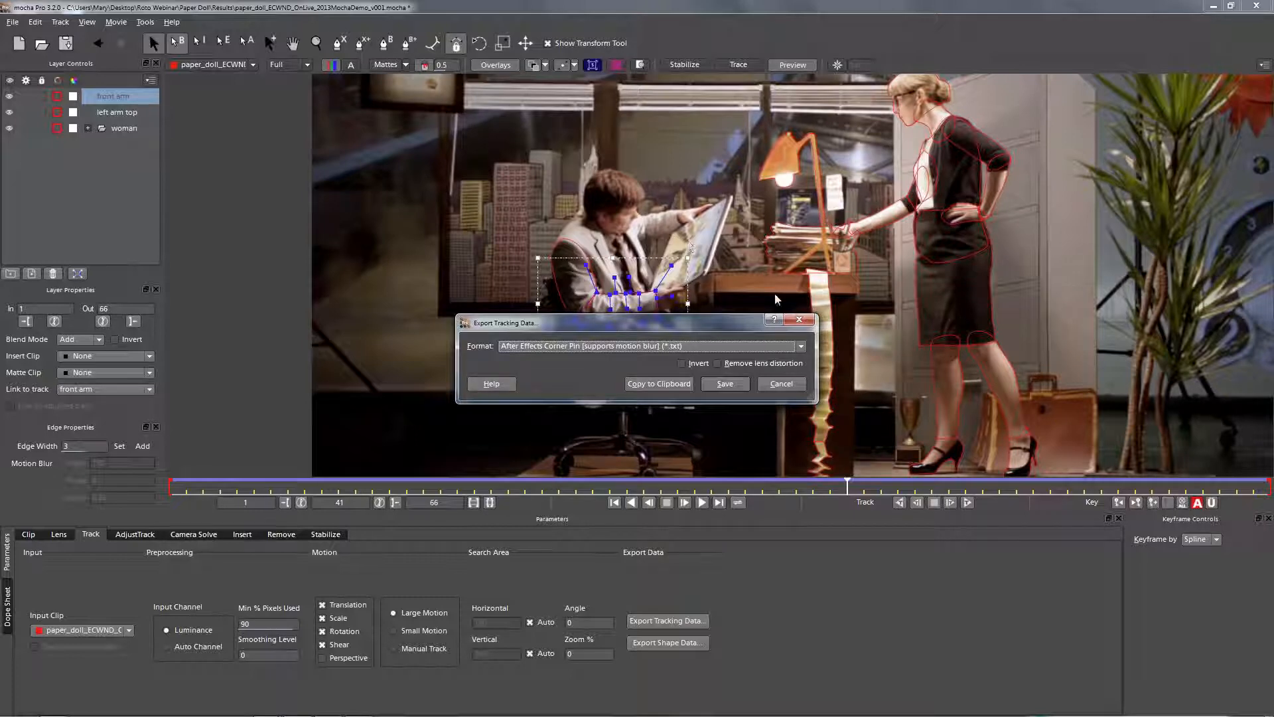
pyautogui.click(796, 321)
# Step: Review the shape data export formats for the front arm layer and the project's other export commands
pyautogui.click(677, 642)
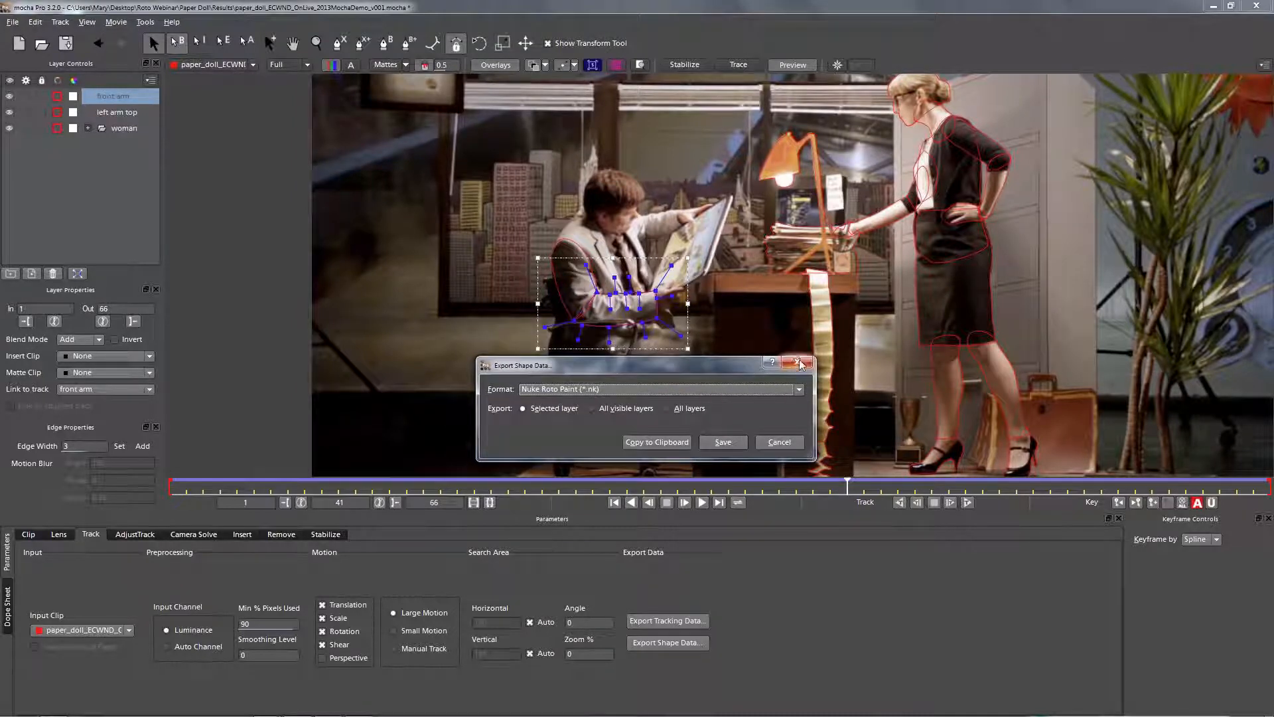
pyautogui.click(798, 363)
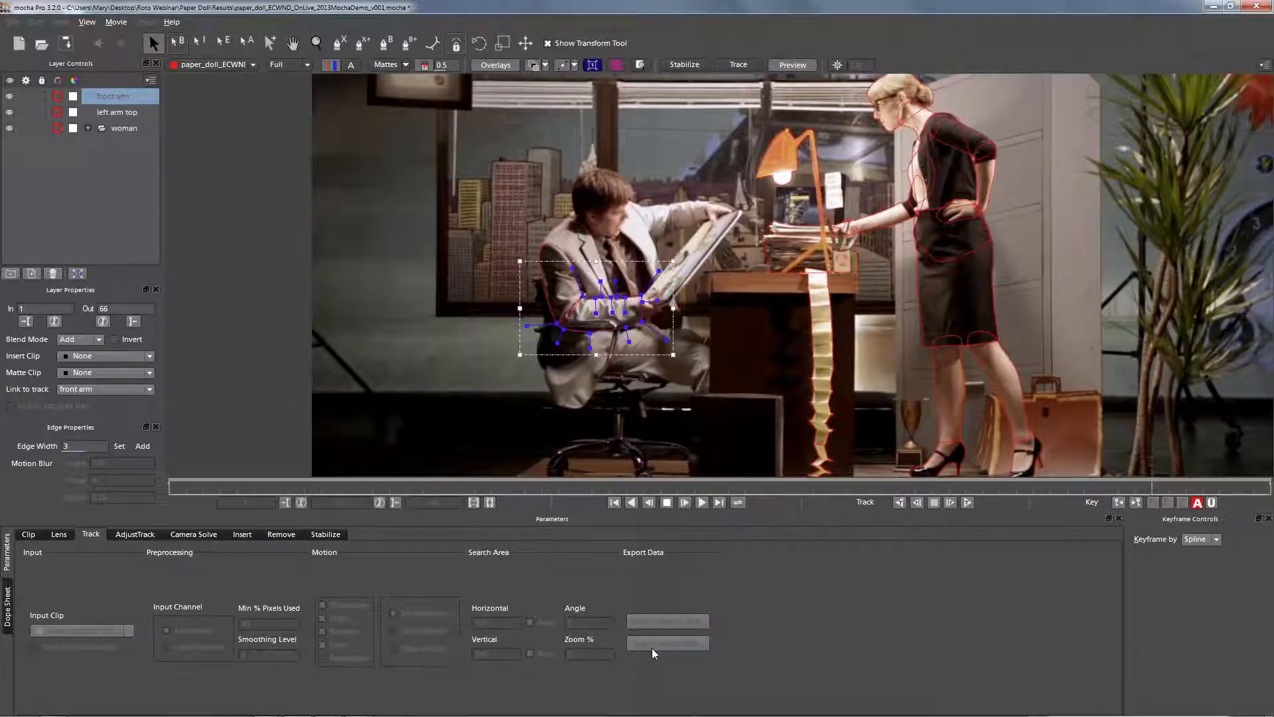
pyautogui.click(653, 645)
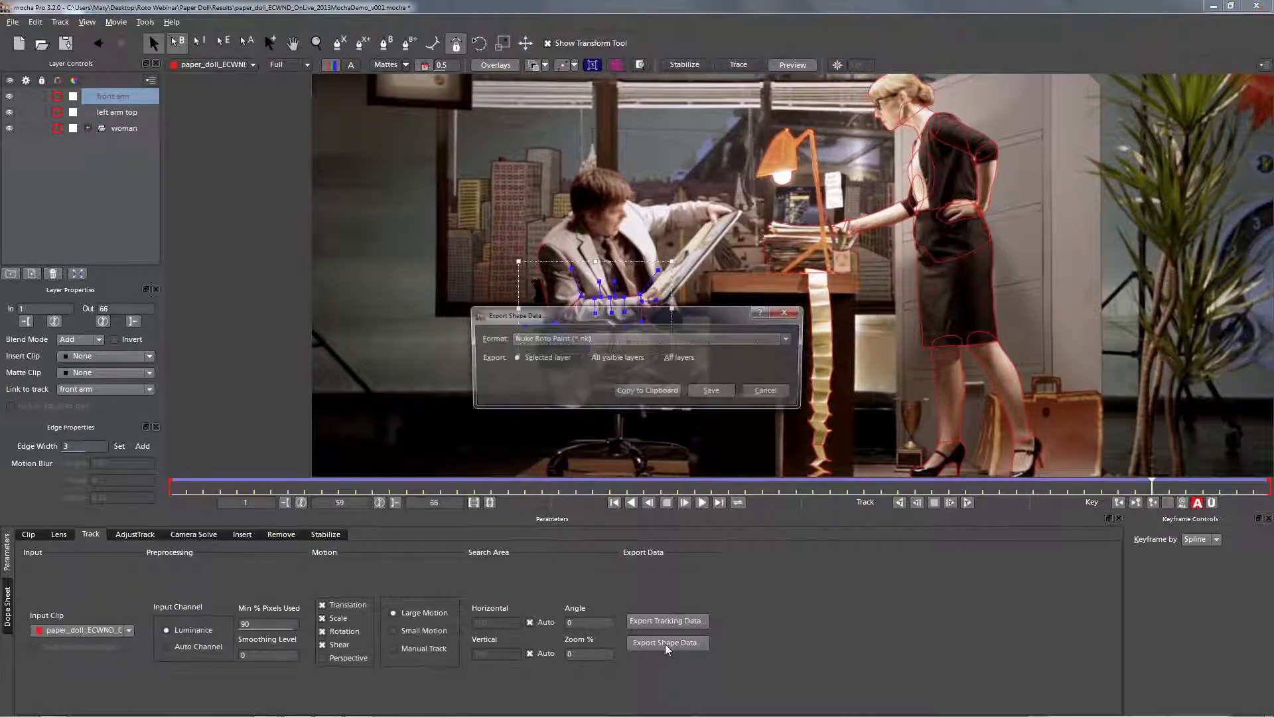
pyautogui.click(790, 340)
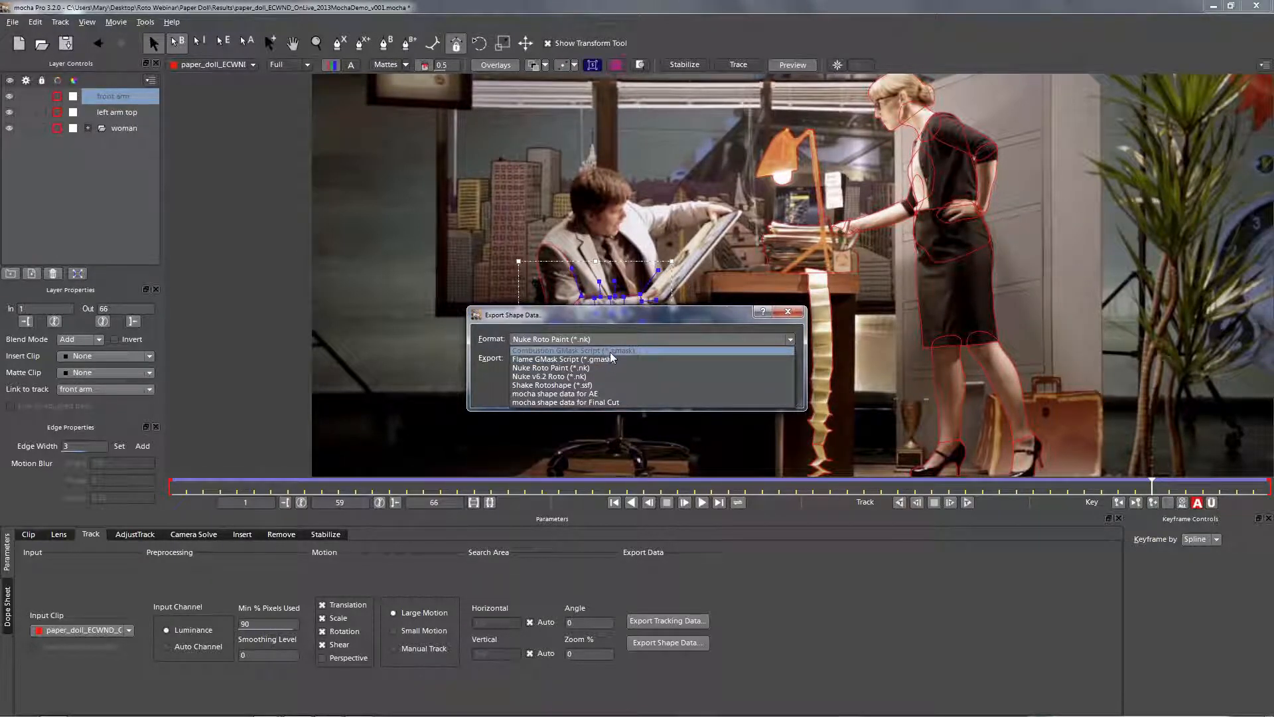
pyautogui.click(633, 339)
pyautogui.click(783, 316)
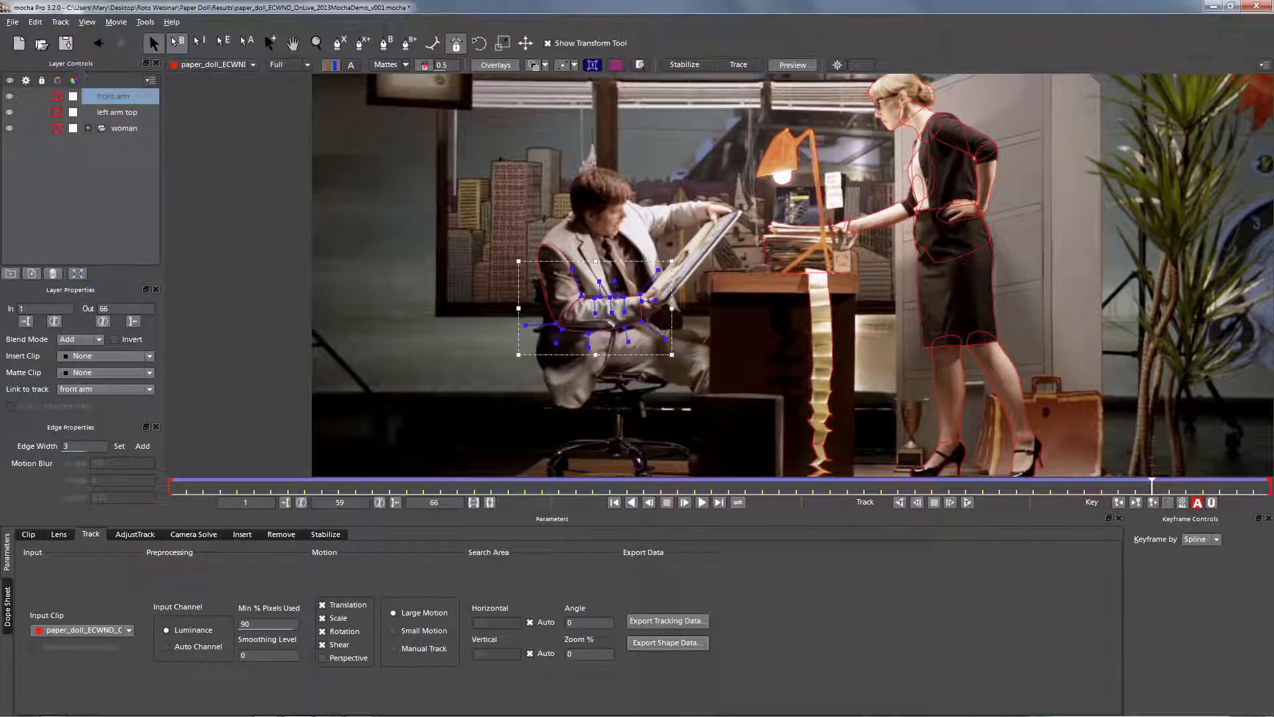
pyautogui.click(13, 22)
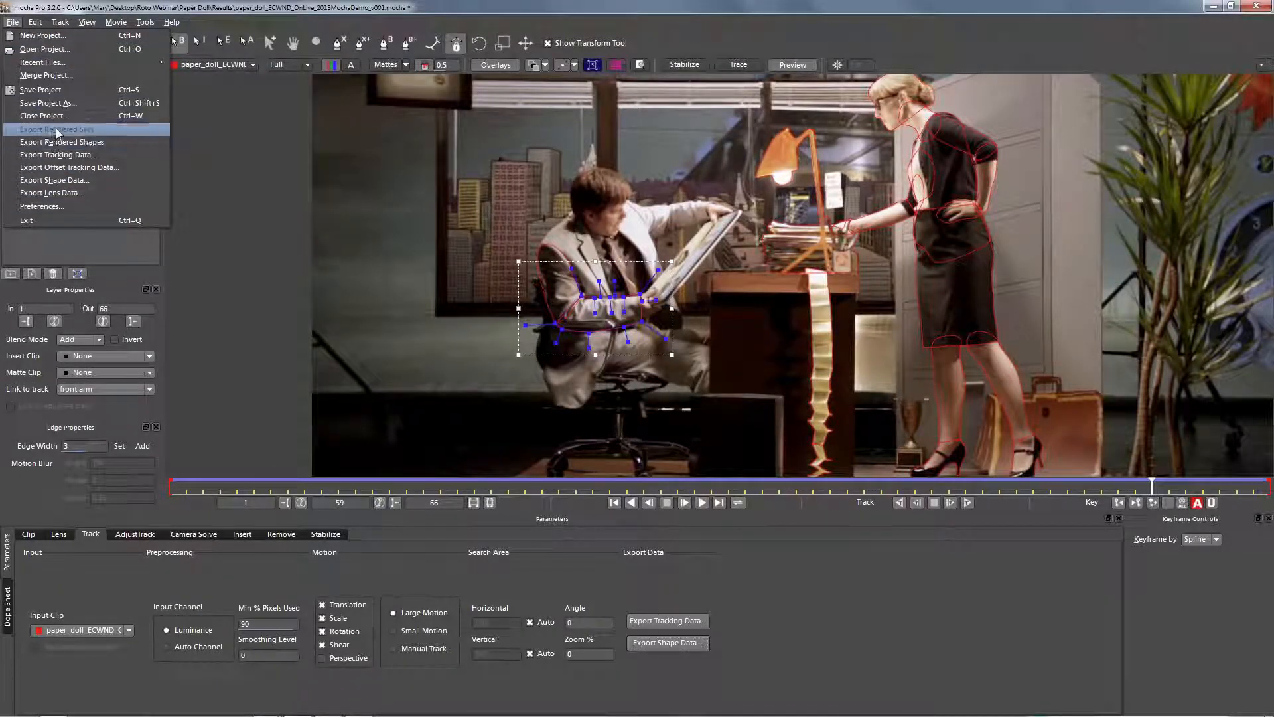
pyautogui.click(353, 249)
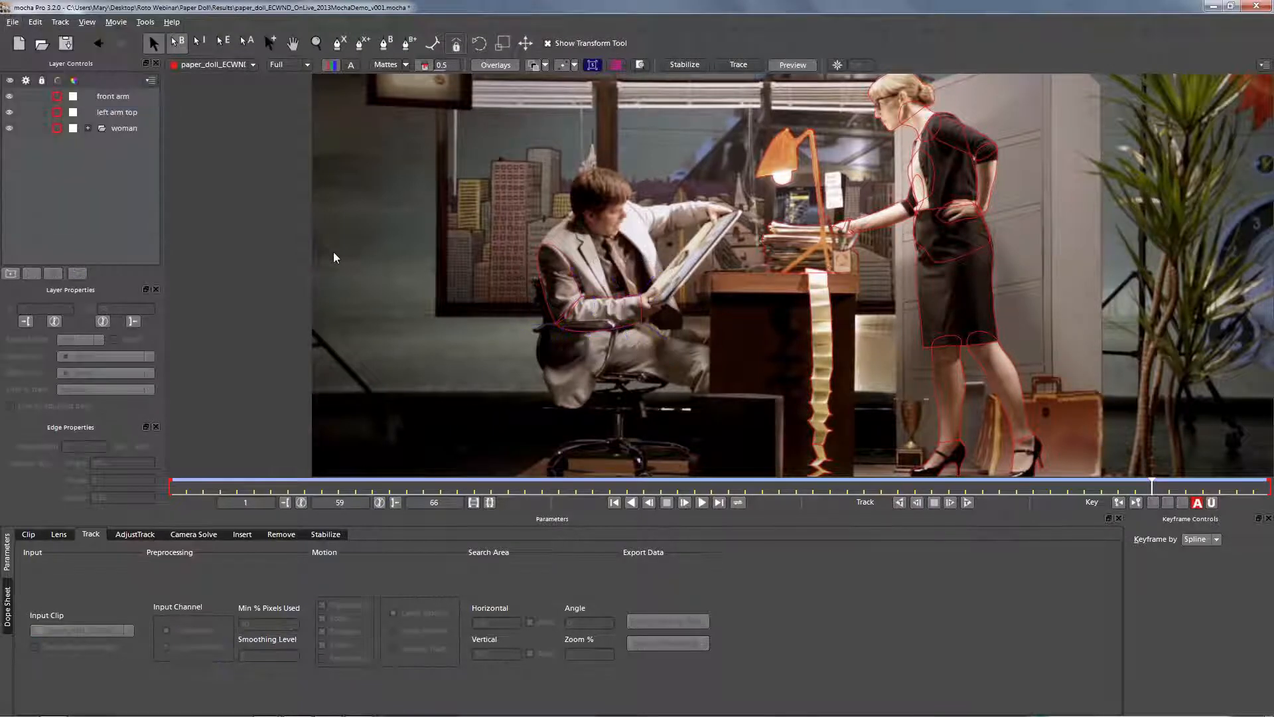
# Step: Open the Paper Doll folder in Windows Explorer and play the MATTE_paper_doll_ECWND_OnLive_2013MochaDemo_v001.mov matte movie
pyautogui.click(51, 707)
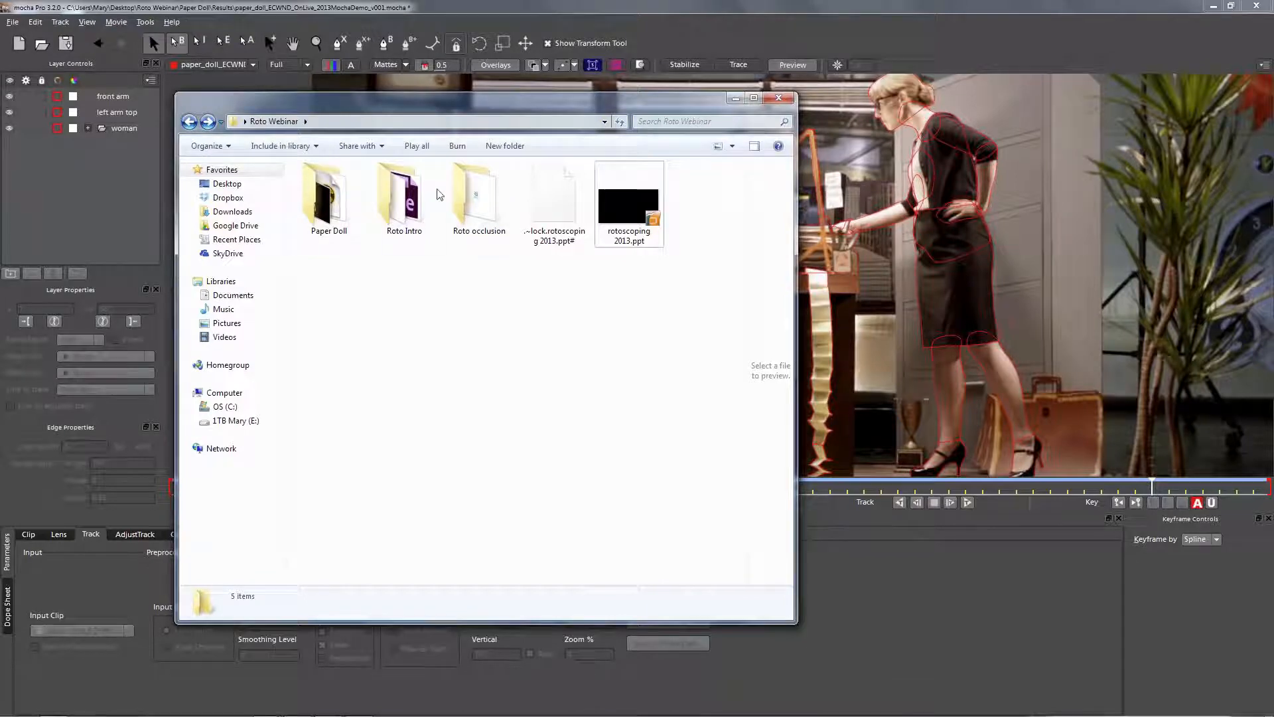
pyautogui.doubleClick(332, 203)
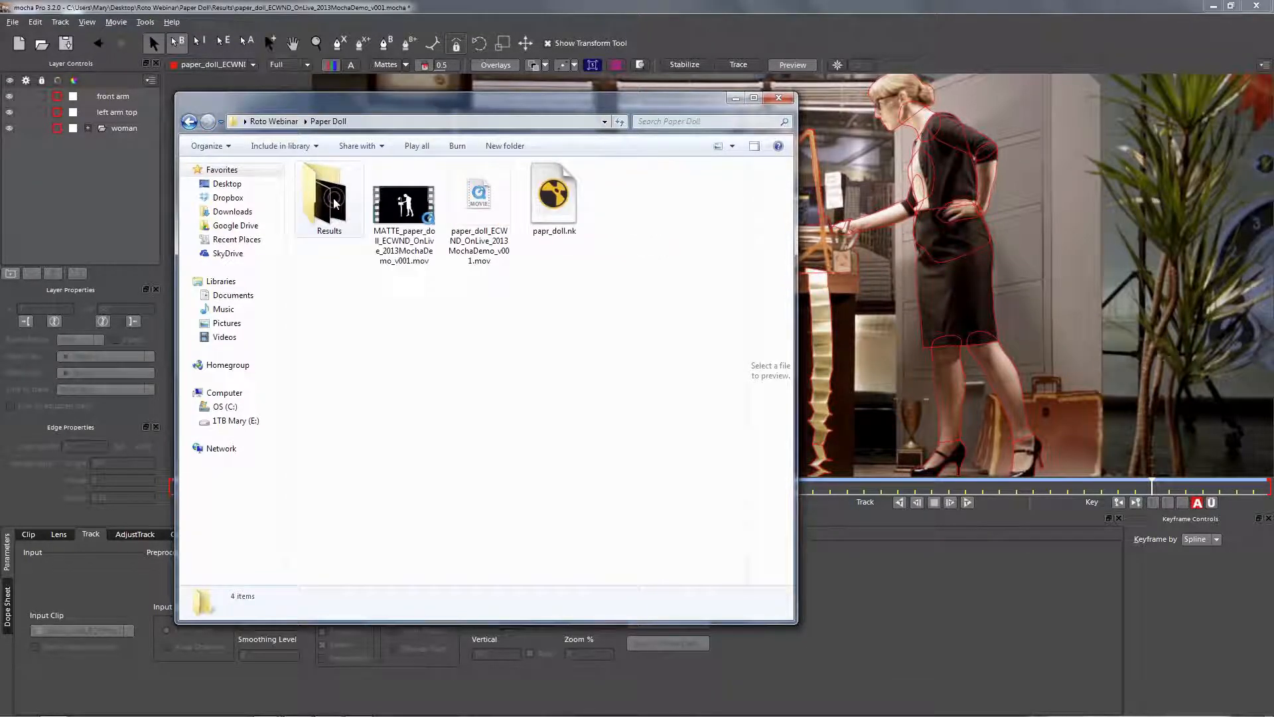
pyautogui.click(427, 208)
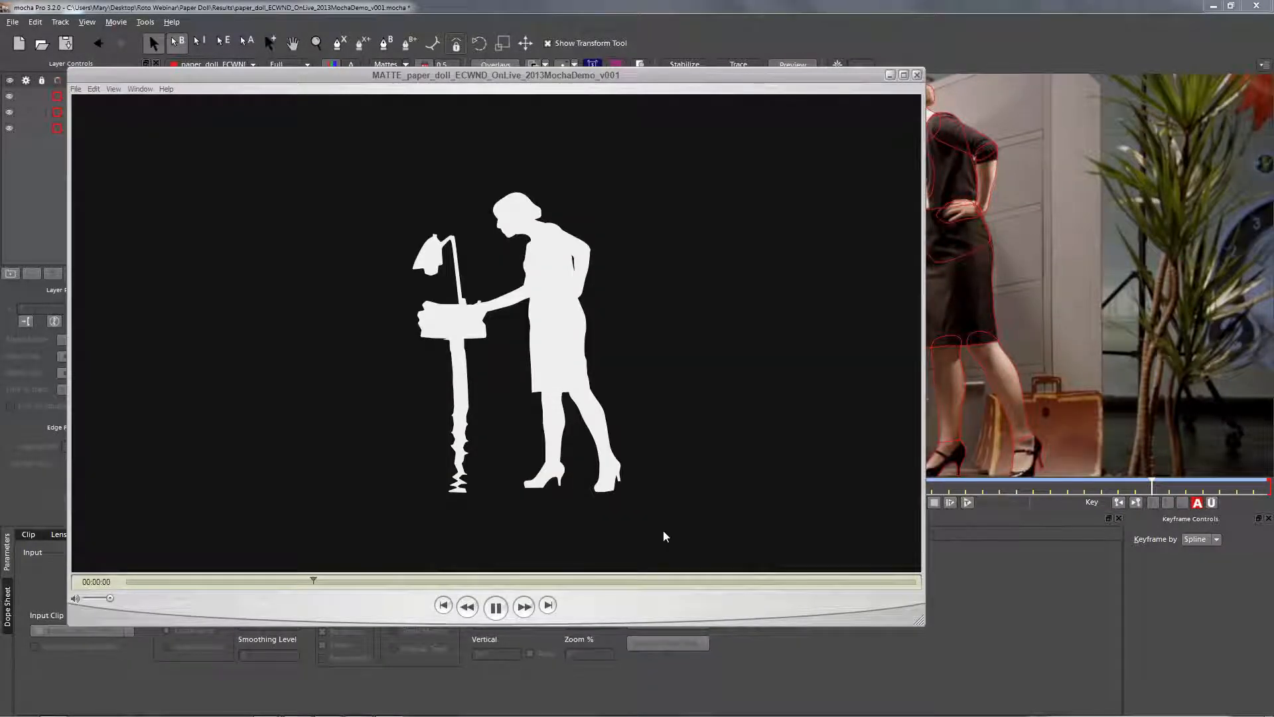
pyautogui.click(916, 74)
pyautogui.click(734, 100)
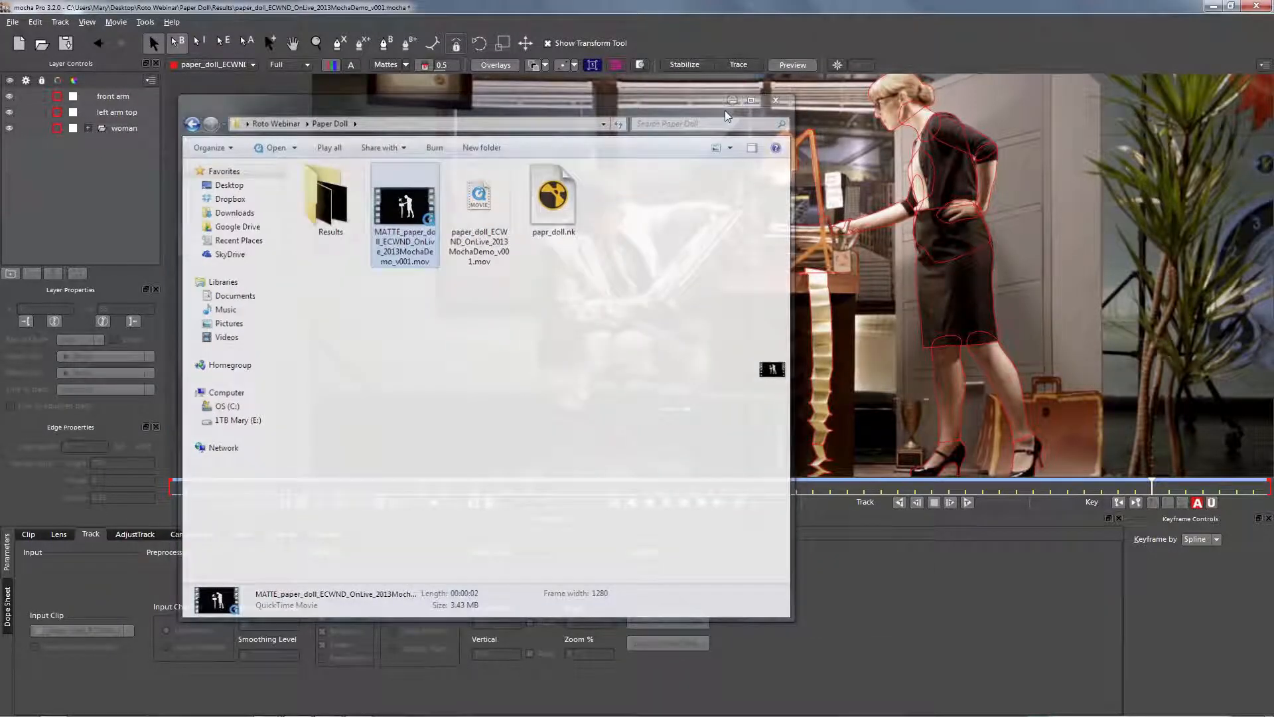
# Step: Hide the front arm and left arm top layers, keeping only the woman group visible
pyautogui.click(112, 112)
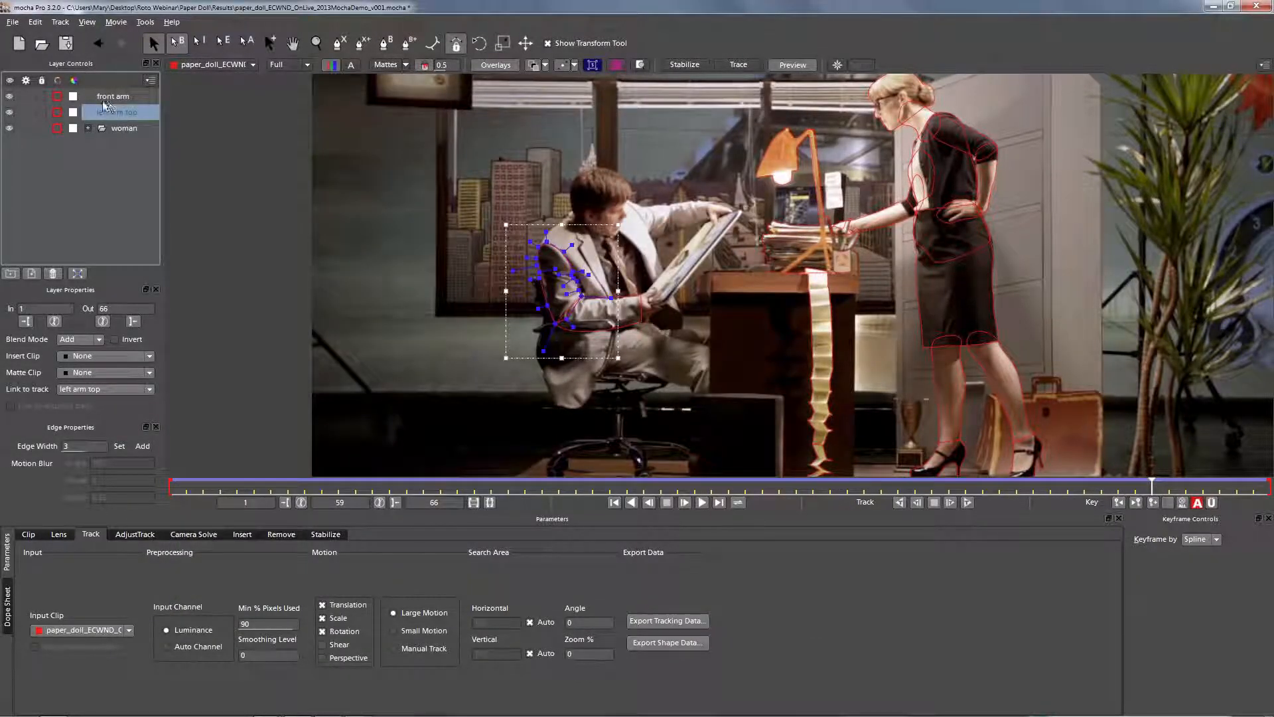
pyautogui.click(114, 128)
pyautogui.click(10, 97)
pyautogui.click(9, 112)
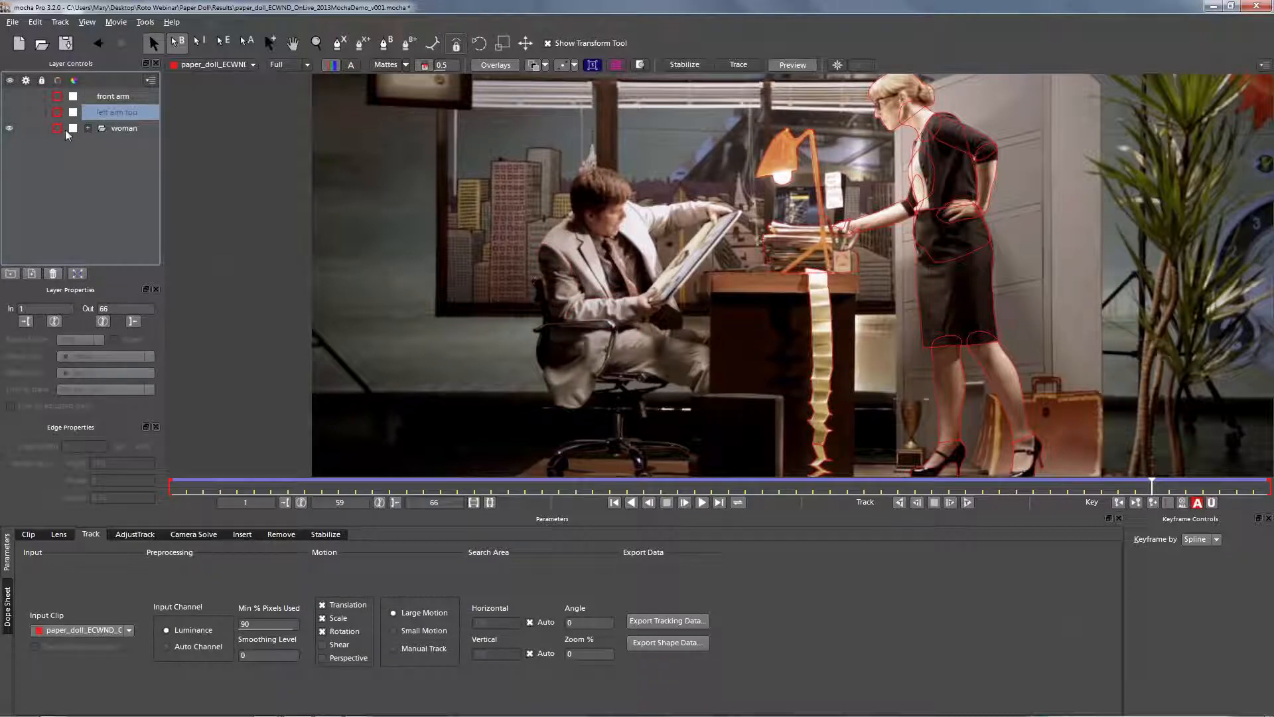
# Step: Select front heel in the woman group, copy shape data in Nuke Roto Paint (*.nk) format, and paste it into Nuke's node graph
pyautogui.click(87, 128)
pyautogui.click(113, 145)
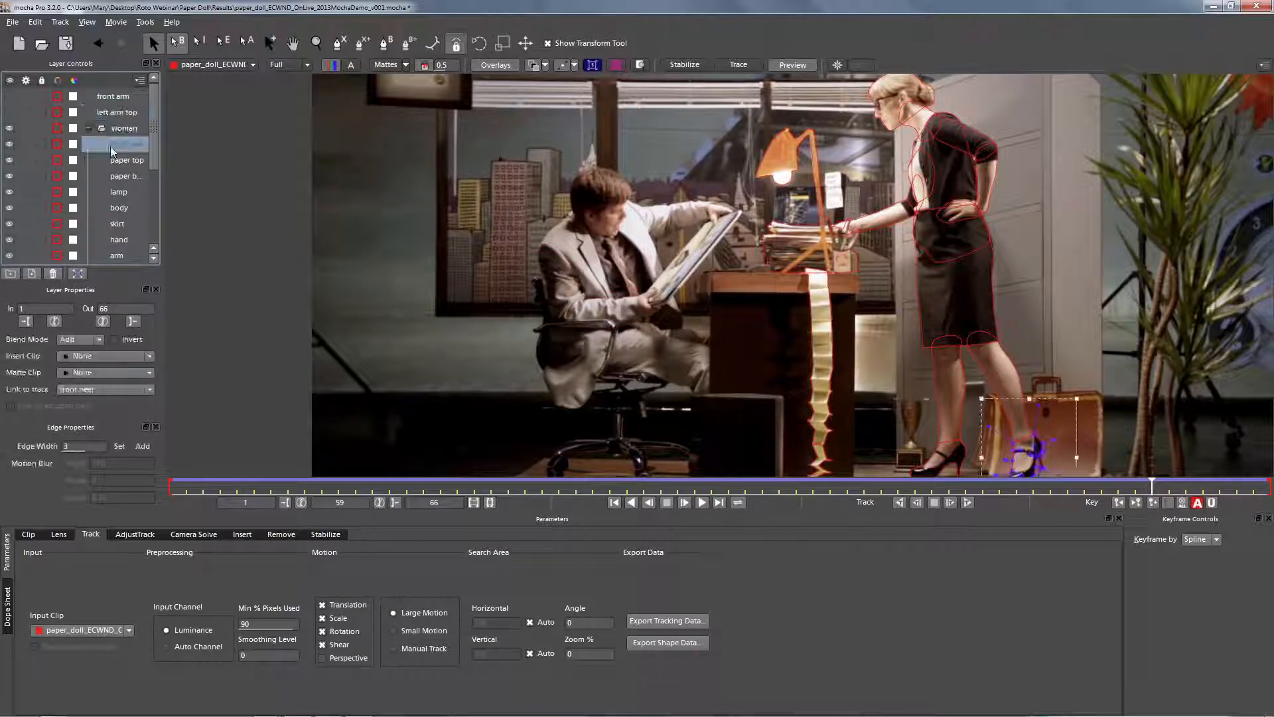
pyautogui.click(666, 643)
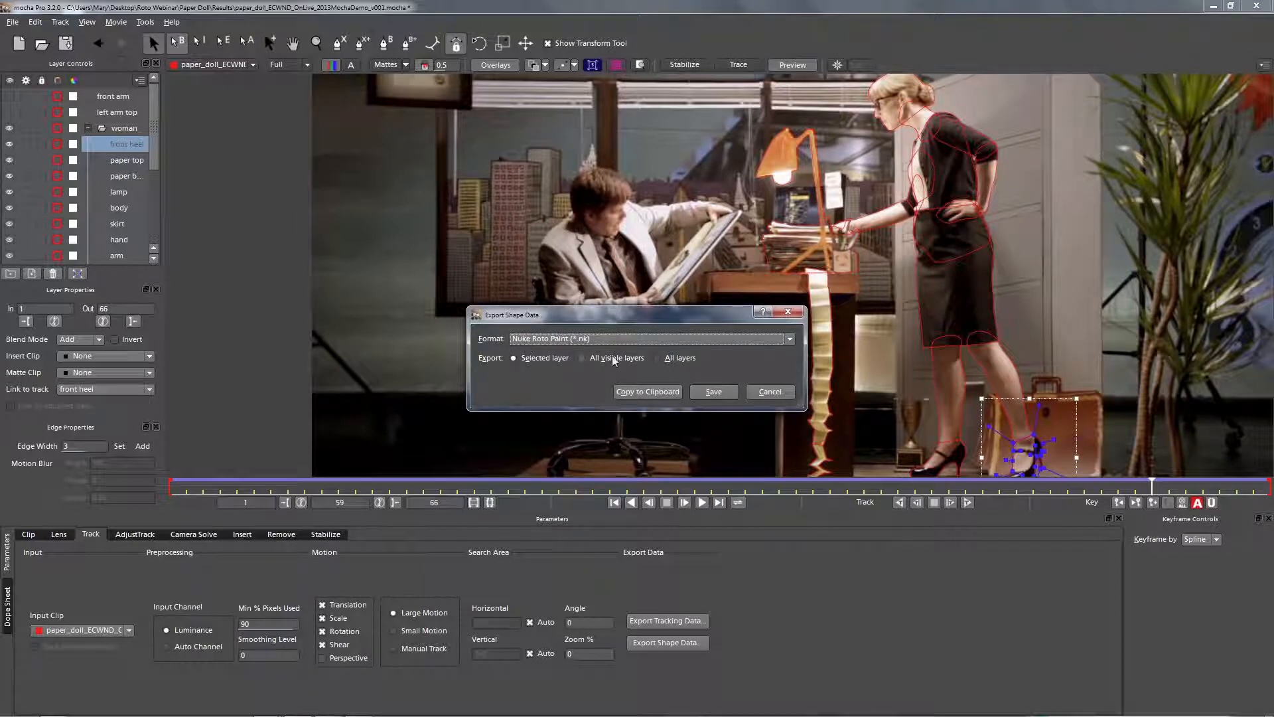
pyautogui.click(648, 391)
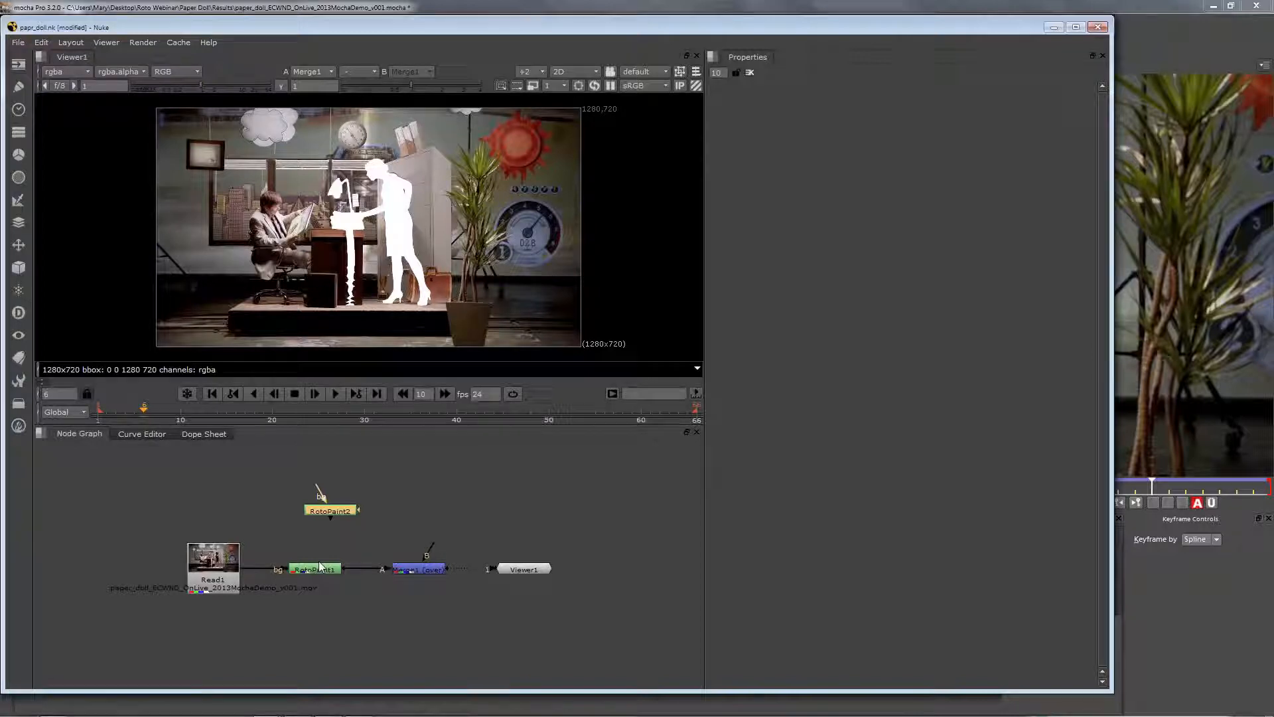
# Step: Play the woman's roto shapes in mocha Pro, then switch to Nuke and play the composite with the imported shapes
pyautogui.click(1054, 27)
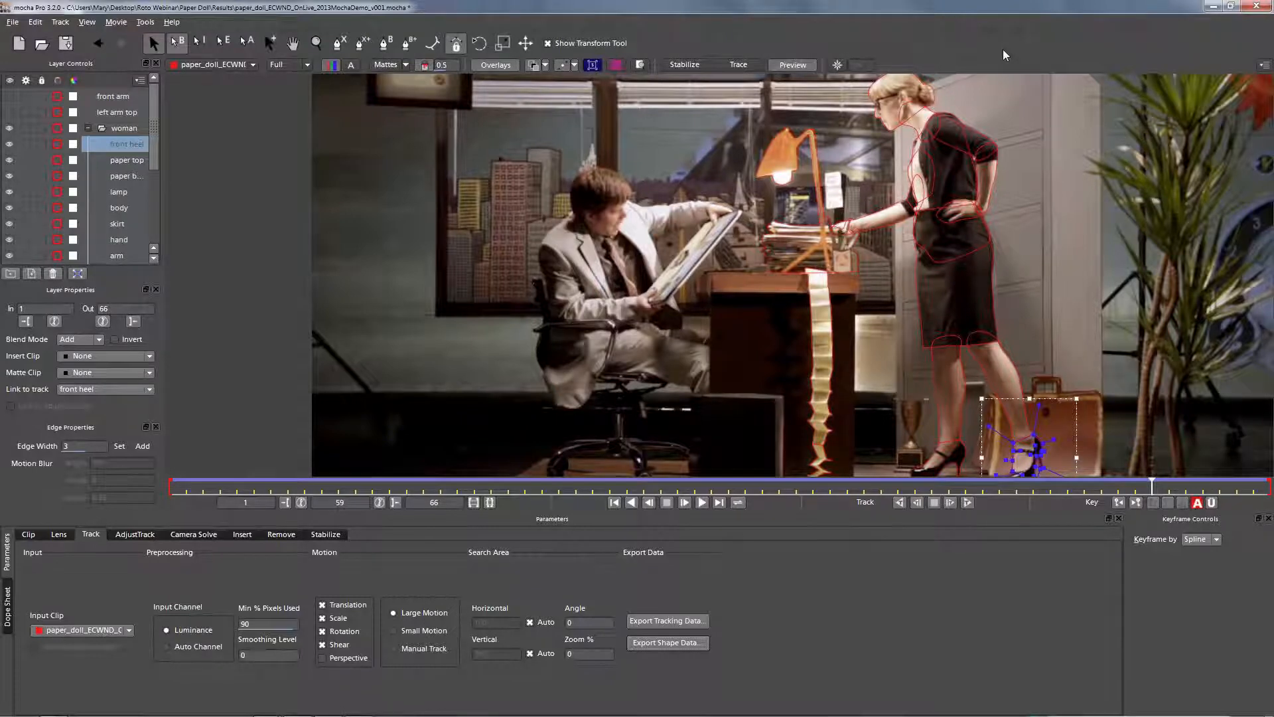
pyautogui.click(701, 502)
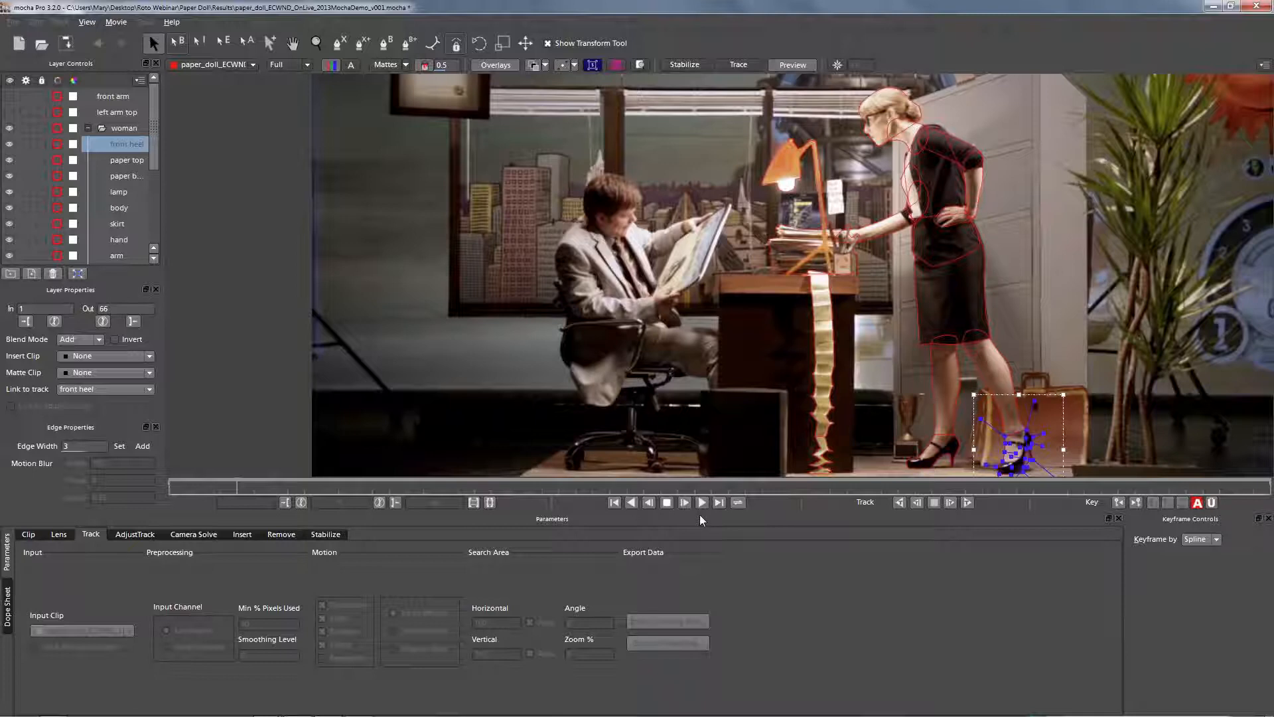
pyautogui.hotkey('alt', 'Tab')
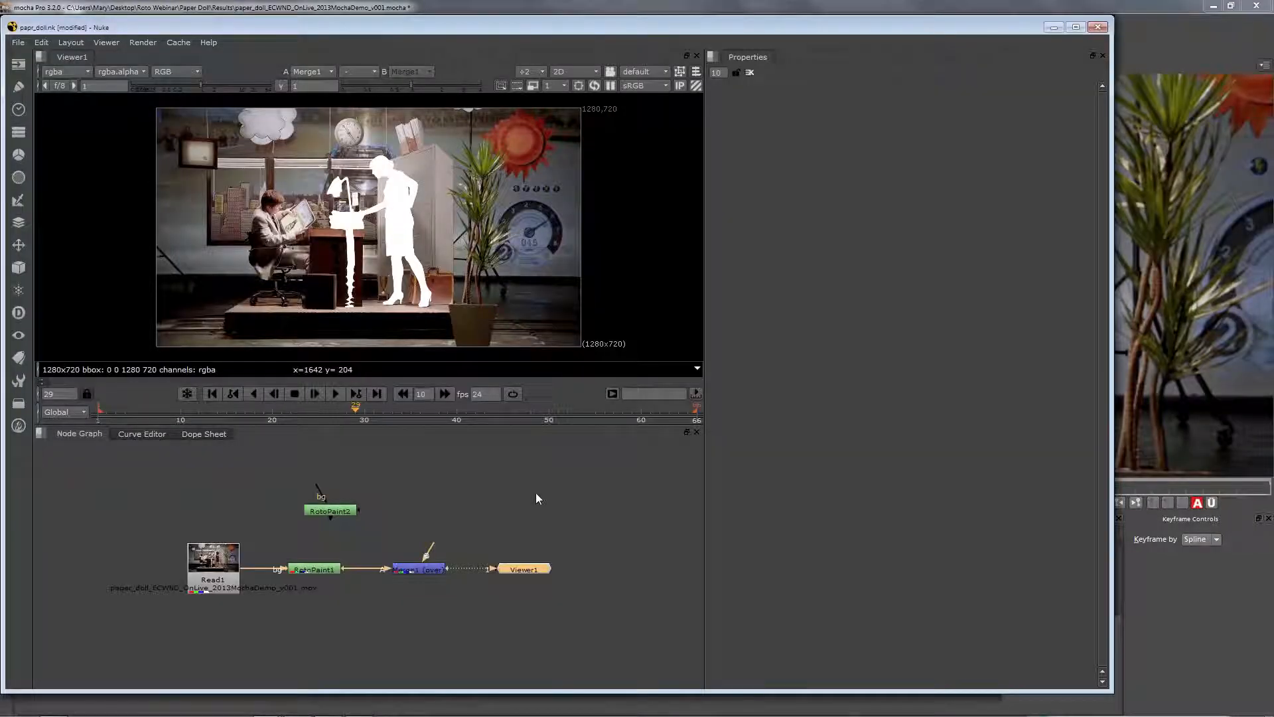
pyautogui.press('l')
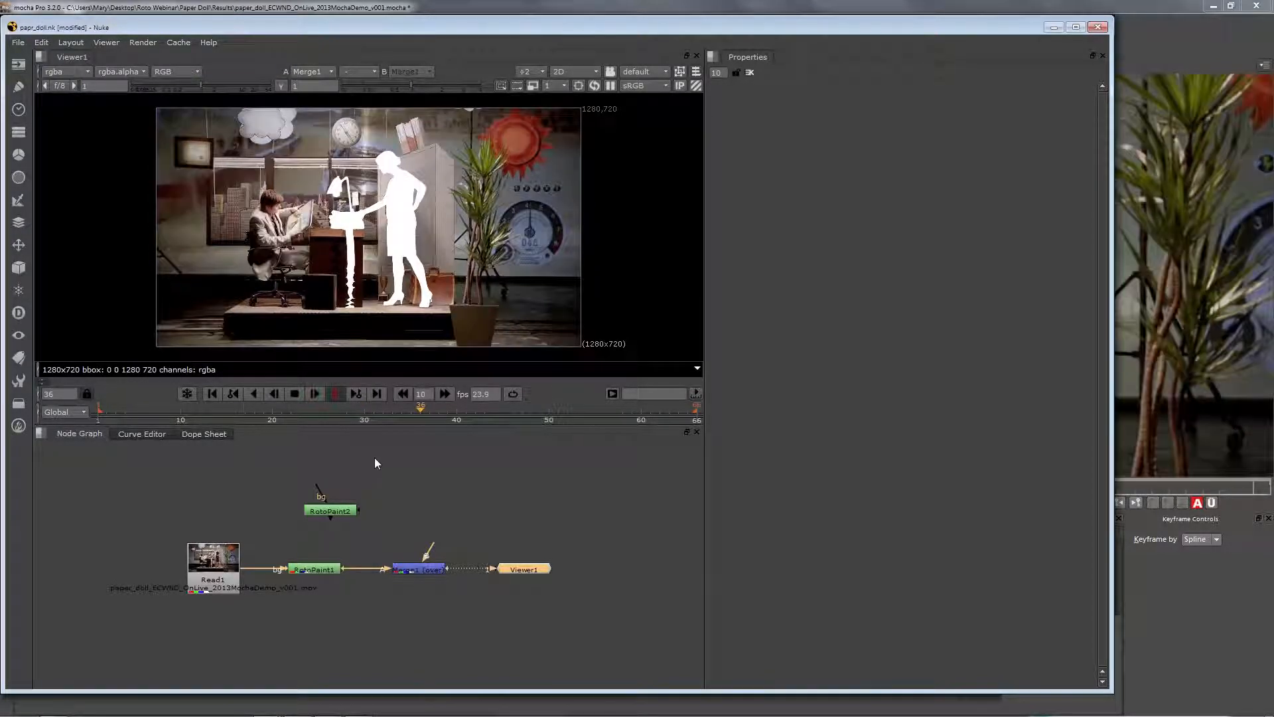
pyautogui.press('space')
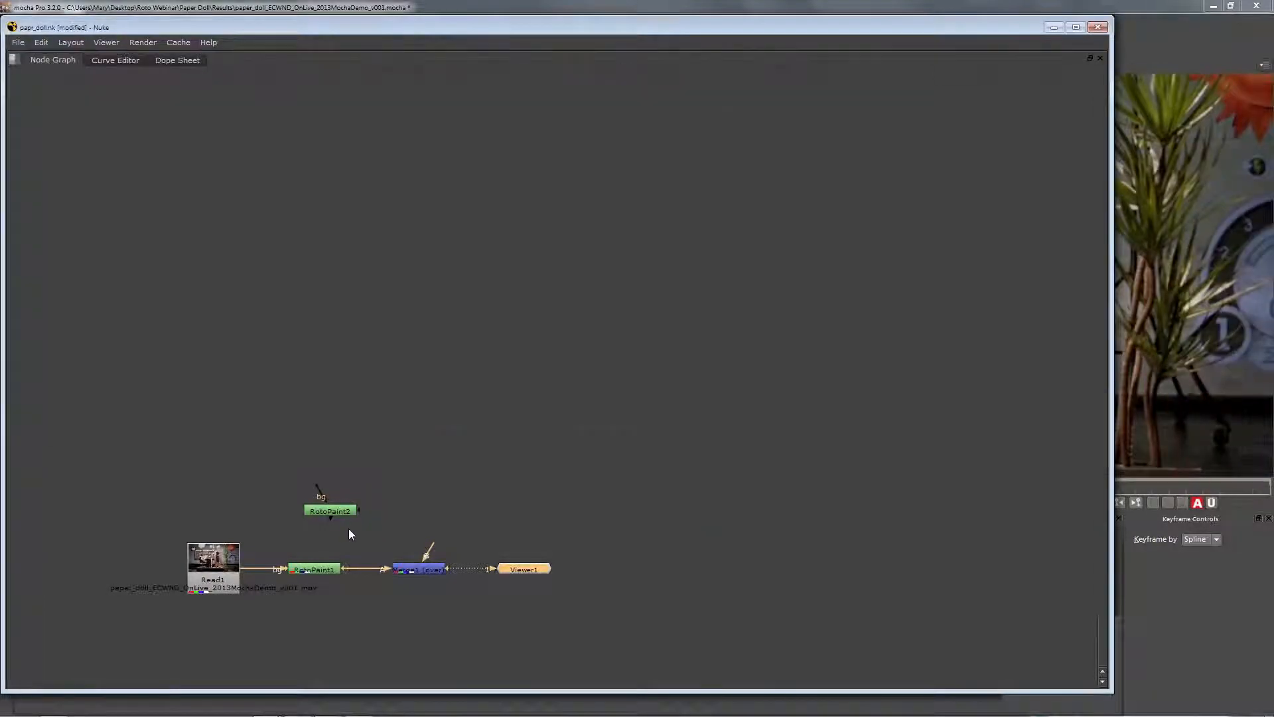
pyautogui.press('space')
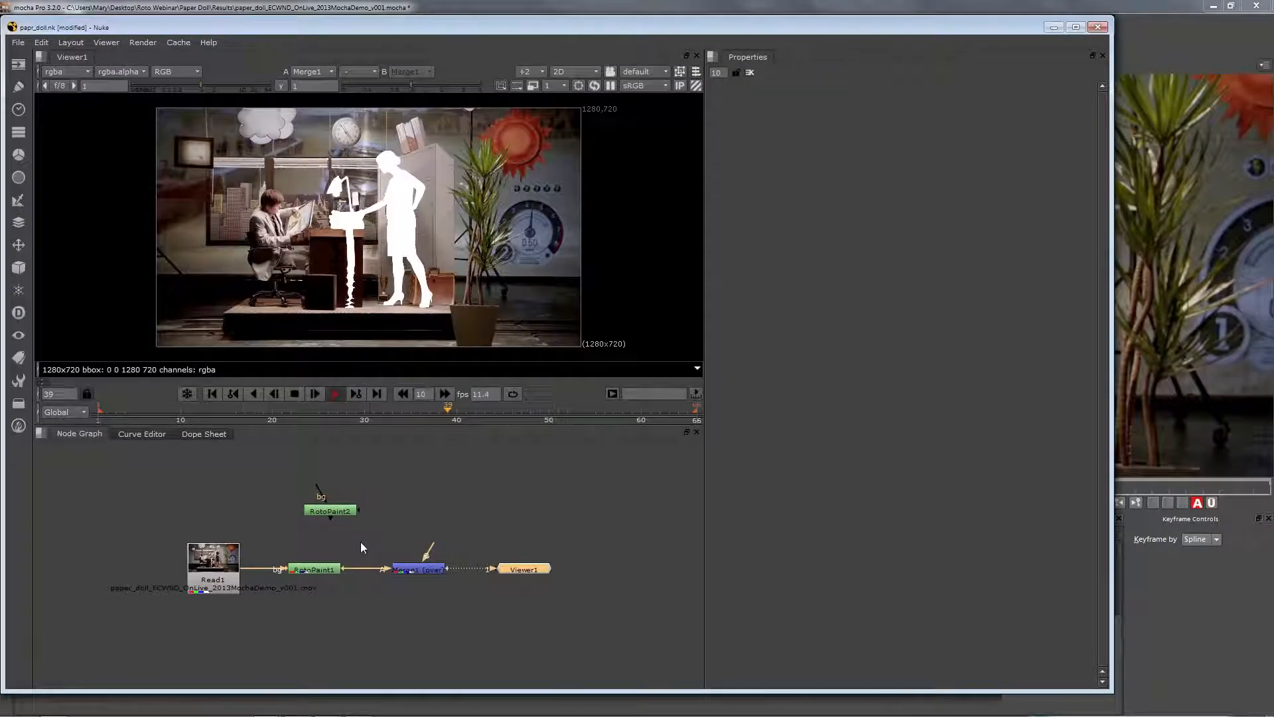
# Step: Open the RotoPaint1 node's properties and enlarge its shape list to examine all the imported layers and splines
pyautogui.click(312, 569)
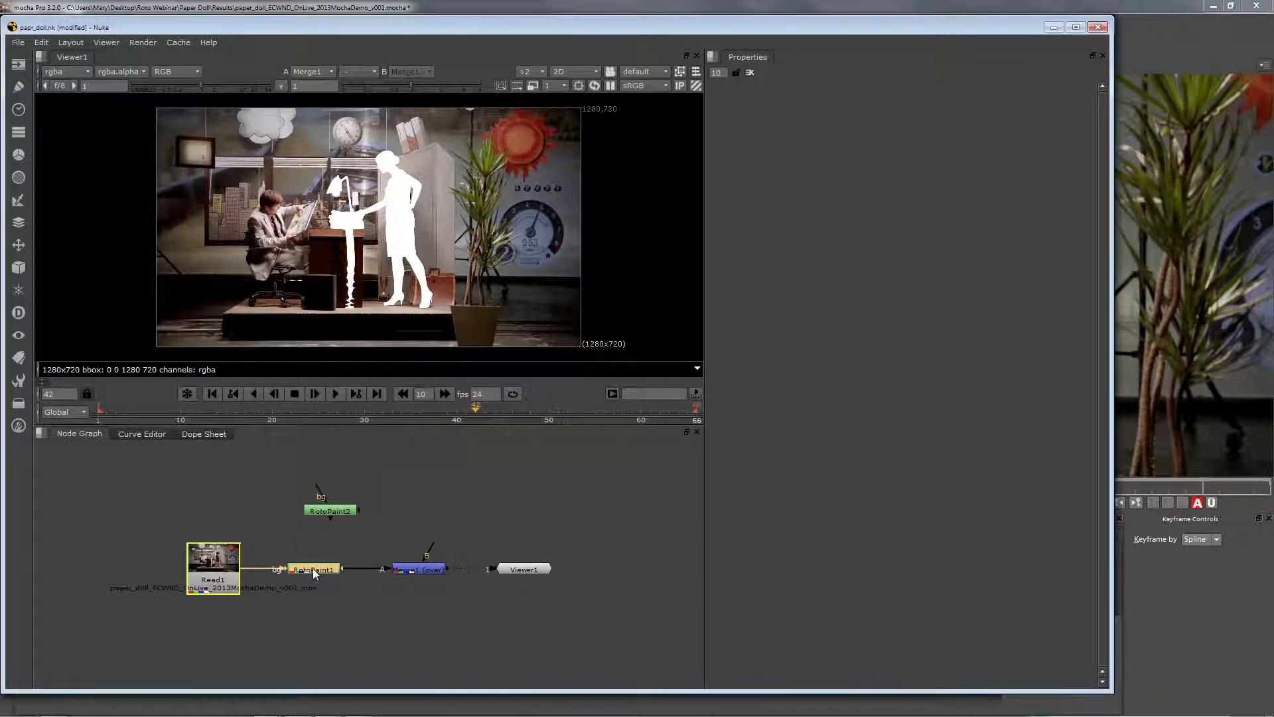
pyautogui.doubleClick(313, 571)
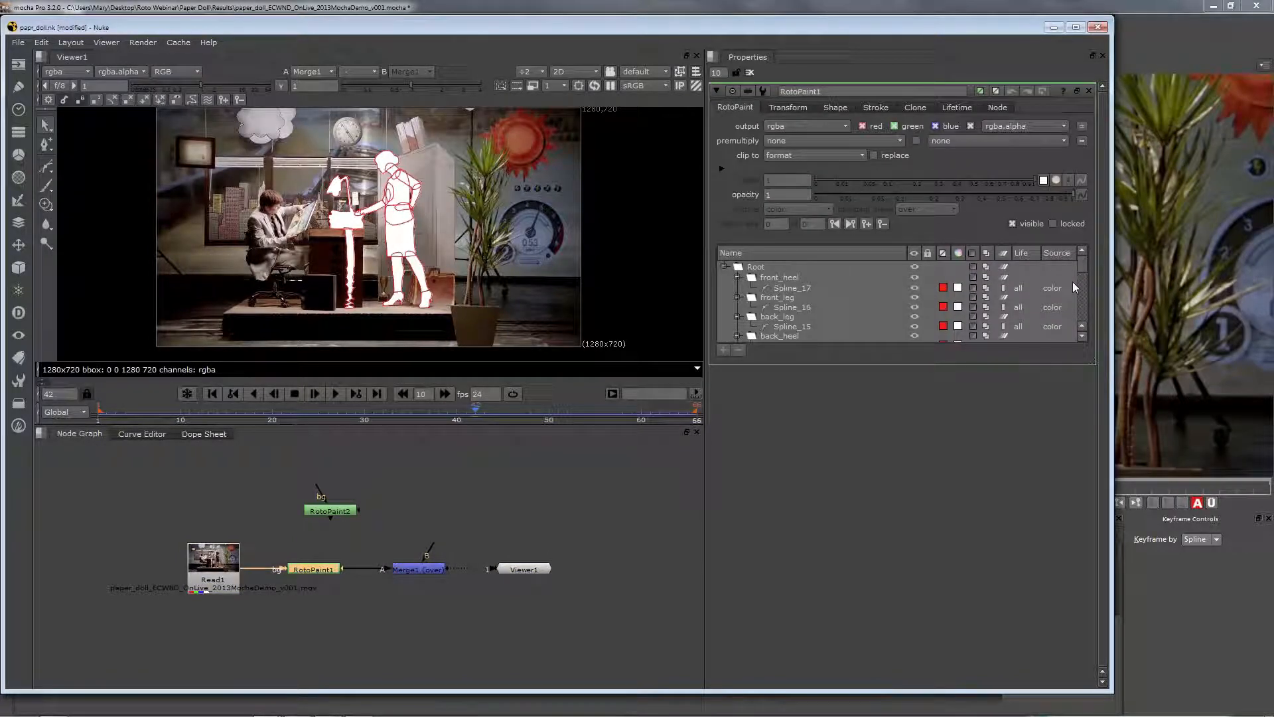
pyautogui.scroll(-5, 1072, 281)
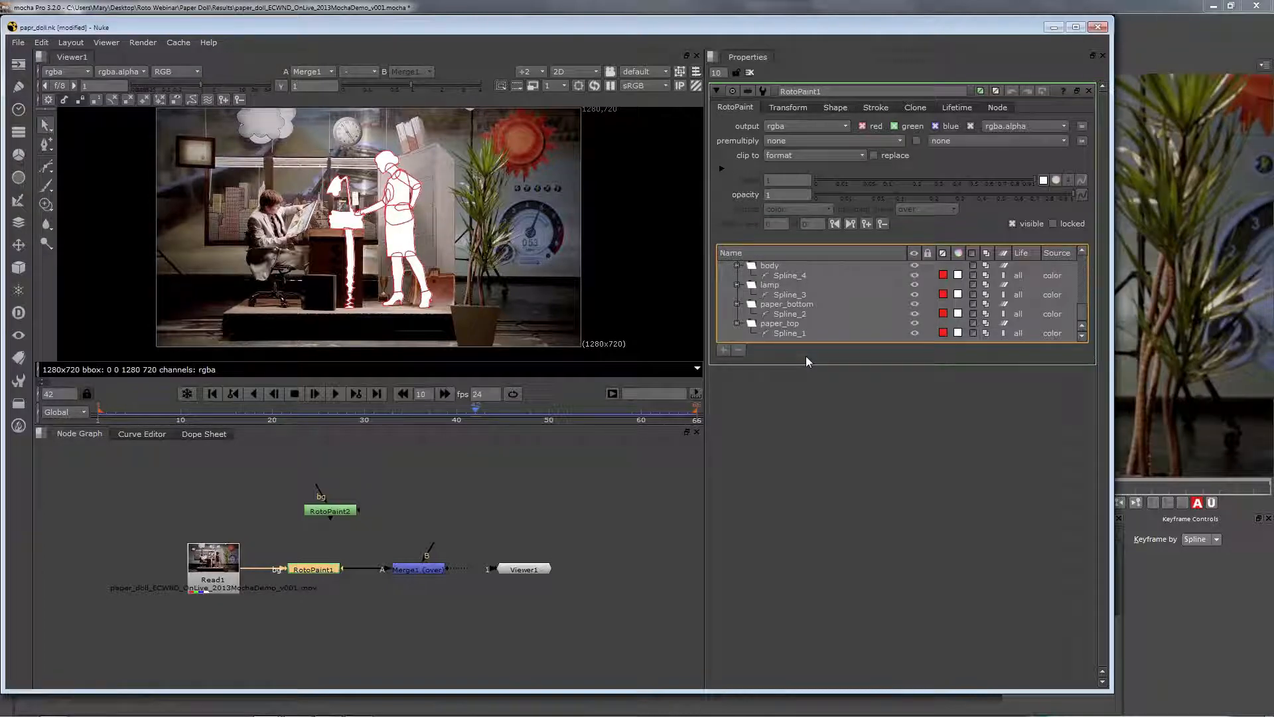
pyautogui.moveTo(1088, 363); pyautogui.dragTo(1050, 668)
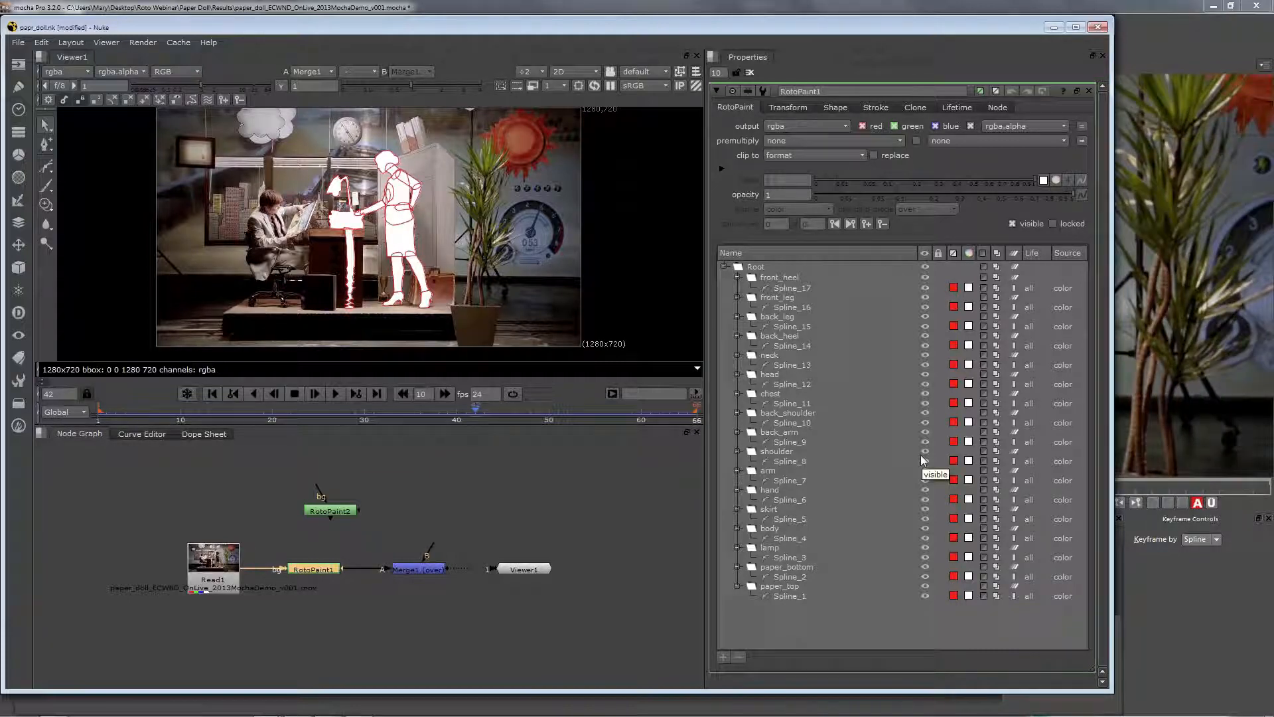
# Step: Select the back heel spline and play the composite, then switch to the rotoscoping presentation in OpenOffice Impress
pyautogui.click(390, 292)
pyautogui.click(335, 394)
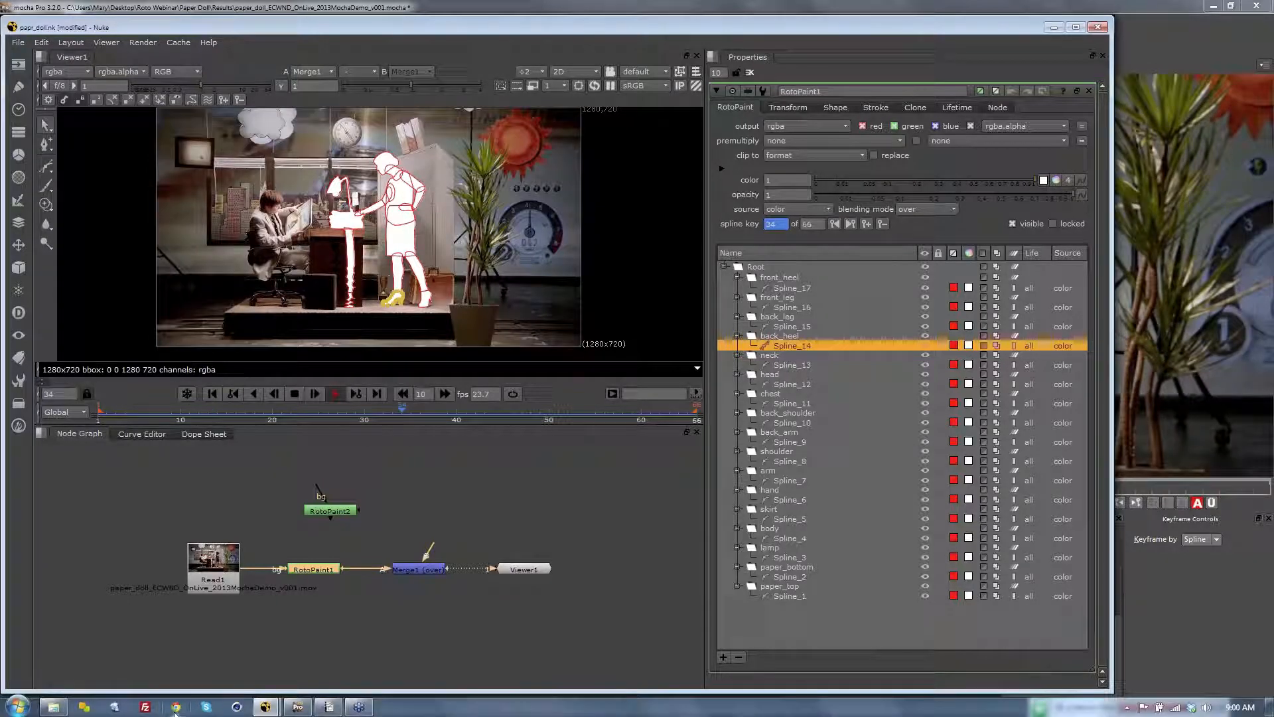
pyautogui.click(329, 706)
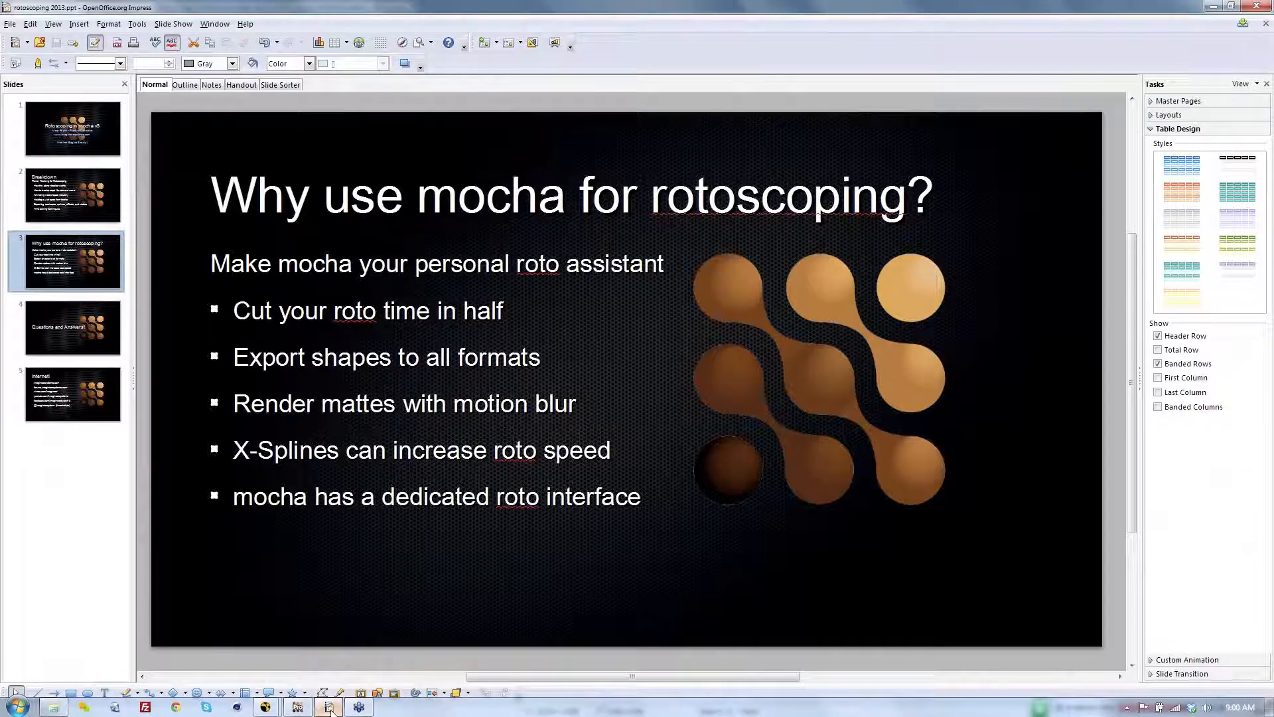